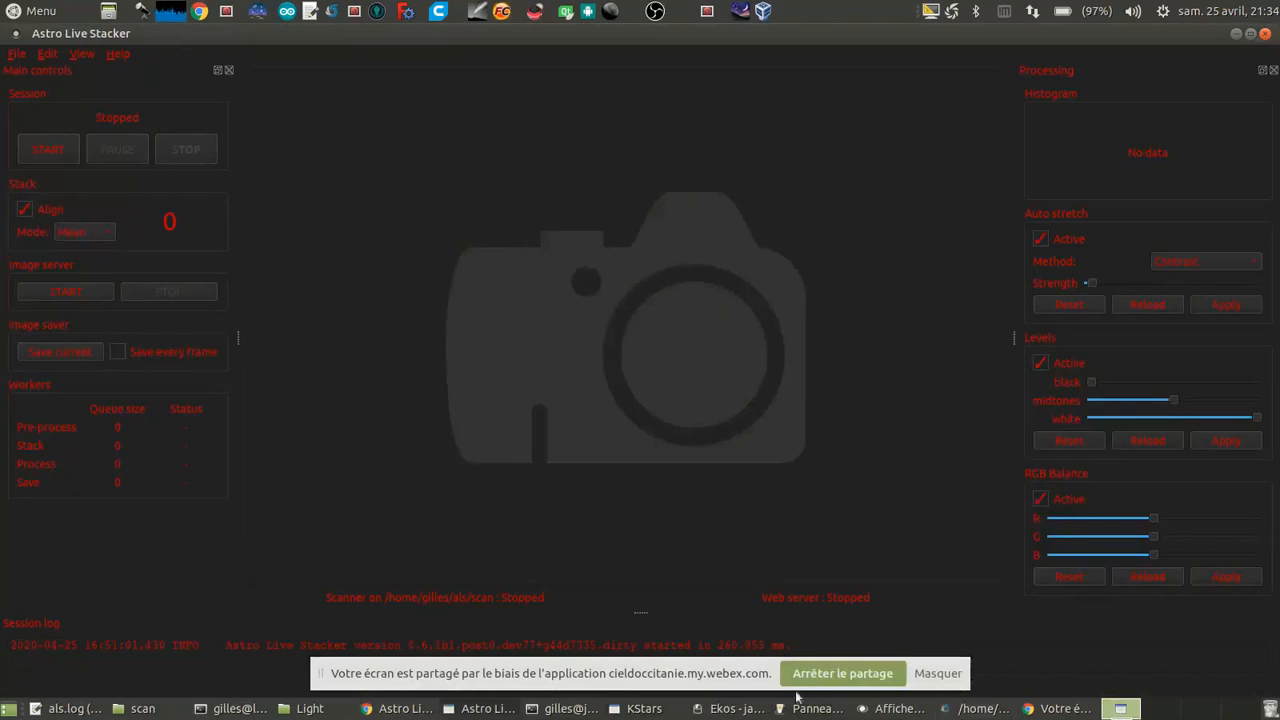
# Step: Switch to the Ekos camera module in KStars, capture a preview with the ZWO CCD ASI224MC and show it in the FITS viewer
pyautogui.click(640, 712)
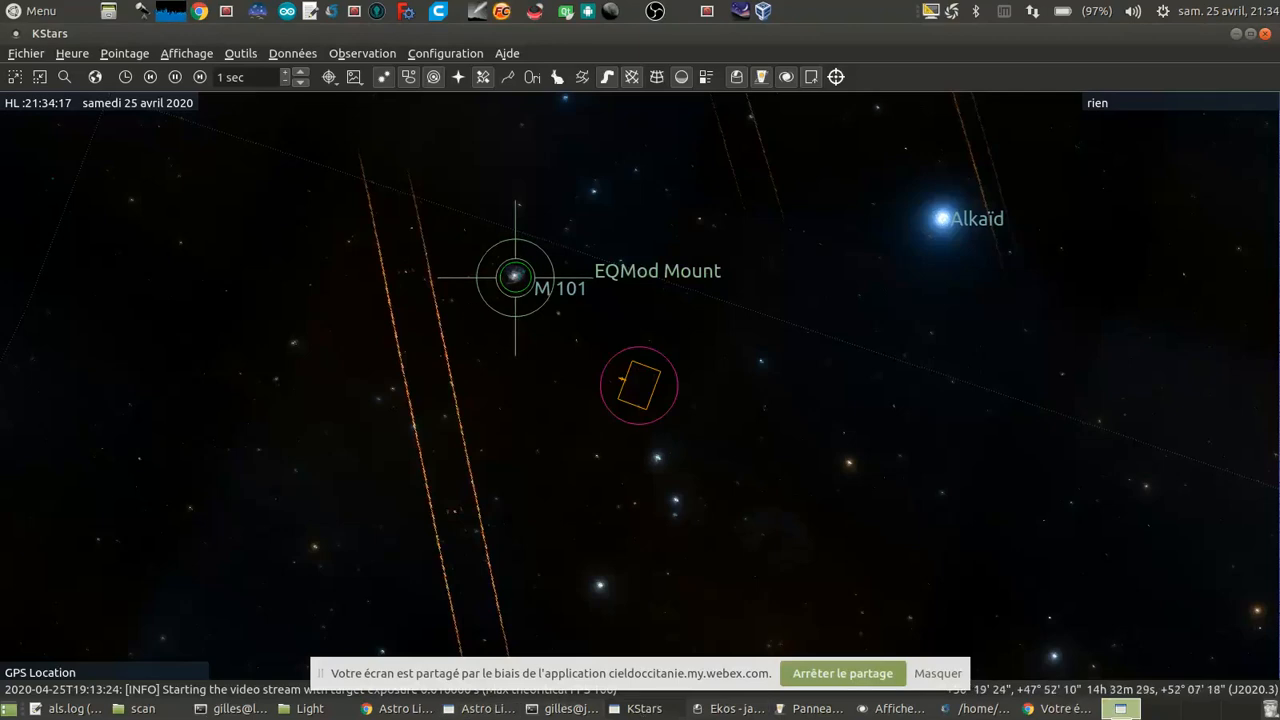
pyautogui.click(727, 708)
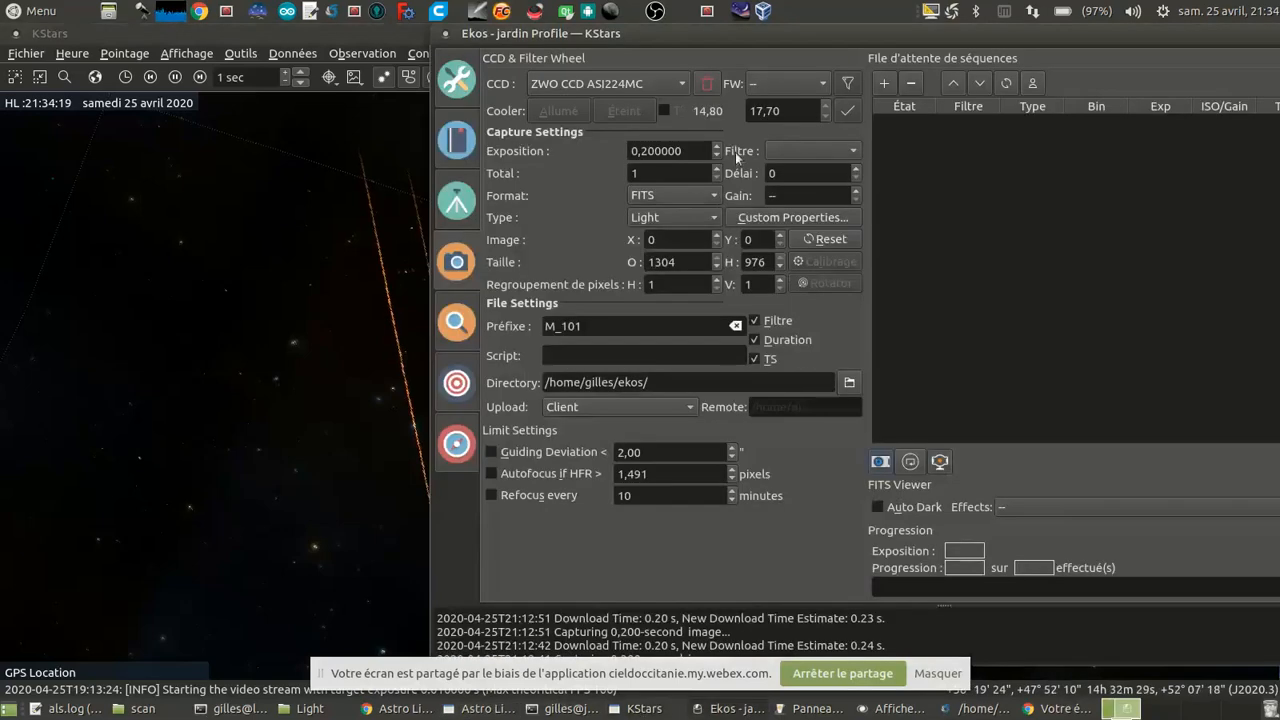
pyautogui.click(880, 463)
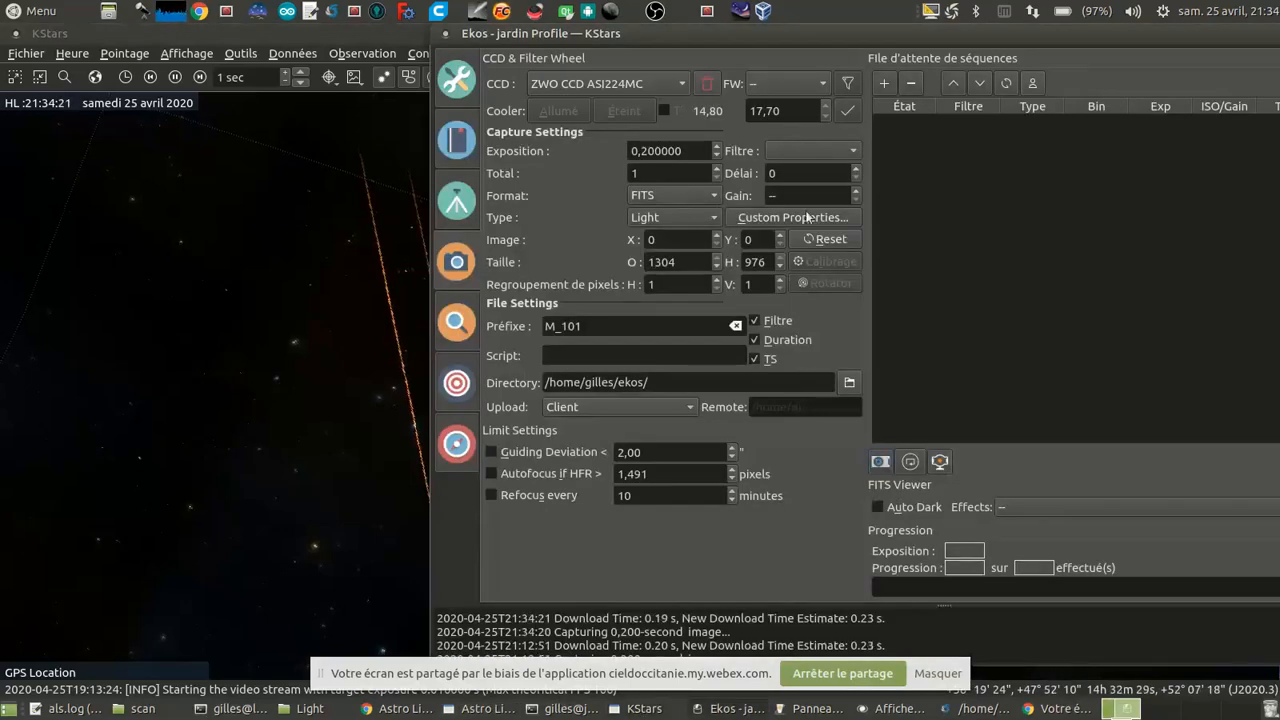
pyautogui.click(886, 706)
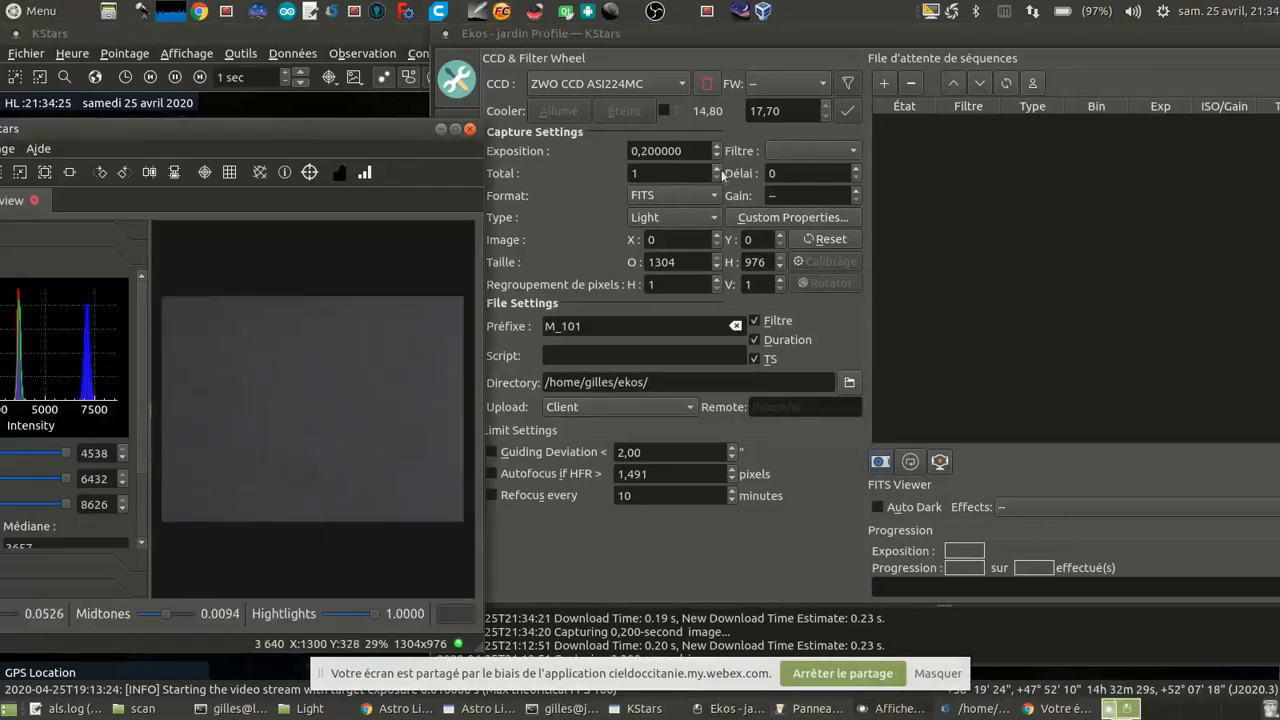
# Step: Set the camera exposure to 0.3 seconds, capture a preview and inspect it in the FITS viewer
pyautogui.moveTo(638, 150); pyautogui.dragTo(700, 149)
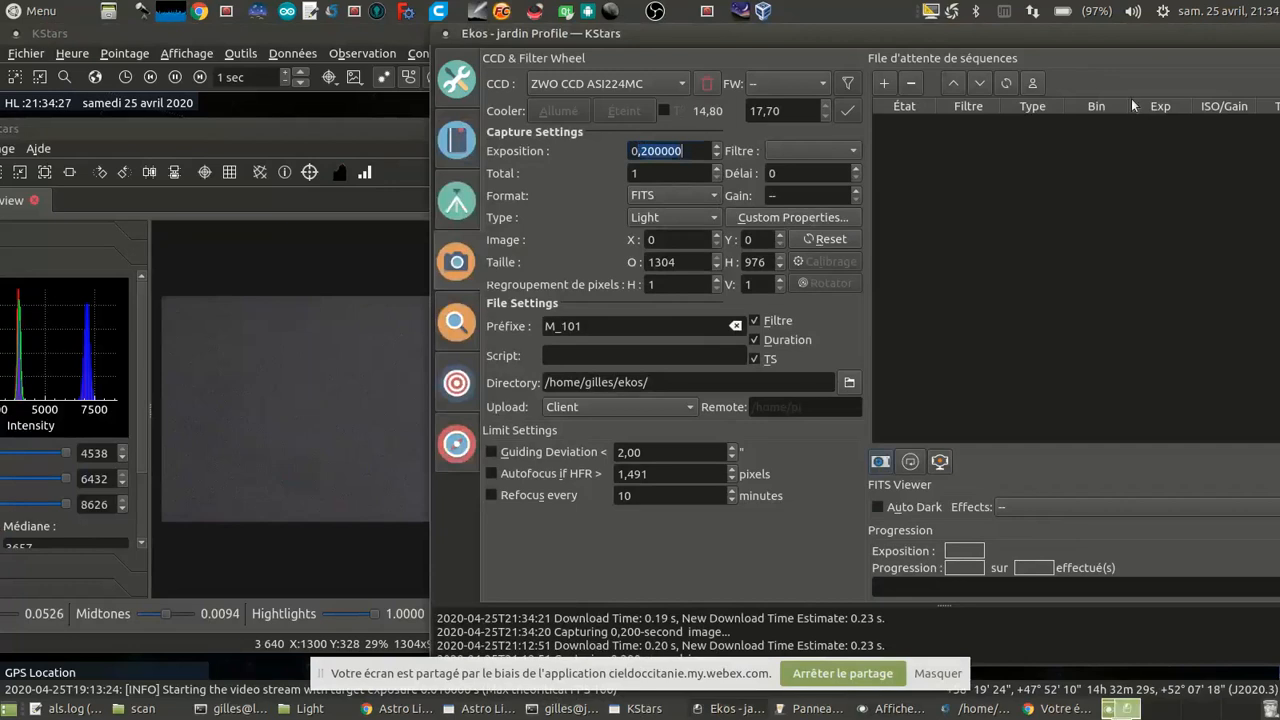
pyautogui.write(',3')
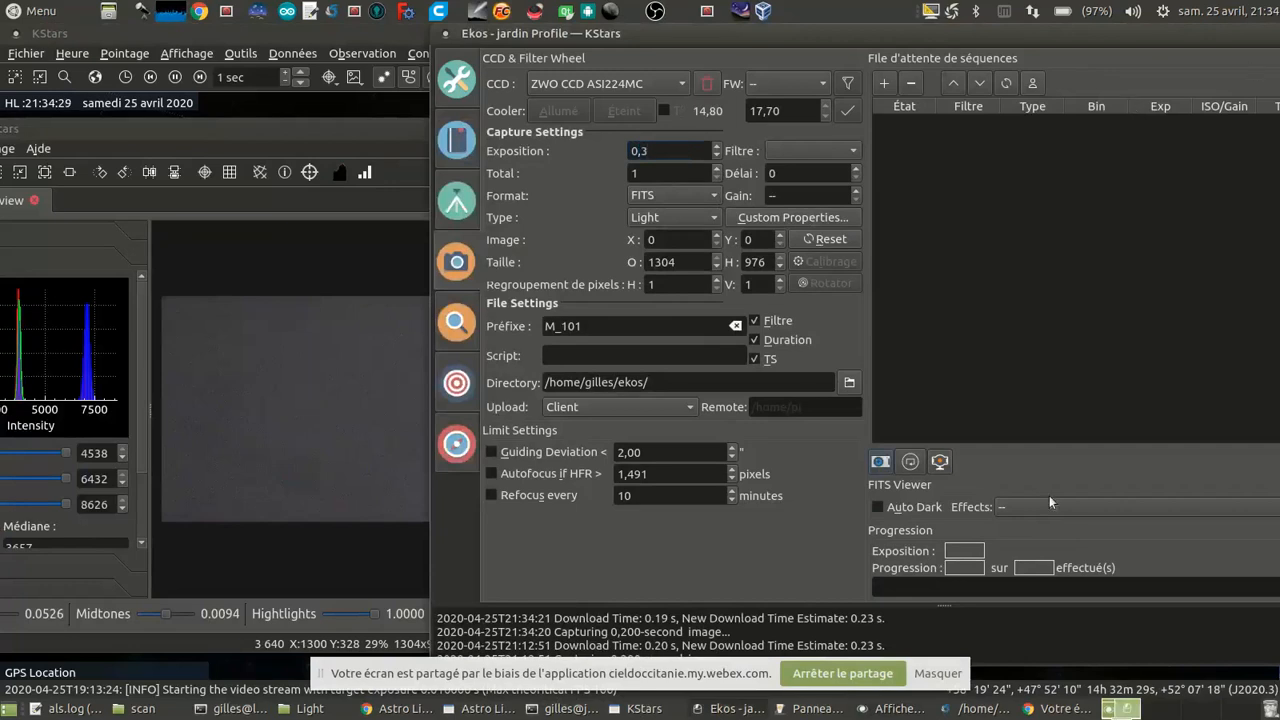
pyautogui.click(880, 461)
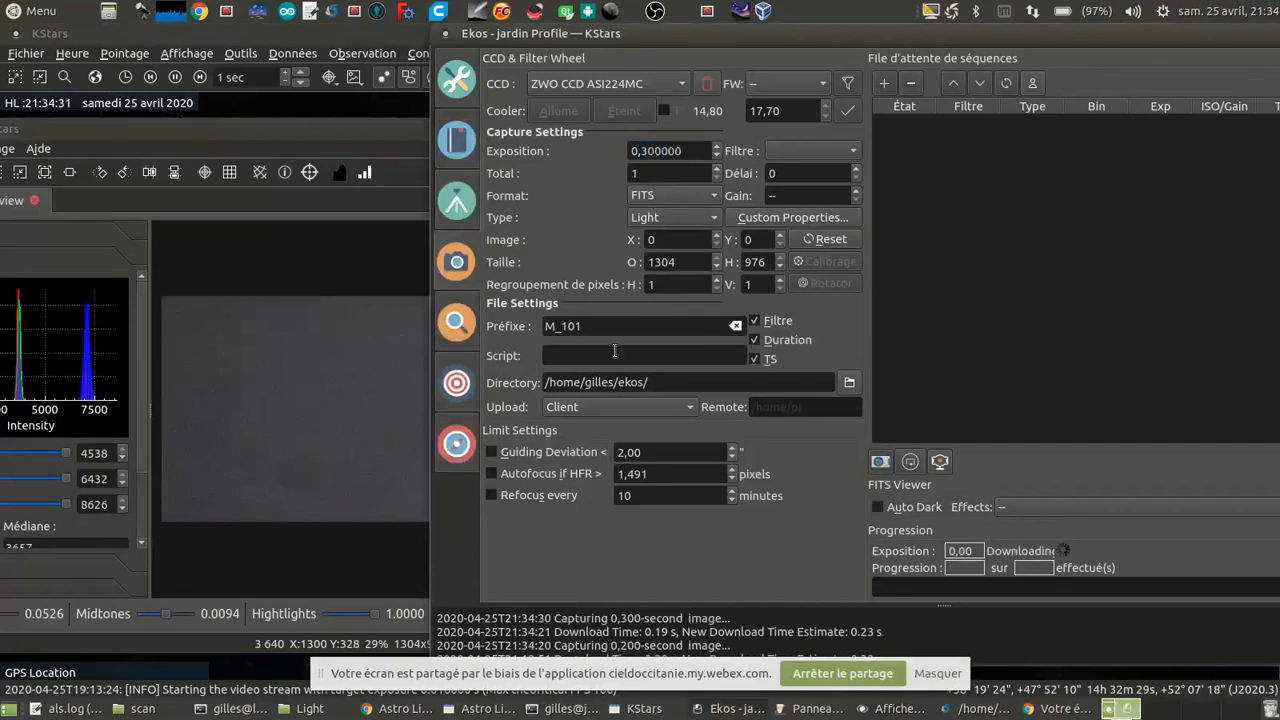
pyautogui.scroll(1, 308, 378)
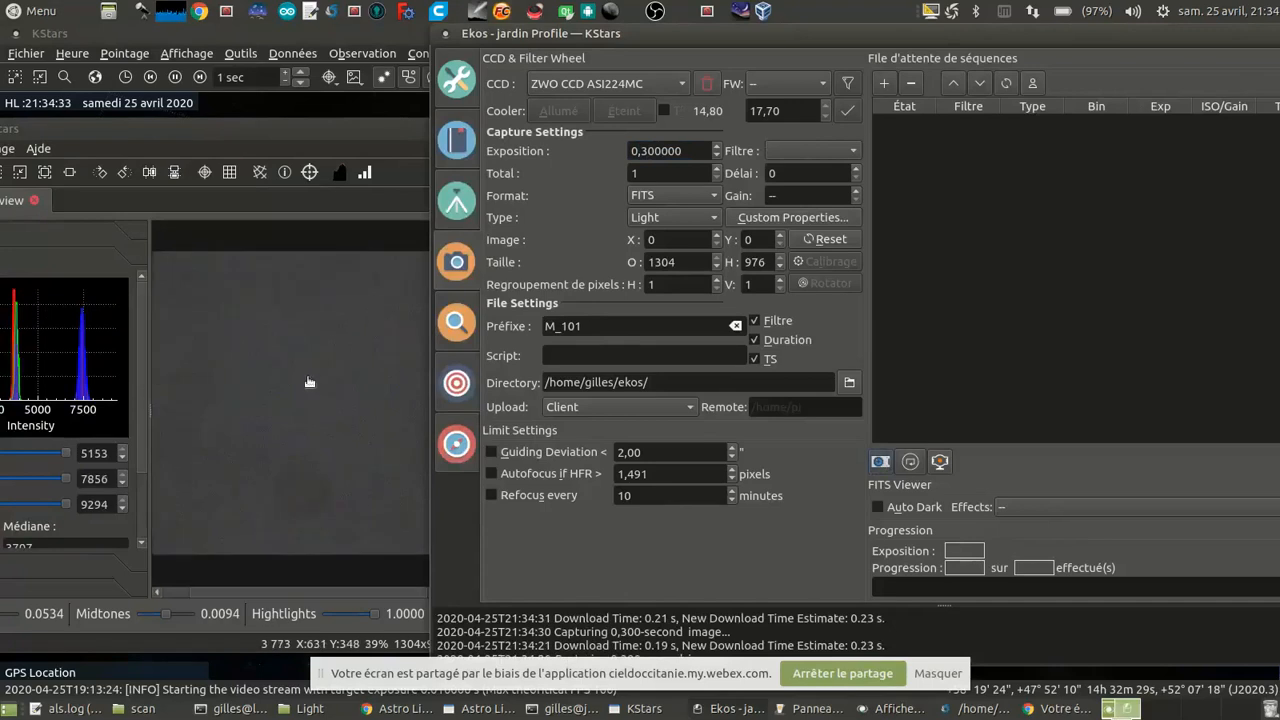
pyautogui.click(395, 361)
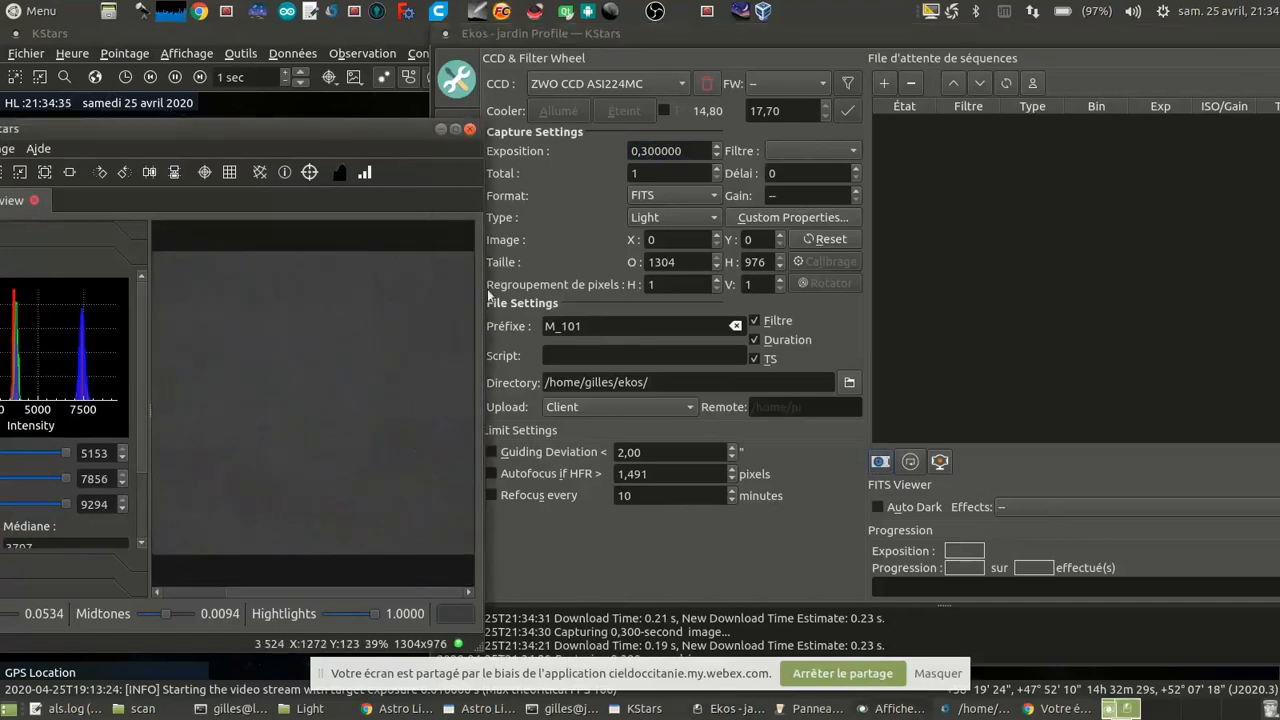
# Step: Raise the camera exposure to 0.5 seconds and capture another preview
pyautogui.click(641, 150)
pyautogui.write('5')
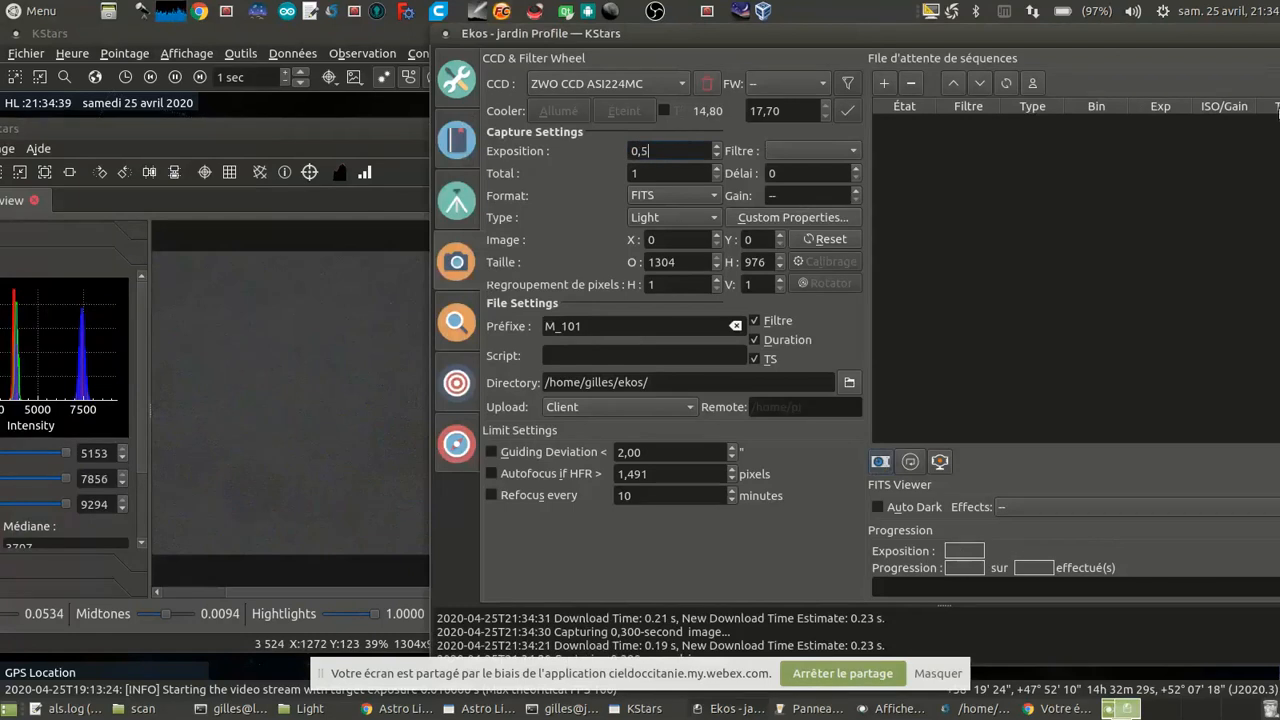
pyautogui.press('Return')
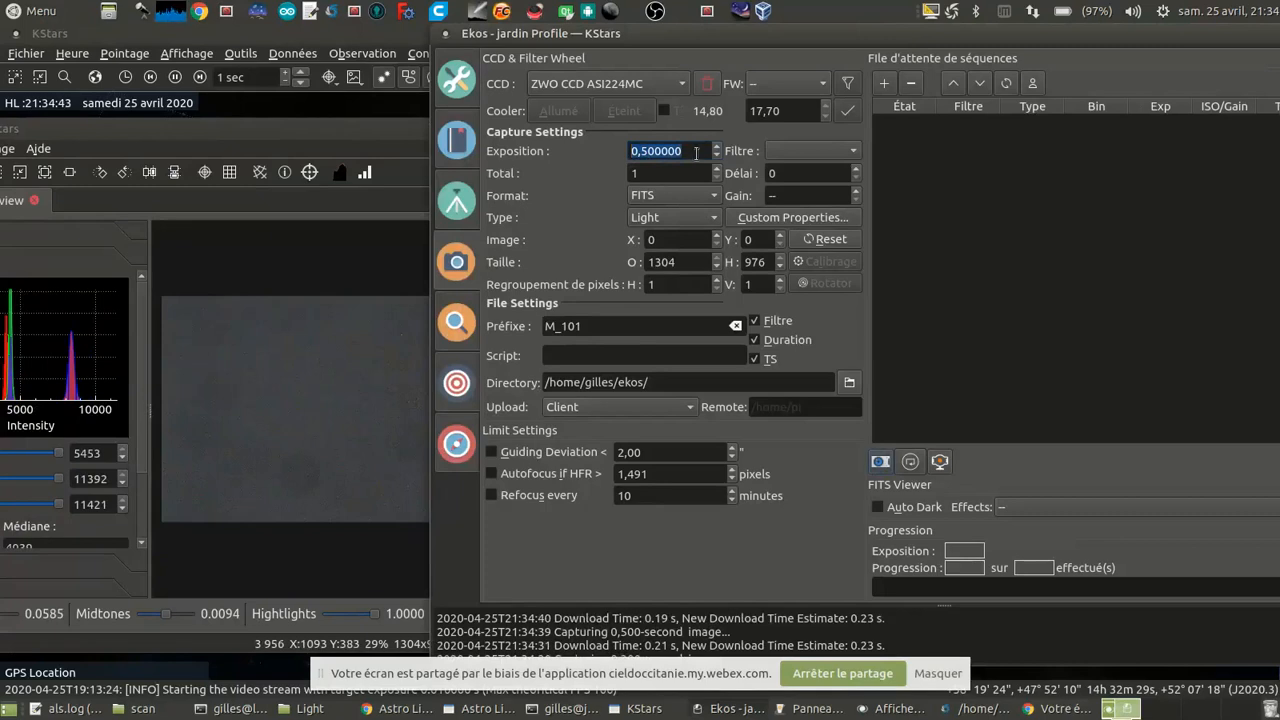
# Step: Set the camera exposure to 1 second, capture a preview and examine the image for stars
pyautogui.write('1')
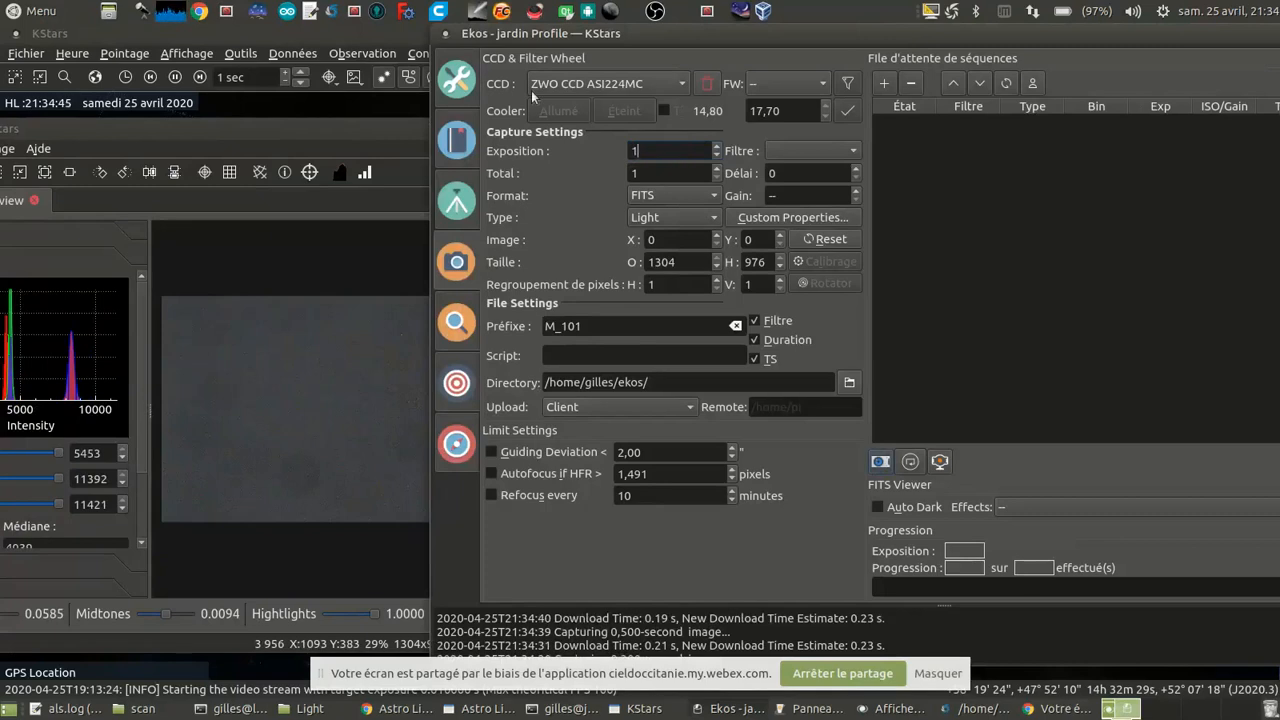
pyautogui.click(880, 464)
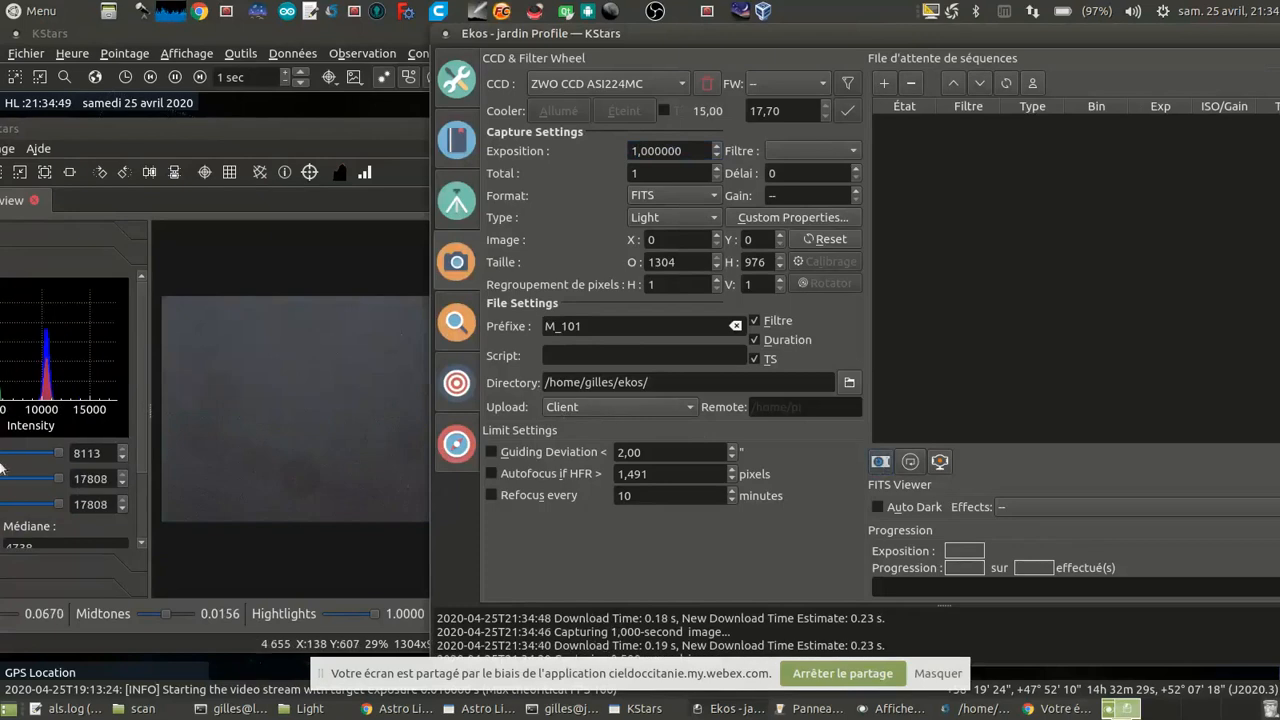
pyautogui.scroll(2, 362, 376)
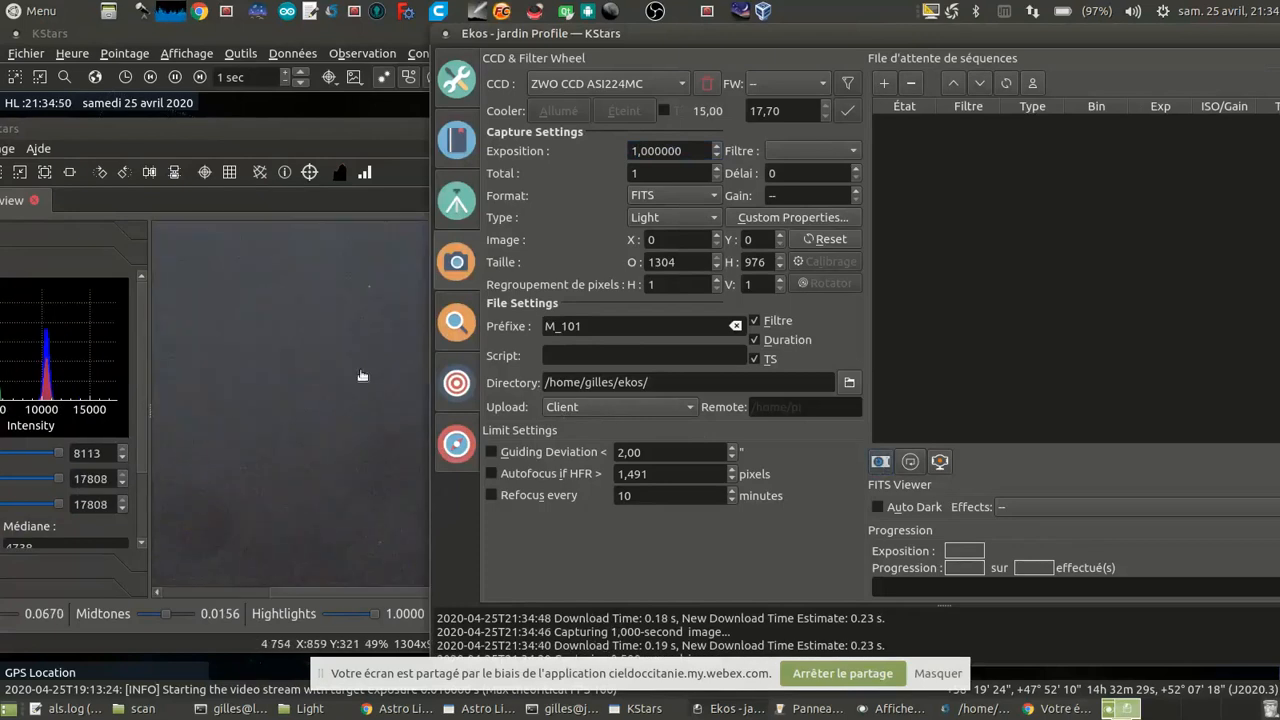
pyautogui.scroll(-2, 362, 376)
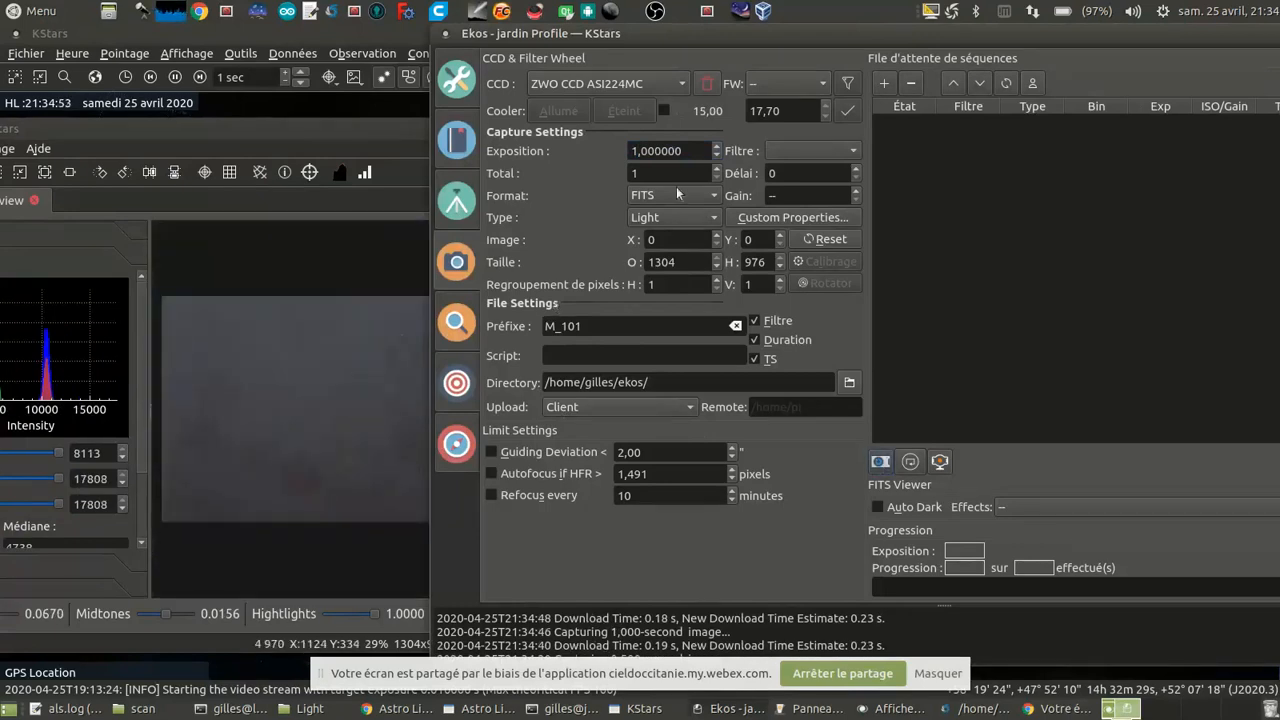
# Step: Set the camera exposure to 3 seconds, capture a preview and examine the image closely in the FITS viewer
pyautogui.doubleClick(672, 151)
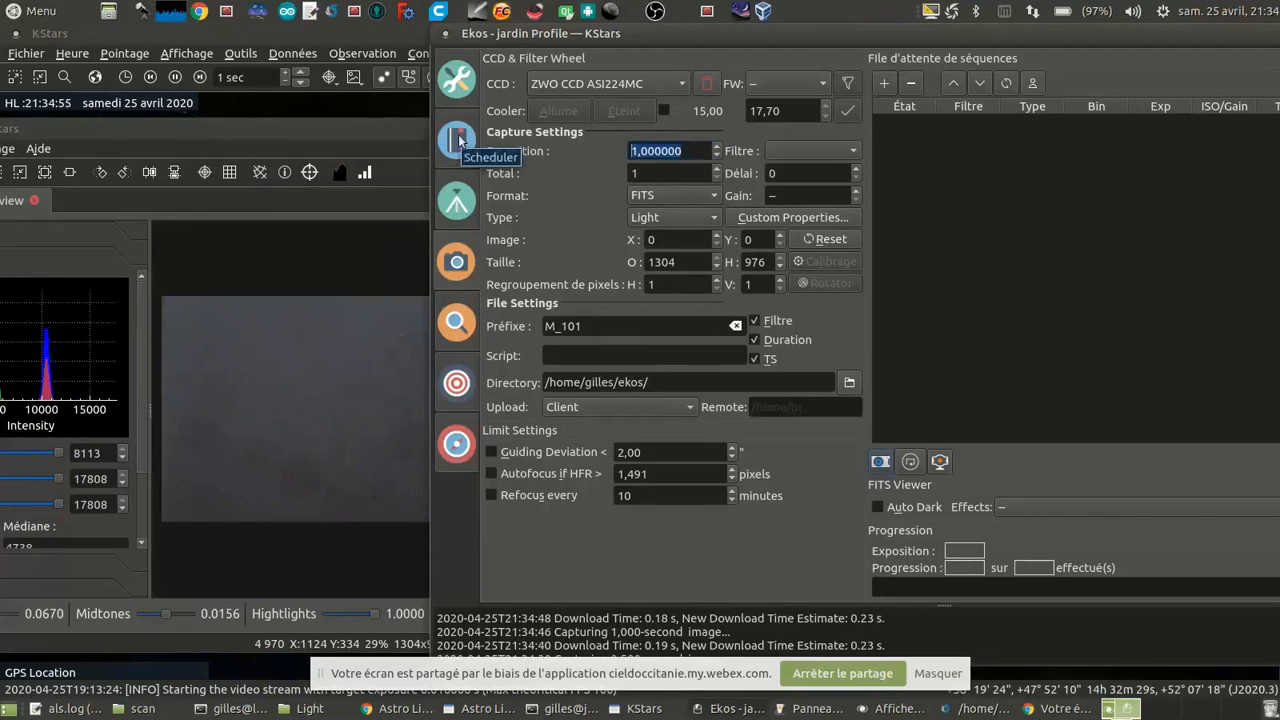
pyautogui.write('3')
pyautogui.click(880, 462)
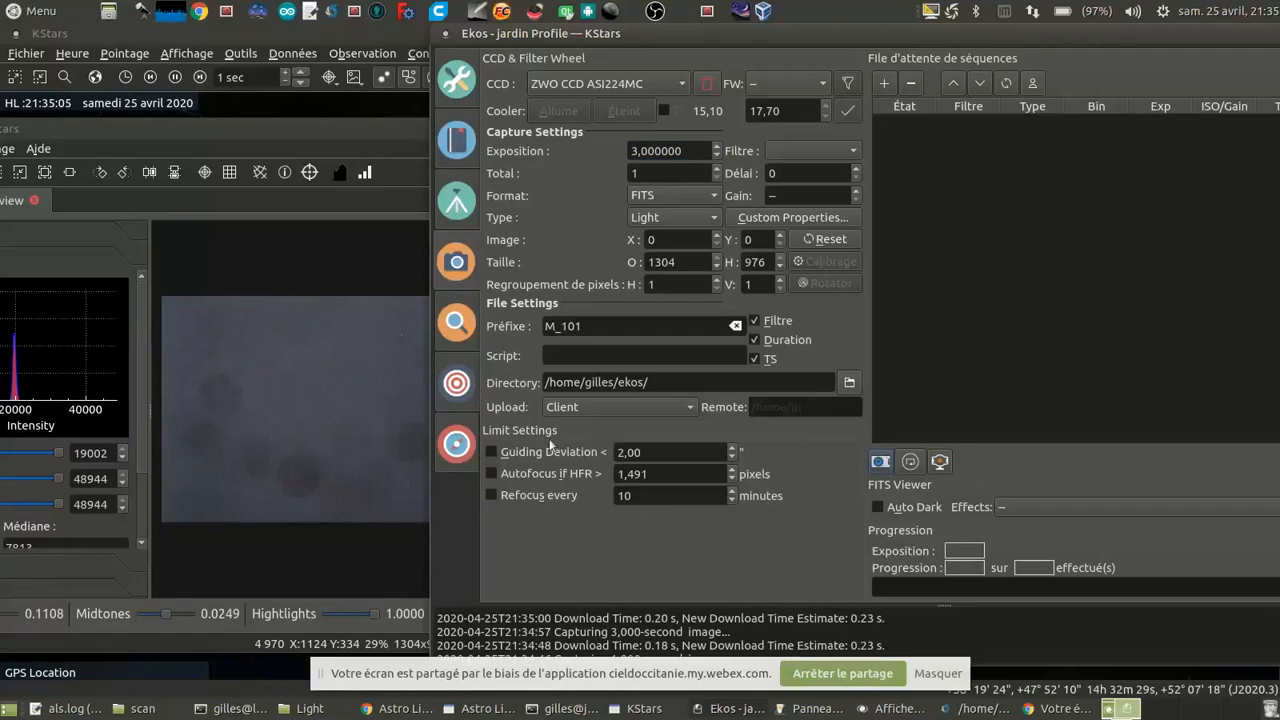
pyautogui.scroll(1, 376, 360)
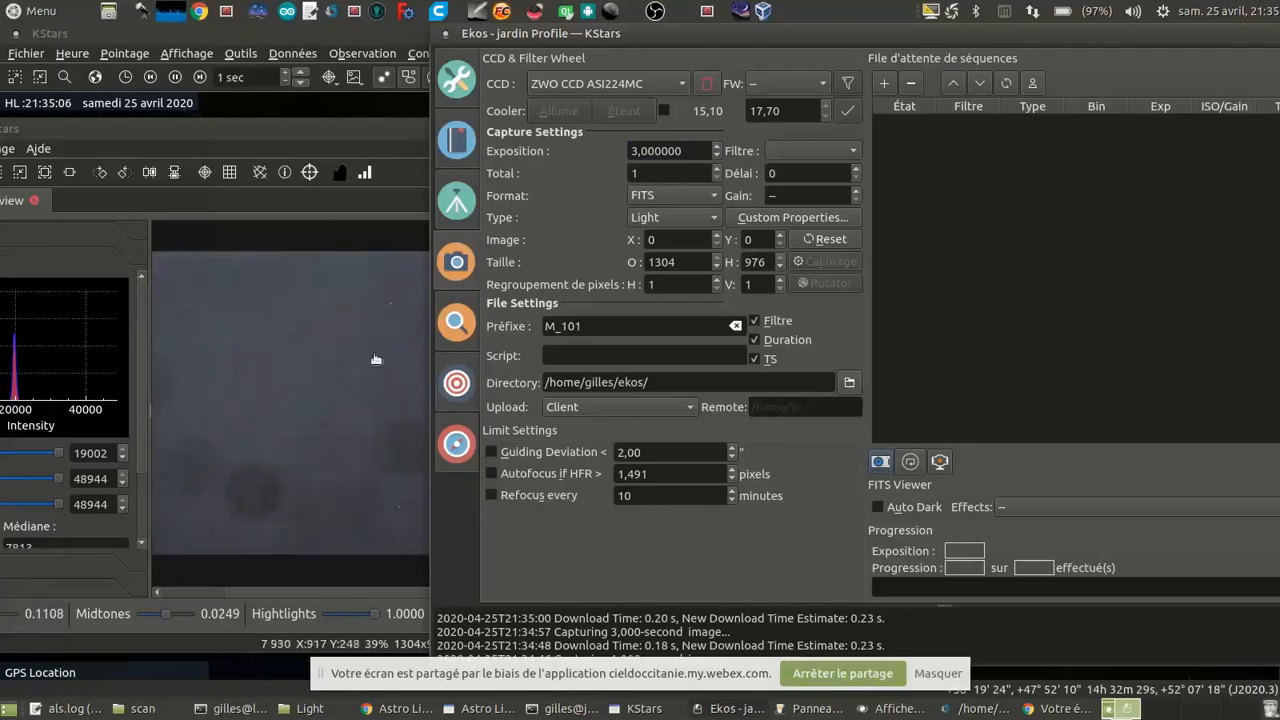
pyautogui.click(351, 222)
pyautogui.scroll(1, 316, 441)
pyautogui.scroll(1, 320, 440)
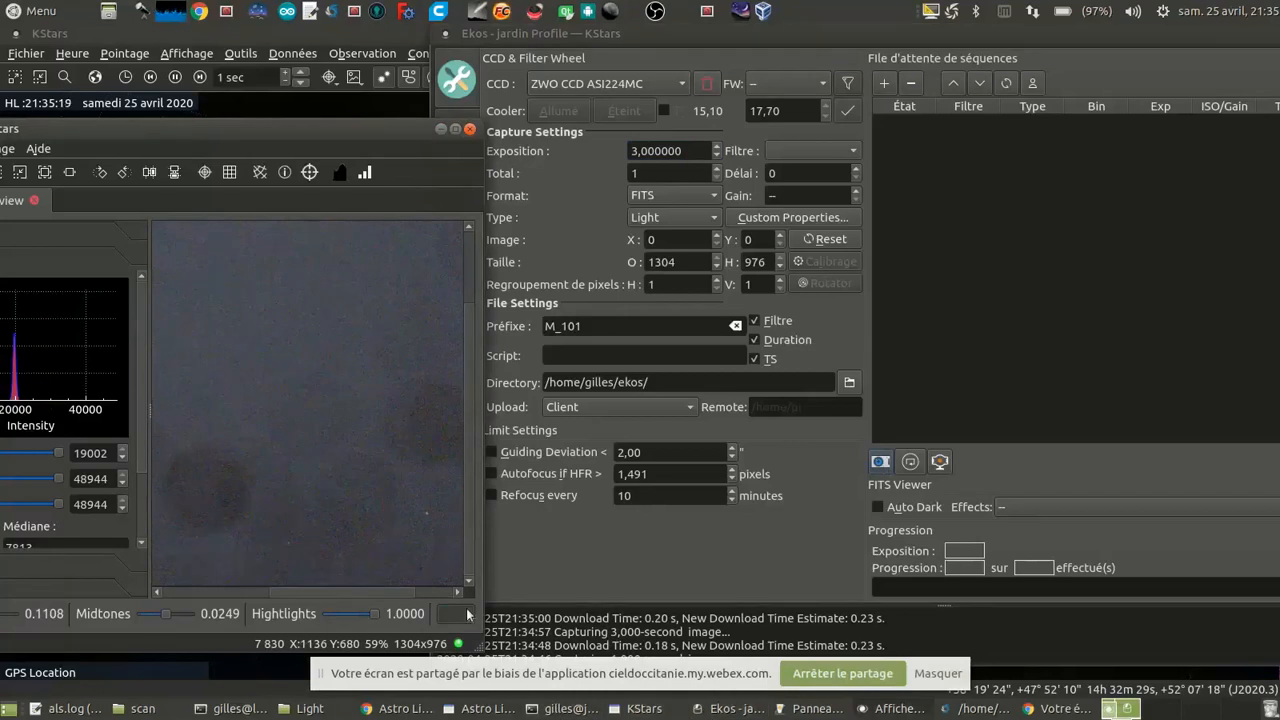
pyautogui.click(545, 242)
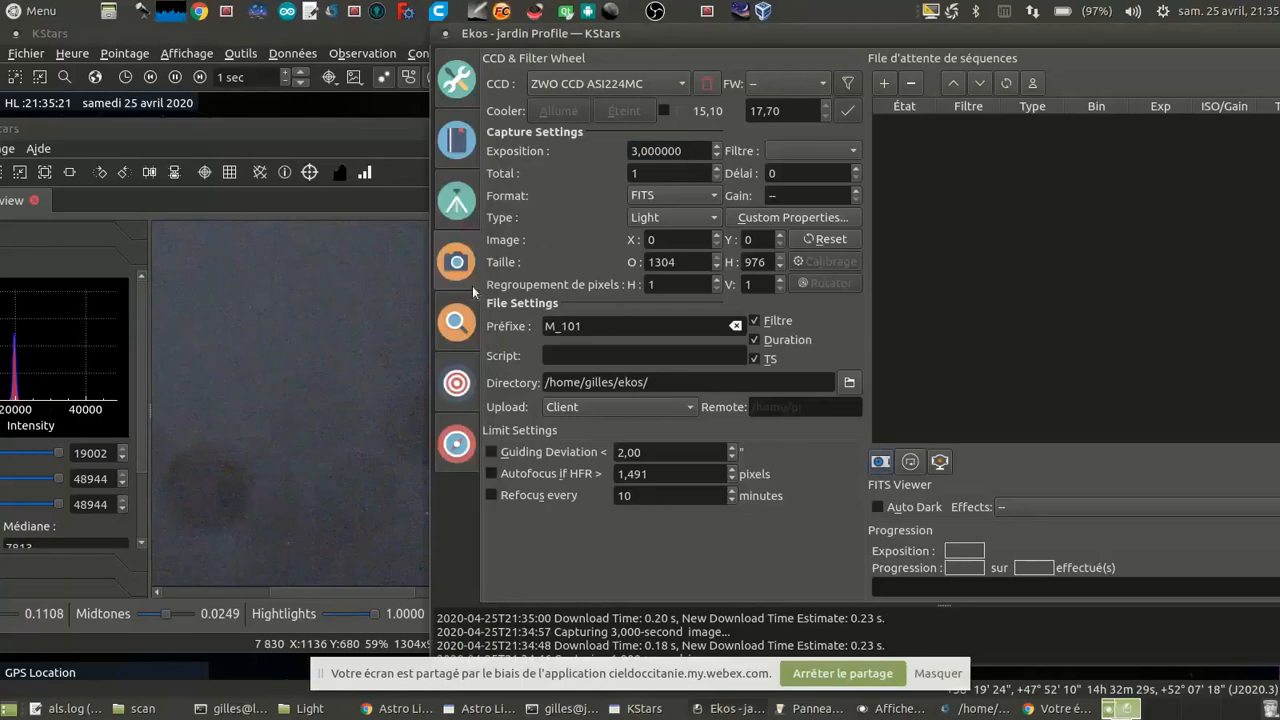
# Step: In the Ekos alignment module, set the solver action to Sync and run a capture and solve
pyautogui.click(456, 383)
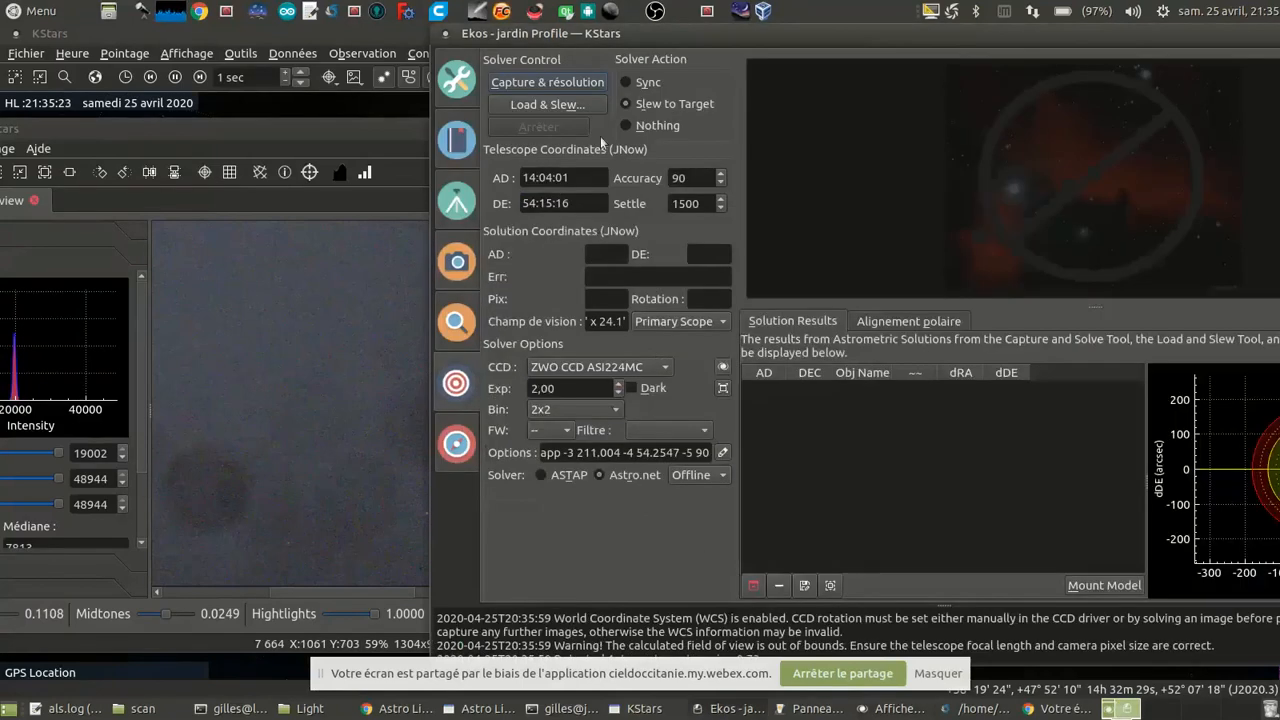
pyautogui.doubleClick(577, 389)
pyautogui.click(627, 84)
pyautogui.click(549, 83)
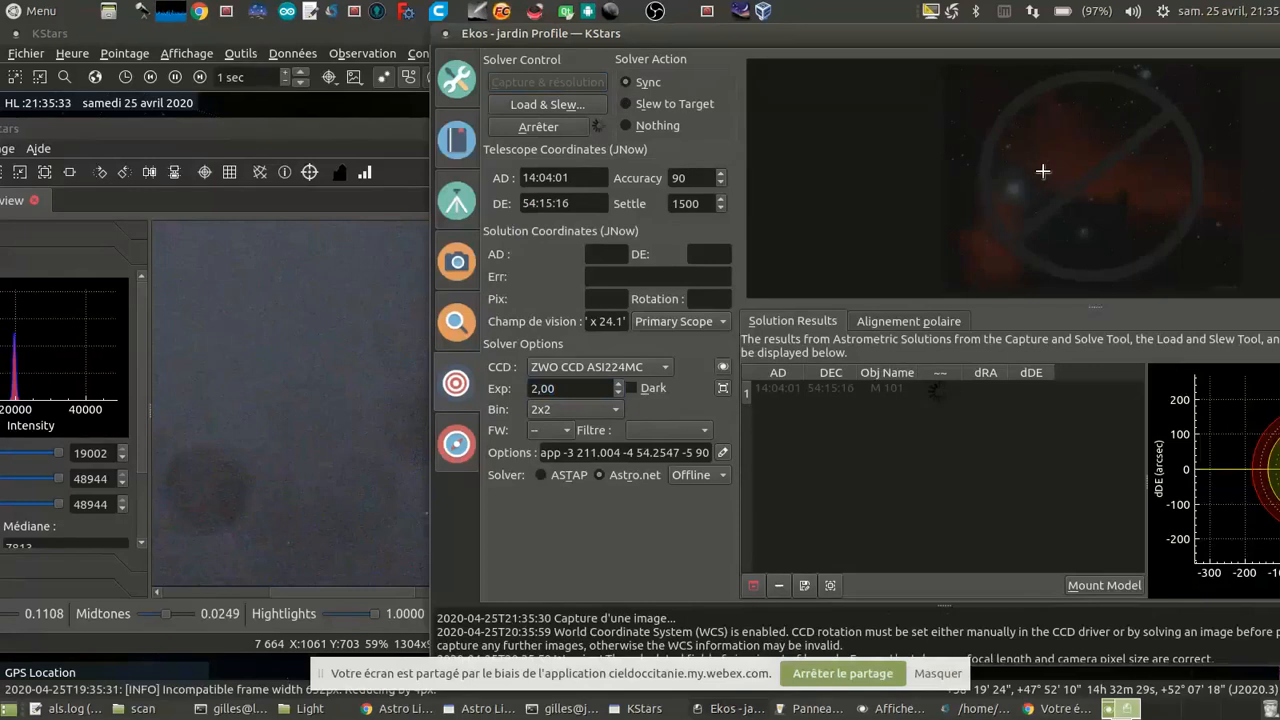
pyautogui.click(603, 411)
pyautogui.click(917, 468)
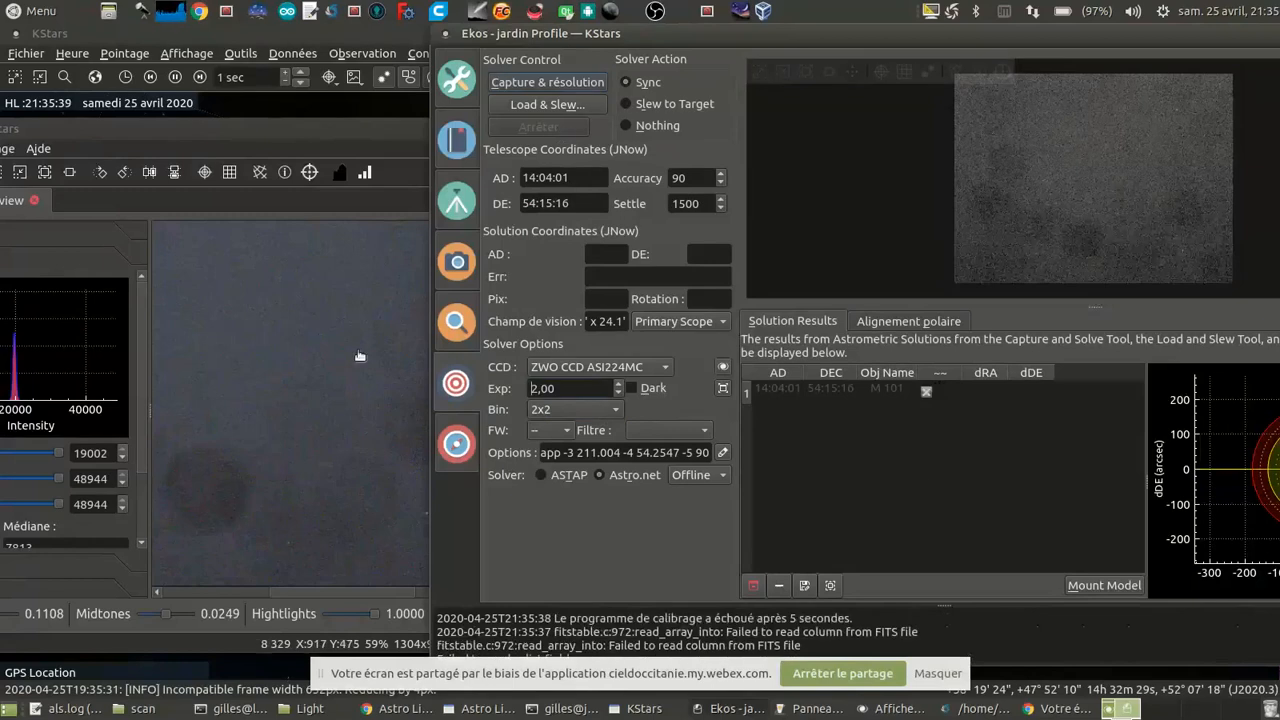
# Step: Set the solver exposure to 3 seconds with 1x1 binning and run the capture and solve again
pyautogui.hotkey('ctrl', 'a')
pyautogui.write('3')
pyautogui.click(575, 411)
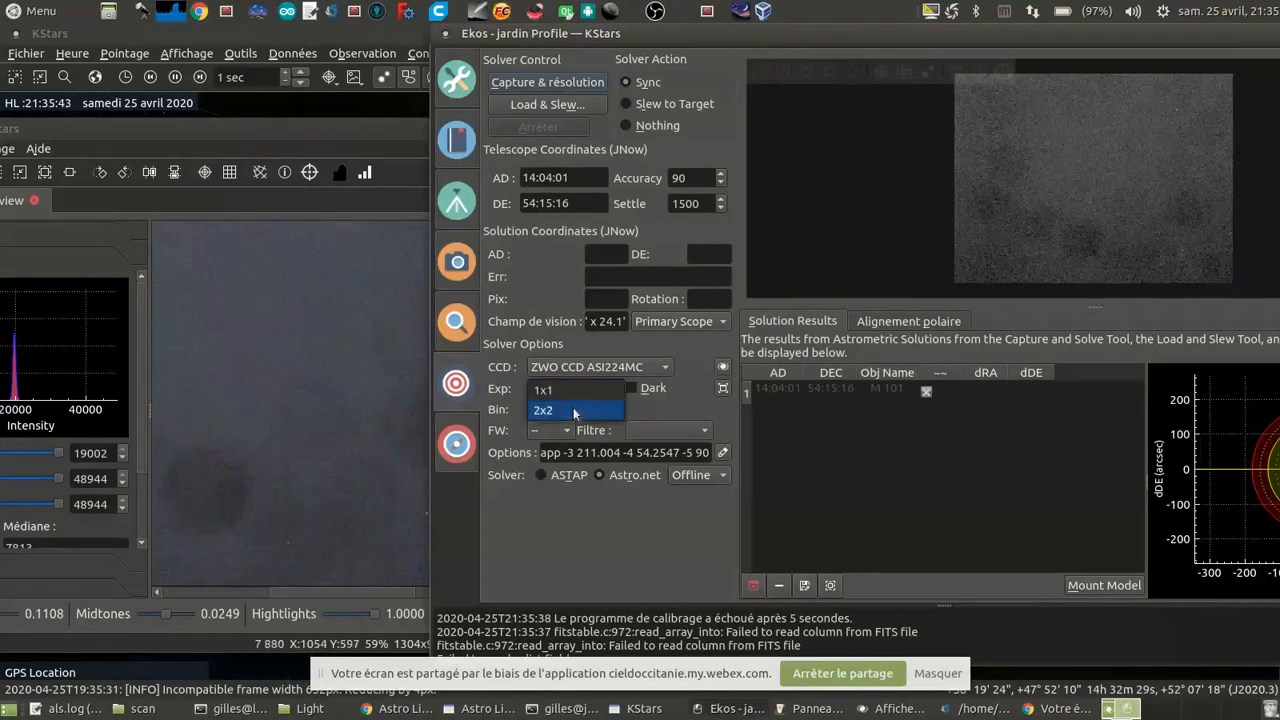
pyautogui.click(572, 390)
pyautogui.click(547, 85)
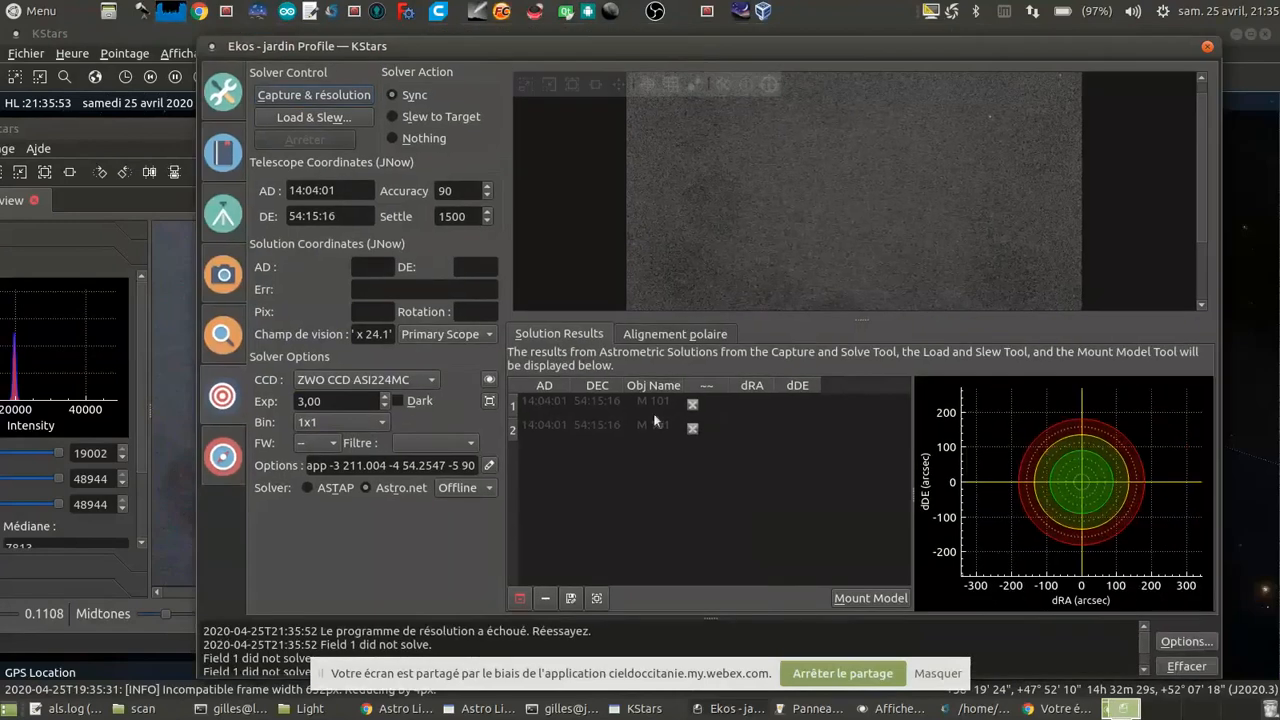
# Step: Retry the capture and solve with a 5-second exposure, and switch the solver to ASTAP
pyautogui.scroll(-3, 842, 205)
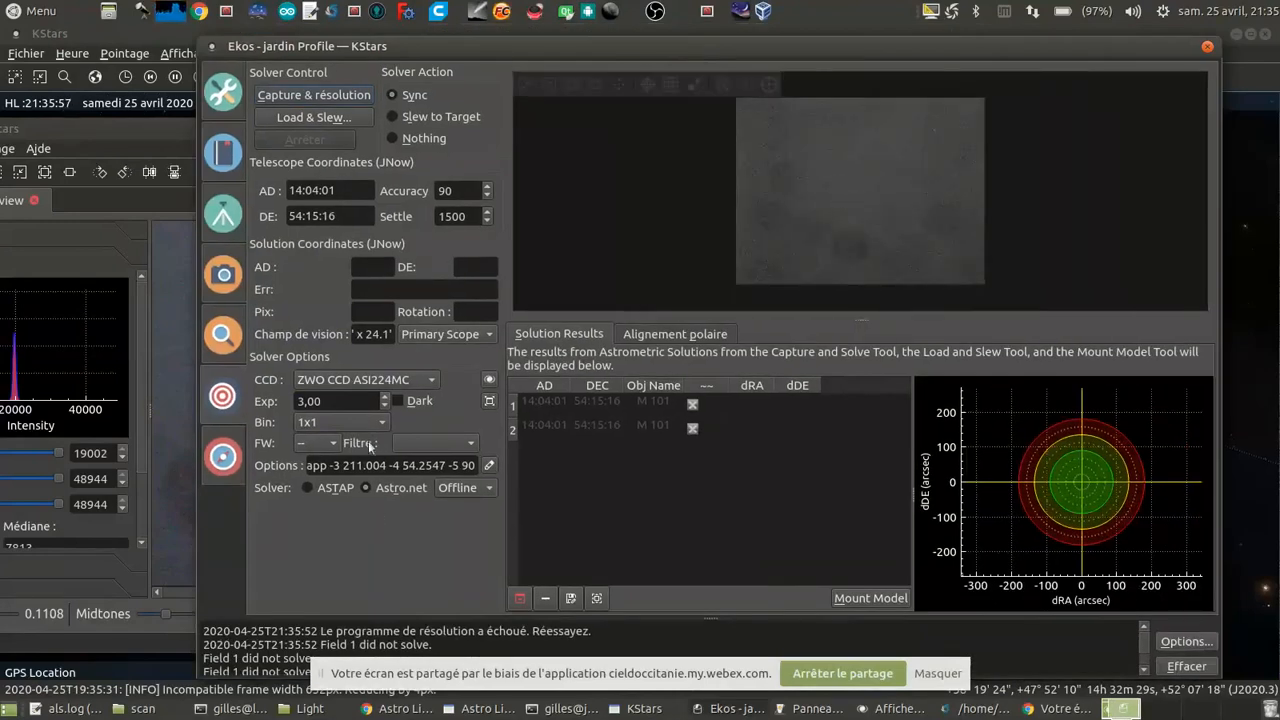
pyautogui.moveTo(334, 397); pyautogui.dragTo(203, 389)
pyautogui.write('5')
pyautogui.click(313, 95)
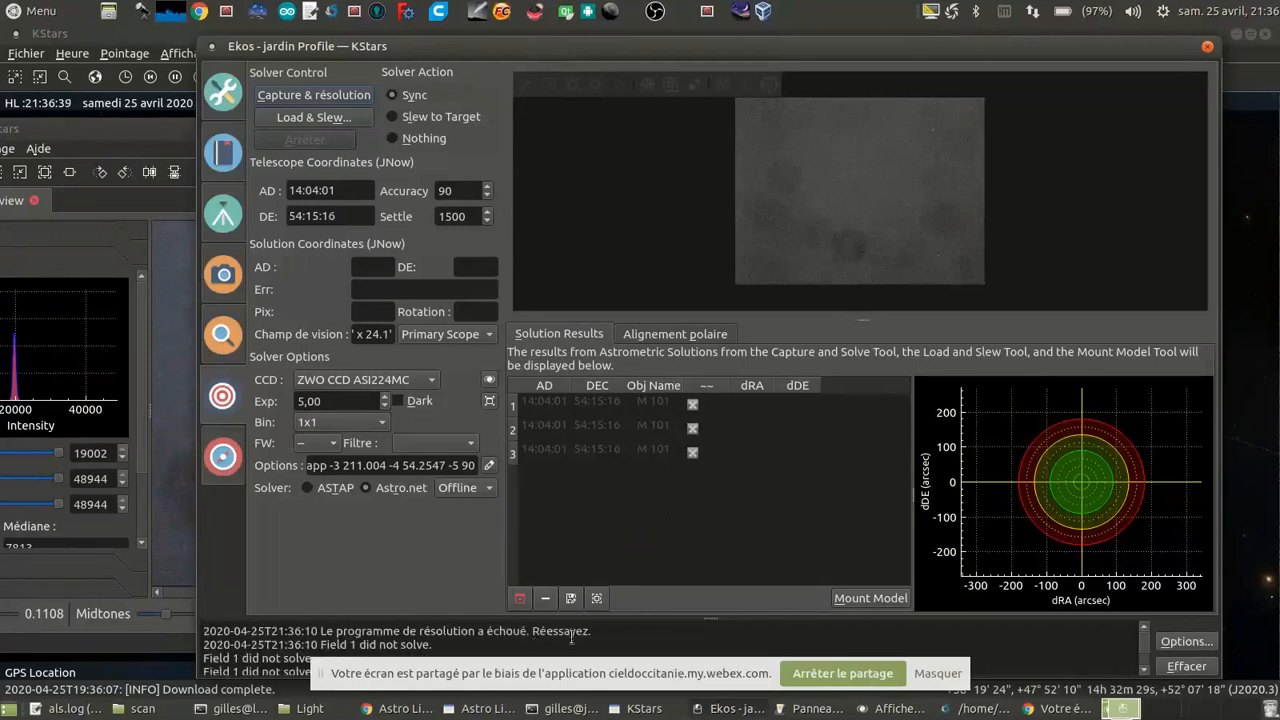
pyautogui.click(320, 488)
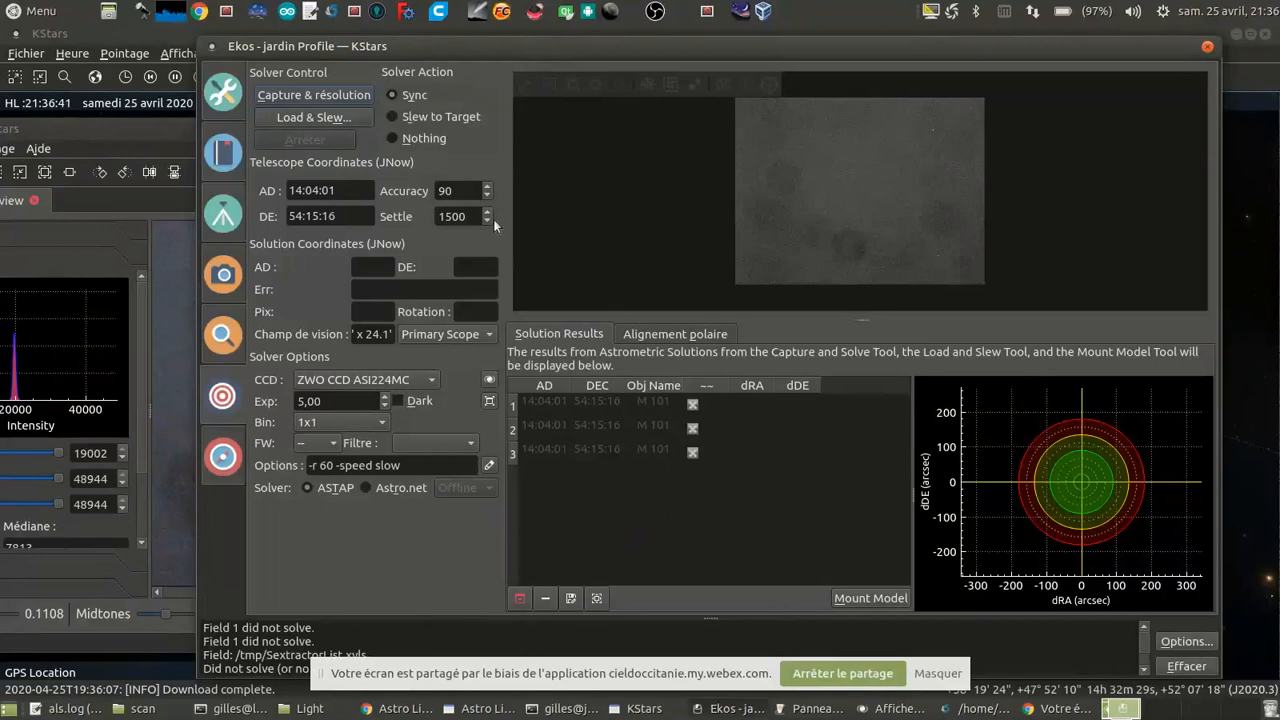
pyautogui.scroll(2, 905, 198)
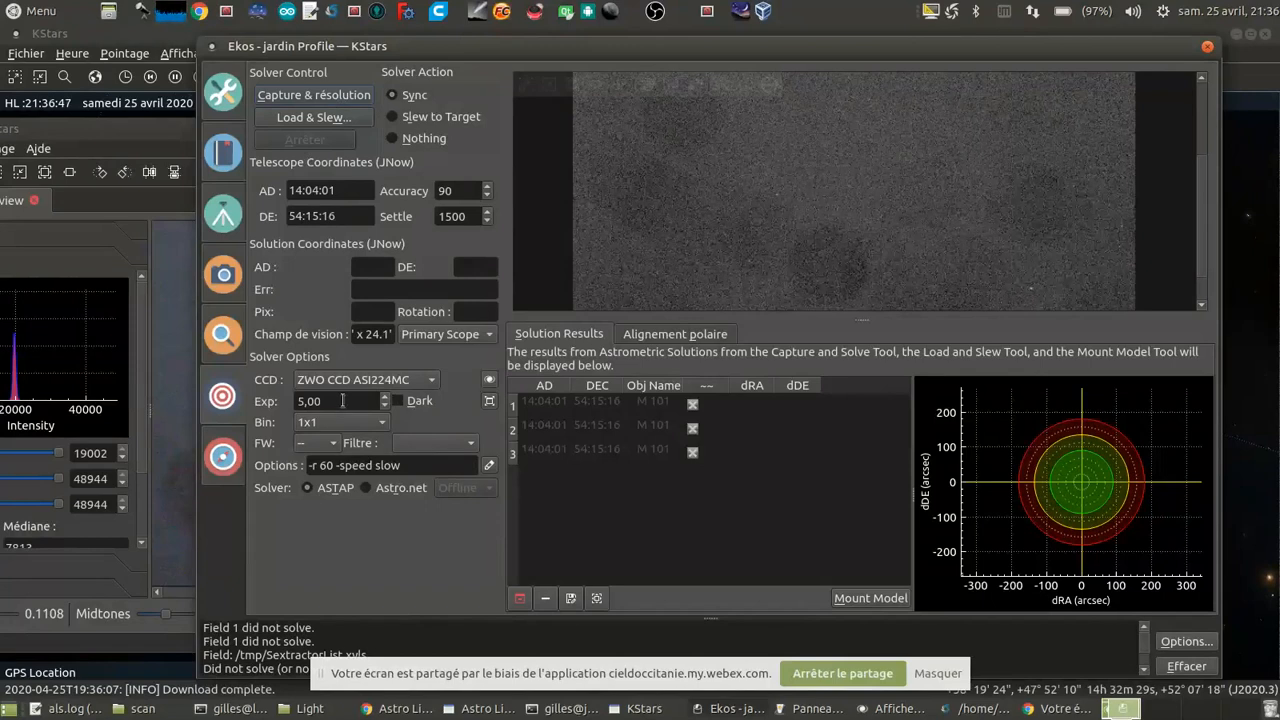
# Step: In the INDI control panel, set the ZWO CCD ASI224MC gain to 180 and apply it
pyautogui.click(795, 710)
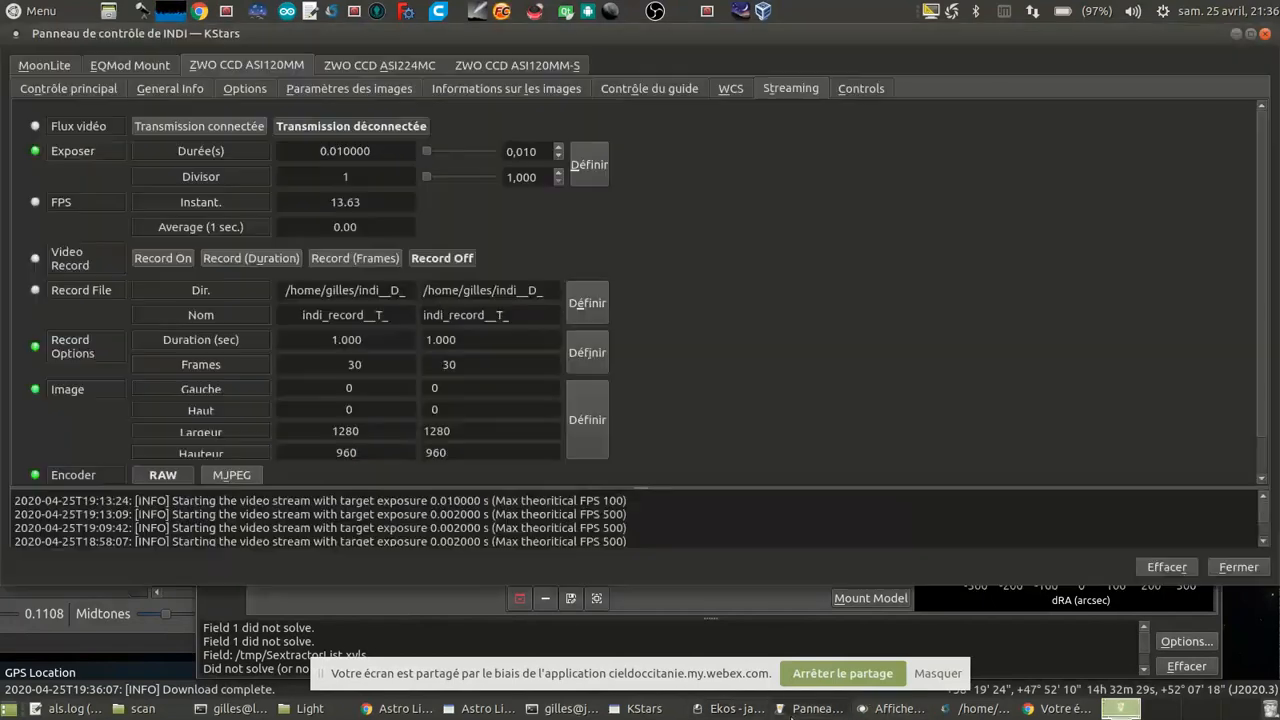
pyautogui.click(340, 68)
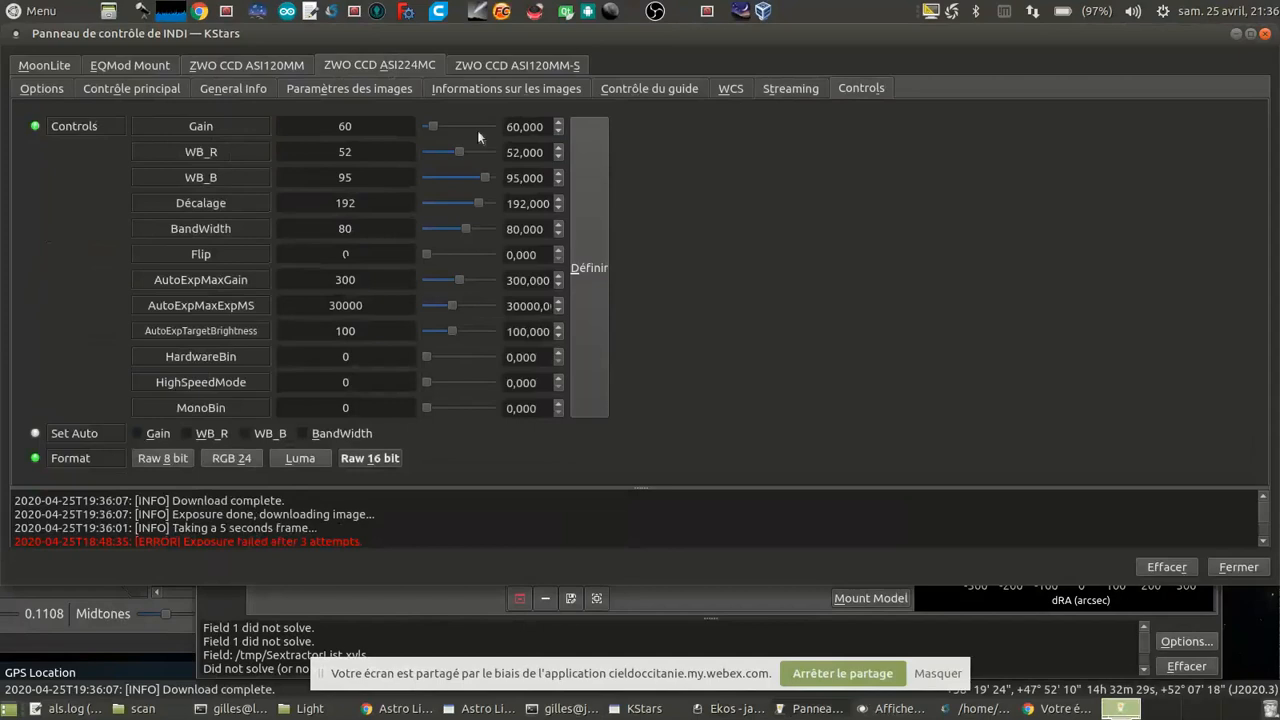
pyautogui.click(560, 123)
pyautogui.click(560, 123)
pyautogui.click(592, 182)
# Step: Back in the Ekos alignment module, try a capture and solve with ASTAP, and stop the solver
pyautogui.click(523, 640)
pyautogui.click(316, 97)
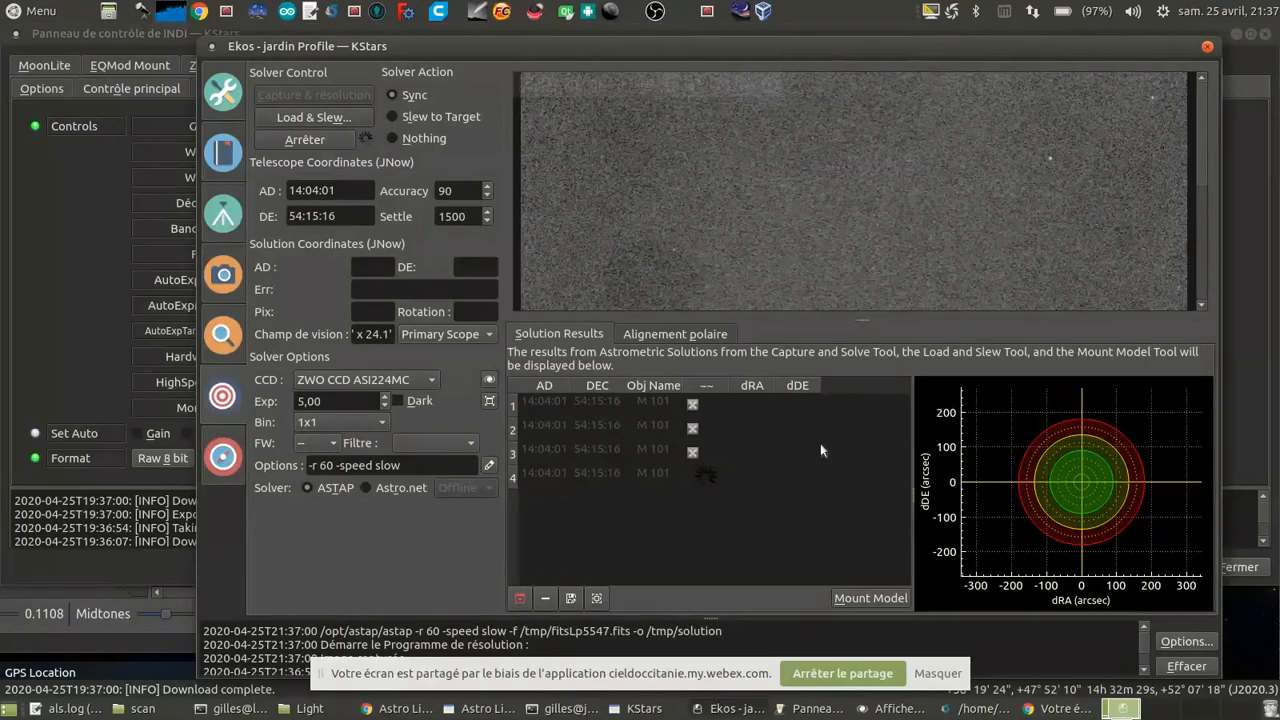
pyautogui.moveTo(792, 301)
pyautogui.click(312, 141)
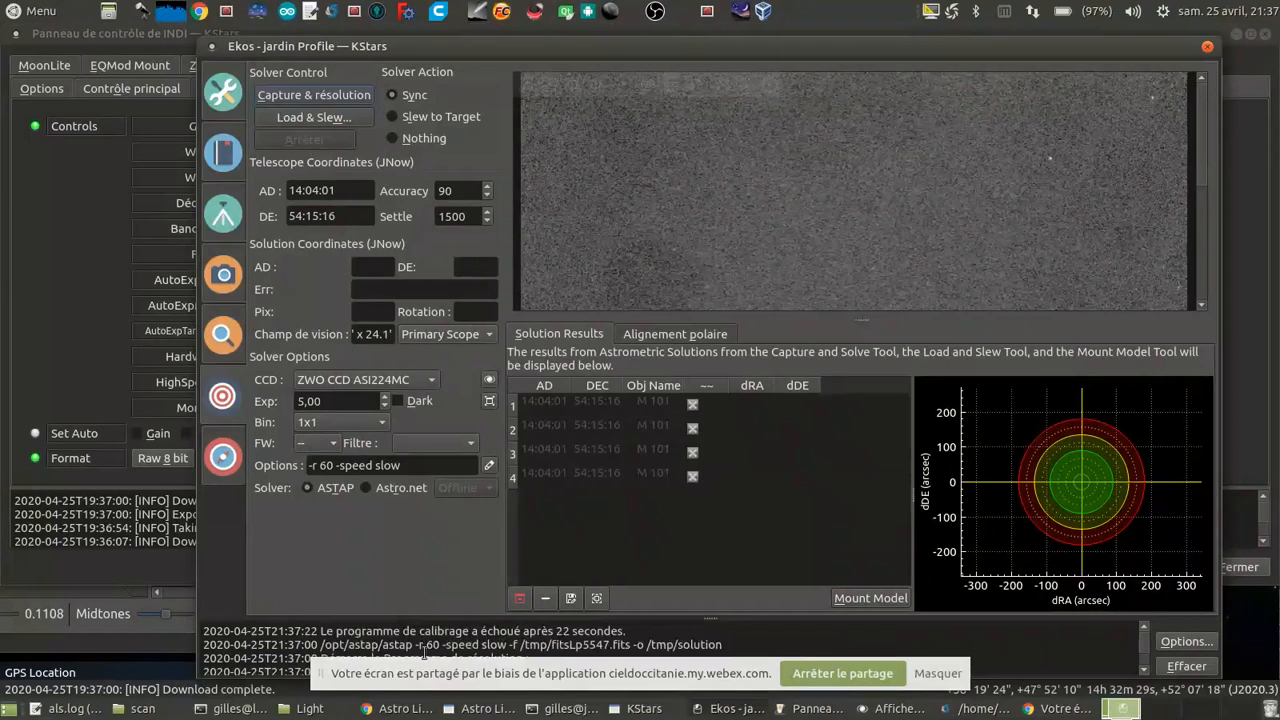
# Step: Switch the solver to Astro.net and run another capture and solve
pyautogui.click(384, 487)
pyautogui.click(333, 96)
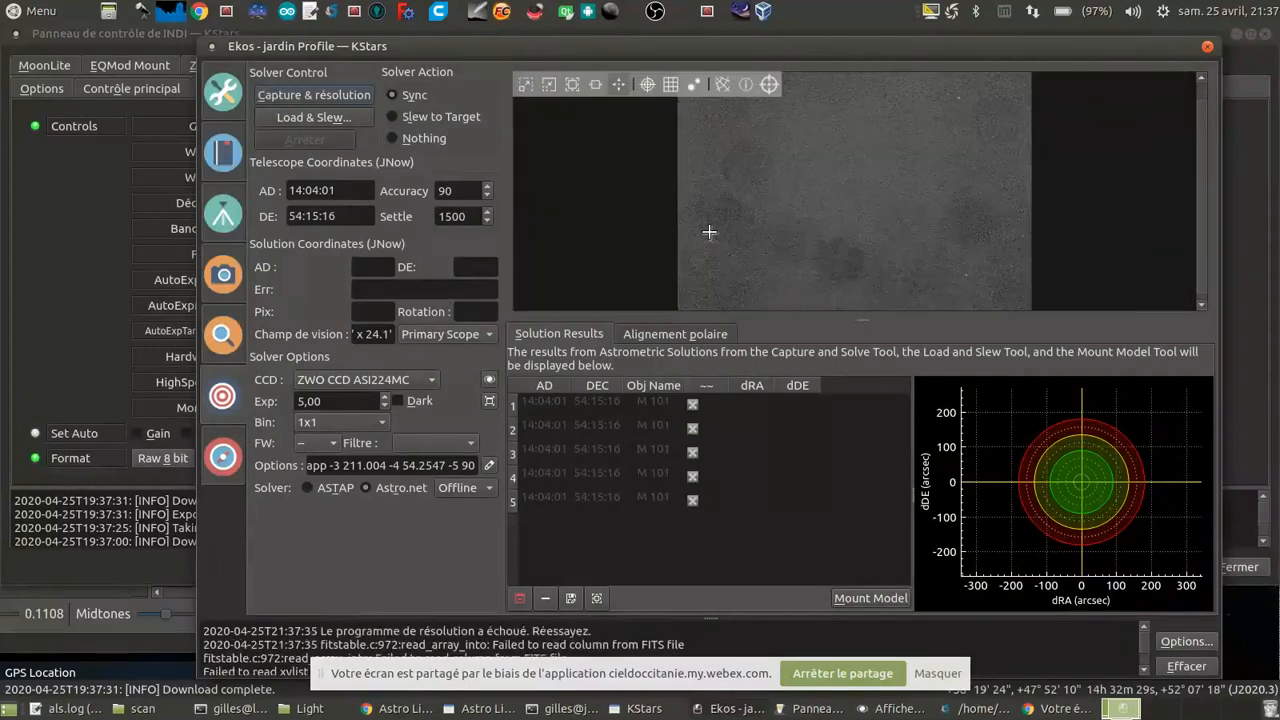
# Step: In the INDI control panel, raise and apply the ZWO CCD ASI224MC gain, and rerun the Ekos capture and solve at 5 seconds
pyautogui.click(326, 401)
pyautogui.click(100, 306)
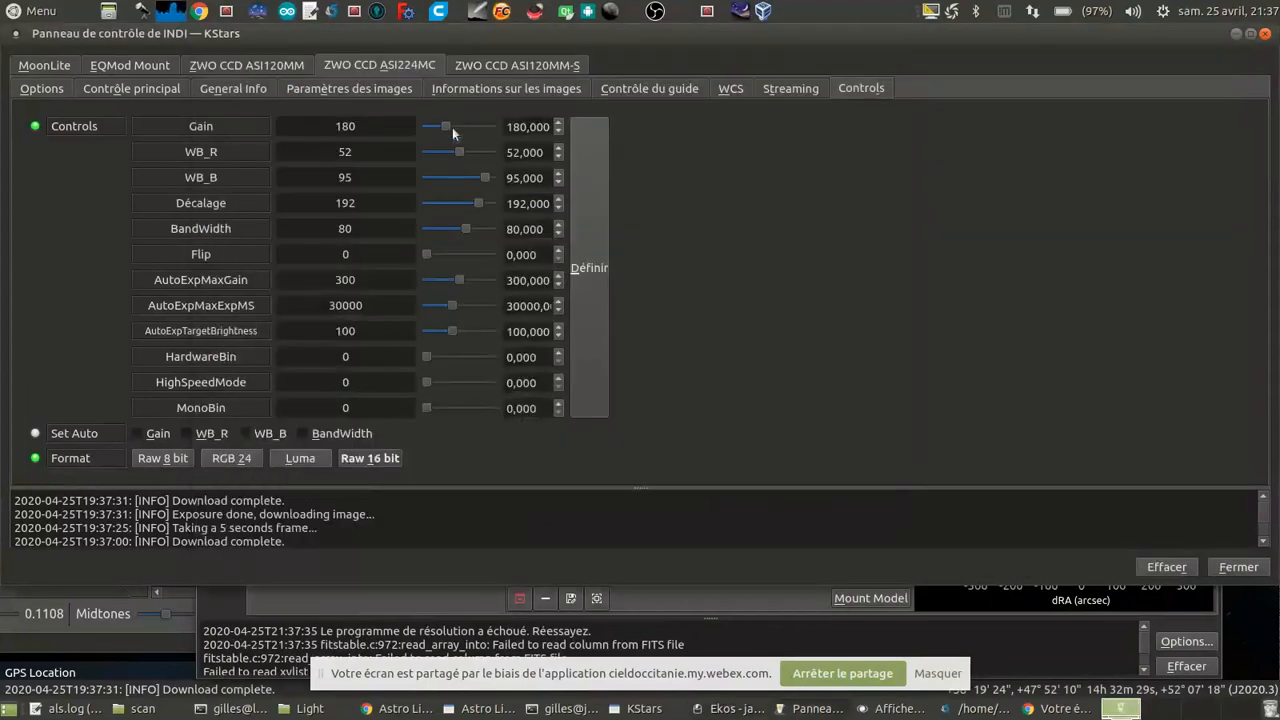
pyautogui.moveTo(447, 126); pyautogui.dragTo(469, 124)
pyautogui.click(598, 240)
pyautogui.click(403, 615)
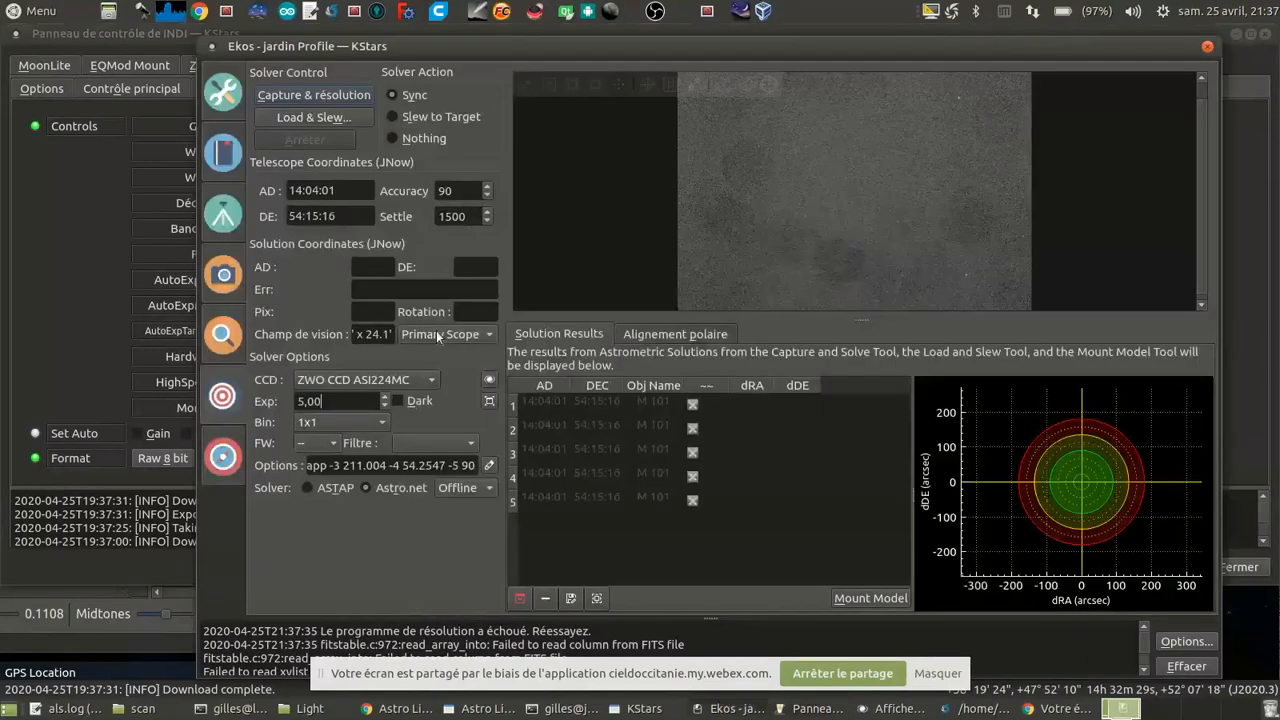
pyautogui.click(322, 95)
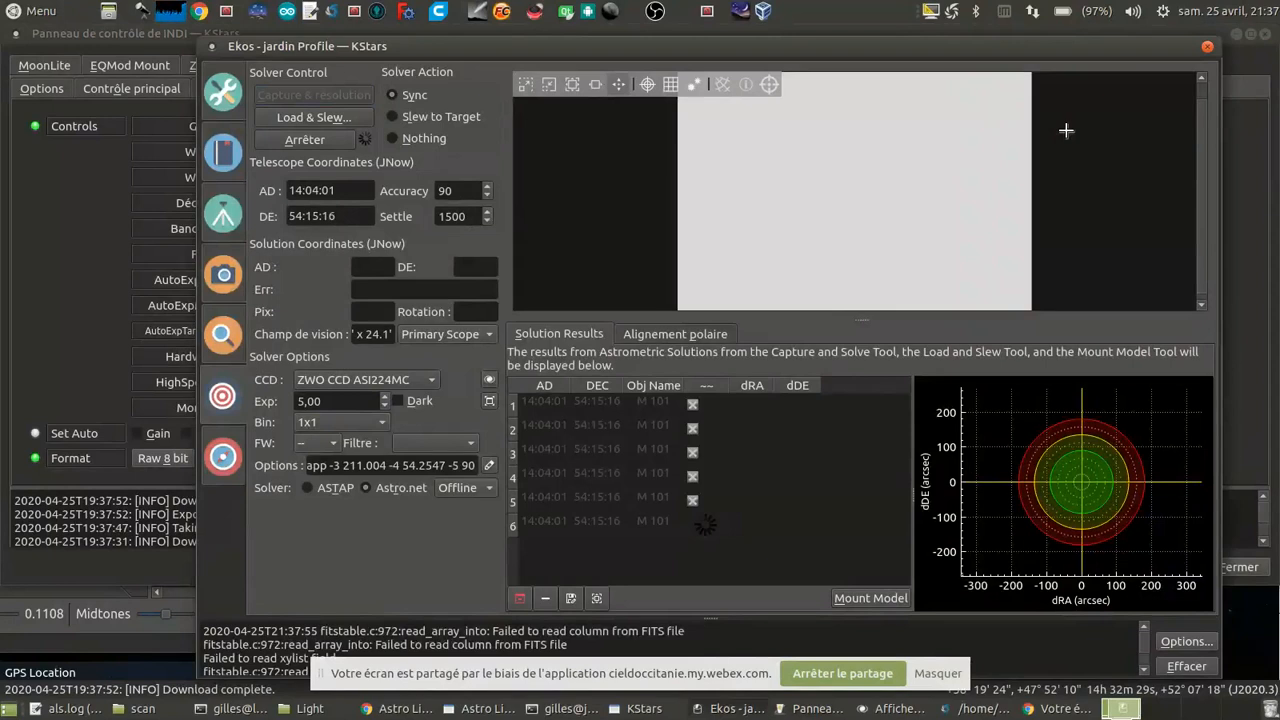
# Step: Try a capture and solve with a 2-second exposure, and stop the solver
pyautogui.moveTo(328, 403); pyautogui.dragTo(175, 395)
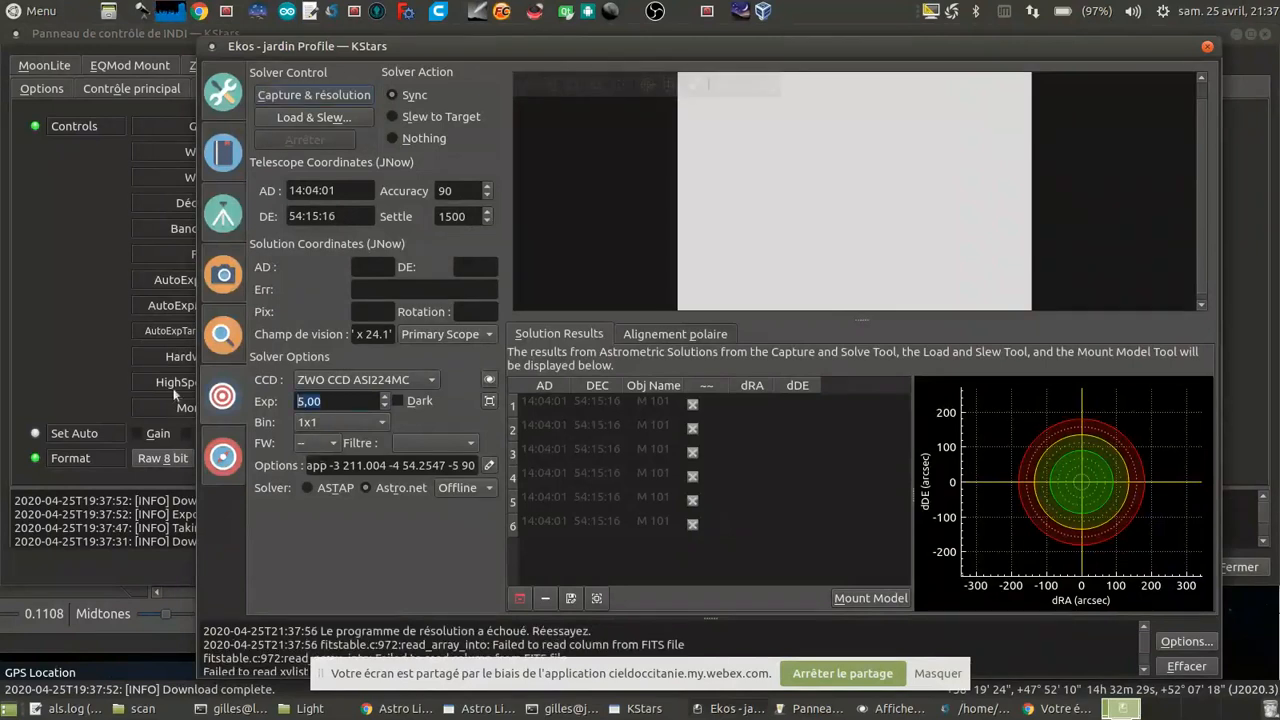
pyautogui.write('2')
pyautogui.click(338, 100)
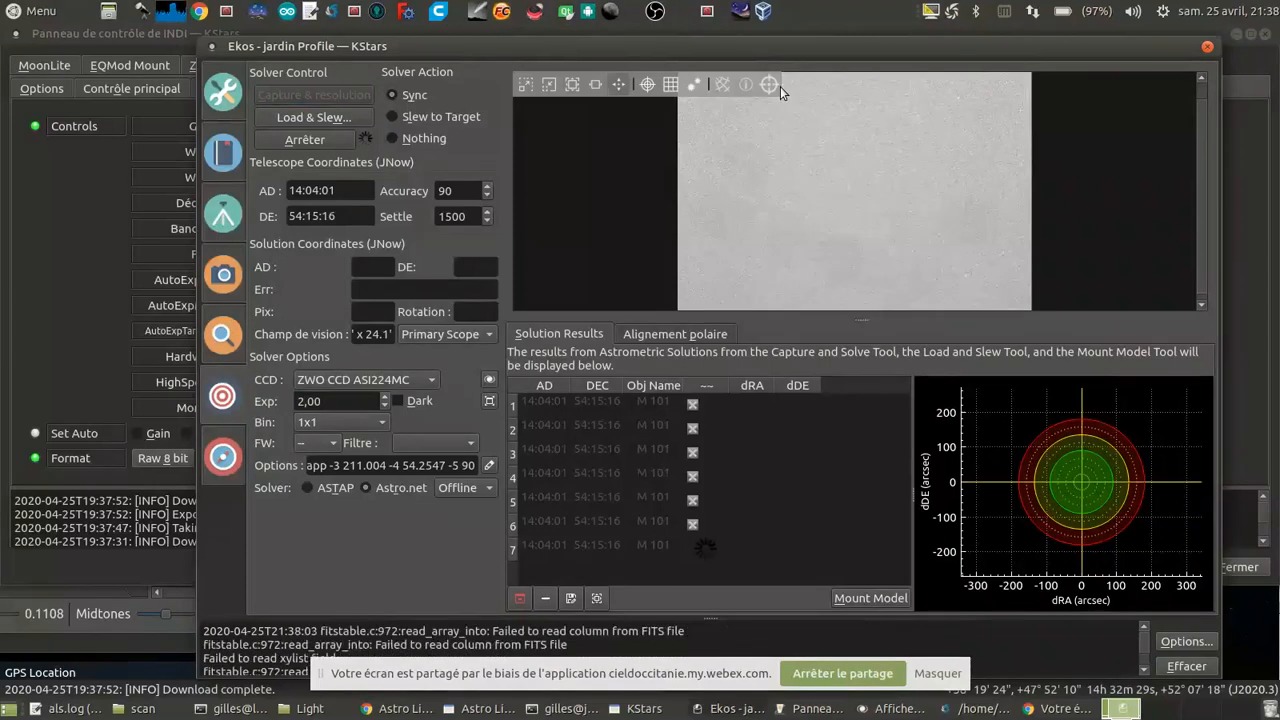
pyautogui.click(319, 143)
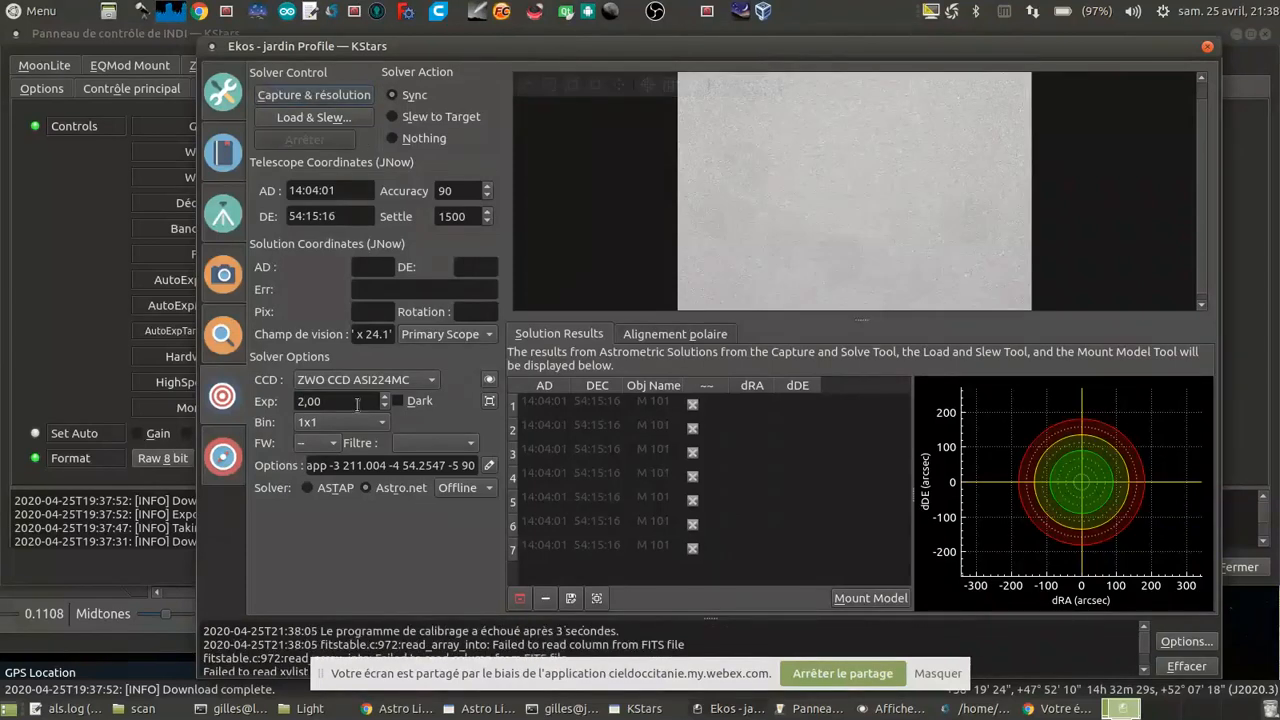
# Step: Retry the capture and solve with a 1-second exposure, and clear all entries from the solution results table
pyautogui.press('Down')
pyautogui.press('Return')
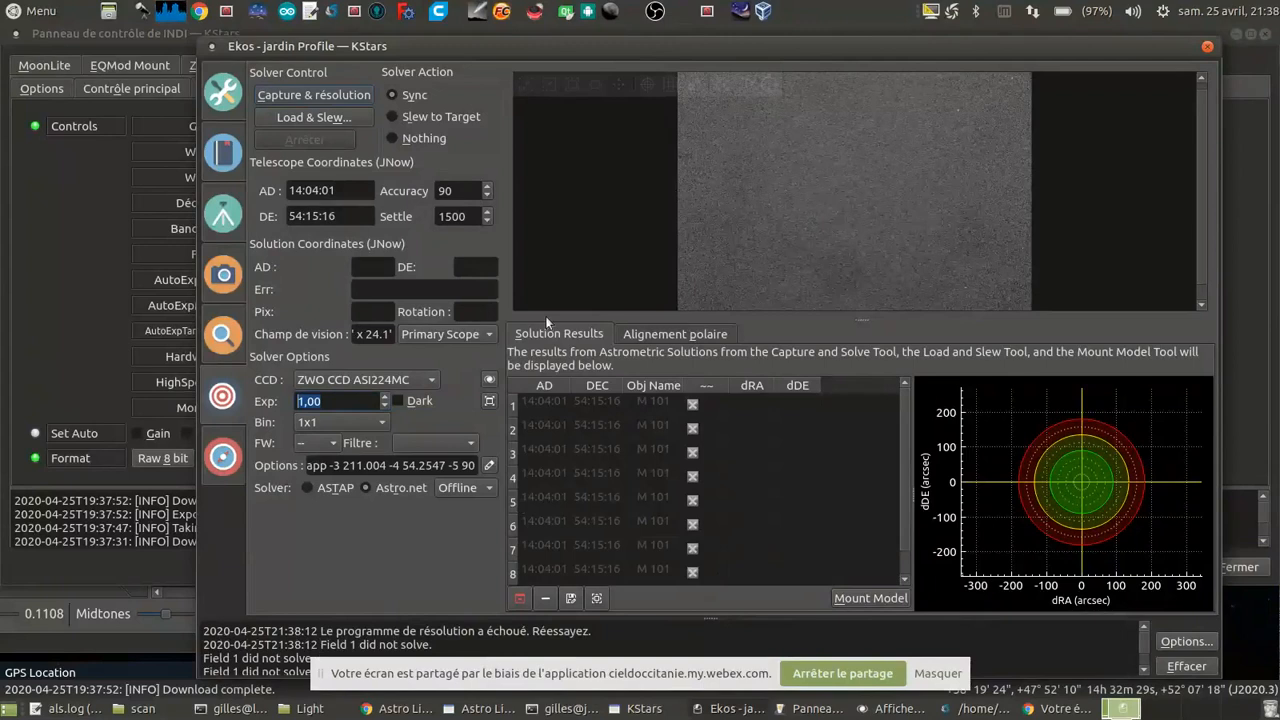
pyautogui.click(520, 600)
pyautogui.click(709, 362)
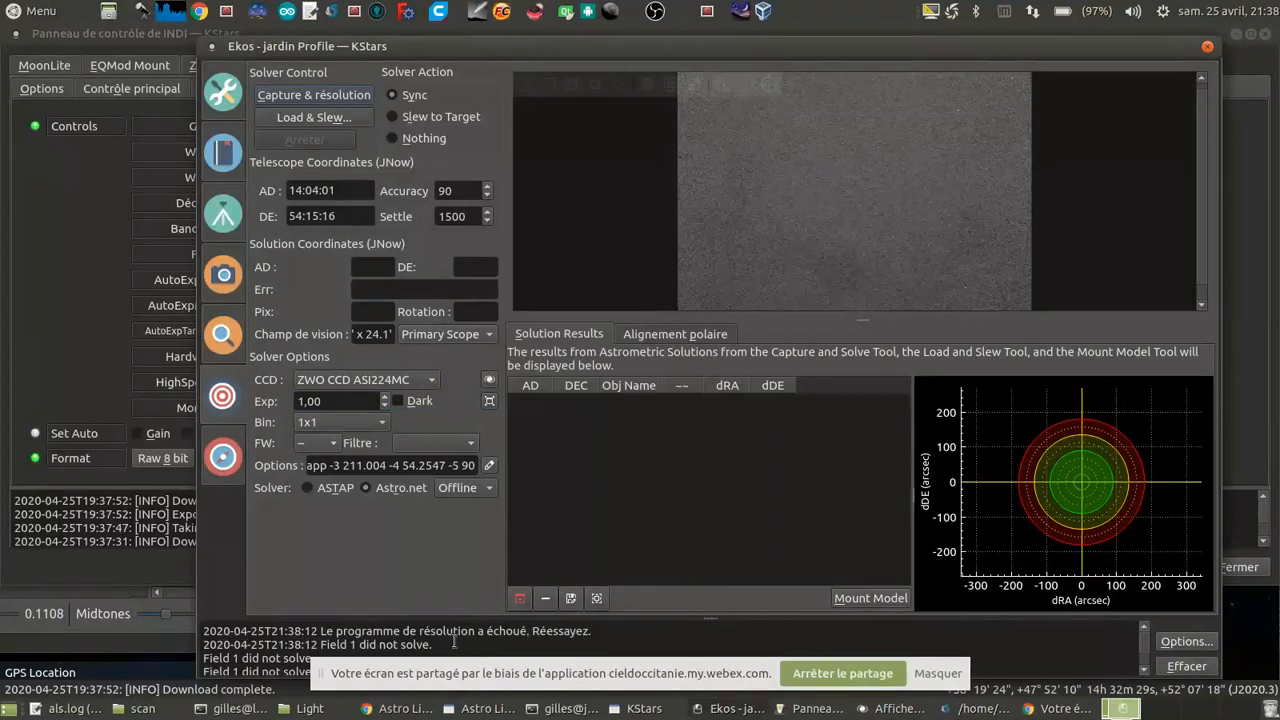
# Step: Move the Ekos window clear of the screen-sharing bar and read through the solver log of the last solving attempt
pyautogui.scroll(-3, 454, 640)
pyautogui.scroll(-4, 454, 640)
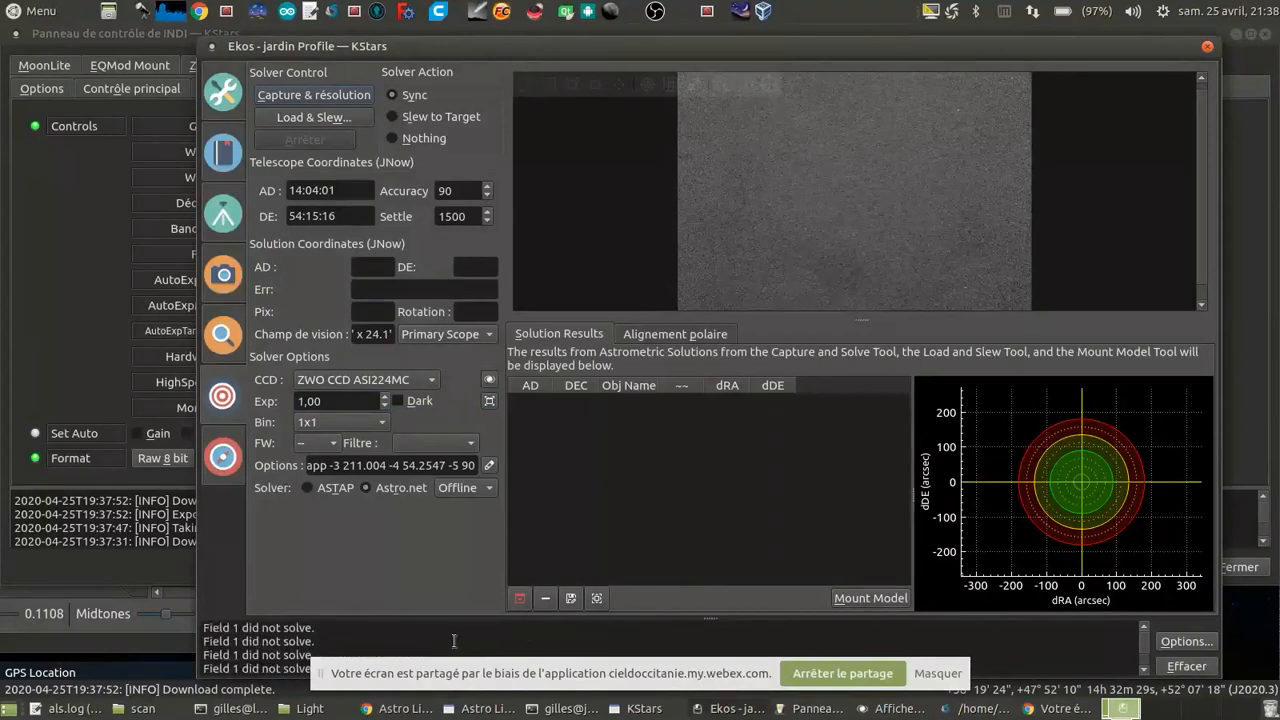
pyautogui.scroll(-2, 454, 641)
pyautogui.scroll(1, 454, 641)
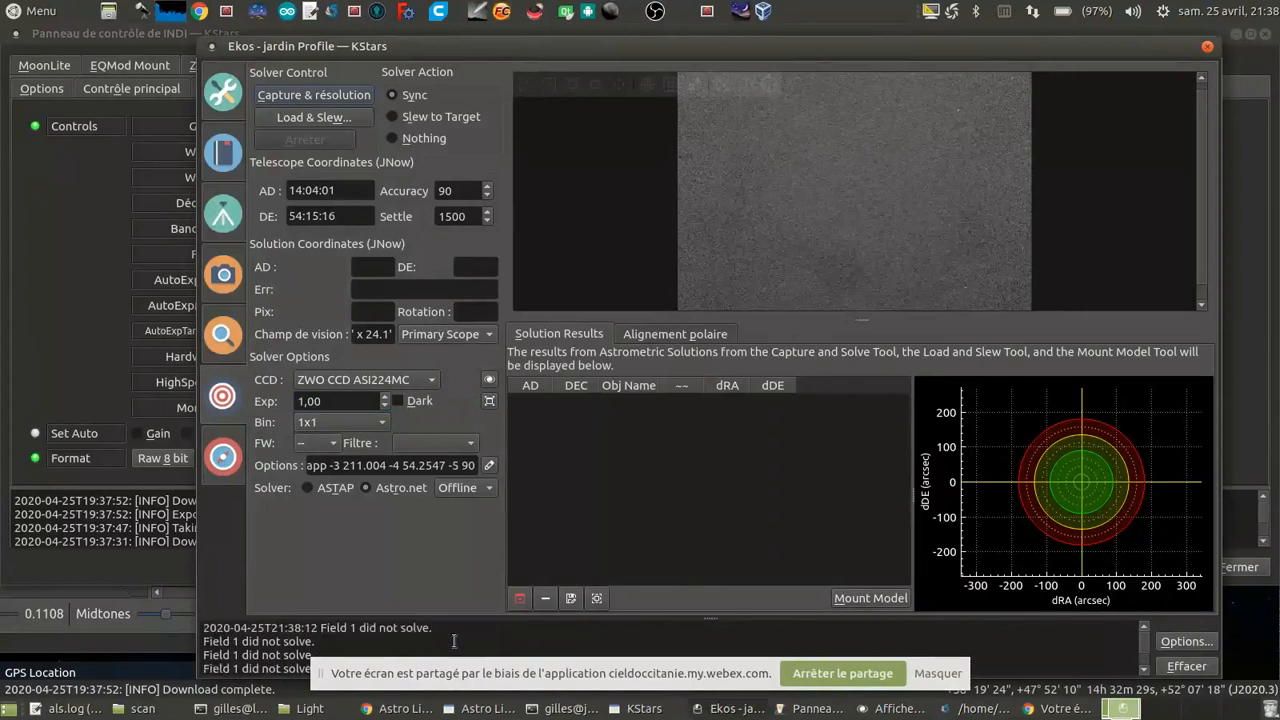
pyautogui.scroll(-2, 454, 641)
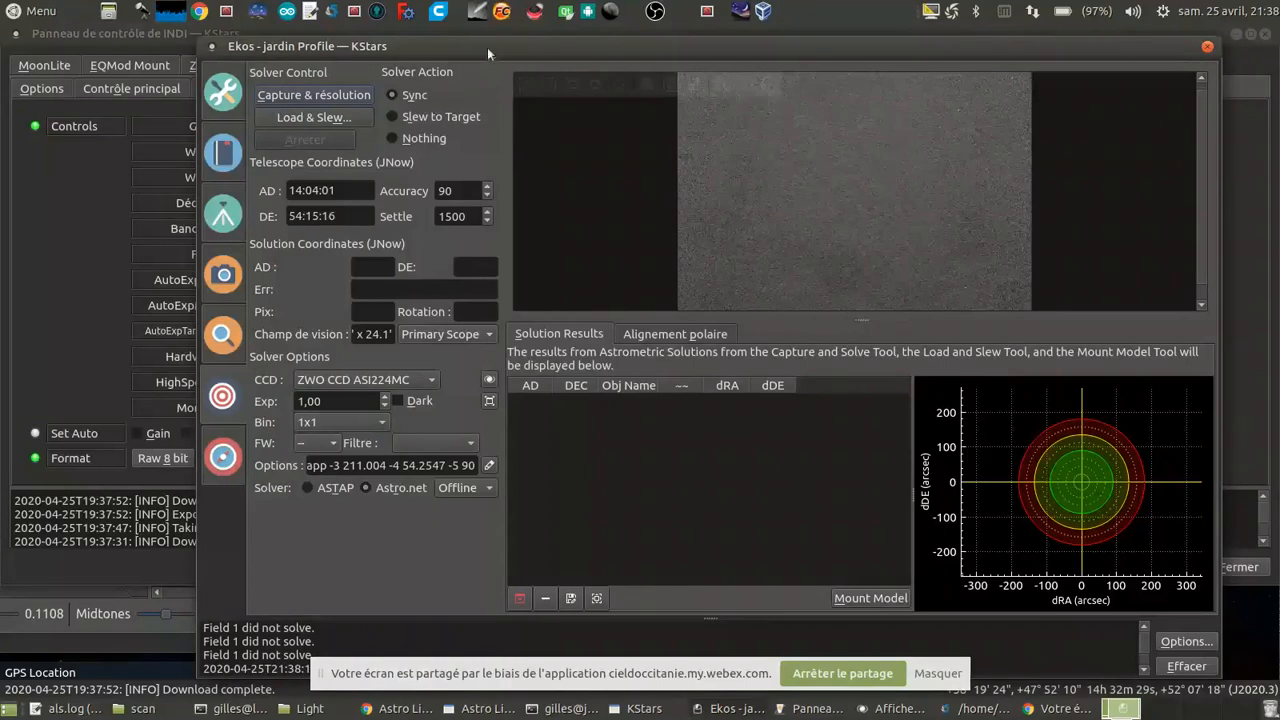
pyautogui.moveTo(487, 47); pyautogui.dragTo(344, 34)
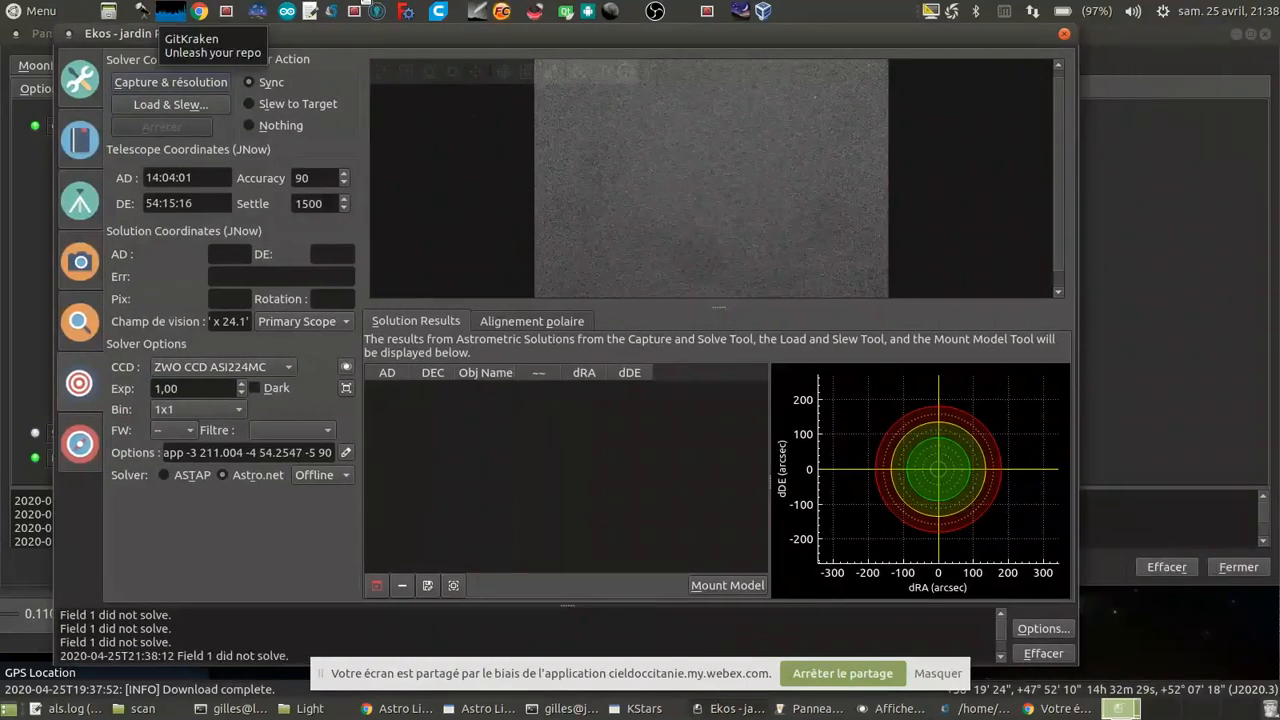
pyautogui.scroll(1, 226, 639)
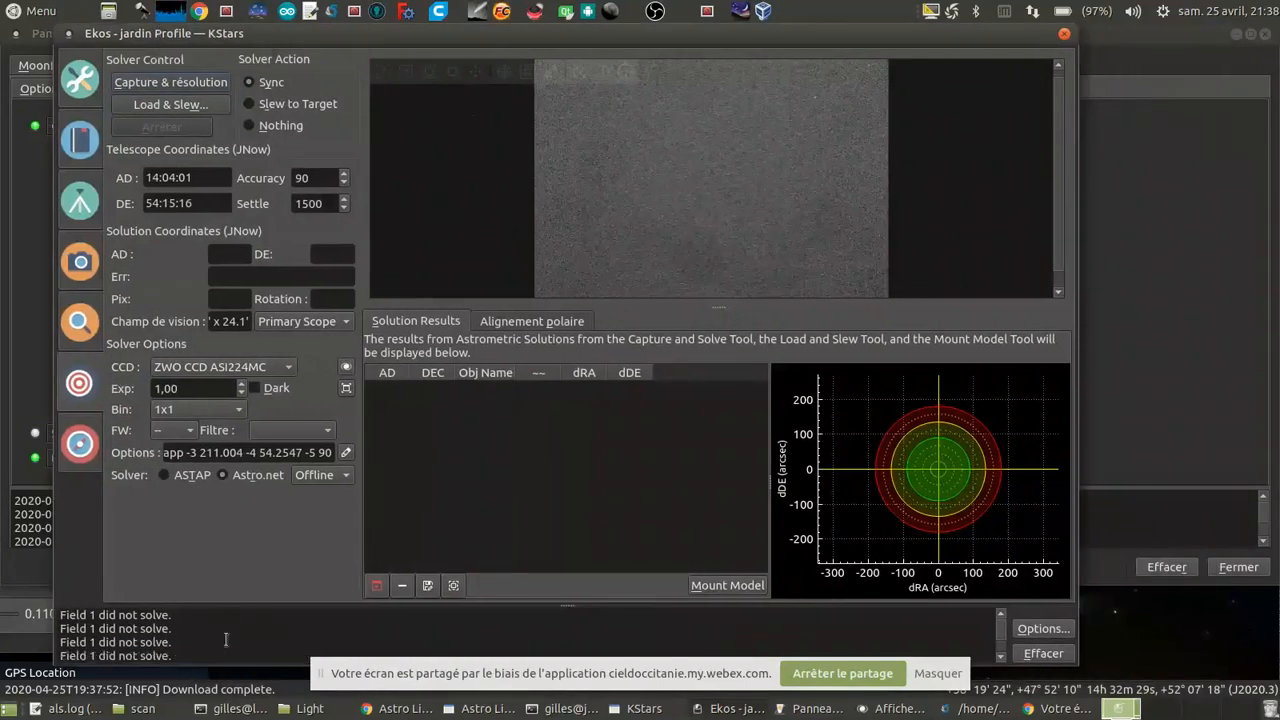
pyautogui.scroll(1, 226, 639)
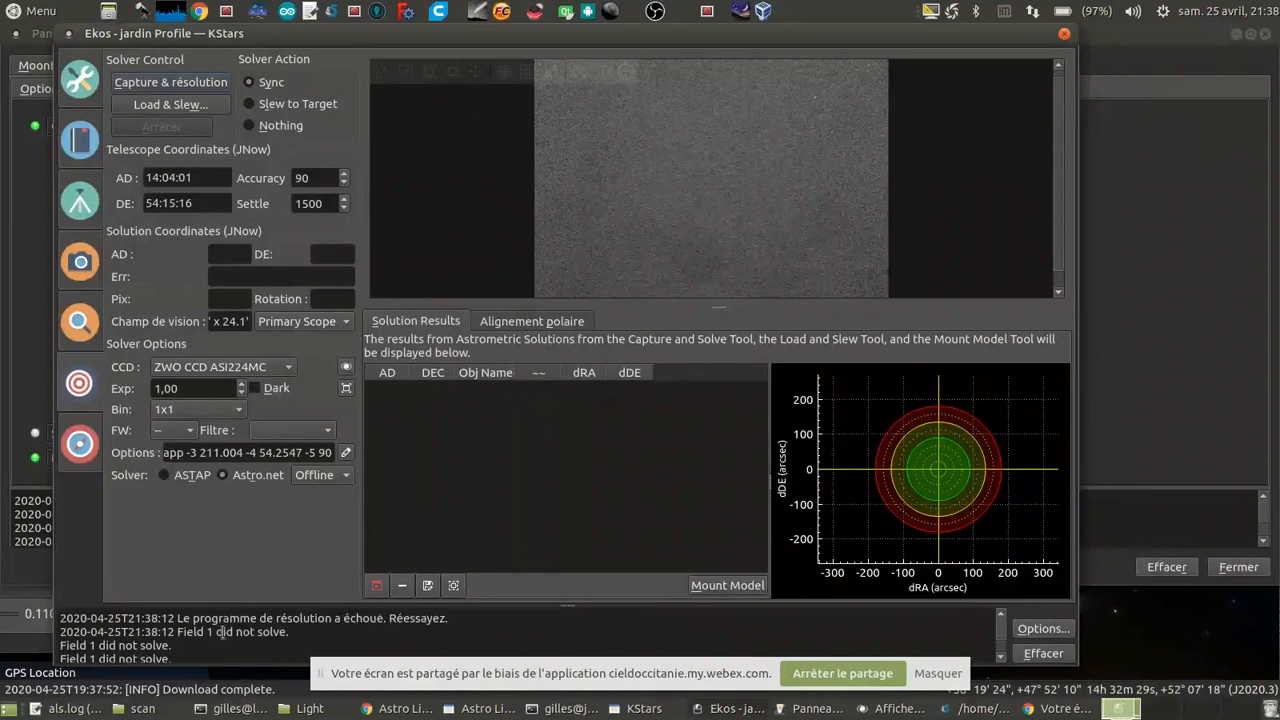
pyautogui.scroll(-1, 234, 630)
pyautogui.scroll(-1, 234, 630)
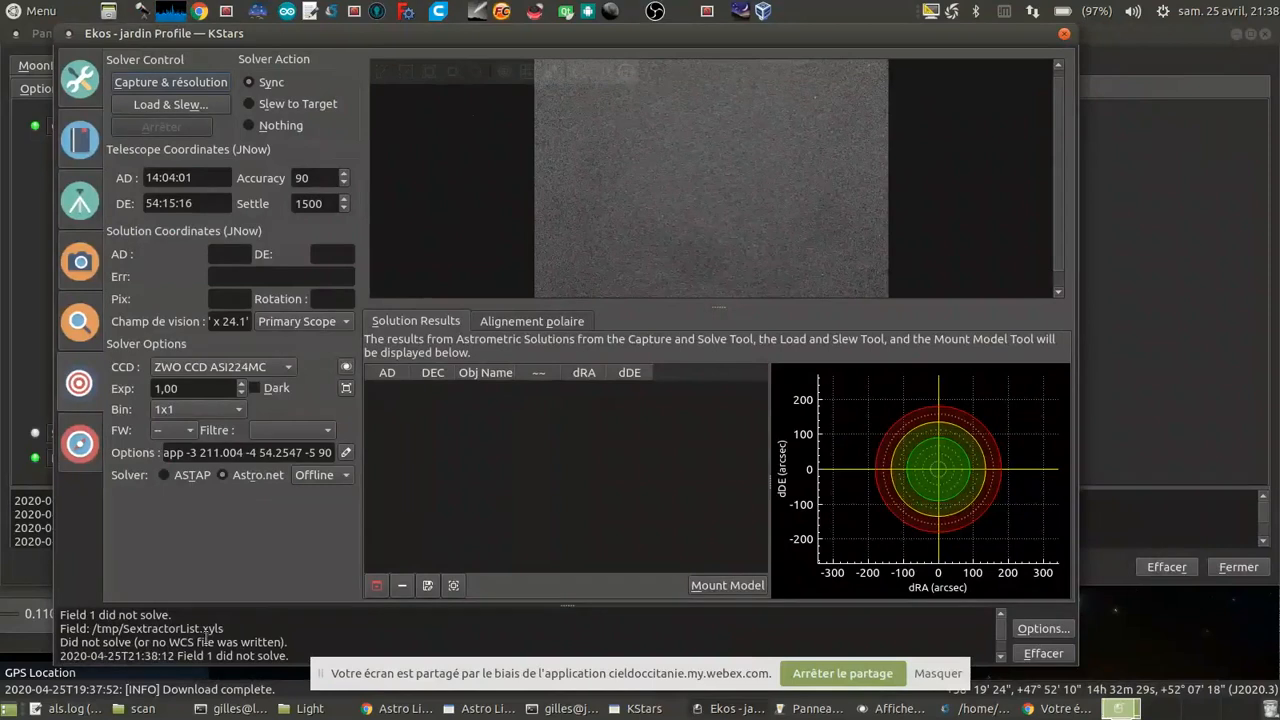
pyautogui.scroll(-1, 206, 638)
pyautogui.scroll(-1, 206, 638)
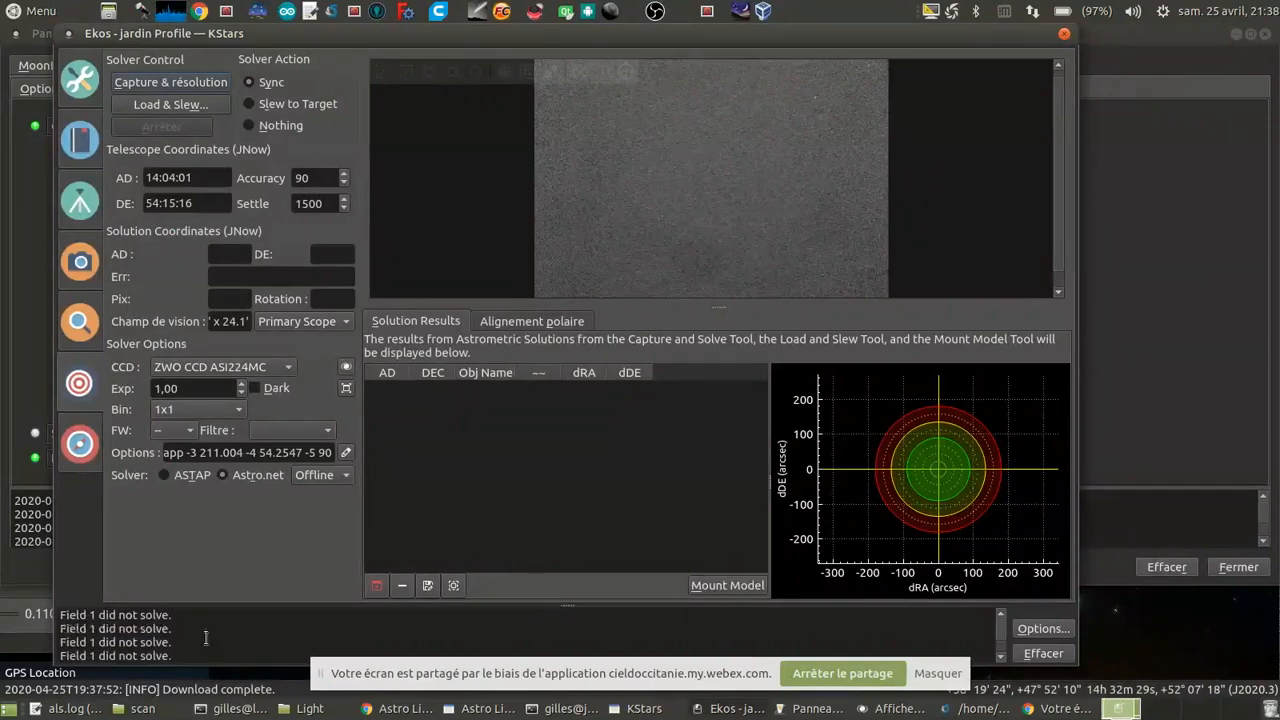
pyautogui.scroll(1, 206, 638)
pyautogui.scroll(-1, 206, 638)
pyautogui.scroll(-3, 206, 638)
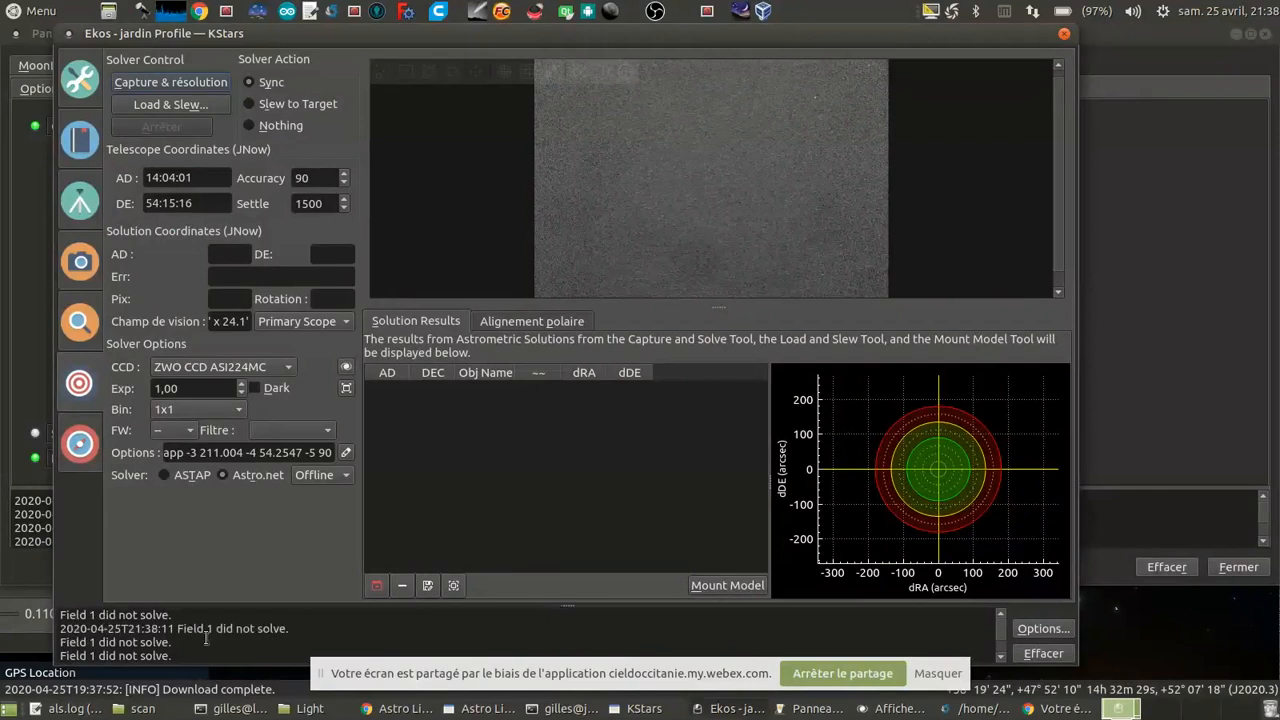
pyautogui.scroll(-3, 206, 638)
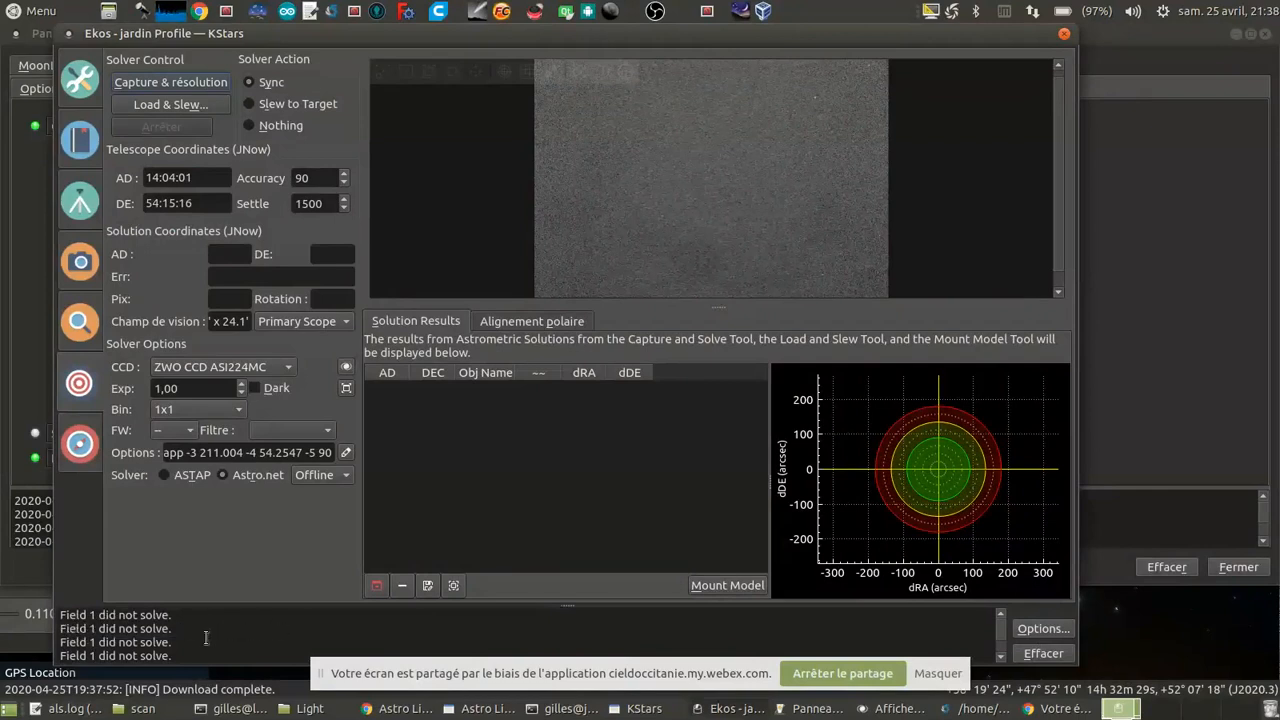
pyautogui.scroll(-3, 206, 638)
# Step: Clear the alignment log, run a fresh 1-second capture and solve with Astro.net, and review its log messages
pyautogui.click(1050, 655)
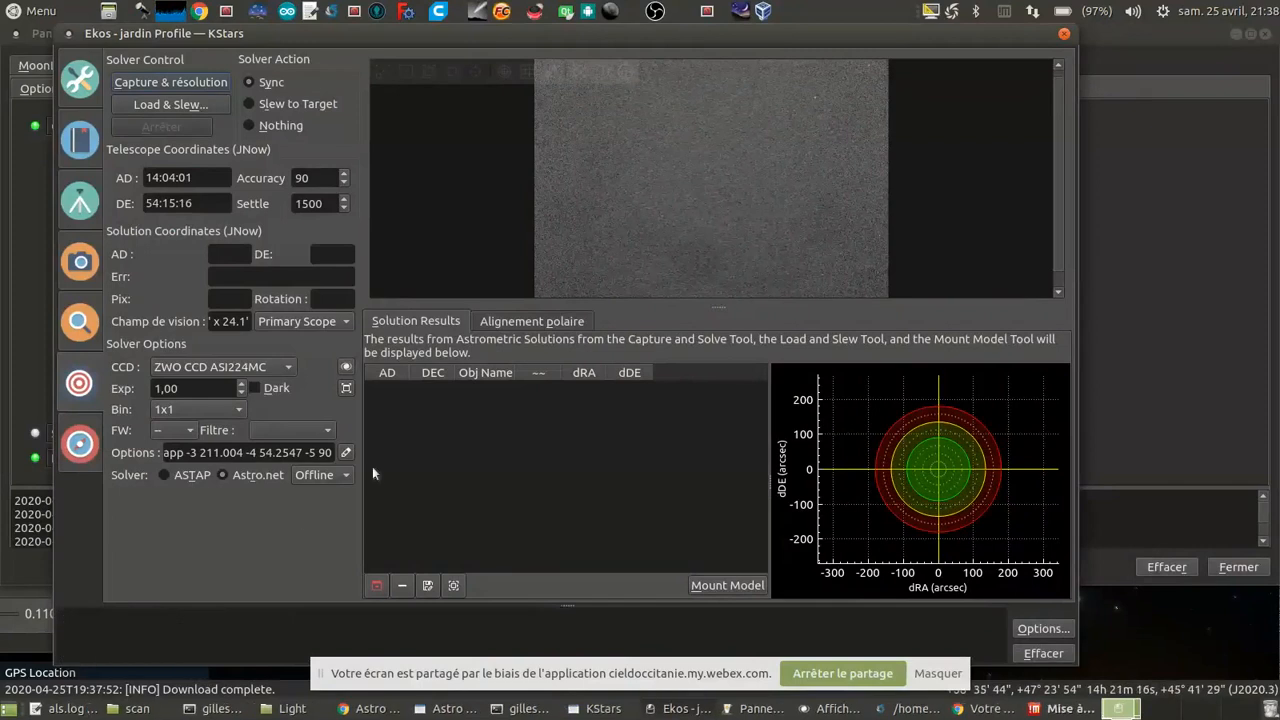
pyautogui.click(167, 84)
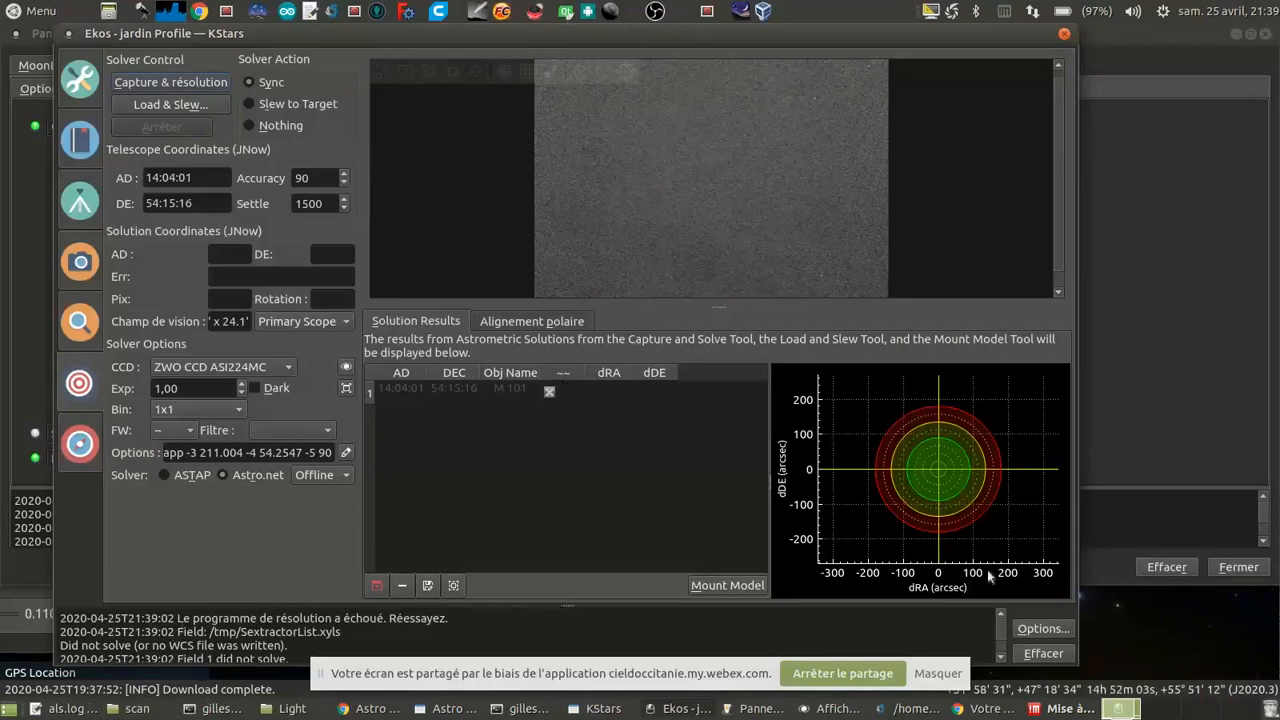
pyautogui.scroll(-3, 1003, 645)
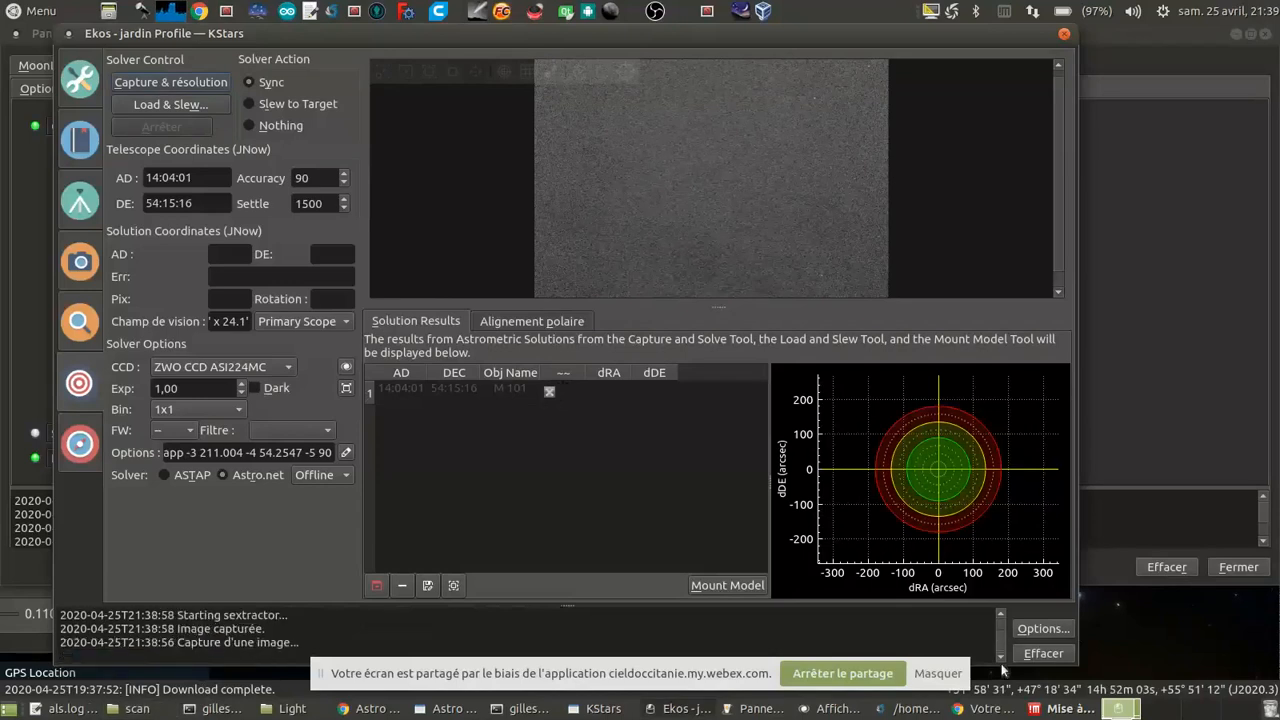
pyautogui.scroll(3, 1003, 650)
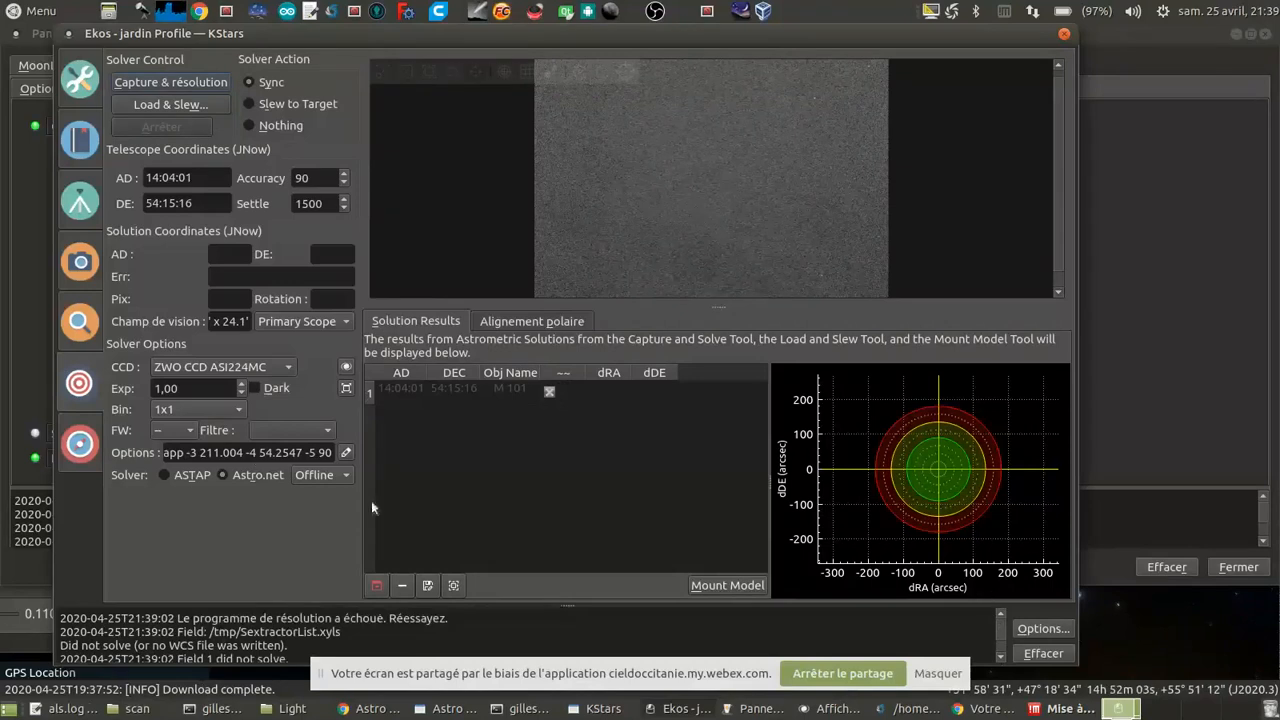
# Step: Switch the solver to ASTAP, inspect the captured image up close, and retry the capture and solve with a 2-second exposure
pyautogui.click(185, 475)
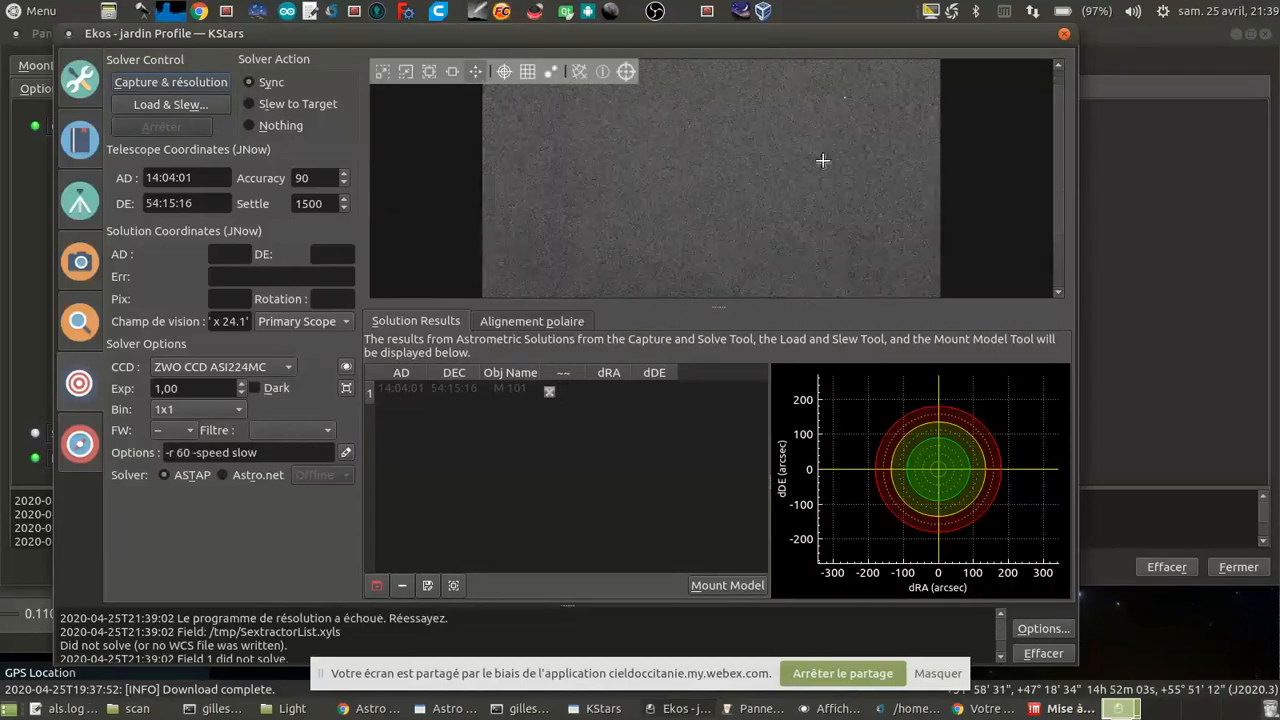
pyautogui.scroll(2, 928, 123)
pyautogui.scroll(2, 1057, 113)
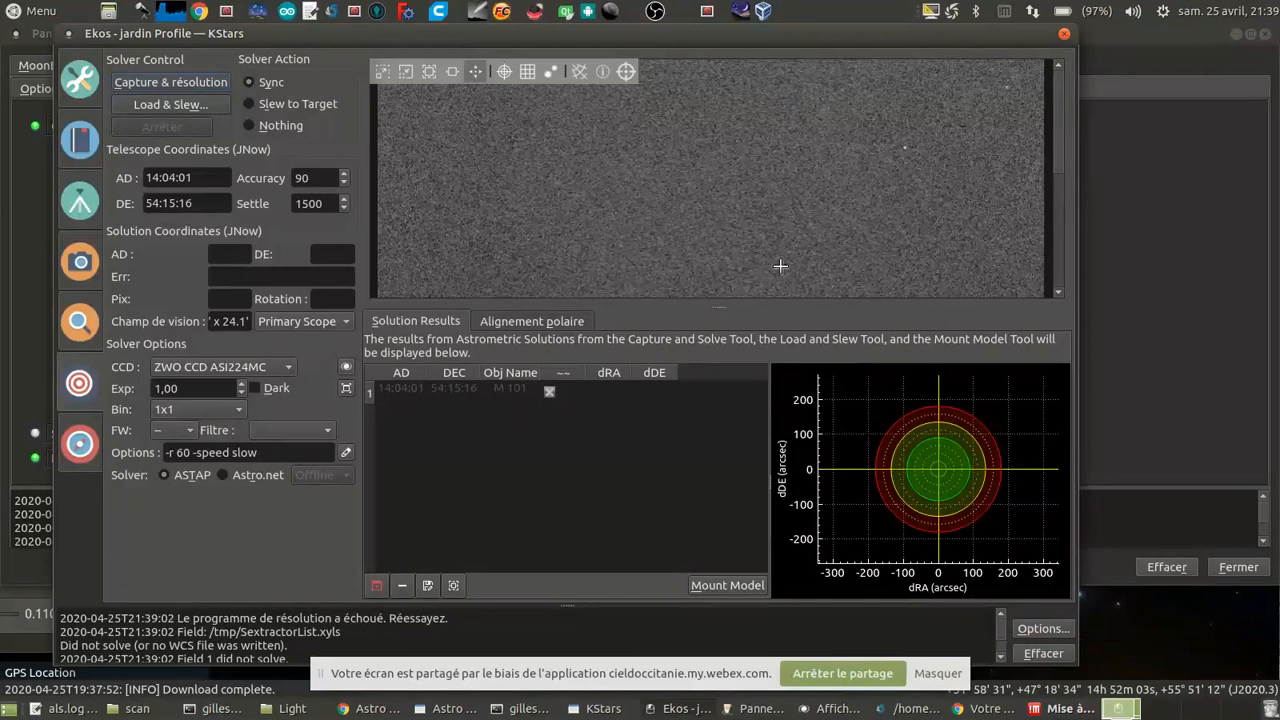
pyautogui.doubleClick(184, 391)
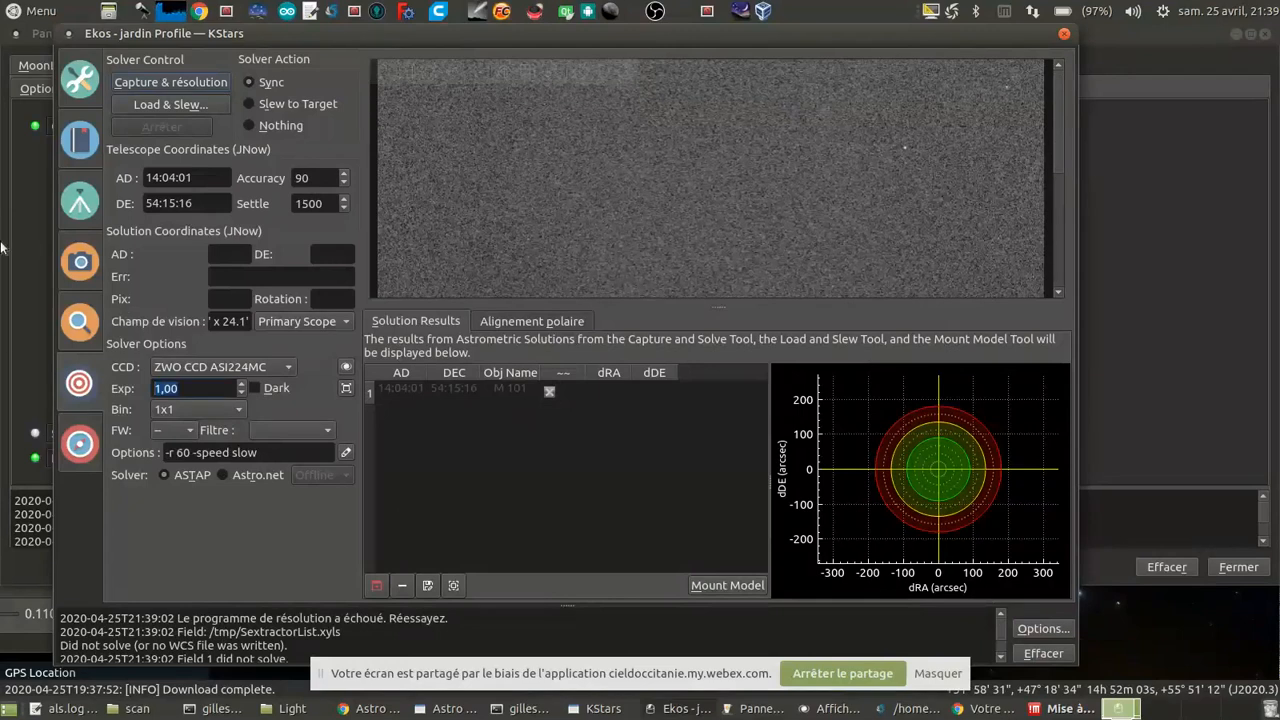
pyautogui.write('2')
pyautogui.press('Return')
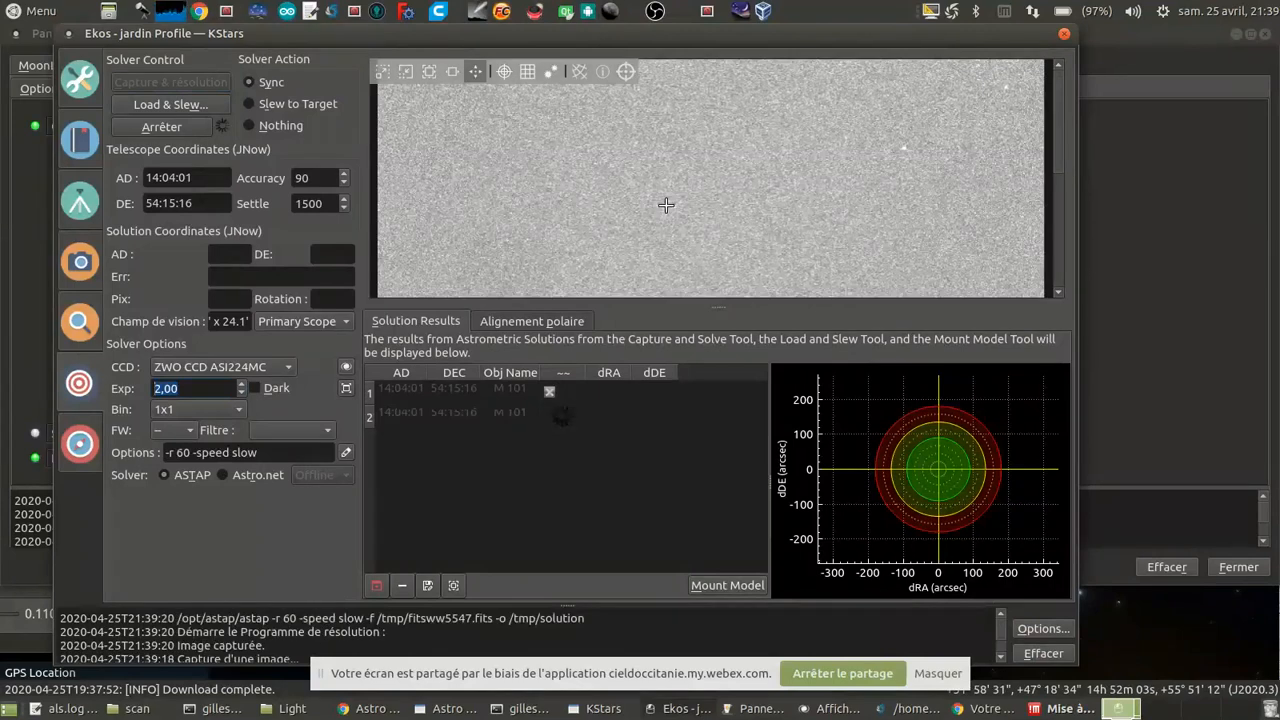
pyautogui.scroll(-2, 731, 184)
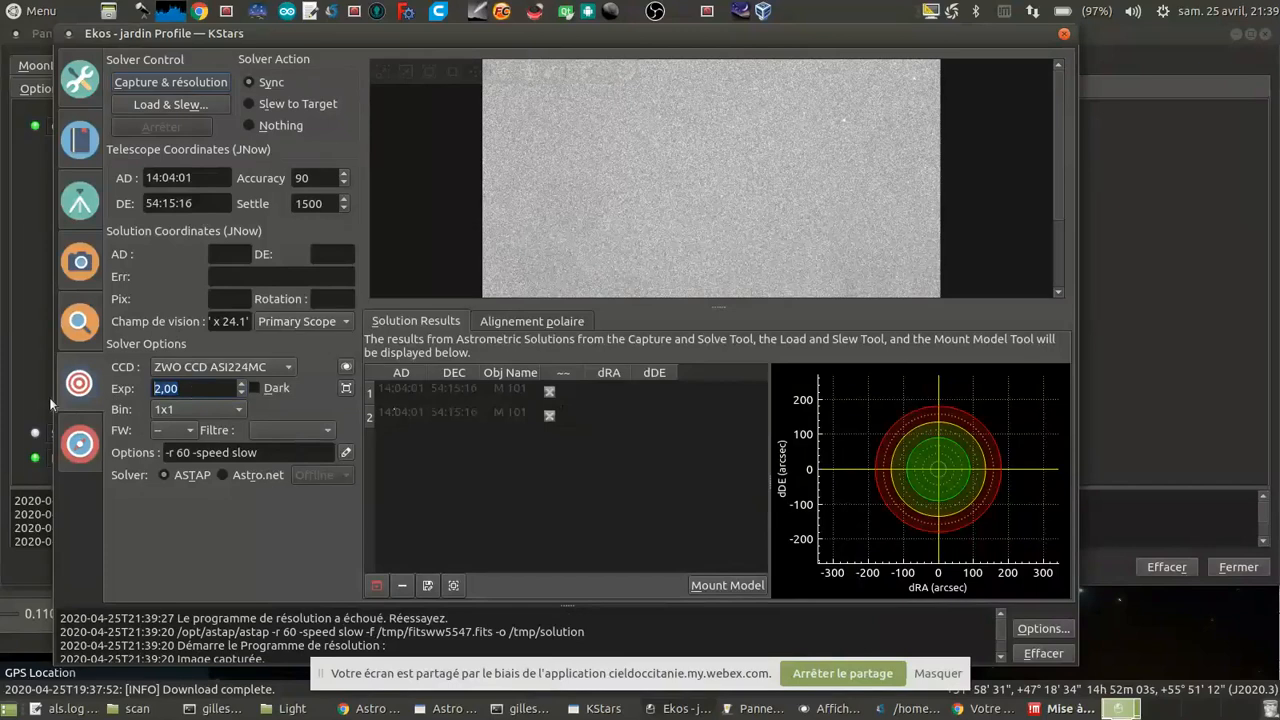
# Step: Retry the ASTAP capture and solve with a 1.5-second exposure, and examine the stars in the captured image
pyautogui.write('1,5')
pyautogui.click(190, 83)
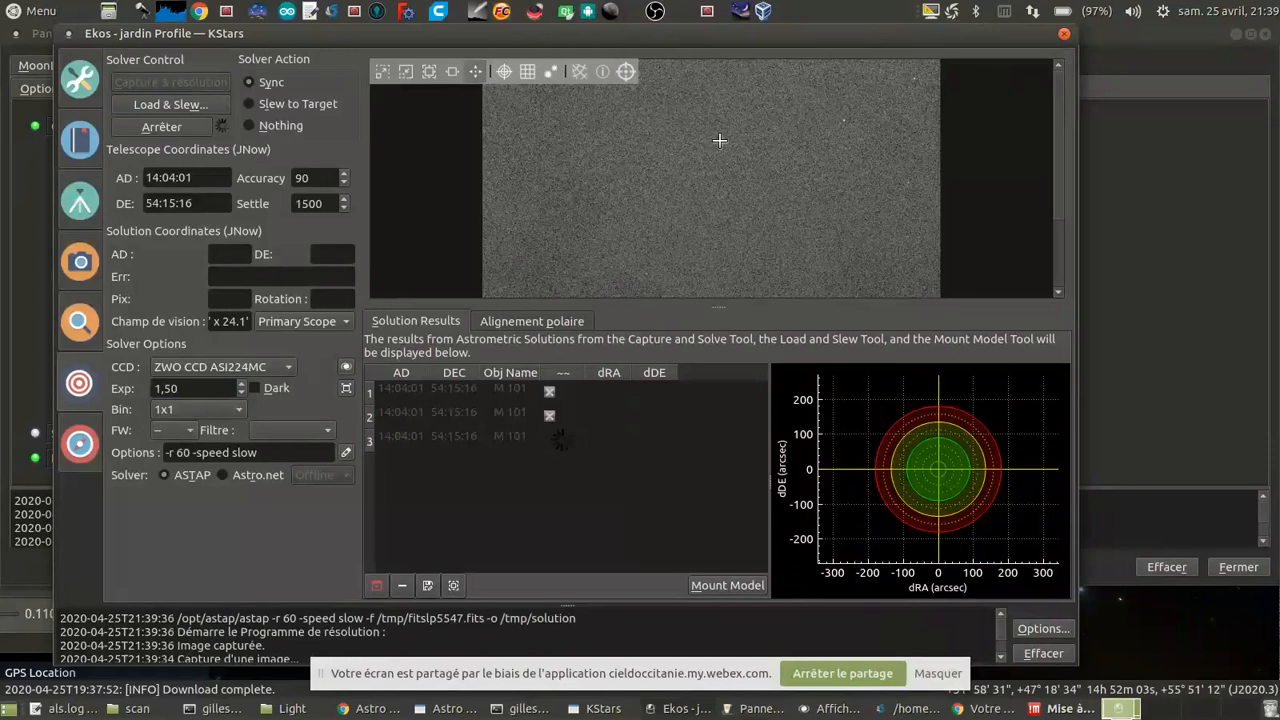
pyautogui.scroll(-1, 716, 142)
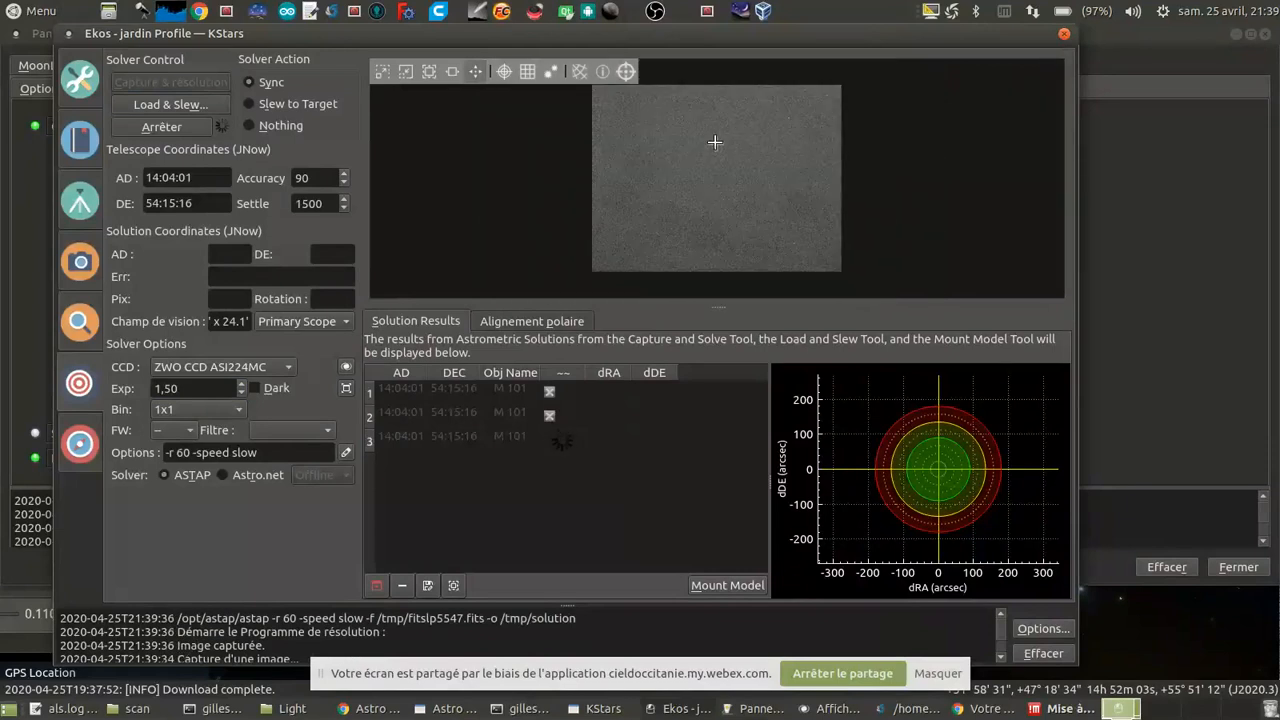
pyautogui.scroll(2, 715, 142)
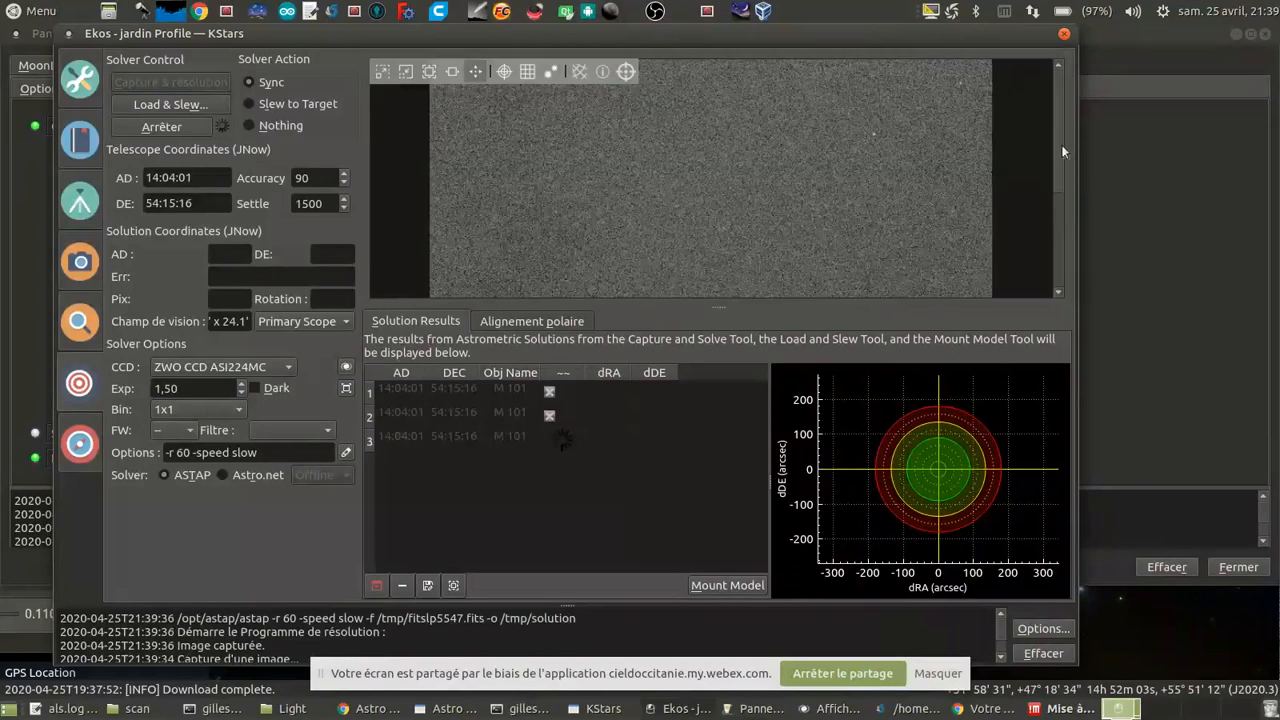
pyautogui.moveTo(1061, 147); pyautogui.dragTo(1056, 87)
pyautogui.scroll(2, 880, 180)
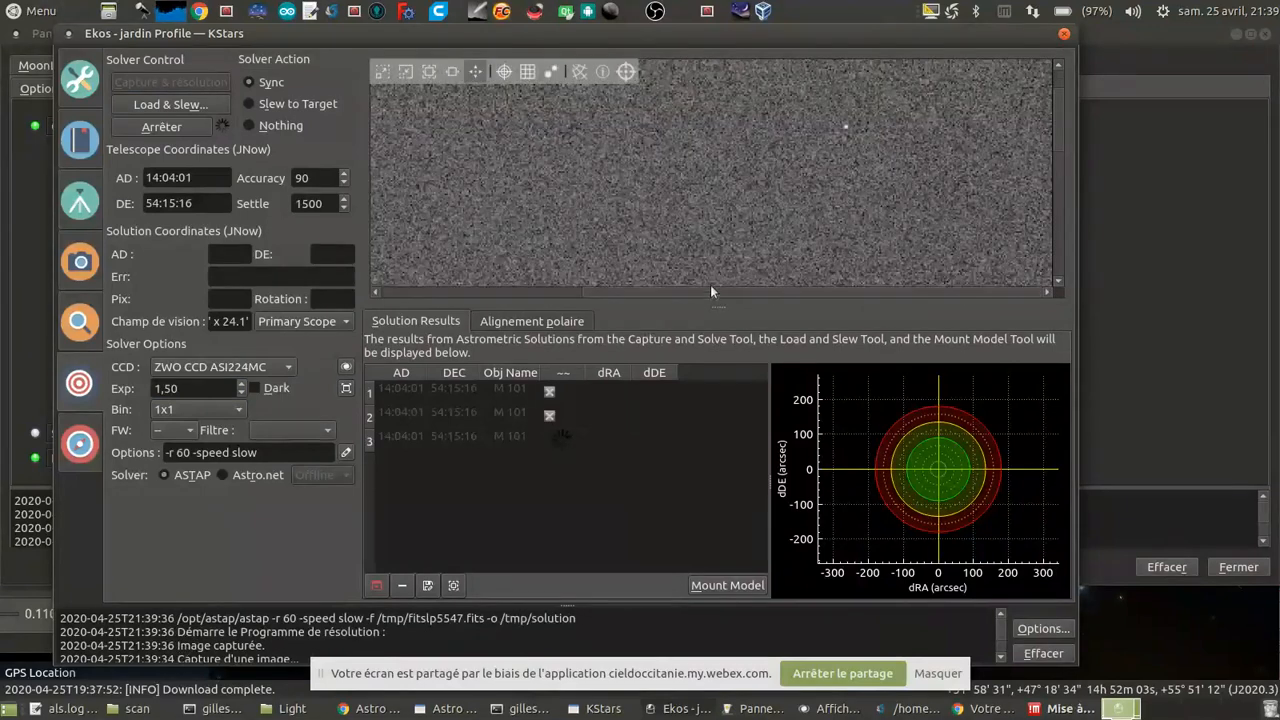
pyautogui.moveTo(1057, 116); pyautogui.dragTo(1061, 85)
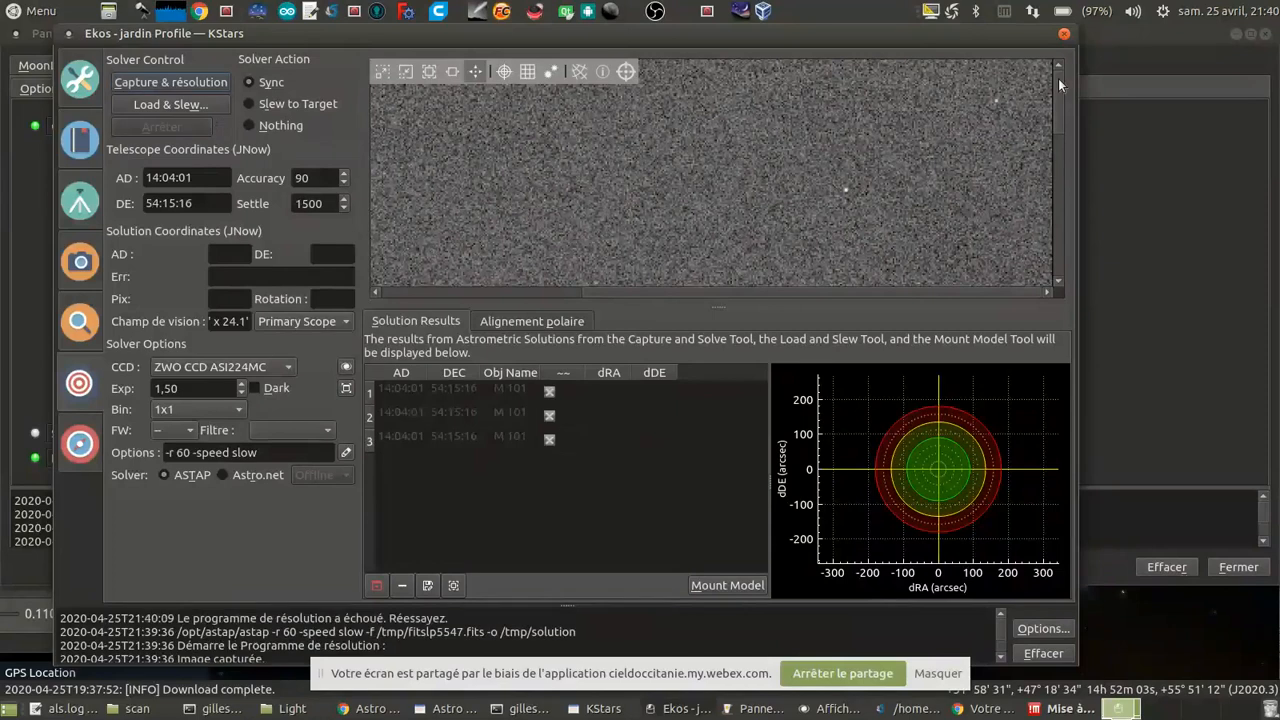
# Step: Switch the solver back to Astro.net and run another capture and solve at 1.5 seconds
pyautogui.click(223, 476)
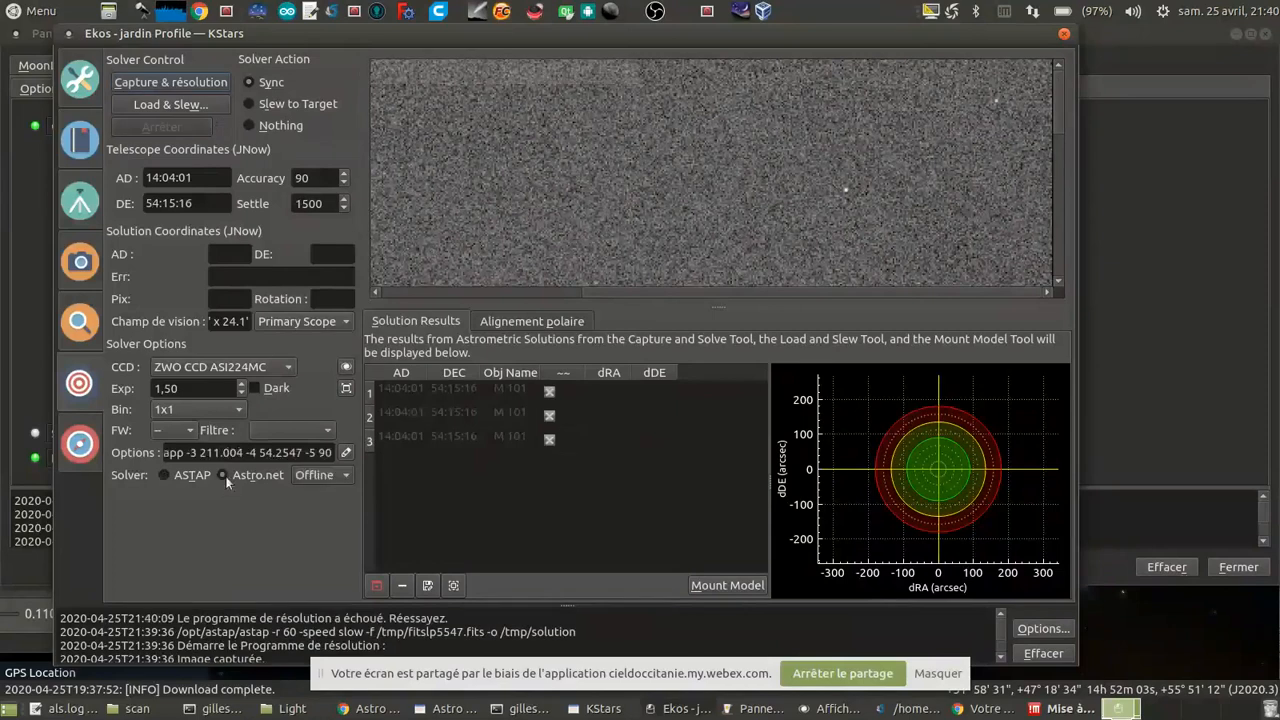
pyautogui.click(170, 82)
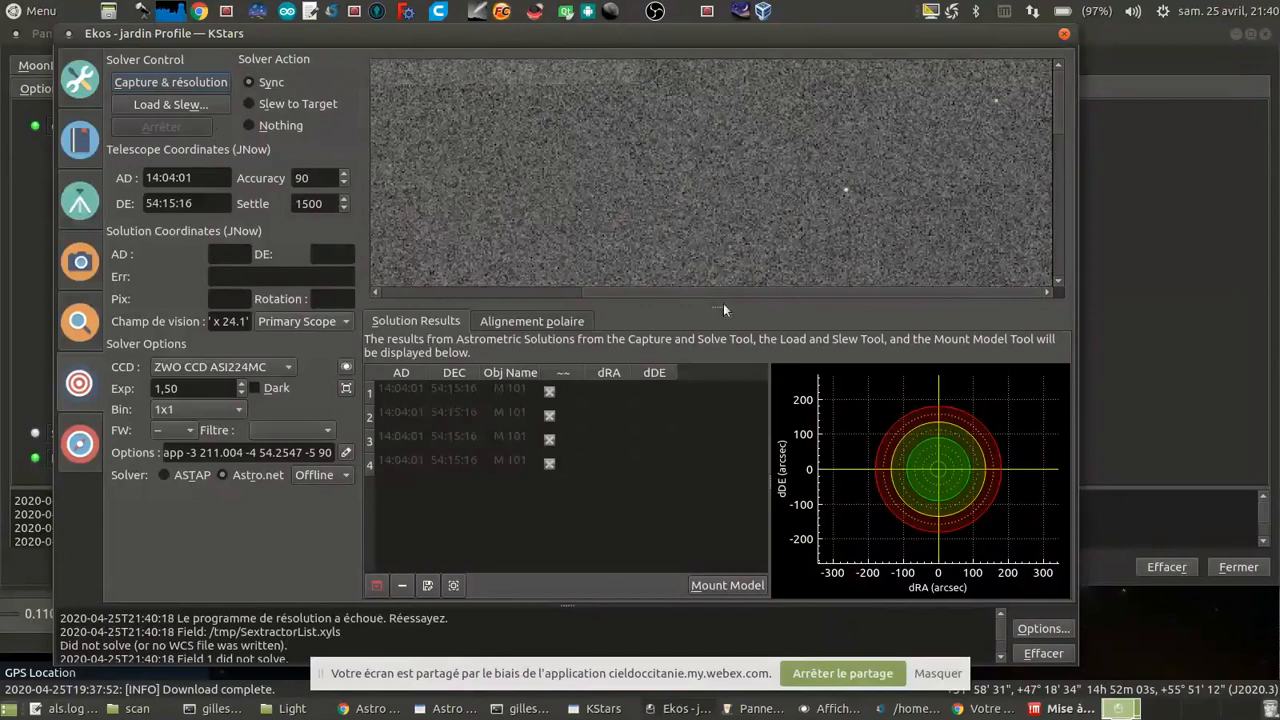
pyautogui.scroll(-6, 615, 208)
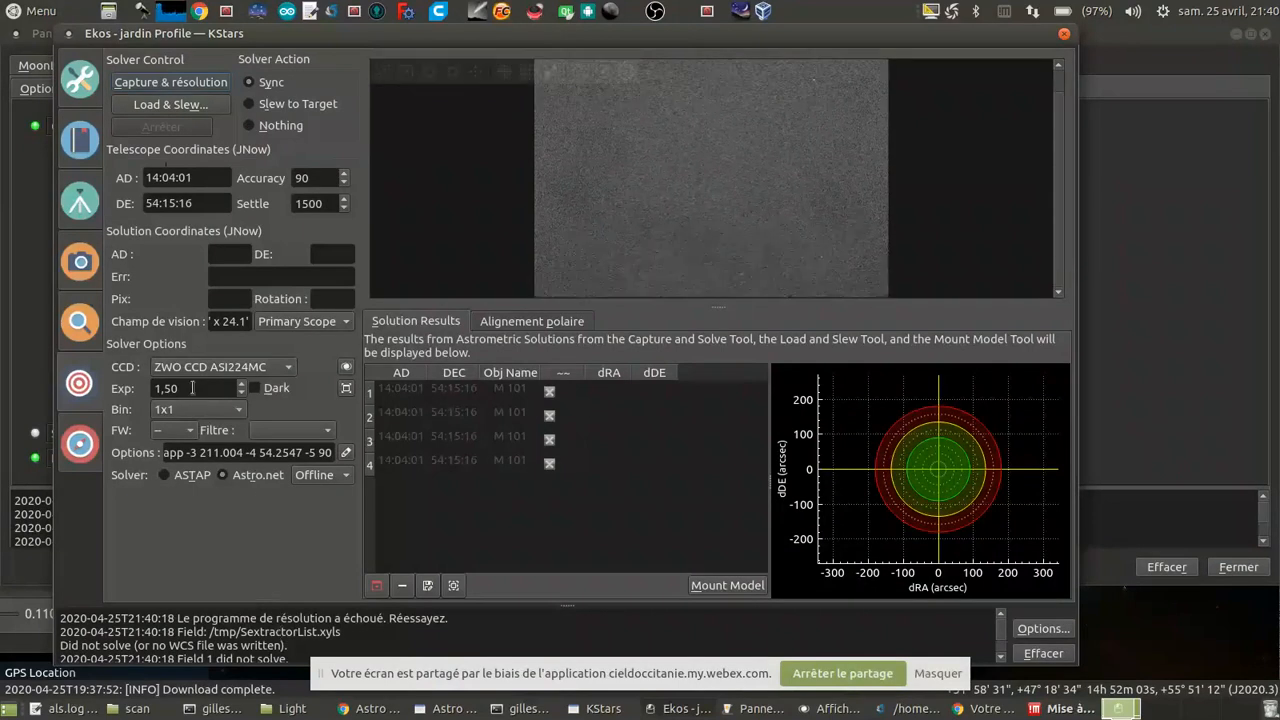
# Step: Set the alignment exposure to 2 seconds and run another capture and solve with Astro.net
pyautogui.moveTo(193, 388); pyautogui.dragTo(5, 385)
pyautogui.write('2')
pyautogui.press('Return')
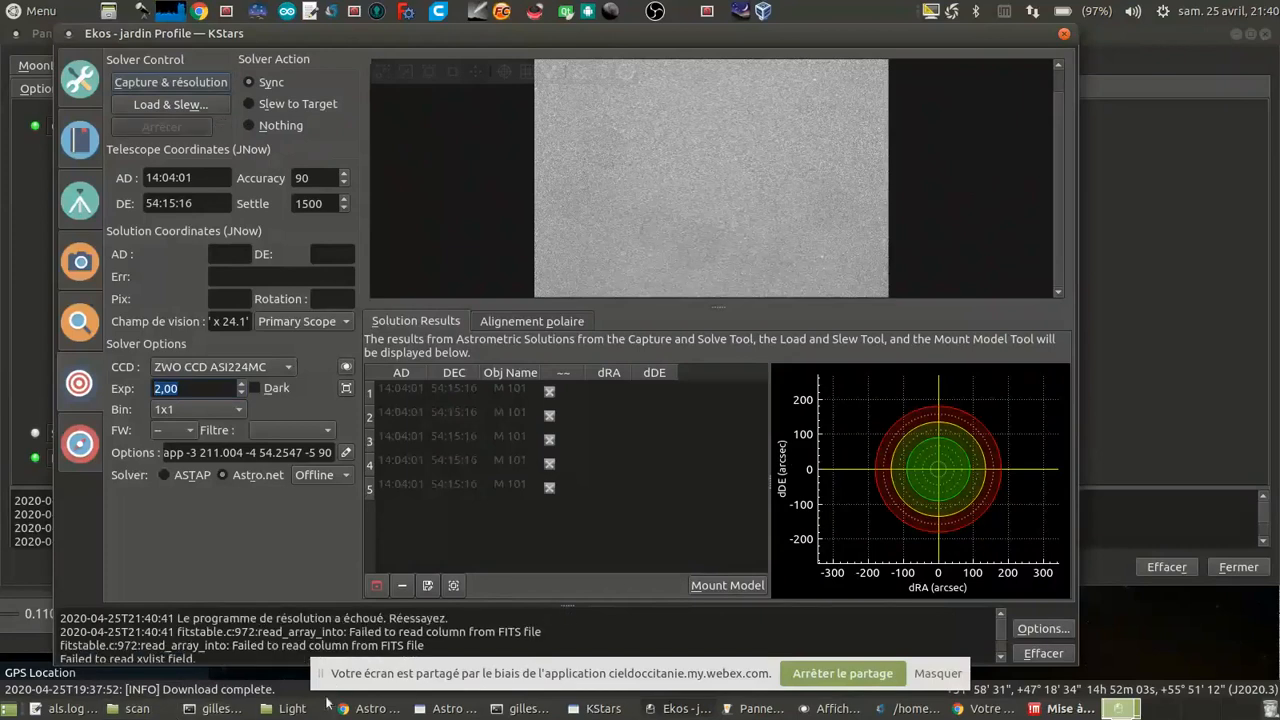
# Step: Delete all files from the als/scan folder and bring up the ekos/Light folder with the M 106 frames
pyautogui.click(137, 708)
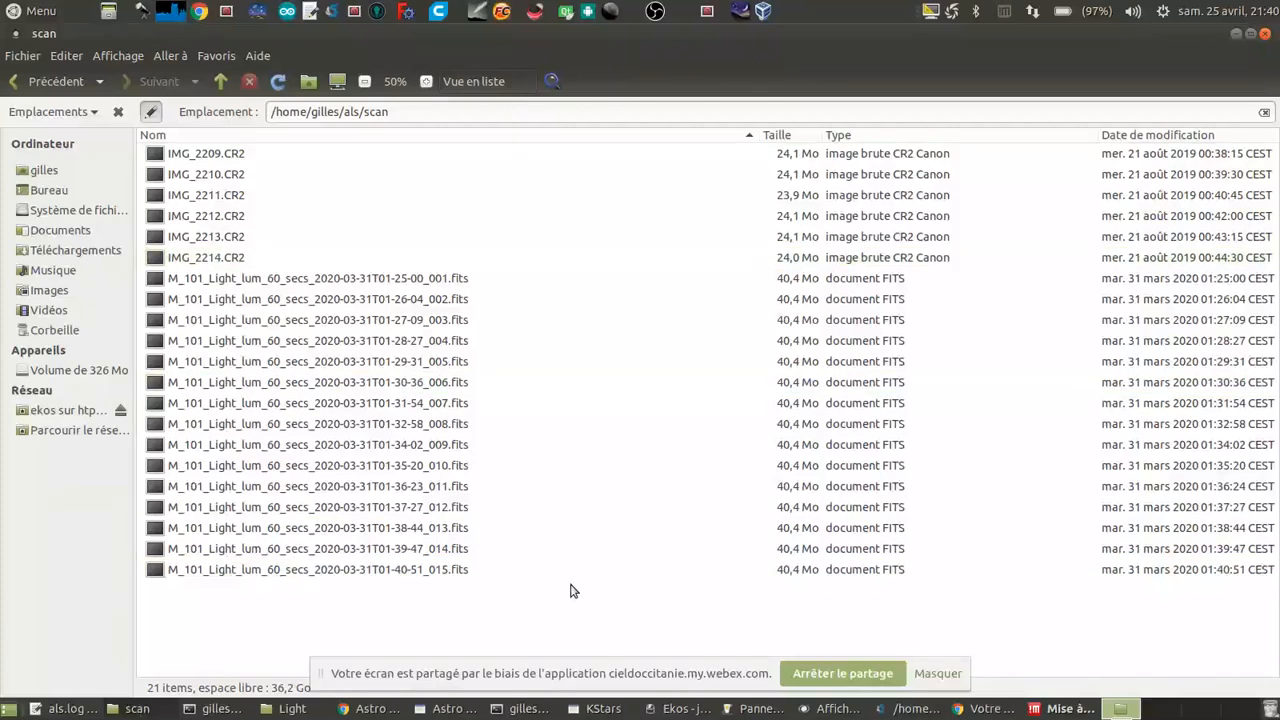
pyautogui.hotkey('ctrl', 'a')
pyautogui.press('Delete')
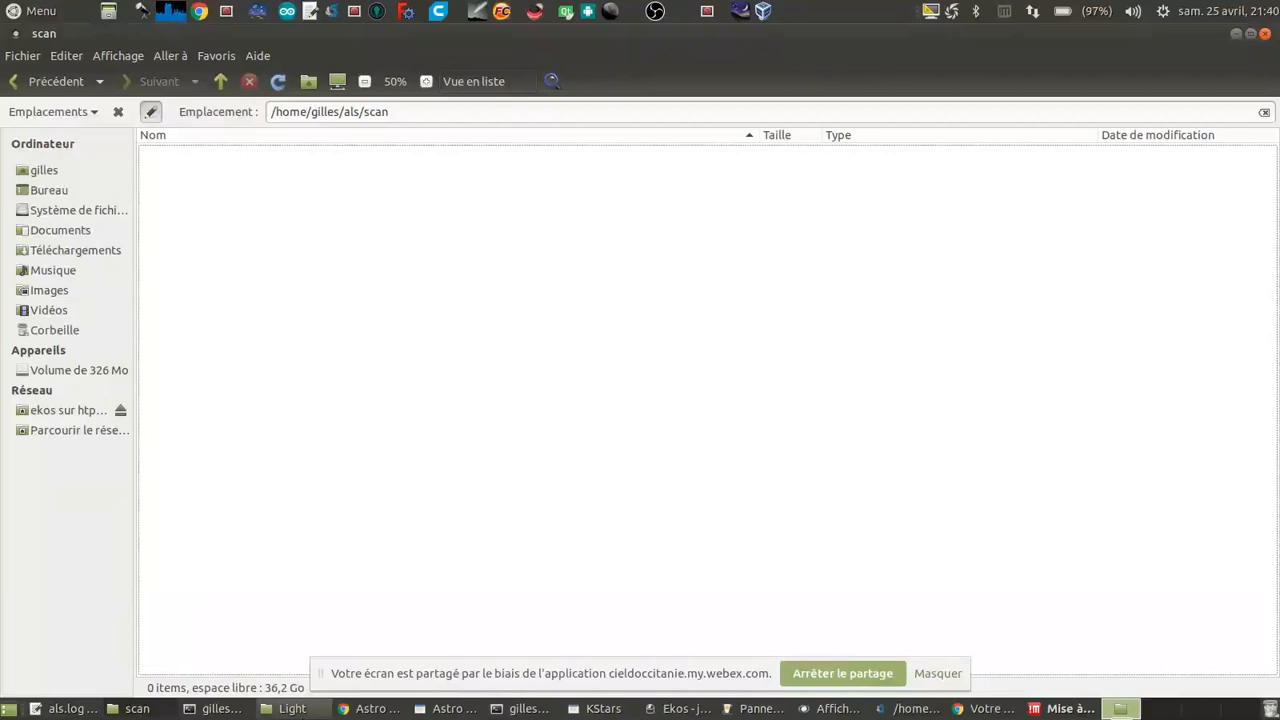
pyautogui.click(300, 711)
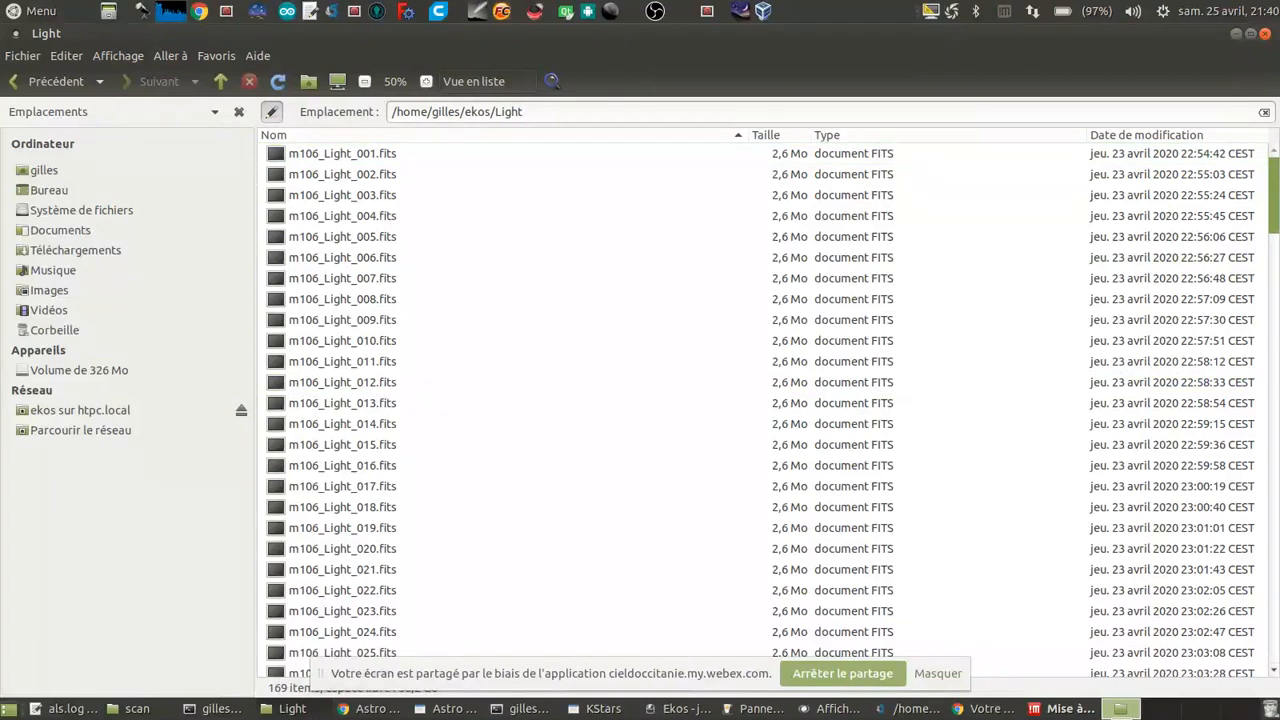
# Step: Switch to Astro Live Stacker, review the scan, work and pre-processing settings in its preferences, and close them
pyautogui.click(447, 710)
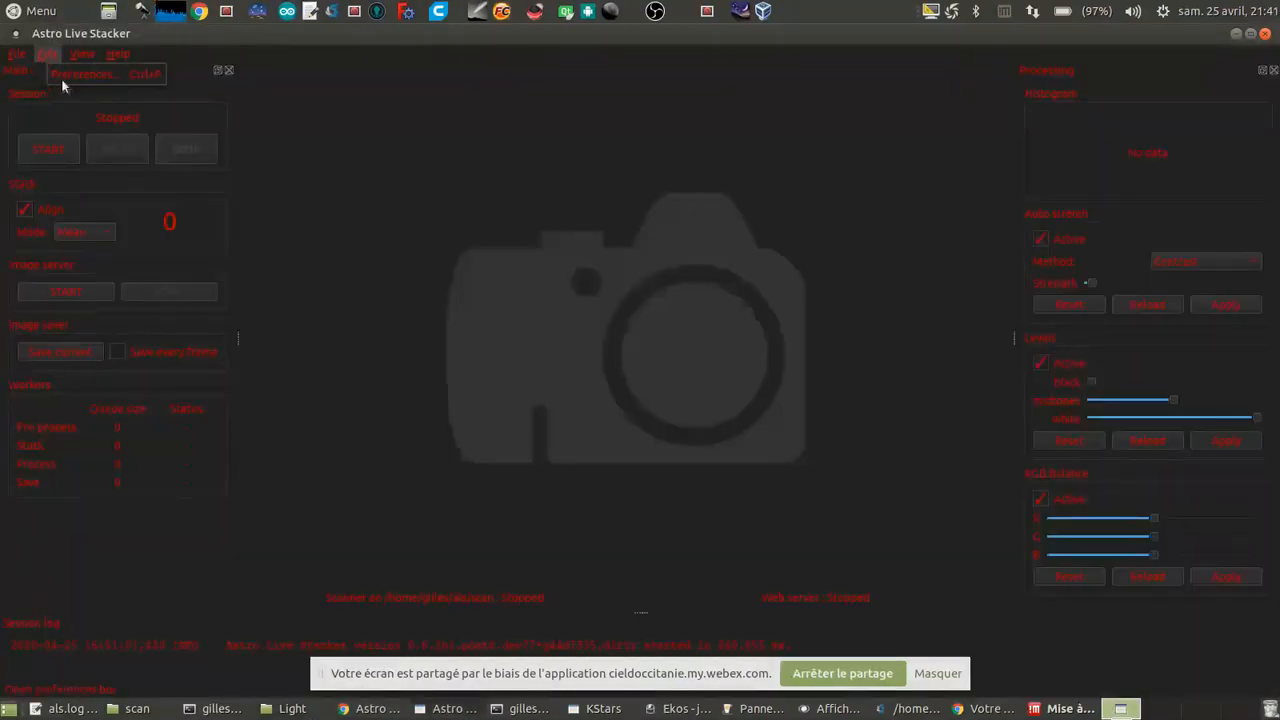
pyautogui.click(77, 76)
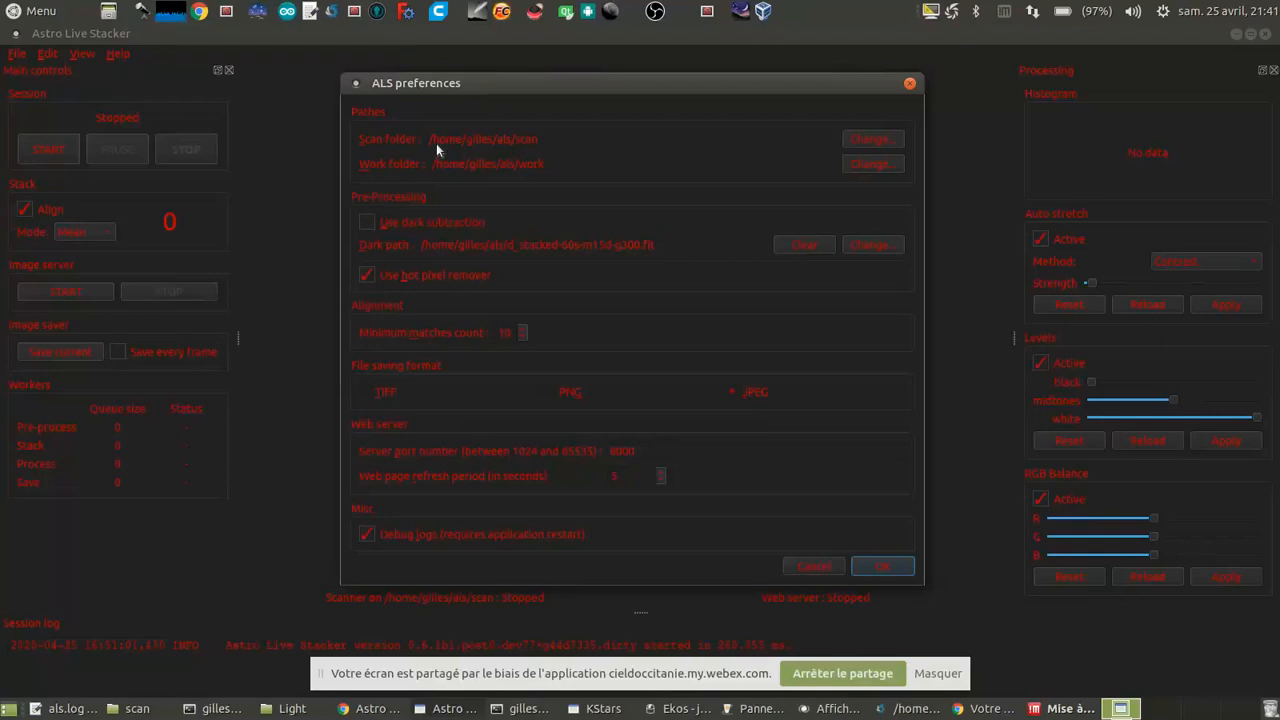
pyautogui.click(910, 85)
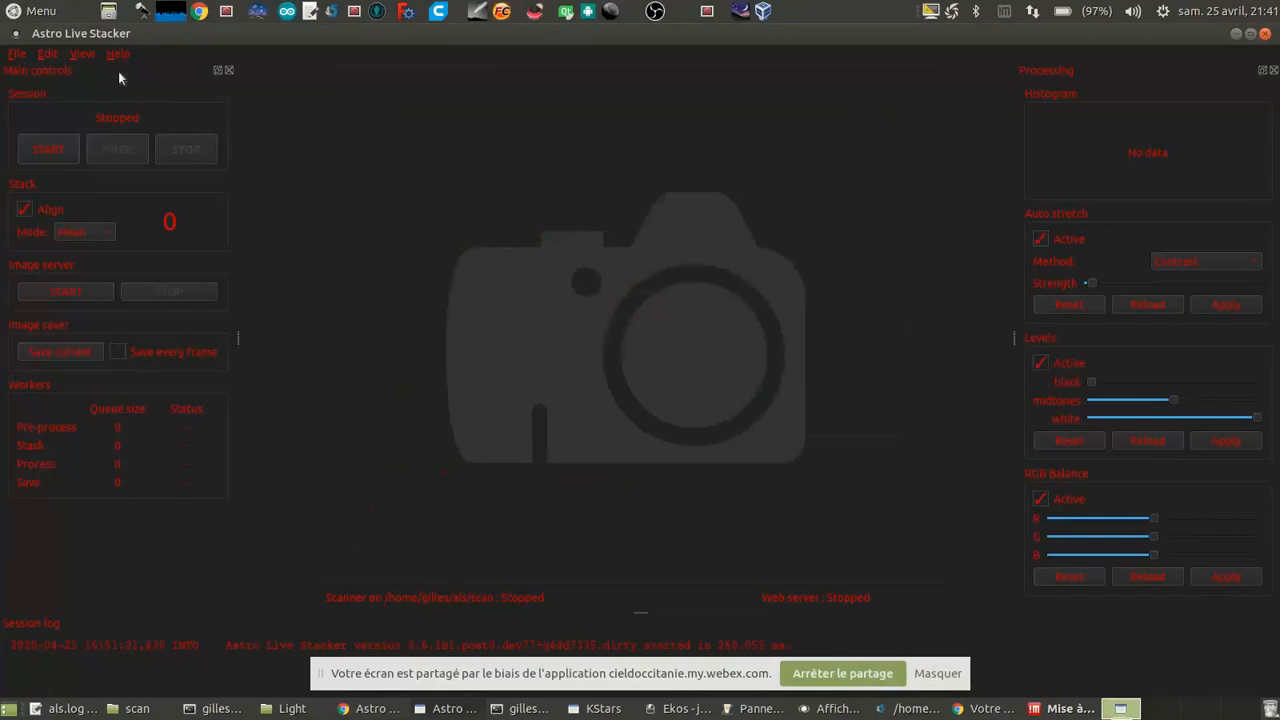
# Step: Detach the Main controls block, look at the available stacking modes, and dock the block back in place
pyautogui.moveTo(118, 71); pyautogui.dragTo(158, 80)
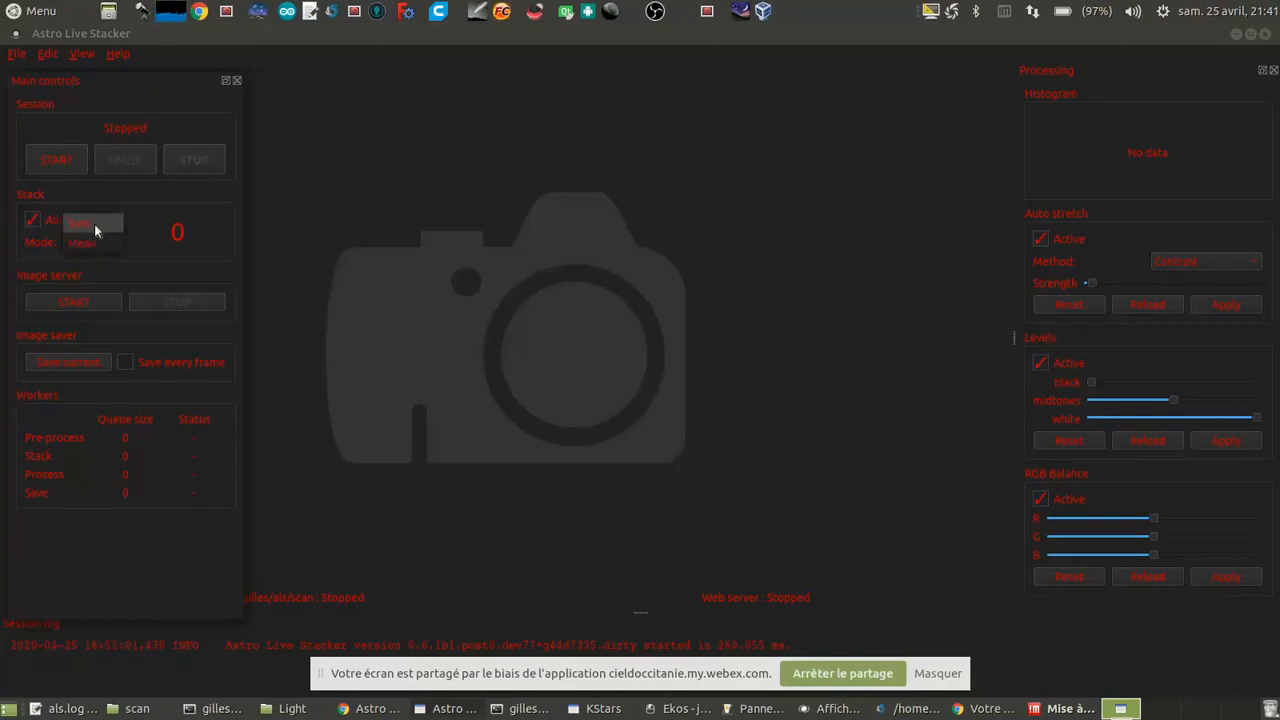
pyautogui.click(154, 228)
pyautogui.doubleClick(151, 79)
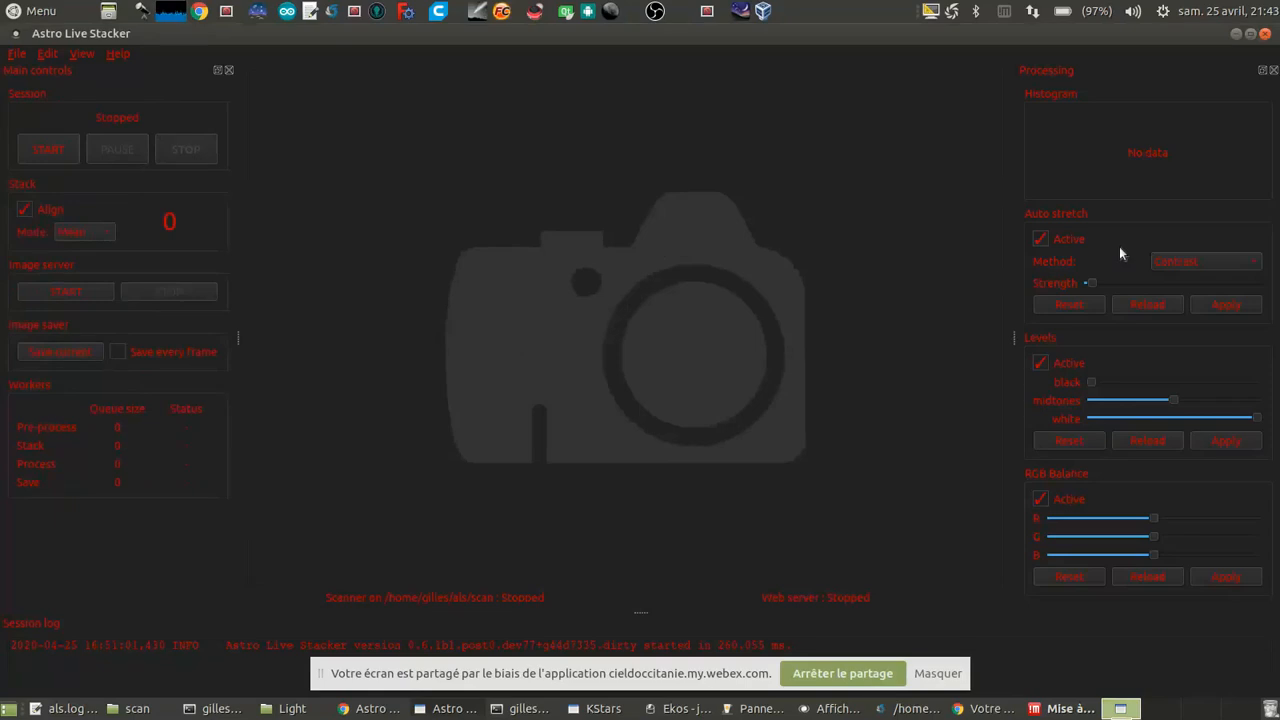
# Step: Detach the Processing block, raise the auto stretch strength slightly, and dock the block back in place
pyautogui.moveTo(1139, 74); pyautogui.dragTo(1110, 85)
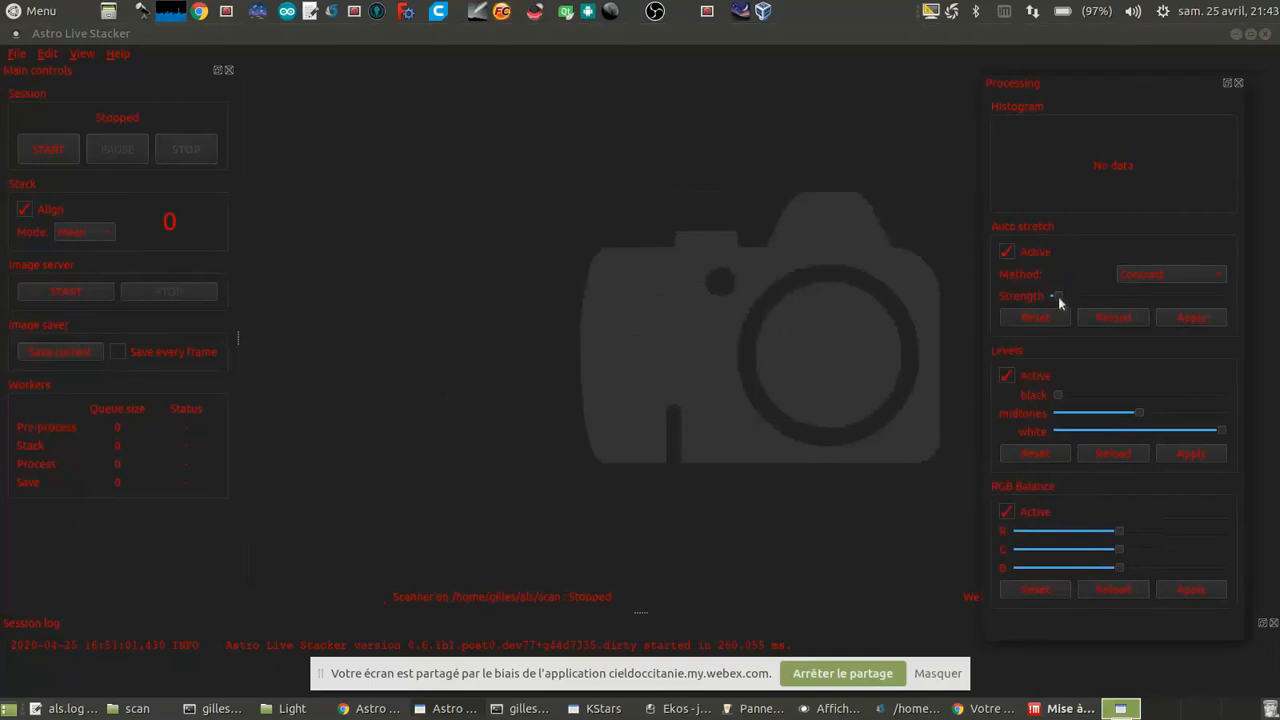
pyautogui.moveTo(1063, 297)
pyautogui.mouseDown()
pyautogui.moveTo(1105, 302)
pyautogui.moveTo(1078, 304)
pyautogui.mouseUp()
pyautogui.scroll(-3, 1078, 304)
pyautogui.scroll(3, 1078, 304)
pyautogui.scroll(-6, 1078, 304)
pyautogui.scroll(2, 1078, 304)
pyautogui.scroll(4, 1078, 304)
pyautogui.scroll(-4, 1078, 304)
pyautogui.scroll(2, 1078, 304)
pyautogui.scroll(-2, 1078, 304)
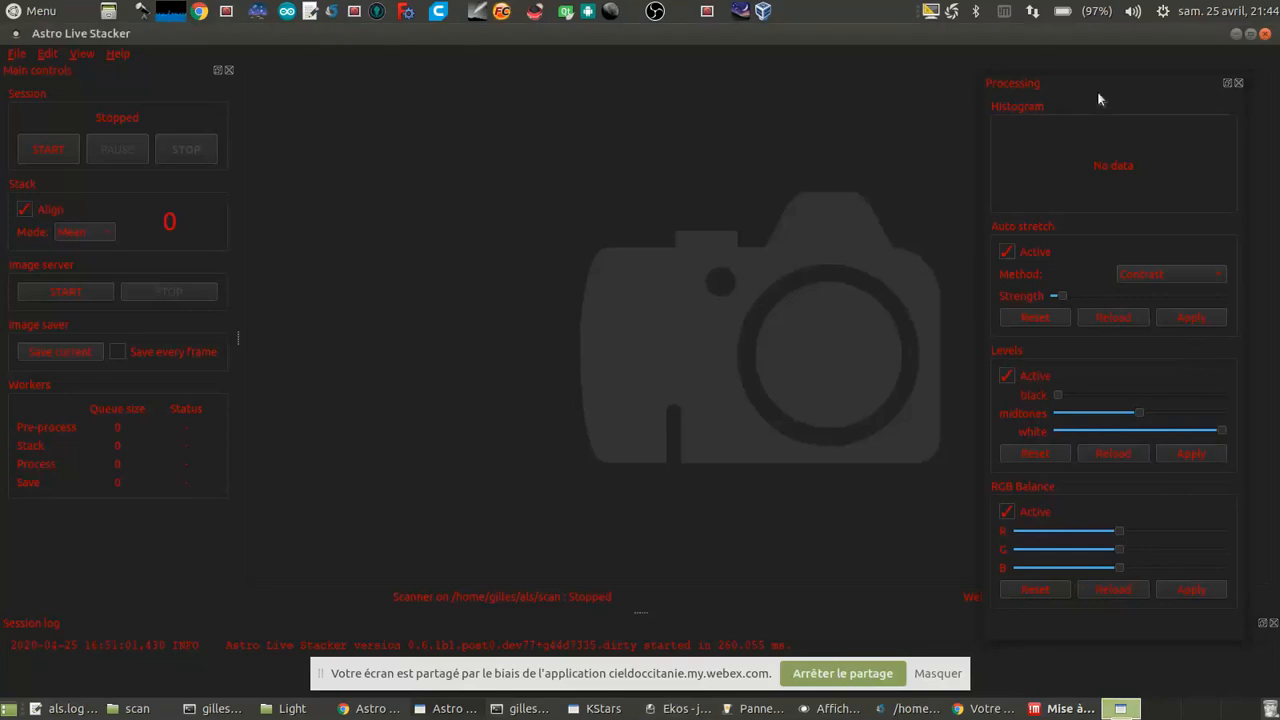
pyautogui.moveTo(1139, 85); pyautogui.dragTo(1182, 53)
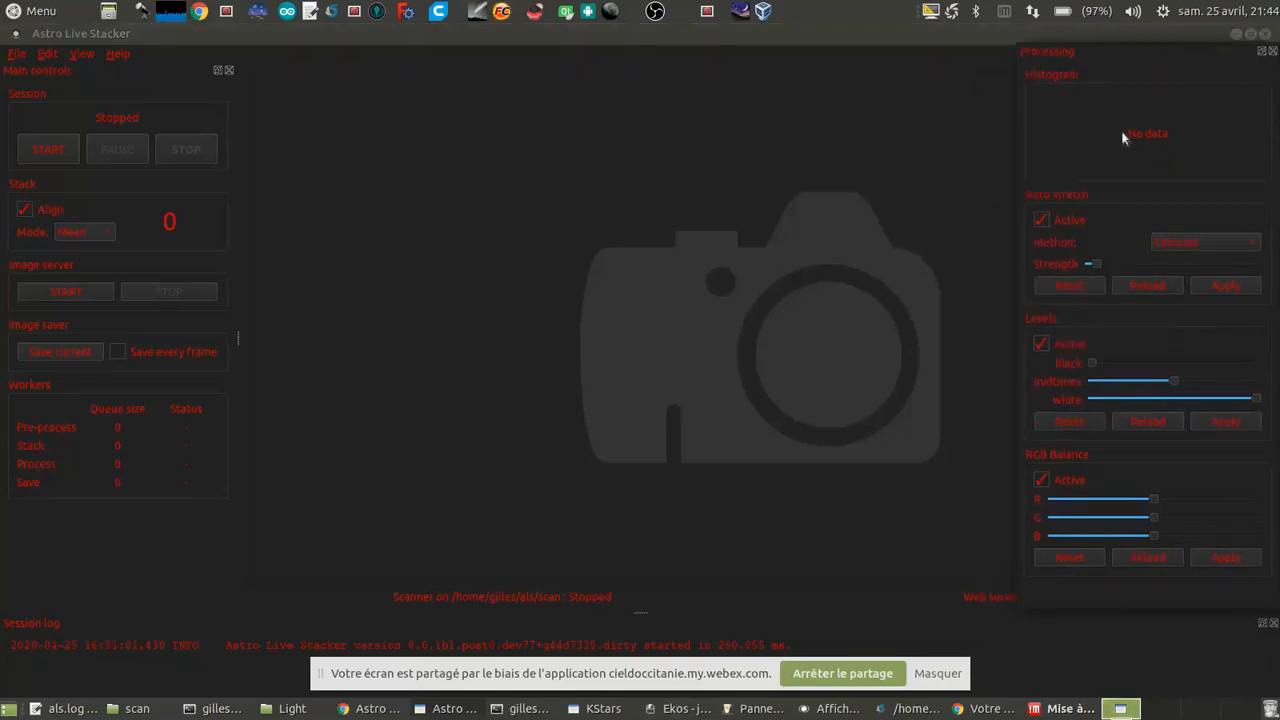
pyautogui.click(1261, 50)
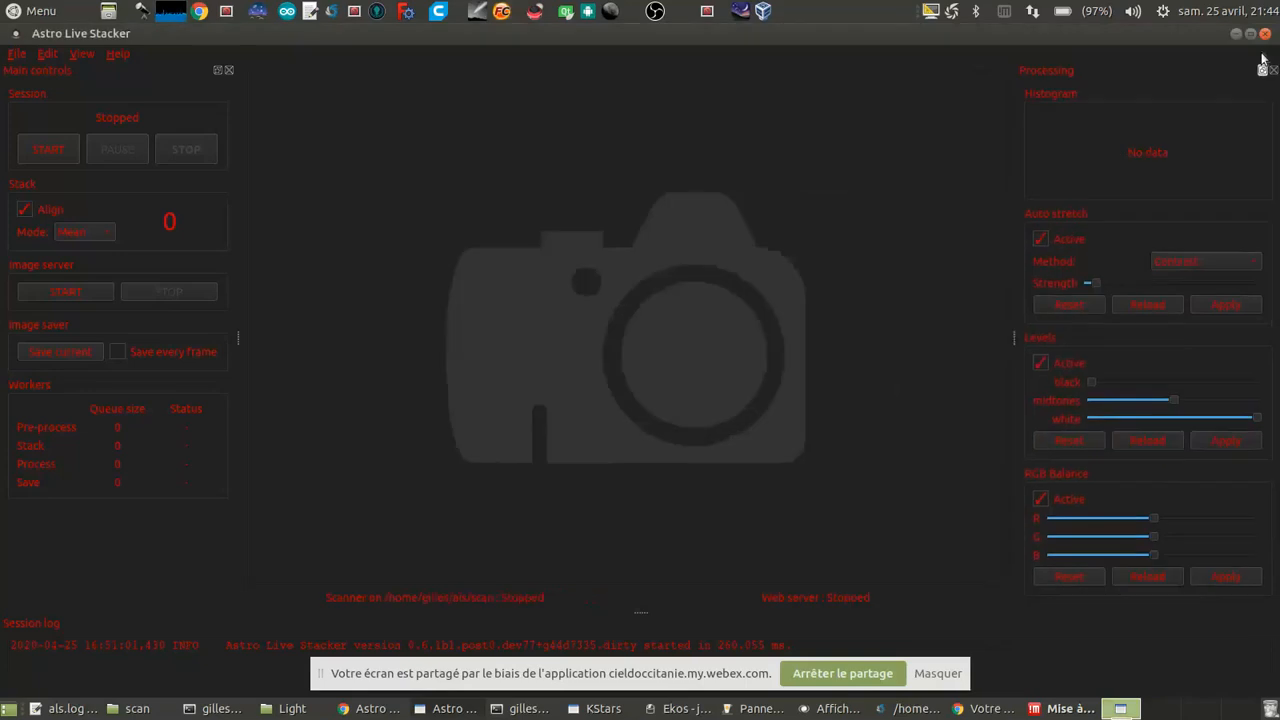
# Step: Shrink the session log area, restore its height, and select its startup entry
pyautogui.moveTo(642, 609); pyautogui.dragTo(642, 628)
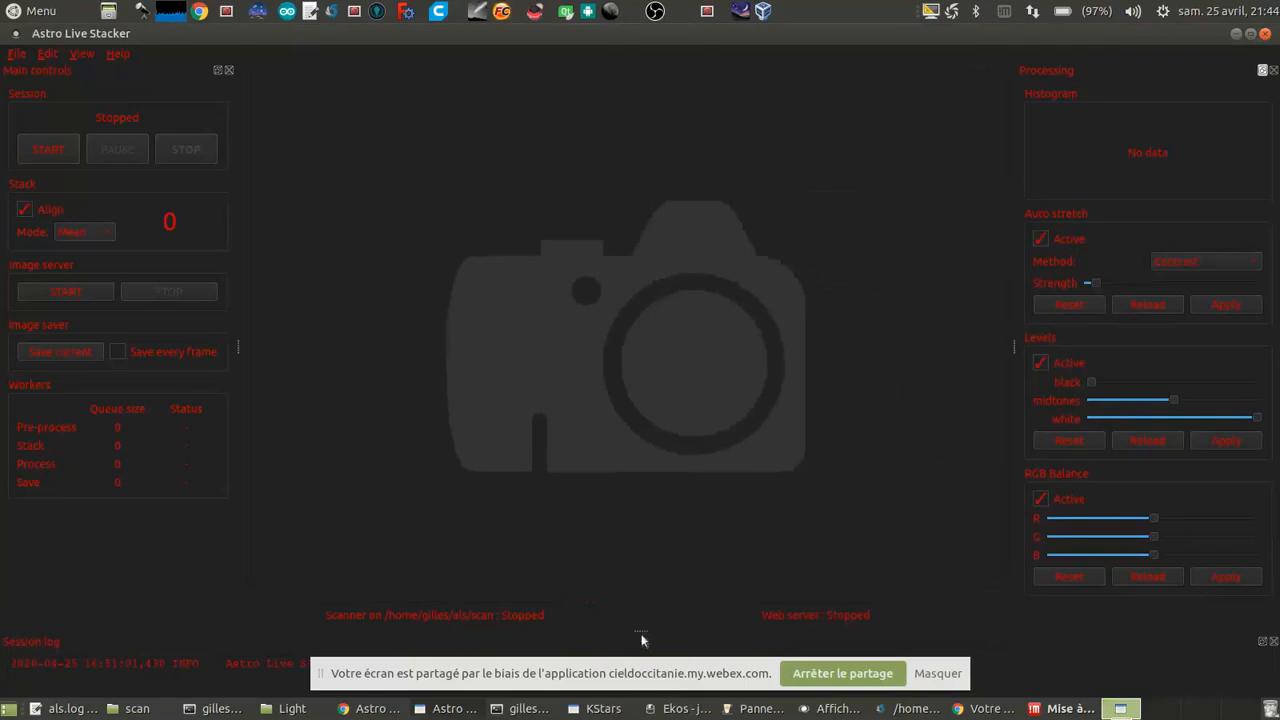
pyautogui.moveTo(641, 630); pyautogui.dragTo(641, 612)
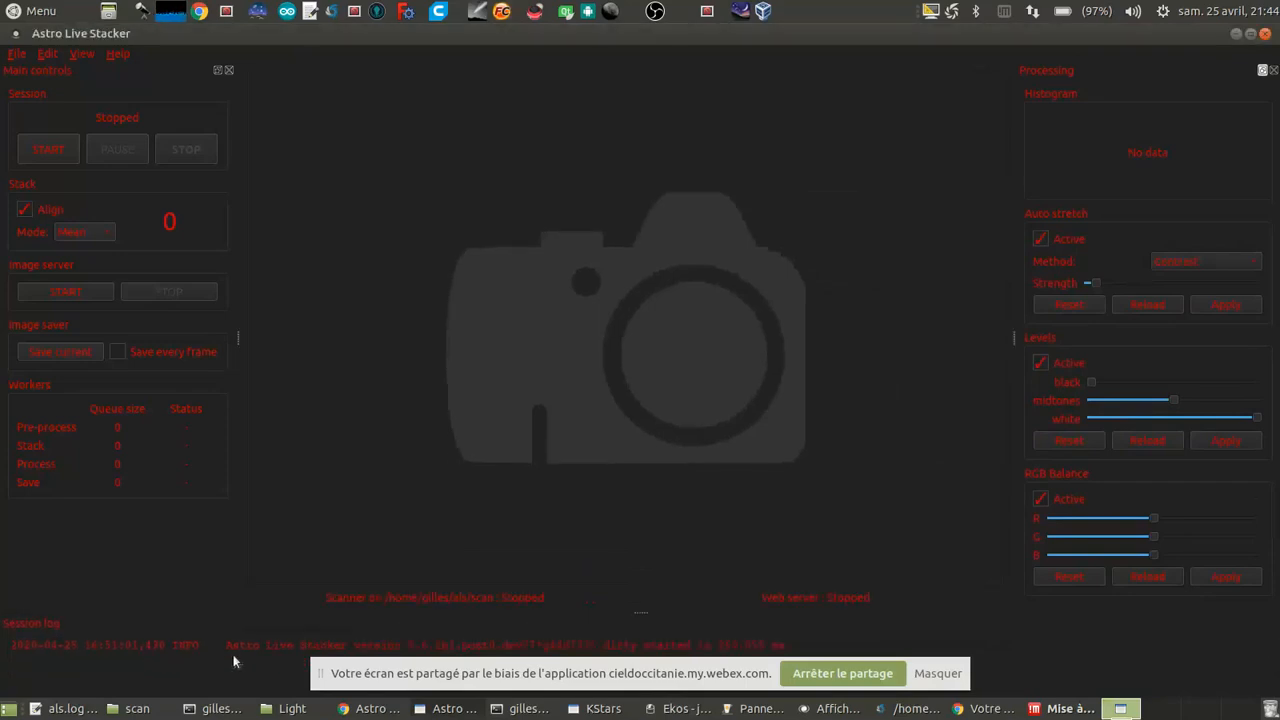
pyautogui.click(86, 638)
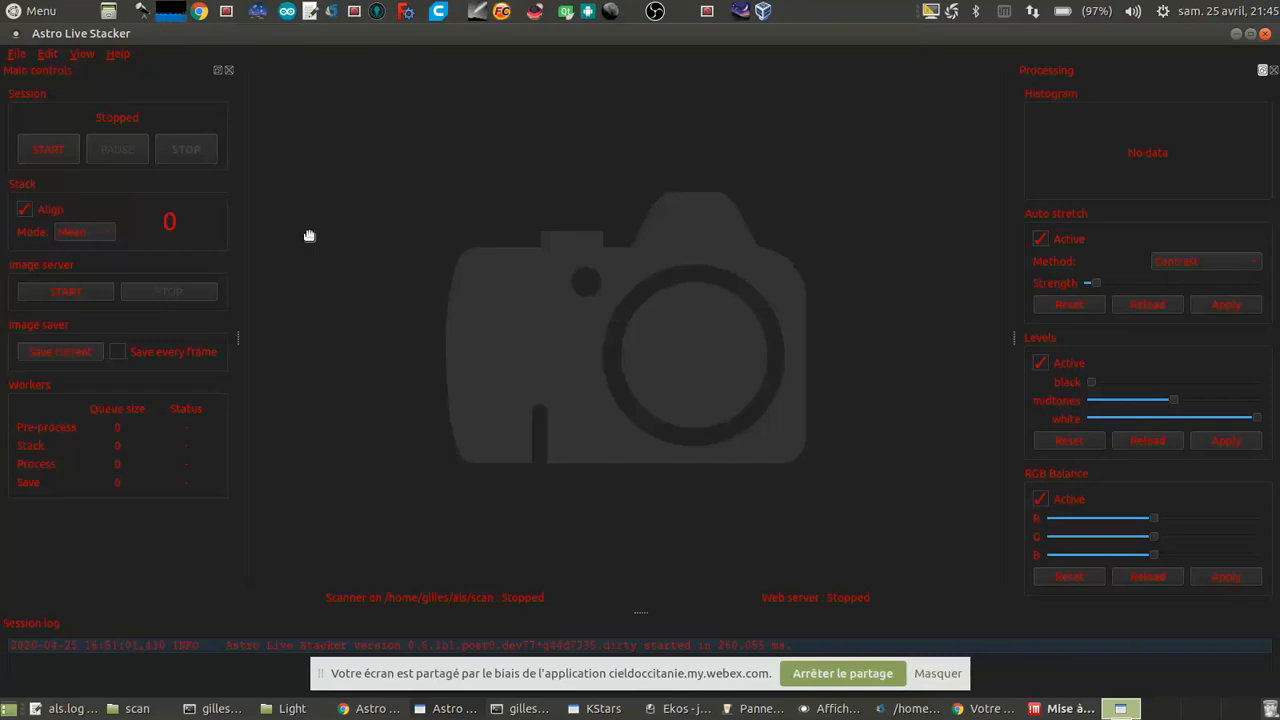
# Step: Reopen the ALS preferences, go over the settings including the web page refresh period, and save them
pyautogui.click(51, 57)
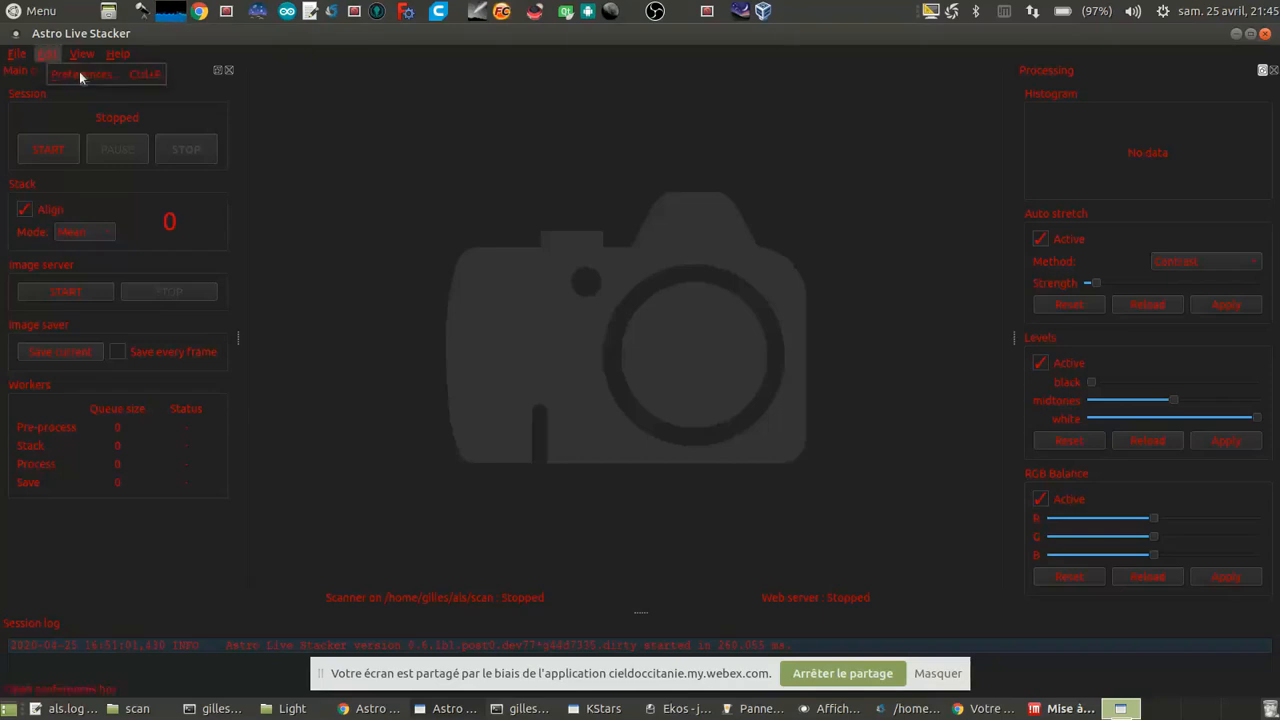
pyautogui.click(82, 72)
pyautogui.moveTo(585, 78)
pyautogui.mouseDown()
pyautogui.moveTo(560, 89)
pyautogui.moveTo(595, 75)
pyautogui.mouseUp()
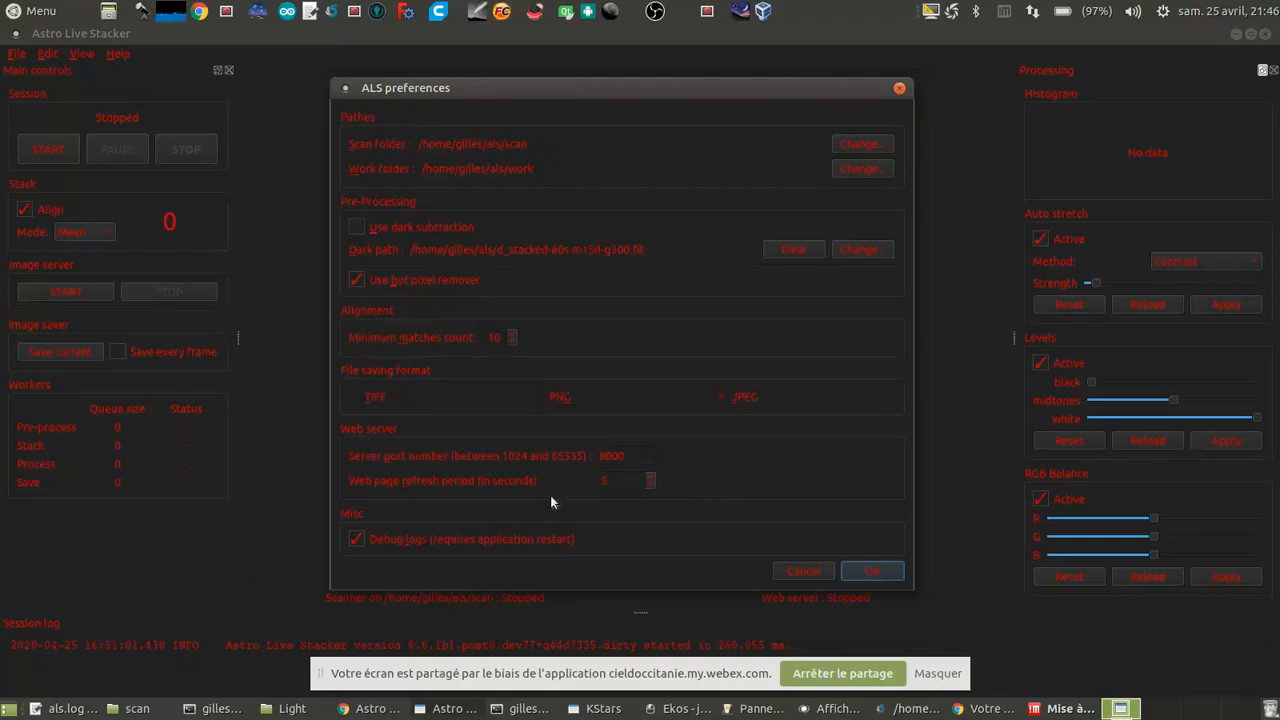
pyautogui.doubleClick(628, 481)
pyautogui.click(875, 569)
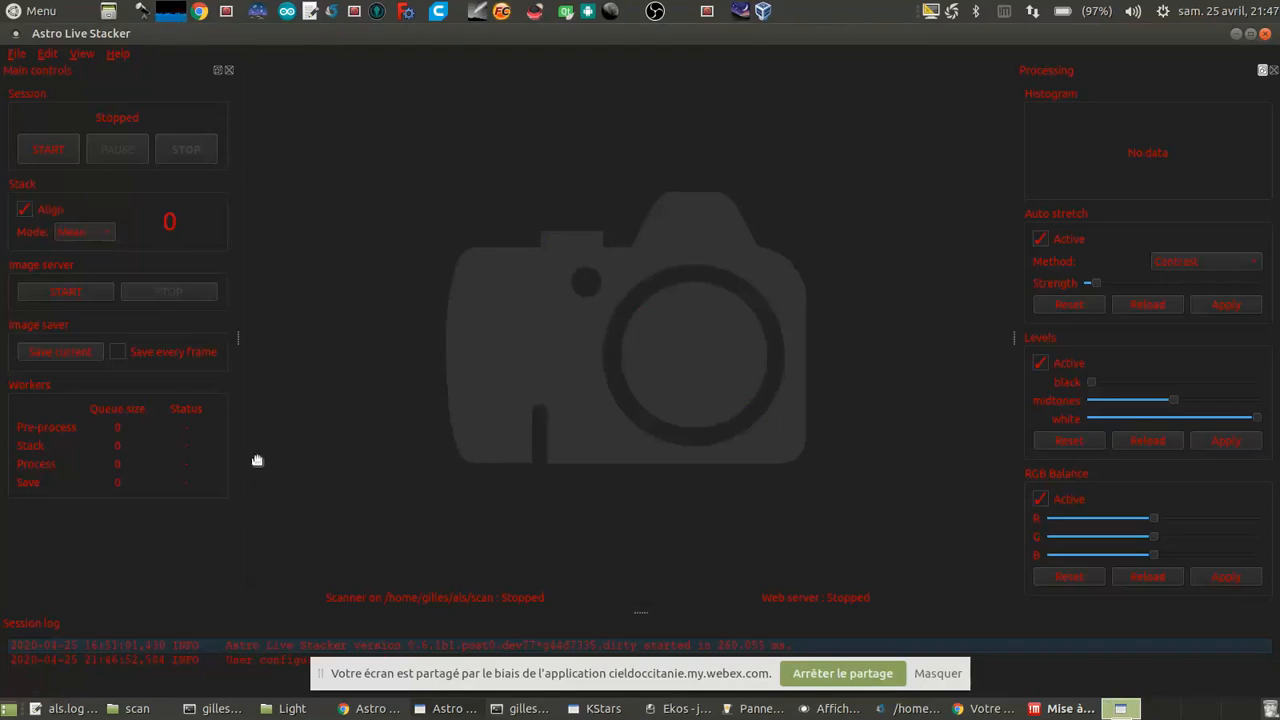
# Step: Start the stacking session and copy m106_Light_010.fits from the Light folder into the scan folder
pyautogui.click(45, 150)
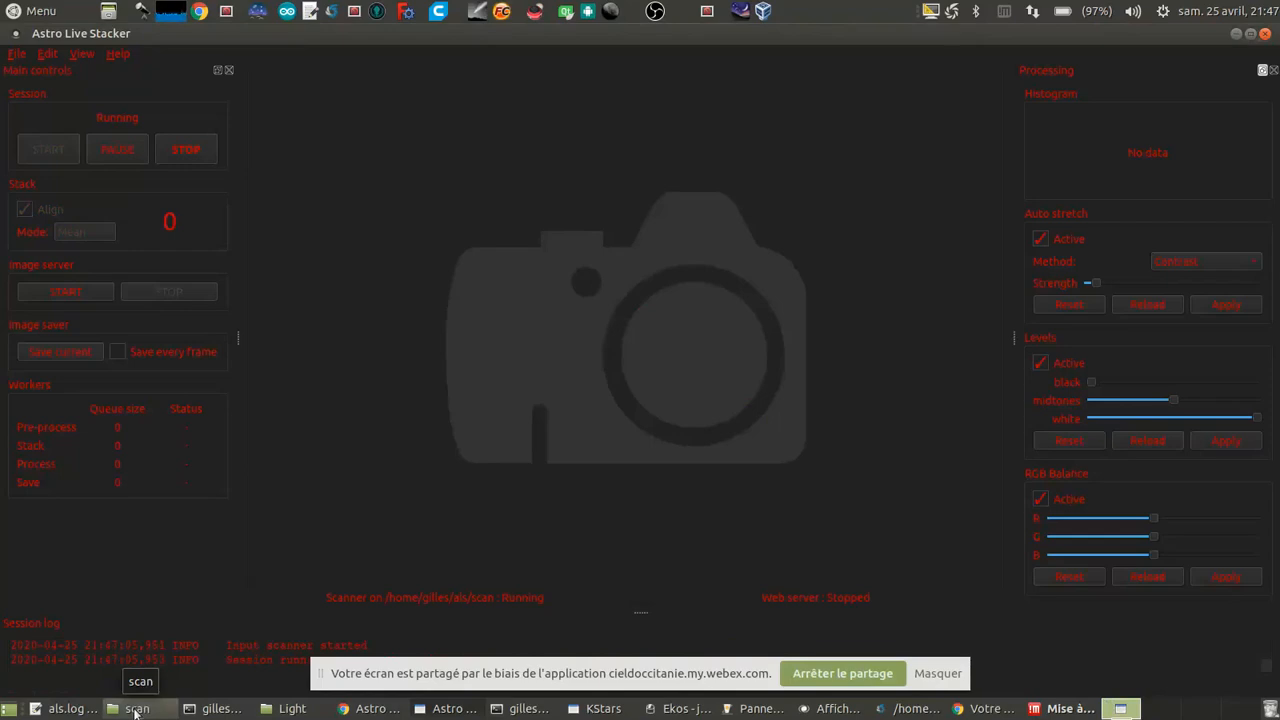
pyautogui.click(296, 712)
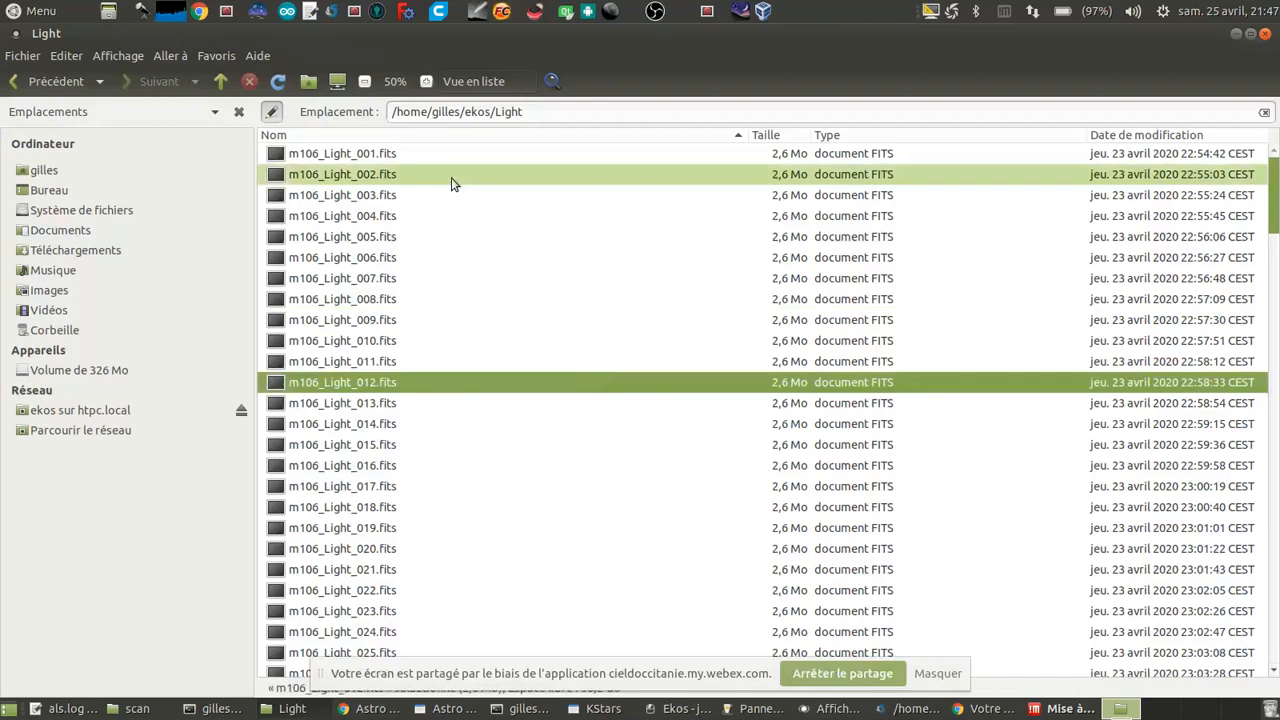
pyautogui.click(443, 341)
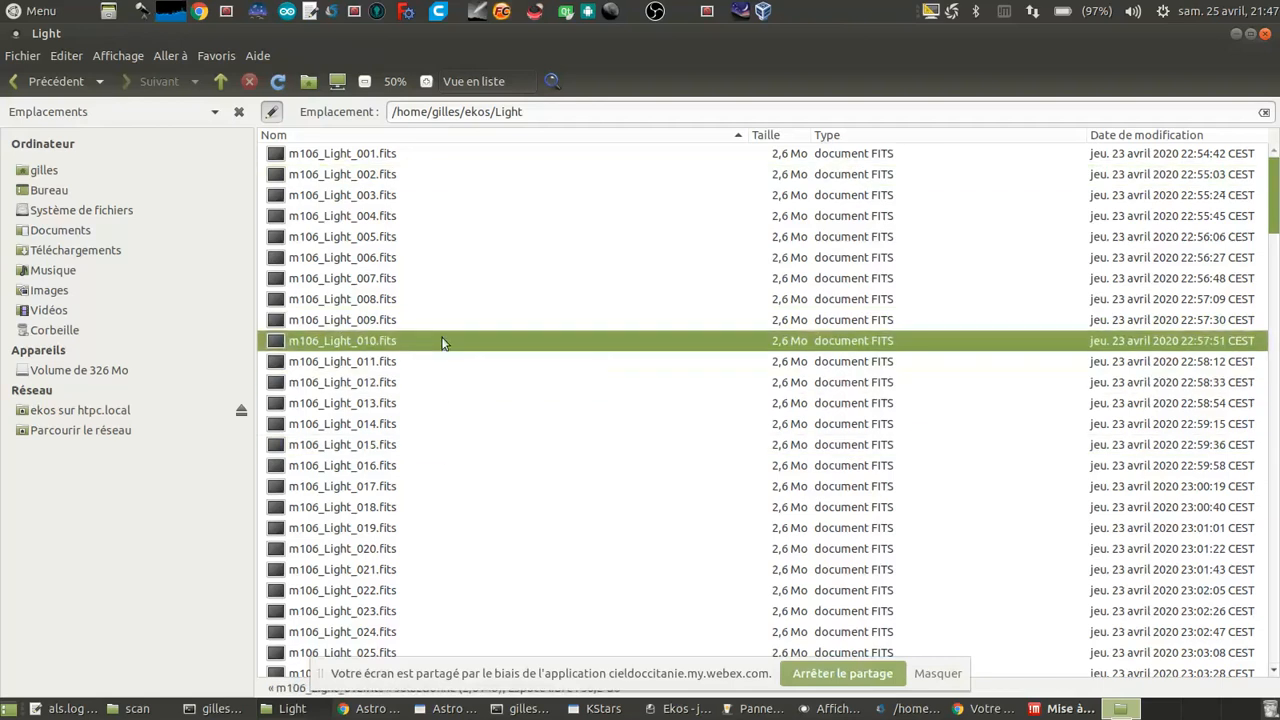
pyautogui.click(150, 711)
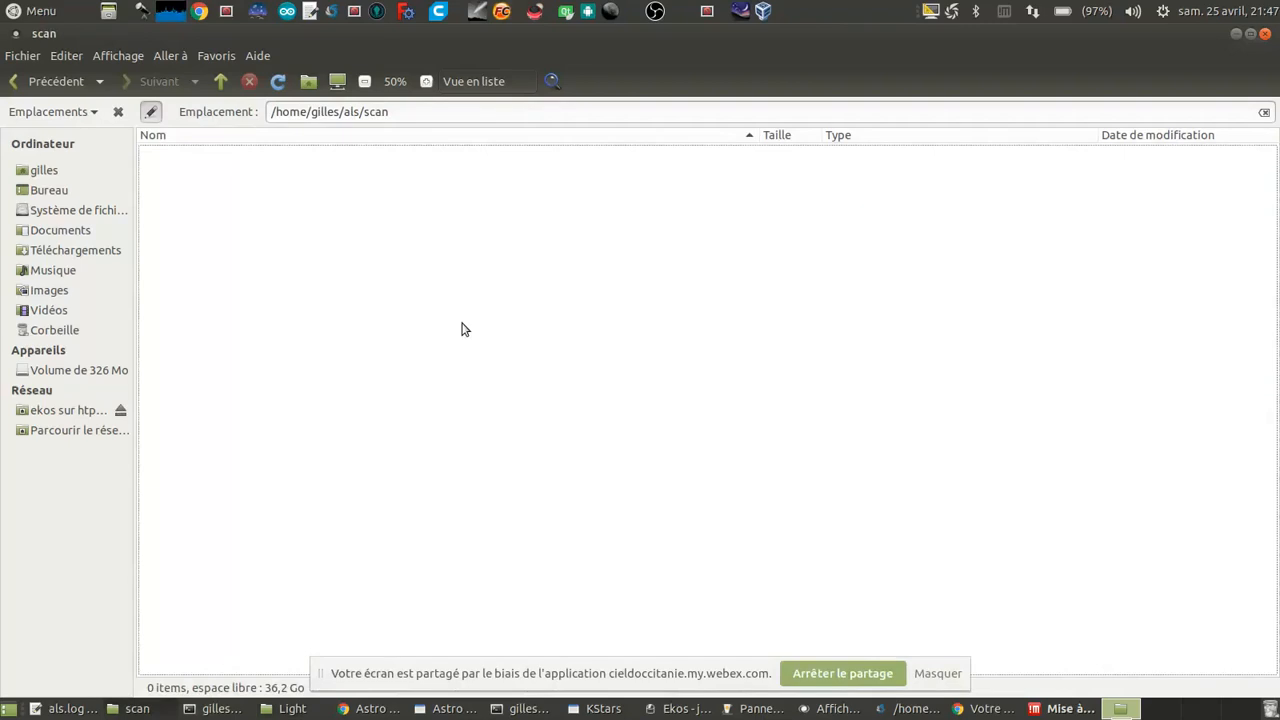
pyautogui.hotkey('ctrl', 'v')
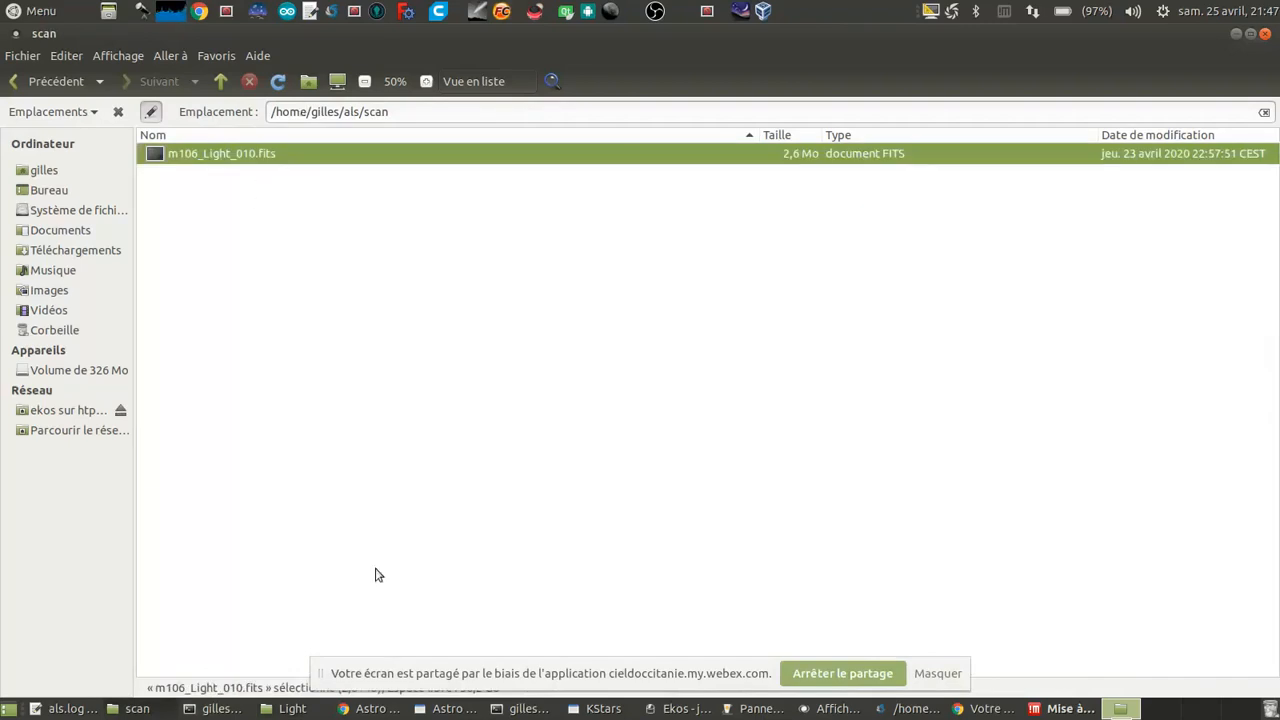
# Step: View the whole first frame in Astro Live Stacker and apply a slightly higher auto stretch strength
pyautogui.click(450, 708)
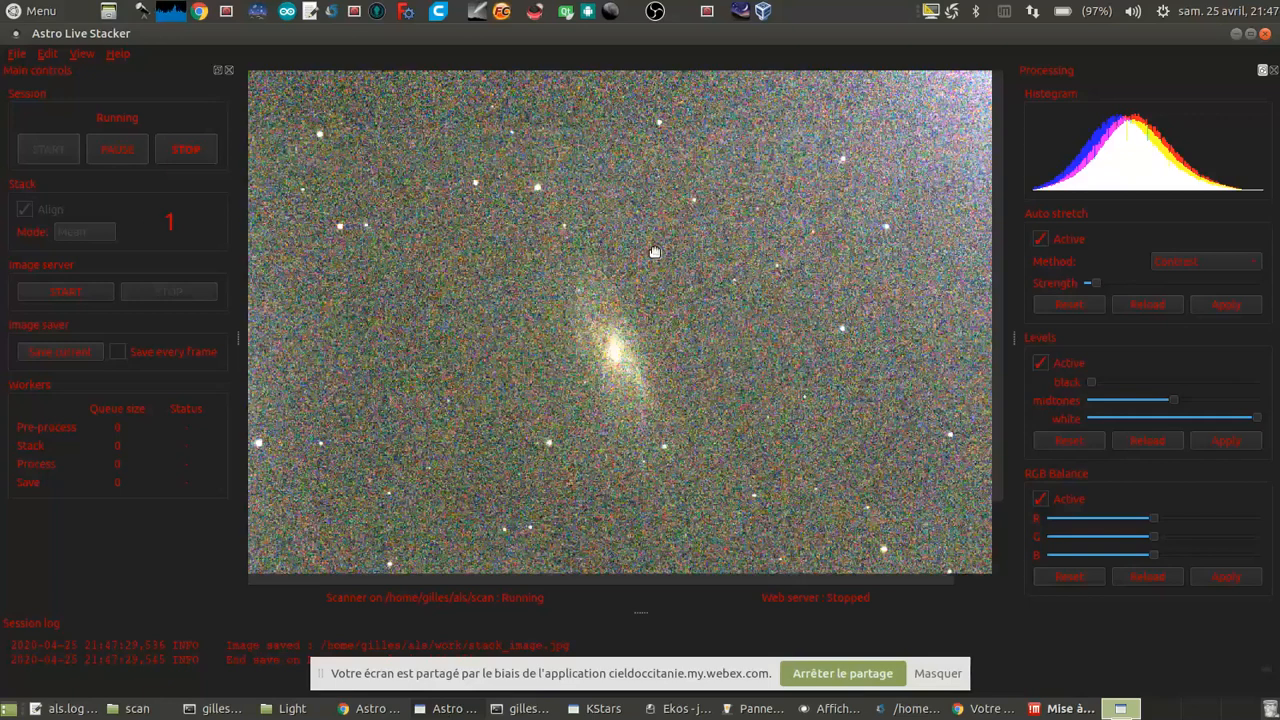
pyautogui.scroll(-1, 654, 251)
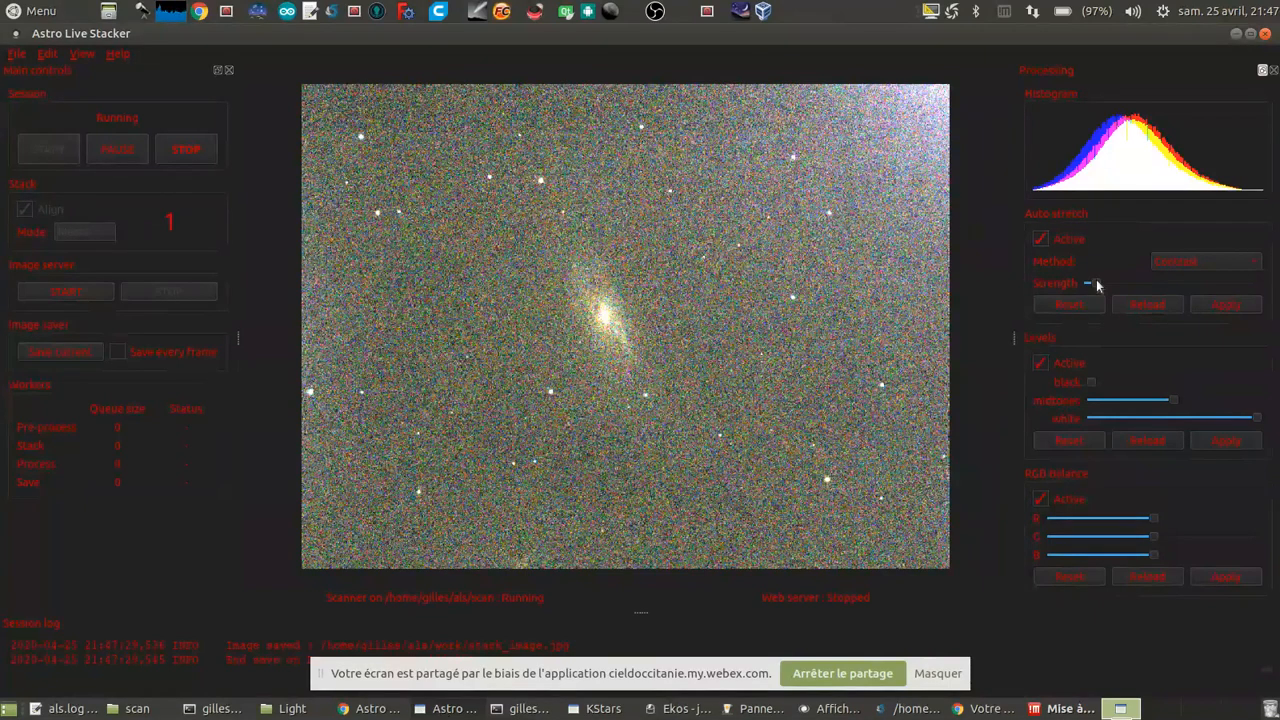
pyautogui.click(1218, 304)
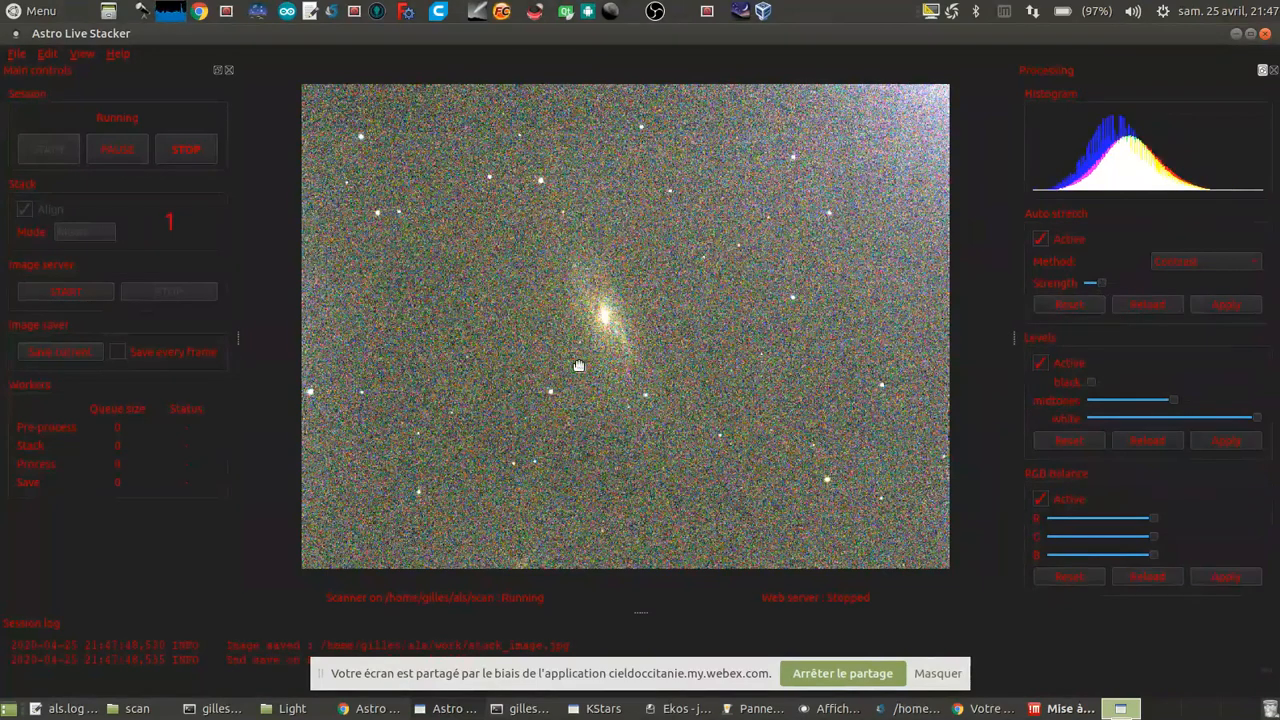
# Step: Copy m106_Light_011.fits from the Light folder into the scan folder and check the updated stack in Astro Live Stacker
pyautogui.click(300, 708)
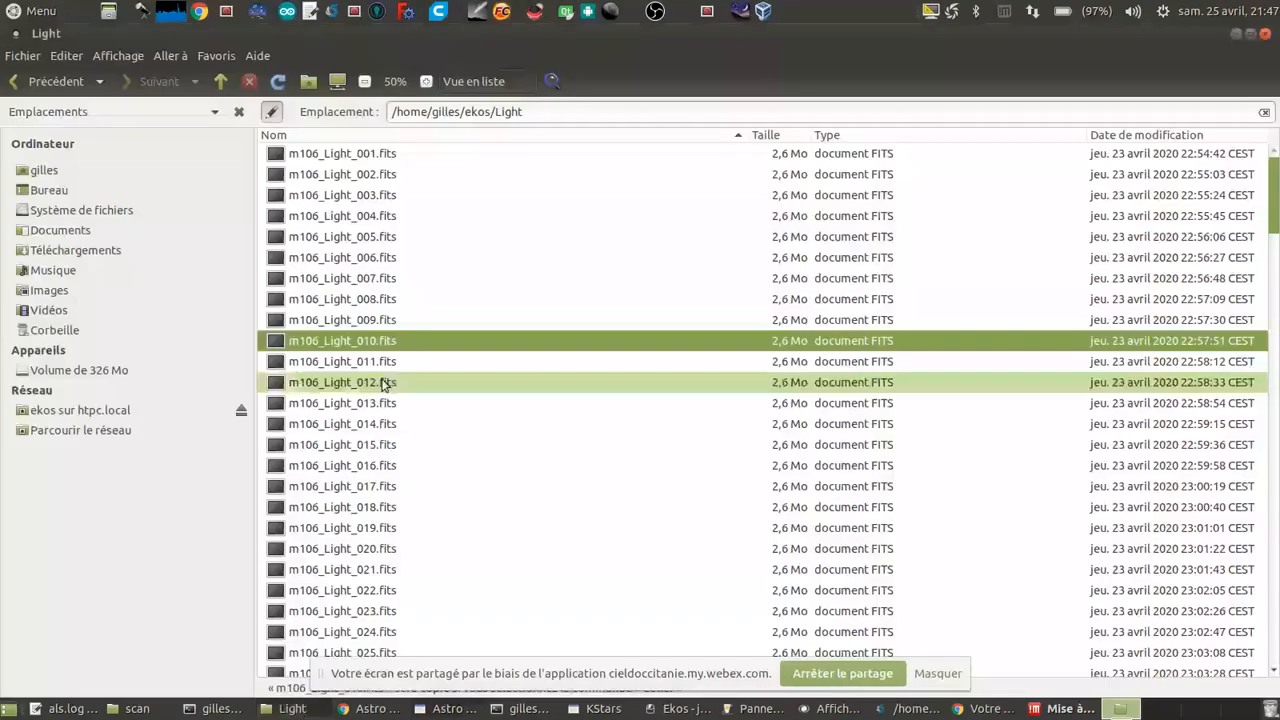
pyautogui.click(372, 361)
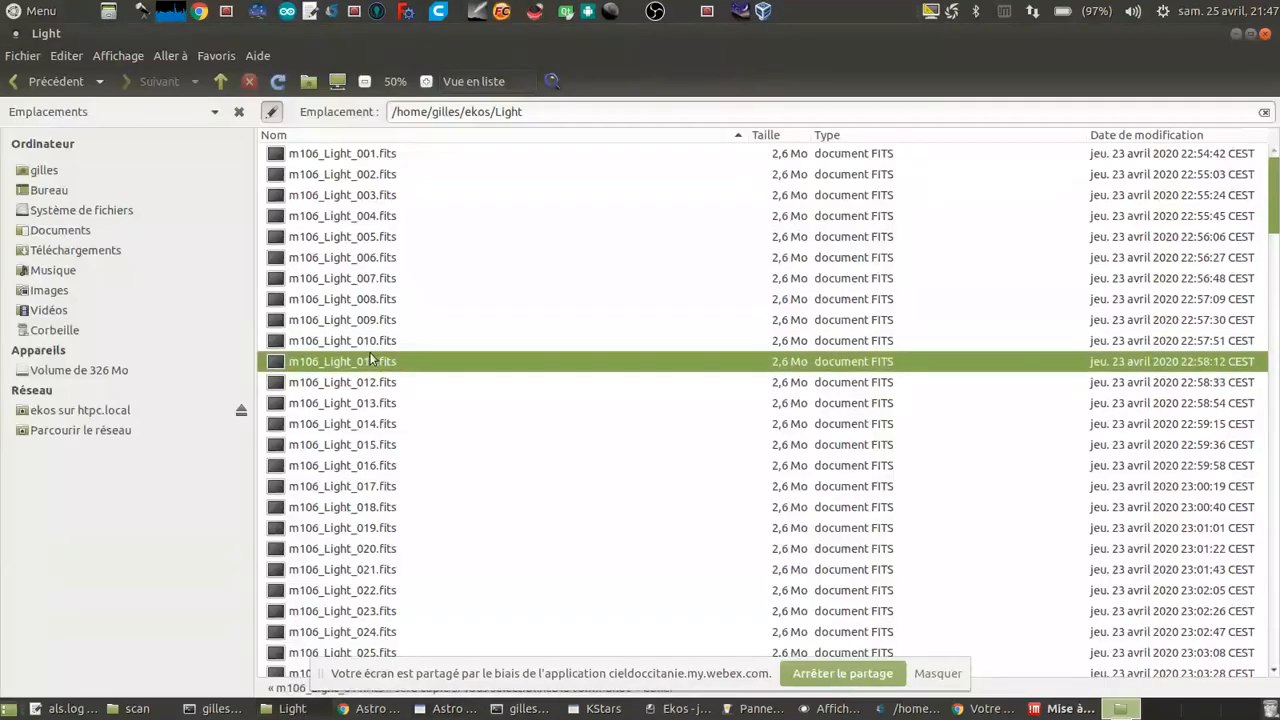
pyautogui.hotkey('alt', 'Tab')
pyautogui.click(141, 709)
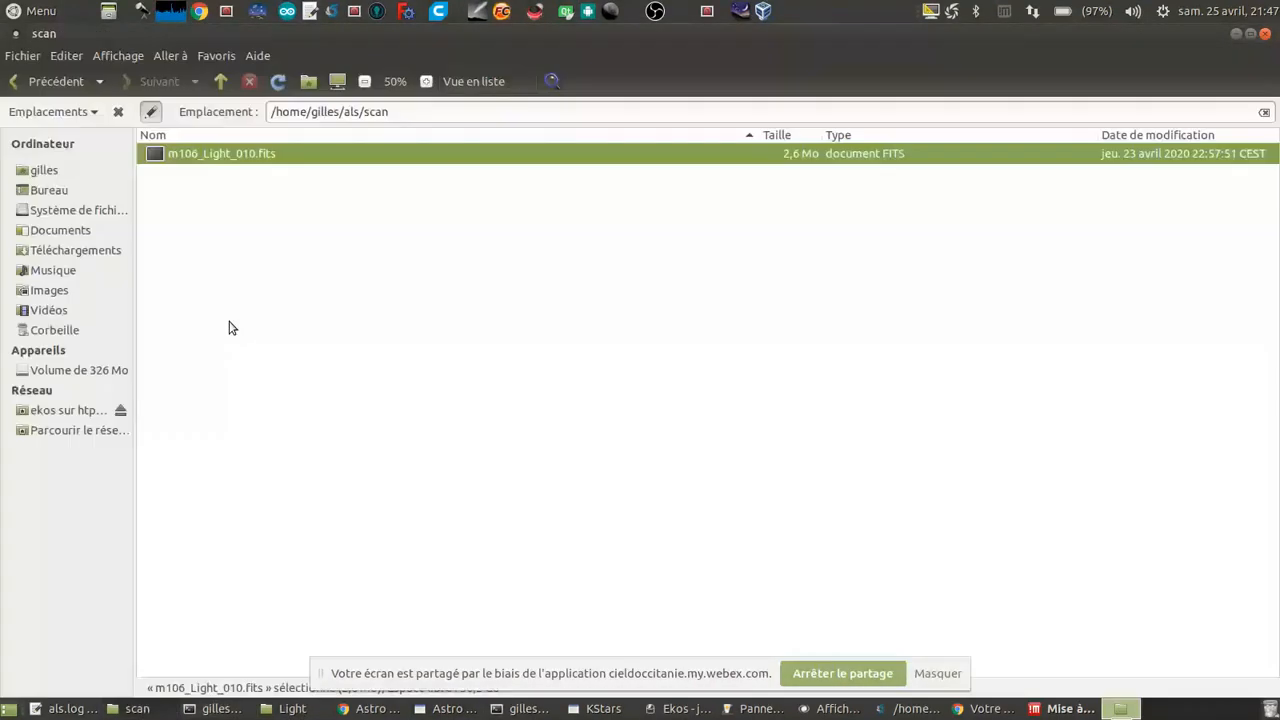
pyautogui.click(228, 328)
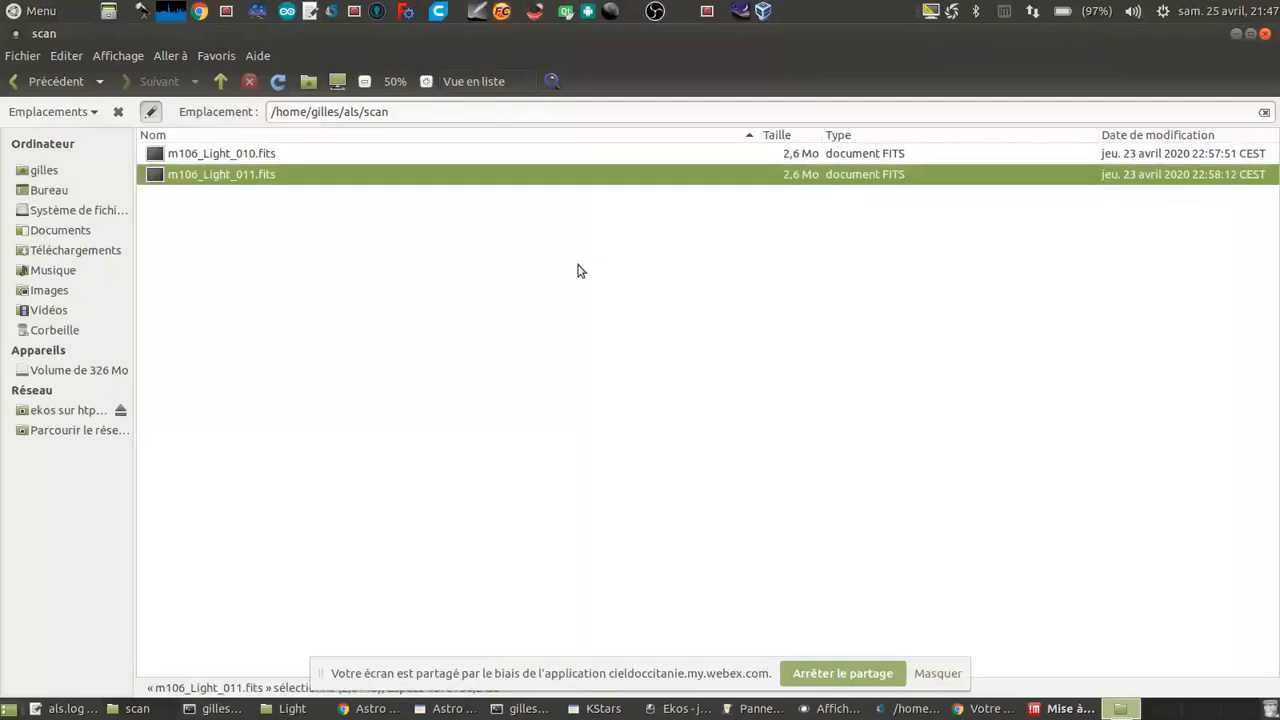
pyautogui.click(450, 712)
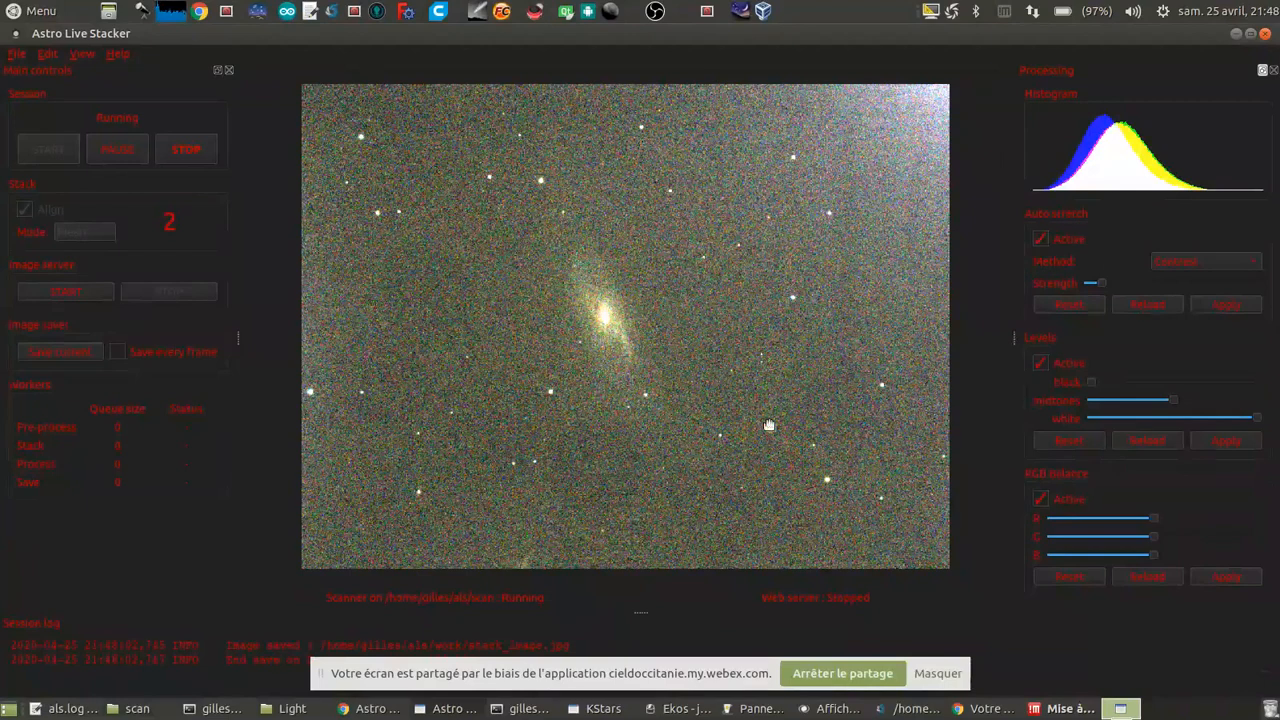
# Step: Copy the four frames m106_Light_012.fits to m106_Light_015.fits from the Light folder into the scan folder
pyautogui.click(137, 709)
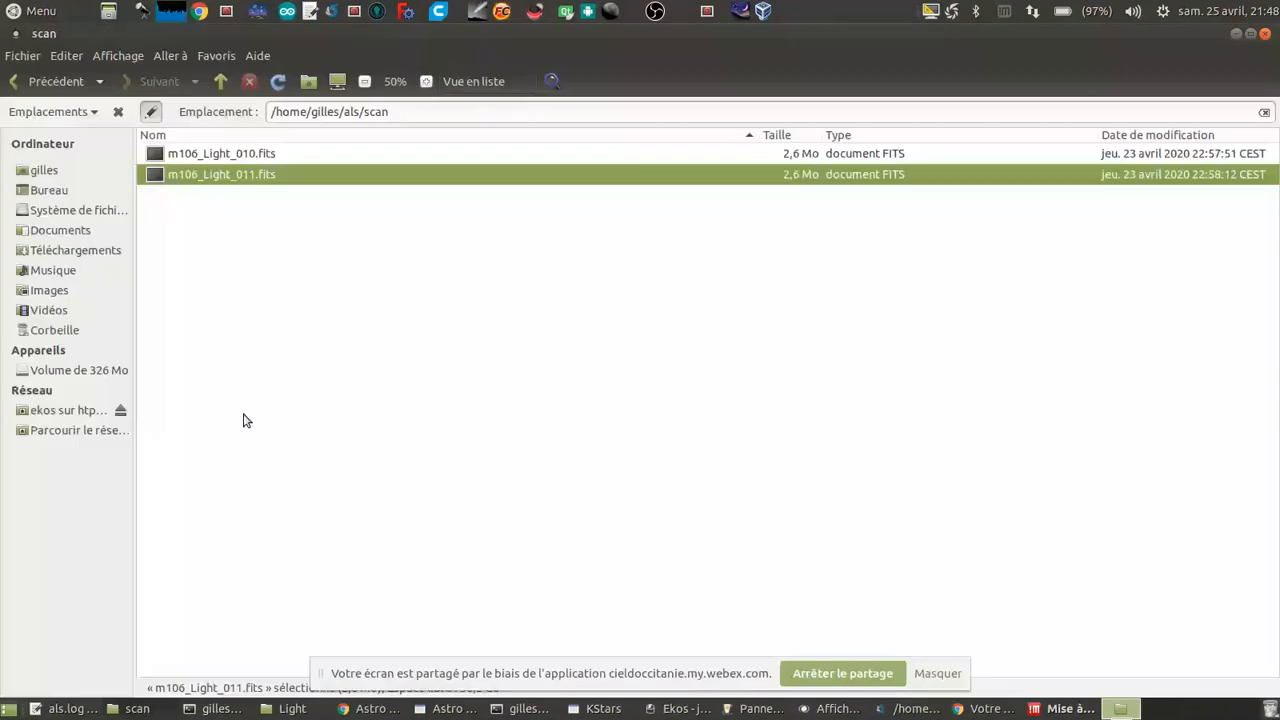
pyautogui.click(292, 709)
pyautogui.moveTo(400, 372); pyautogui.dragTo(393, 457)
pyautogui.hotkey('ctrl', 'c')
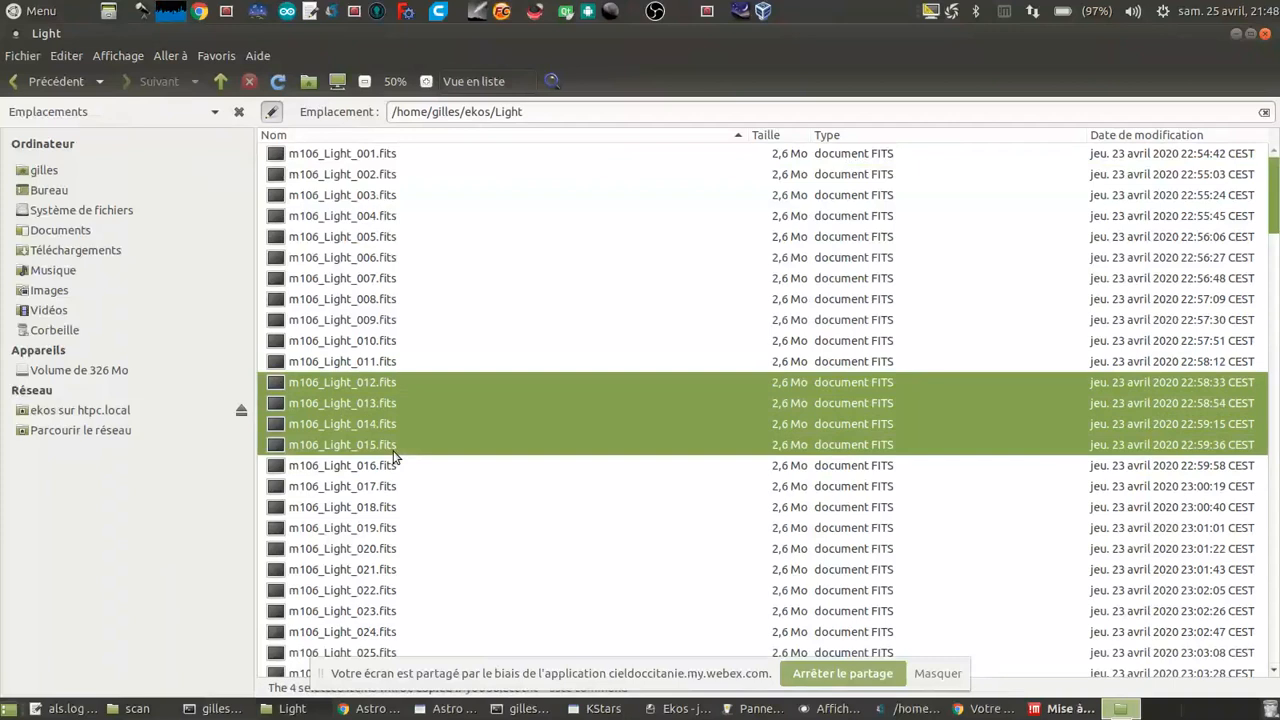
pyautogui.hotkey('alt', 'Tab')
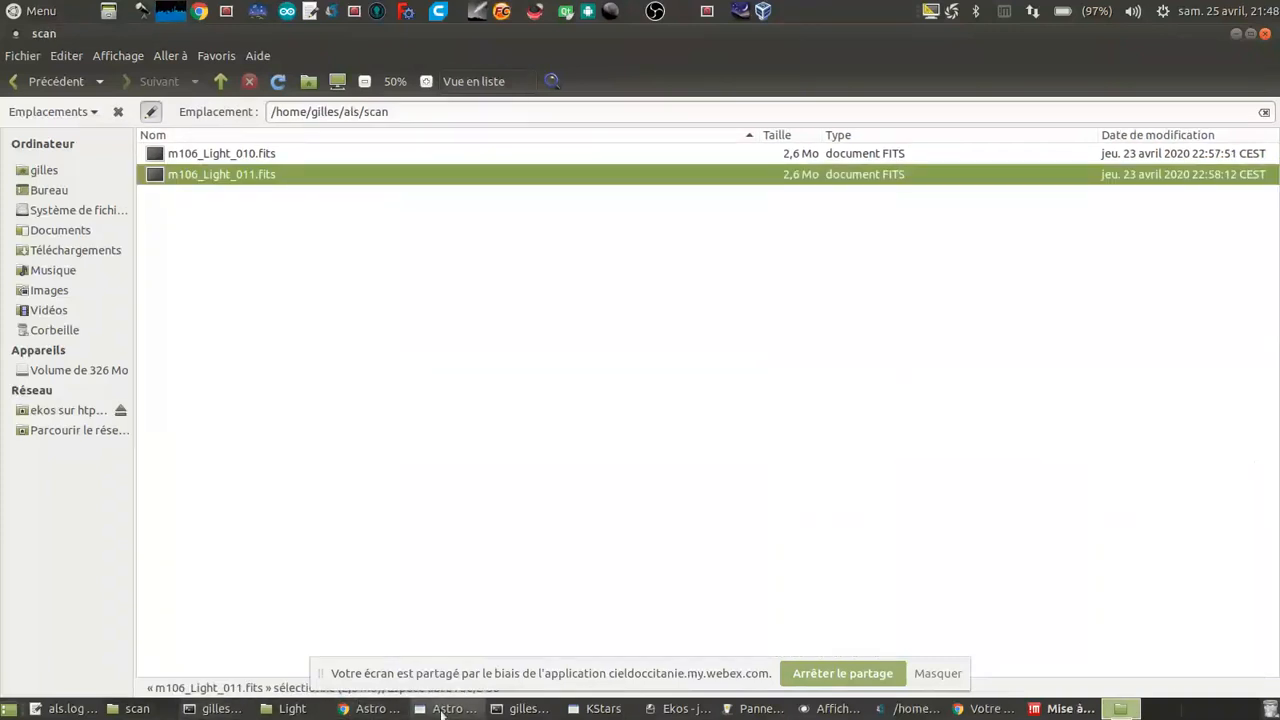
pyautogui.click(156, 711)
pyautogui.click(140, 712)
pyautogui.click(378, 327)
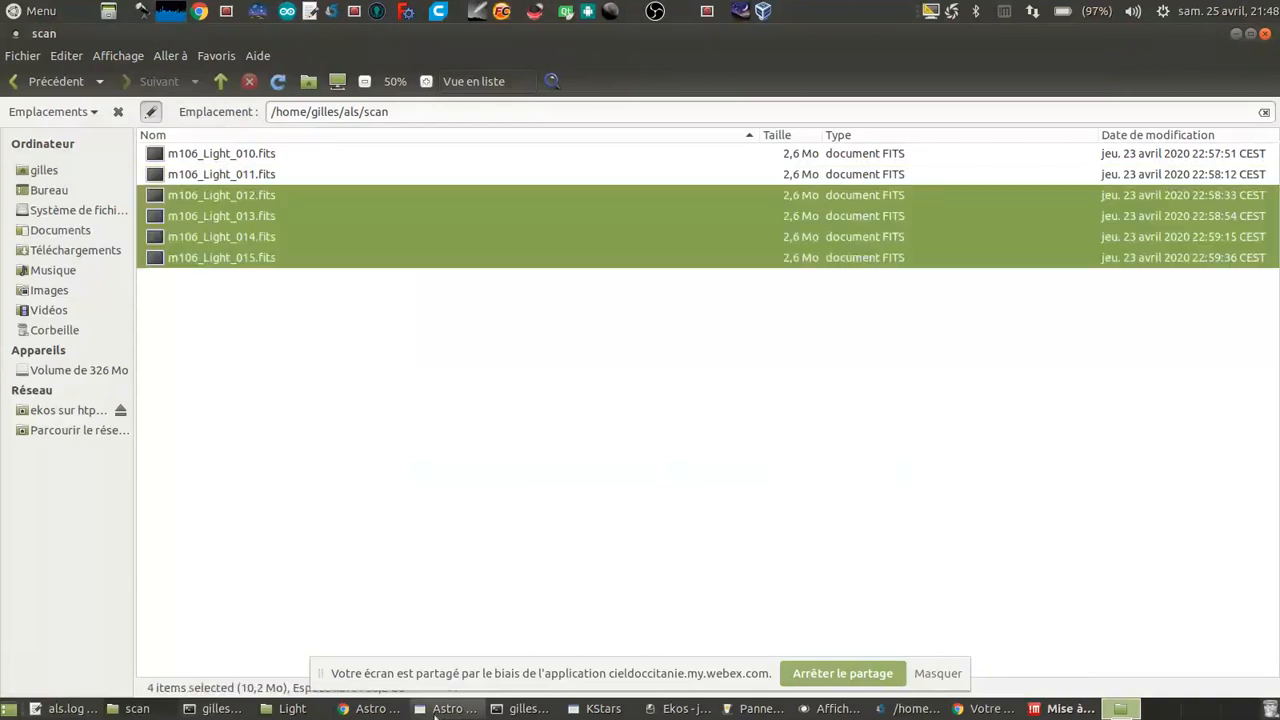
# Step: Apply a slightly lower auto stretch strength to the stack in Astro Live Stacker and view the galaxy up close
pyautogui.click(434, 716)
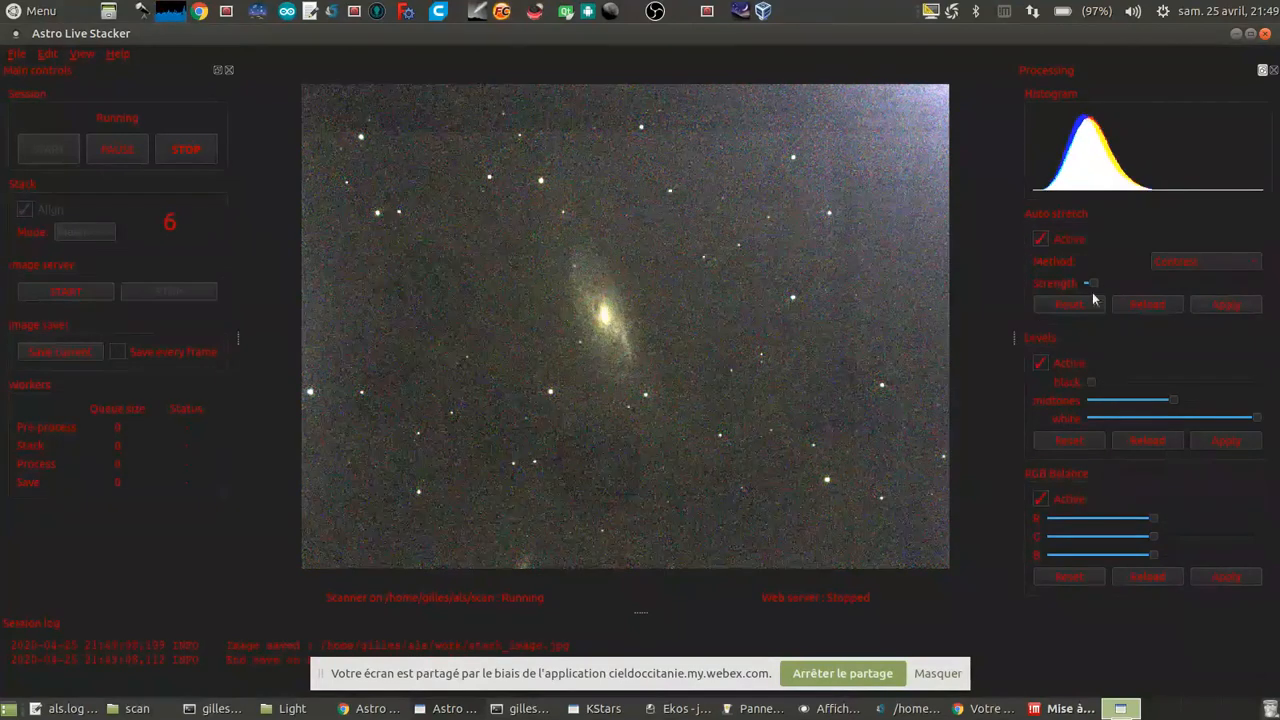
pyautogui.click(1228, 304)
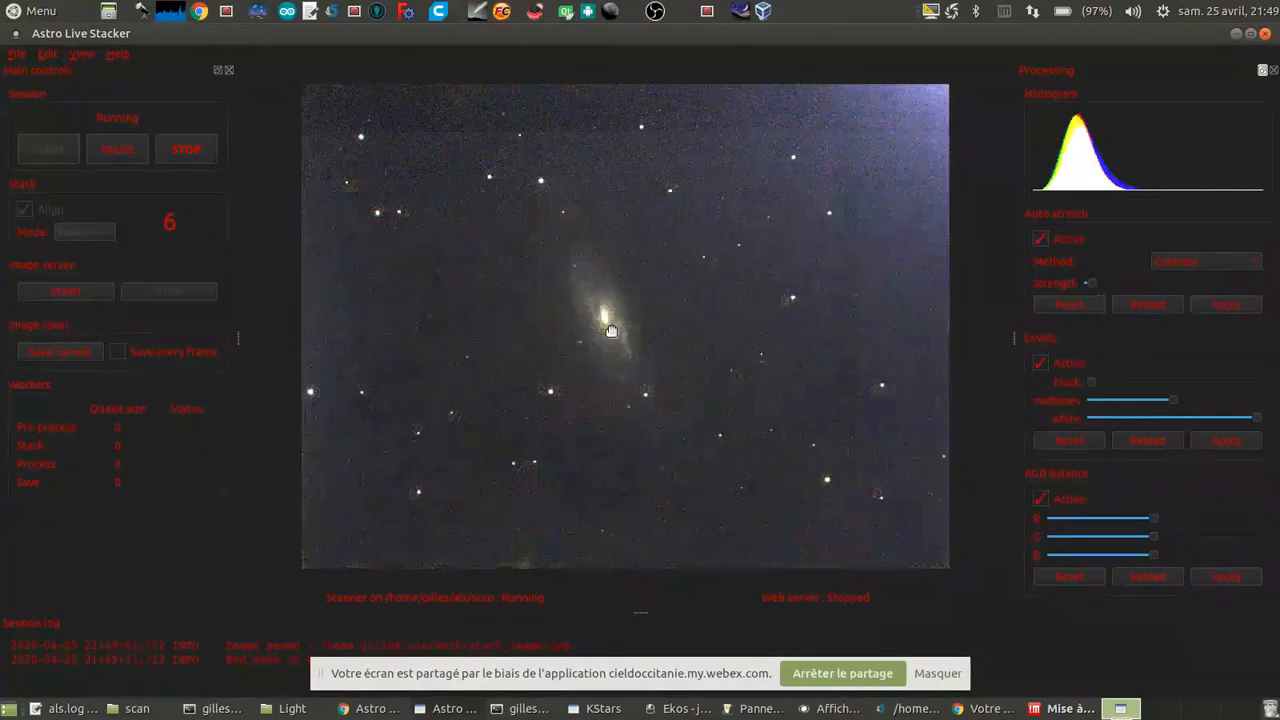
pyautogui.scroll(4, 699, 327)
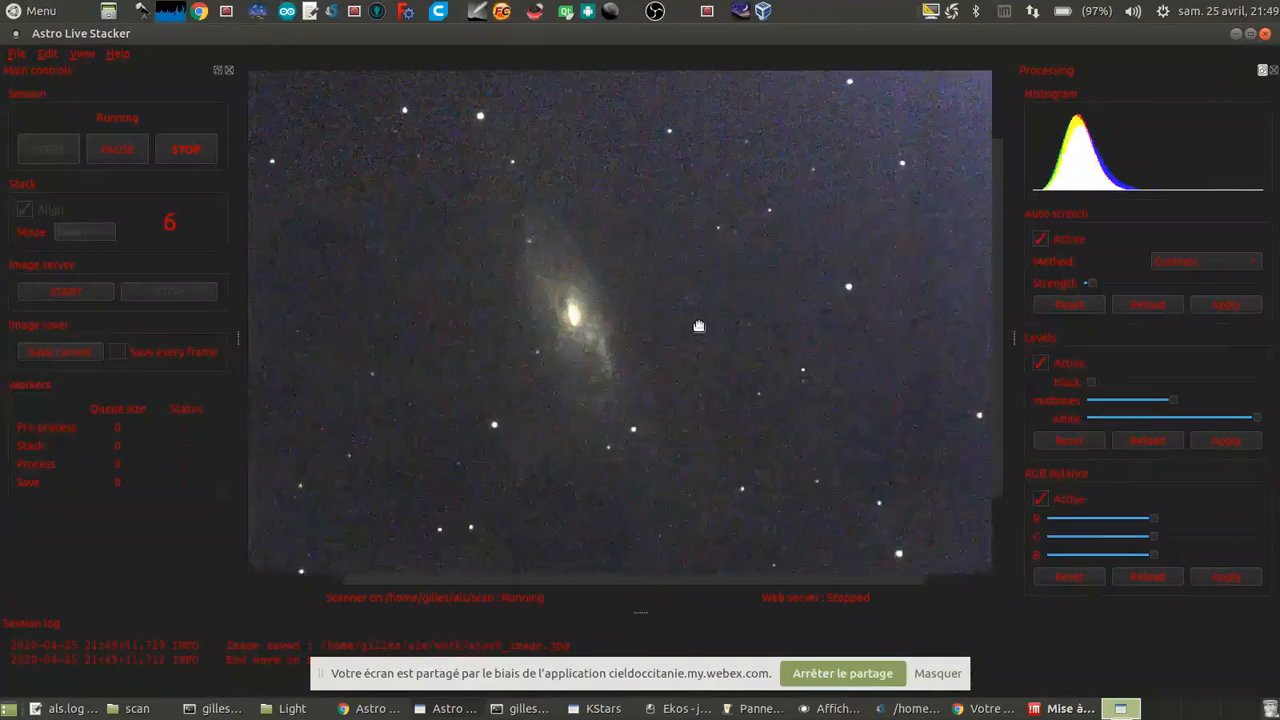
pyautogui.moveTo(677, 289); pyautogui.dragTo(690, 332)
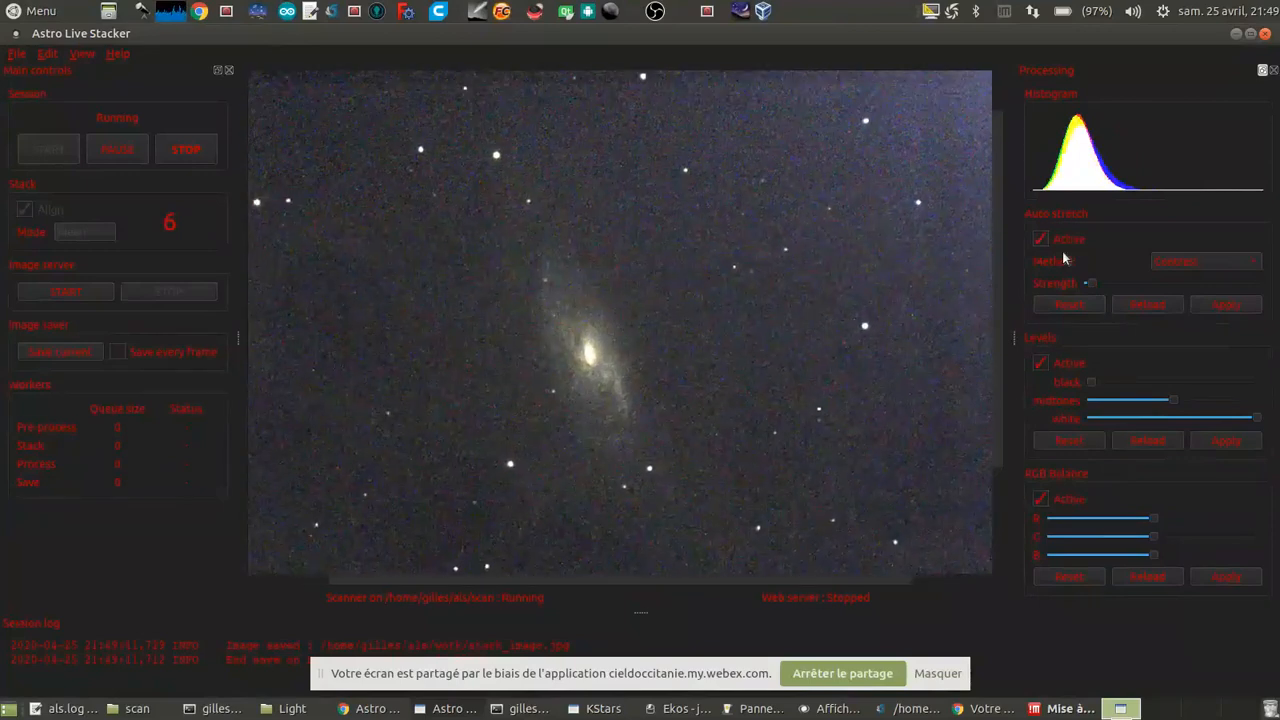
pyautogui.scroll(3, 740, 389)
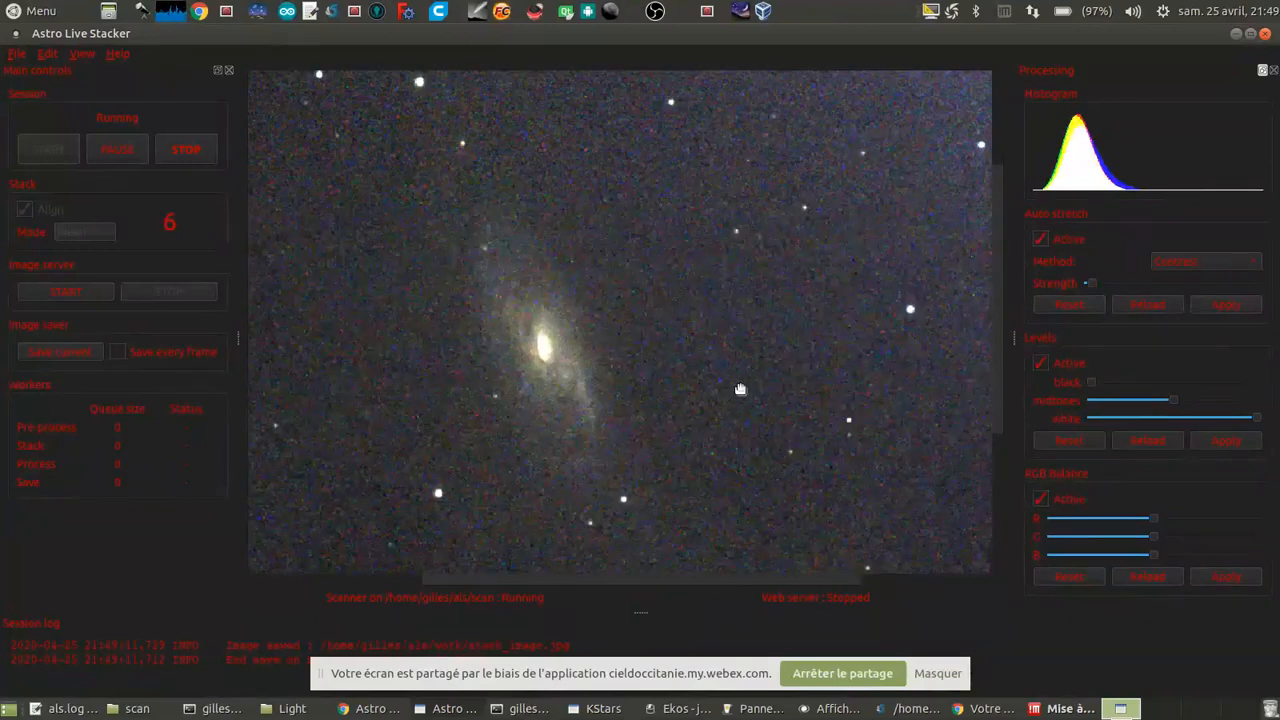
pyautogui.moveTo(612, 372); pyautogui.dragTo(695, 370)
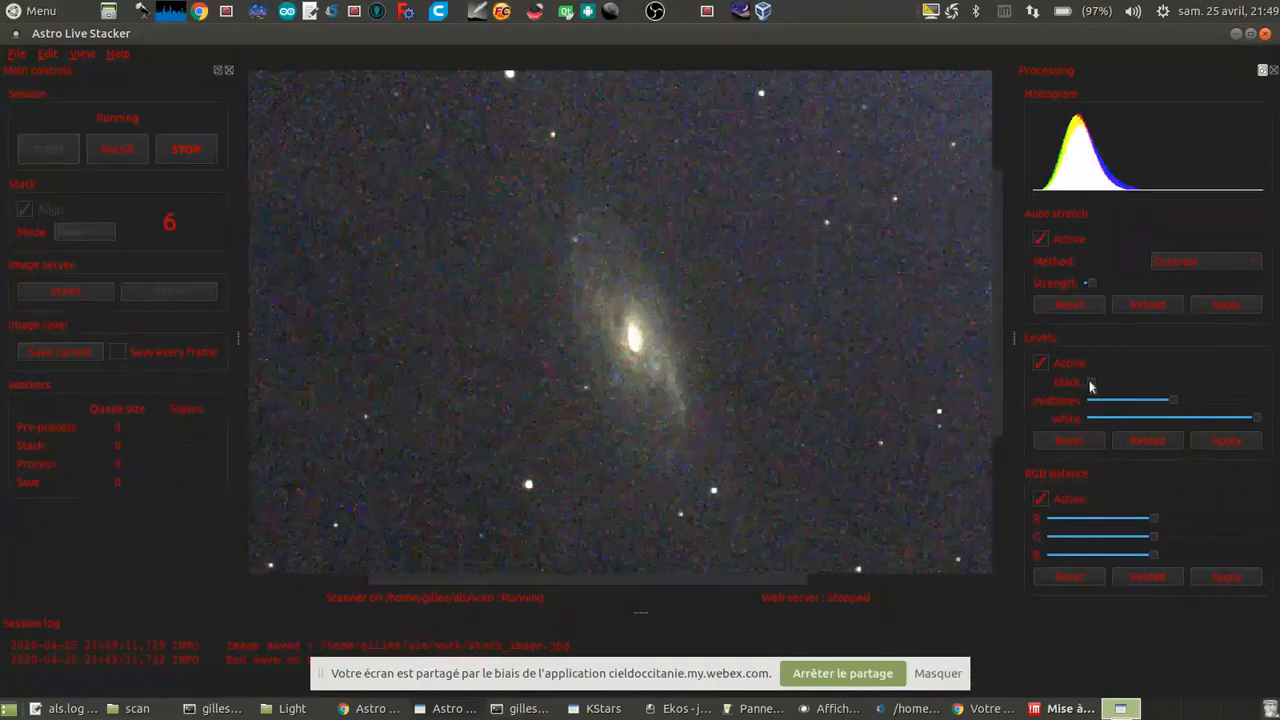
# Step: Raise the black level slightly in the Levels settings and apply it to the stacked image
pyautogui.click(1222, 440)
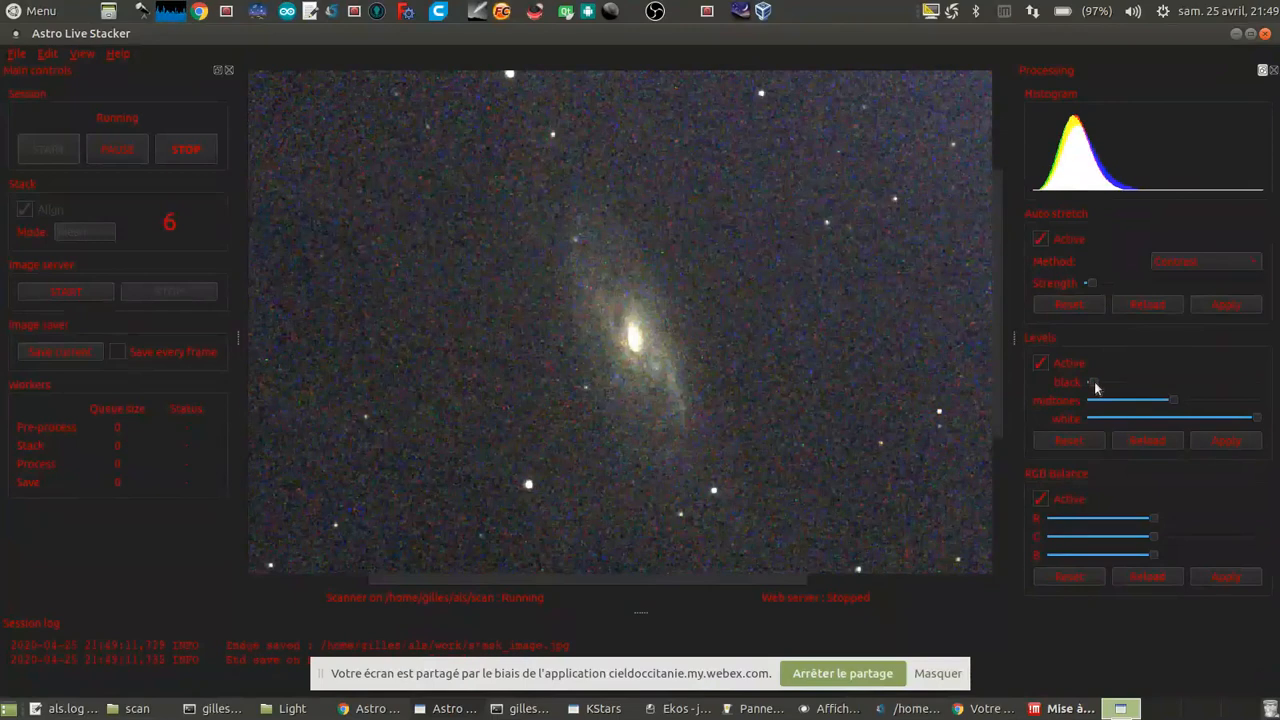
pyautogui.moveTo(1093, 387); pyautogui.dragTo(1101, 386)
pyautogui.click(1233, 442)
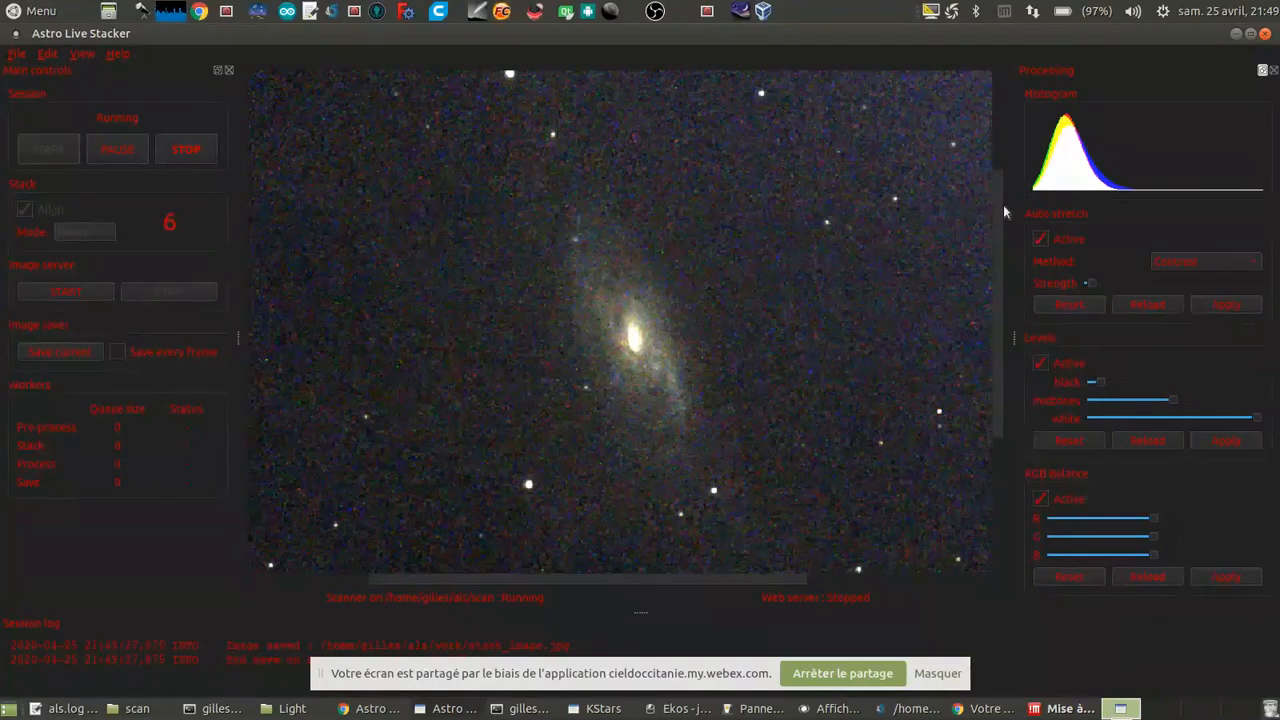
pyautogui.moveTo(997, 231)
pyautogui.mouseDown()
pyautogui.moveTo(984, 154)
pyautogui.moveTo(987, 241)
pyautogui.mouseUp()
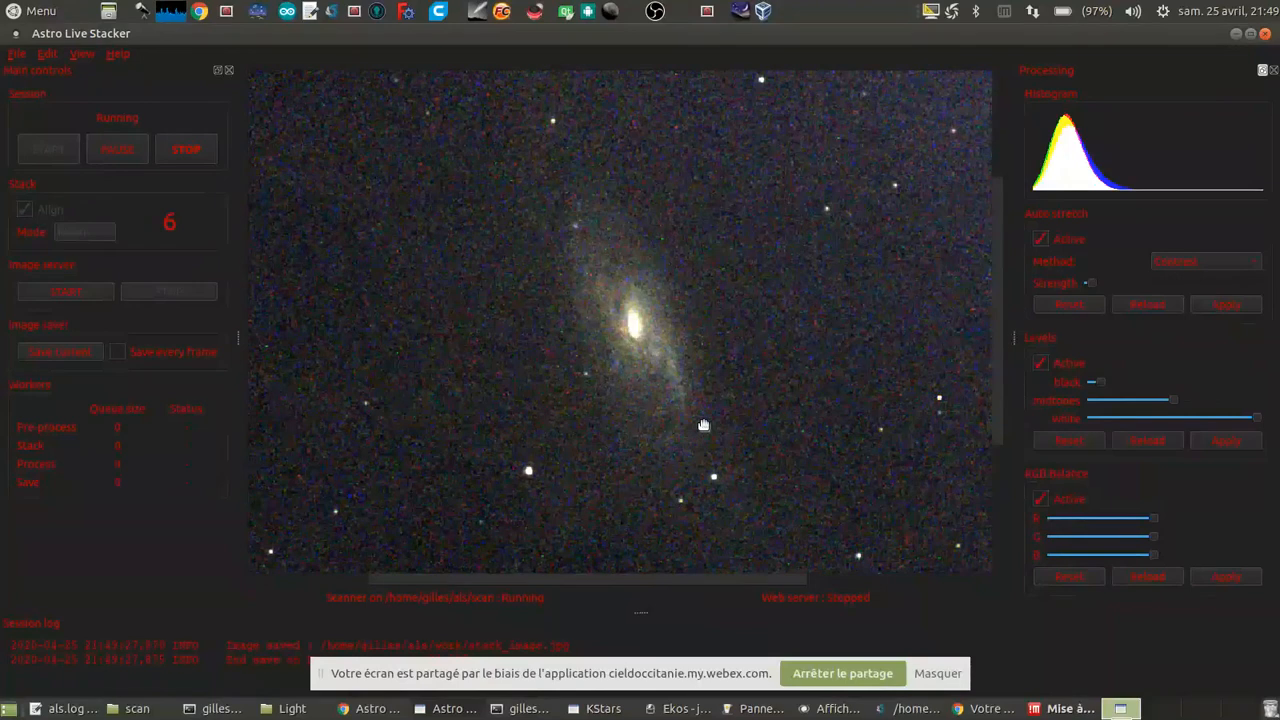
# Step: Copy the frames m106_Light_016.fits to m106_Light_028.fits from the Light folder into the scan folder
pyautogui.click(288, 708)
pyautogui.click(388, 466)
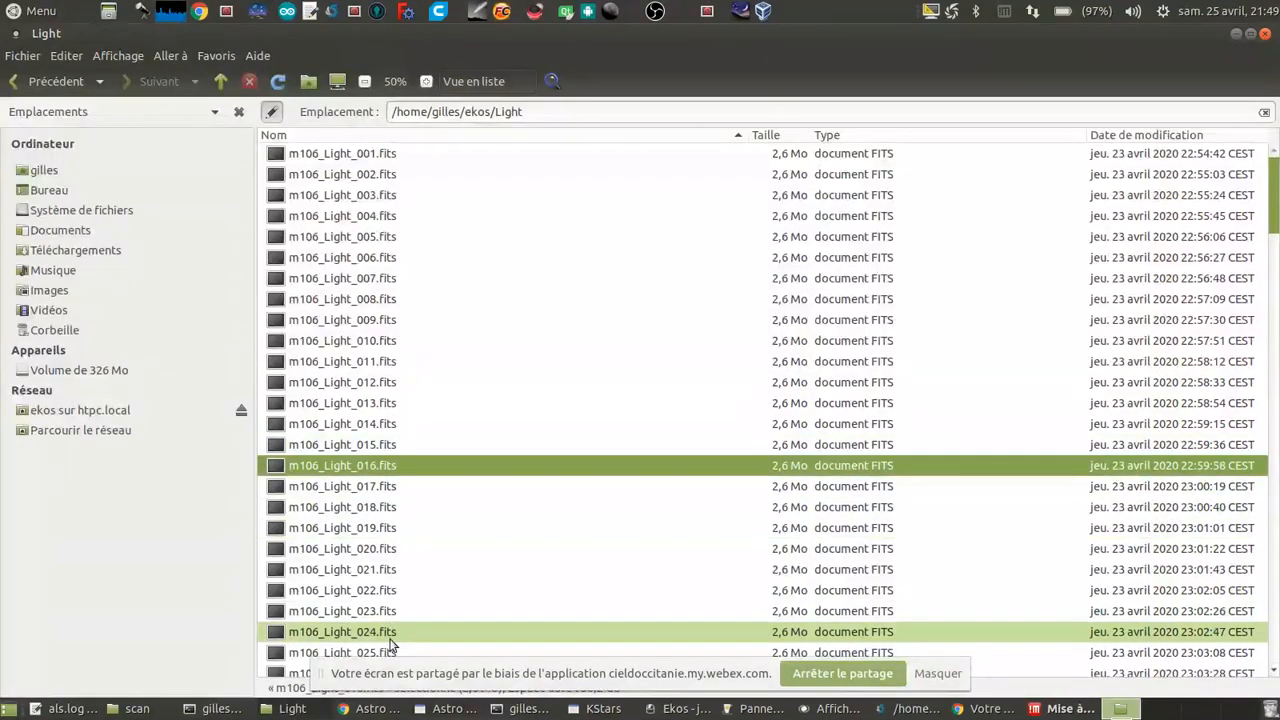
pyautogui.scroll(-3, 390, 610)
pyautogui.keyDown('shift'); pyautogui.click(394, 590); pyautogui.keyUp('shift')
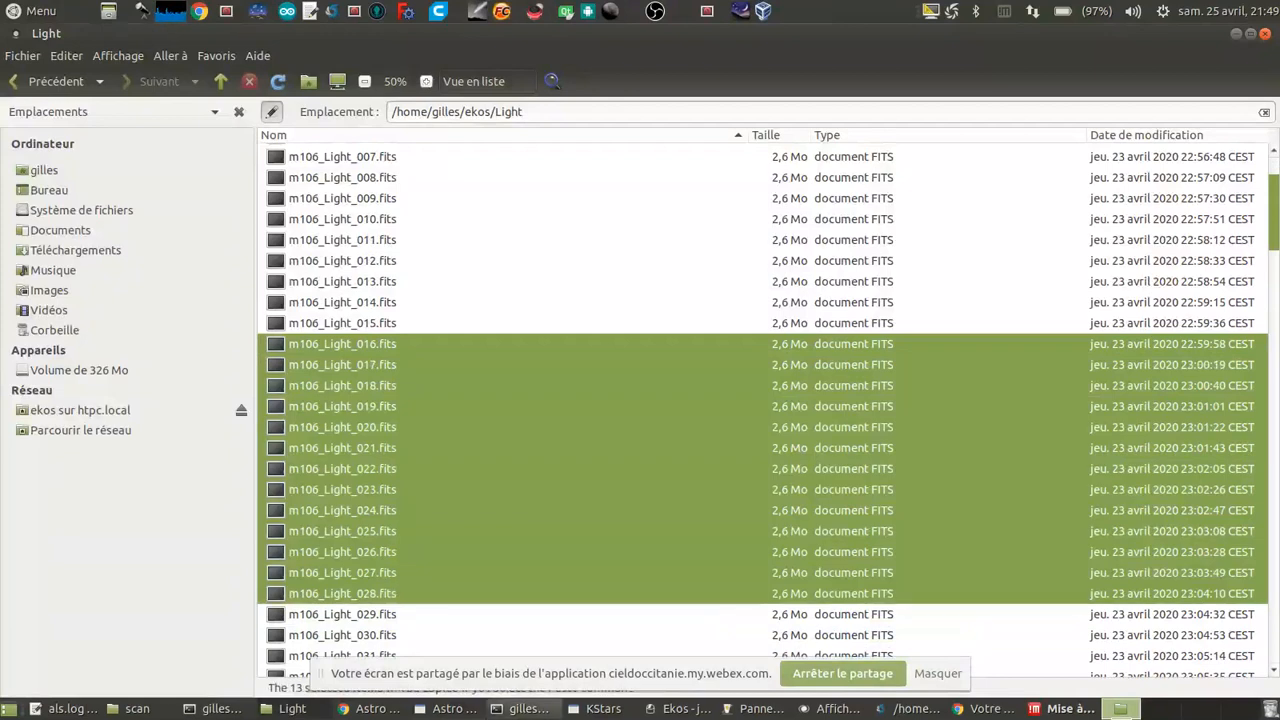
pyautogui.click(130, 708)
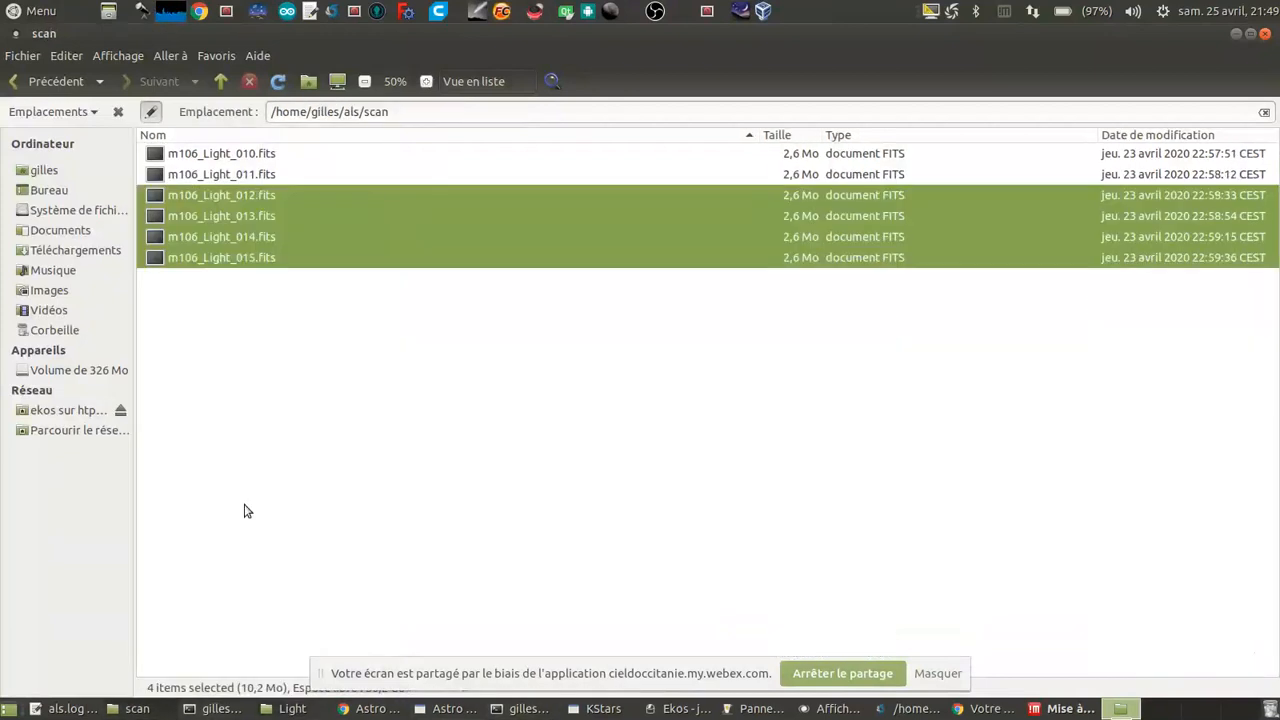
pyautogui.hotkey('ctrl', 'v')
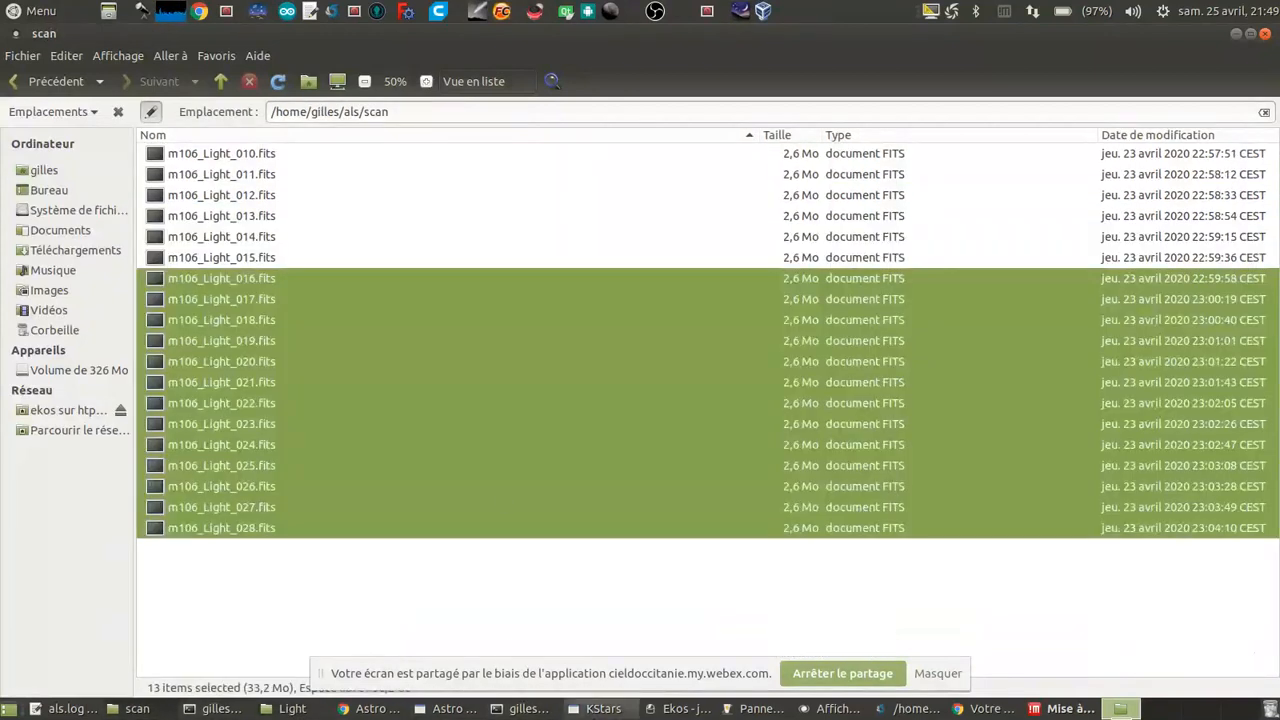
# Step: Inspect the updated stack in Astro Live Stacker and slightly reduce the blue channel in the RGB balance
pyautogui.click(455, 708)
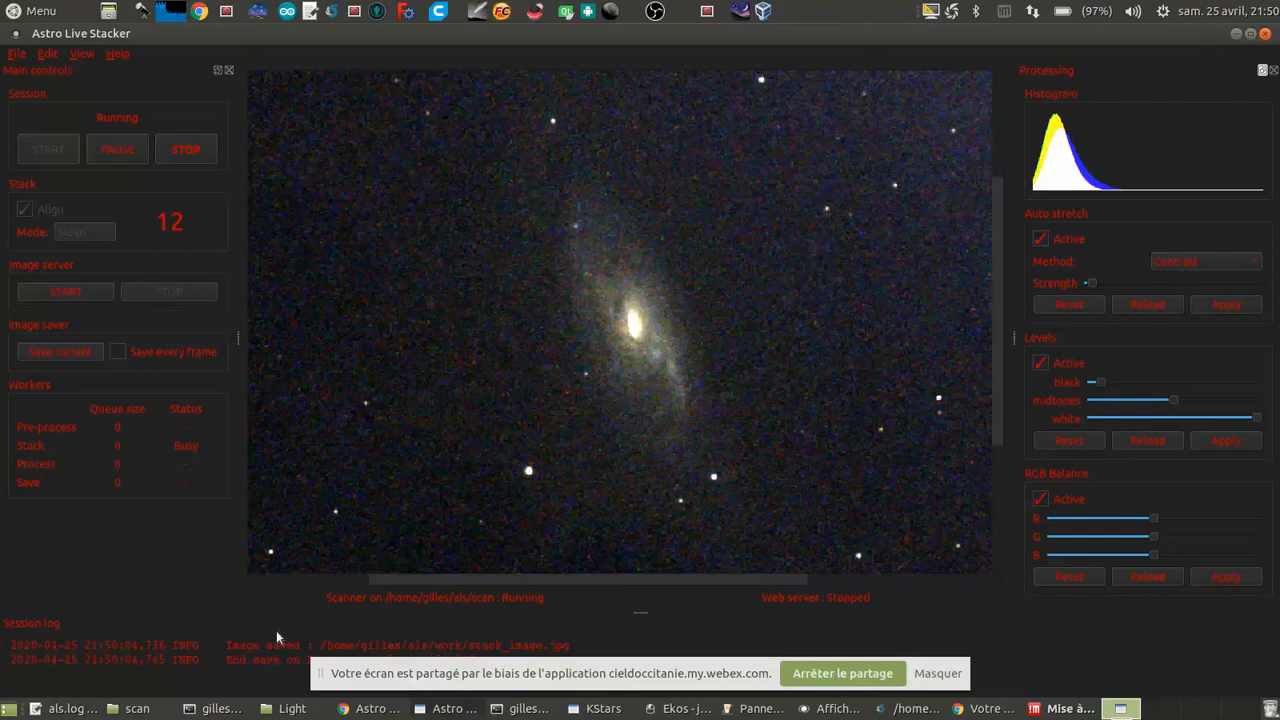
pyautogui.click(244, 660)
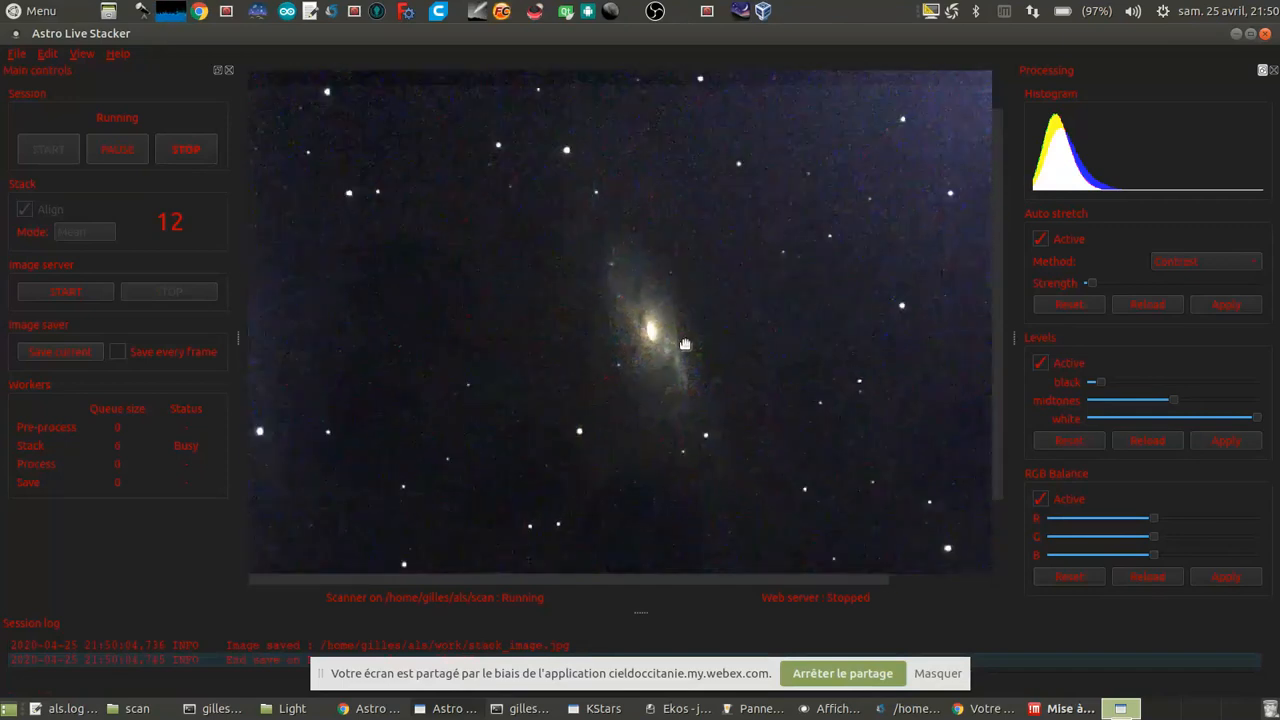
pyautogui.scroll(1, 678, 350)
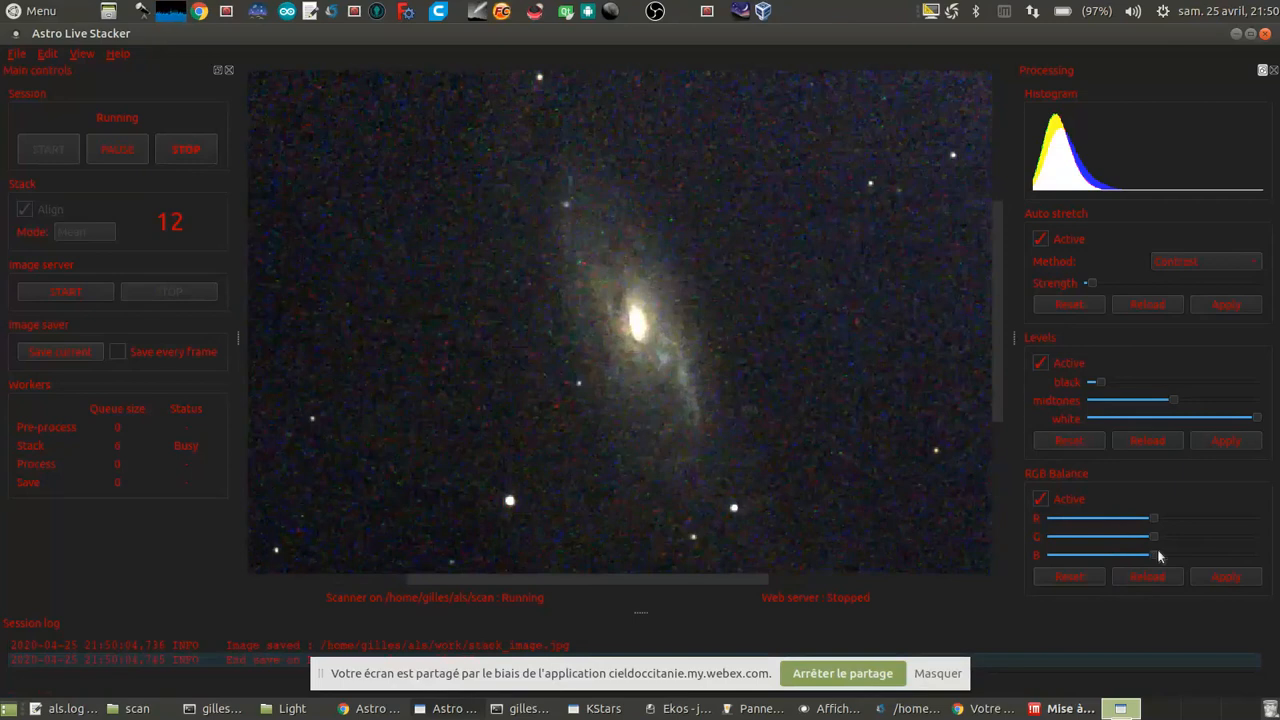
pyautogui.moveTo(1154, 562); pyautogui.dragTo(1146, 562)
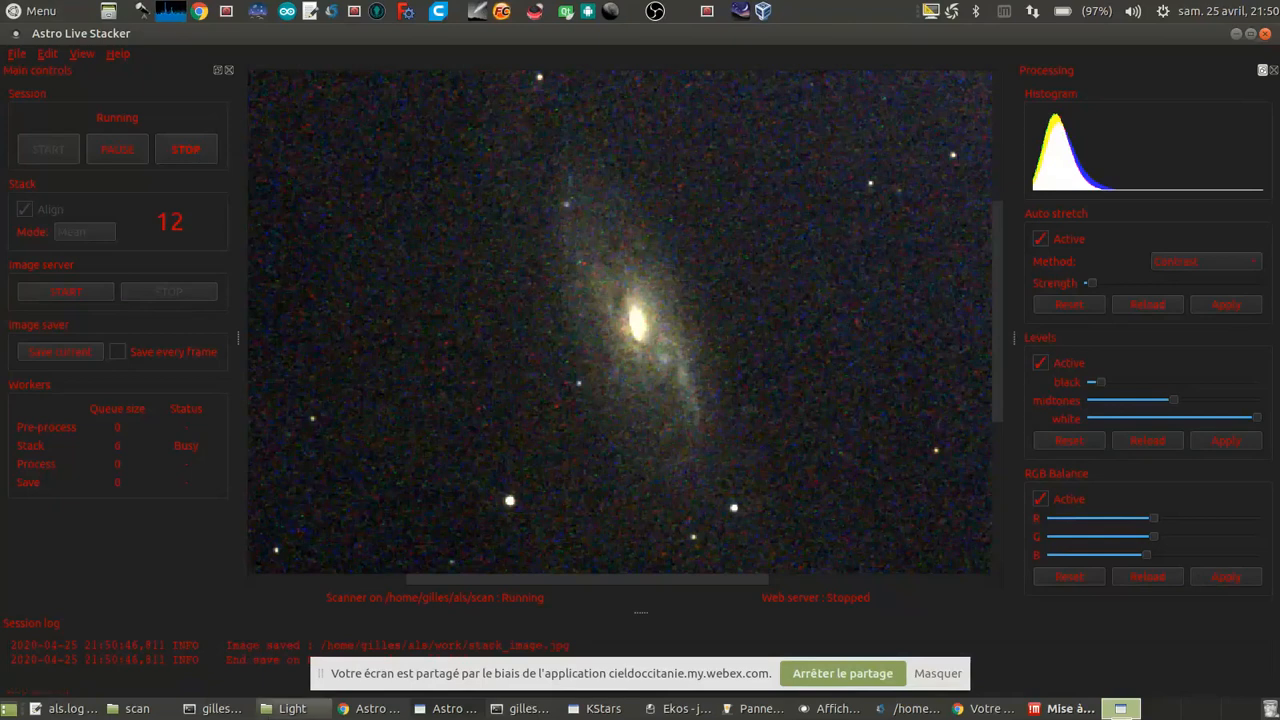
# Step: Stop the current stacking session, confirming the stop, and close Astro Live Stacker
pyautogui.click(197, 160)
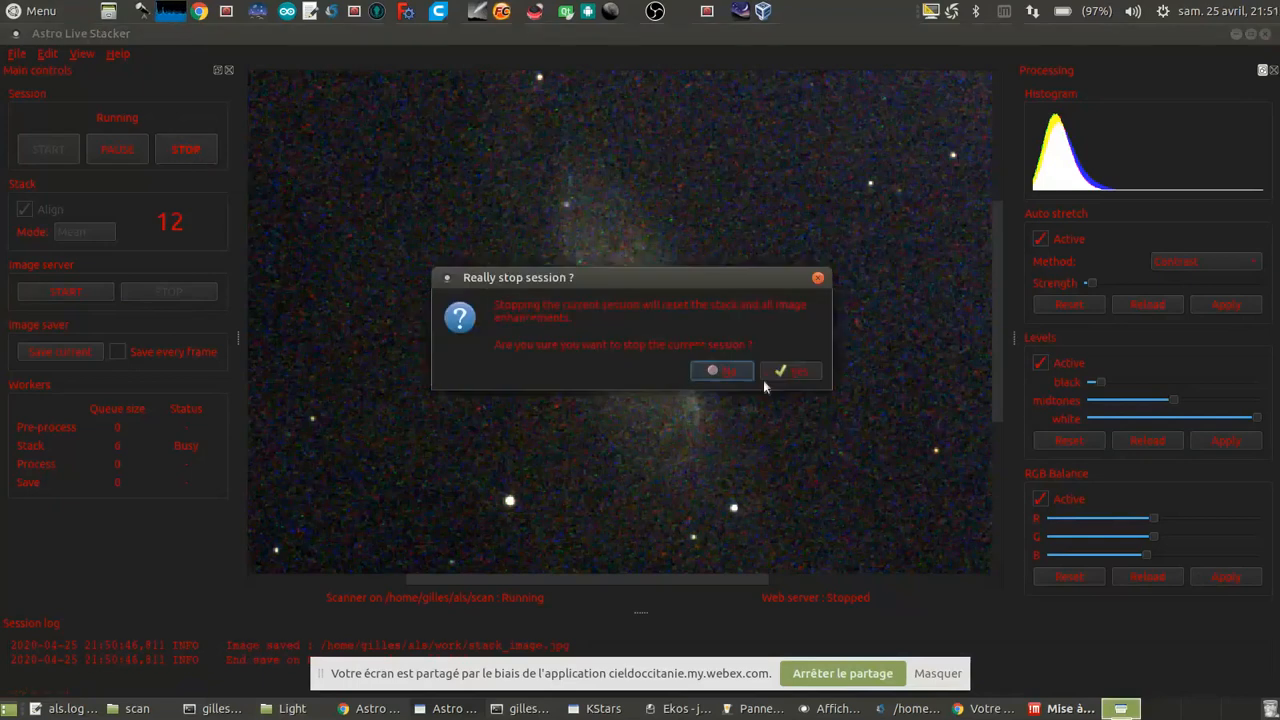
pyautogui.click(793, 372)
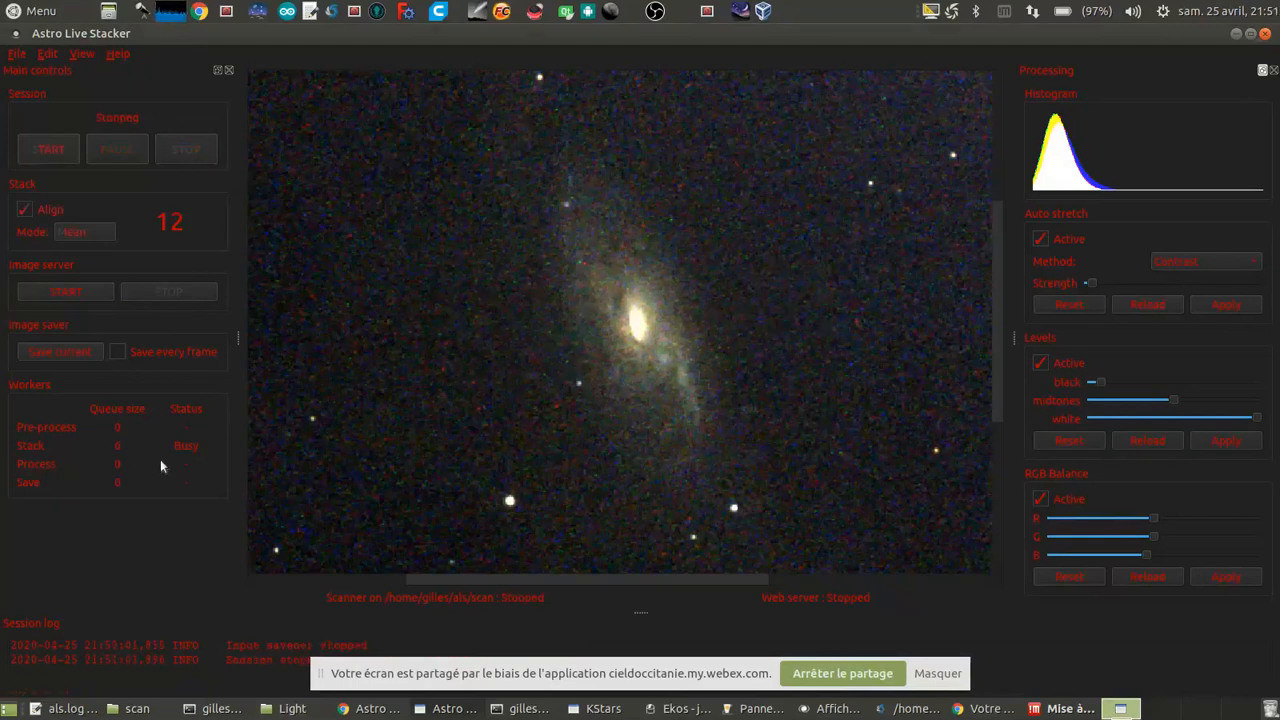
pyautogui.click(1264, 34)
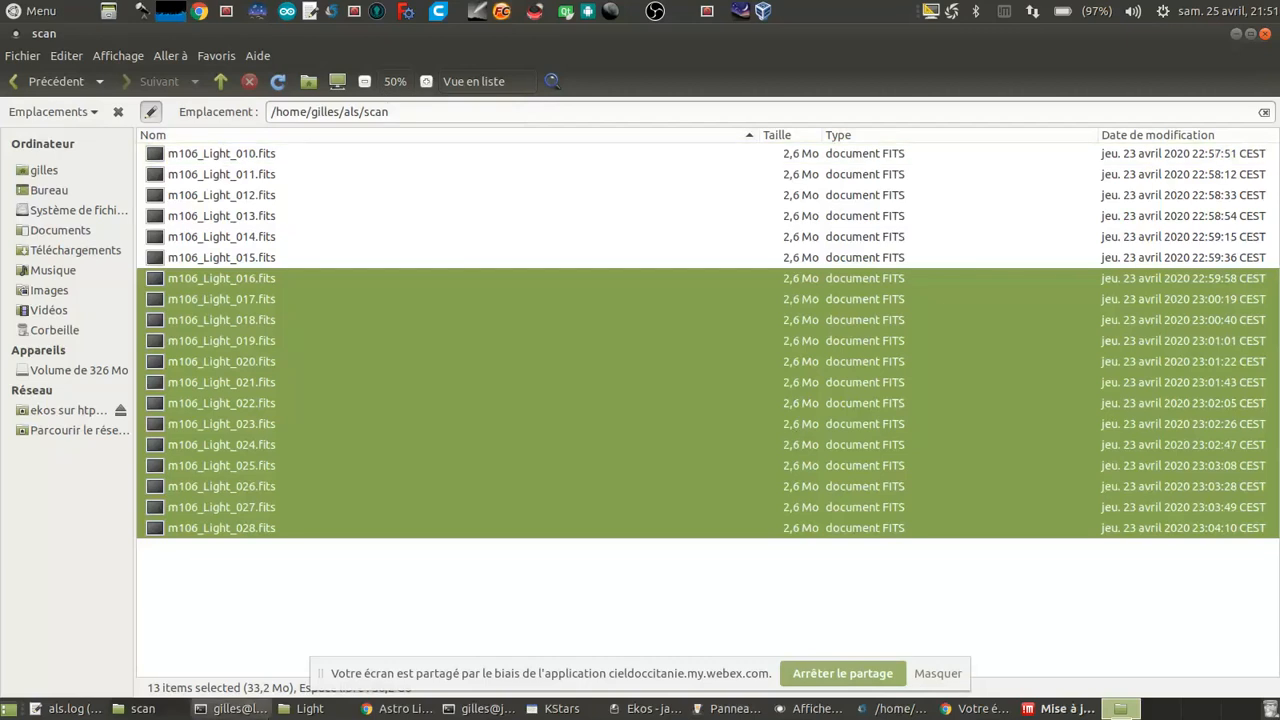
# Step: Interrupt the hanging process in the local ~/als terminal and relaunch Astro Live Stacker with the command als
pyautogui.click(238, 709)
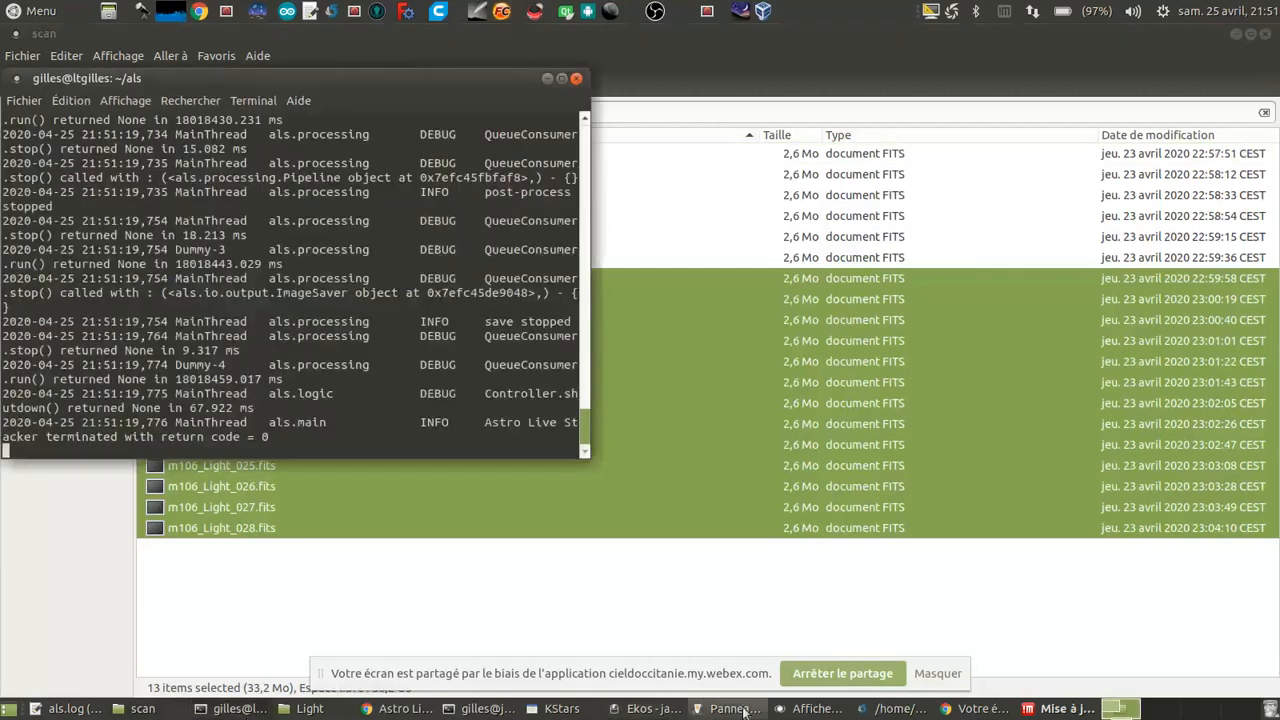
pyautogui.click(488, 709)
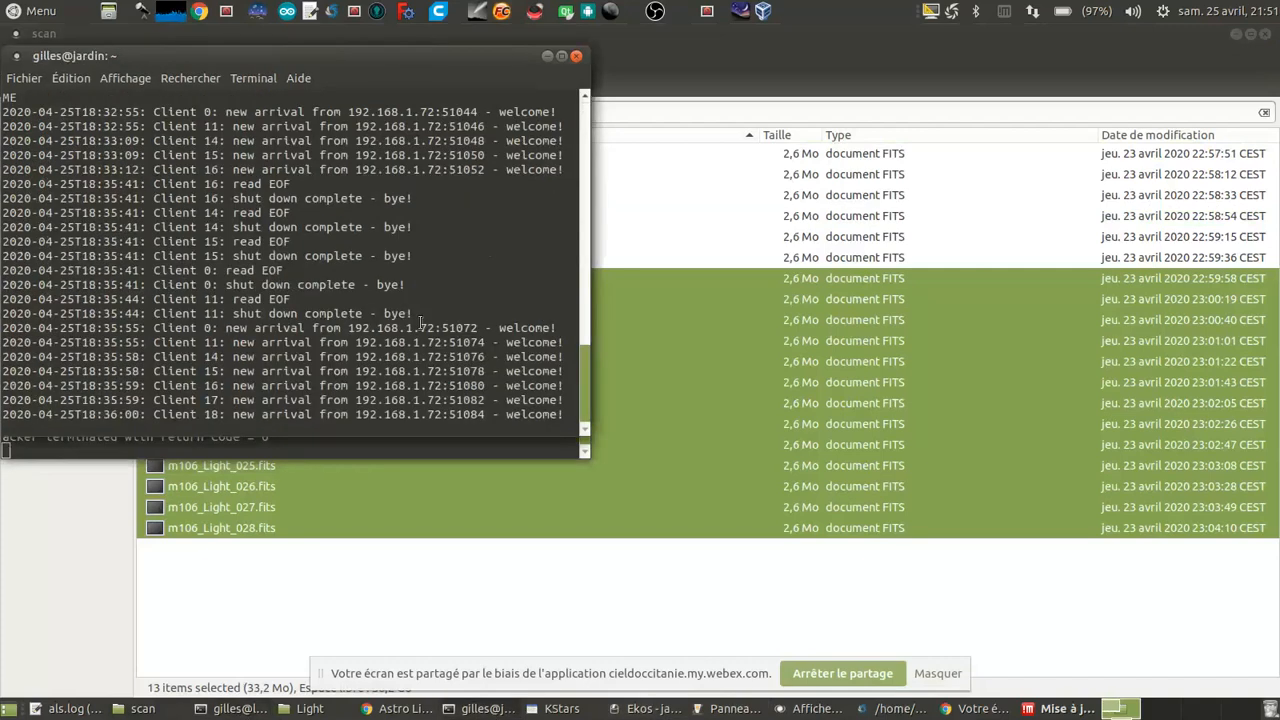
pyautogui.click(201, 710)
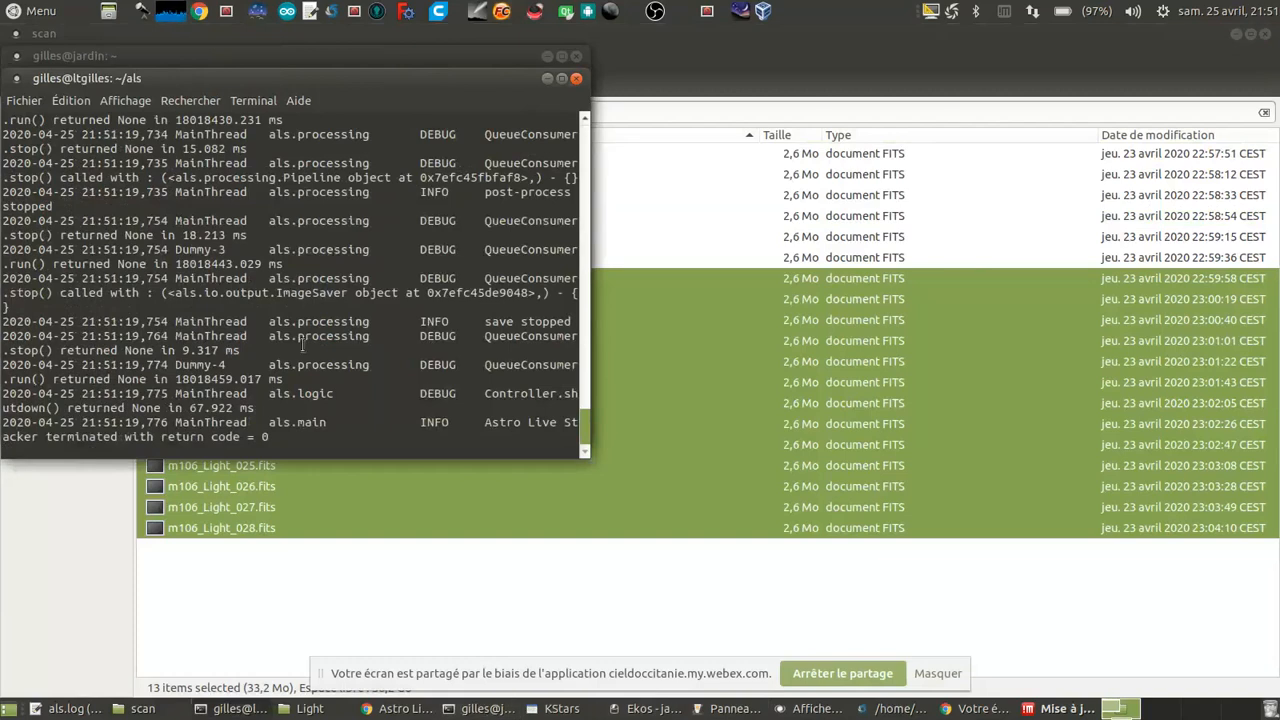
pyautogui.hotkey('ctrl', 'c')
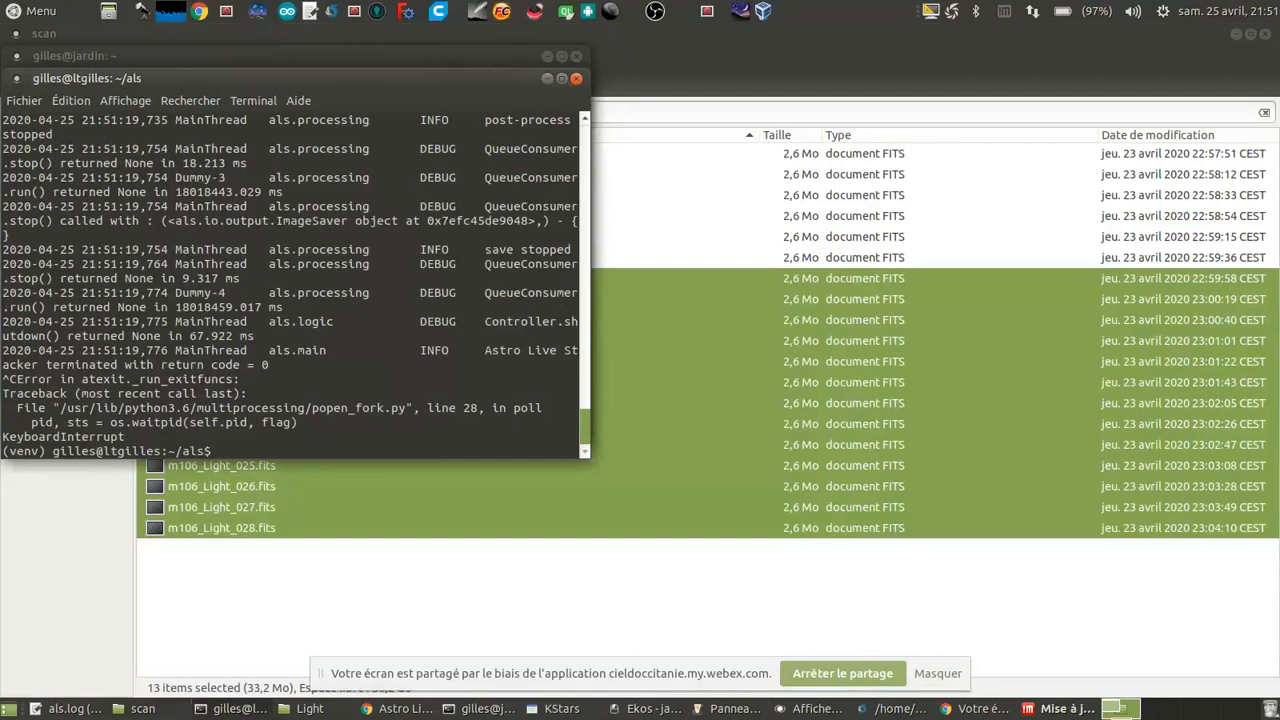
pyautogui.write('als')
pyautogui.press('Return')
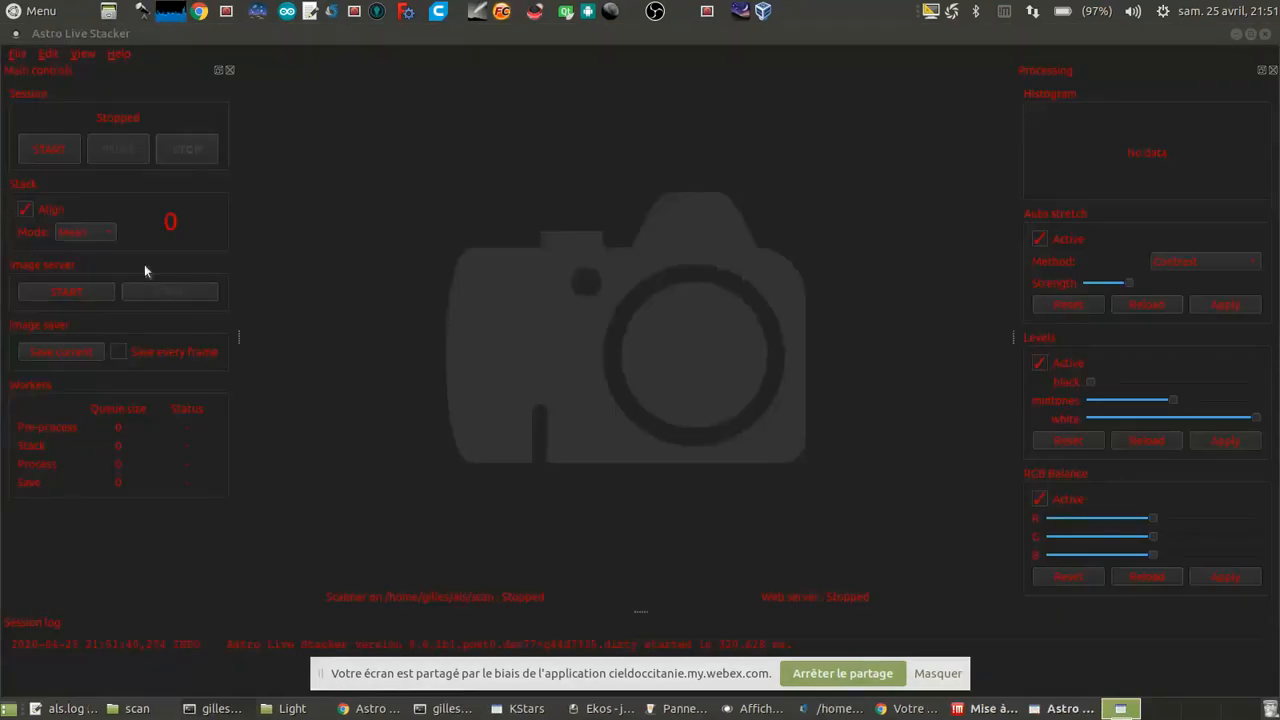
# Step: Review the Astro Live Stacker preferences, accept them as they are, and start a new stacking session
pyautogui.click(55, 55)
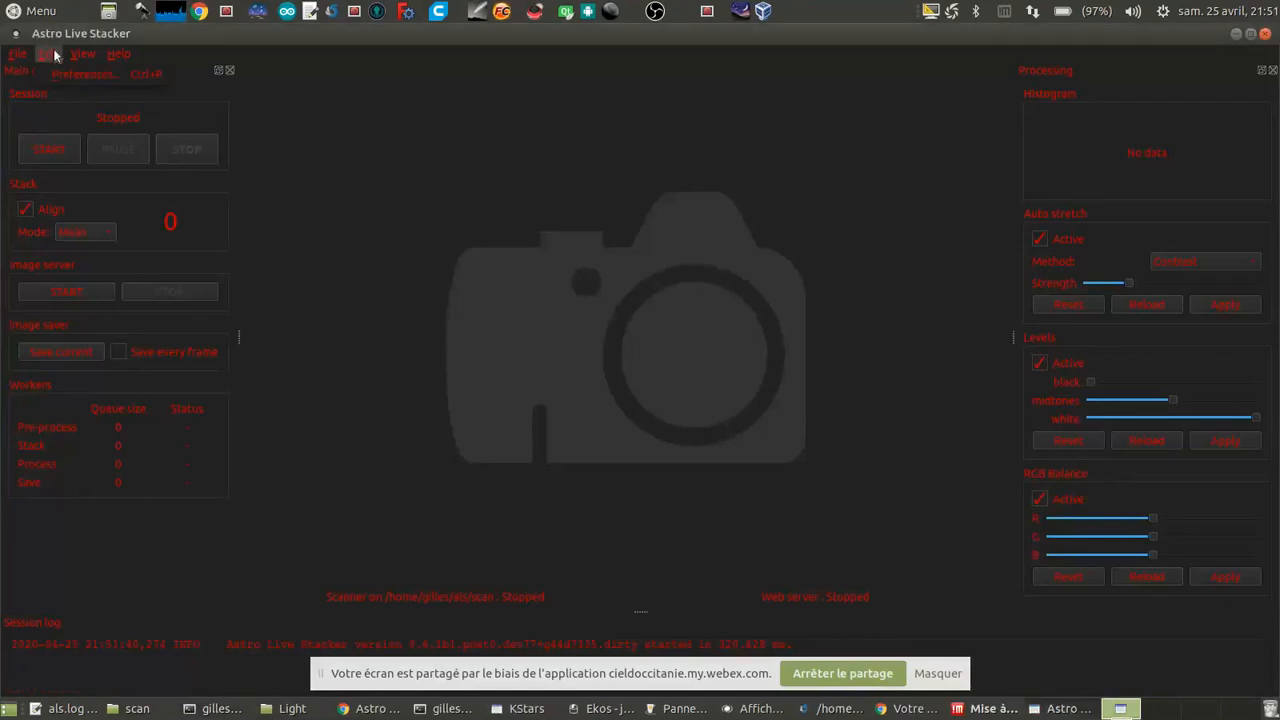
pyautogui.click(76, 76)
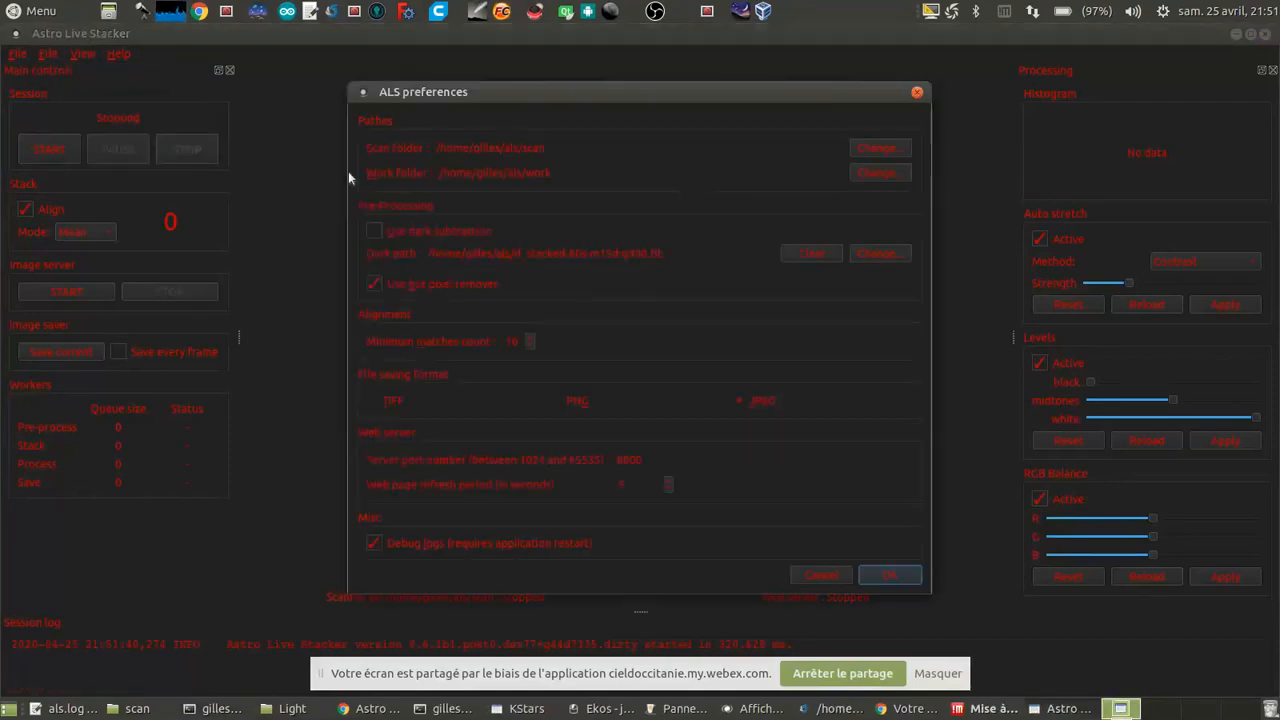
pyautogui.click(889, 576)
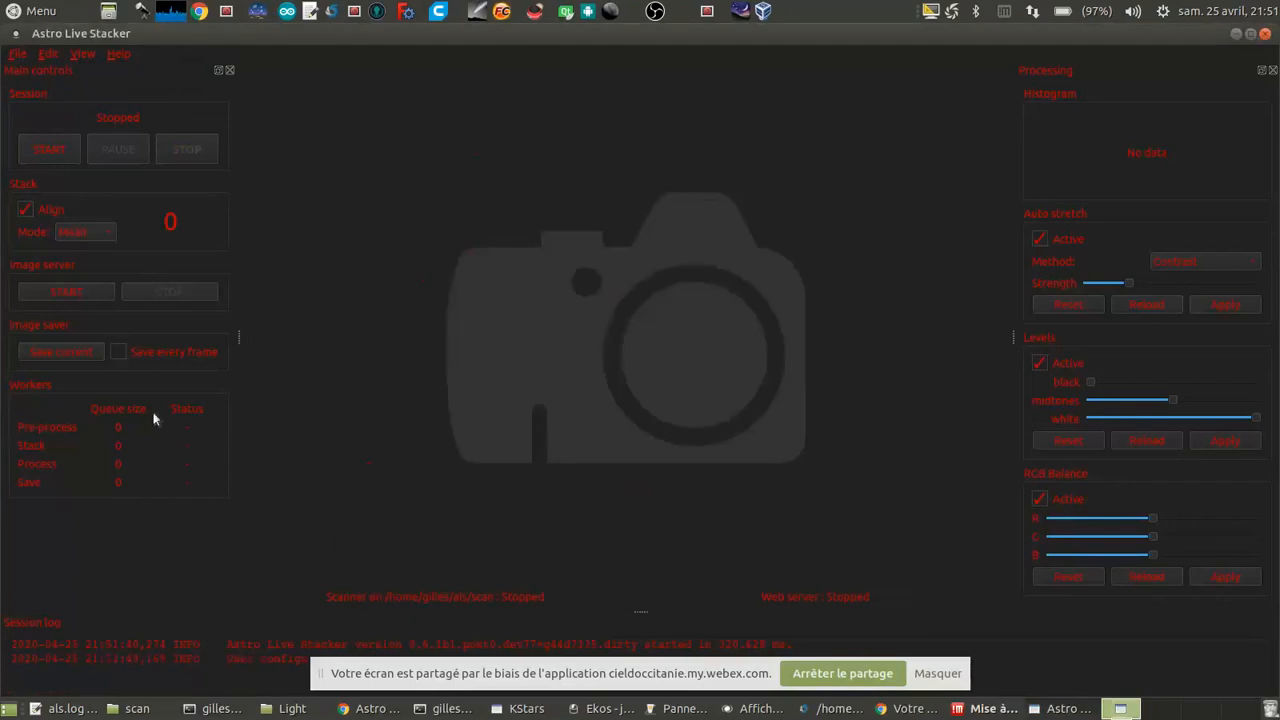
pyautogui.click(45, 151)
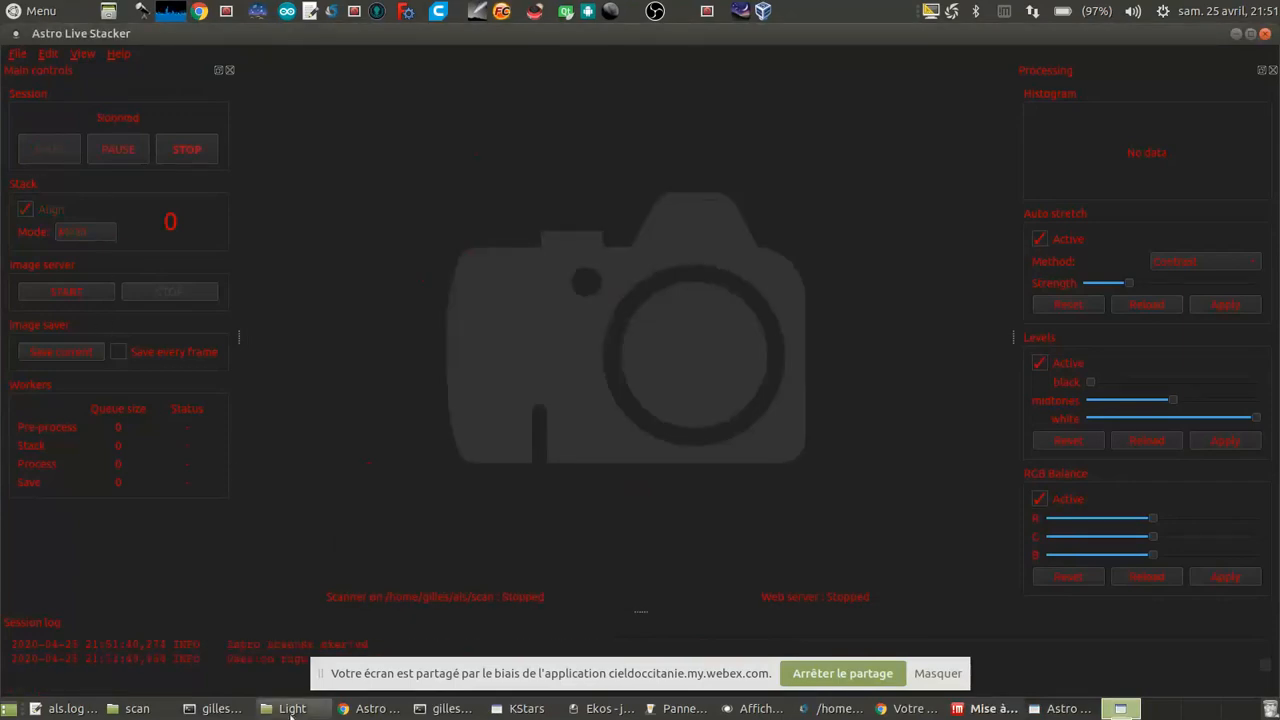
# Step: Copy m106_Light_014.fits to m106_Light_017.fits from the Light folder into the scan folder, replacing all existing copies, and view the stack in Astro Live Stacker
pyautogui.click(291, 710)
pyautogui.click(376, 428)
pyautogui.click(364, 304)
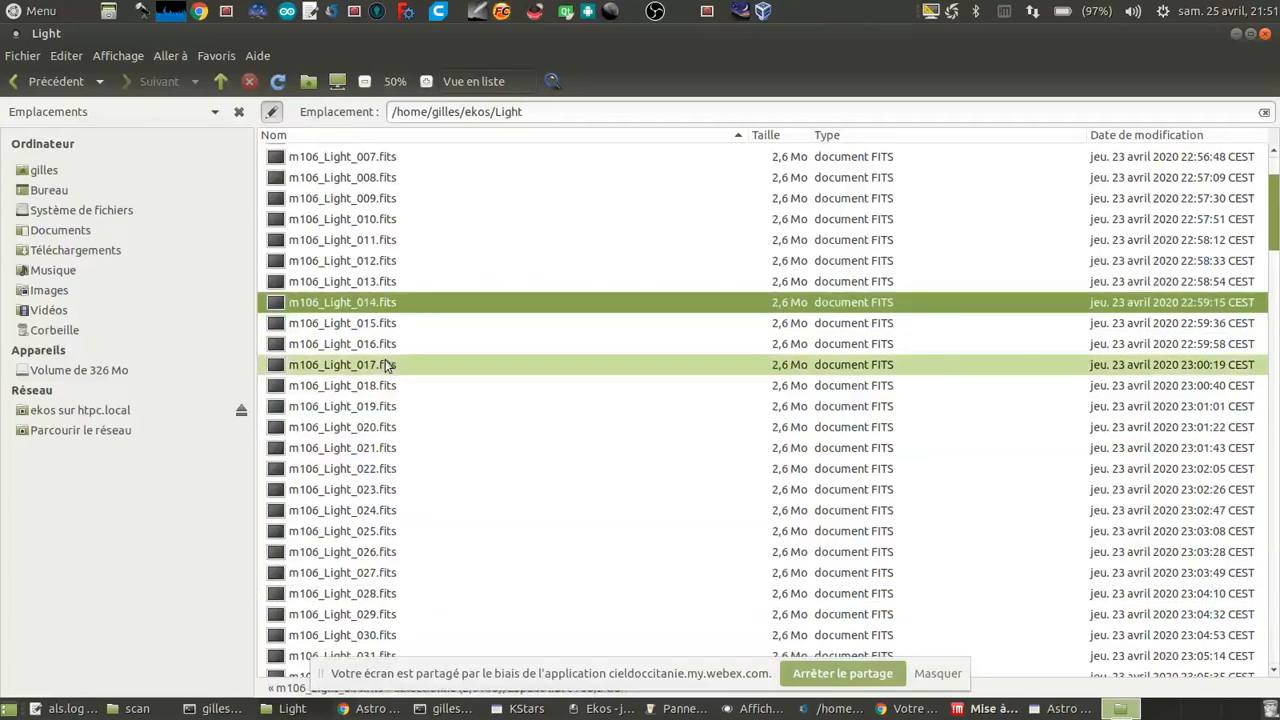
pyautogui.keyDown('shift'); pyautogui.click(384, 364); pyautogui.keyUp('shift')
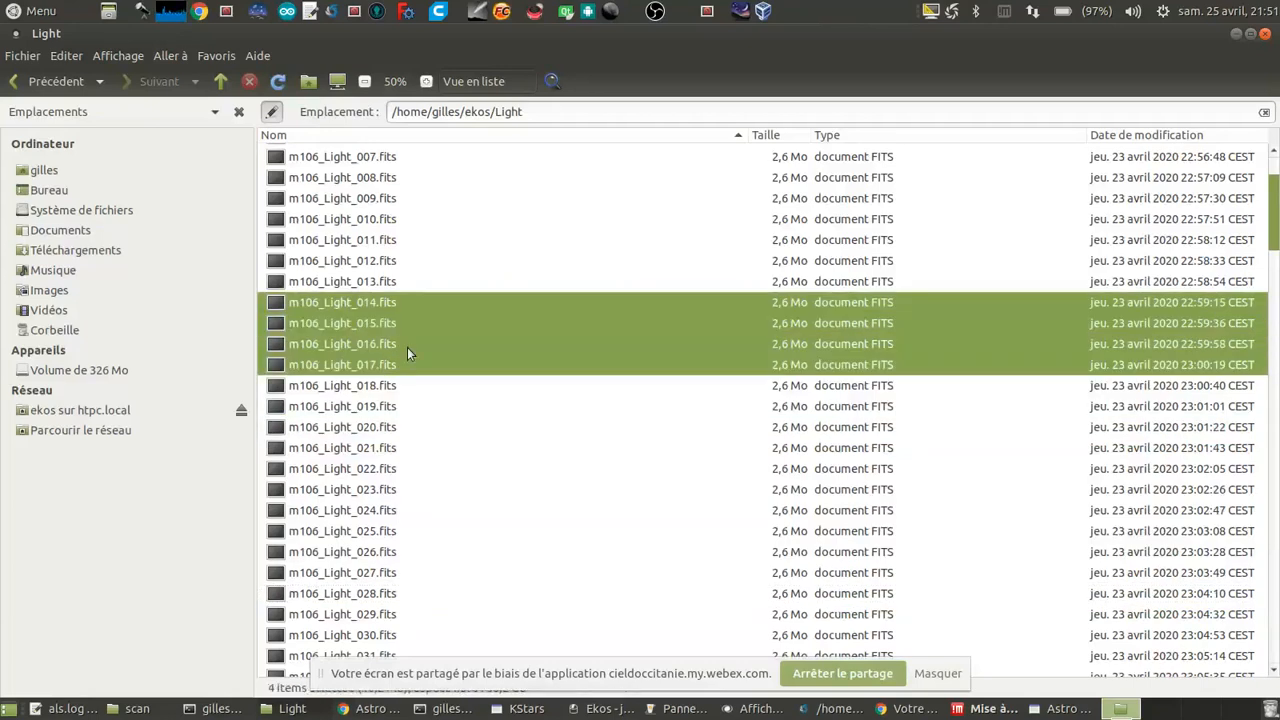
pyautogui.click(137, 708)
pyautogui.click(380, 553)
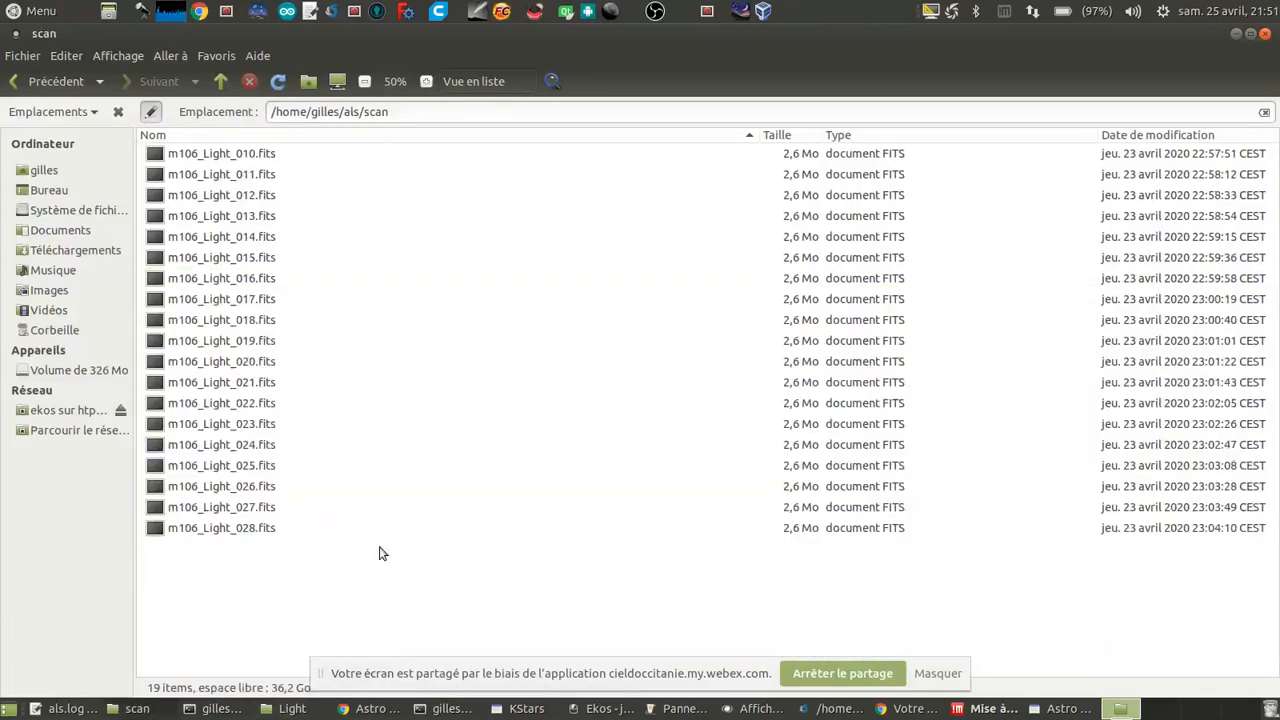
pyautogui.hotkey('ctrl', 'v')
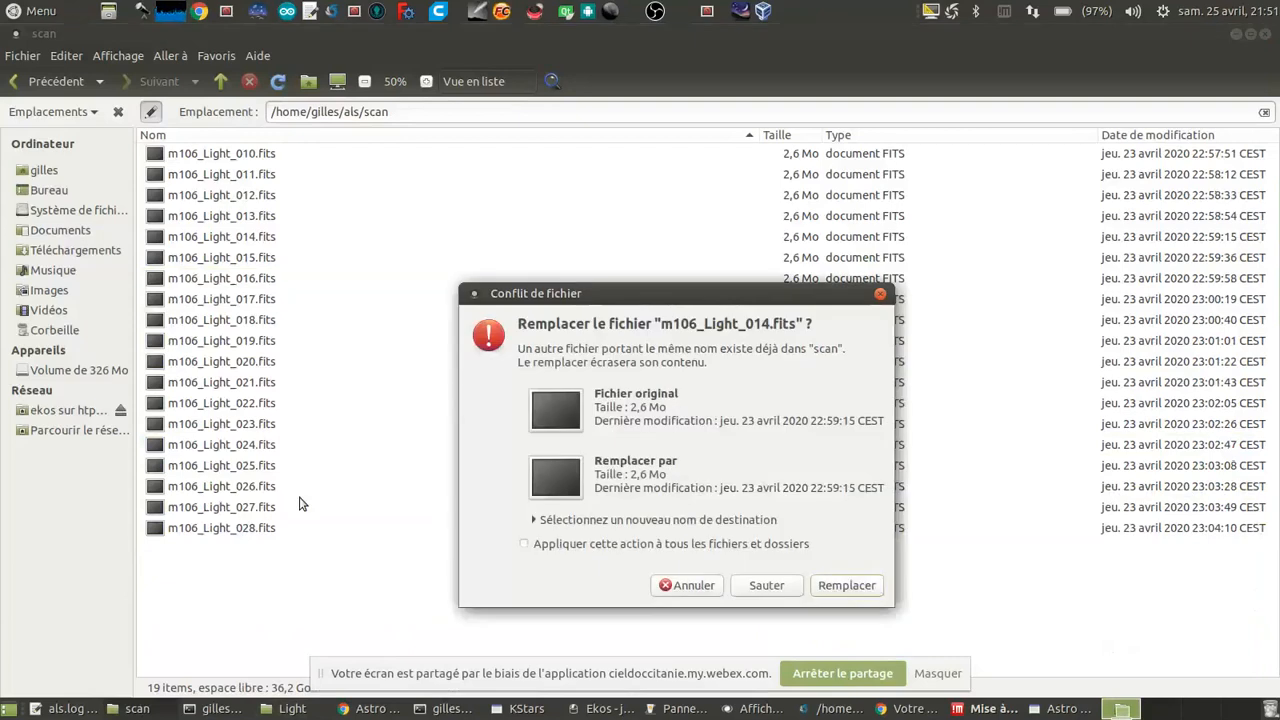
pyautogui.click(668, 548)
pyautogui.click(847, 585)
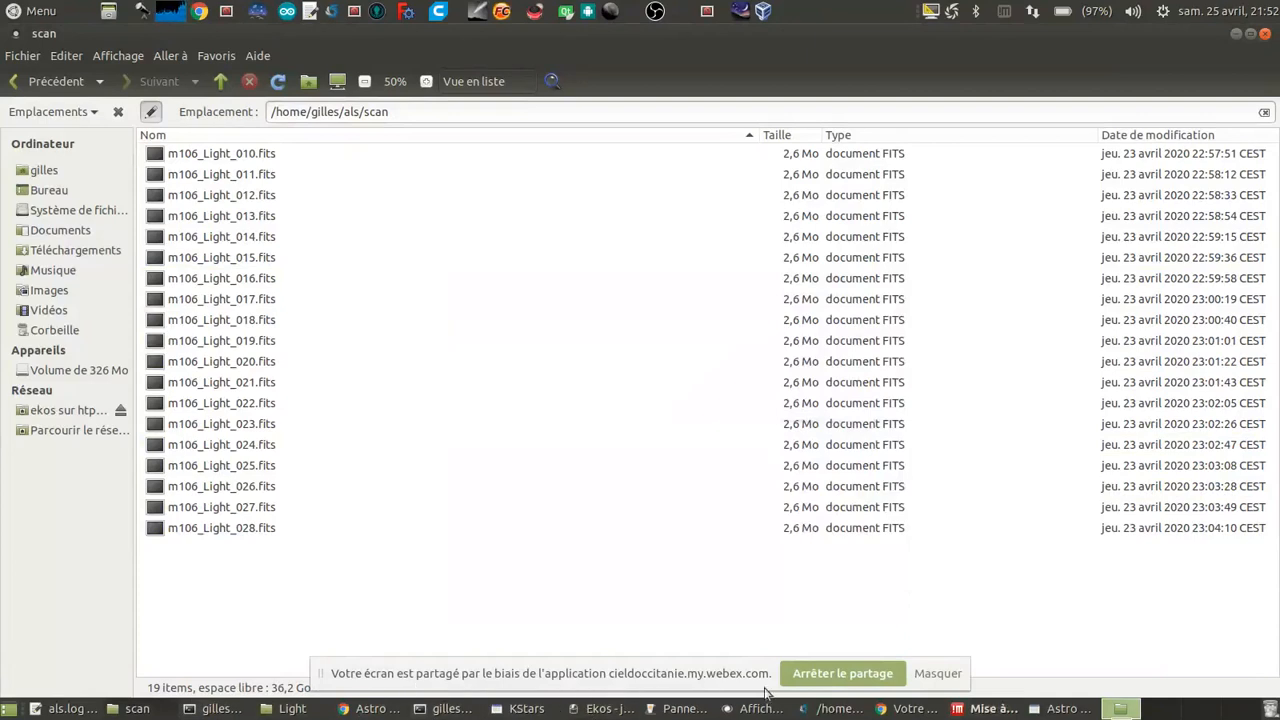
pyautogui.click(1056, 711)
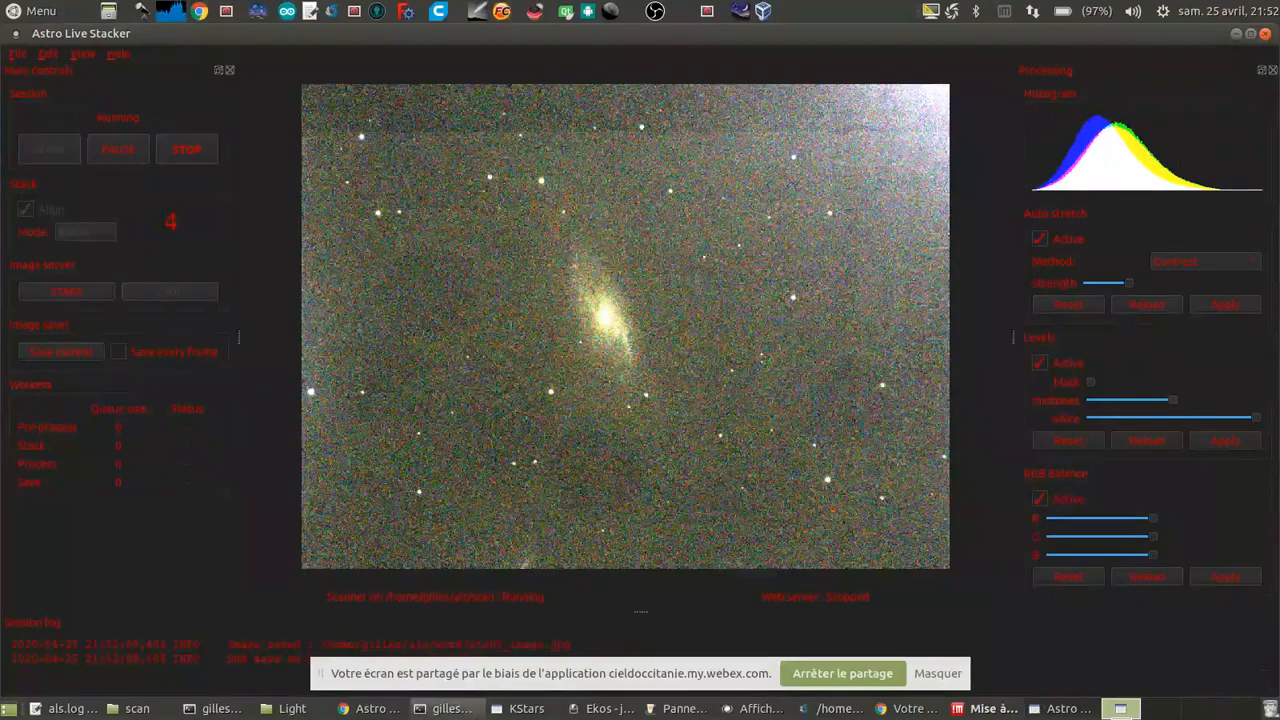
# Step: Copy m106_Light_018.fits to m106_Light_022.fits from the Light folder into the scan folder, replacing all existing copies, and view the stack in Astro Live Stacker
pyautogui.click(292, 708)
pyautogui.click(381, 388)
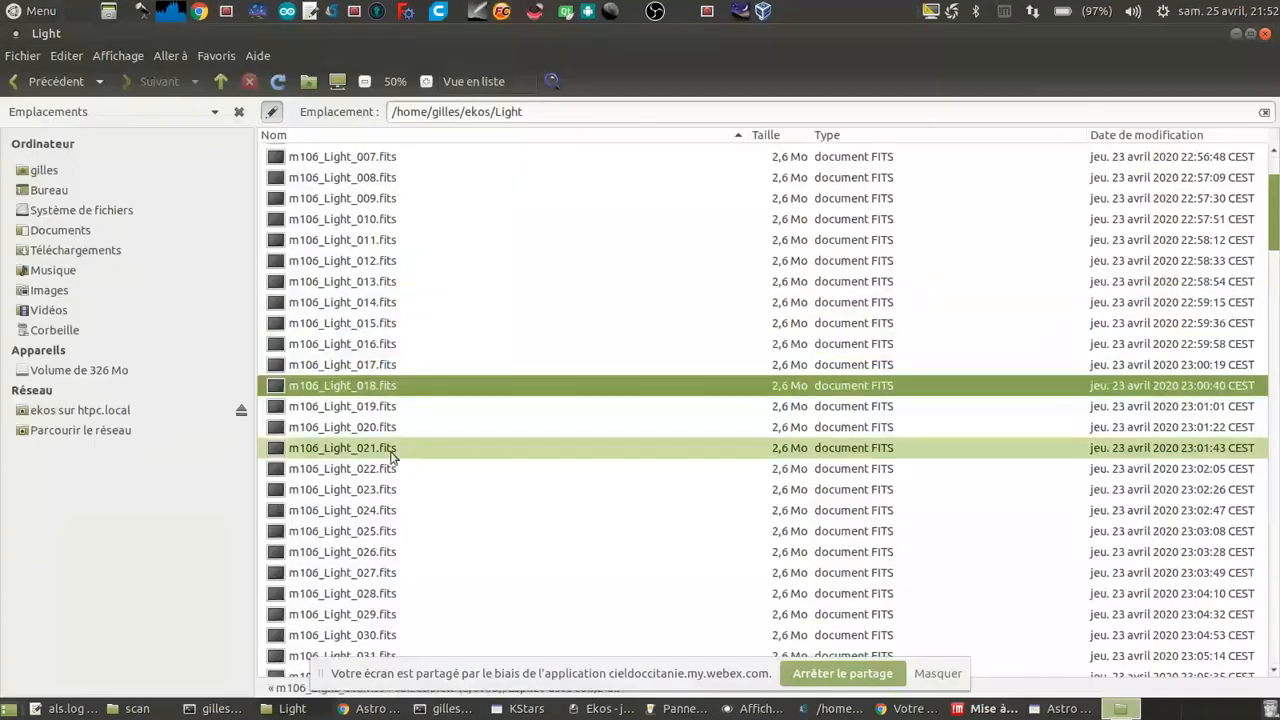
pyautogui.keyDown('shift'); pyautogui.click(393, 463); pyautogui.keyUp('shift')
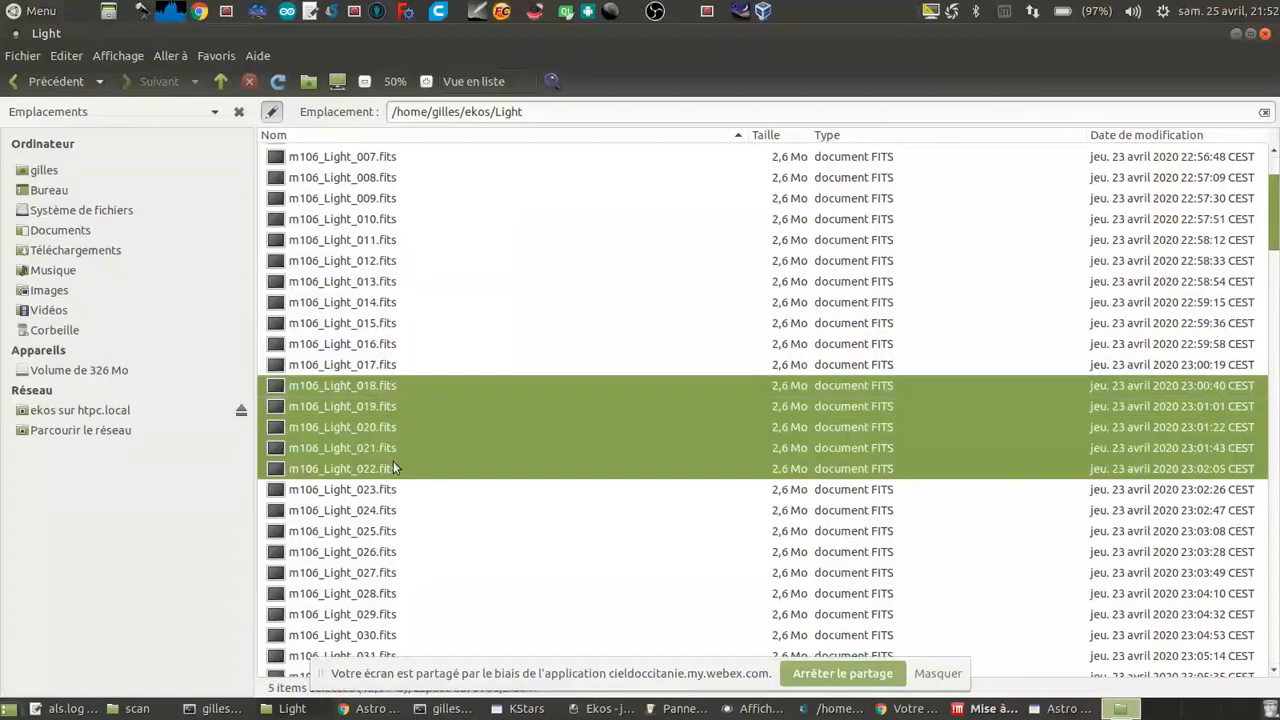
pyautogui.click(137, 708)
pyautogui.hotkey('ctrl', 'v')
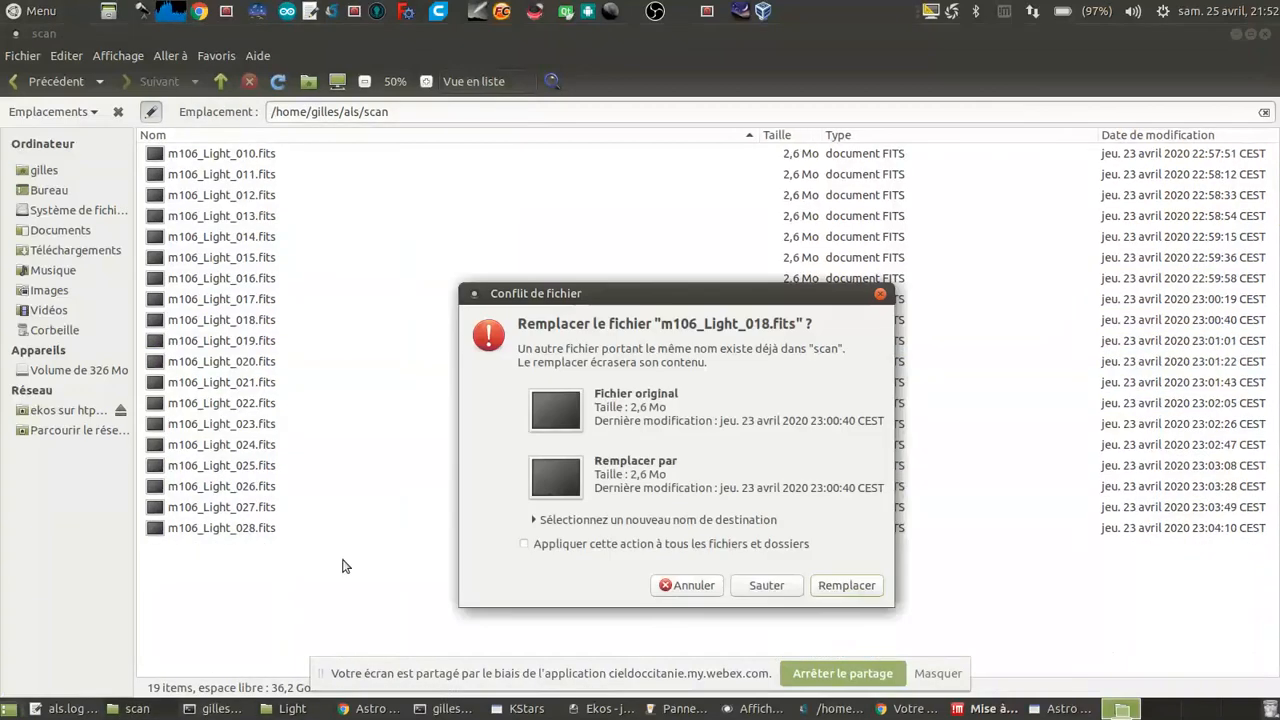
pyautogui.click(716, 551)
pyautogui.click(840, 589)
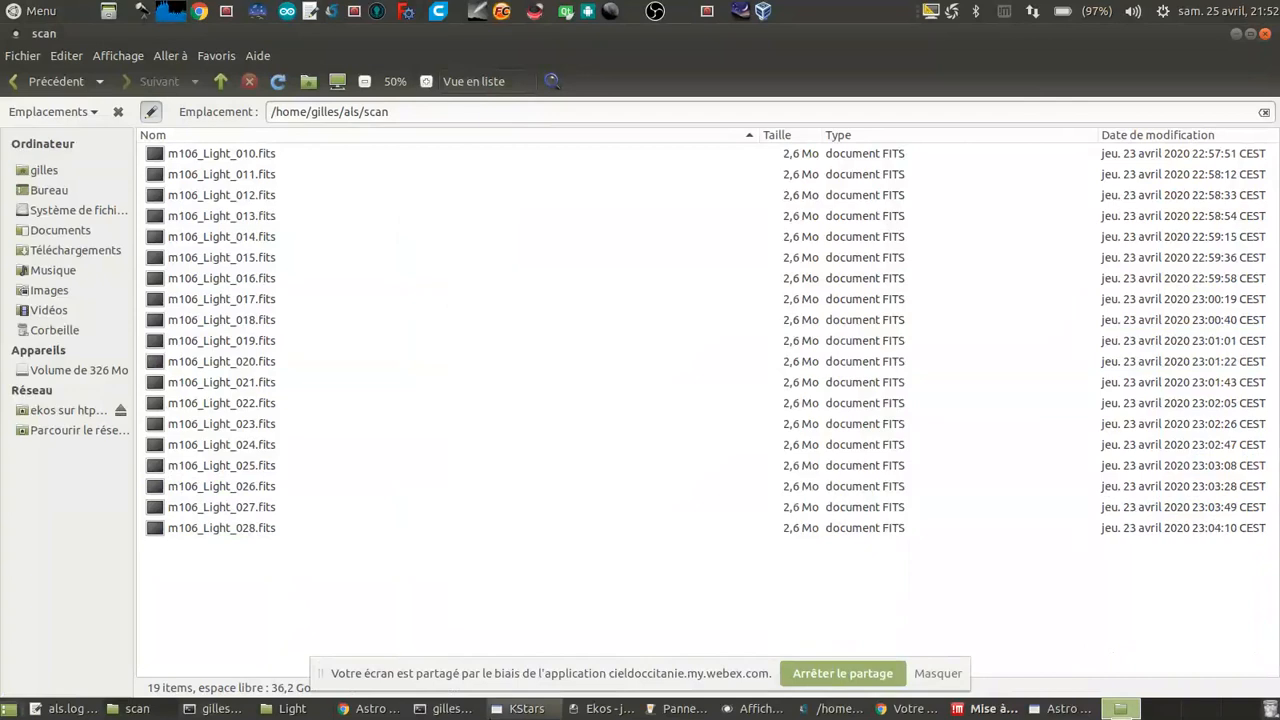
pyautogui.click(1062, 708)
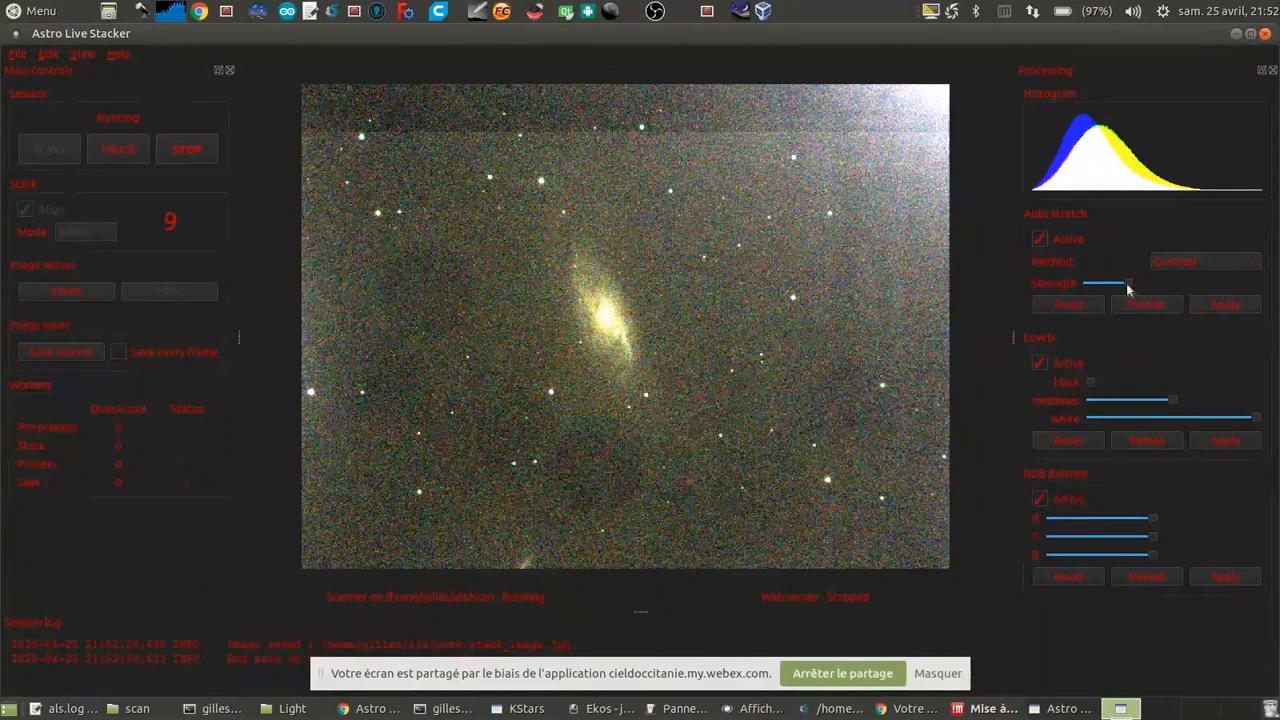
# Step: Reduce the auto stretch strength to about a tenth of its range and apply it to the stacked image
pyautogui.moveTo(1120, 287); pyautogui.dragTo(1098, 288)
pyautogui.click(1214, 306)
pyautogui.click(1196, 306)
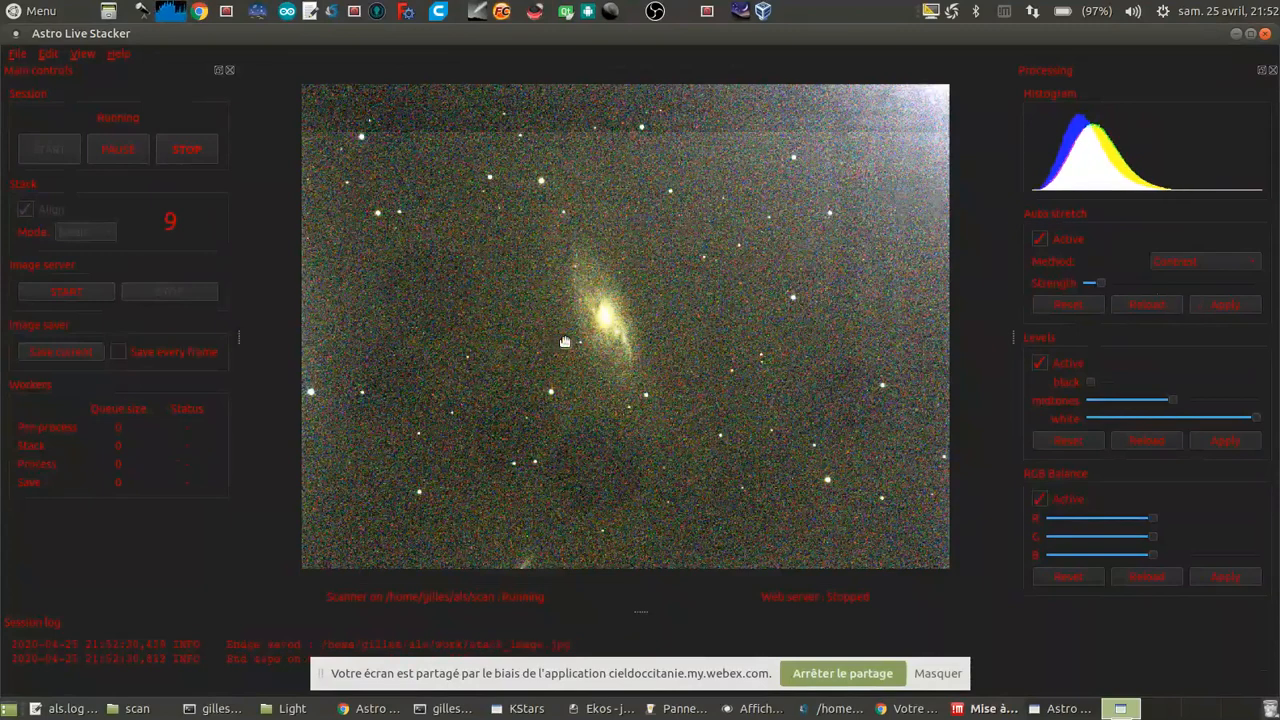
# Step: Copy m106_Light_023.fits to m106_Light_027.fits from the Light folder into the scan folder, replacing all existing copies, and return to Astro Live Stacker
pyautogui.click(285, 708)
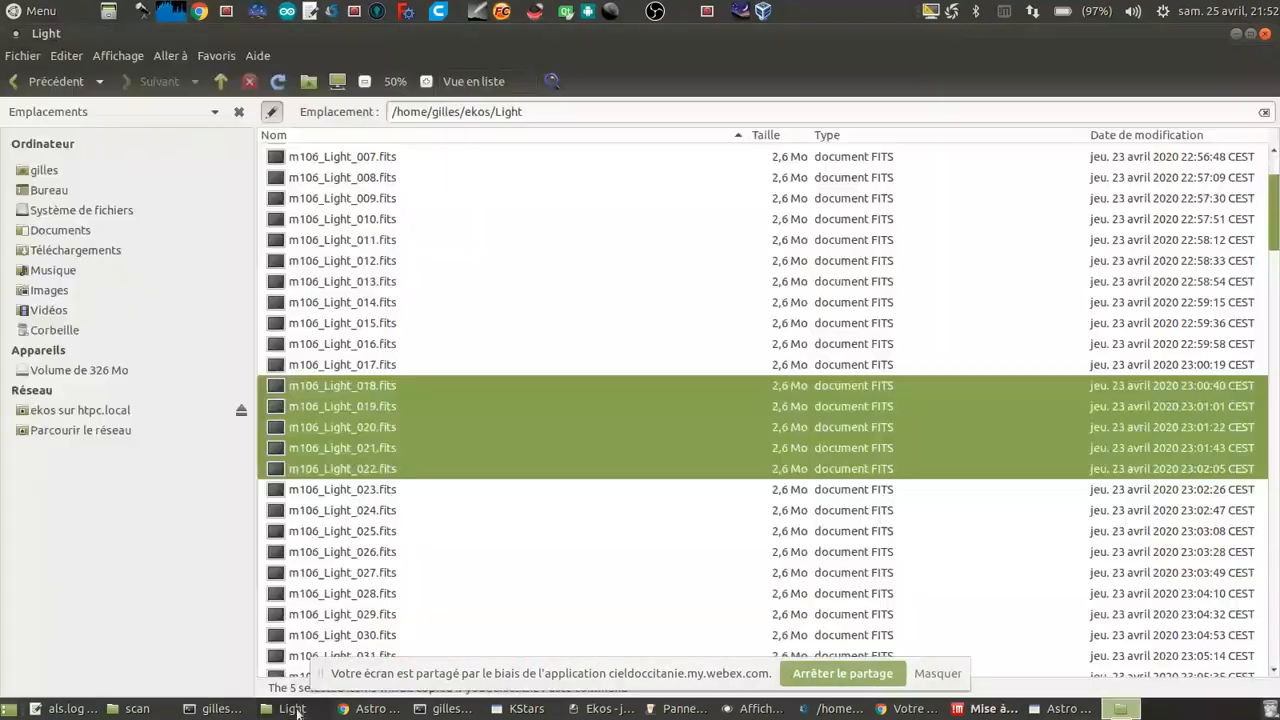
pyautogui.click(368, 489)
pyautogui.keyDown('shift'); pyautogui.click(385, 572); pyautogui.keyUp('shift')
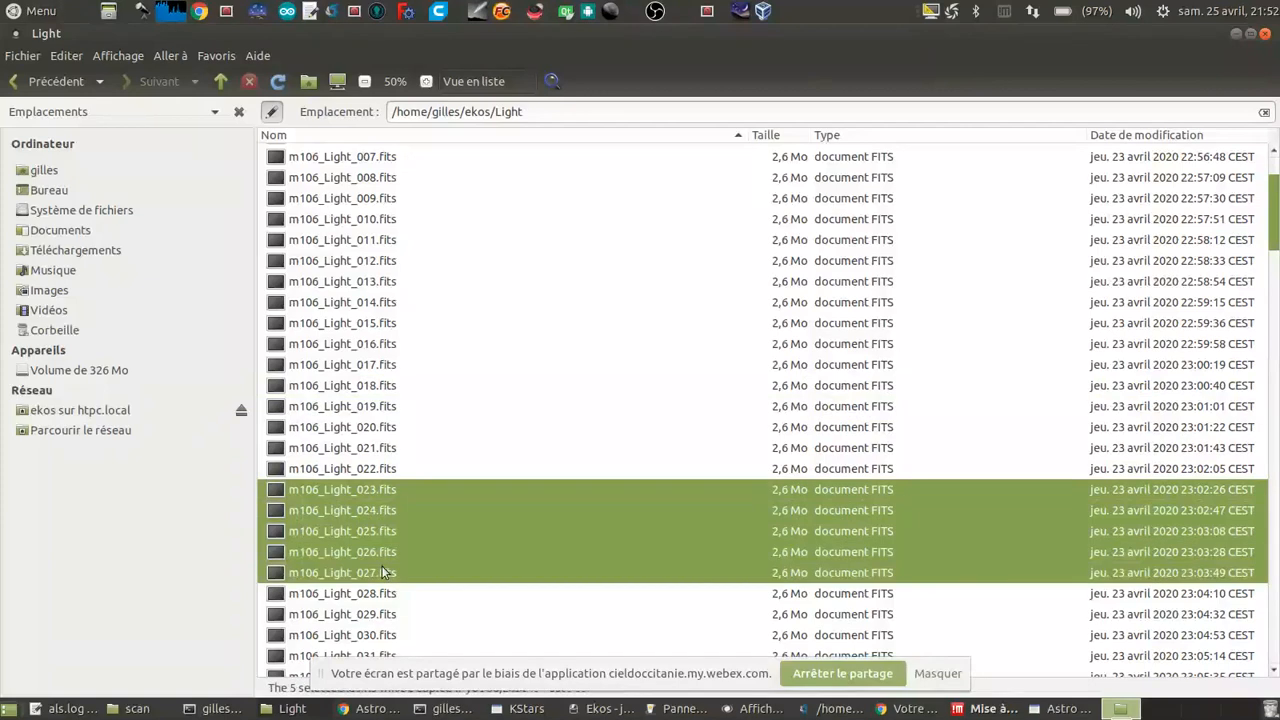
pyautogui.click(138, 708)
pyautogui.hotkey('ctrl', 'v')
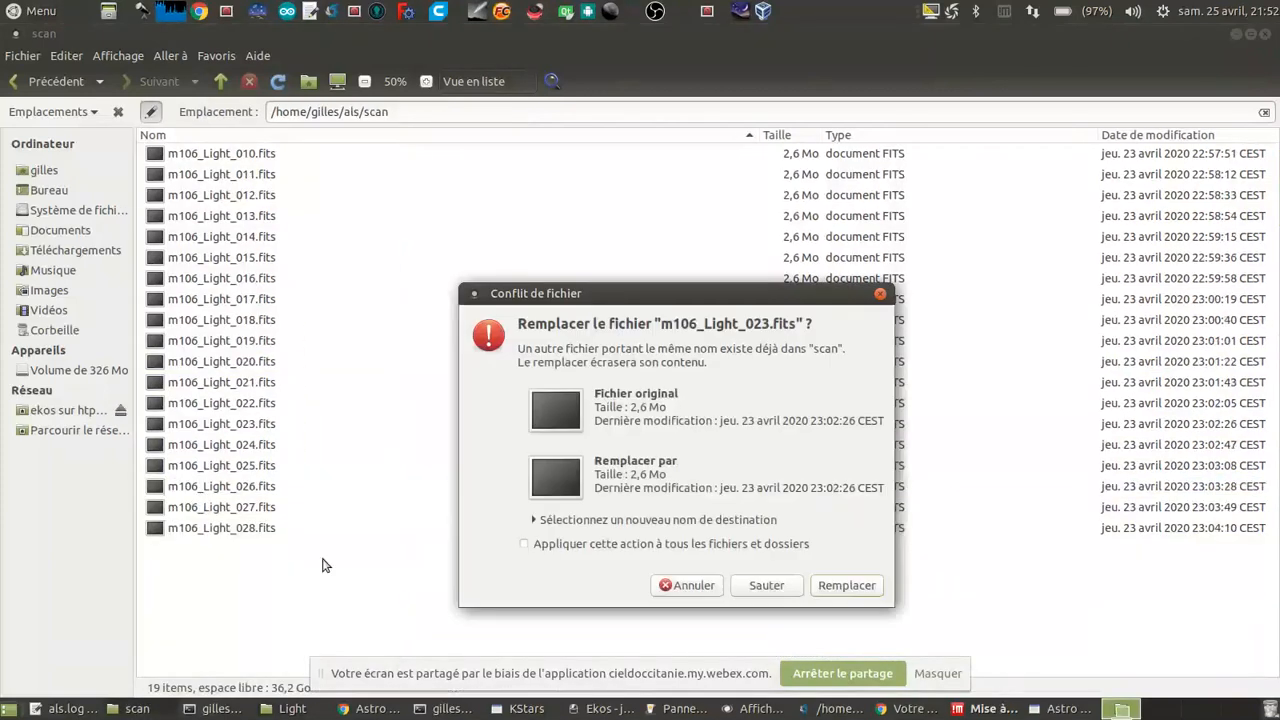
pyautogui.click(748, 551)
pyautogui.click(846, 584)
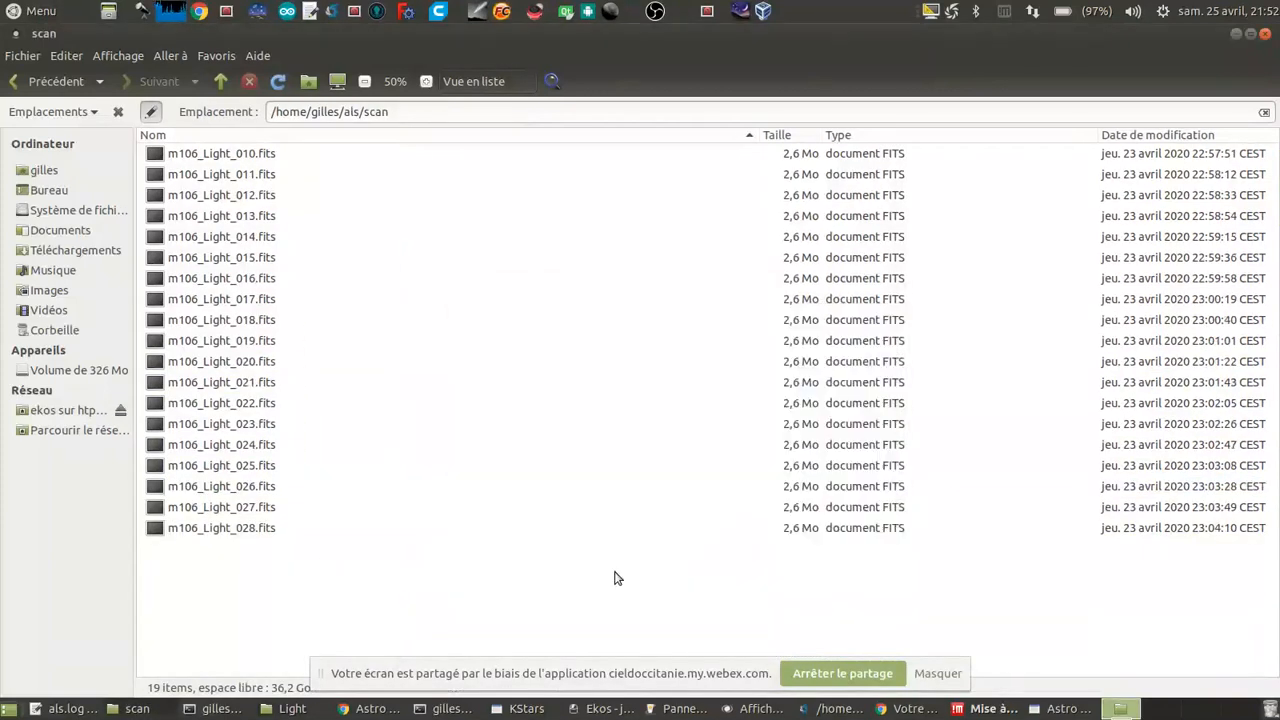
pyautogui.click(1038, 709)
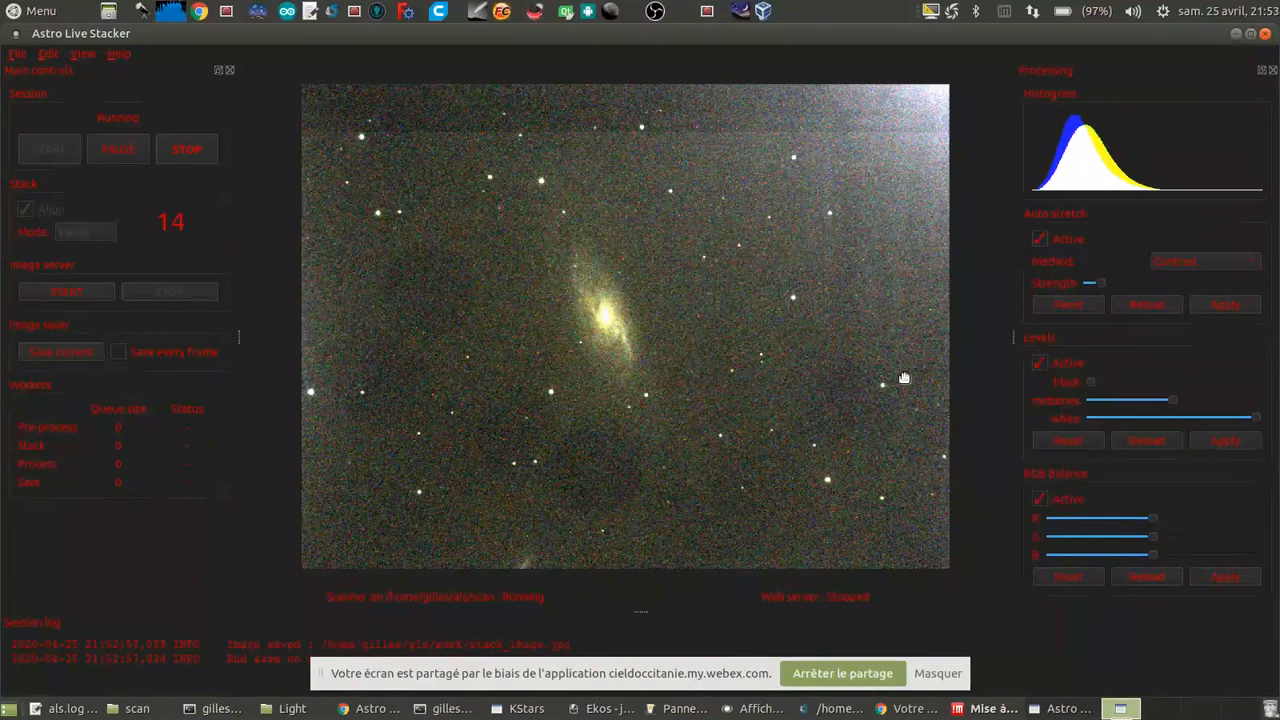
# Step: Raise the black level slightly and apply it, and increase the blue channel slightly in the RGB balance
pyautogui.moveTo(1090, 386); pyautogui.dragTo(1097, 386)
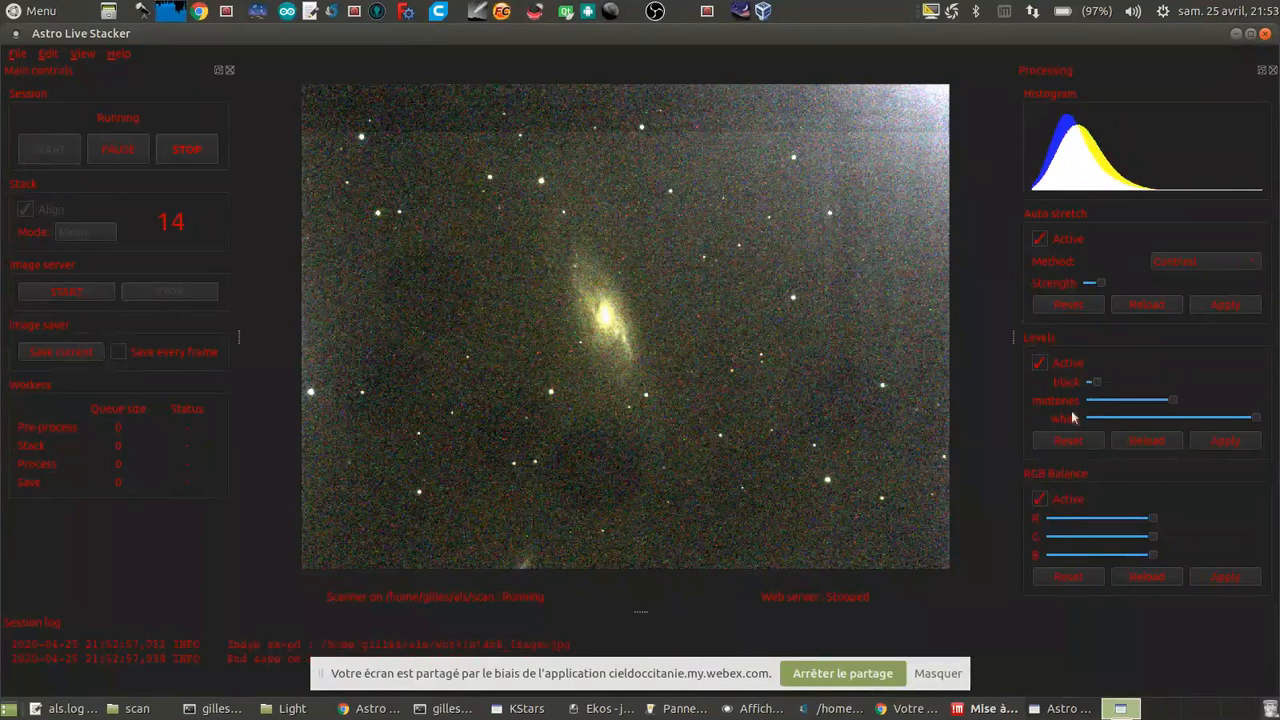
pyautogui.moveTo(1097, 385); pyautogui.dragTo(1105, 385)
pyautogui.click(1230, 448)
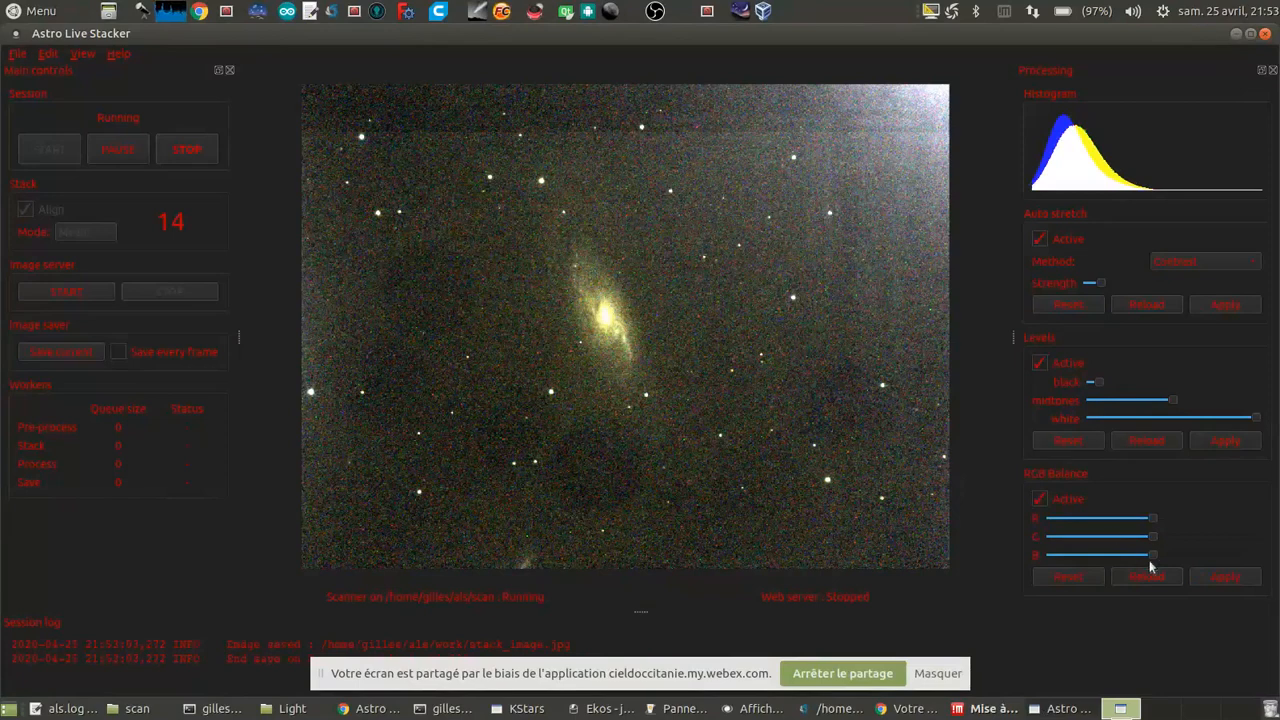
pyautogui.moveTo(1153, 556); pyautogui.dragTo(1161, 556)
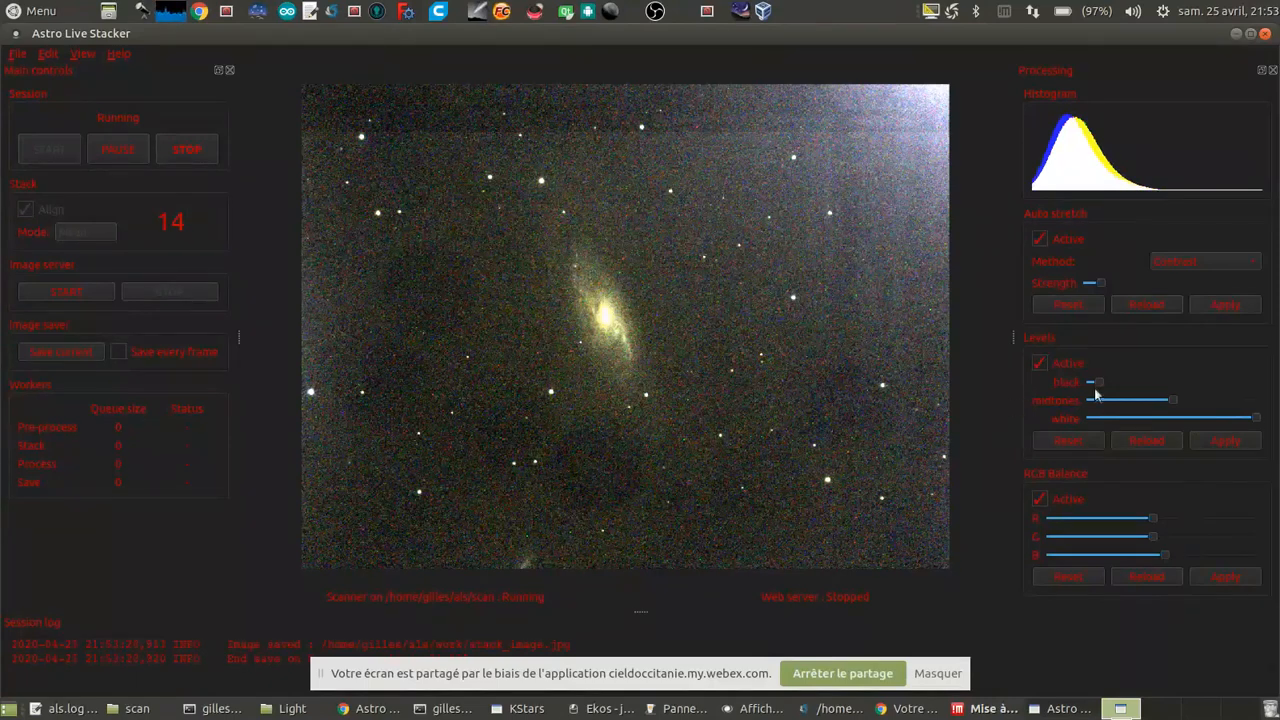
# Step: Lower the auto stretch strength to near its minimum, apply it, and examine the galaxy's detail in the processed image
pyautogui.moveTo(1100, 283); pyautogui.dragTo(1093, 283)
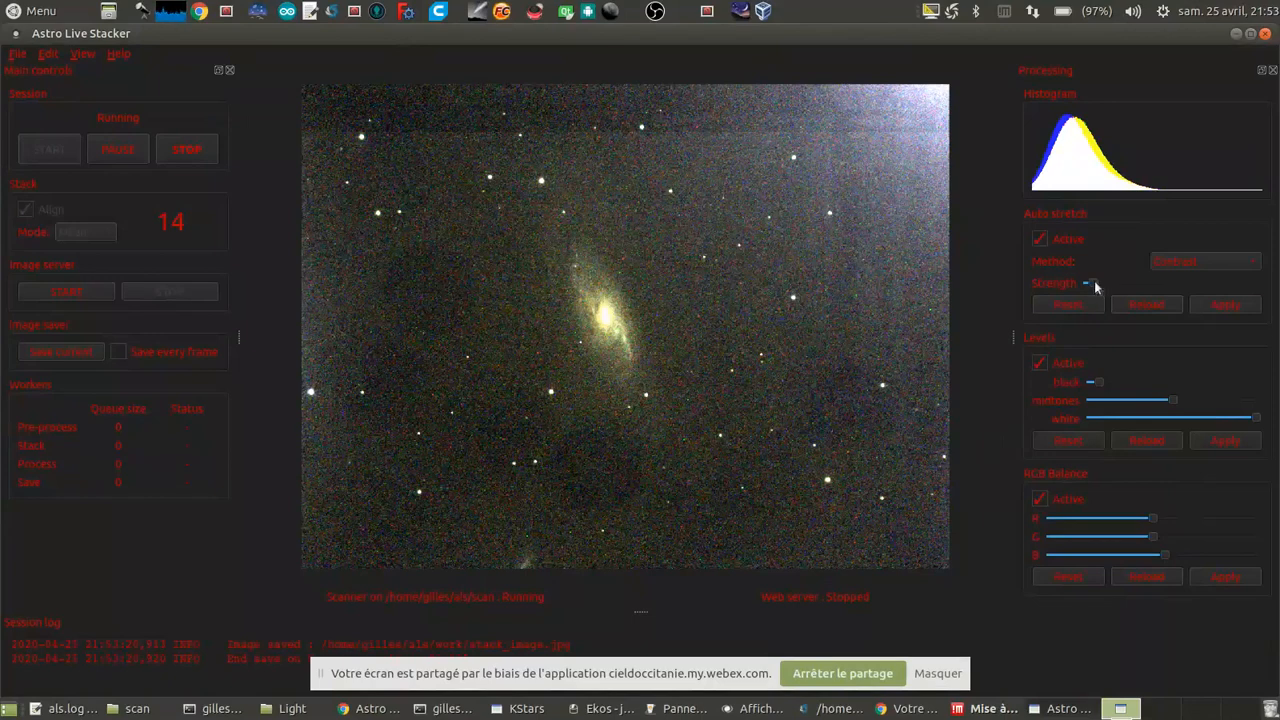
pyautogui.click(1240, 307)
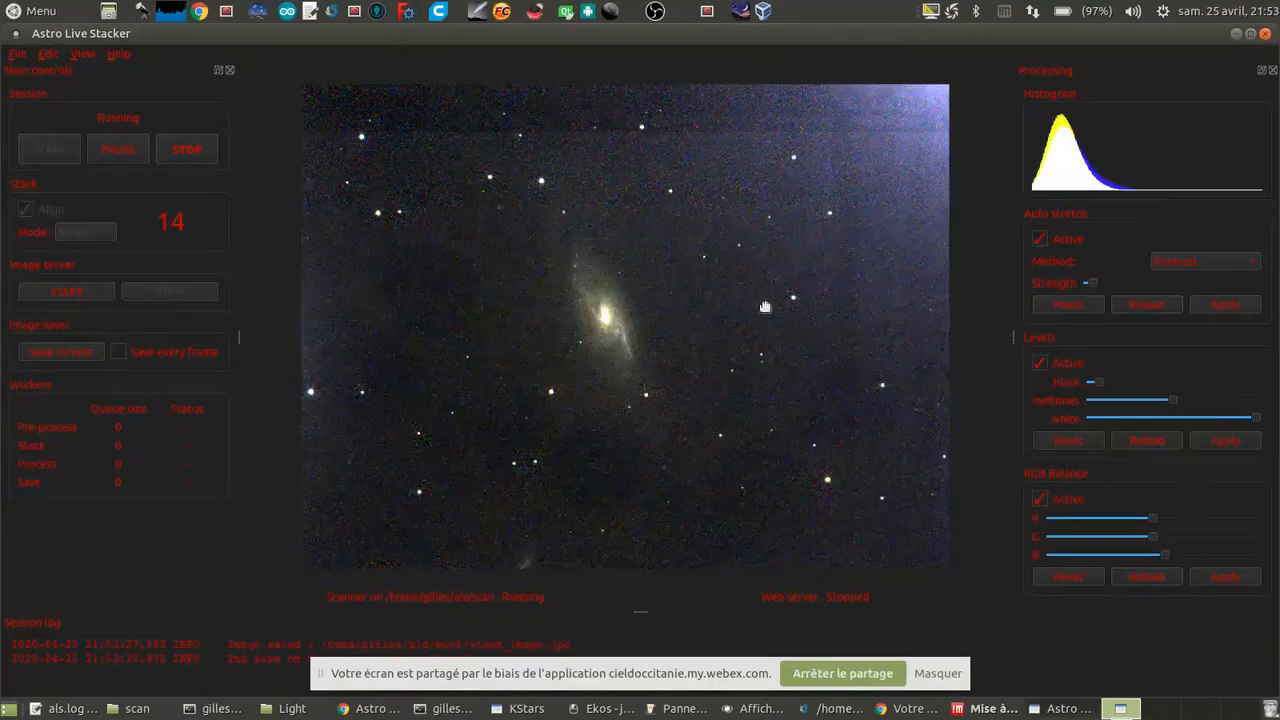
pyautogui.scroll(2, 603, 336)
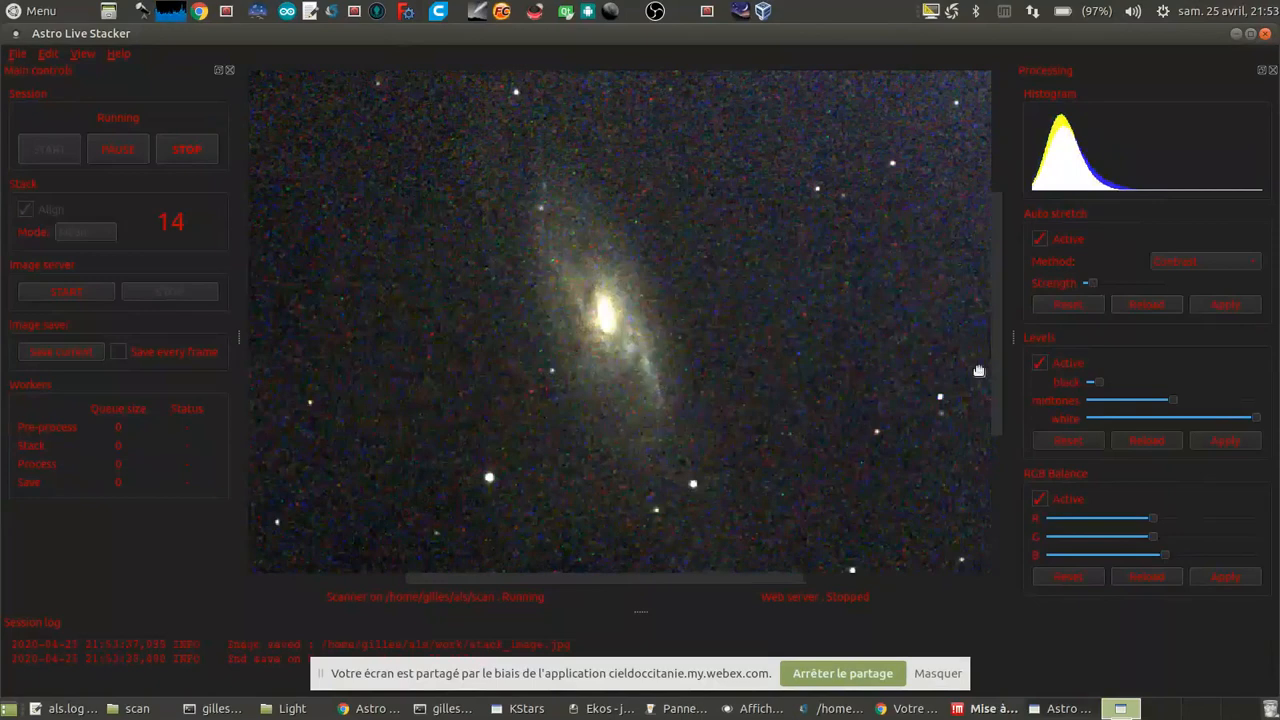
pyautogui.scroll(-2, 618, 325)
pyautogui.scroll(-1, 620, 323)
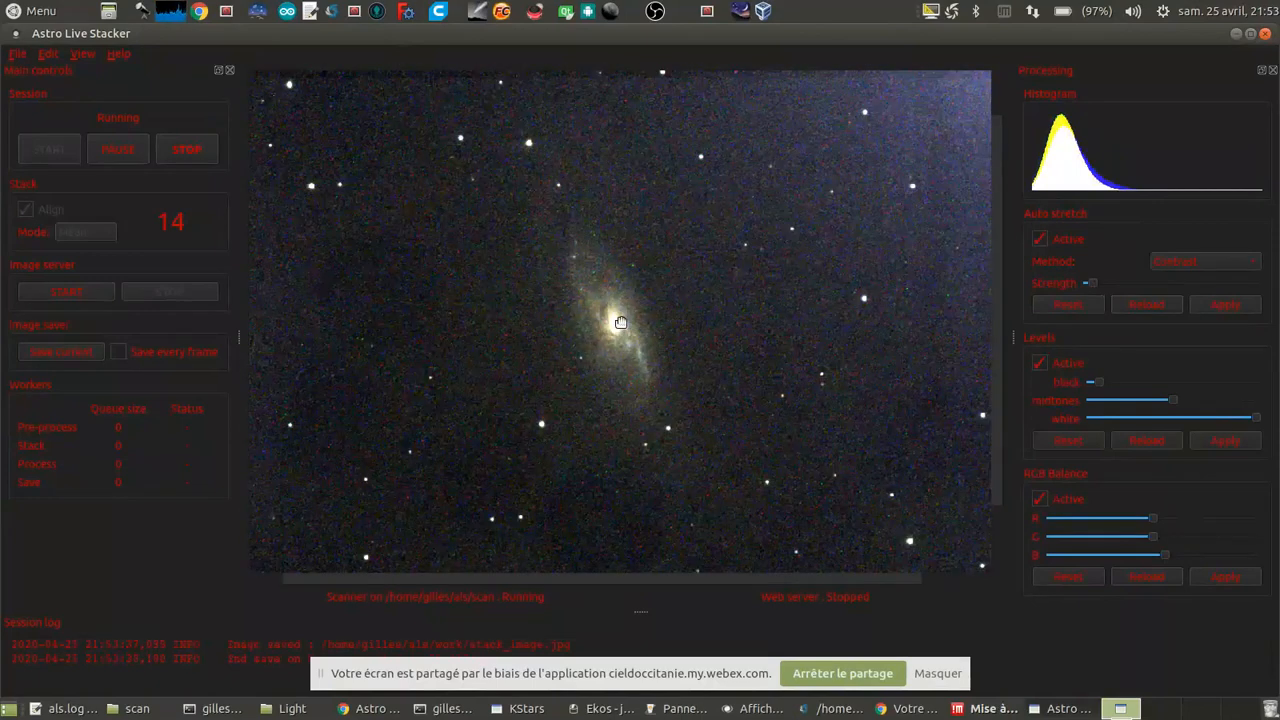
pyautogui.scroll(-2, 620, 323)
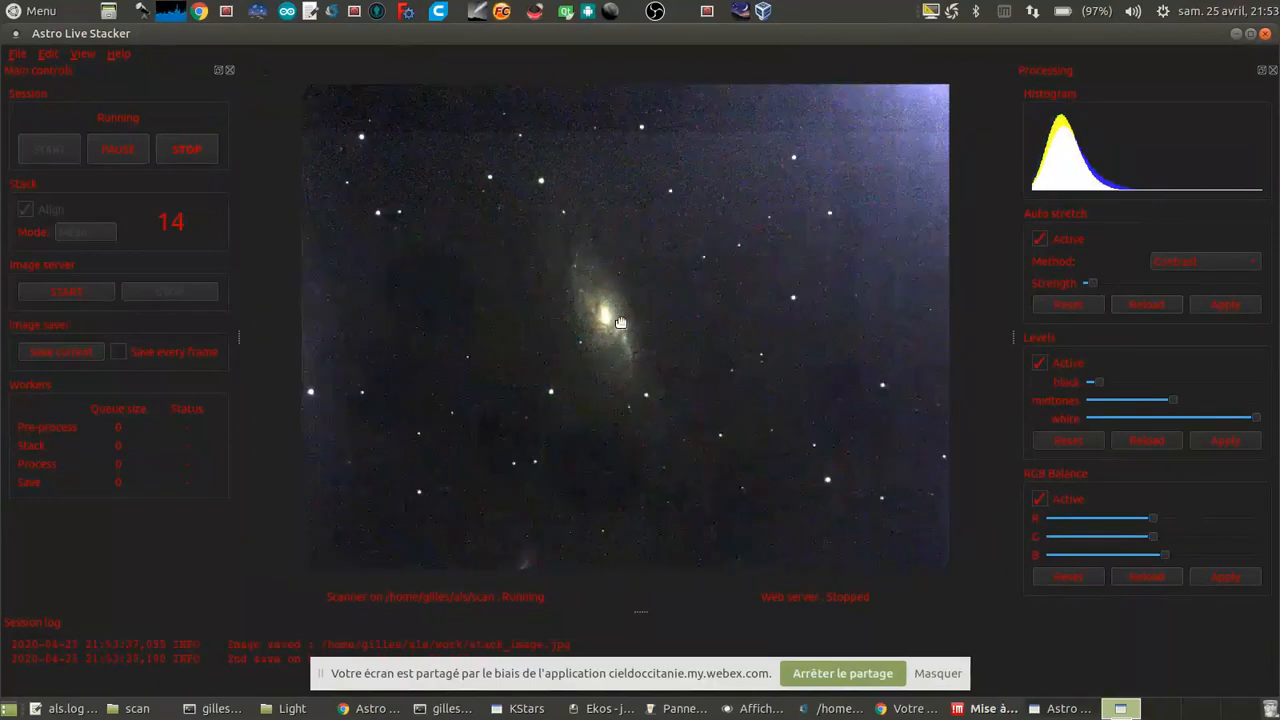
pyautogui.scroll(2, 620, 323)
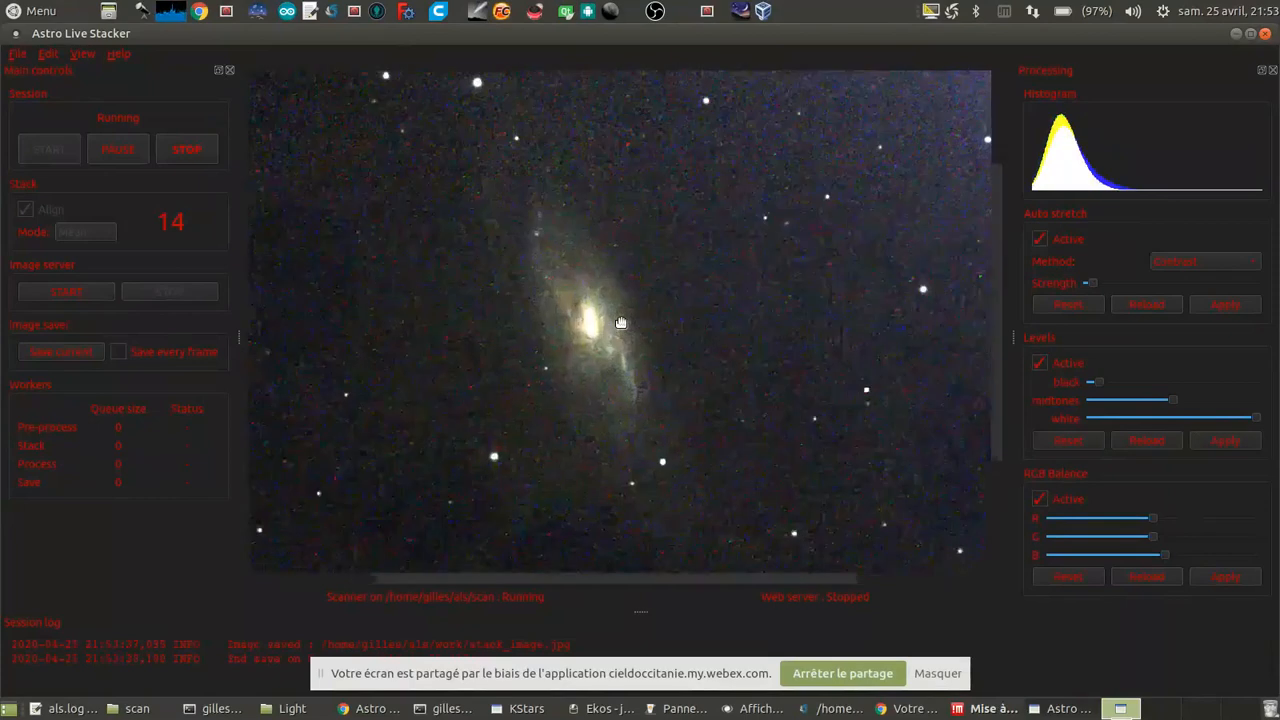
pyautogui.scroll(-1, 620, 323)
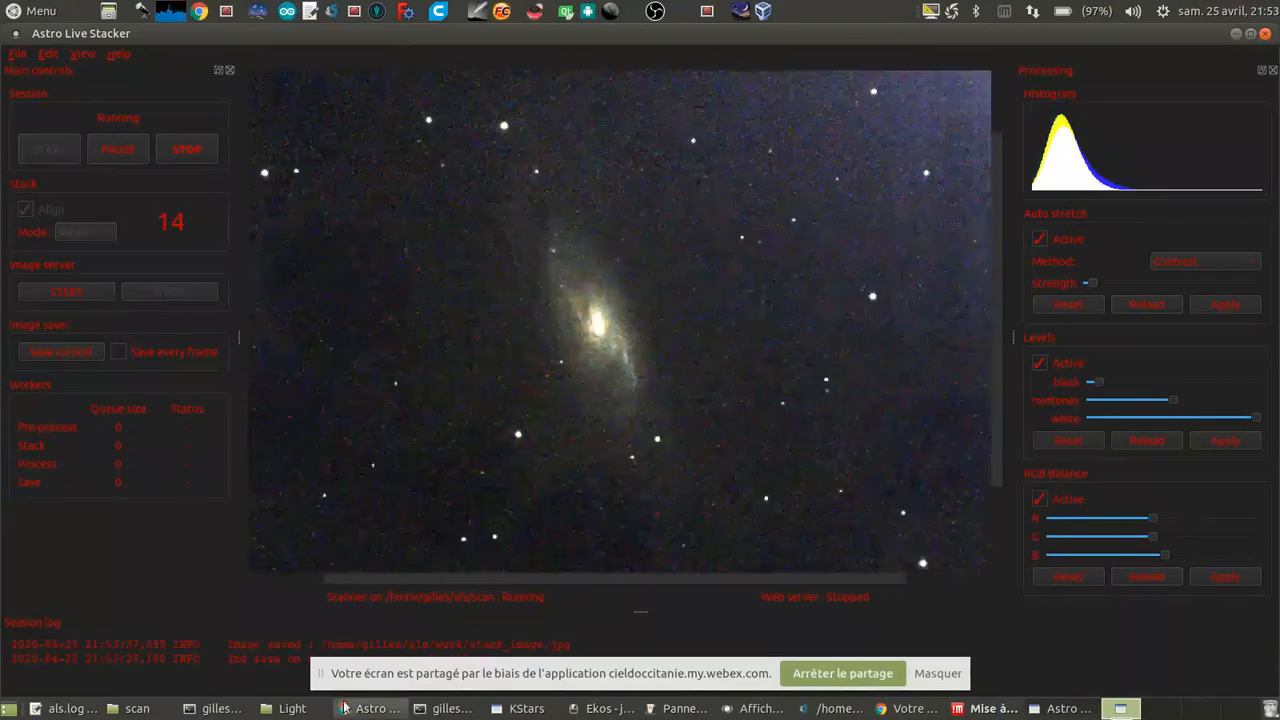
# Step: Copy m106_Light_028.fits to m106_Light_032.fits from the Light folder into the scan folder, replacing any existing copies
pyautogui.click(282, 709)
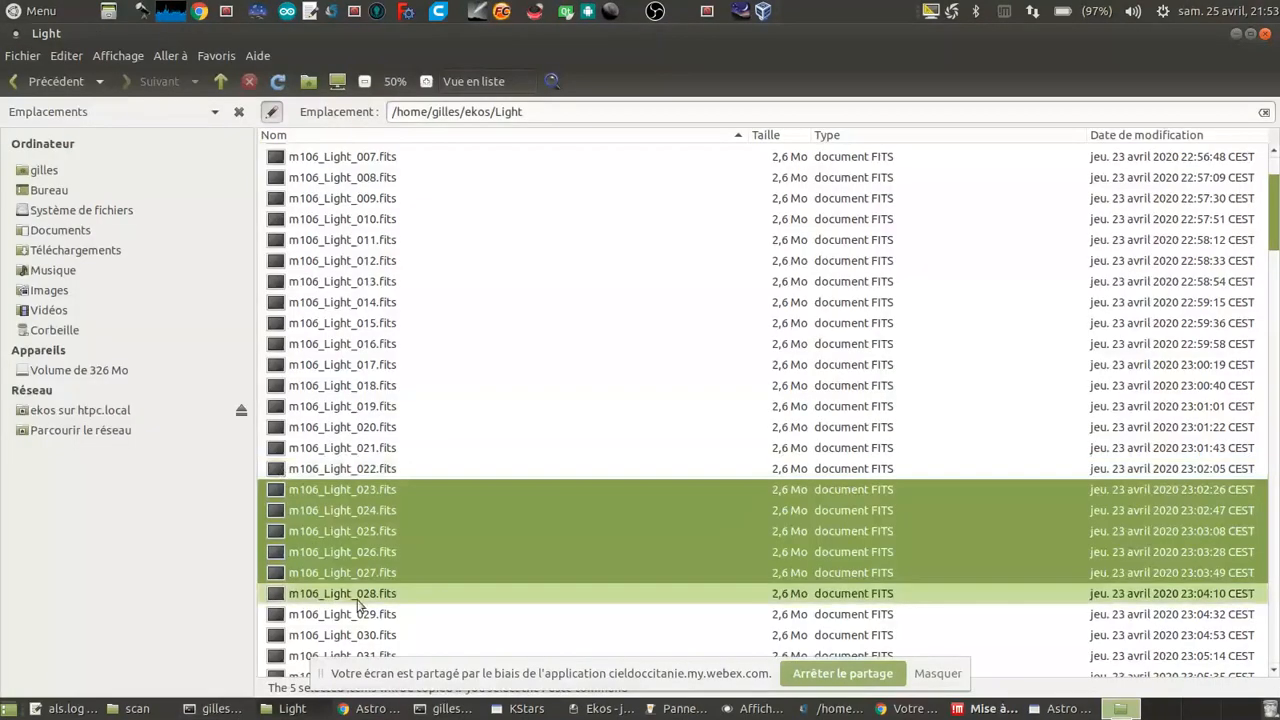
pyautogui.click(364, 599)
pyautogui.scroll(-1, 365, 598)
pyautogui.keyDown('shift'); pyautogui.click(366, 612); pyautogui.keyUp('shift')
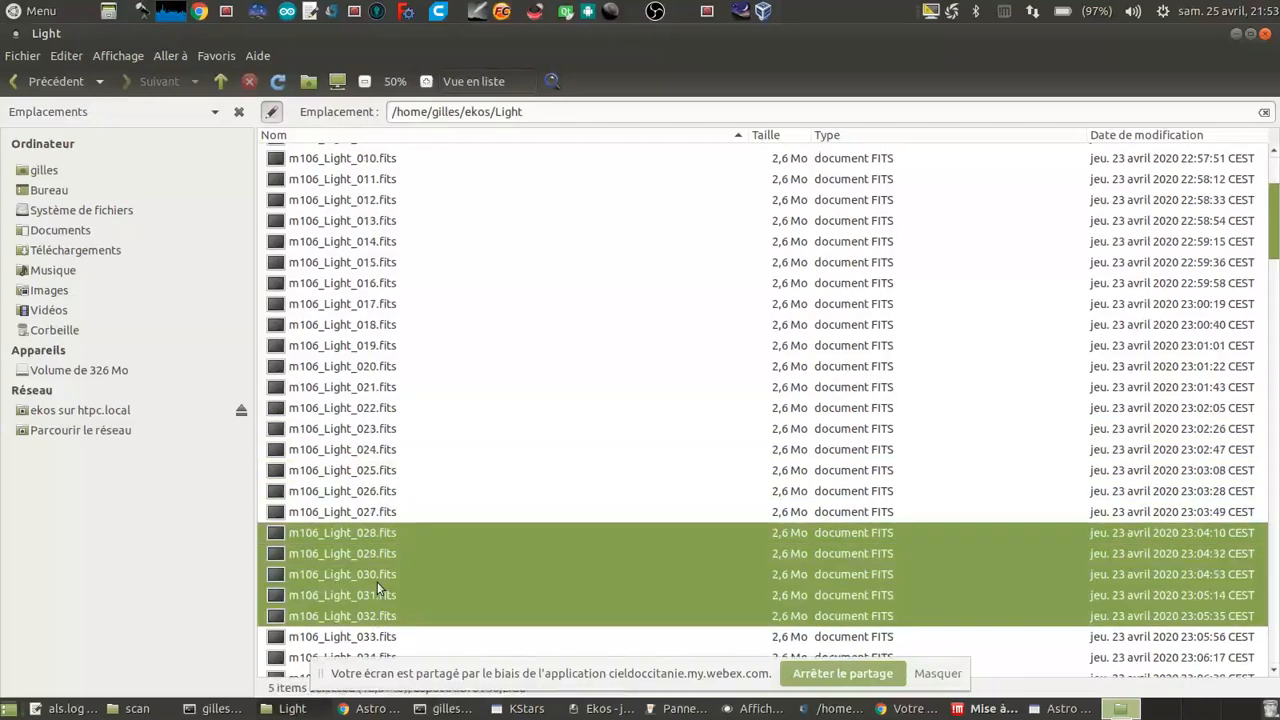
pyautogui.click(1063, 710)
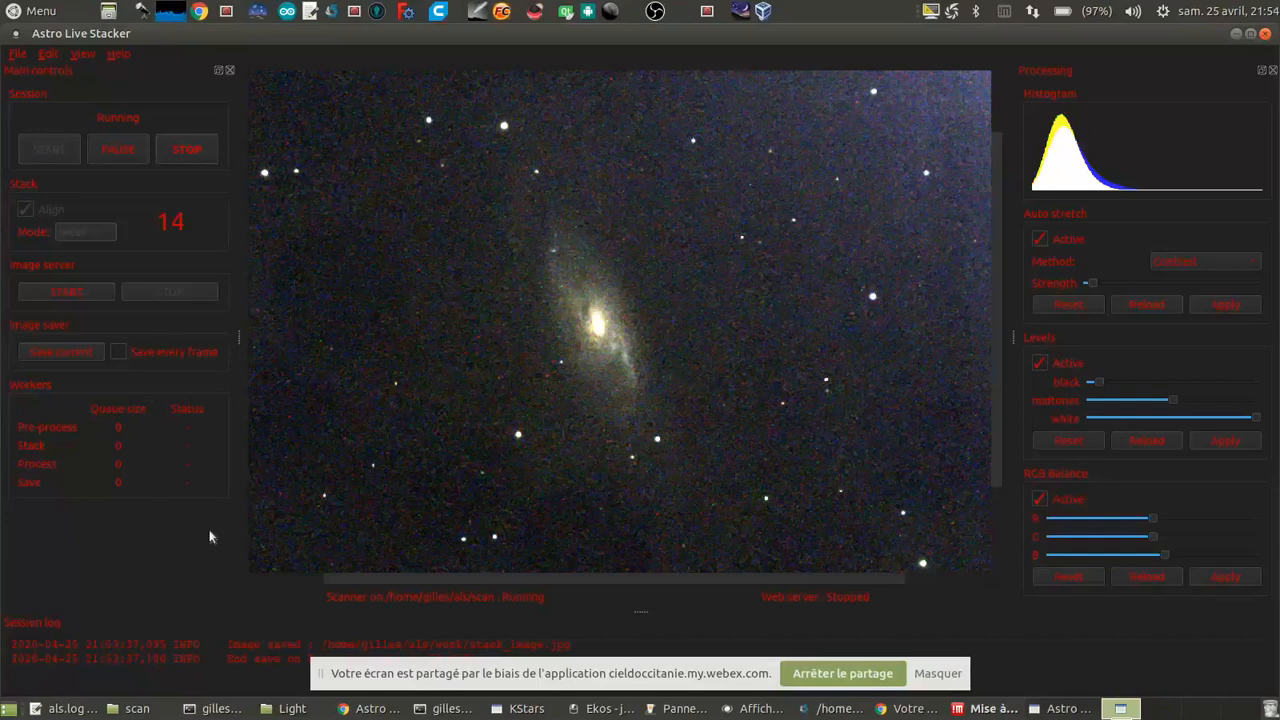
pyautogui.click(143, 712)
pyautogui.hotkey('ctrl', 'v')
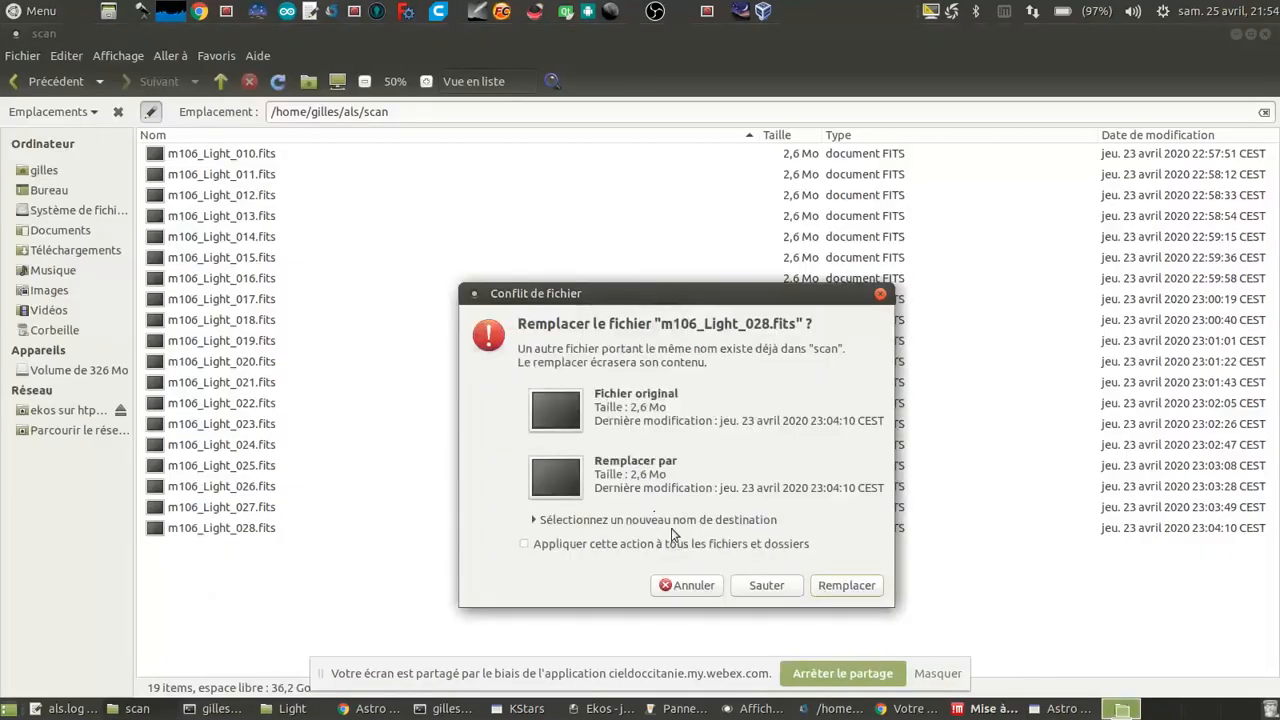
pyautogui.click(679, 544)
pyautogui.click(855, 582)
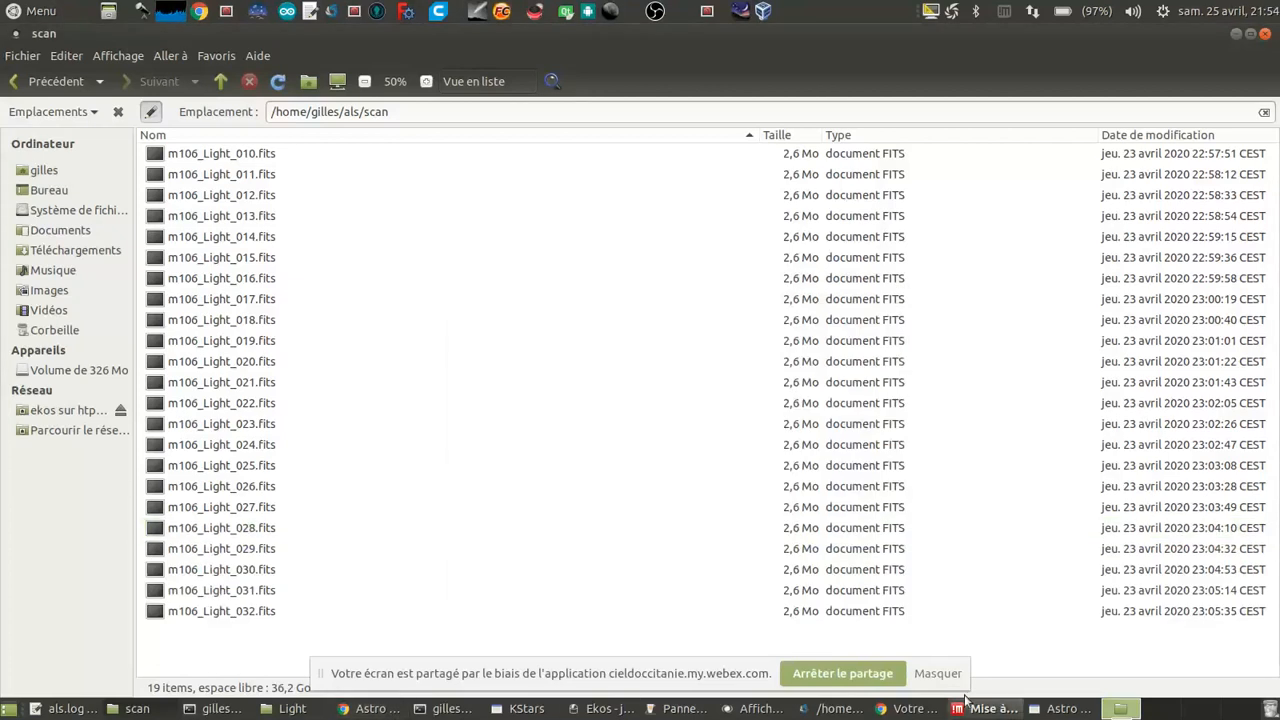
# Step: Switch to Astro Live Stacker and examine the whole updated stack and the galaxy's detail
pyautogui.click(1070, 709)
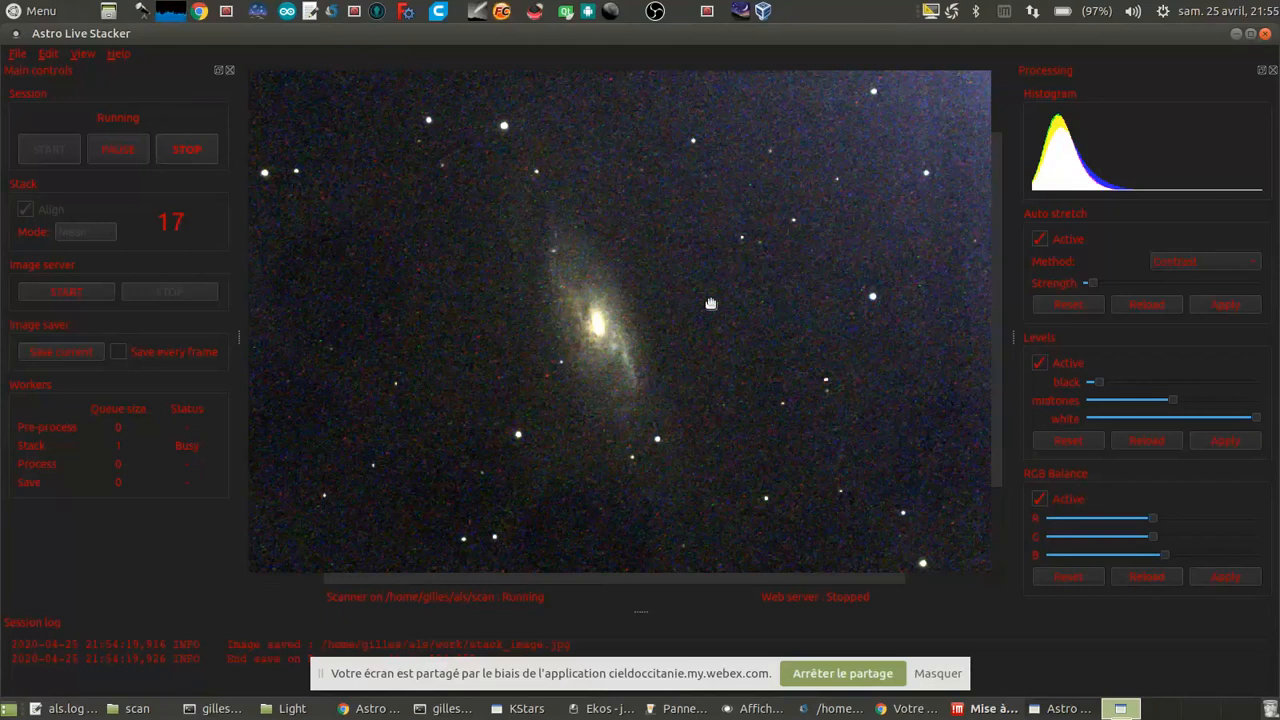
pyautogui.scroll(-2, 710, 303)
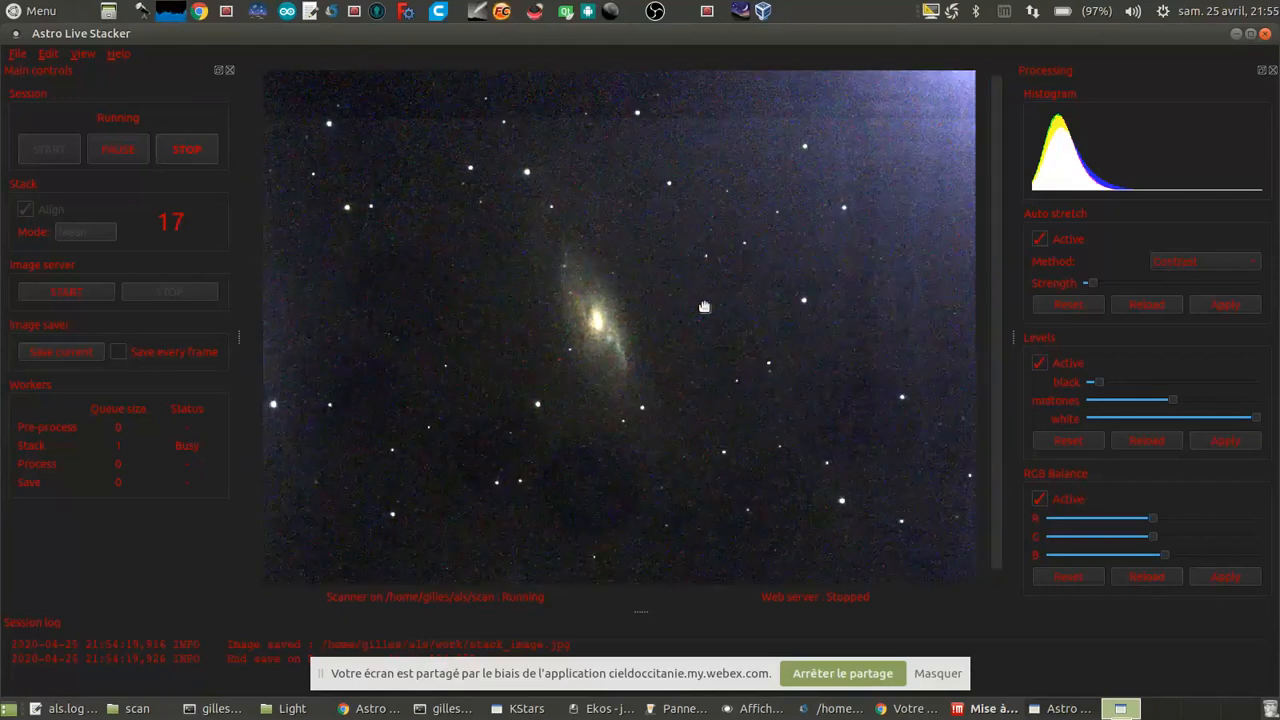
pyautogui.scroll(1, 704, 306)
pyautogui.scroll(1, 704, 306)
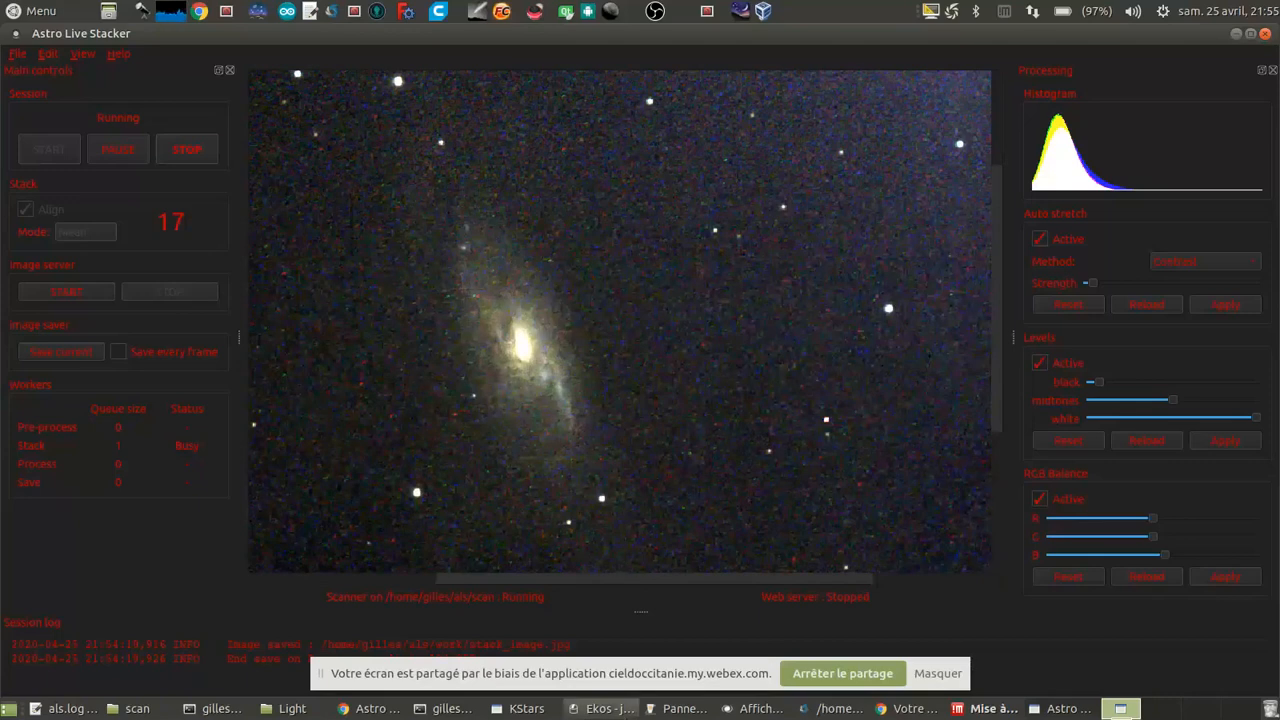
# Step: Capture and plate-solve a 2-second image in the Ekos alignment module, and check the captured frame and the solution
pyautogui.click(603, 708)
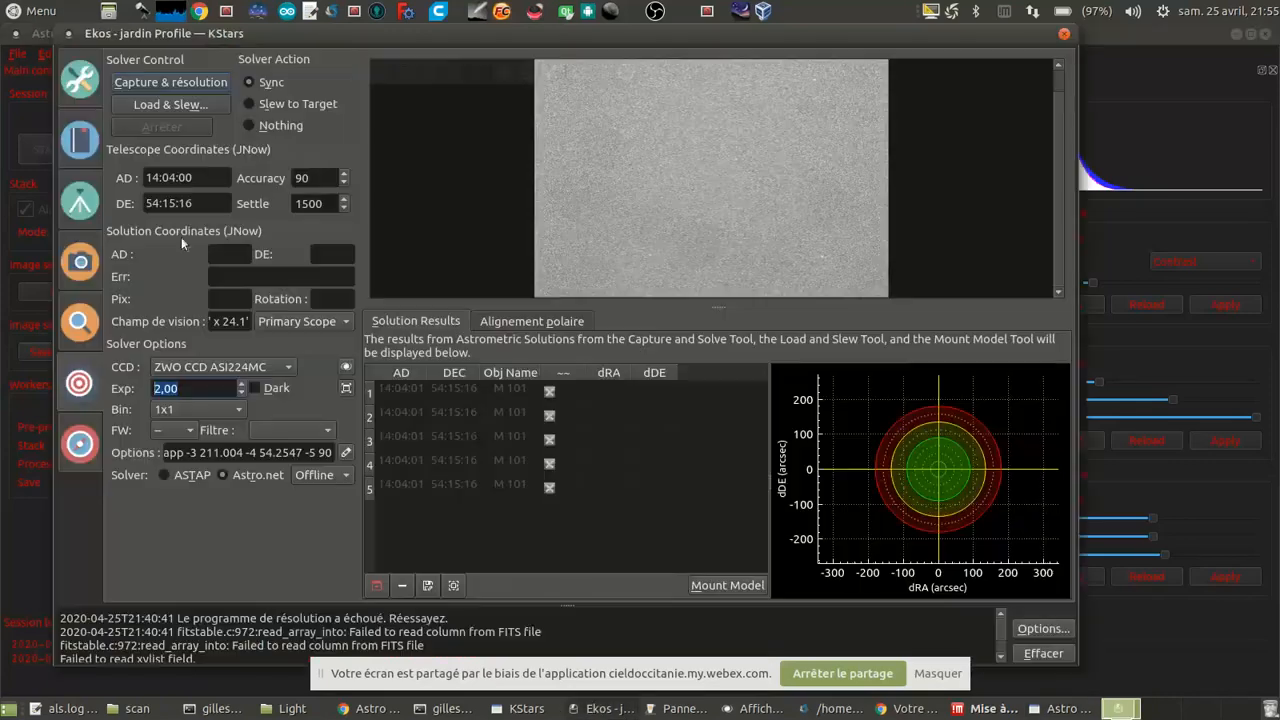
pyautogui.click(164, 83)
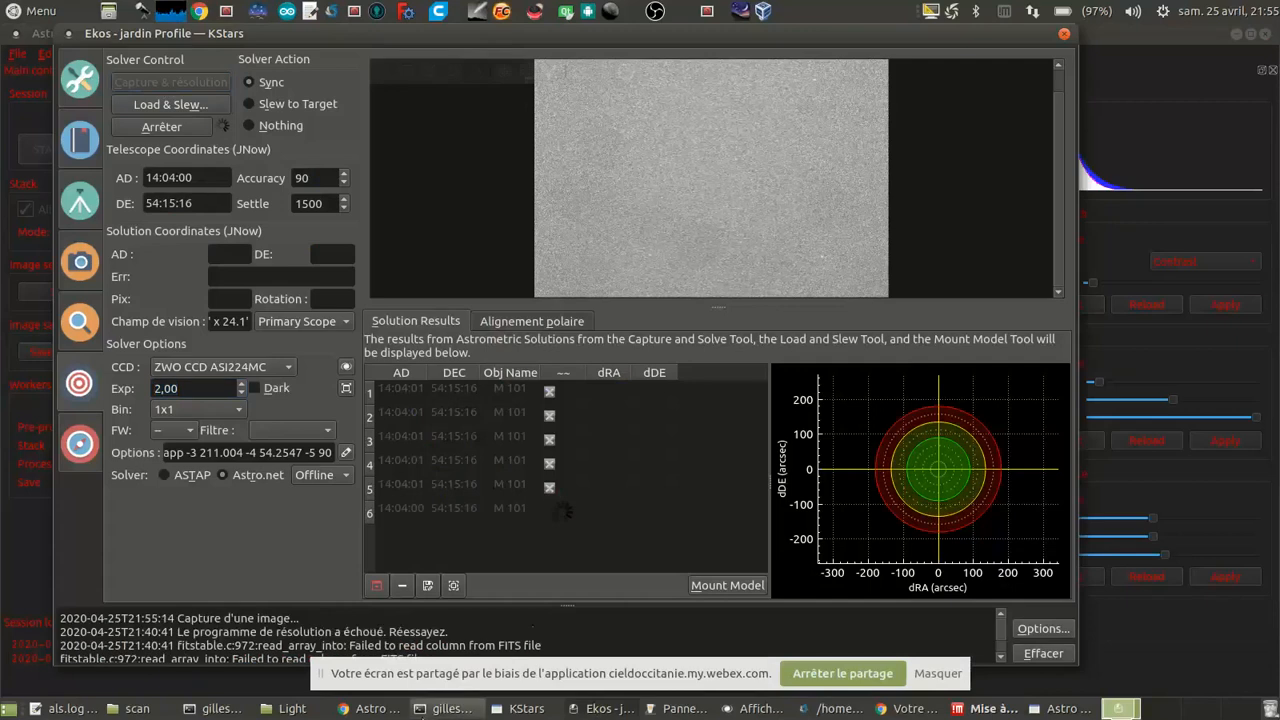
pyautogui.click(368, 710)
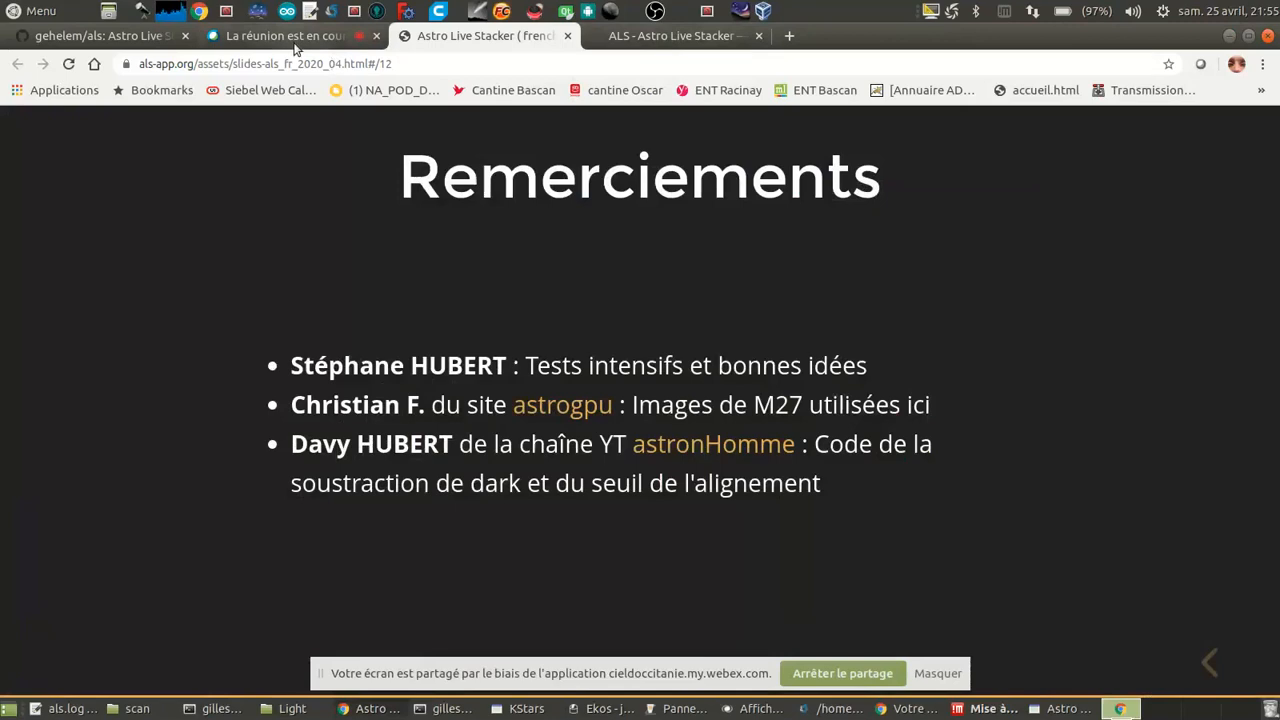
pyautogui.click(1063, 708)
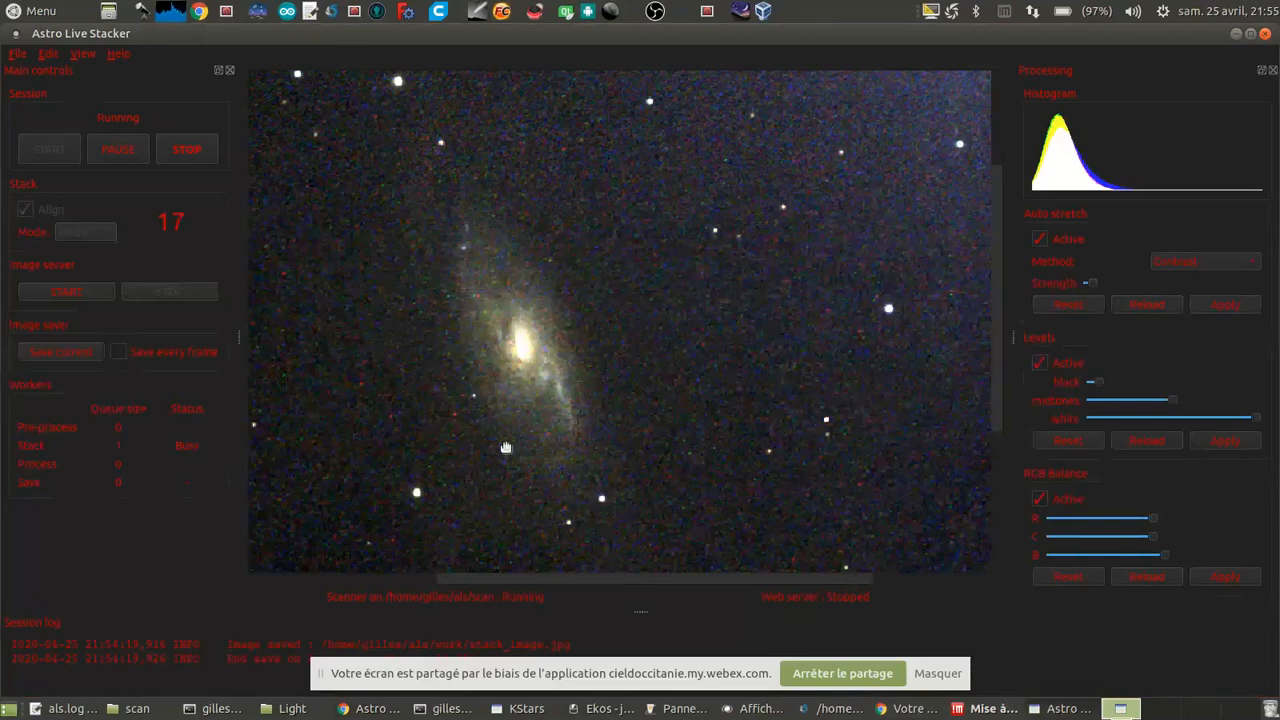
pyautogui.click(675, 710)
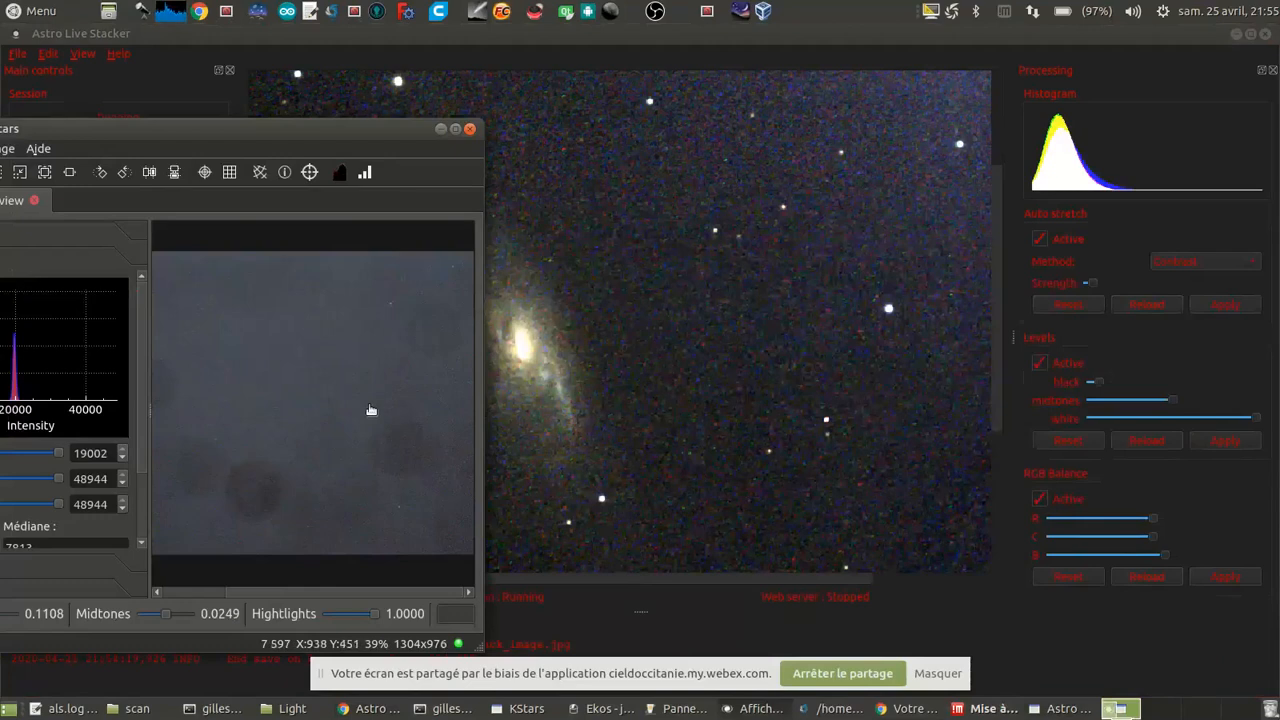
pyautogui.click(607, 709)
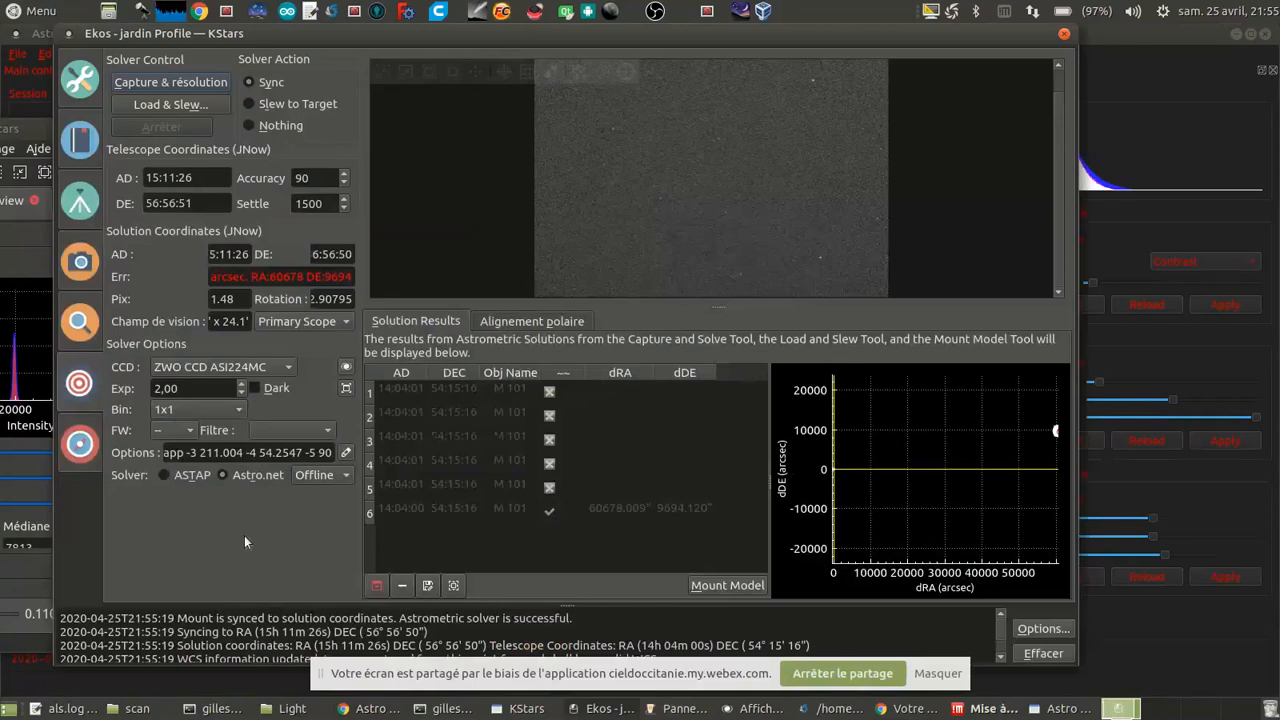
# Step: Set the solver action to Slew to Target and switch to the KStars sky map
pyautogui.click(288, 111)
pyautogui.click(527, 708)
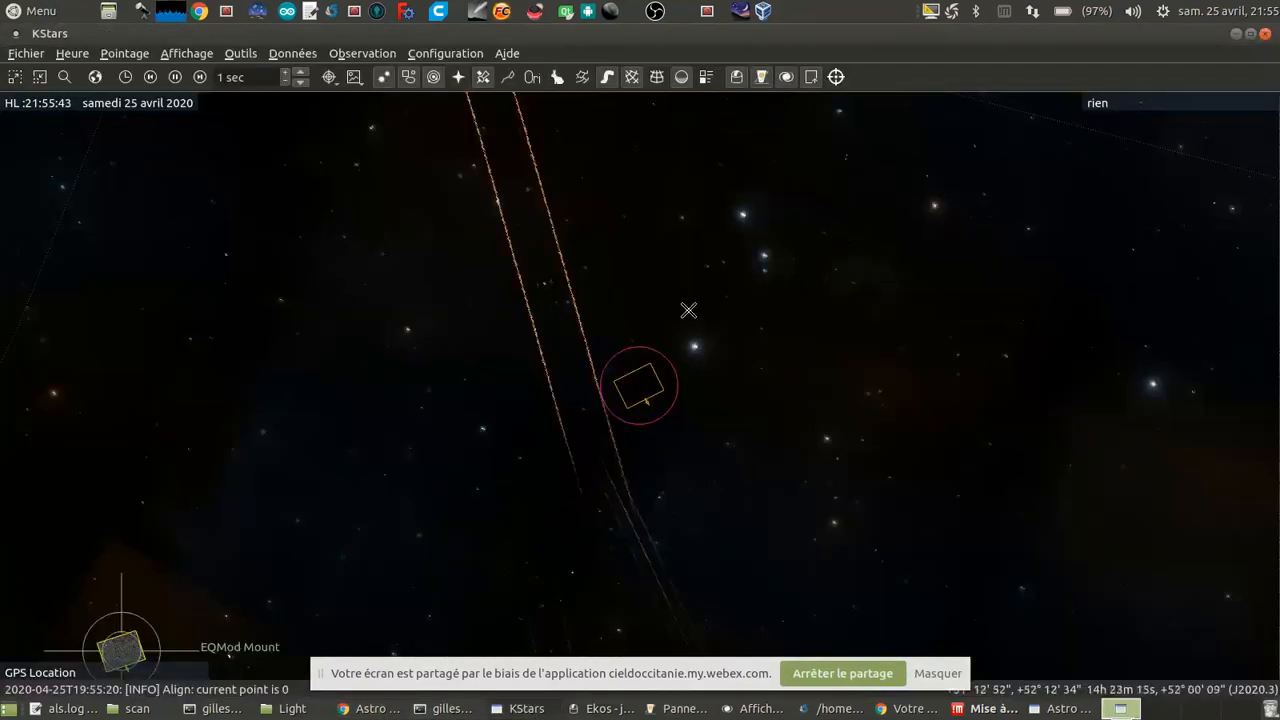
# Step: Examine the sky map around the EQMod Mount marker and locate it relative to M 101 and neighbouring stars
pyautogui.scroll(-4, 671, 517)
pyautogui.scroll(2, 500, 500)
pyautogui.scroll(-2, 500, 455)
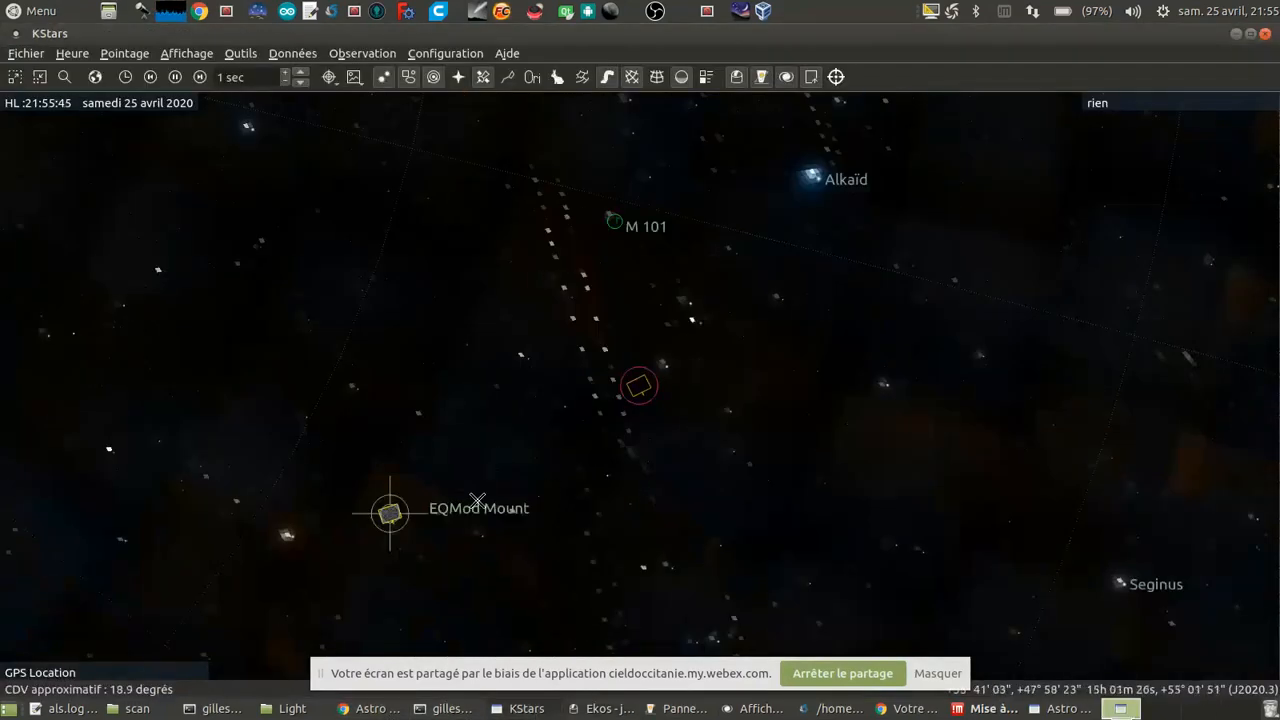
pyautogui.moveTo(477, 500); pyautogui.dragTo(514, 440)
pyautogui.moveTo(346, 466); pyautogui.dragTo(490, 418)
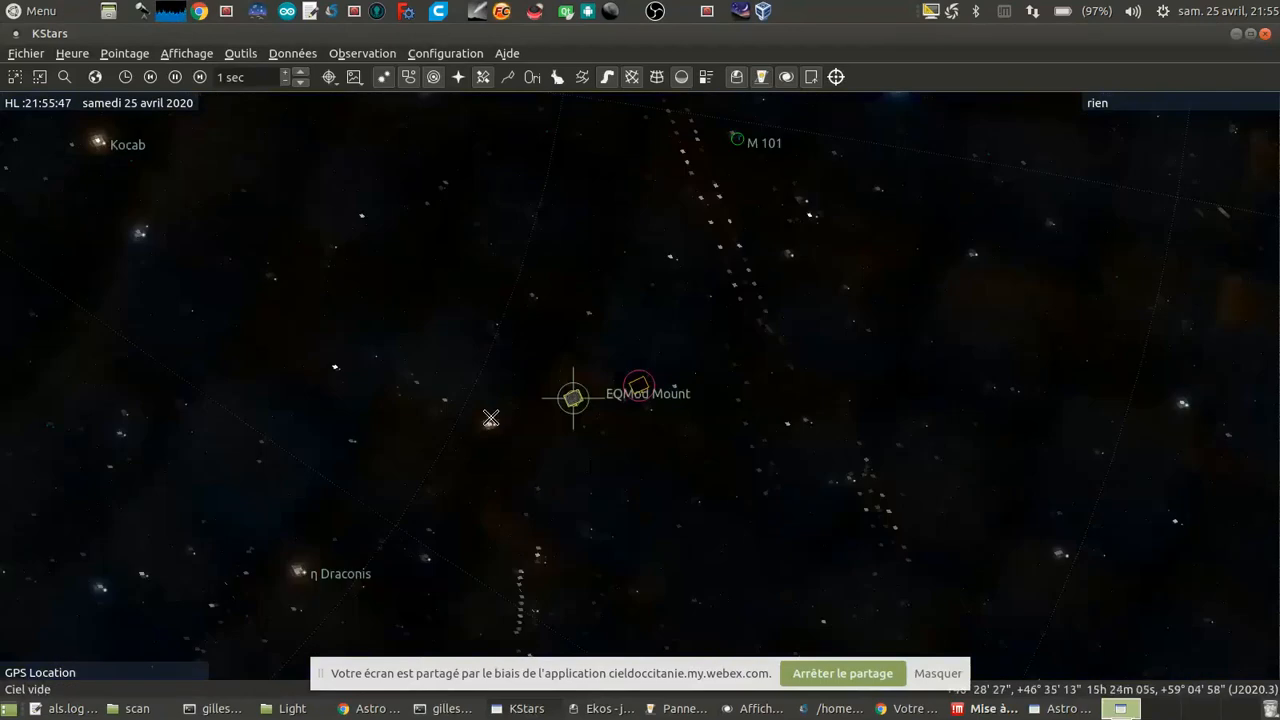
pyautogui.scroll(-1, 490, 418)
pyautogui.scroll(4, 486, 420)
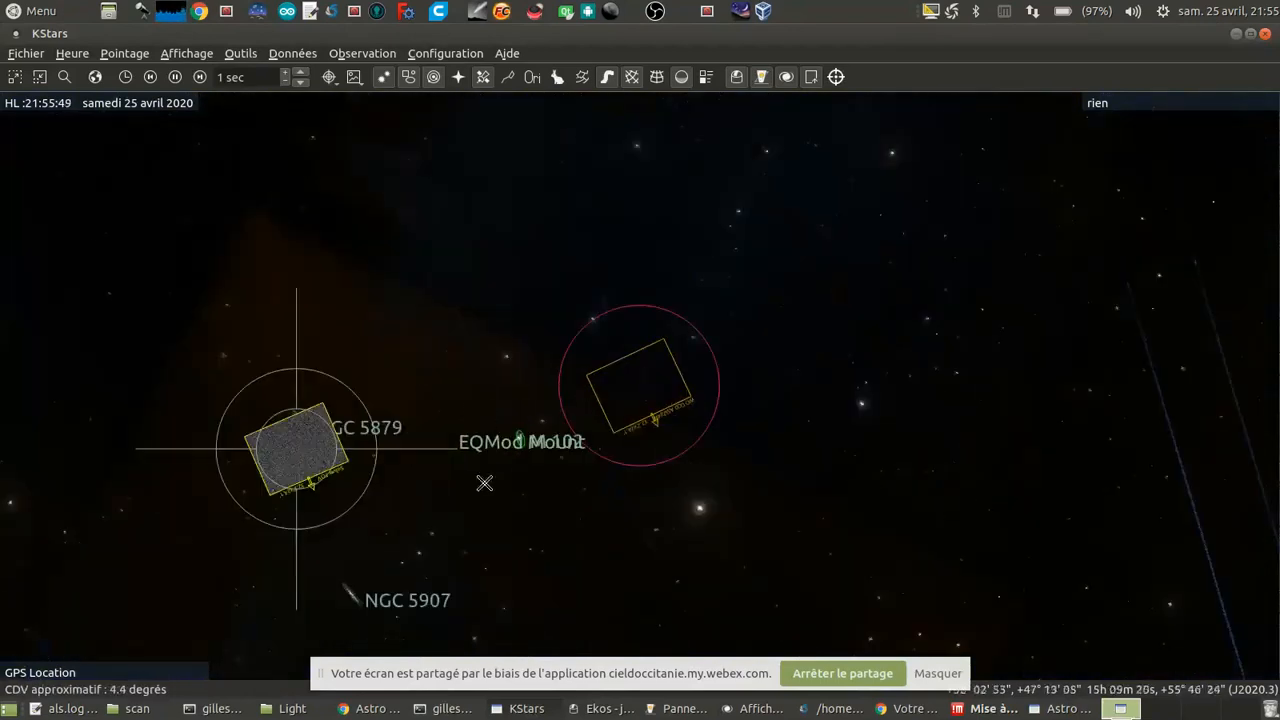
pyautogui.moveTo(464, 513); pyautogui.dragTo(301, 567)
pyautogui.scroll(-7, 592, 458)
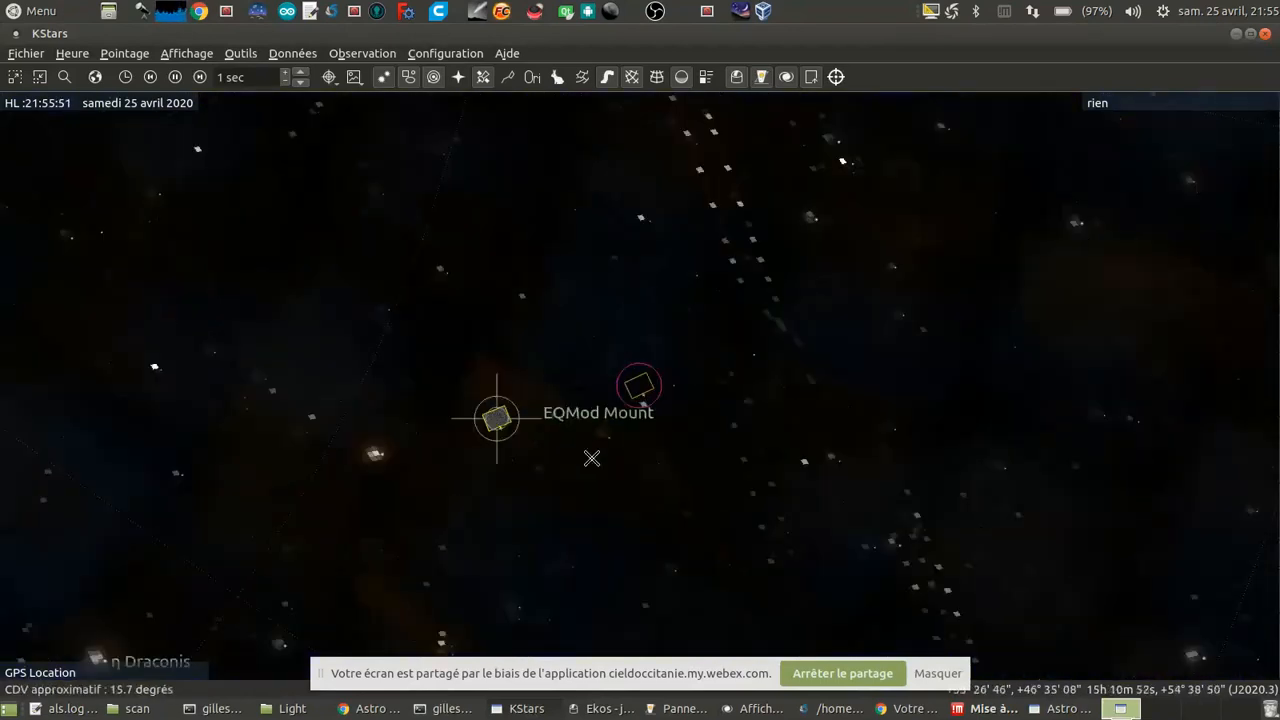
pyautogui.scroll(-4, 595, 363)
pyautogui.moveTo(403, 393); pyautogui.dragTo(395, 336)
pyautogui.scroll(2, 428, 369)
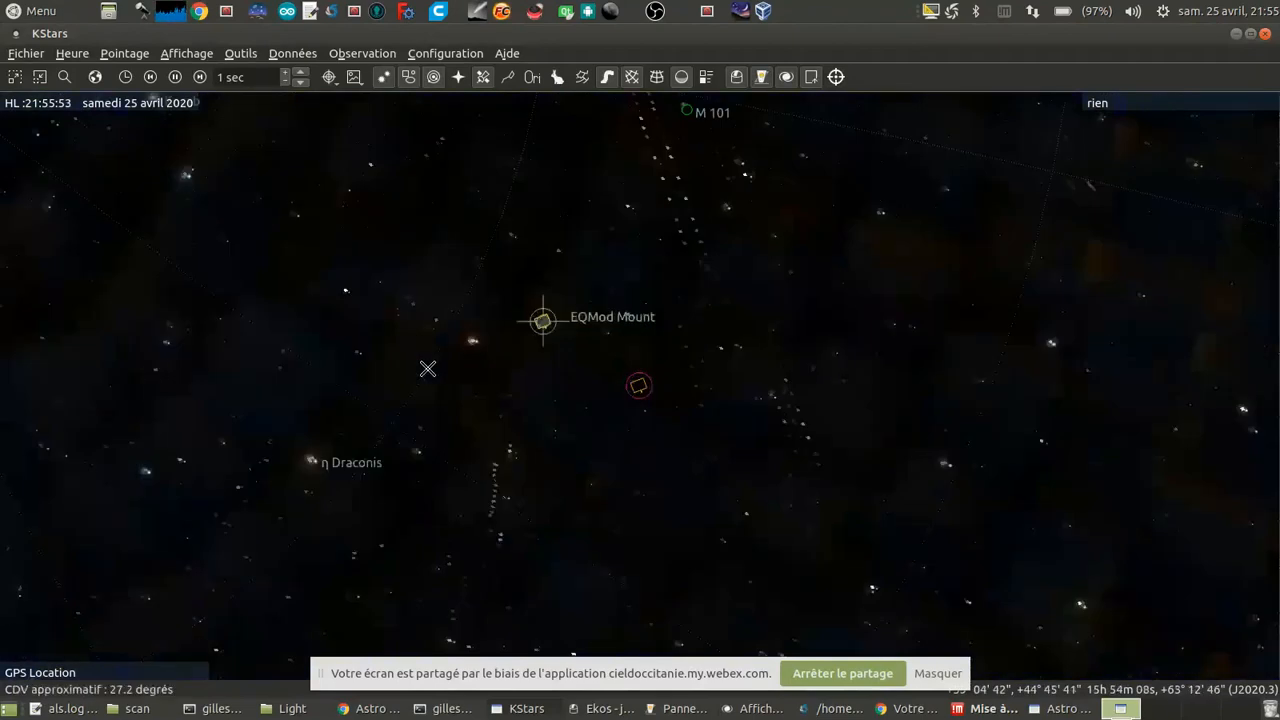
pyautogui.scroll(4, 410, 390)
pyautogui.moveTo(377, 420); pyautogui.dragTo(634, 363)
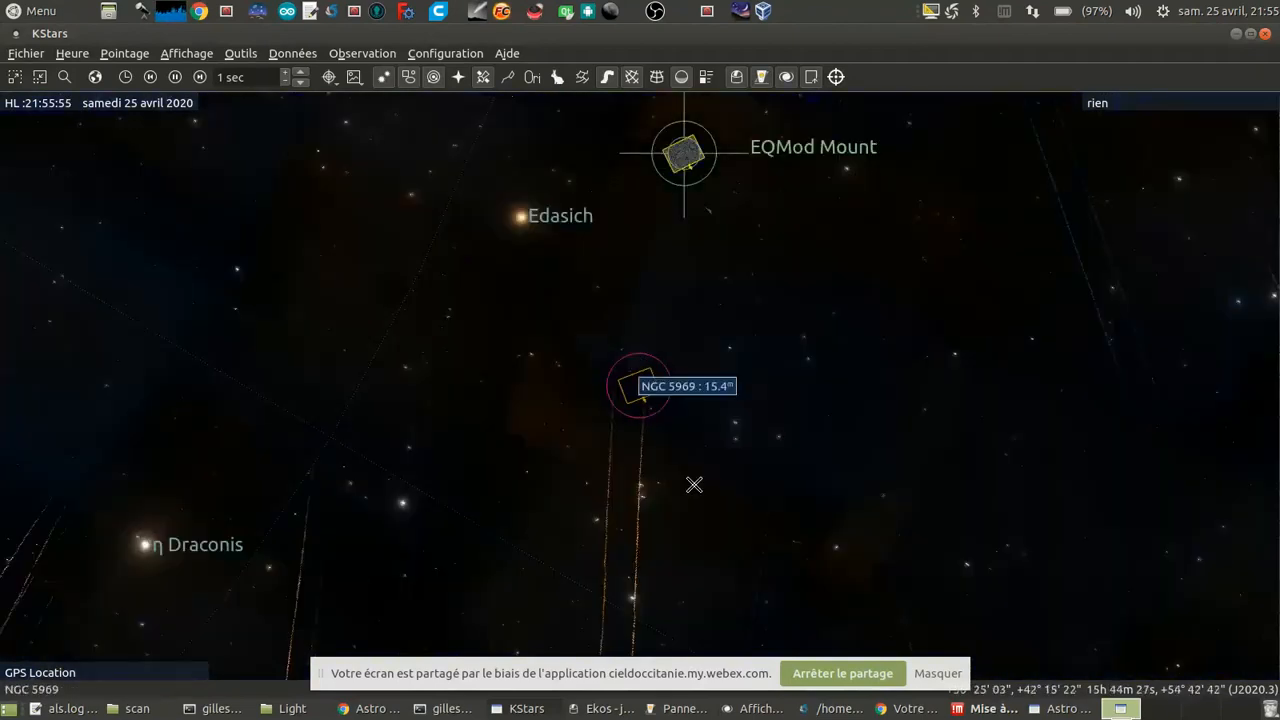
pyautogui.scroll(-5, 691, 471)
pyautogui.moveTo(746, 369); pyautogui.dragTo(658, 520)
pyautogui.moveTo(680, 466); pyautogui.dragTo(520, 484)
pyautogui.scroll(4, 520, 483)
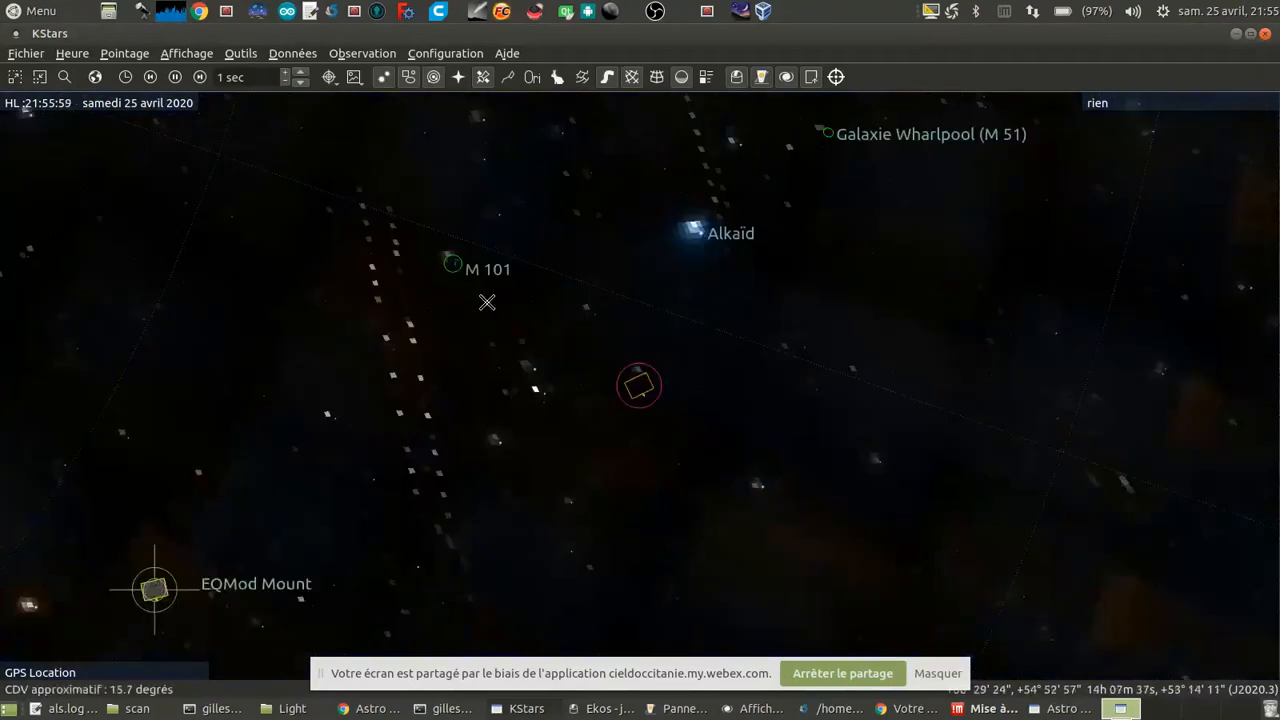
# Step: Center the map on M 101, slew the EQMod Mount to it, and close the object information pane
pyautogui.scroll(4, 487, 302)
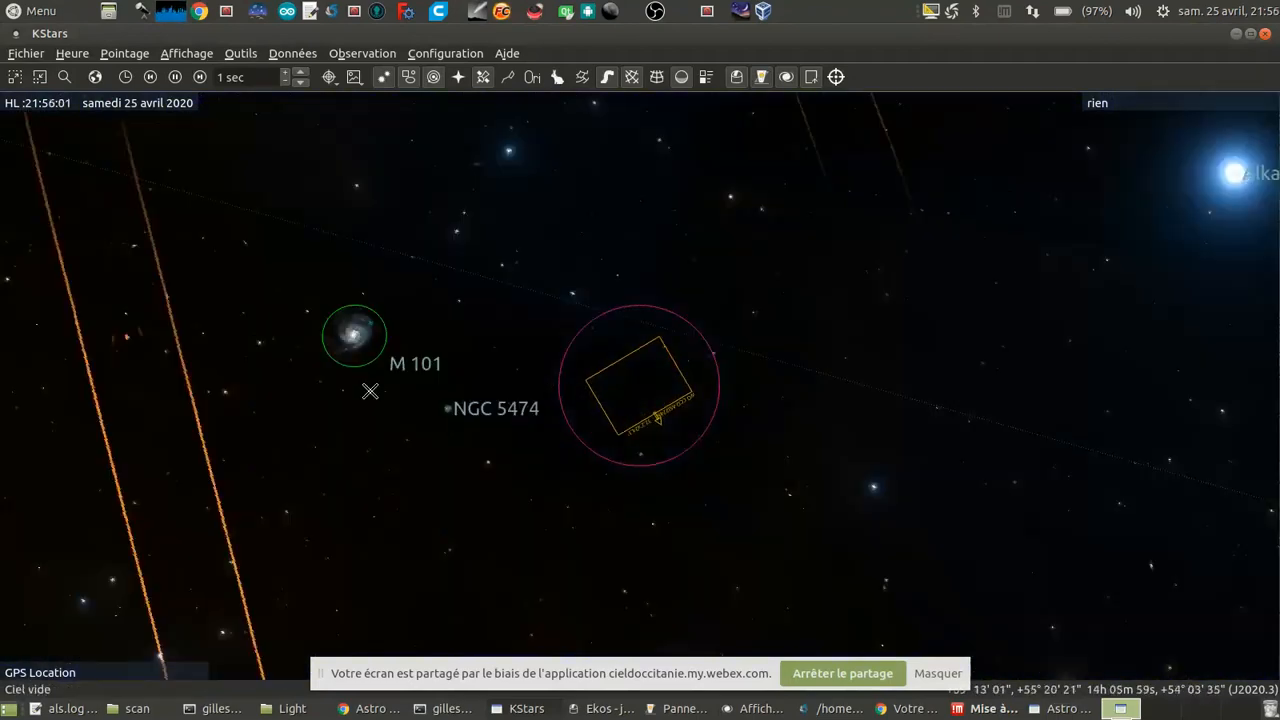
pyautogui.doubleClick(355, 332)
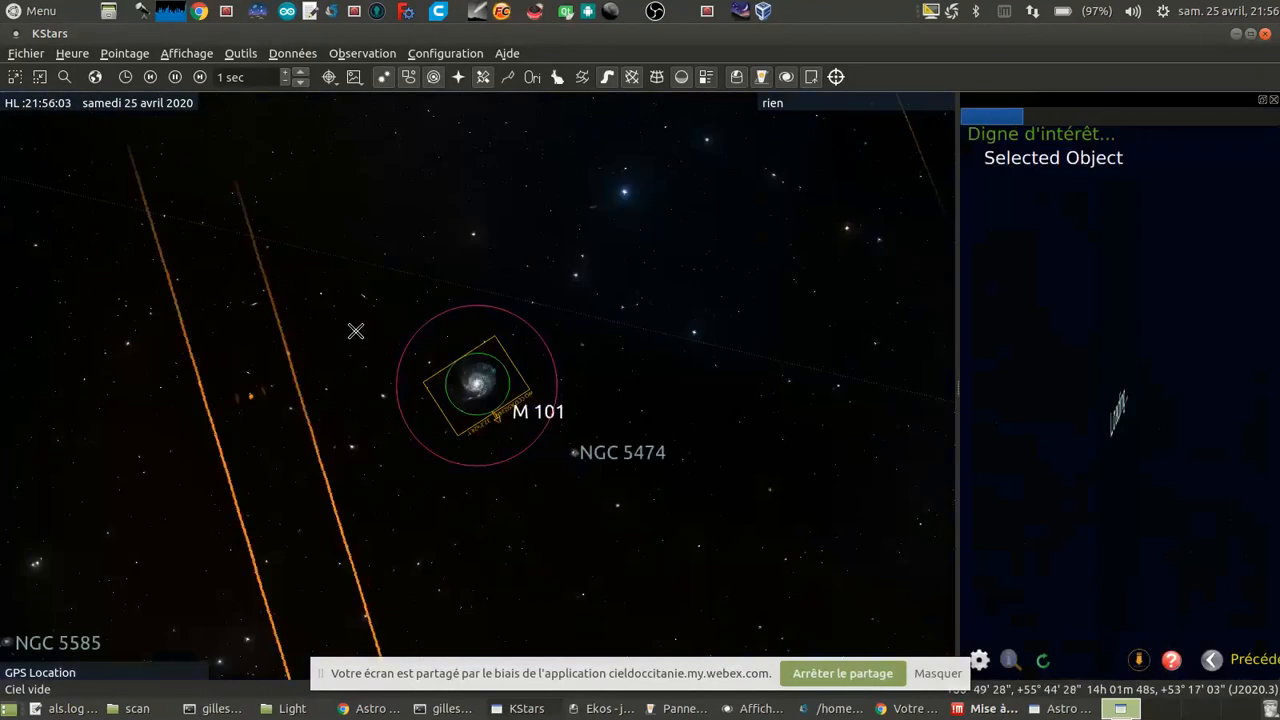
pyautogui.rightClick(478, 390)
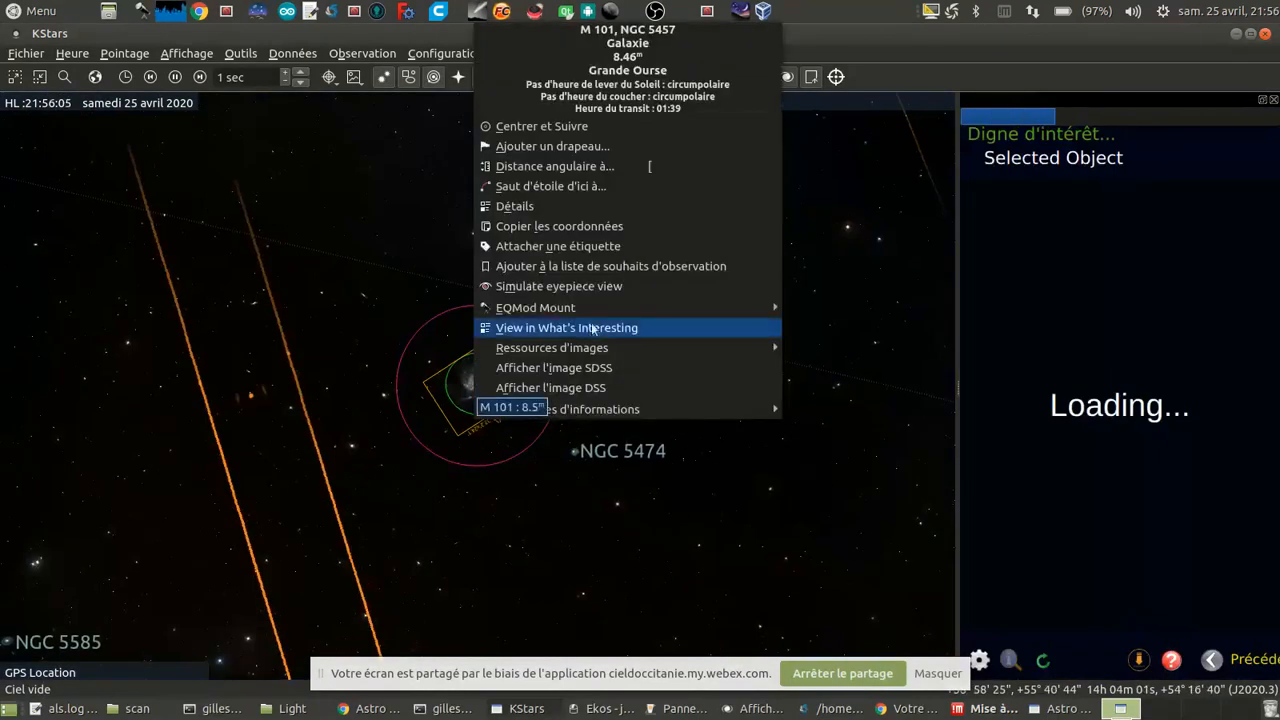
pyautogui.moveTo(740, 308)
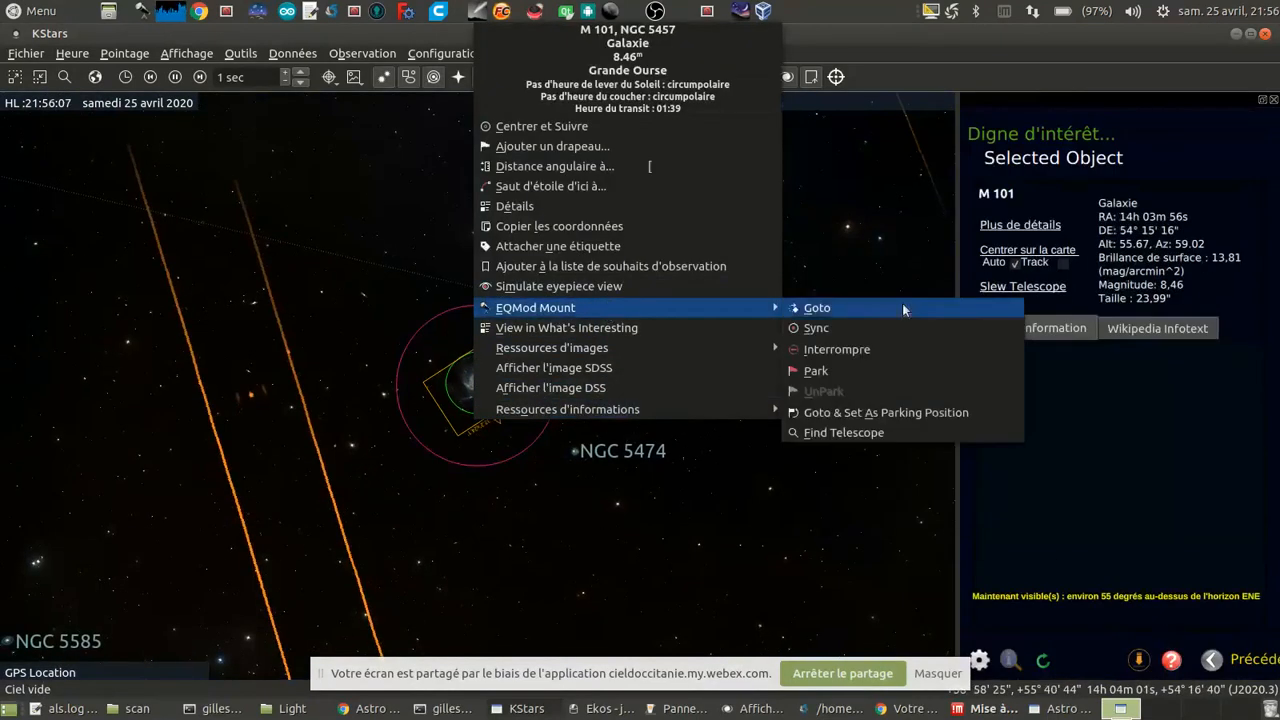
pyautogui.click(875, 309)
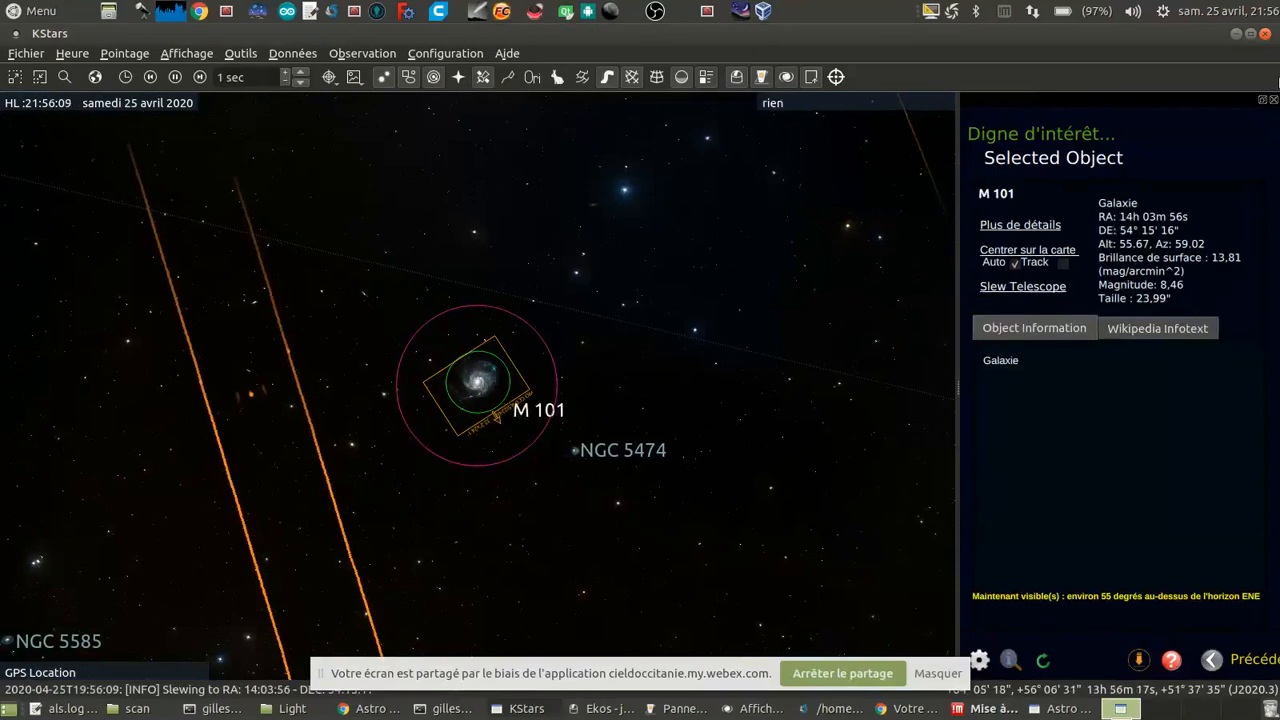
pyautogui.click(1274, 99)
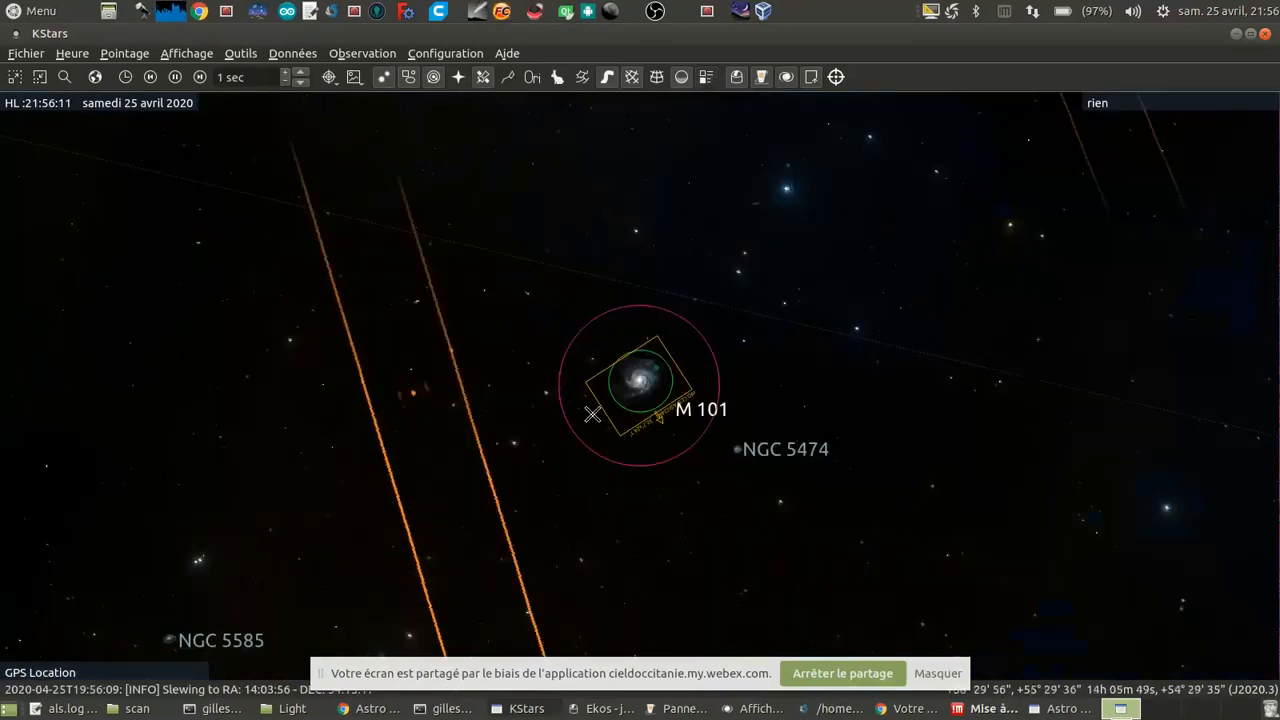
pyautogui.scroll(-3, 806, 490)
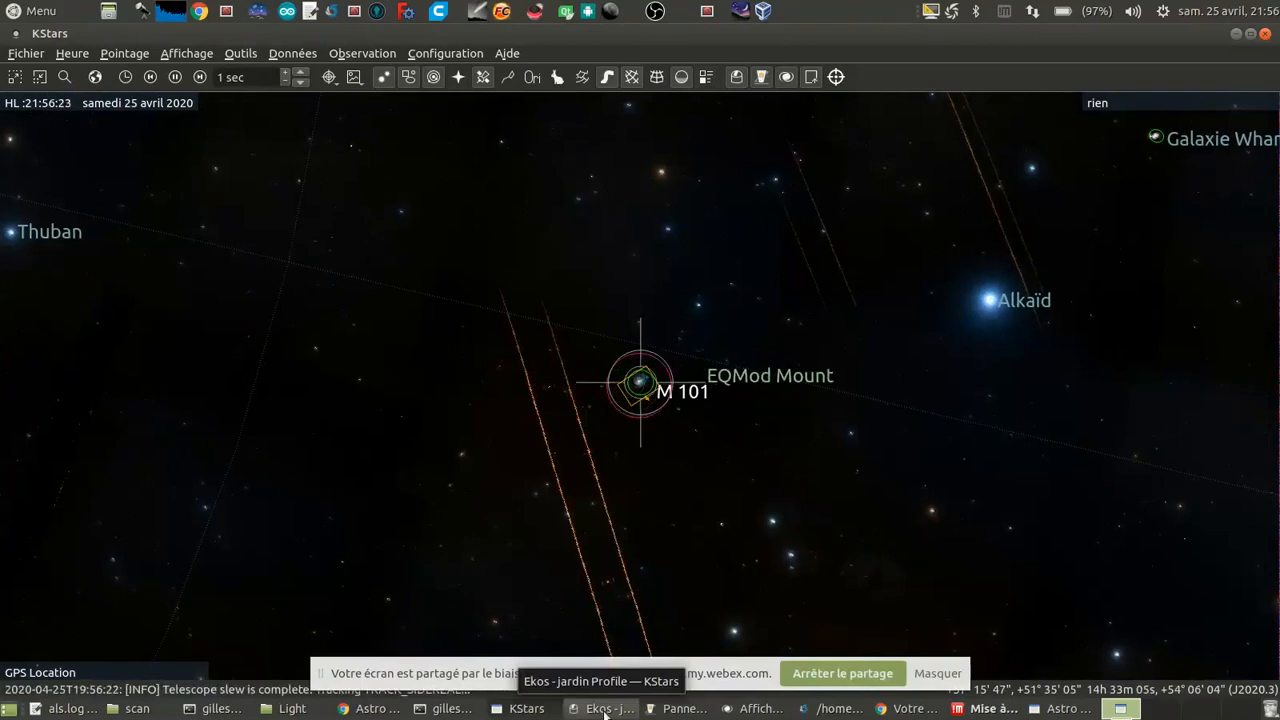
# Step: Switch to Ekos, capture and plate-solve a 2-second image, and retry the solve with the exposure set to 3 seconds
pyautogui.click(604, 712)
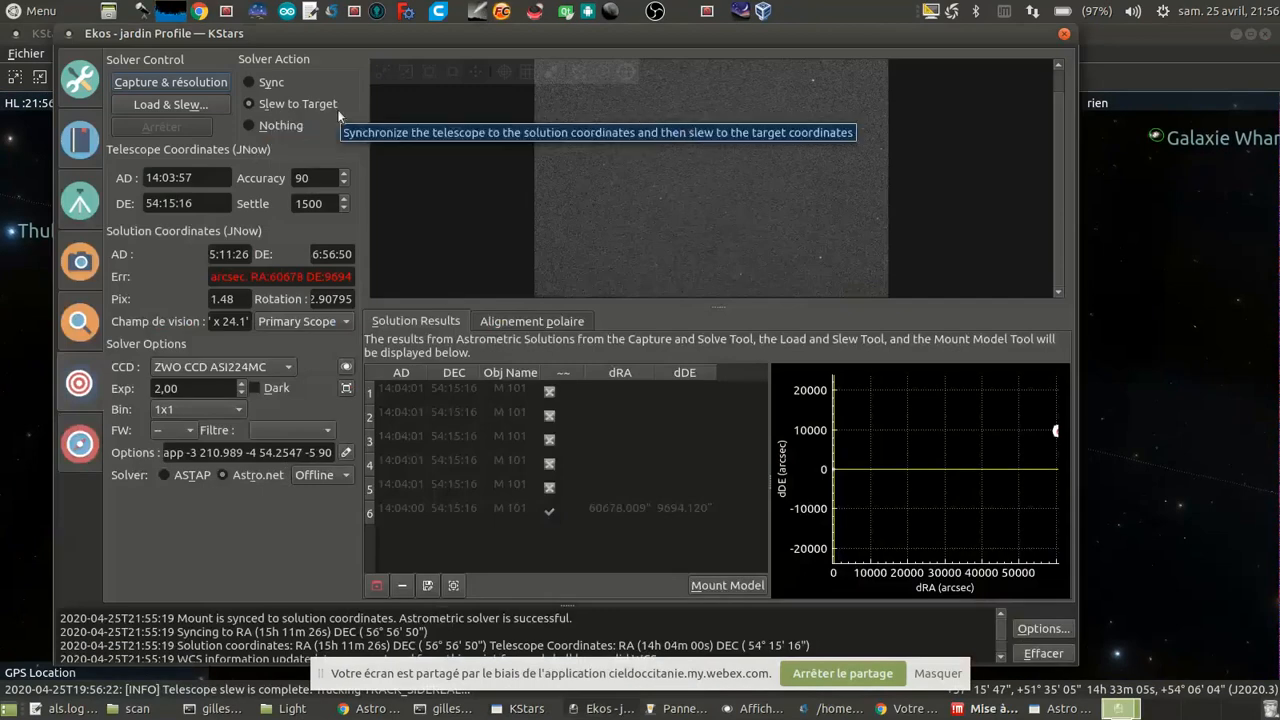
pyautogui.click(180, 84)
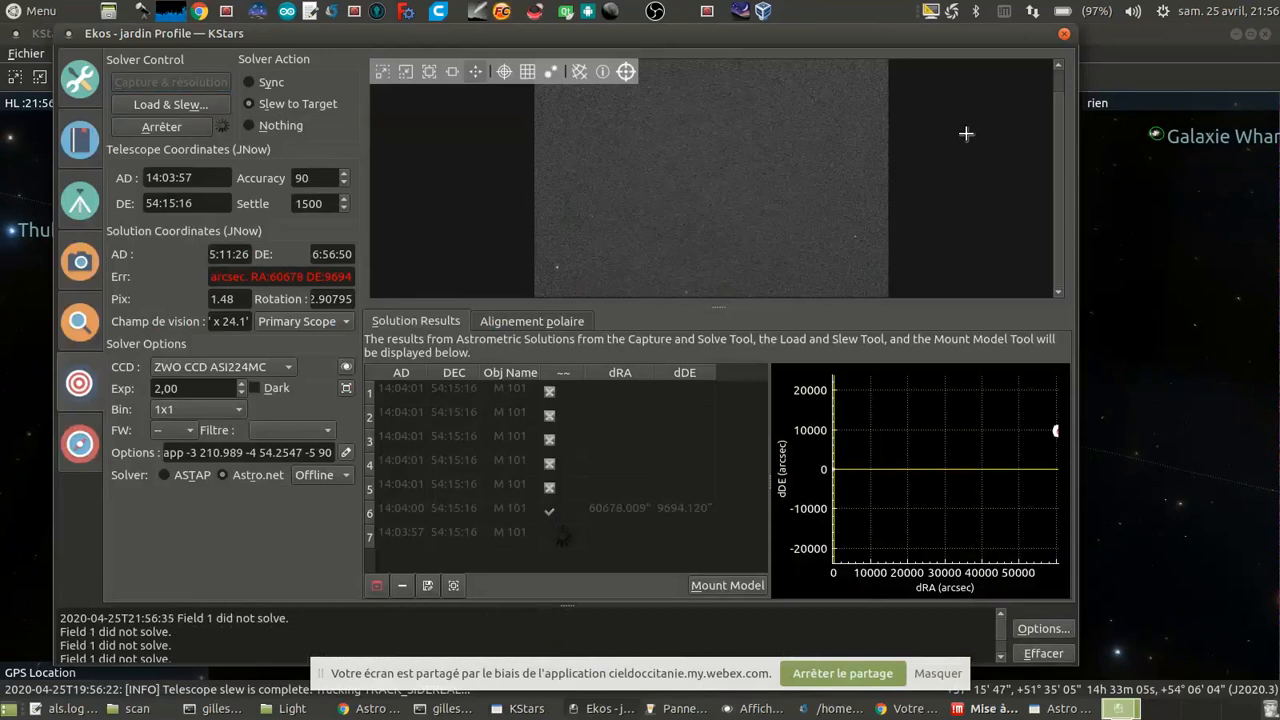
pyautogui.click(241, 384)
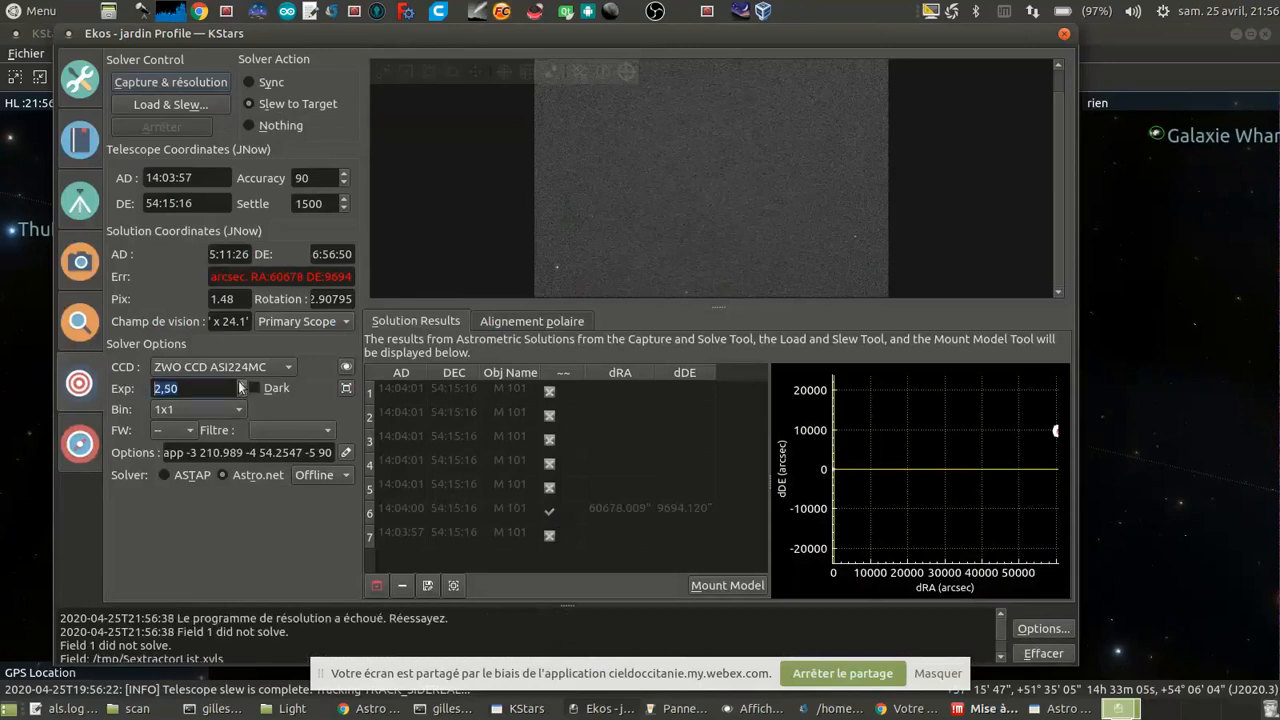
pyautogui.click(165, 83)
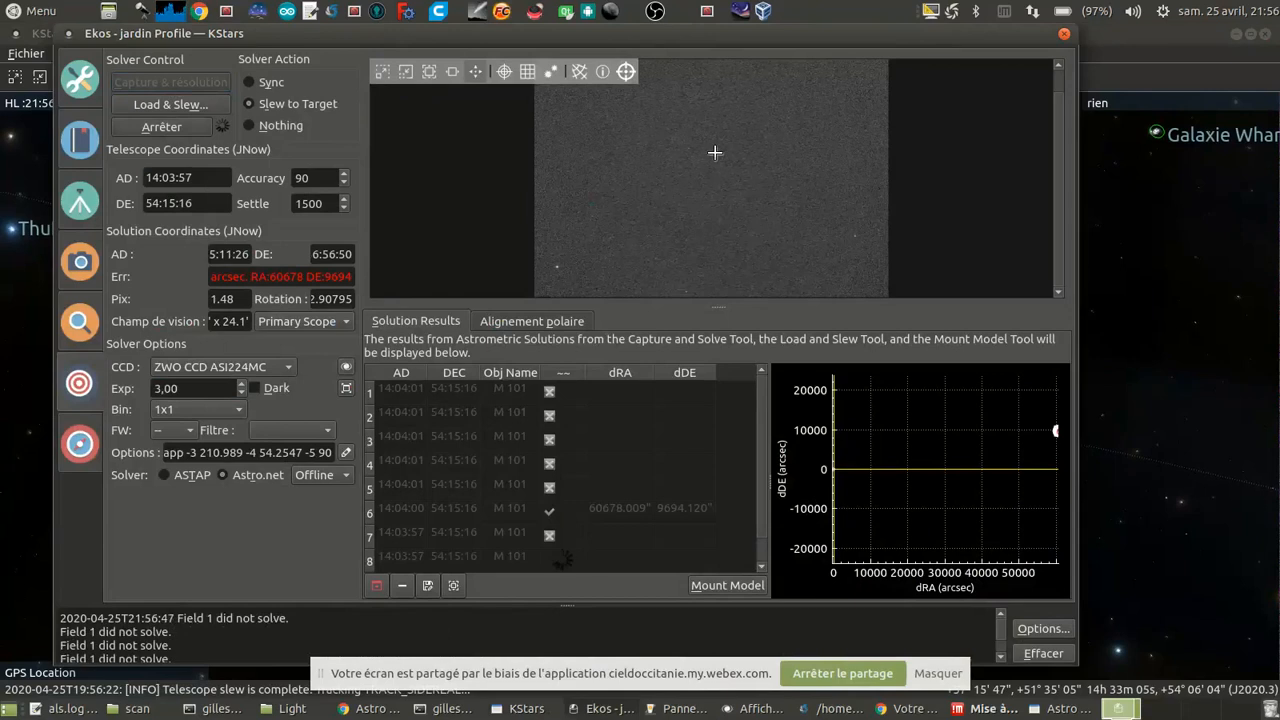
pyautogui.doubleClick(203, 389)
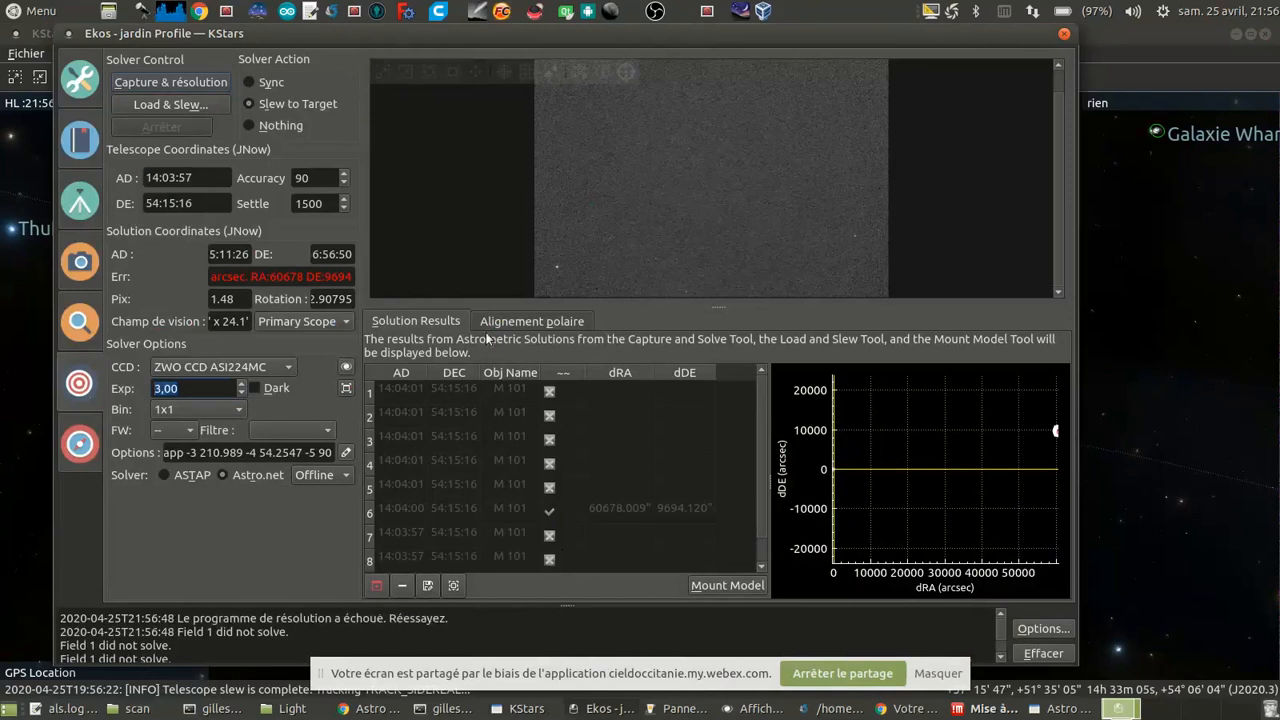
# Step: Check the ASI224MC camera controls in the INDI control panel and the solver action and captured frame in Ekos
pyautogui.click(690, 712)
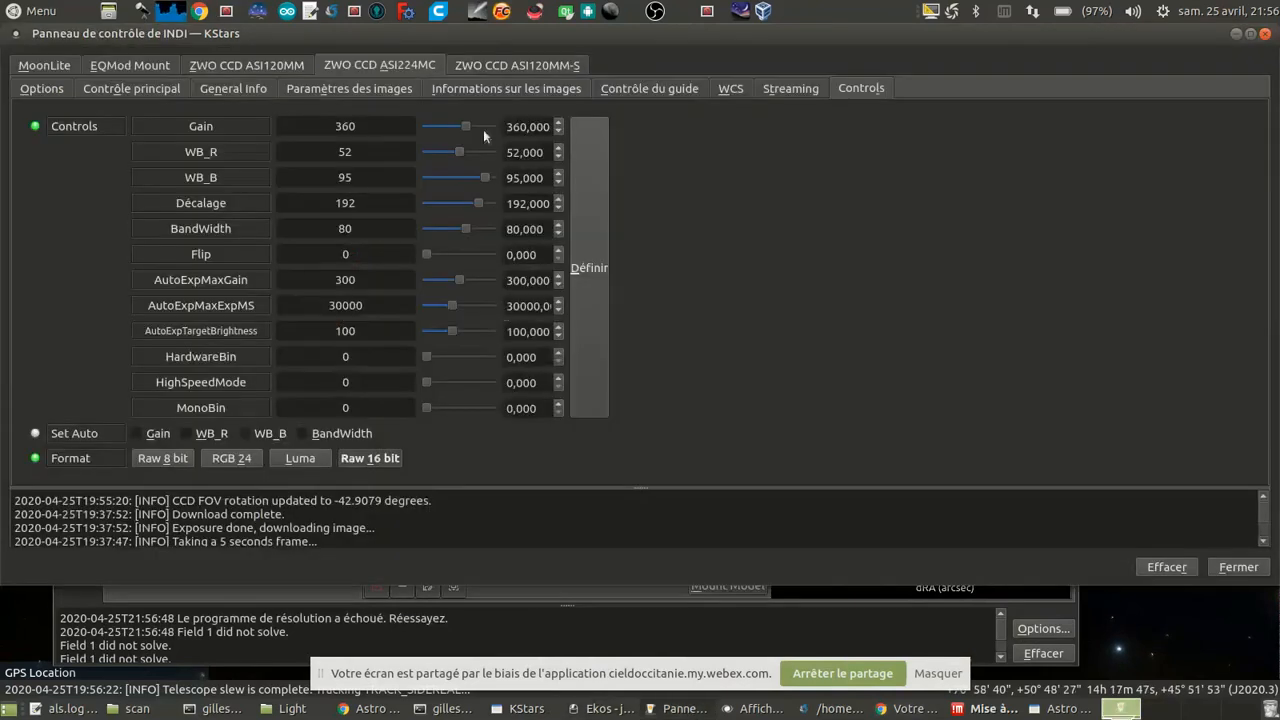
pyautogui.click(477, 634)
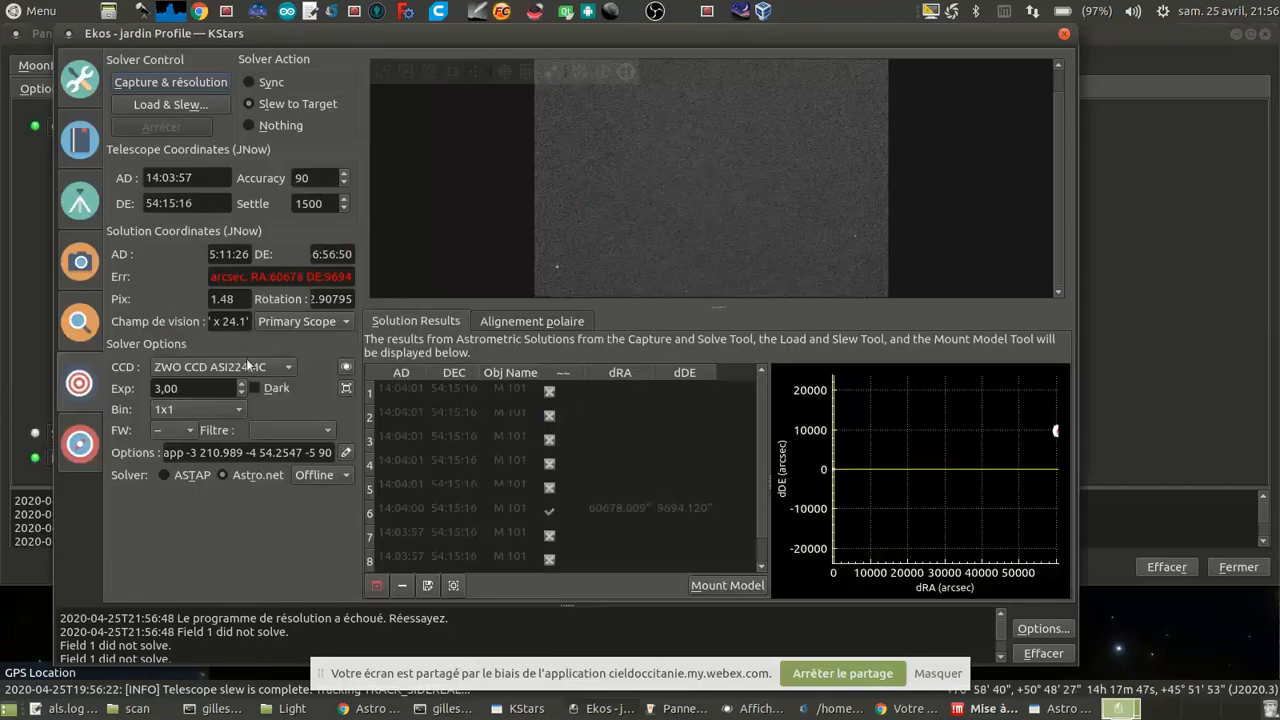
pyautogui.click(250, 83)
pyautogui.click(250, 104)
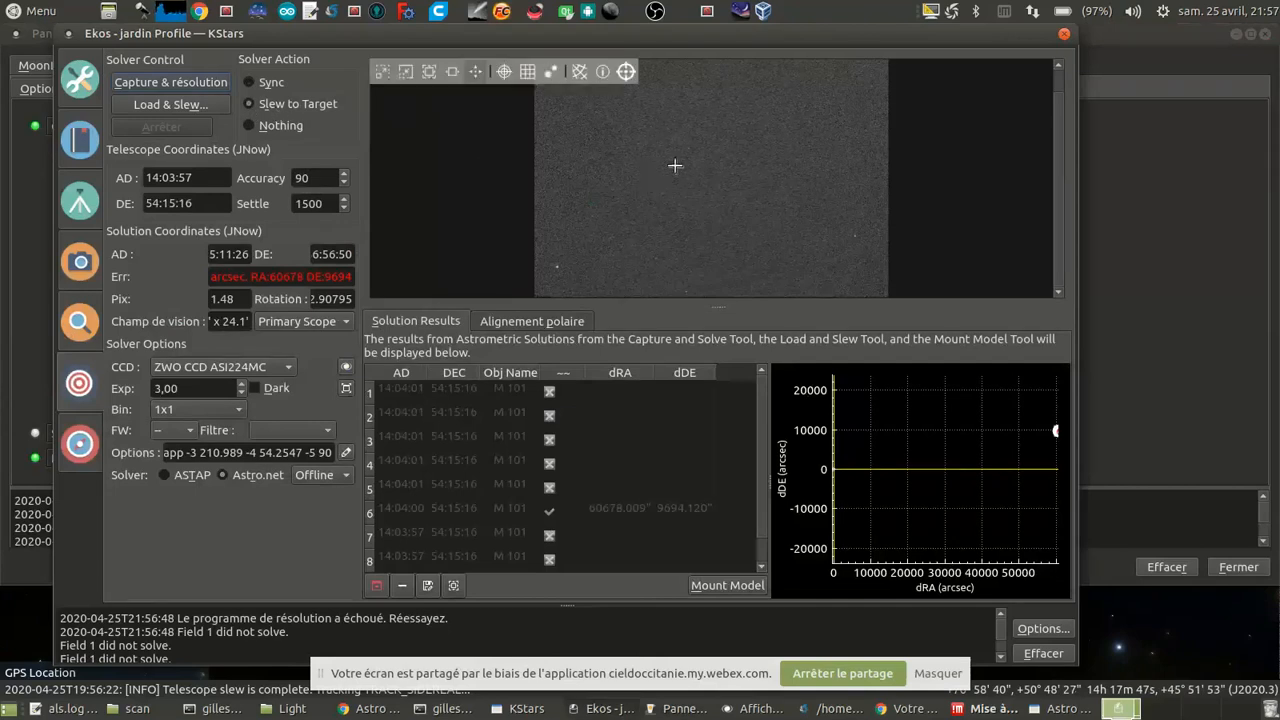
pyautogui.scroll(-1, 675, 166)
# Step: Start the live video stream of the ZWO CCD ASI120MM camera from the INDI control panel
pyautogui.click(652, 712)
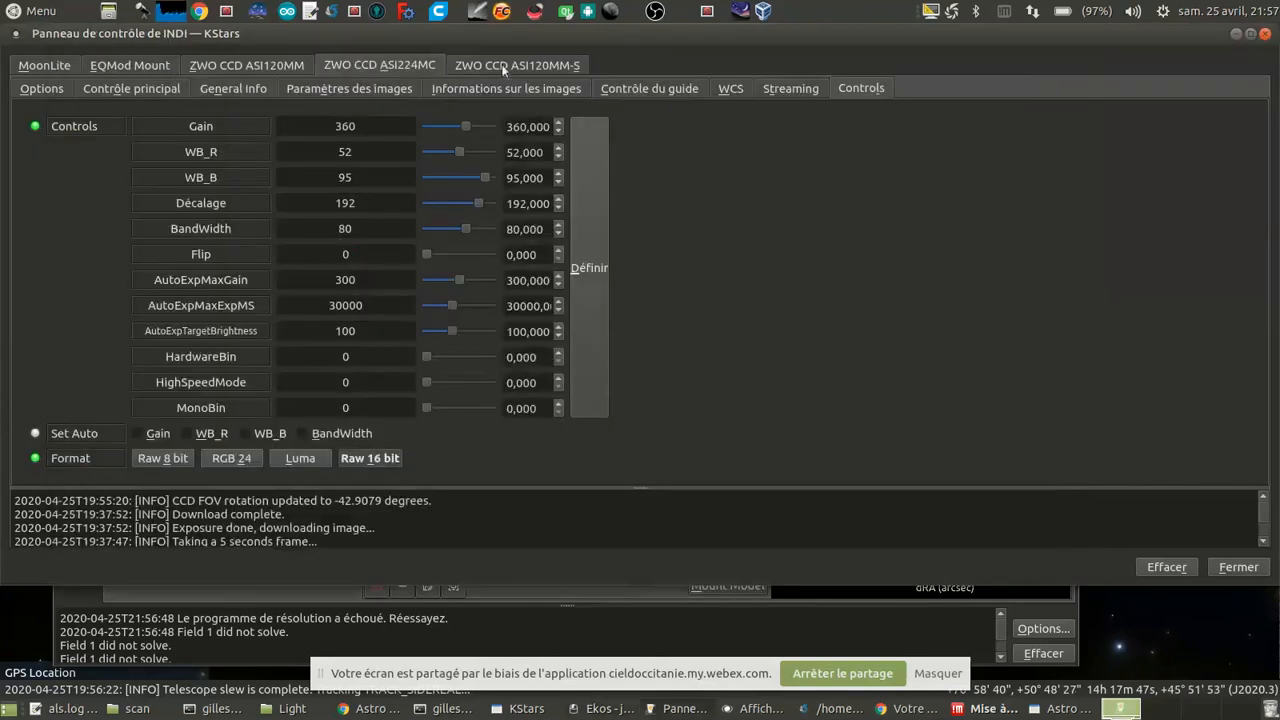
pyautogui.click(503, 64)
pyautogui.click(257, 64)
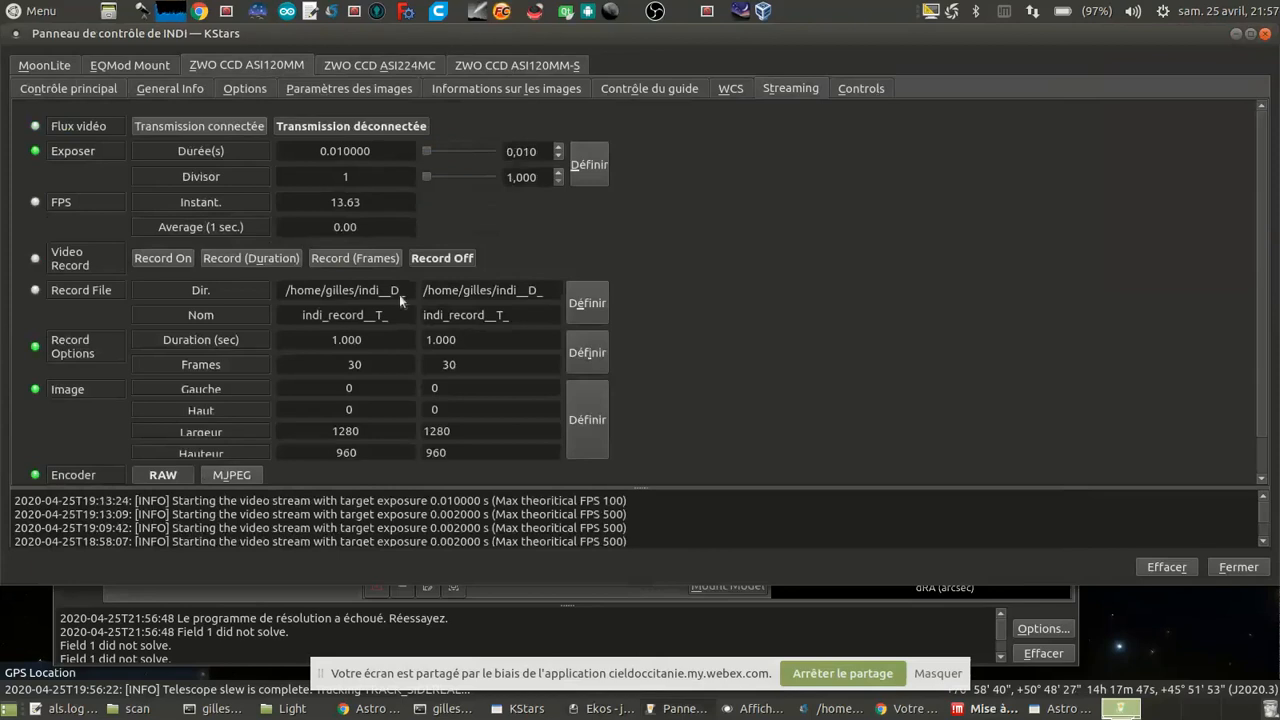
pyautogui.click(229, 123)
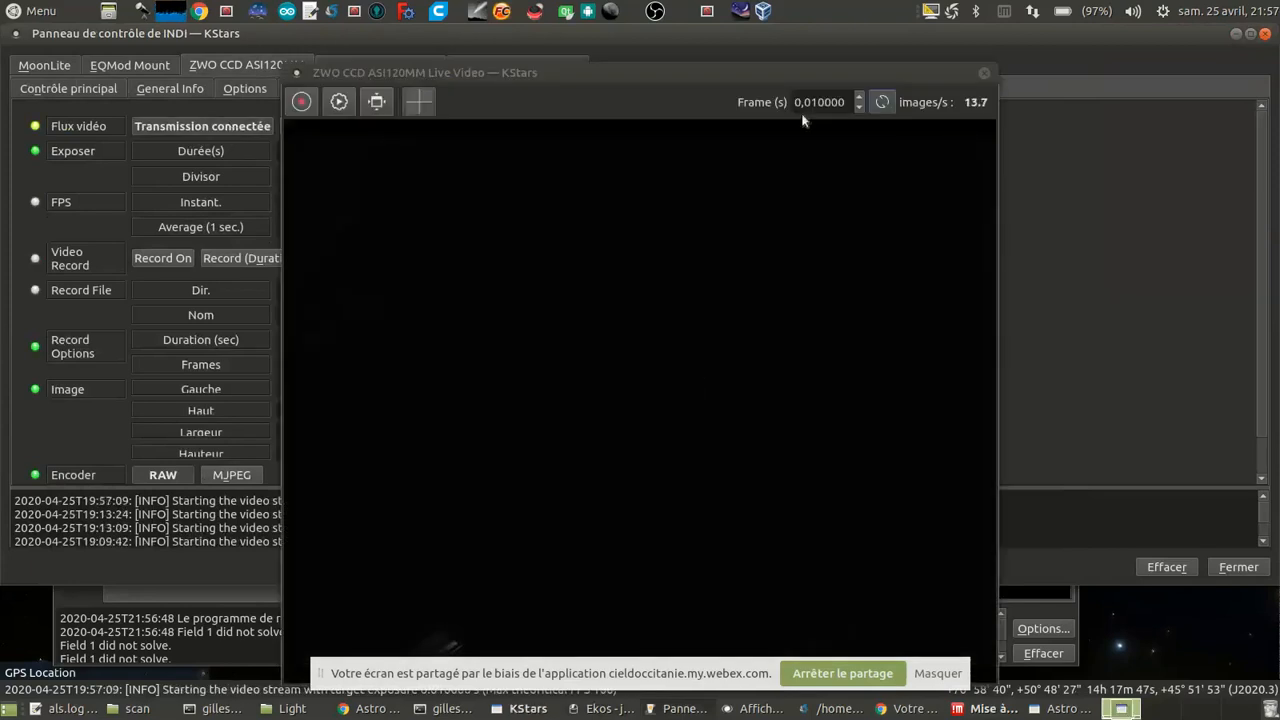
# Step: Set the live video's frame exposure first to 0.1 s and finally to 0.3 s, and examine the sky view
pyautogui.moveTo(806, 102); pyautogui.dragTo(921, 66)
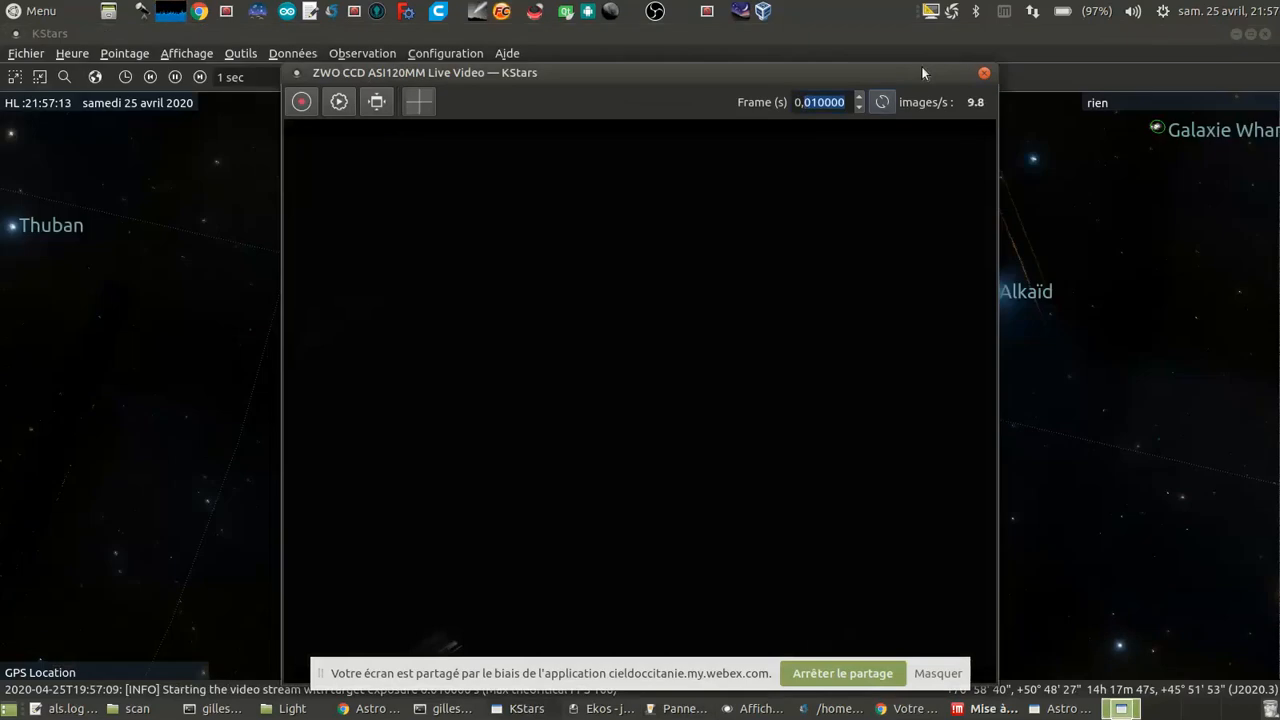
pyautogui.write('1')
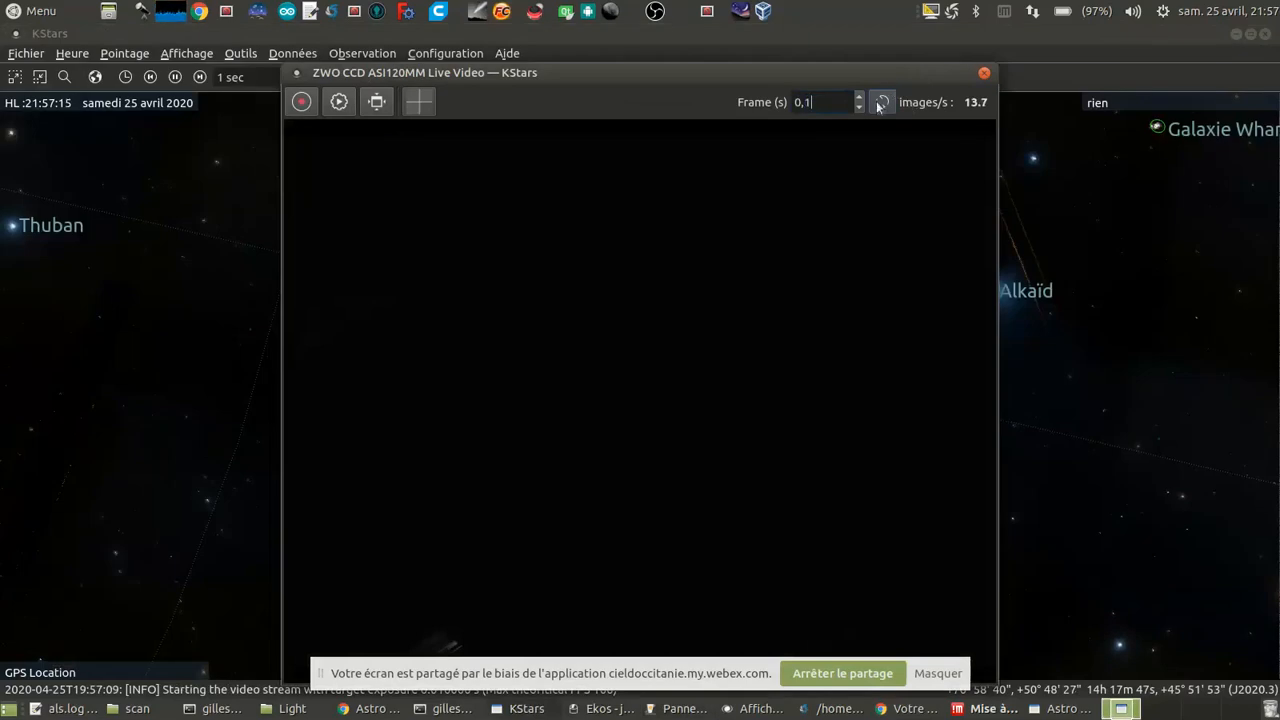
pyautogui.click(880, 103)
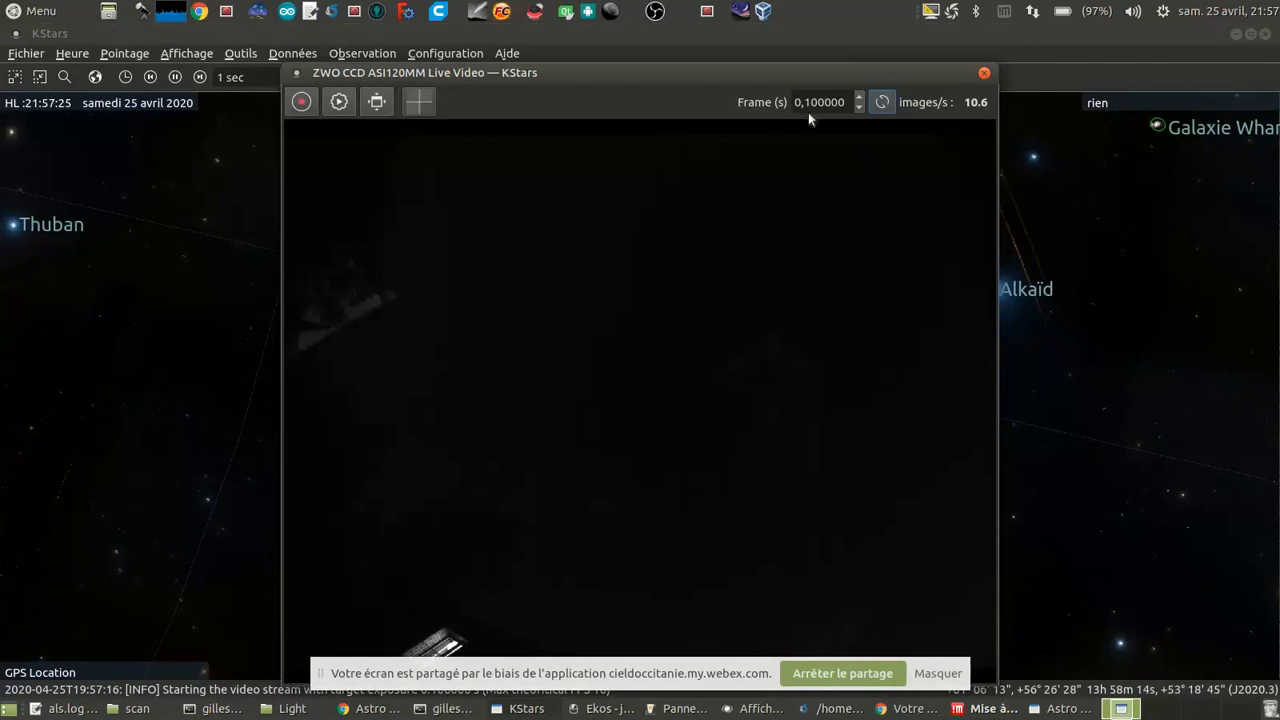
pyautogui.moveTo(805, 103); pyautogui.dragTo(1080, 71)
pyautogui.write('3')
pyautogui.press('Return')
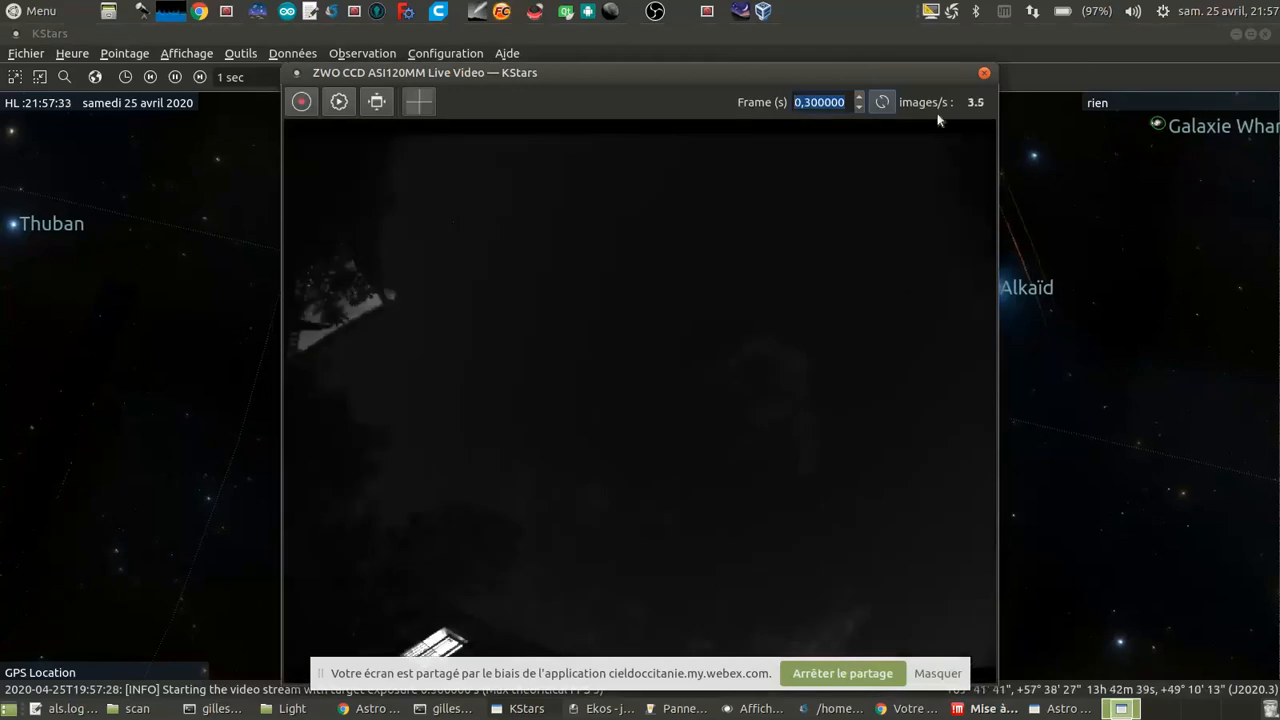
# Step: Stop the ASI120MM video stream in the INDI control panel and return to the KStars sky map
pyautogui.click(675, 709)
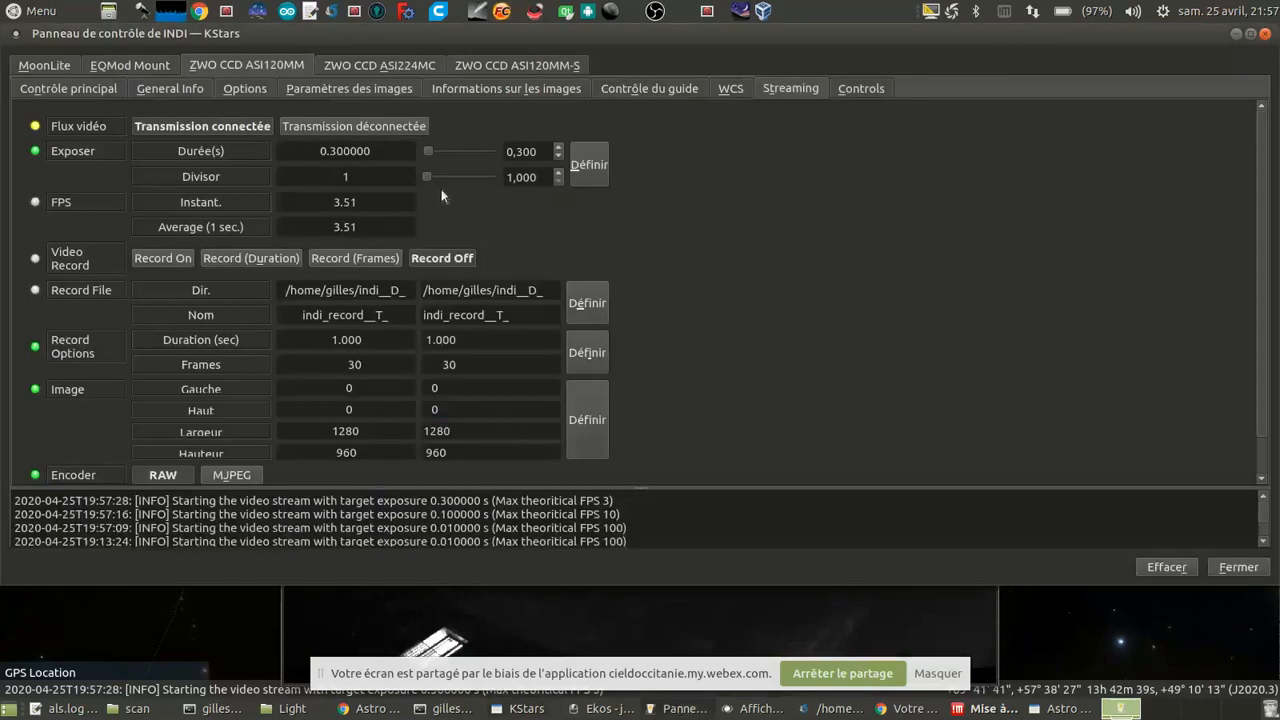
pyautogui.click(351, 126)
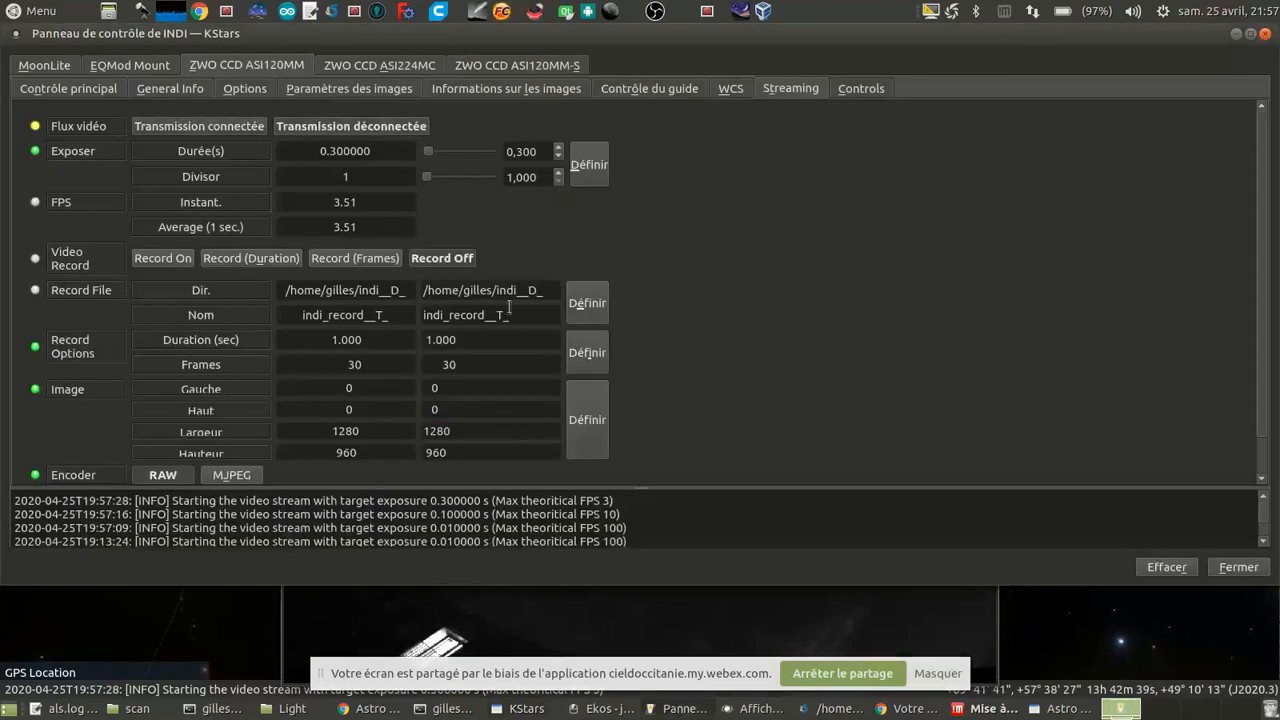
pyautogui.click(459, 638)
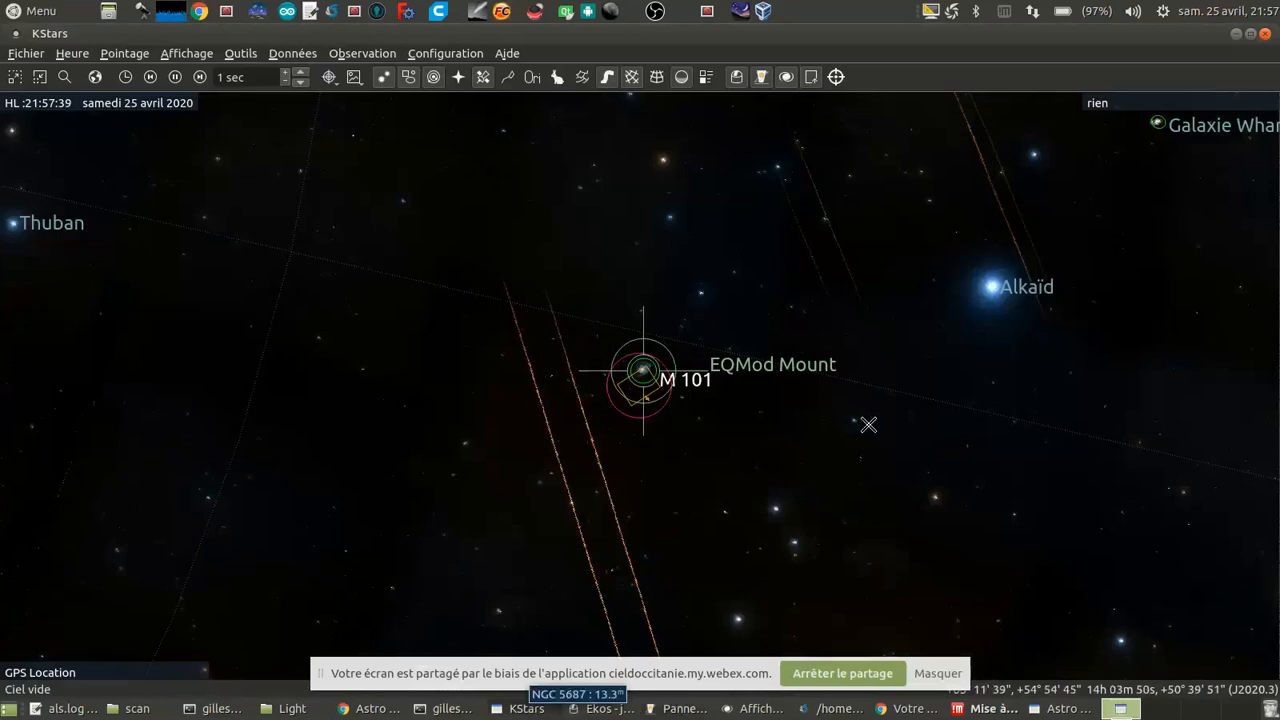
# Step: Look over the KStars sky map from M 101 across to the Arcturus region for a suitable target
pyautogui.scroll(-3, 869, 425)
pyautogui.scroll(-1, 954, 263)
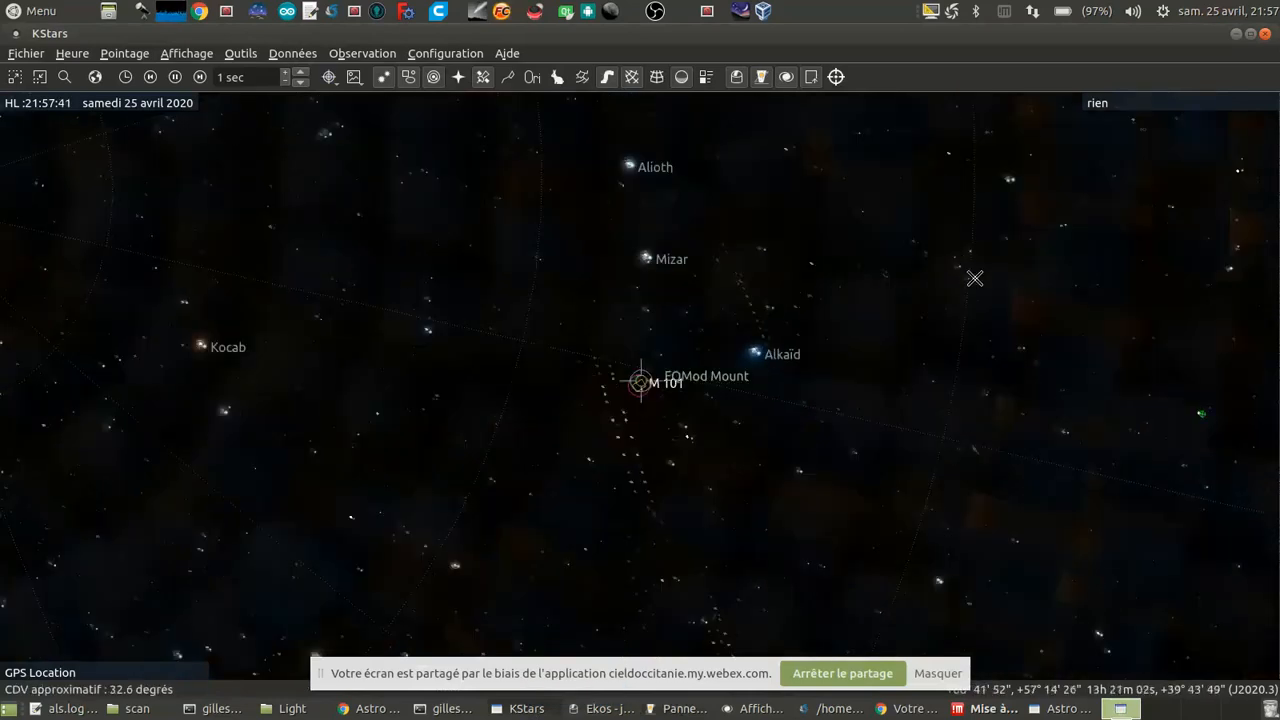
pyautogui.moveTo(1094, 382); pyautogui.dragTo(817, 293)
pyautogui.scroll(2, 966, 389)
pyautogui.moveTo(966, 389); pyautogui.dragTo(655, 295)
pyautogui.scroll(2, 968, 383)
pyautogui.scroll(3, 968, 383)
pyautogui.moveTo(1066, 274); pyautogui.dragTo(575, 292)
pyautogui.scroll(2, 674, 346)
pyautogui.moveTo(731, 215); pyautogui.dragTo(706, 314)
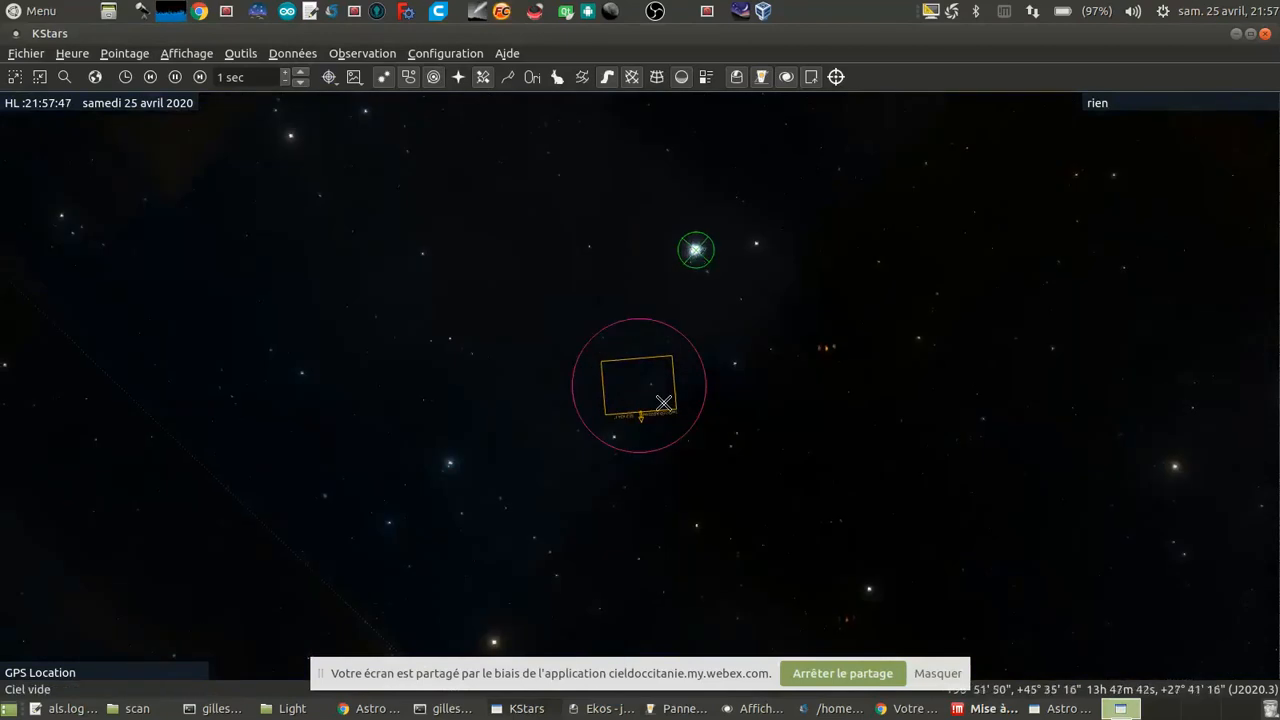
pyautogui.scroll(-5, 524, 408)
pyautogui.scroll(-3, 524, 408)
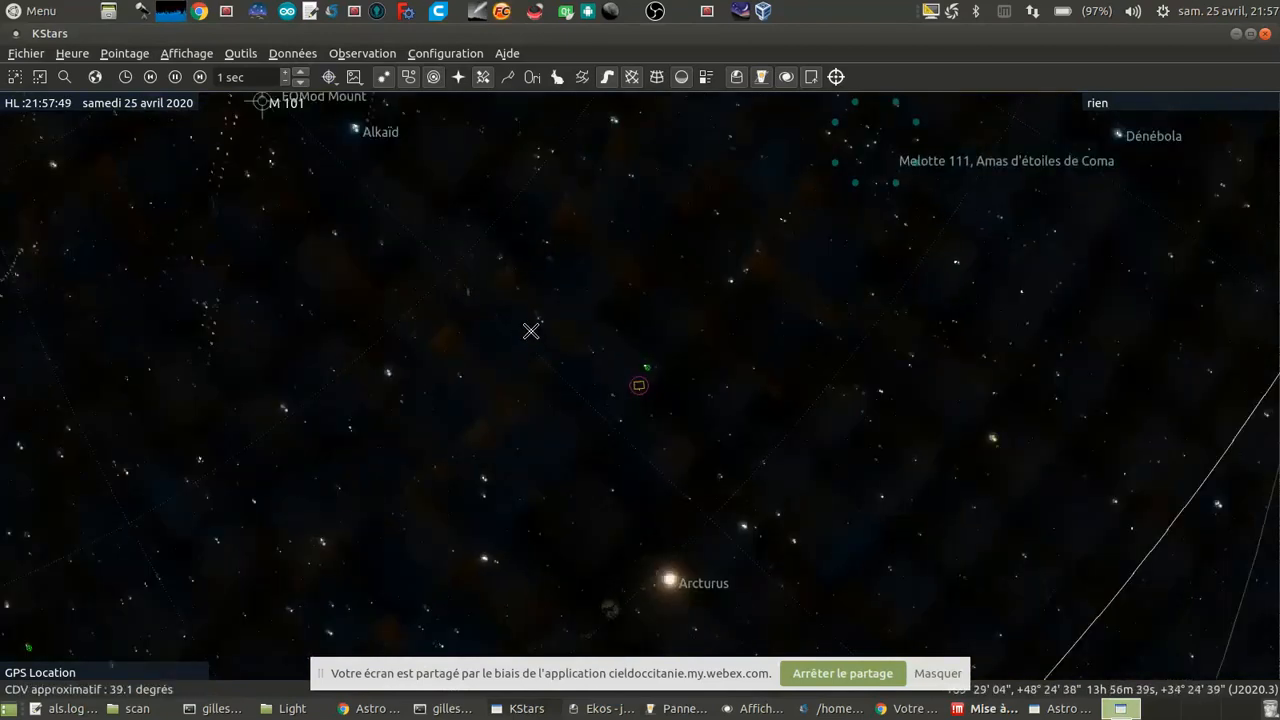
# Step: Locate the galaxy M 94 near Cor Caroli and slew the EQMod Mount to it
pyautogui.moveTo(529, 331); pyautogui.dragTo(555, 472)
pyautogui.moveTo(560, 229); pyautogui.dragTo(580, 357)
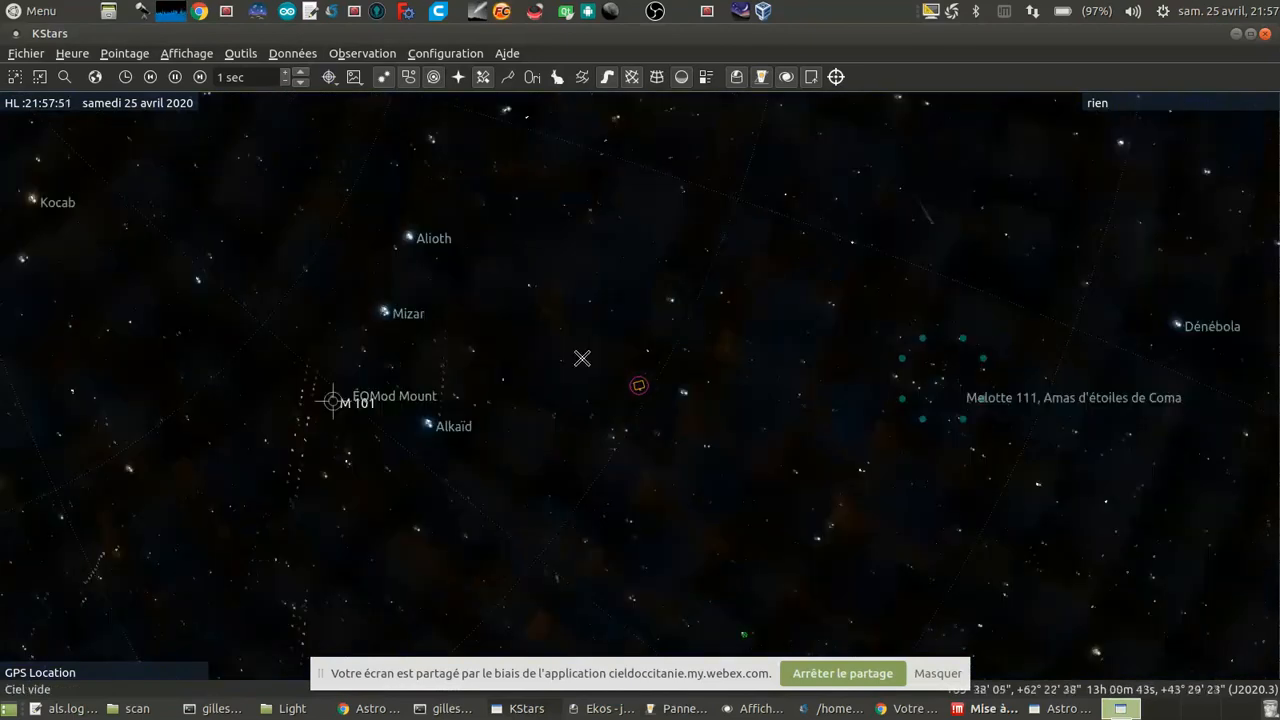
pyautogui.scroll(3, 586, 358)
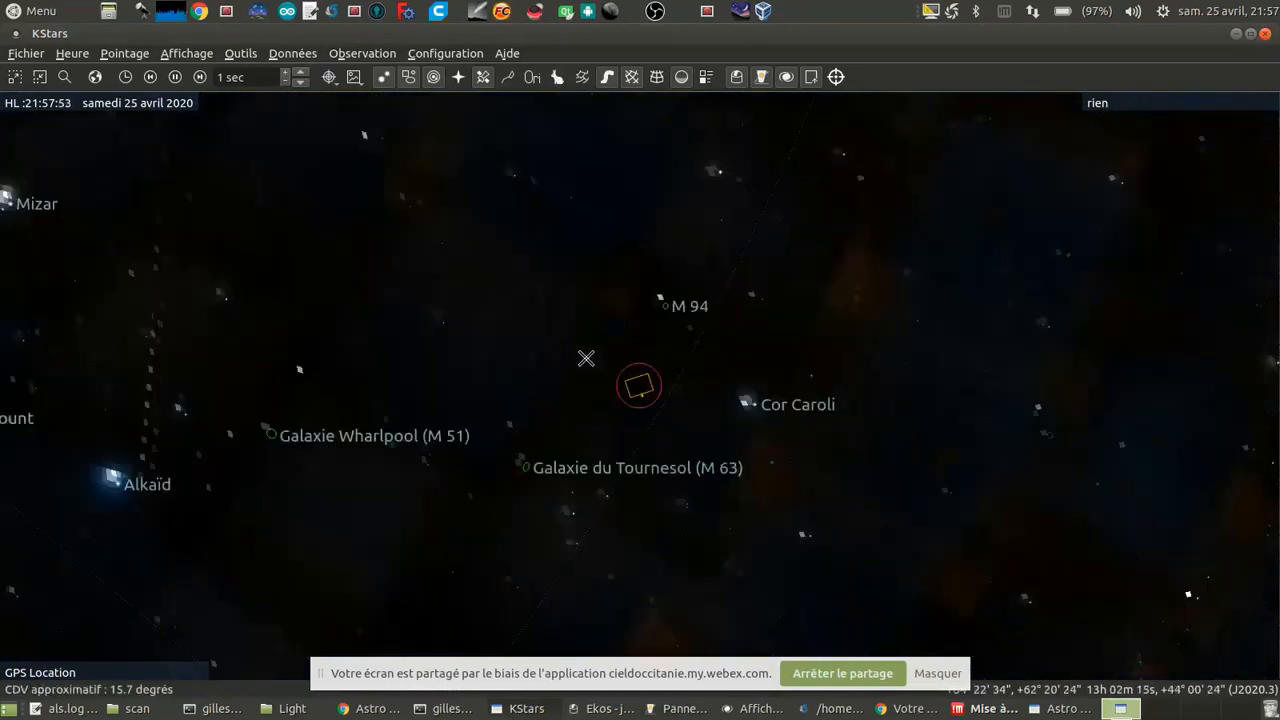
pyautogui.scroll(3, 586, 358)
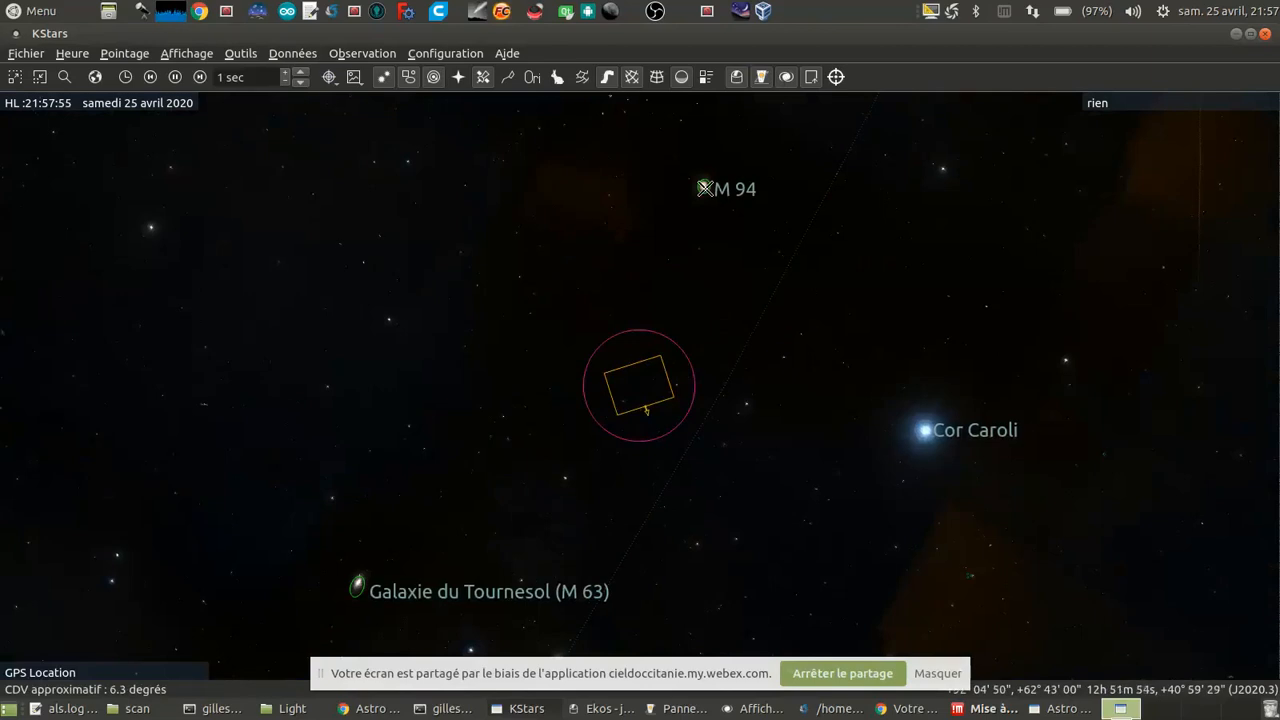
pyautogui.rightClick(704, 188)
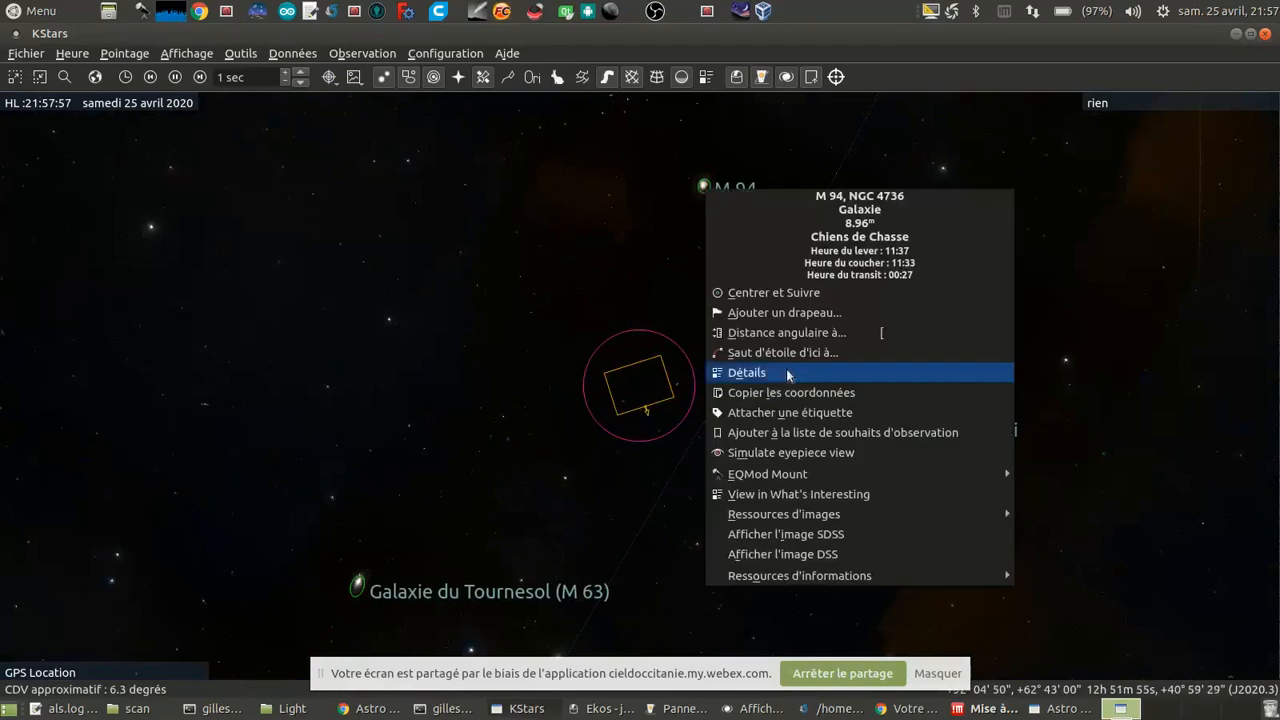
pyautogui.moveTo(811, 471)
pyautogui.click(1045, 472)
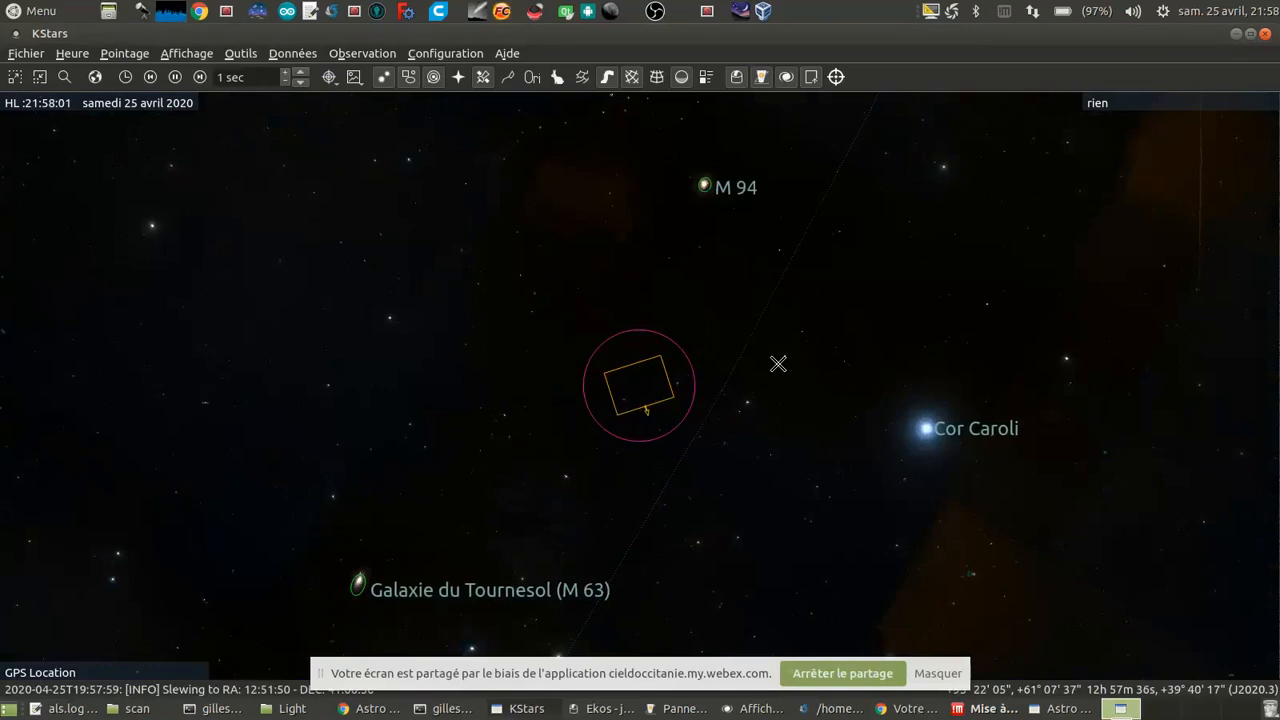
pyautogui.scroll(-4, 778, 364)
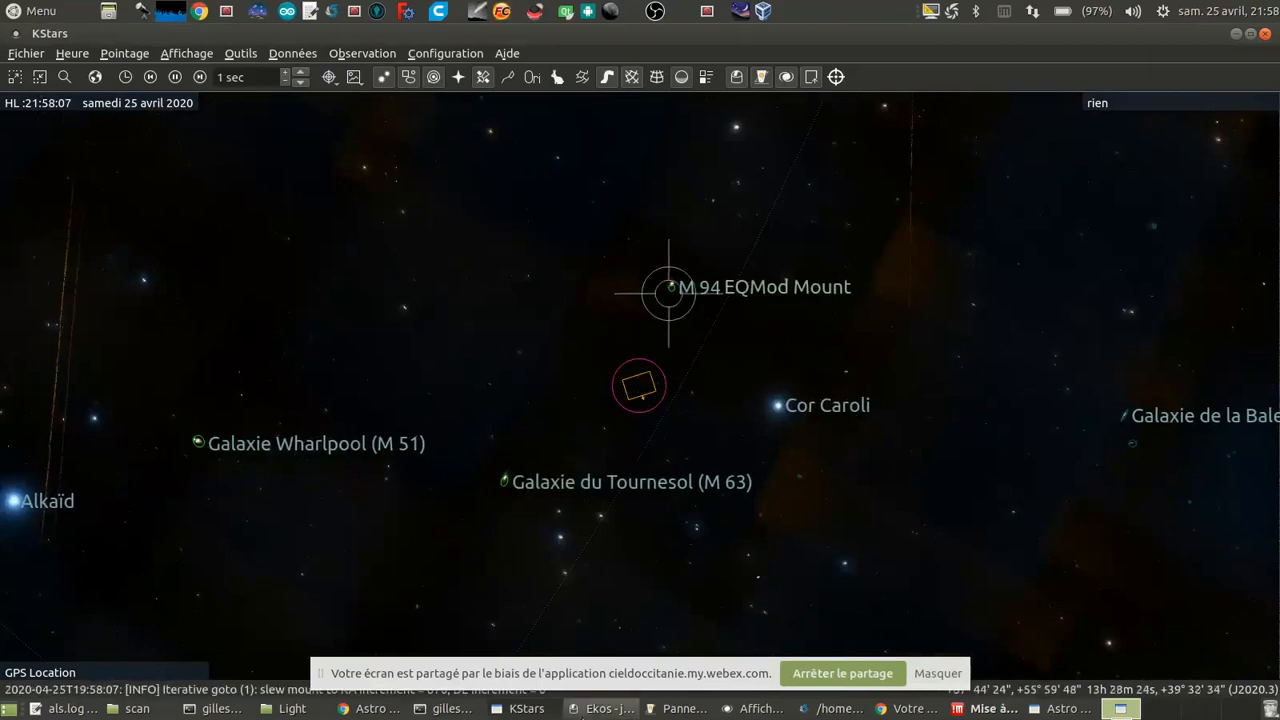
# Step: Switch to Ekos and capture and plate-solve the M 94 field with the ASI224MC, using the Slew to Target action
pyautogui.click(596, 712)
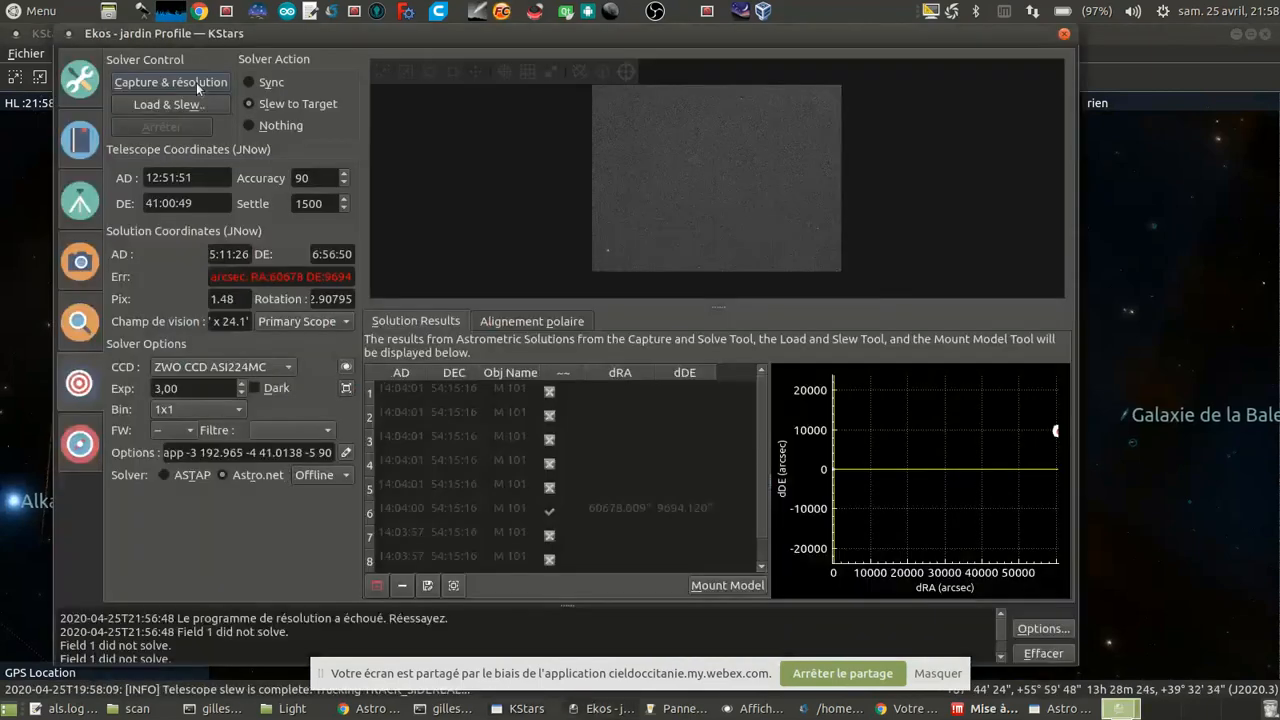
pyautogui.click(200, 87)
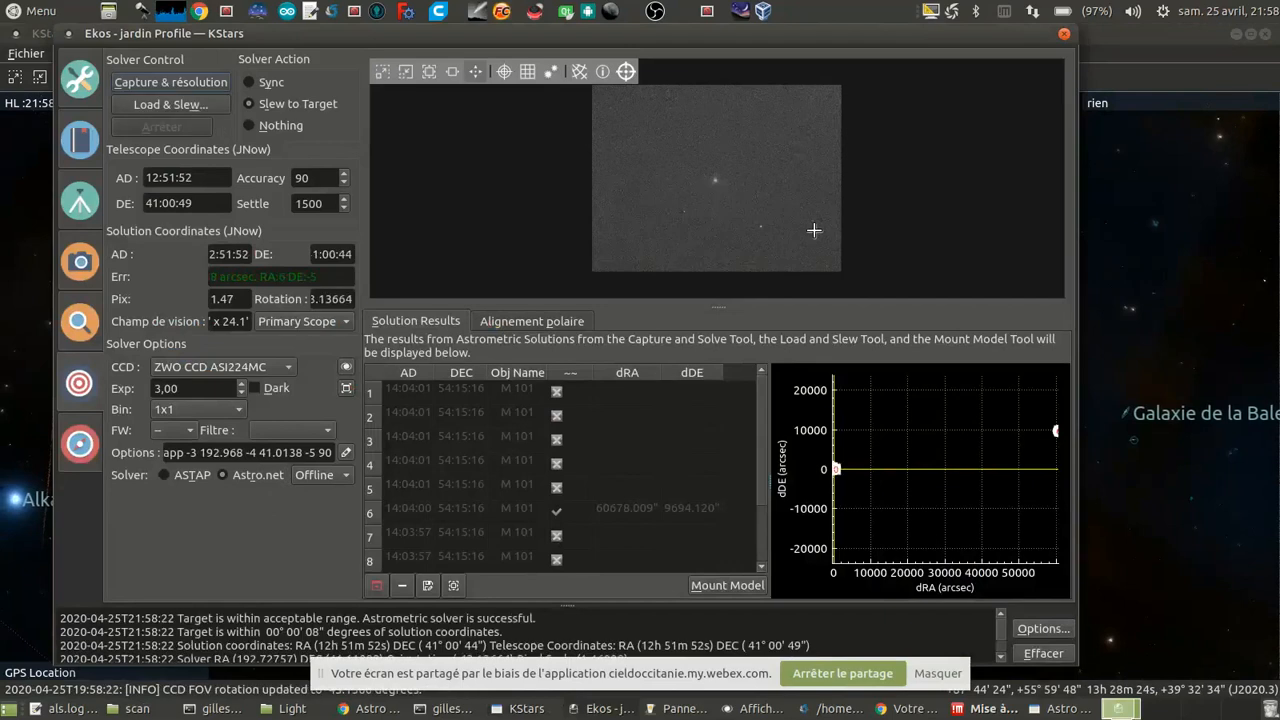
pyautogui.click(82, 447)
# Step: Set the ASI224MC capture exposure to 5 s and take a preview image of M 94
pyautogui.click(81, 264)
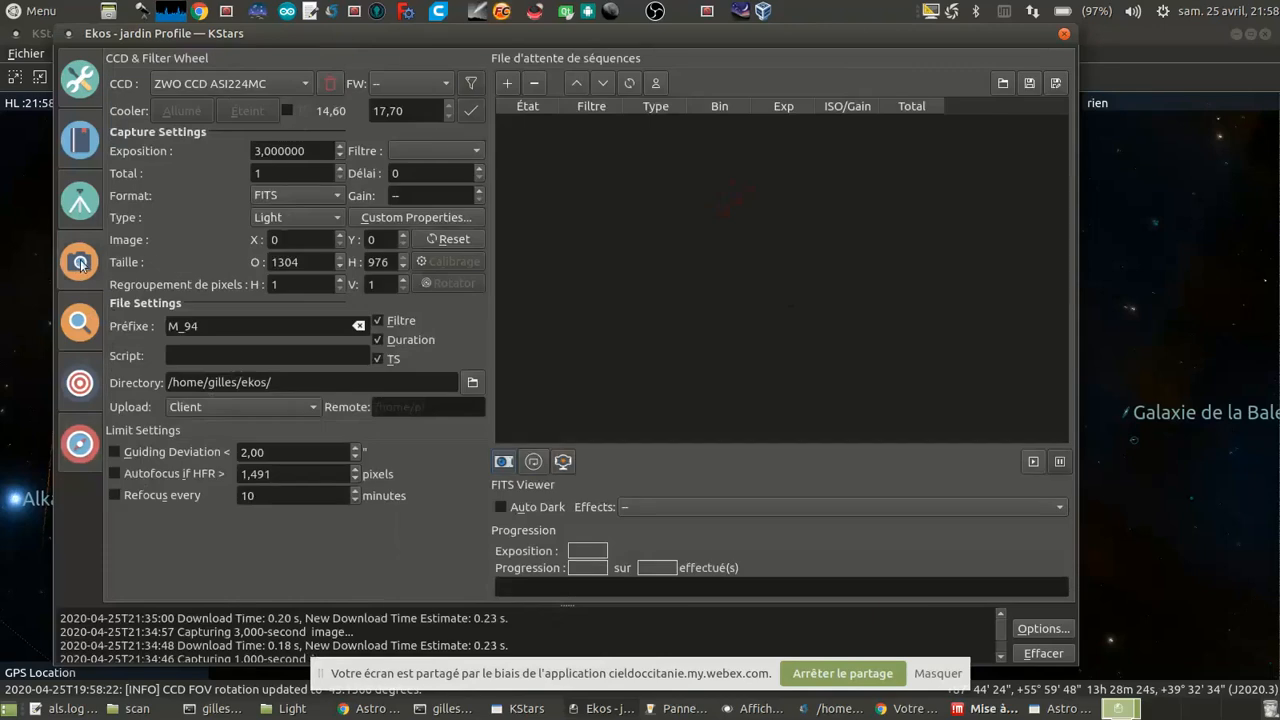
pyautogui.moveTo(312, 151); pyautogui.dragTo(3, 137)
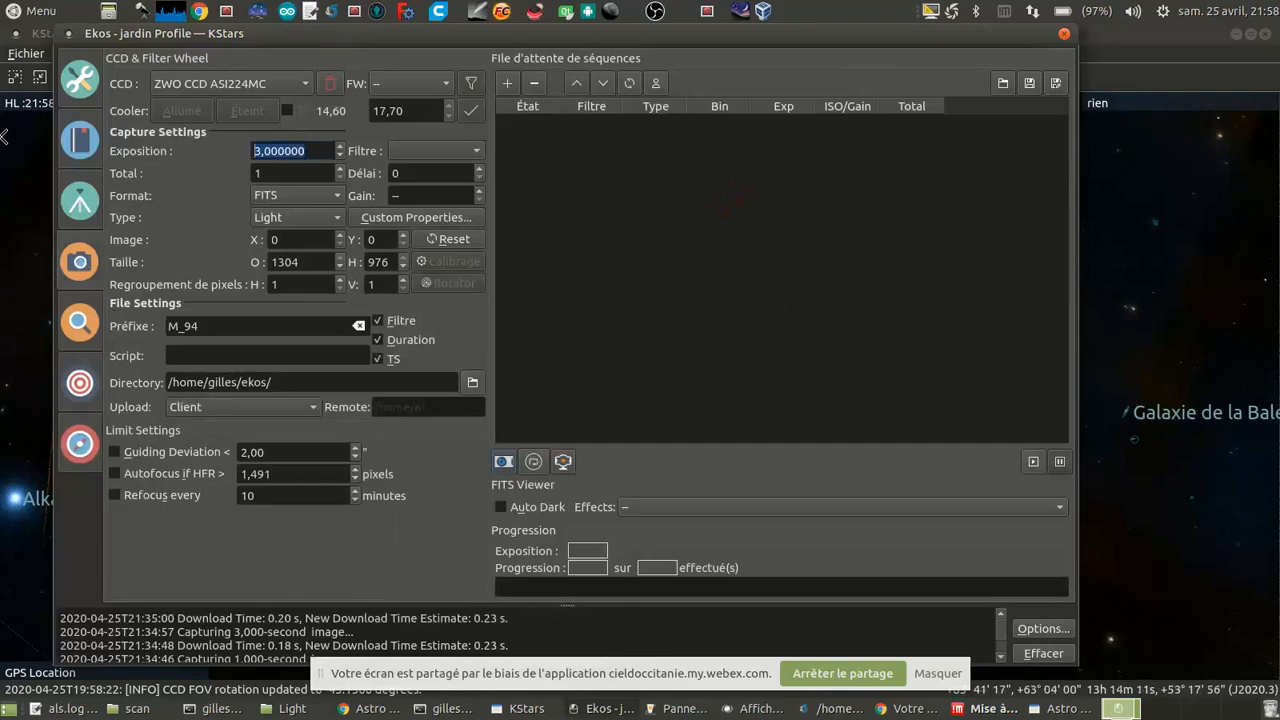
pyautogui.write('5')
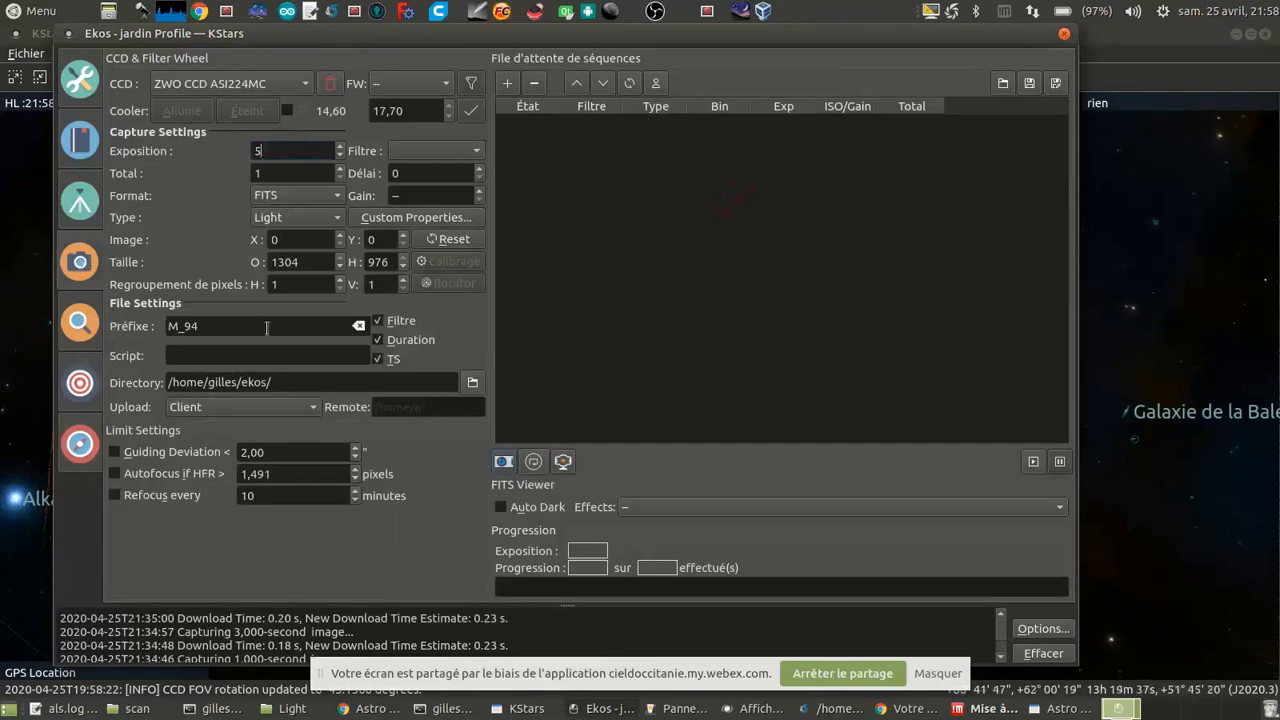
pyautogui.press('Return')
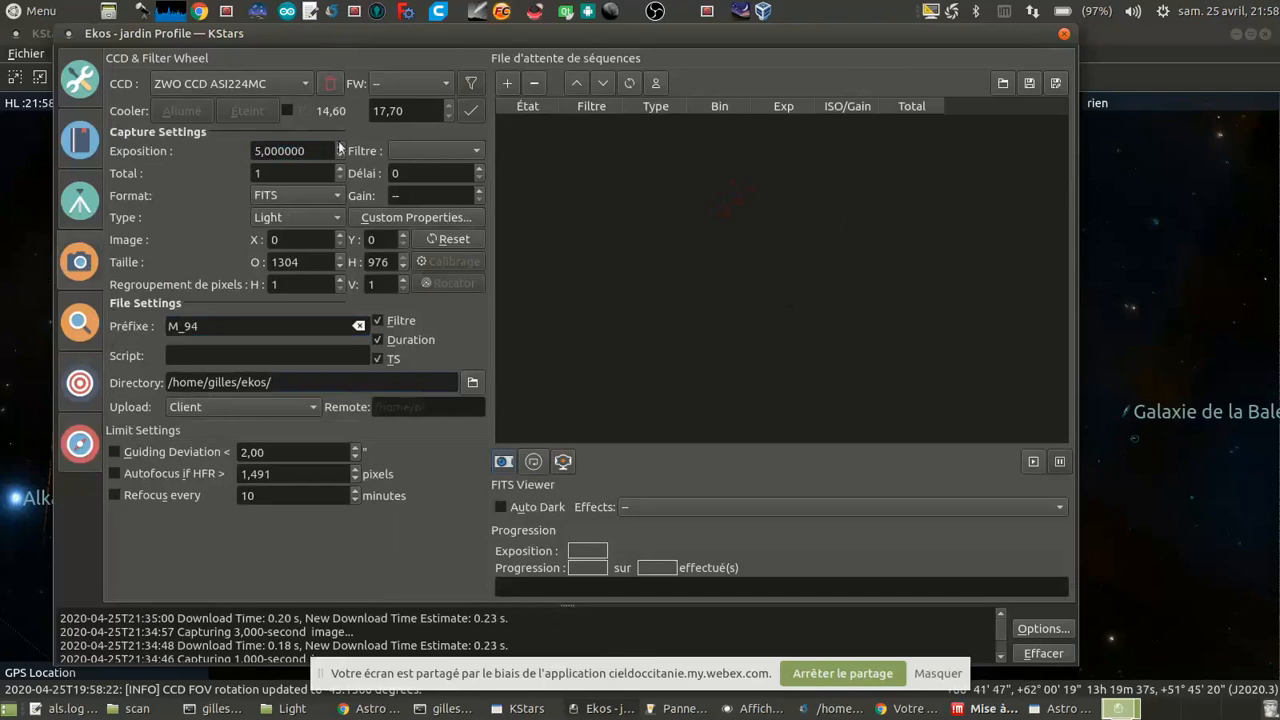
pyautogui.click(502, 462)
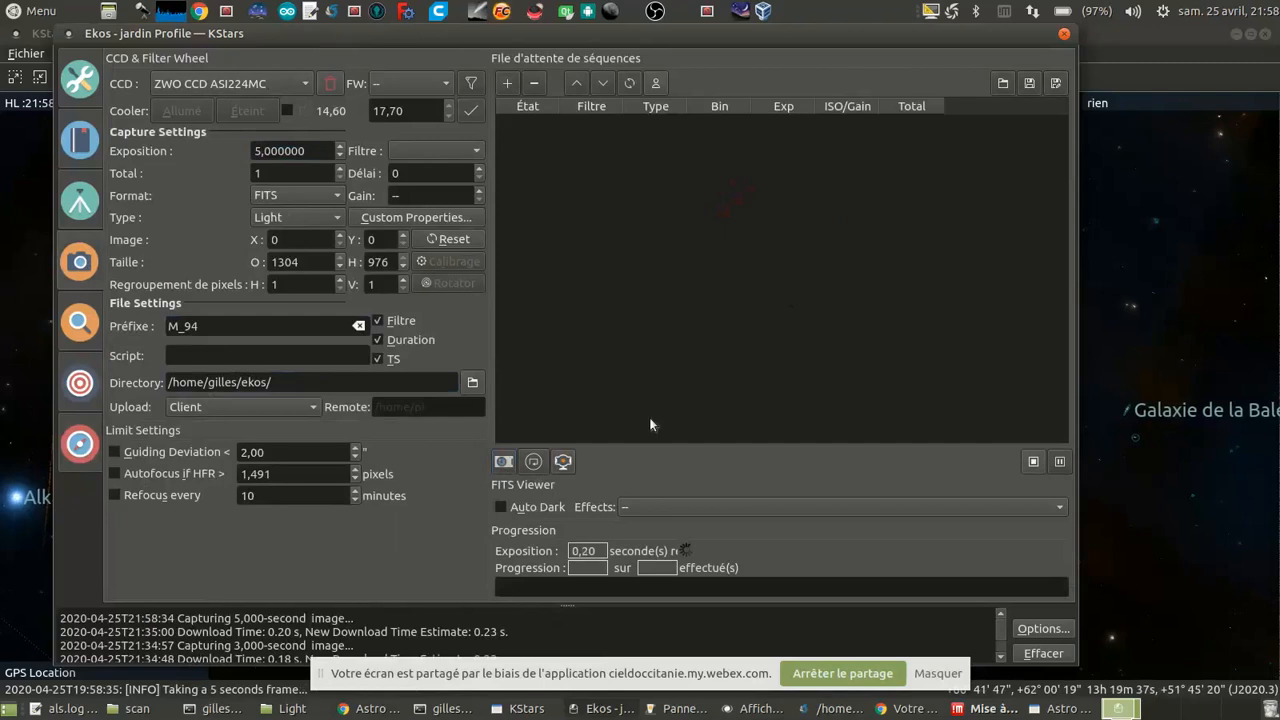
# Step: Bring the FITS viewer fully into view and examine the galaxy in the M 94 preview up close
pyautogui.click(758, 711)
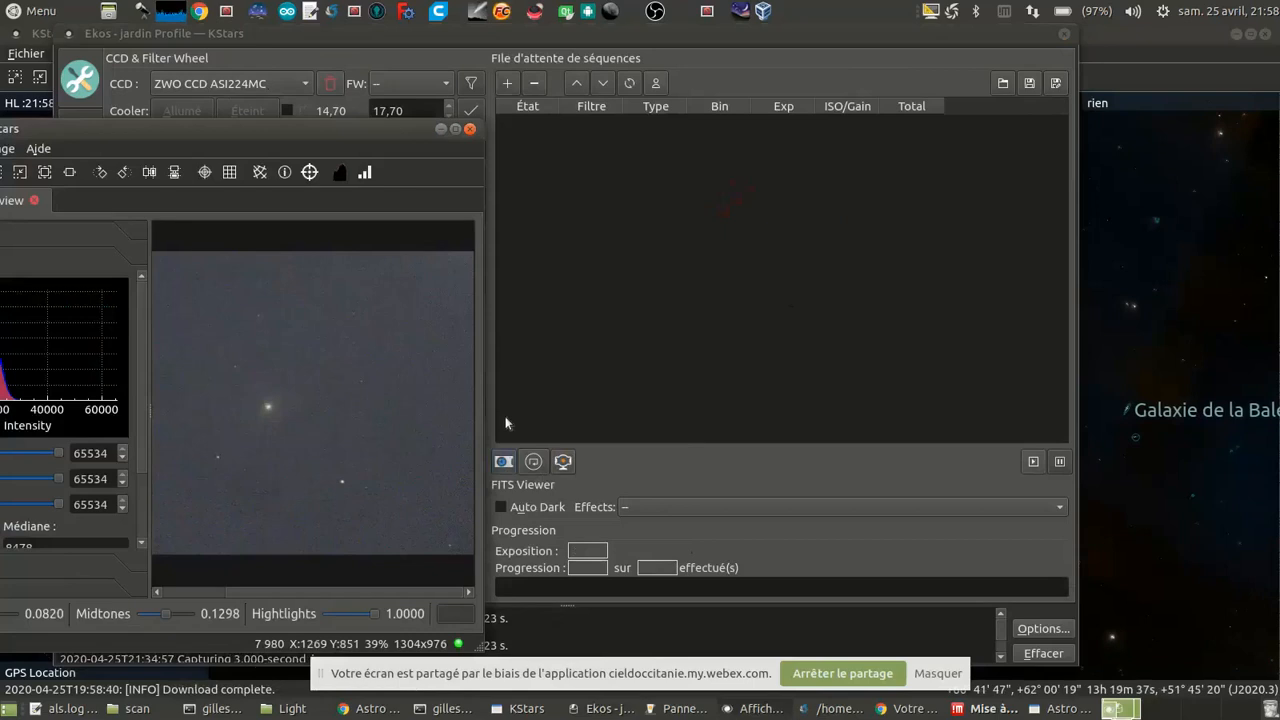
pyautogui.moveTo(294, 130); pyautogui.dragTo(507, 129)
pyautogui.scroll(-1, 487, 416)
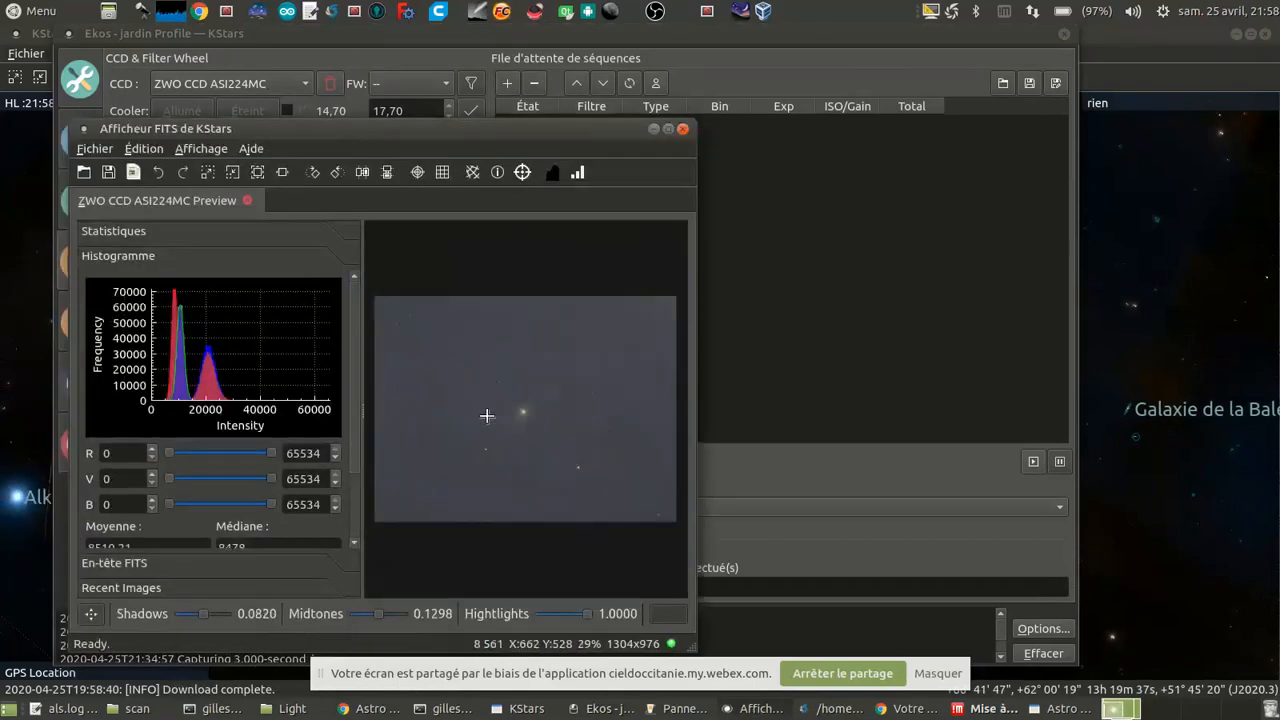
pyautogui.scroll(3, 487, 416)
pyautogui.scroll(1, 488, 420)
pyautogui.moveTo(565, 424); pyautogui.dragTo(410, 497)
pyautogui.scroll(1, 553, 441)
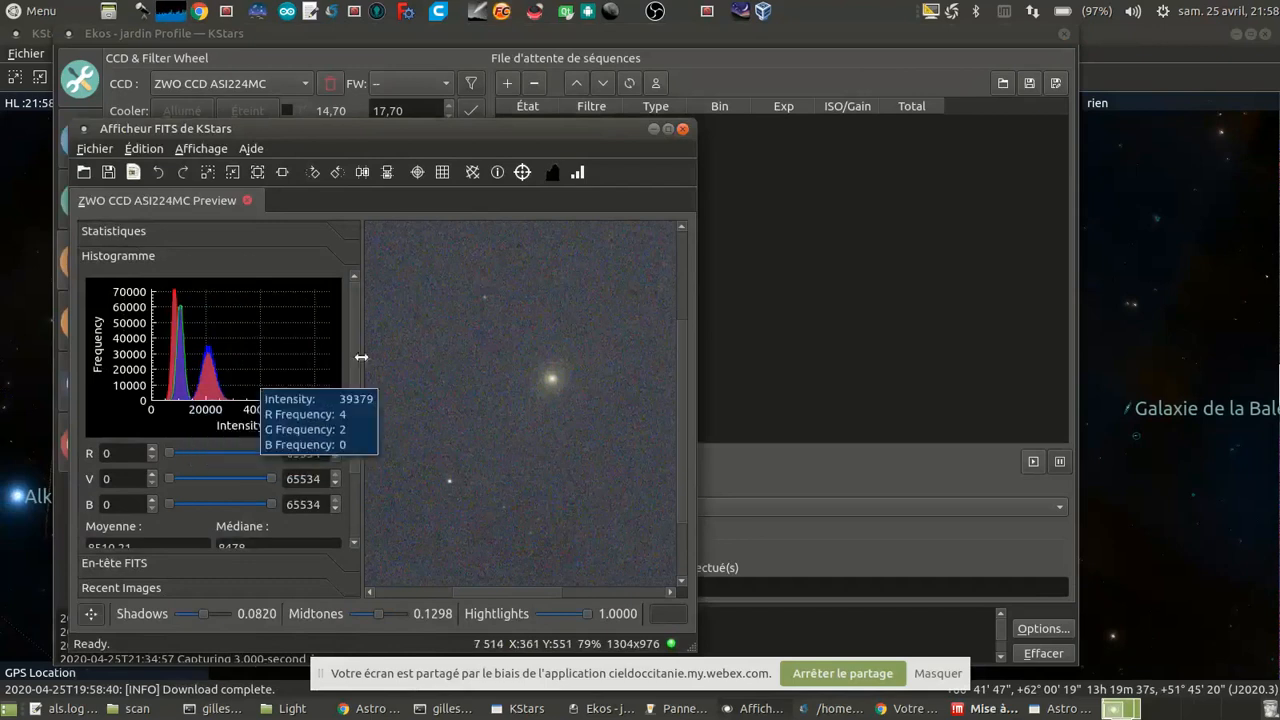
# Step: Set the capture total to 999 frames and add the job to the sequence queue
pyautogui.click(807, 477)
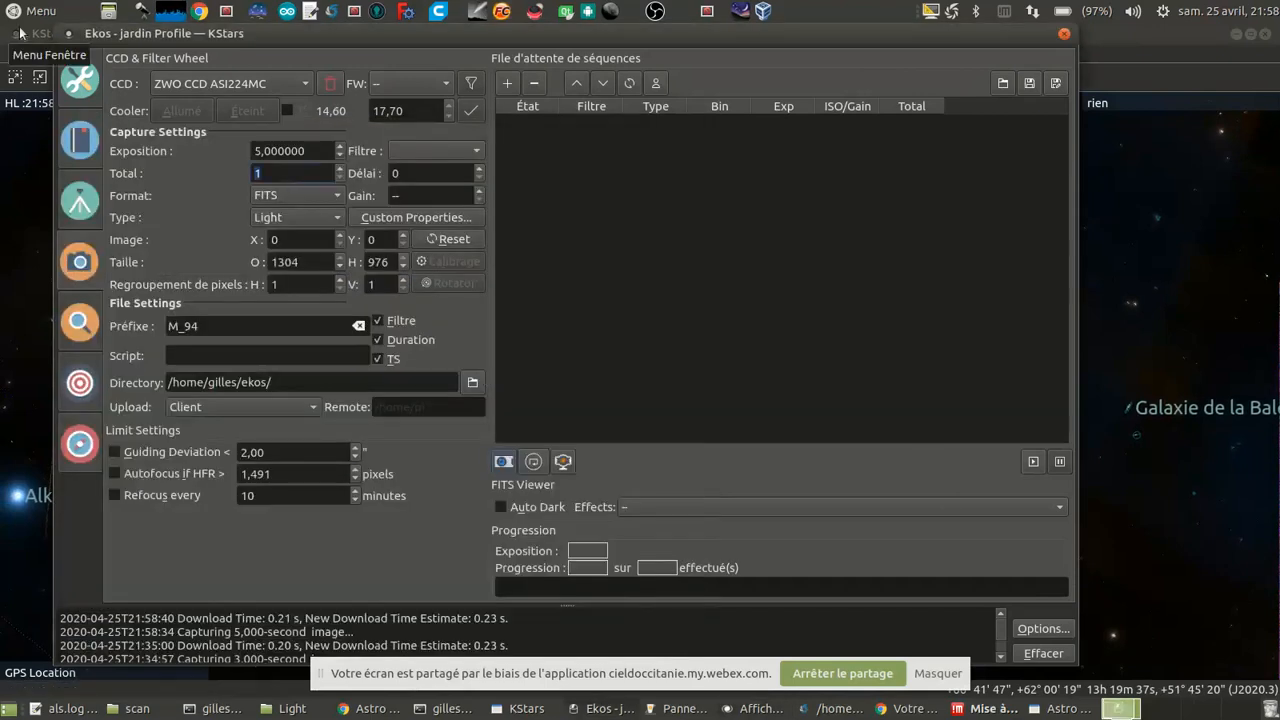
pyautogui.write('999')
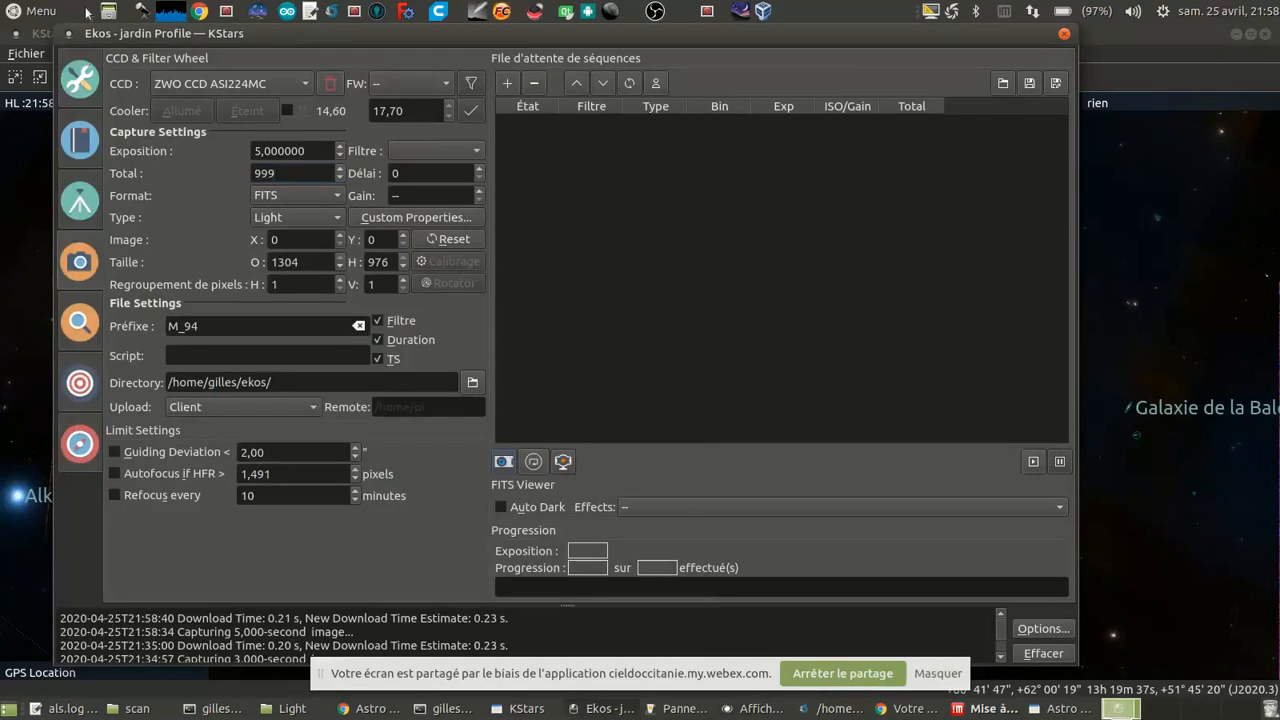
pyautogui.click(508, 85)
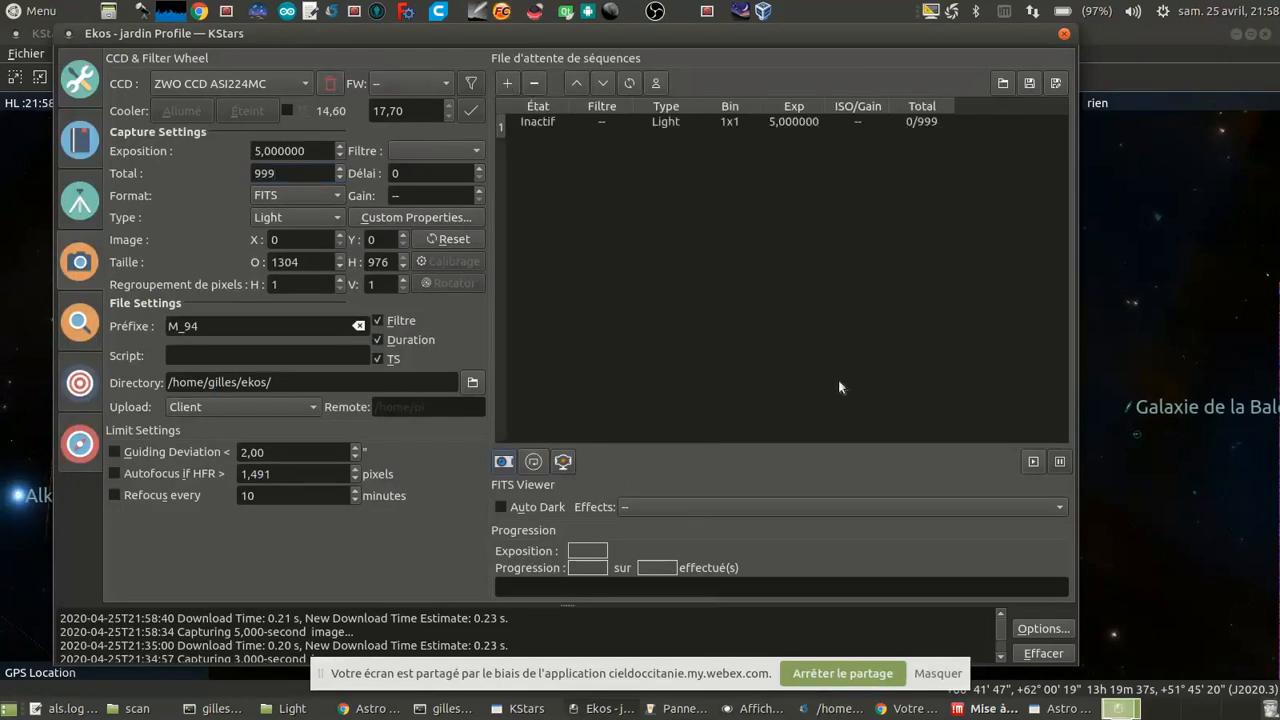
# Step: Recheck the M 94 preview in the FITS viewer and start the queued Ekos capture sequence
pyautogui.click(763, 712)
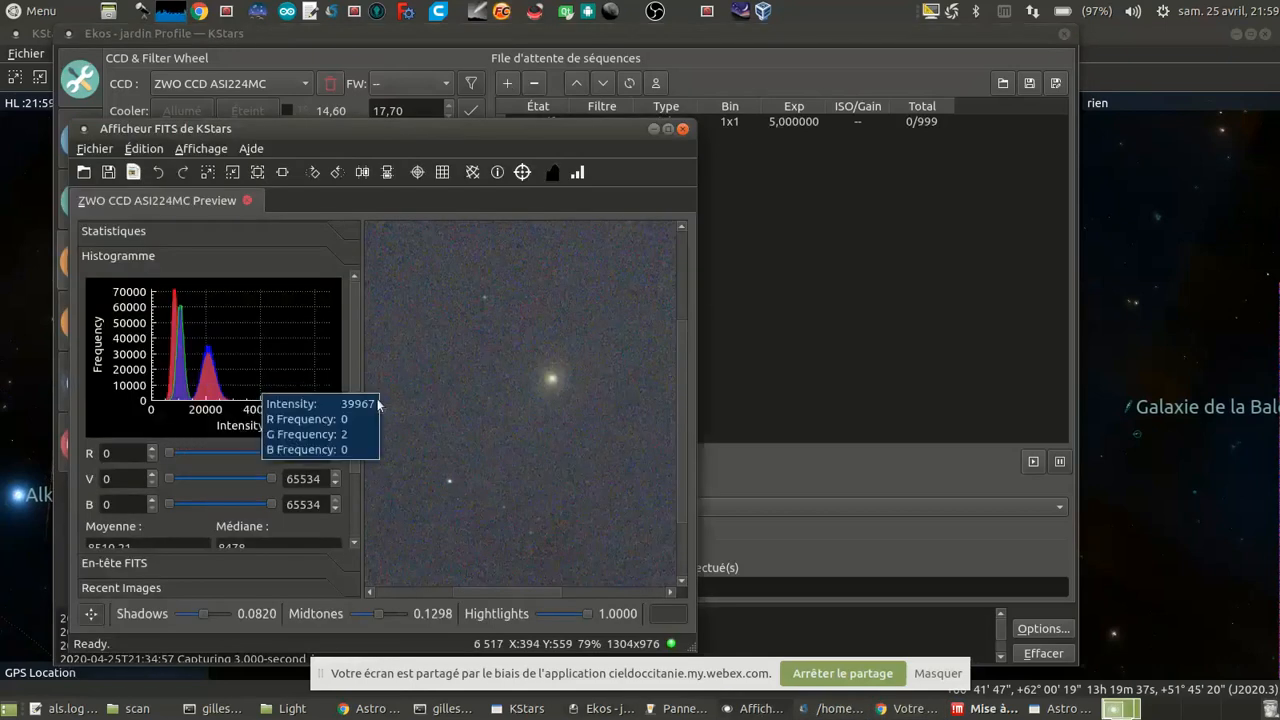
pyautogui.scroll(-4, 538, 404)
pyautogui.scroll(4, 538, 404)
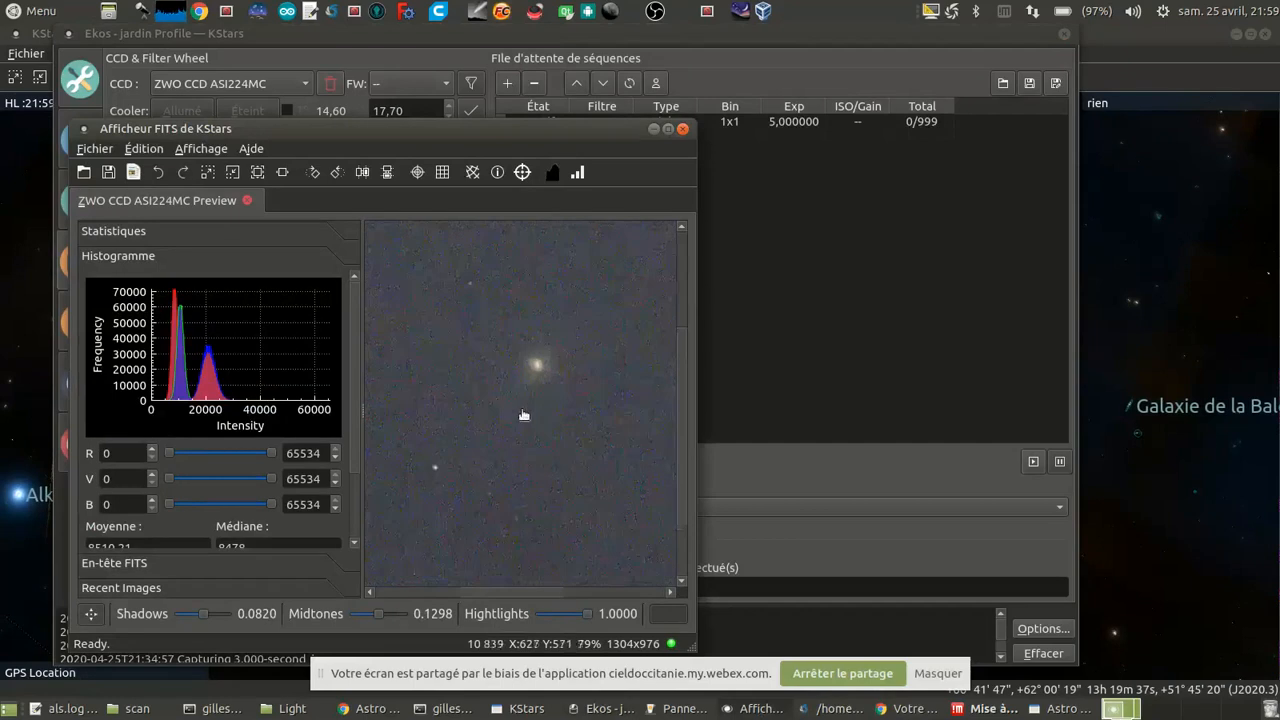
pyautogui.scroll(-1, 523, 415)
pyautogui.click(764, 55)
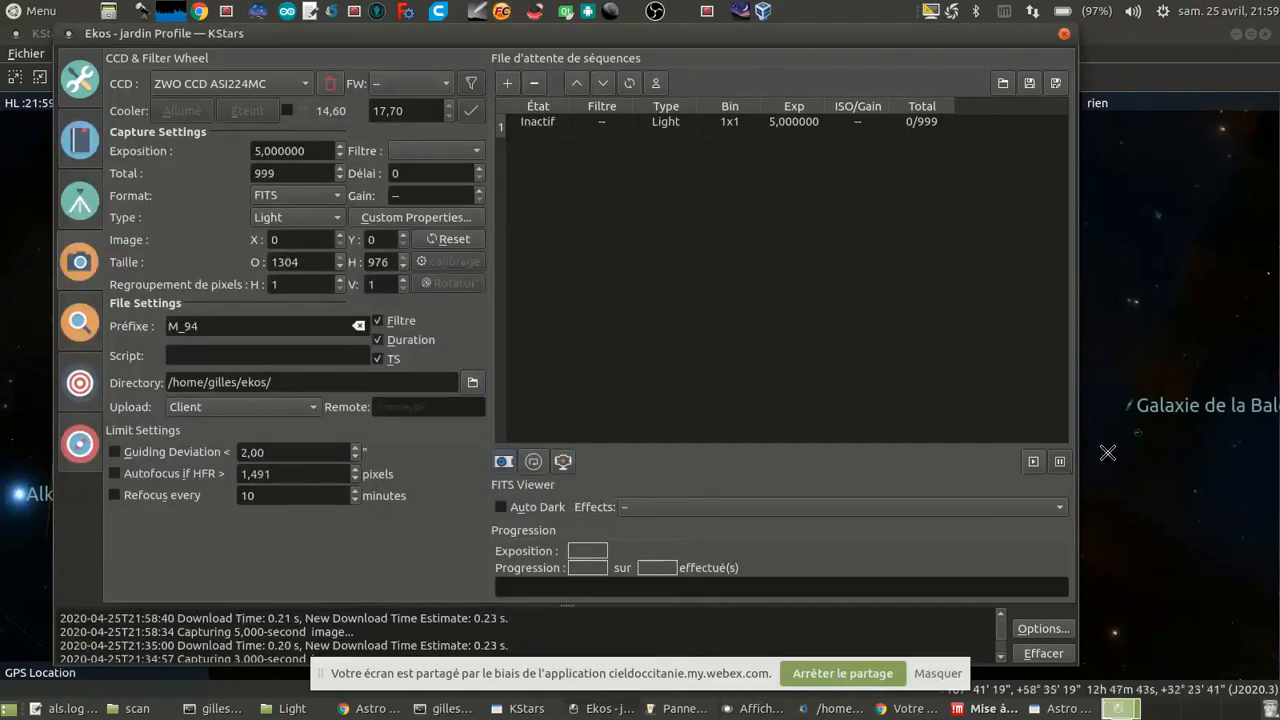
pyautogui.click(1033, 462)
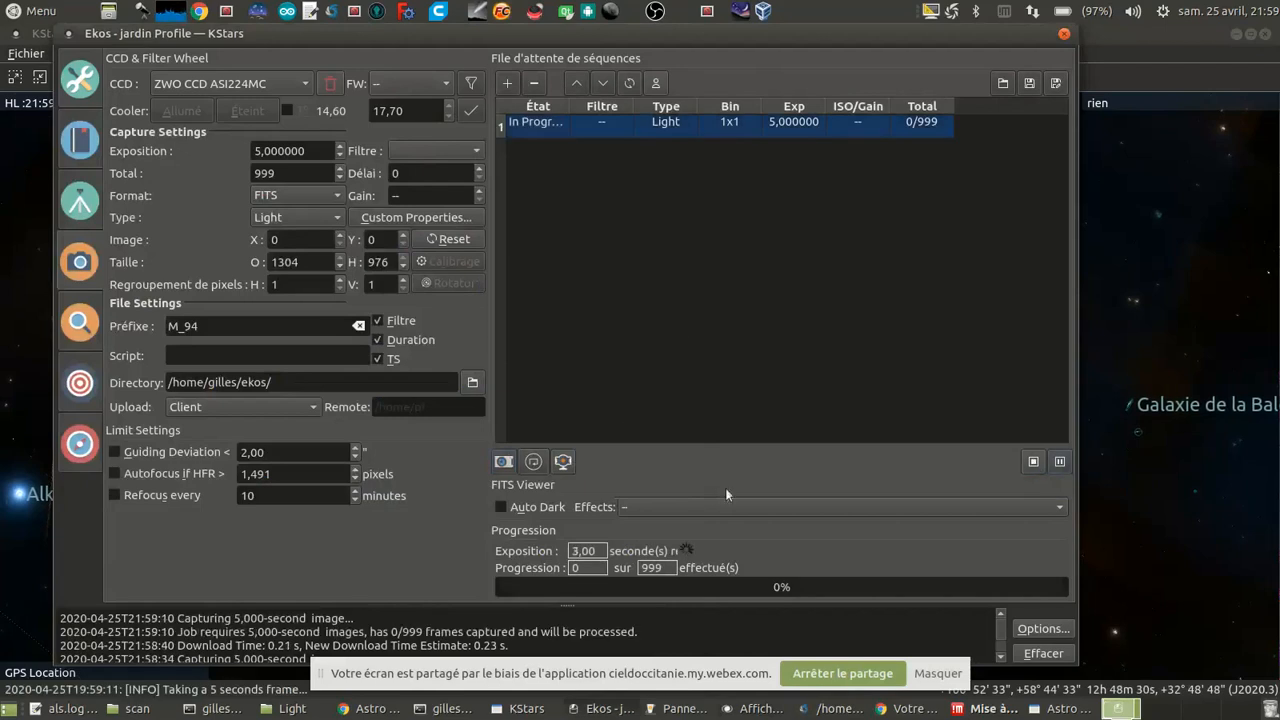
# Step: Stop the running Astro Live Stacker session and quit the application, discarding the unsaved images
pyautogui.click(1063, 708)
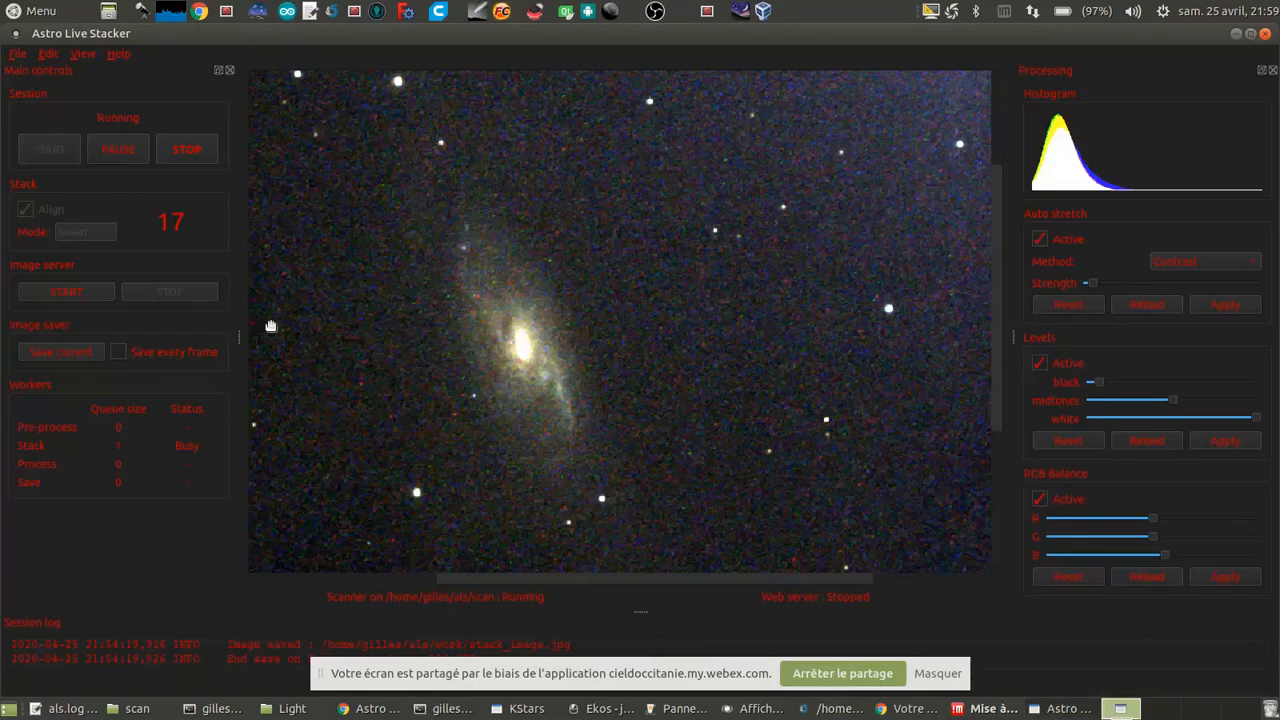
pyautogui.click(187, 149)
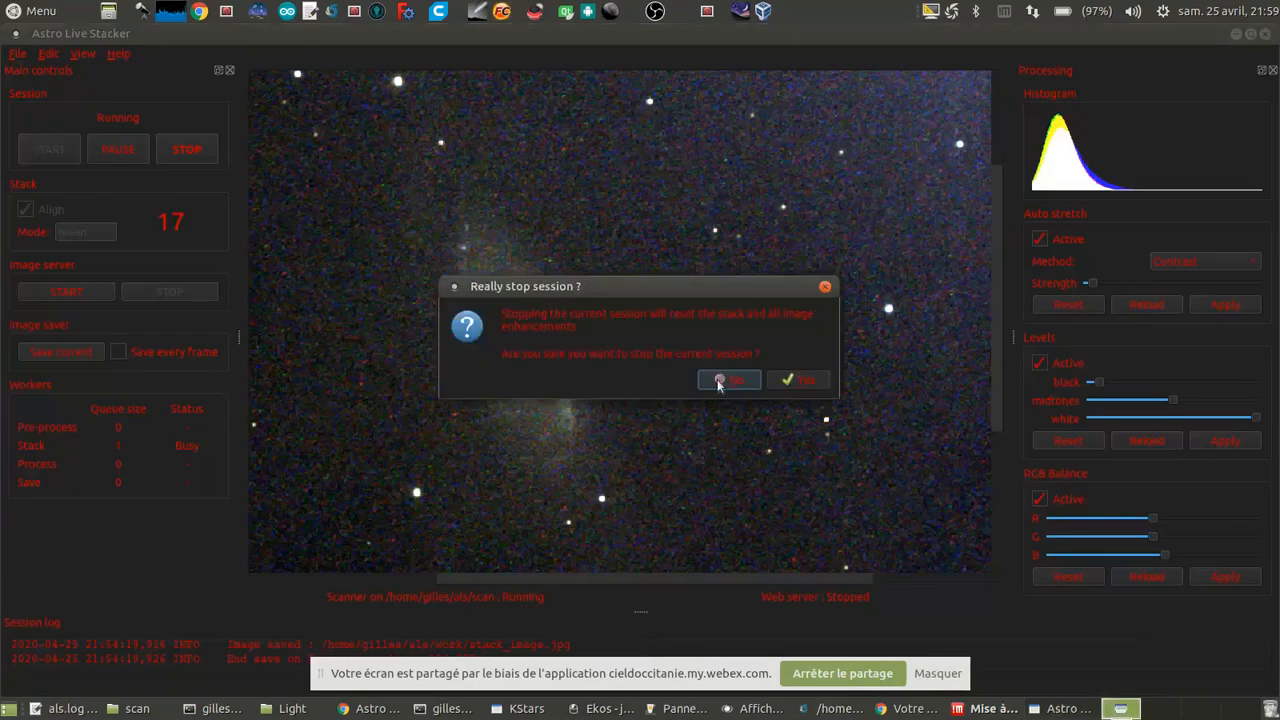
pyautogui.click(822, 385)
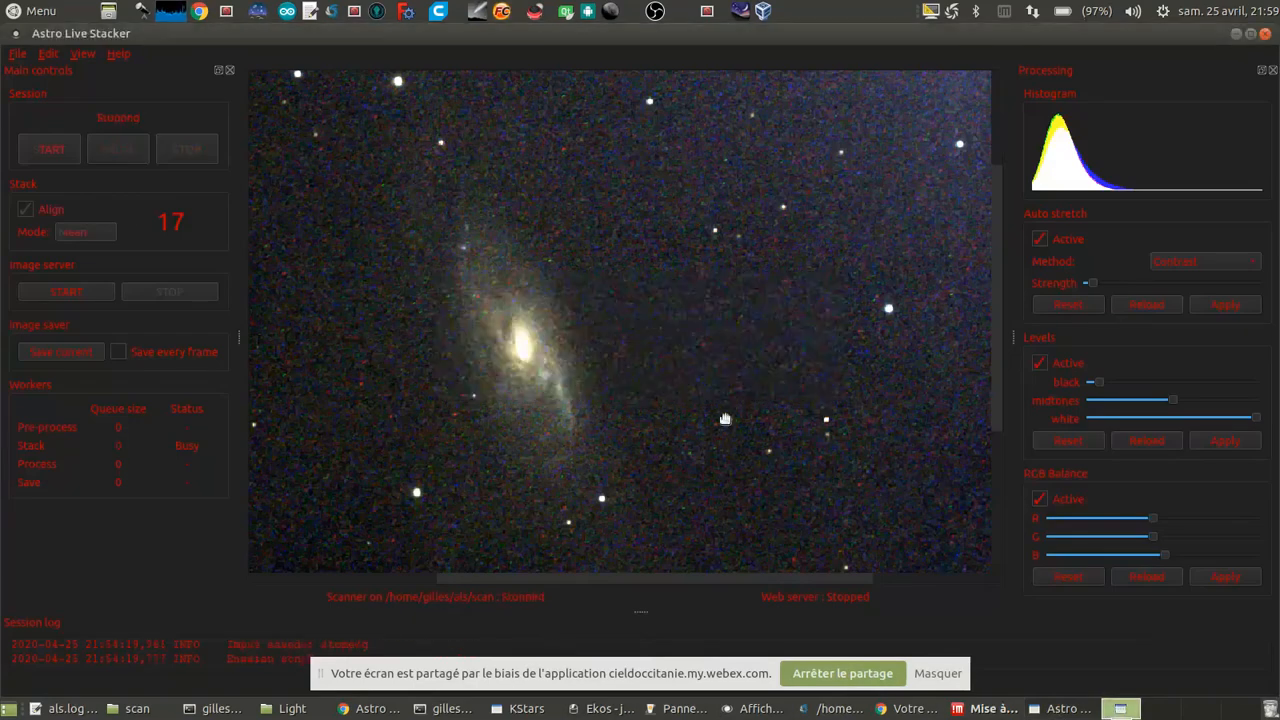
pyautogui.click(1265, 33)
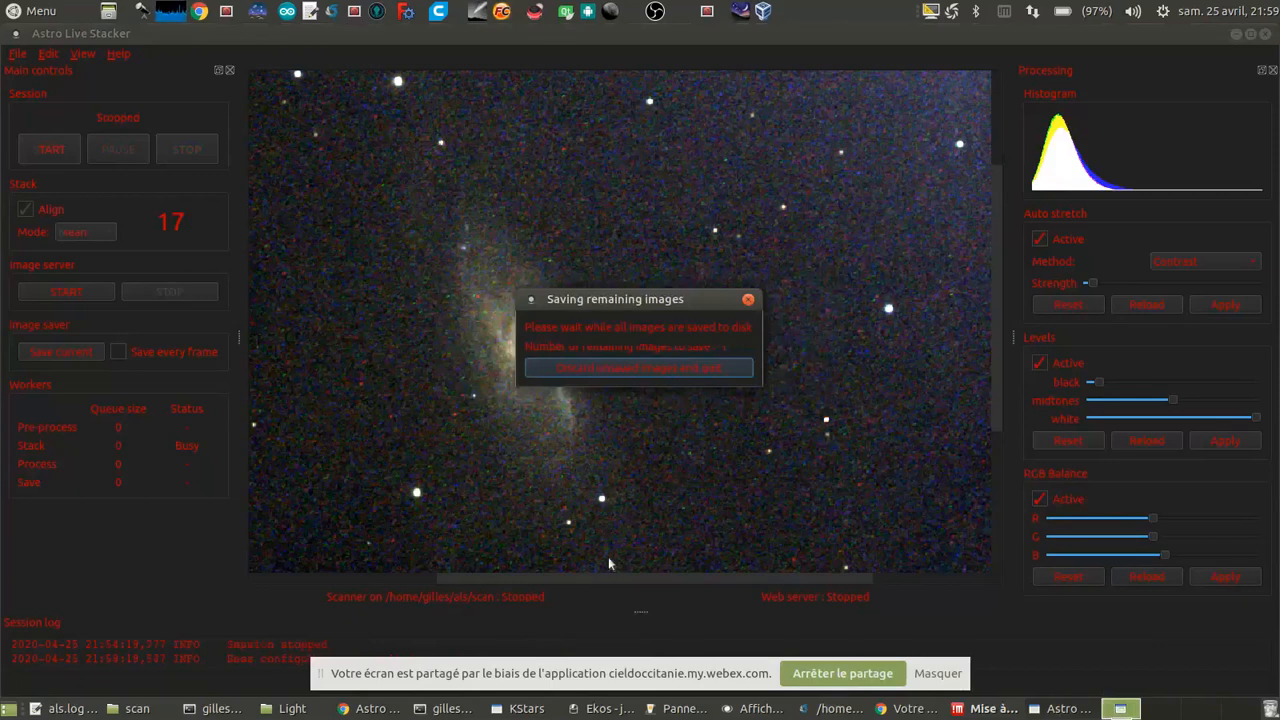
pyautogui.click(657, 370)
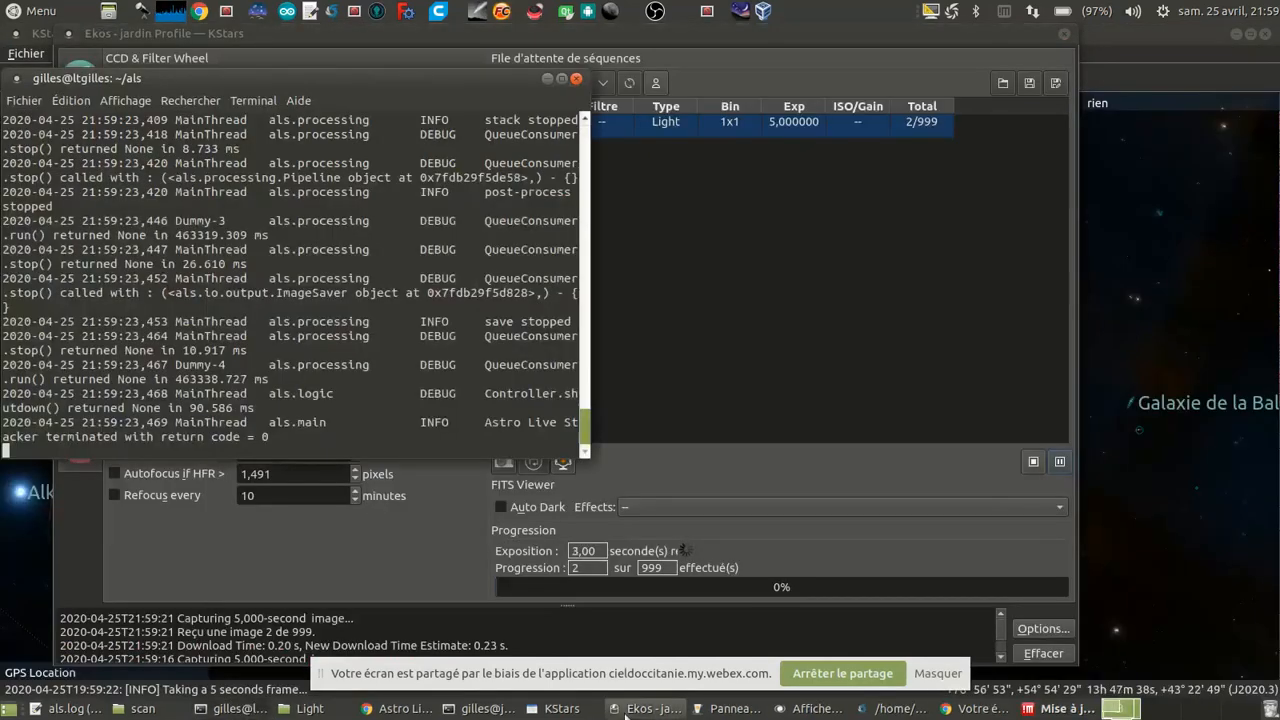
# Step: Interrupt the leftover process in the terminal and relaunch Astro Live Stacker with the als command
pyautogui.hotkey('ctrl', 'c')
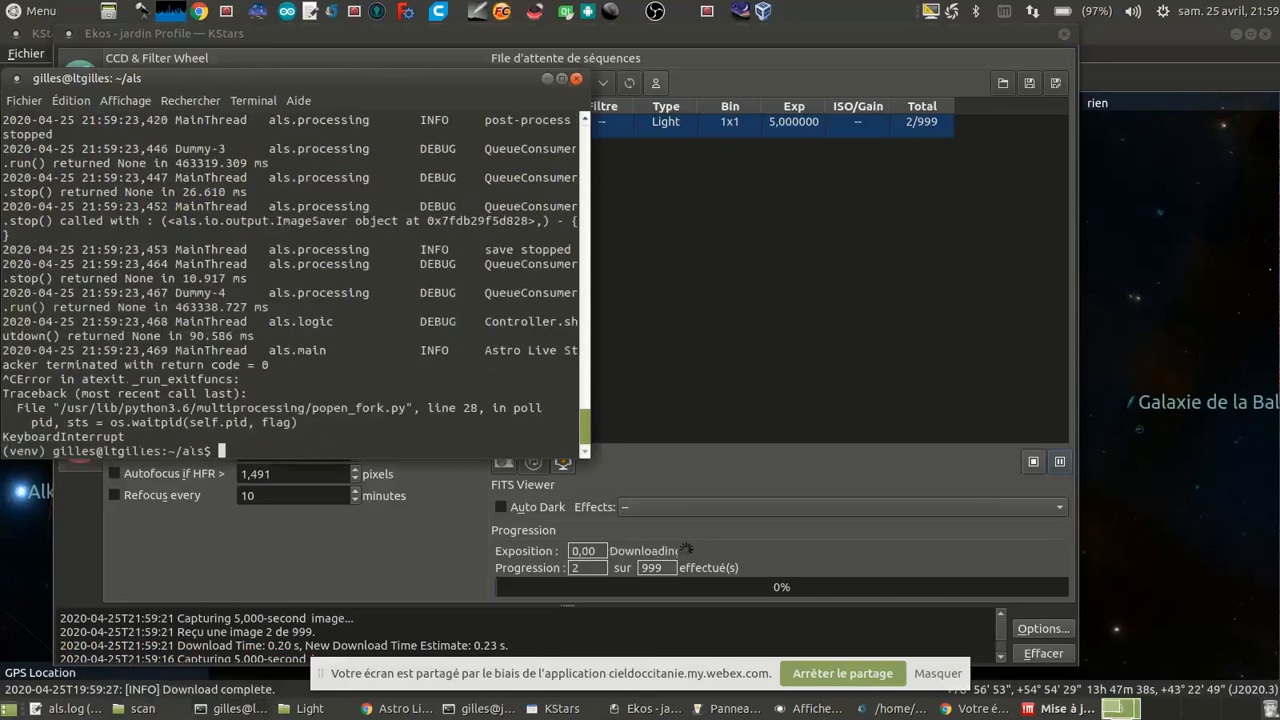
pyautogui.write('als')
pyautogui.press('Return')
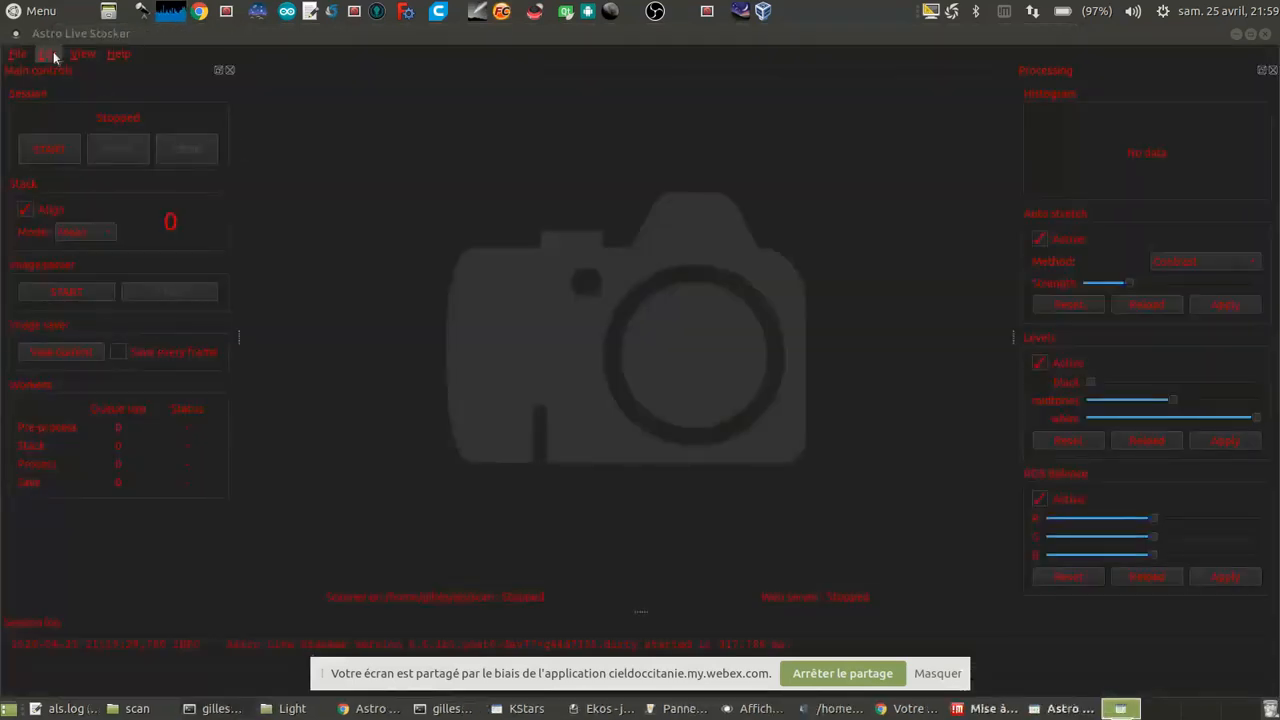
# Step: Change the scan folder in the Astro Live Stacker preferences to the ekos/Light folder and accept the settings
pyautogui.click(52, 55)
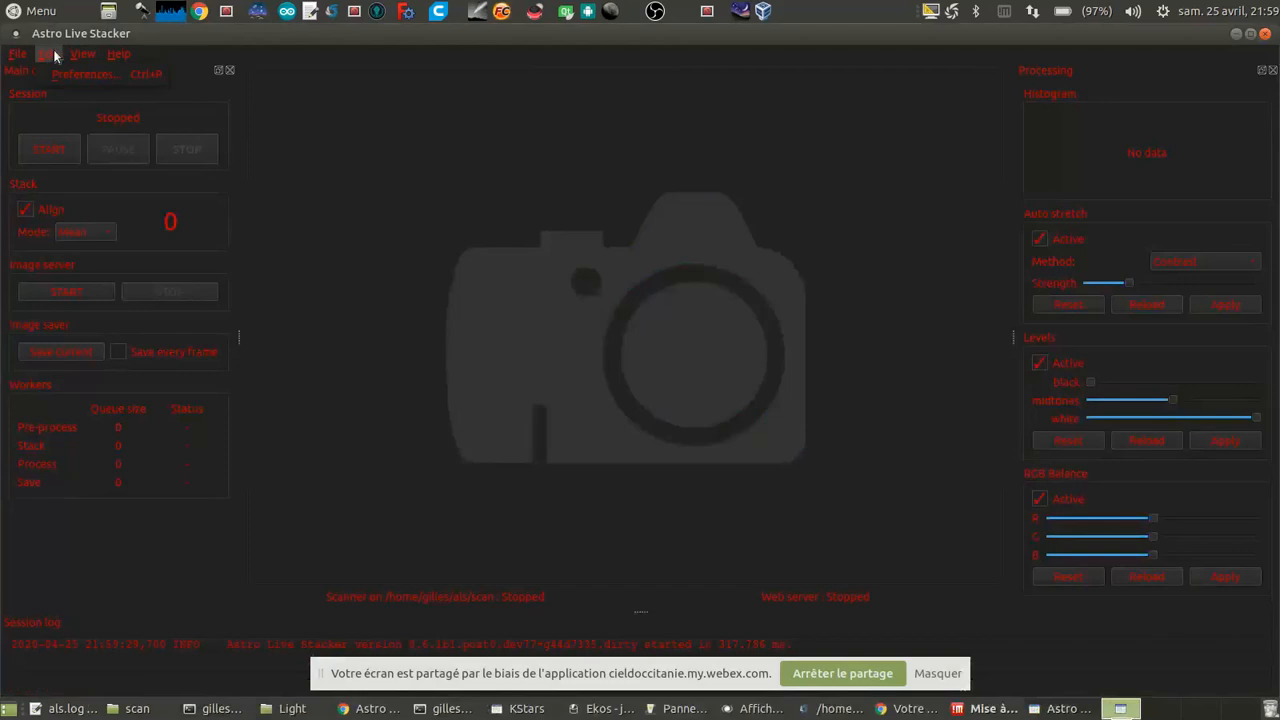
pyautogui.click(65, 74)
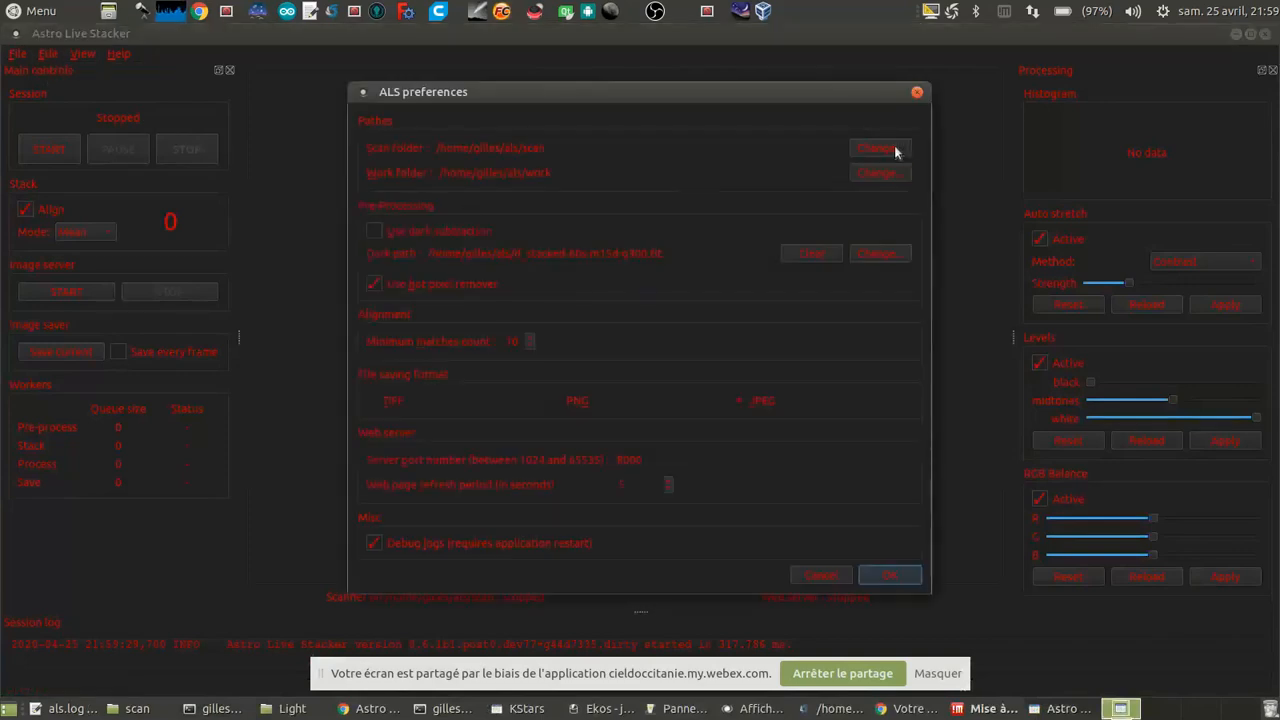
pyautogui.click(865, 153)
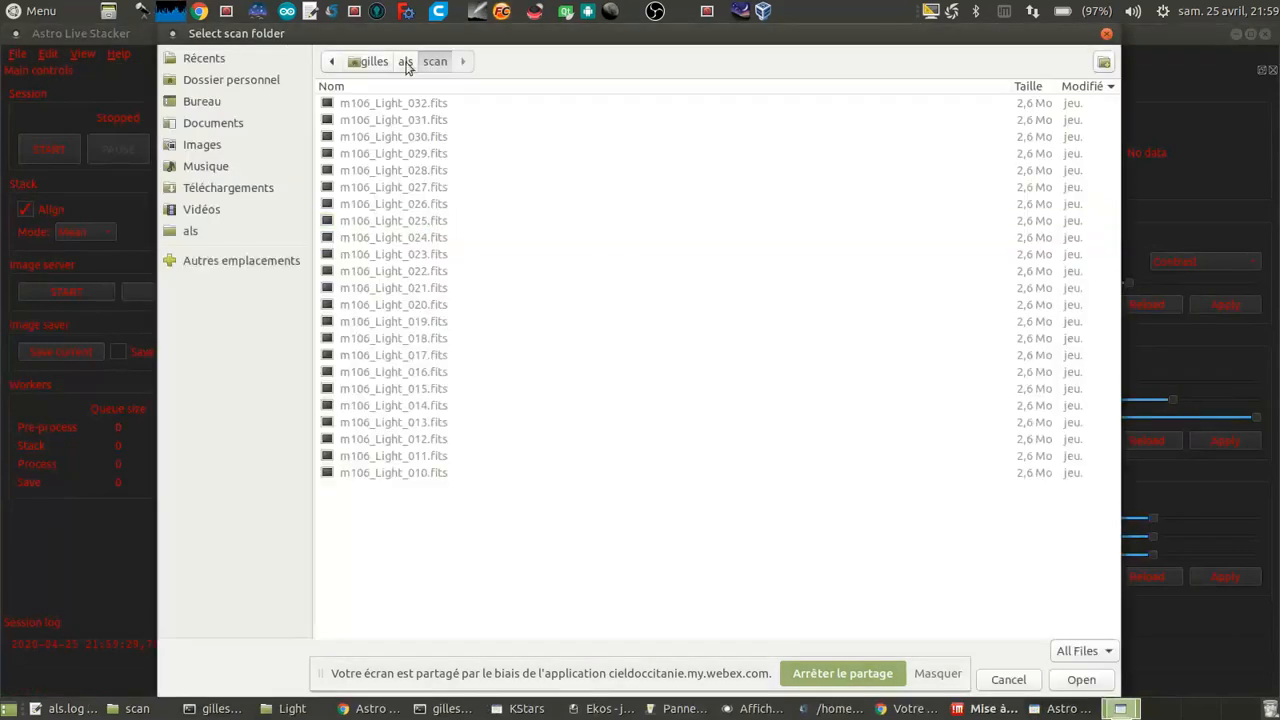
pyautogui.click(405, 62)
pyautogui.click(370, 61)
pyautogui.doubleClick(360, 104)
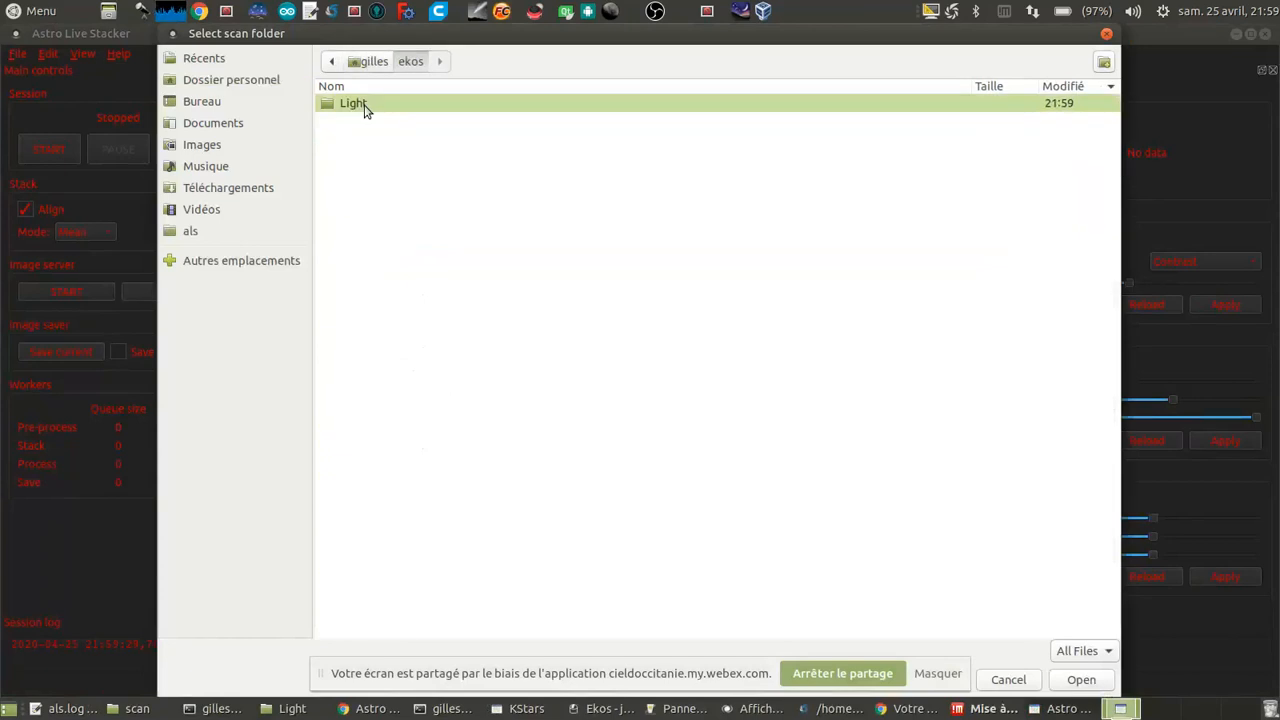
pyautogui.doubleClick(365, 106)
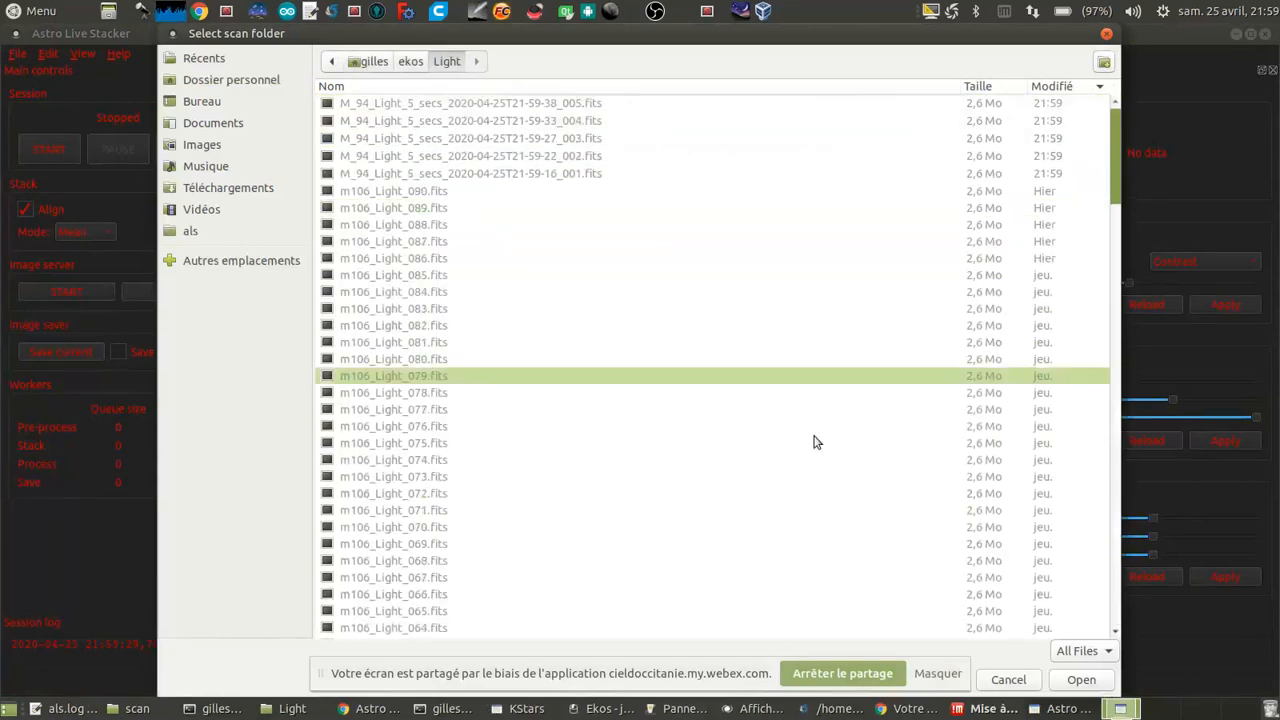
pyautogui.click(1080, 680)
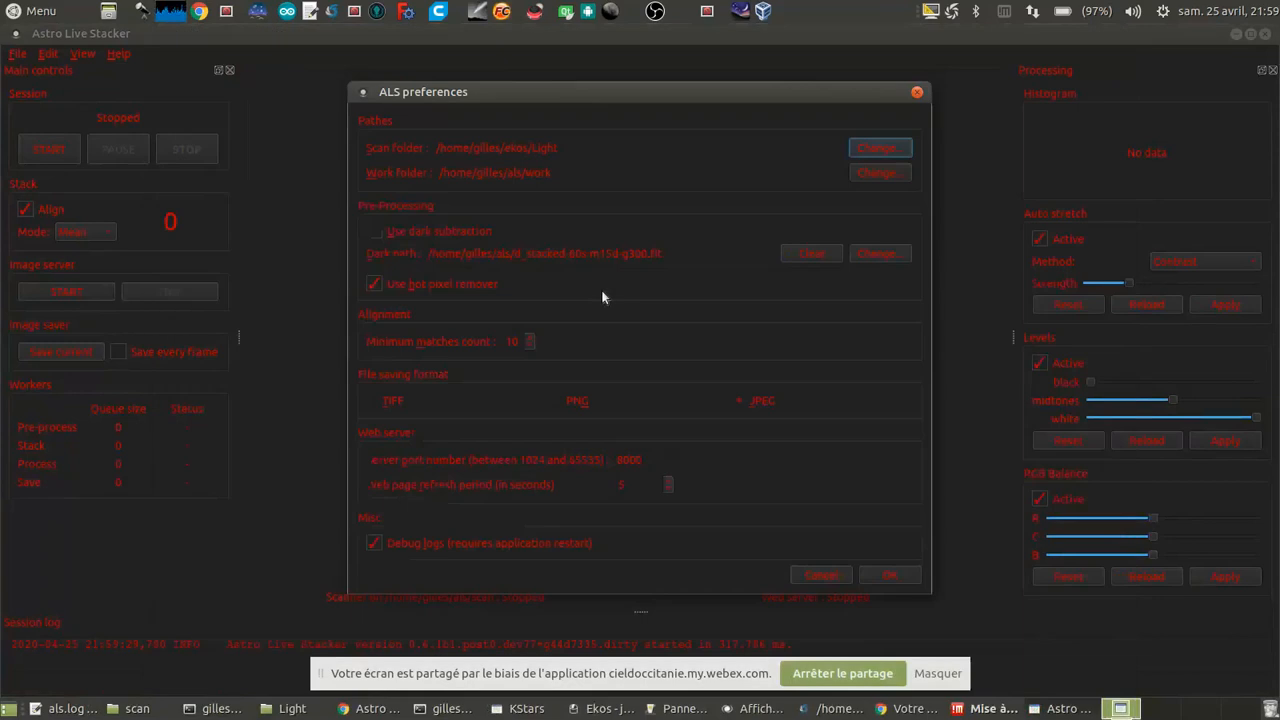
pyautogui.click(891, 577)
# Step: Start the live stacking session and apply a lower auto stretch strength with the Contrast method
pyautogui.click(68, 156)
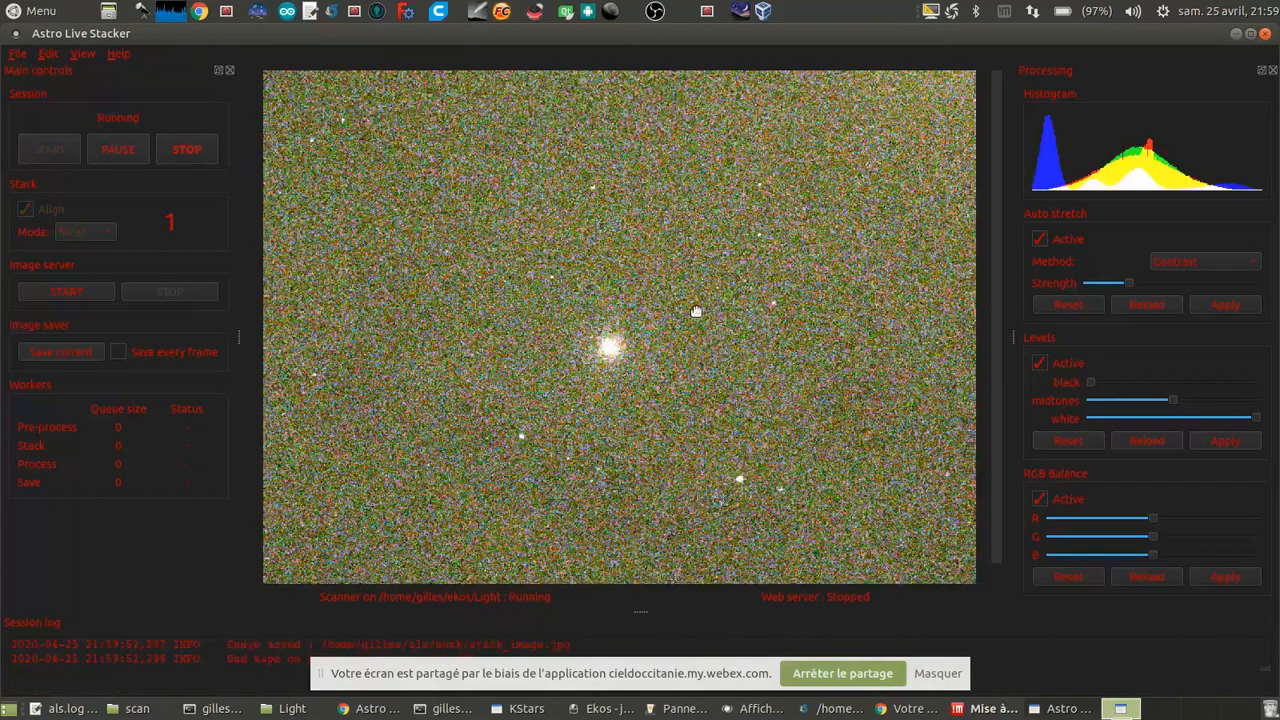
pyautogui.scroll(-2, 696, 311)
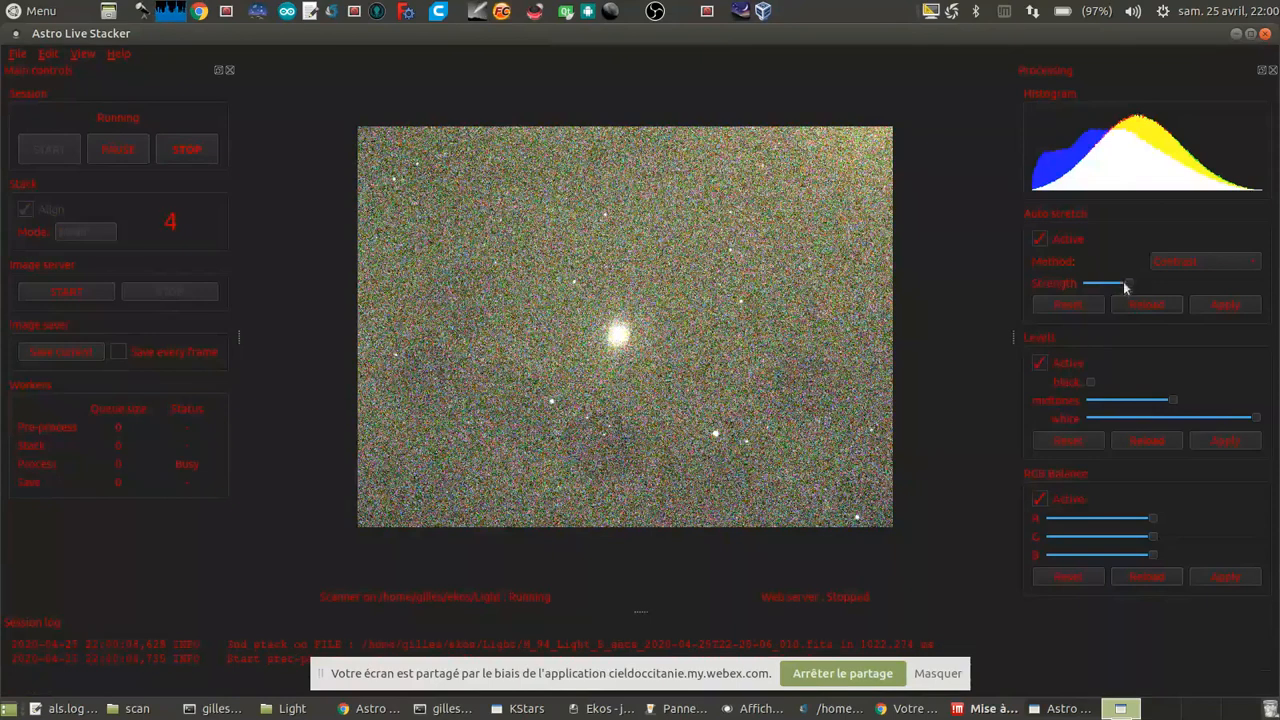
pyautogui.moveTo(1130, 285); pyautogui.dragTo(1104, 290)
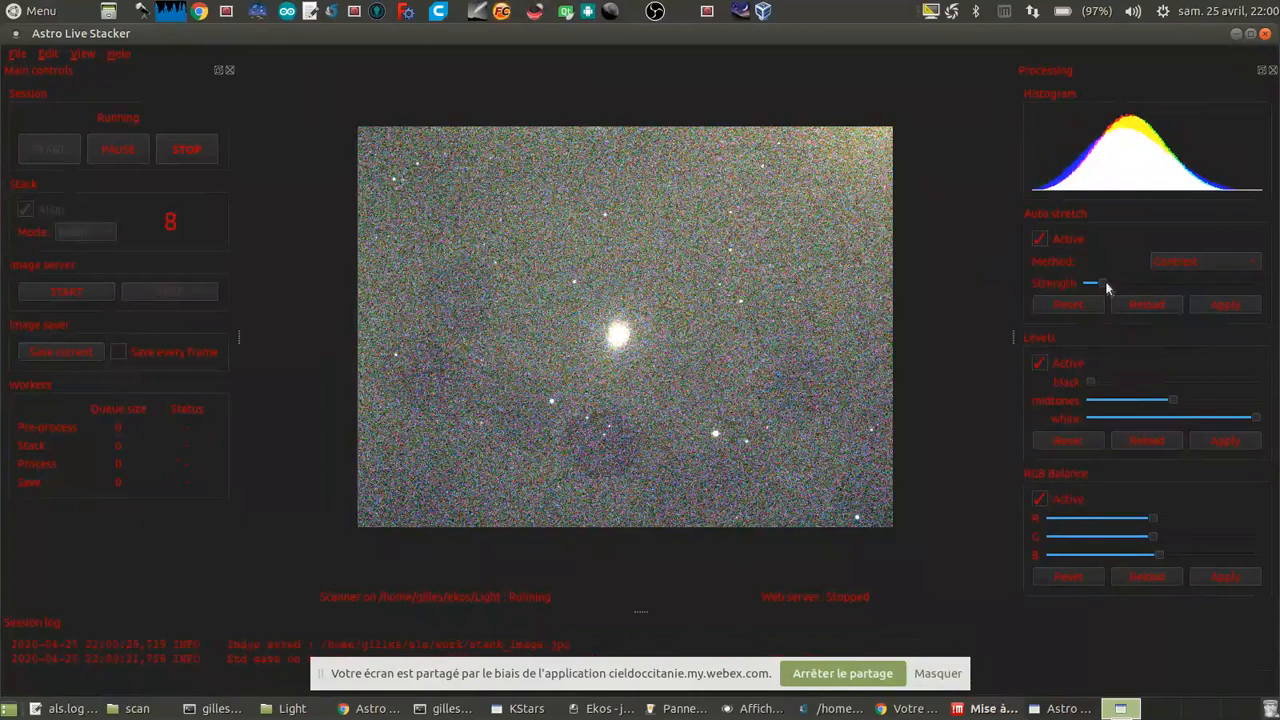
pyautogui.moveTo(1106, 284); pyautogui.dragTo(1100, 287)
pyautogui.click(1228, 305)
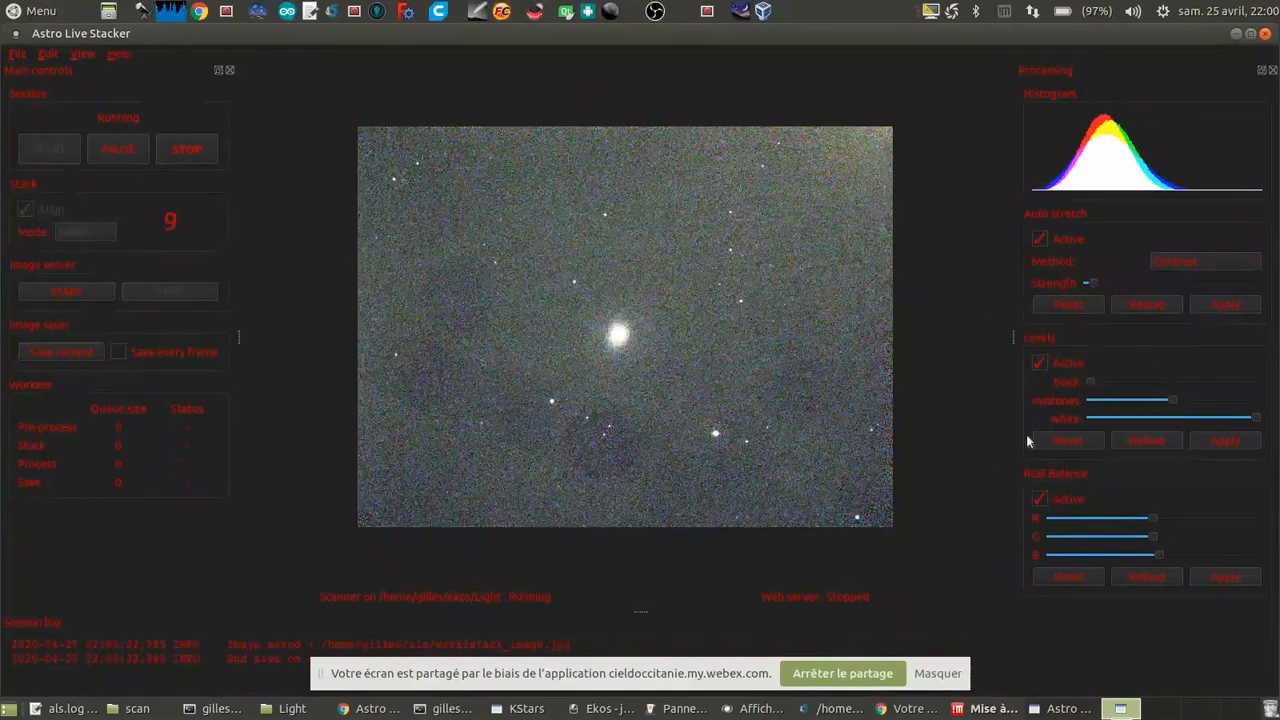
# Step: Raise the black level slightly in two applied adjustments and check the stacked M 94 image up close
pyautogui.moveTo(1091, 381); pyautogui.dragTo(1100, 380)
pyautogui.click(1210, 445)
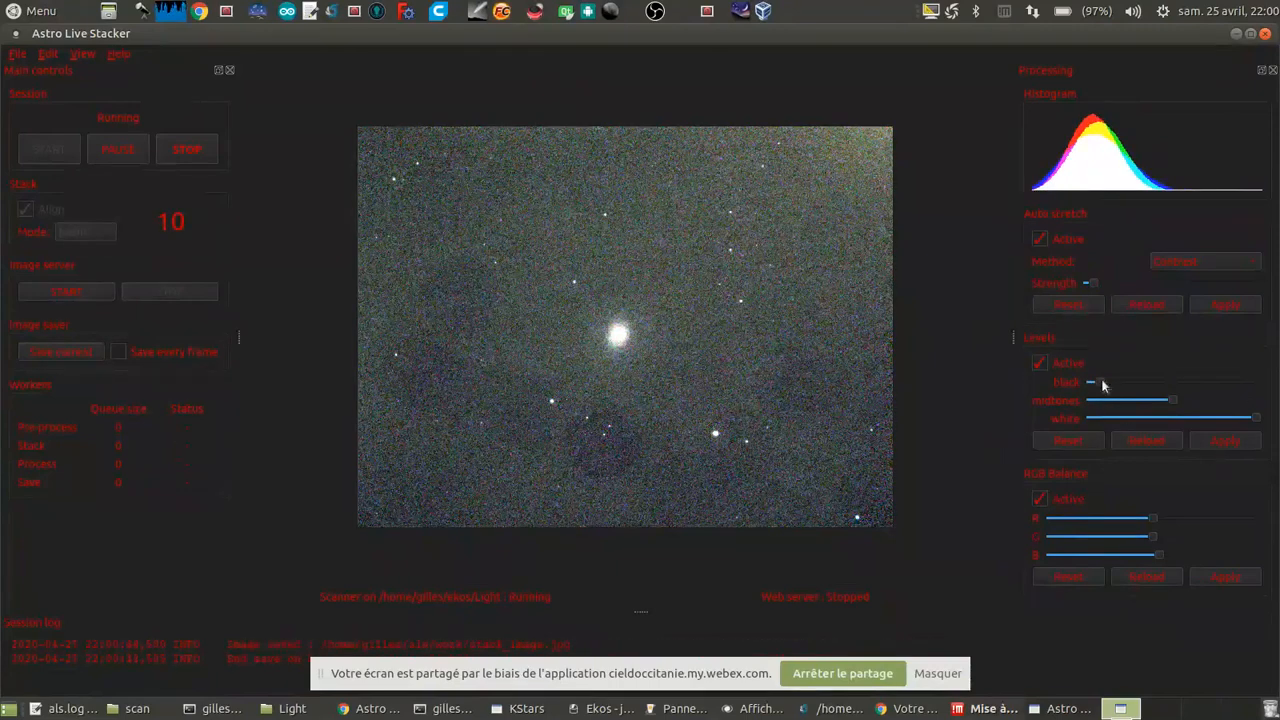
pyautogui.moveTo(1102, 381); pyautogui.dragTo(1108, 379)
pyautogui.click(1212, 443)
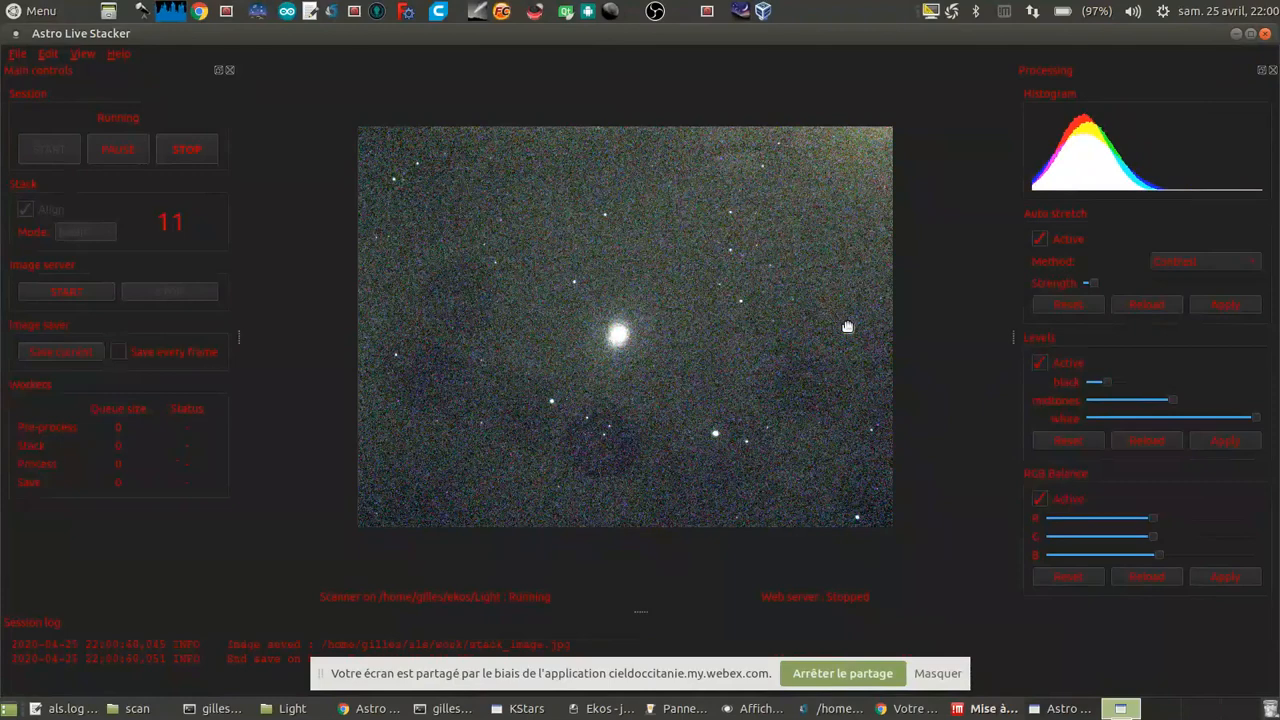
pyautogui.scroll(4, 480, 401)
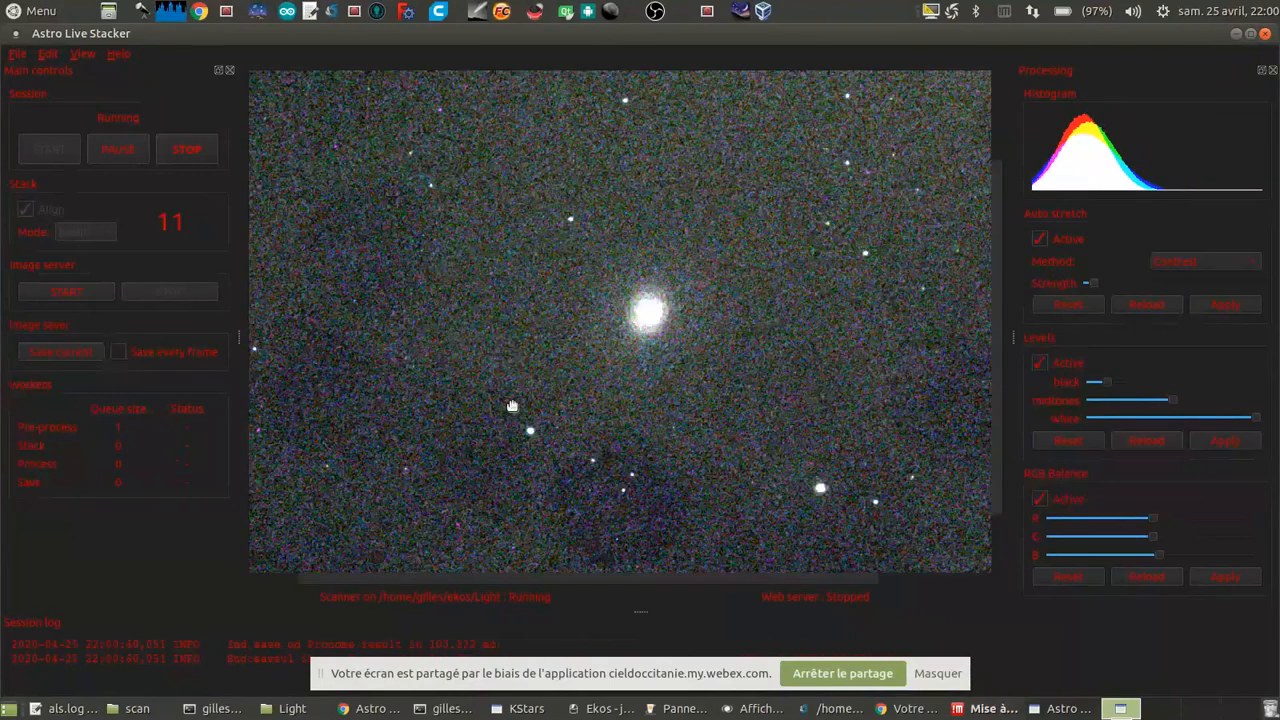
pyautogui.scroll(-3, 636, 375)
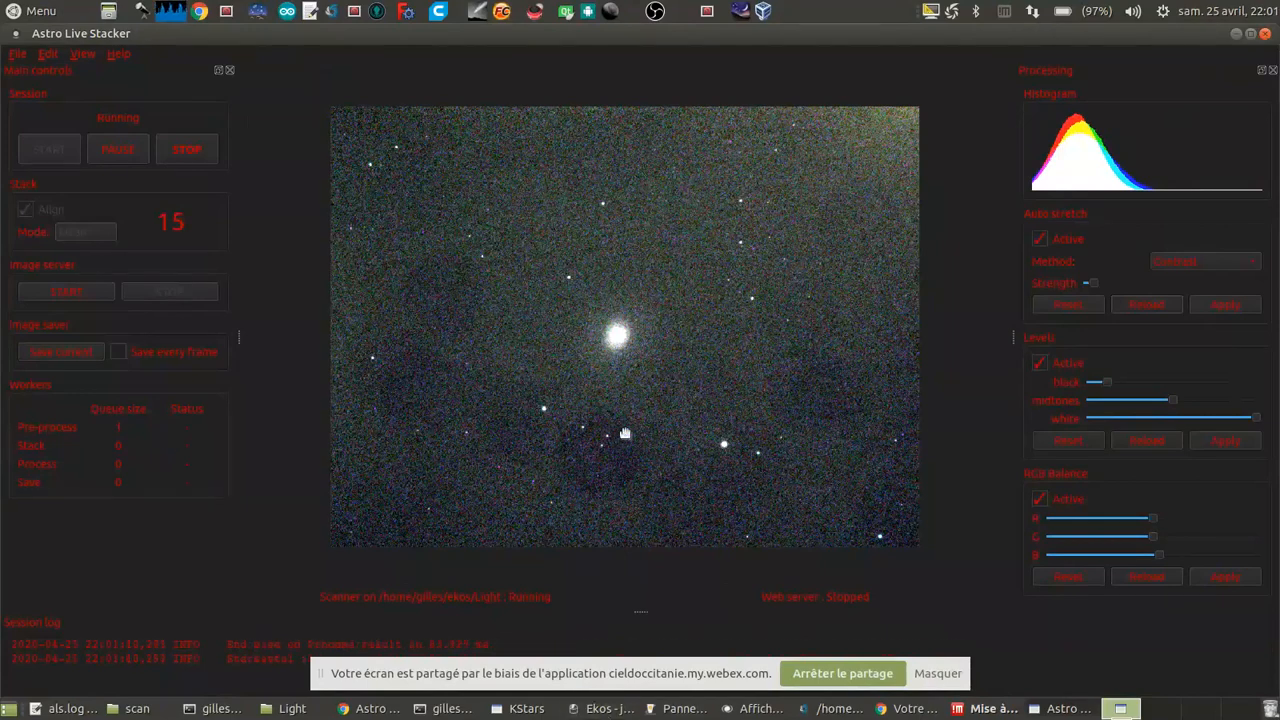
# Step: Switch to Ekos and stop the running M 94 capture sequence
pyautogui.click(618, 712)
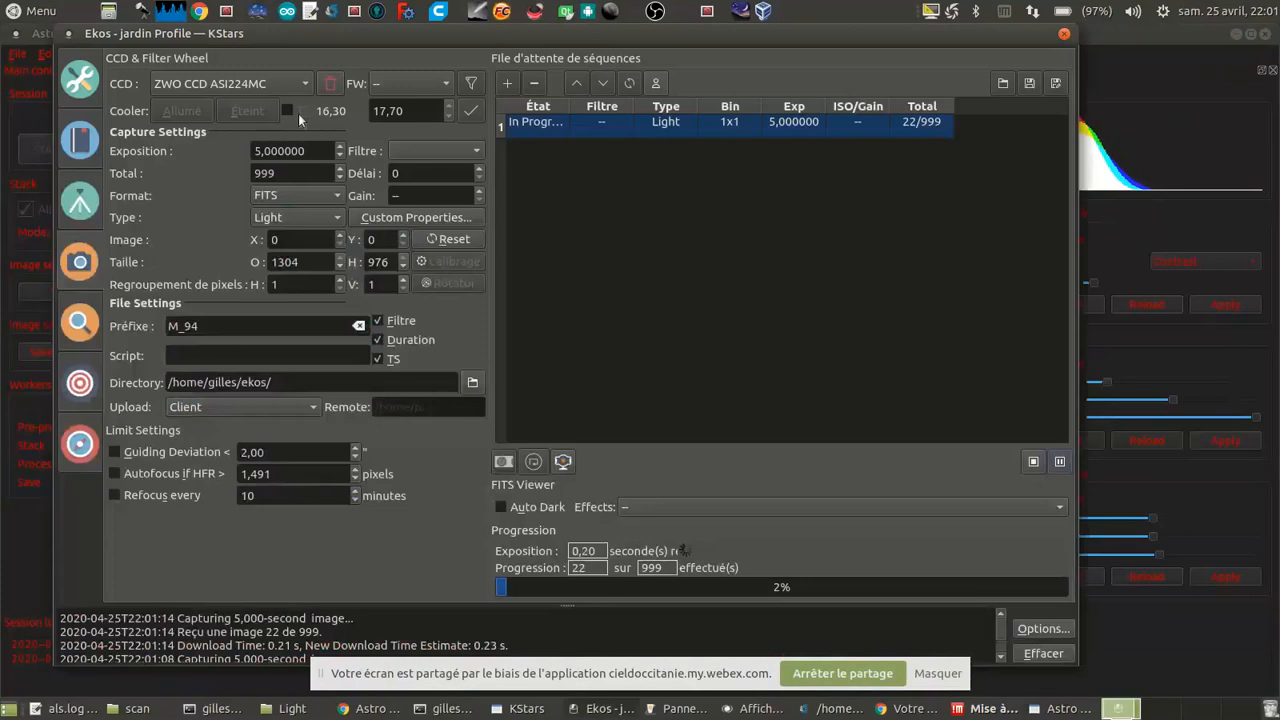
pyautogui.click(1034, 462)
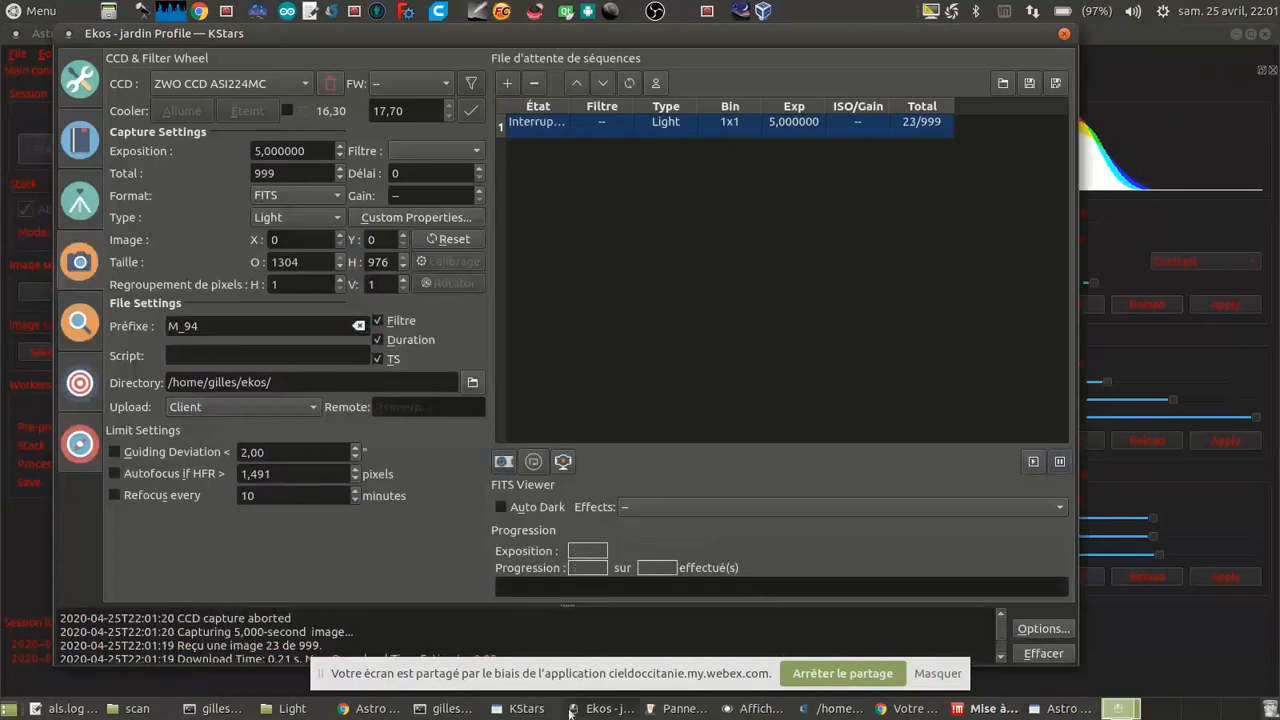
# Step: Start the ZWO CCD ASI120MM video stream from the INDI control panel and set its frame duration to 0.5 s
pyautogui.click(683, 708)
pyautogui.click(190, 128)
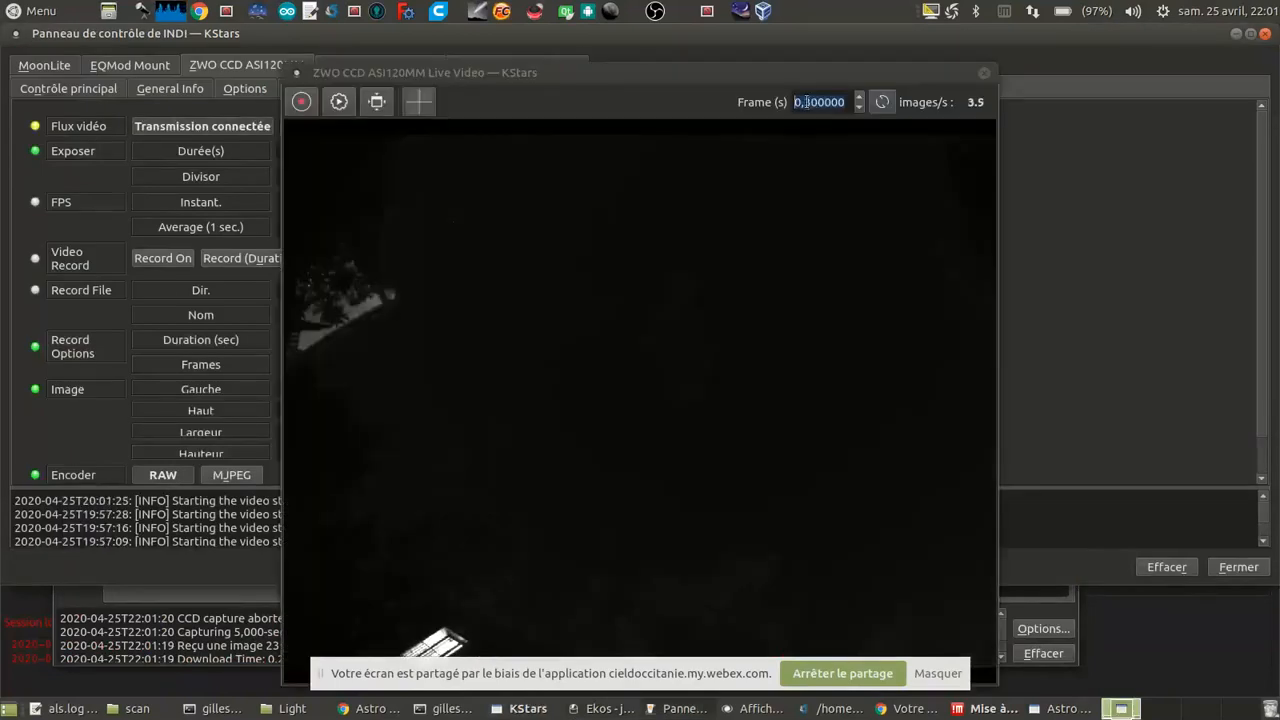
pyautogui.click(882, 102)
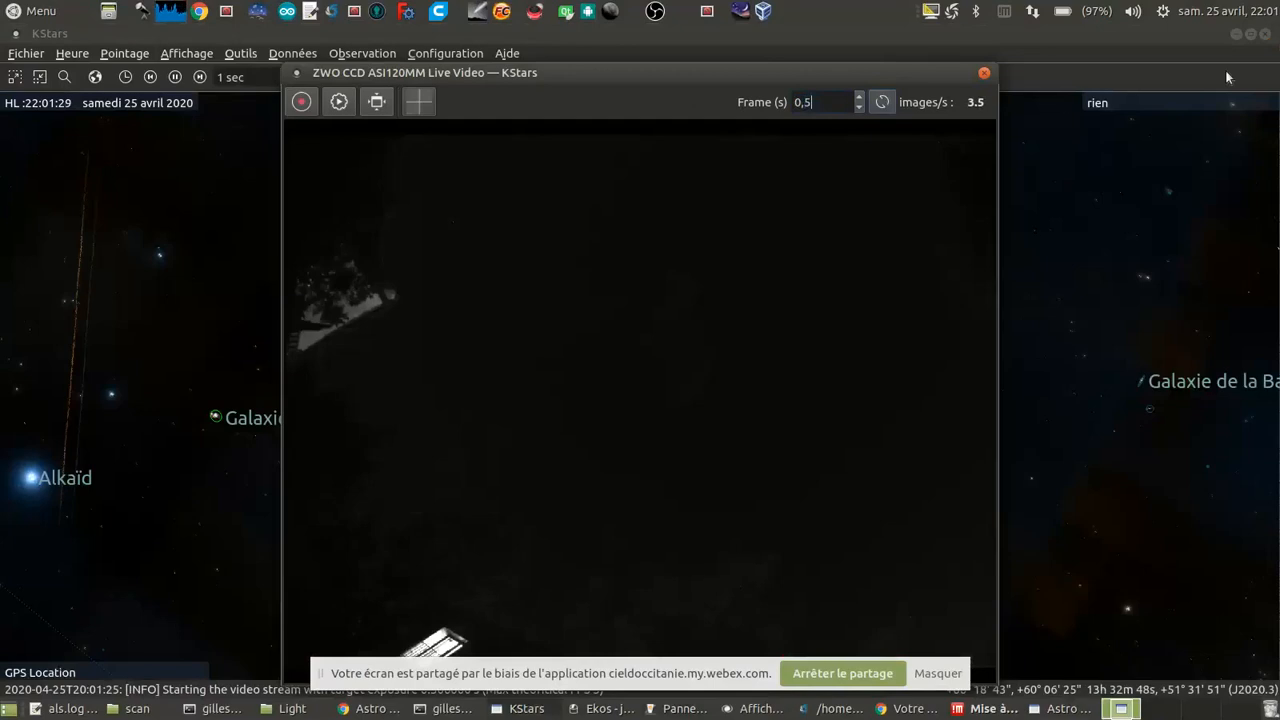
pyautogui.click(885, 262)
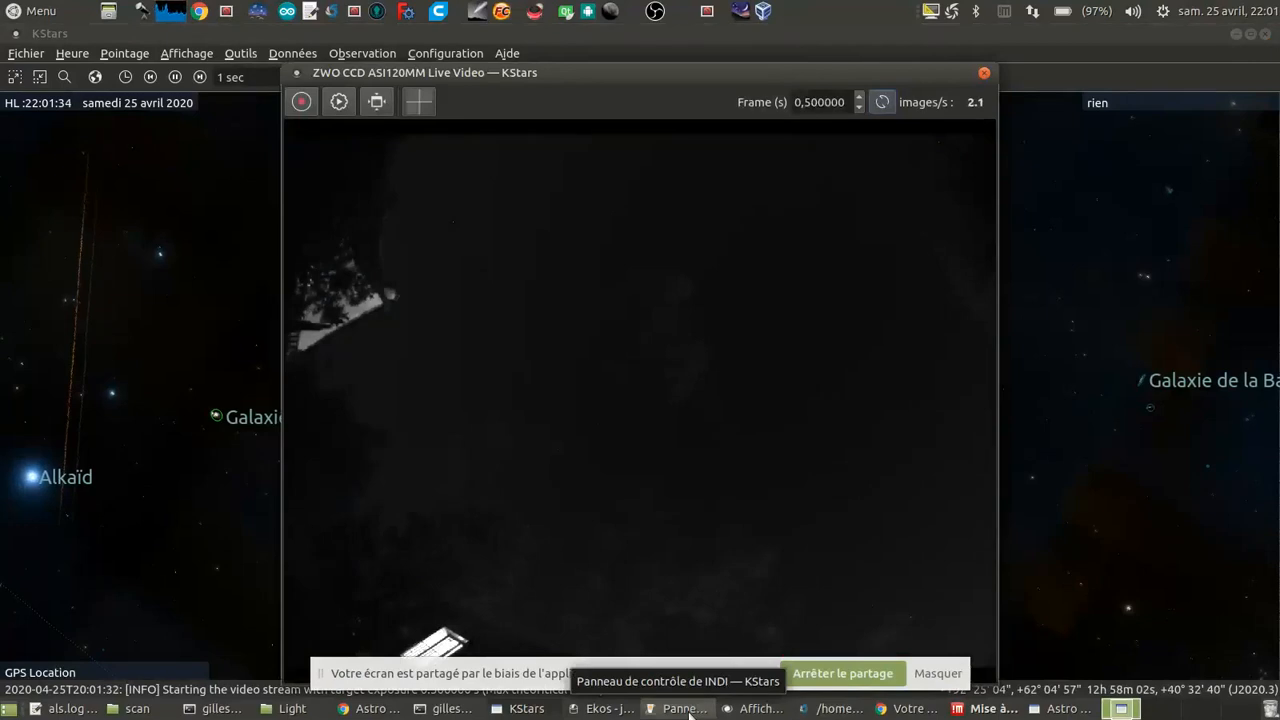
# Step: Examine the ASI120MM's streaming and gain control settings in the INDI control panel and return to its live video
pyautogui.click(689, 714)
pyautogui.scroll(-1, 729, 279)
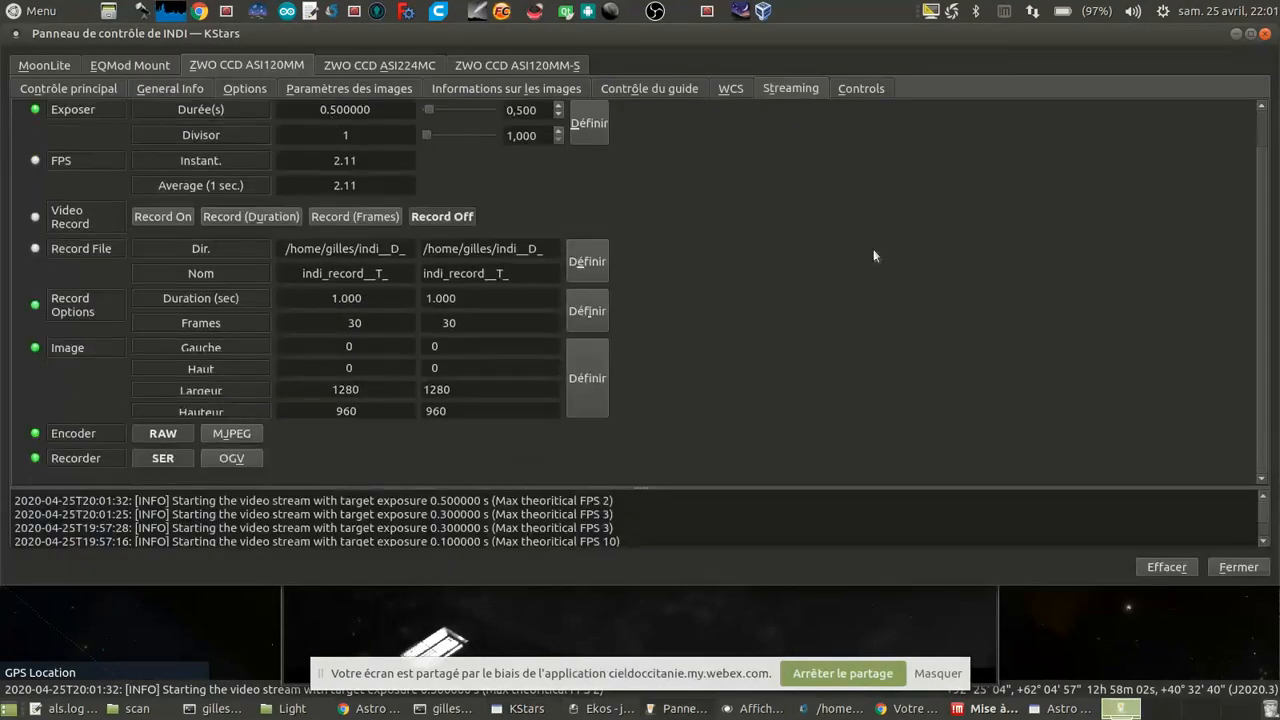
pyautogui.click(859, 89)
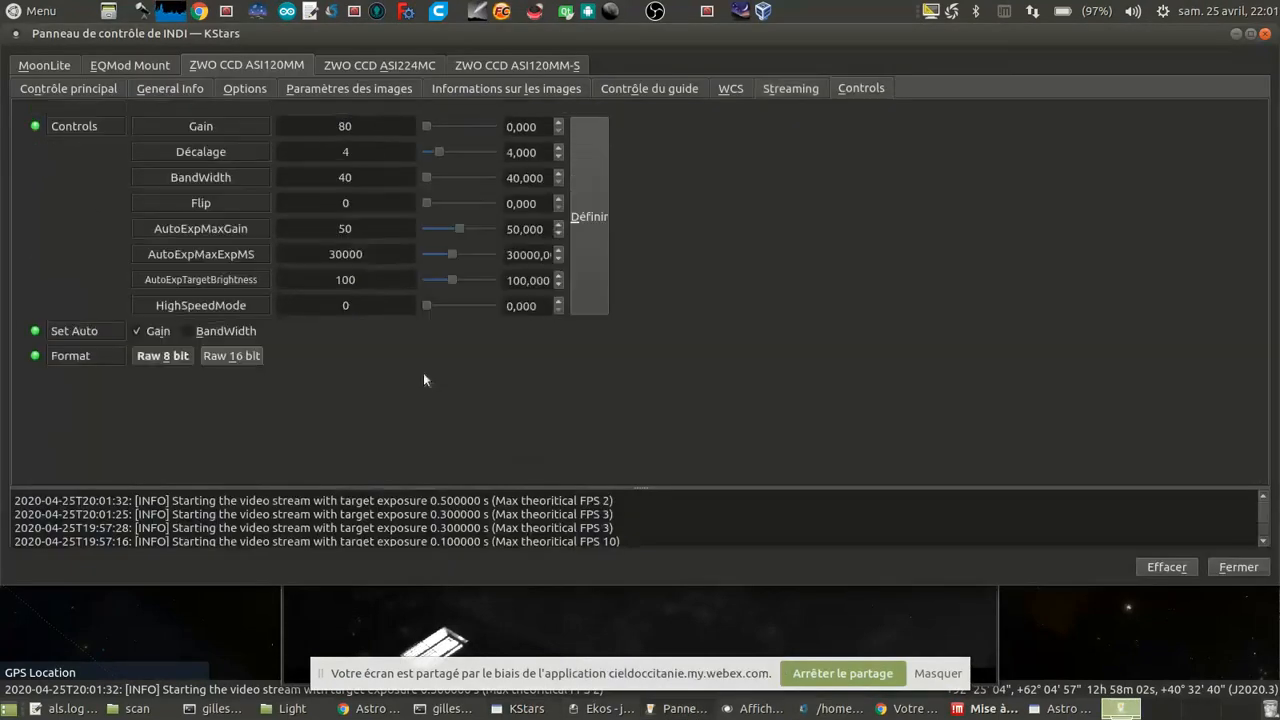
pyautogui.click(789, 88)
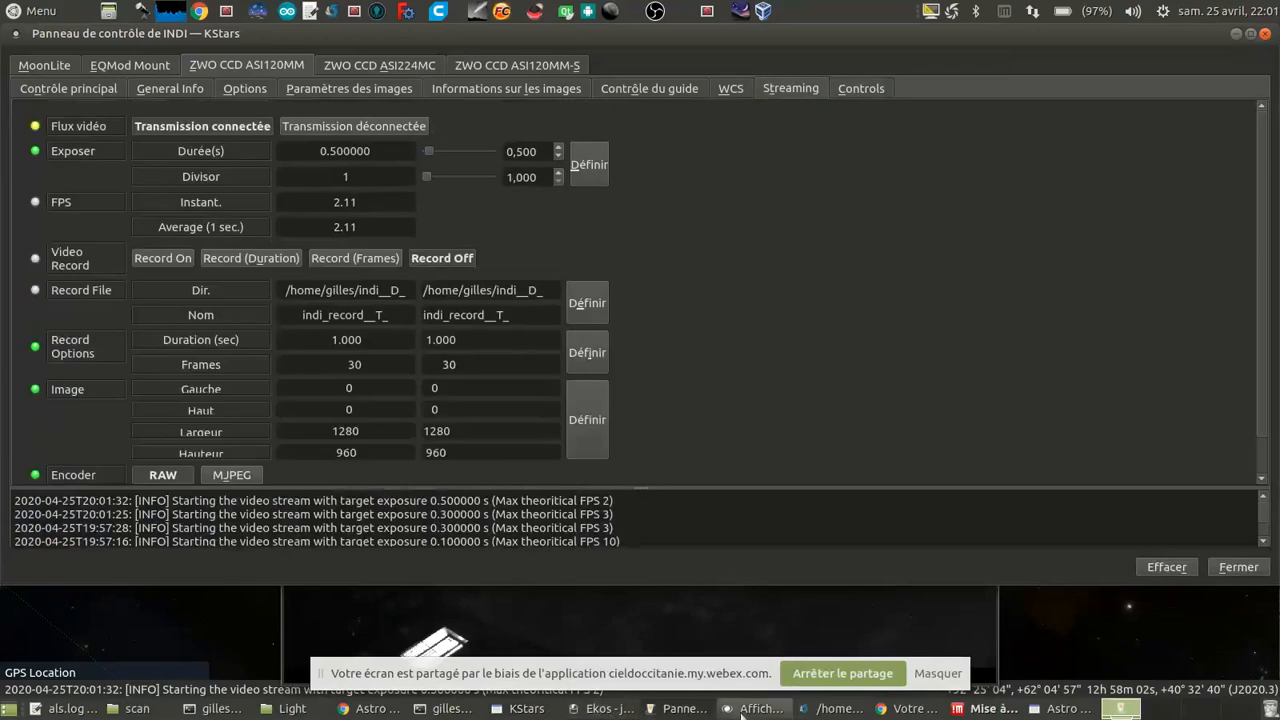
pyautogui.click(468, 632)
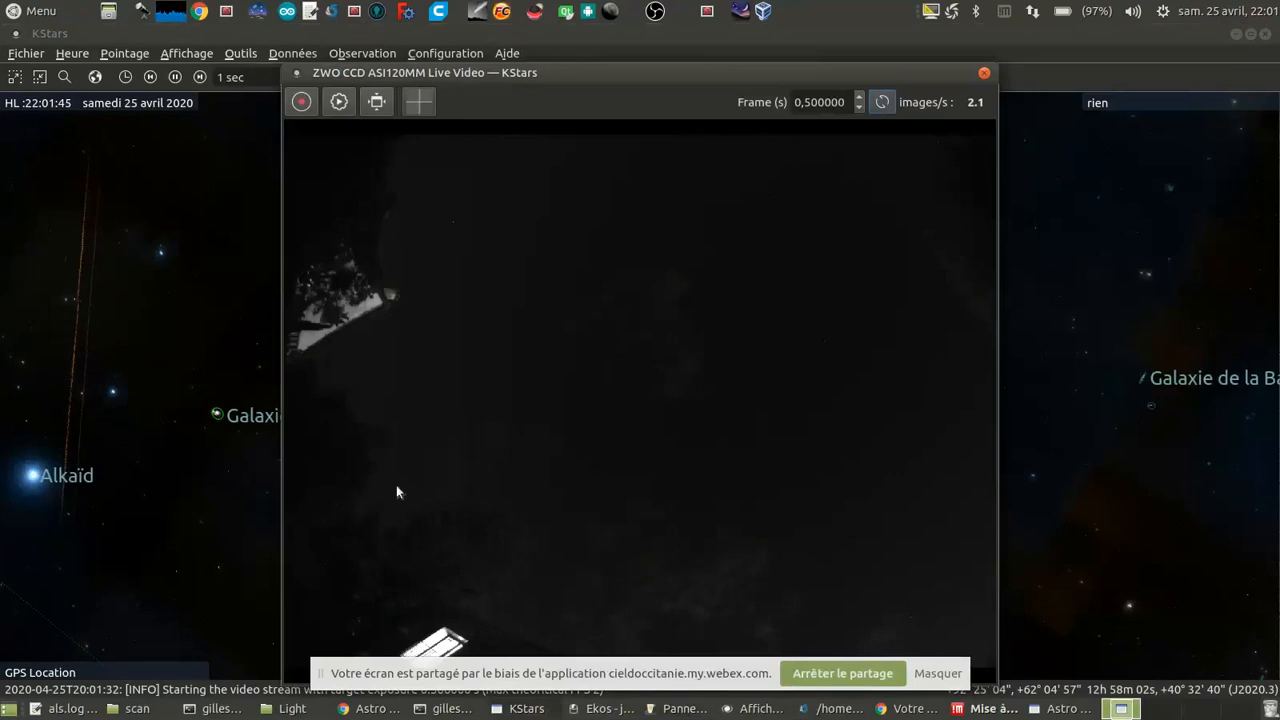
# Step: Start recording the ASI120MM live video and move its window up so the whole frame is visible
pyautogui.click(301, 101)
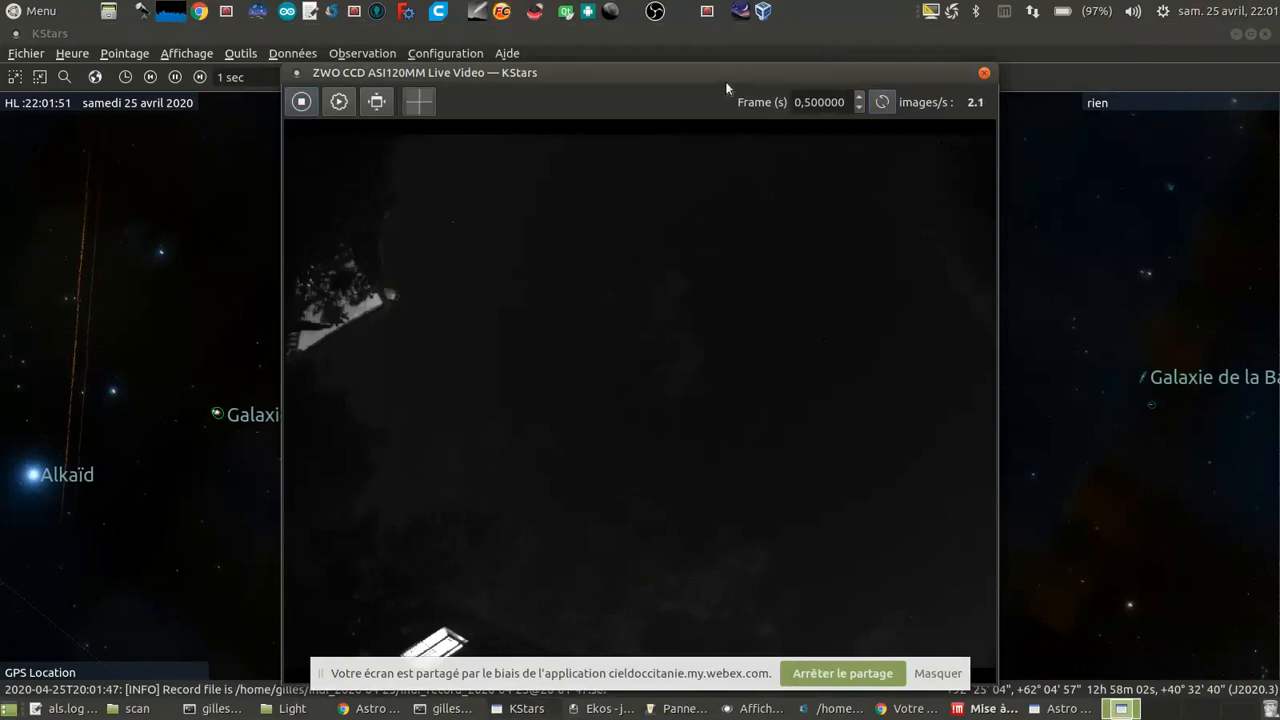
pyautogui.moveTo(725, 81); pyautogui.dragTo(738, 42)
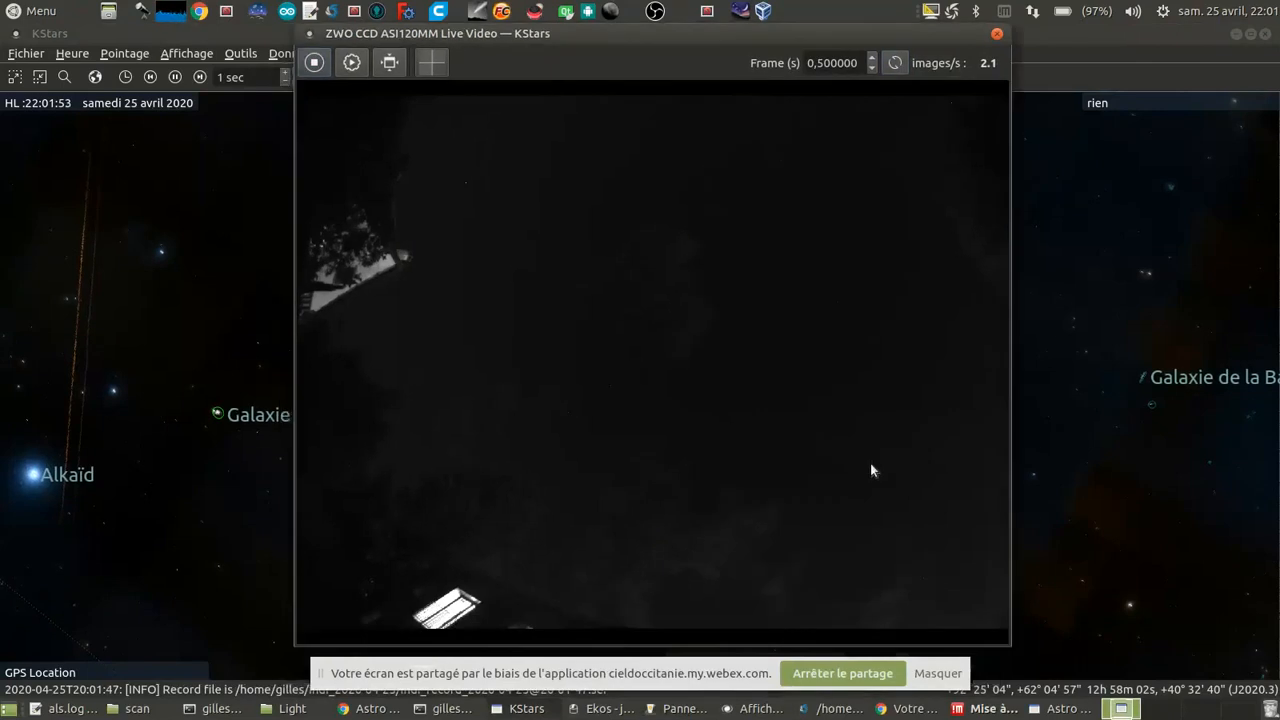
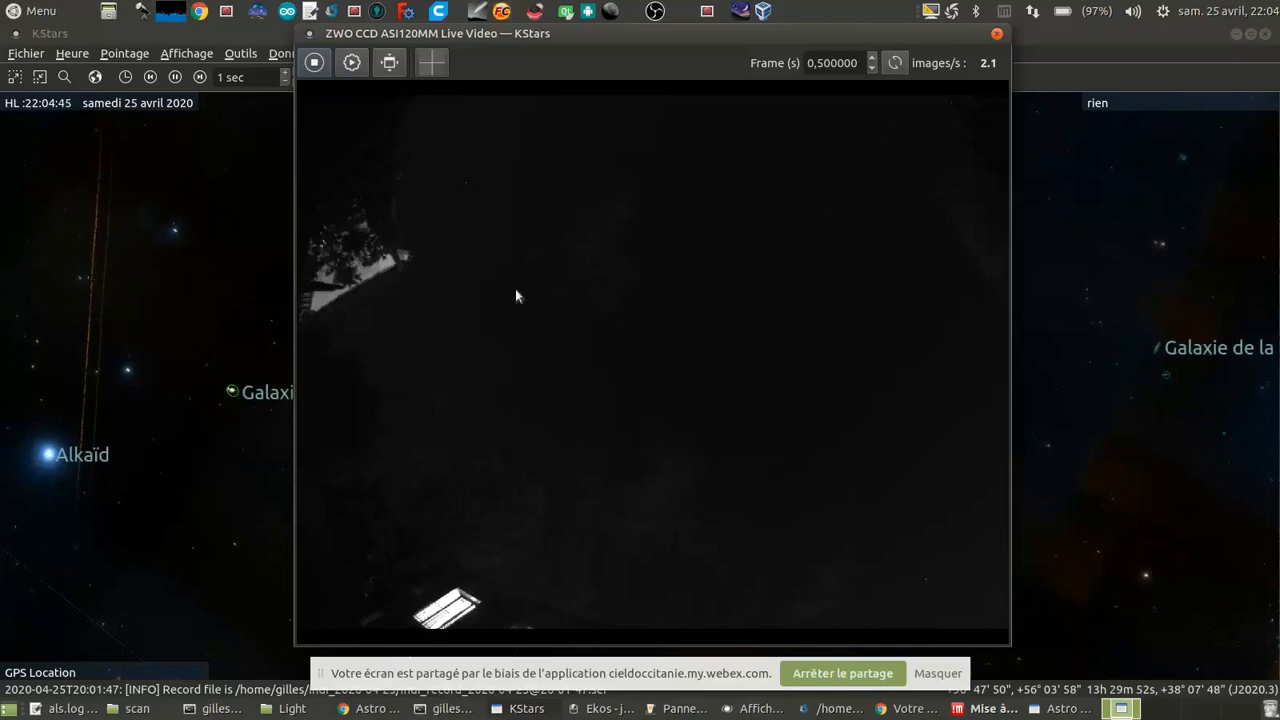
# Step: Stop the ASI120MM video recording and set the camera's gain to 100 in the INDI control panel
pyautogui.click(314, 62)
pyautogui.click(670, 706)
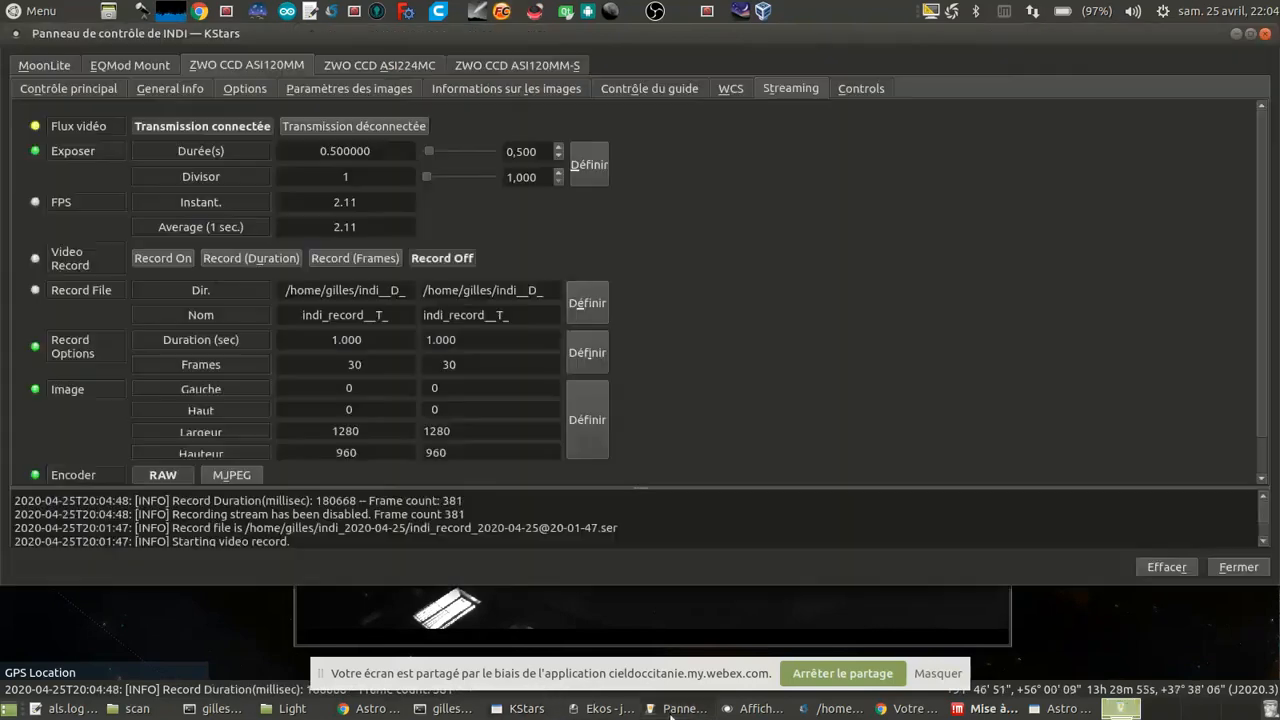
pyautogui.click(851, 89)
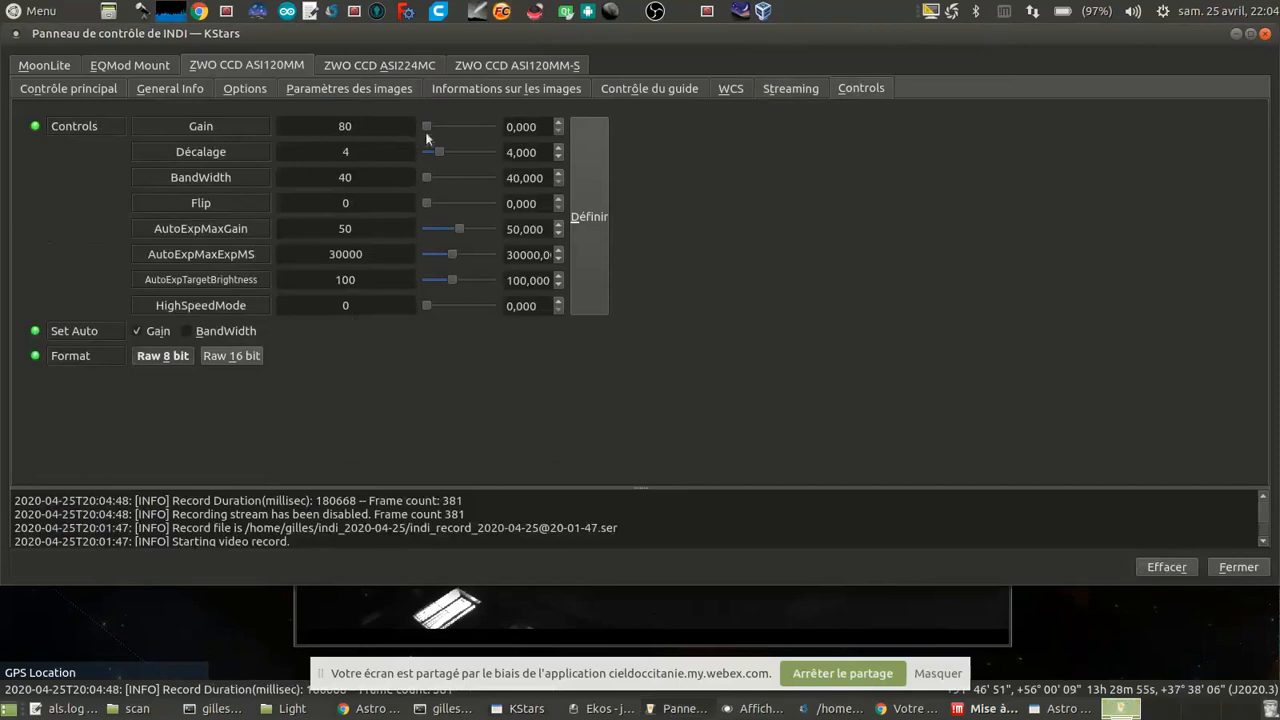
pyautogui.moveTo(427, 127); pyautogui.dragTo(596, 170)
pyautogui.click(594, 163)
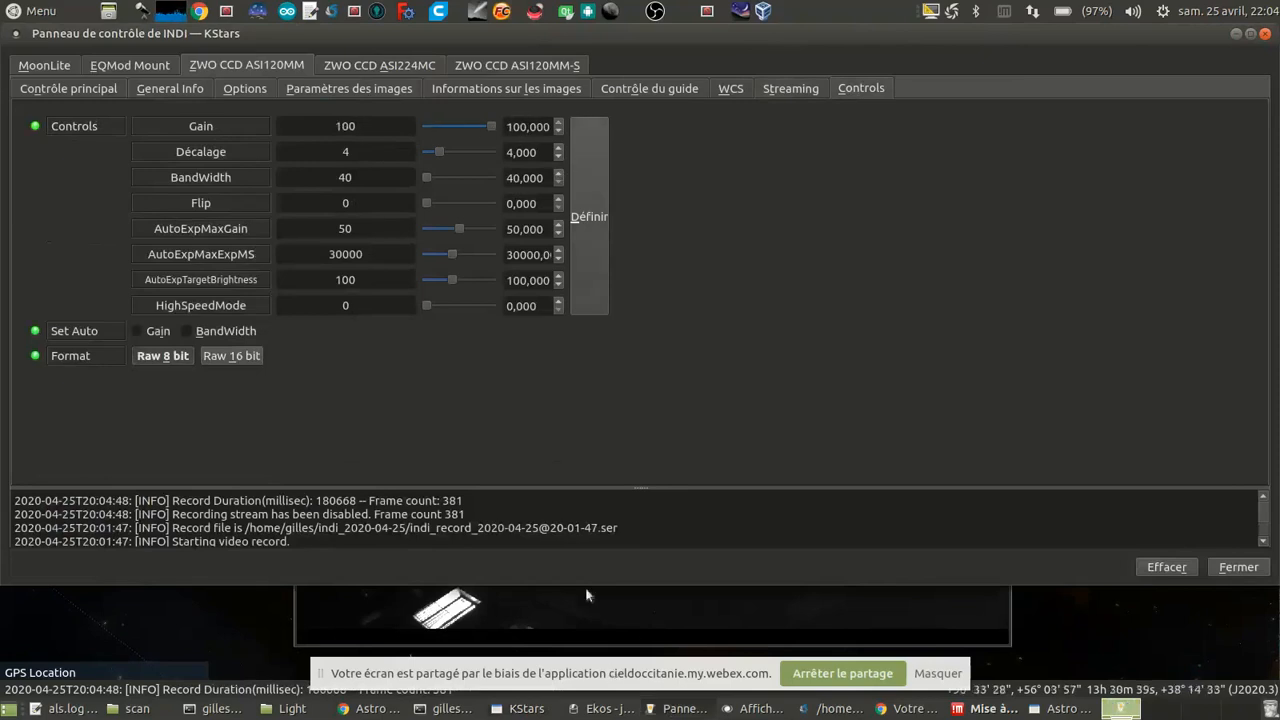
# Step: Return to the ASI120MM live video, record a new clip of the brighter sky and stop the recording
pyautogui.click(609, 606)
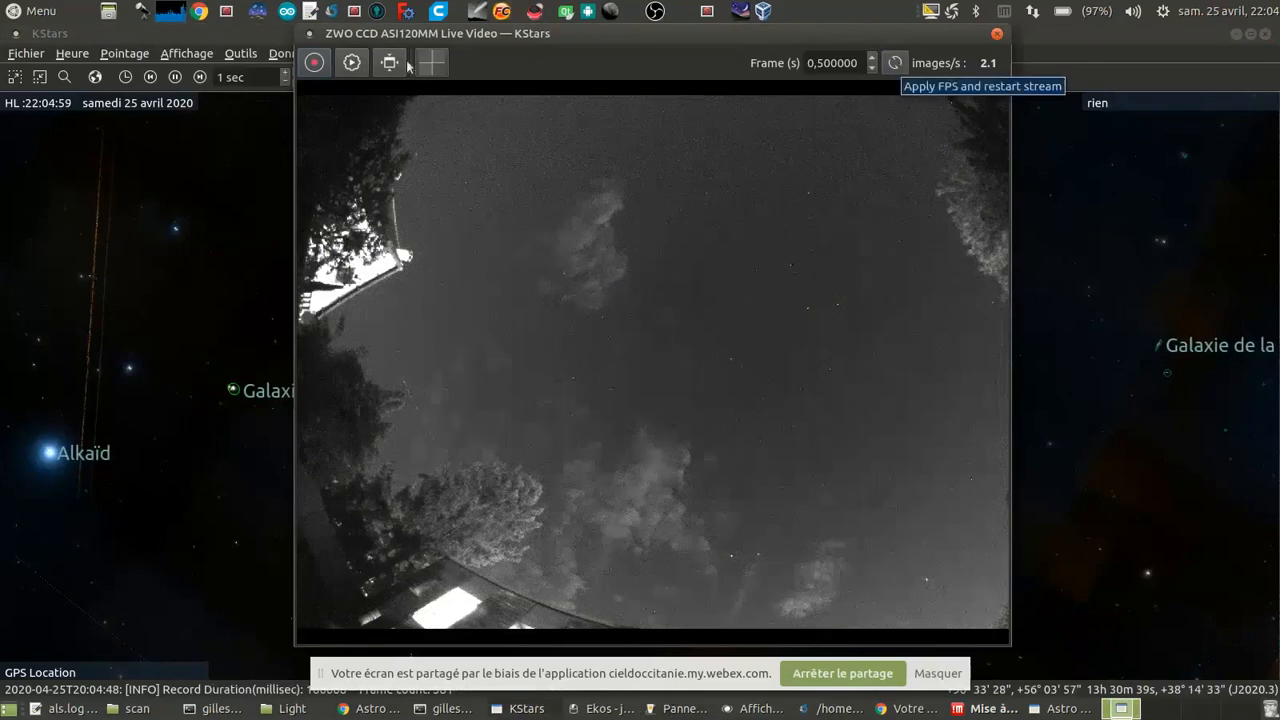
pyautogui.click(314, 63)
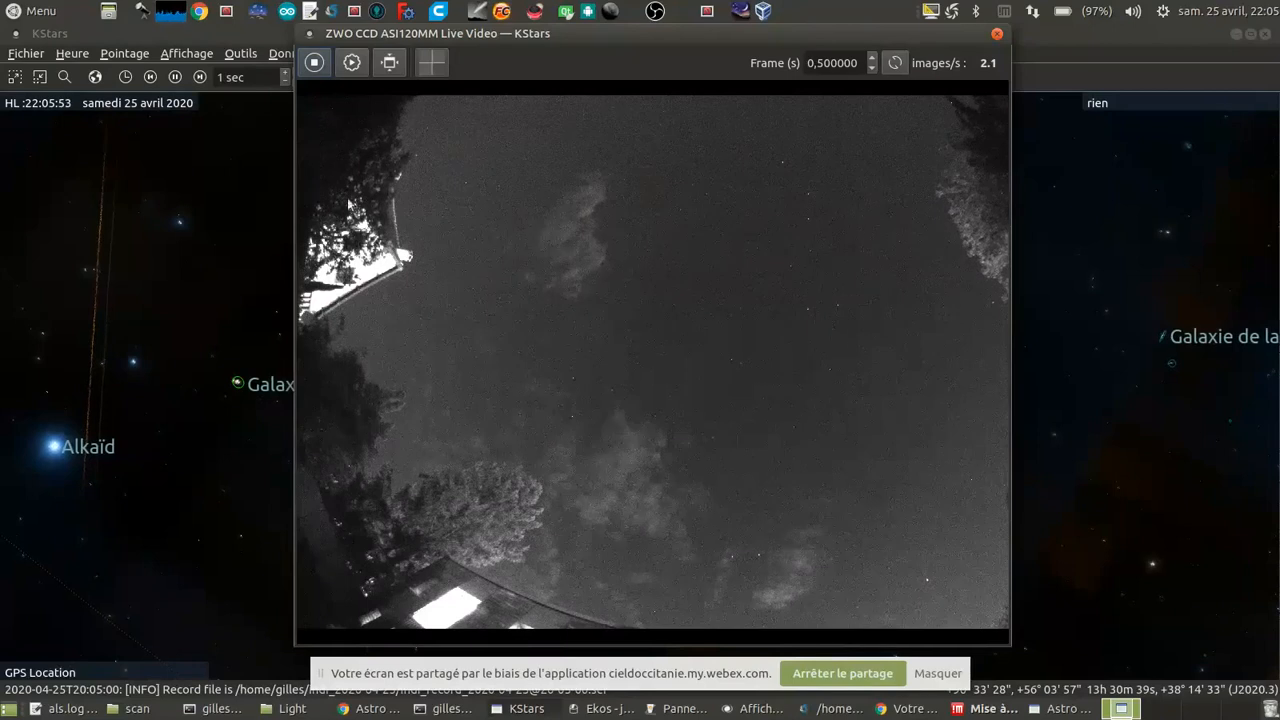
pyautogui.click(315, 63)
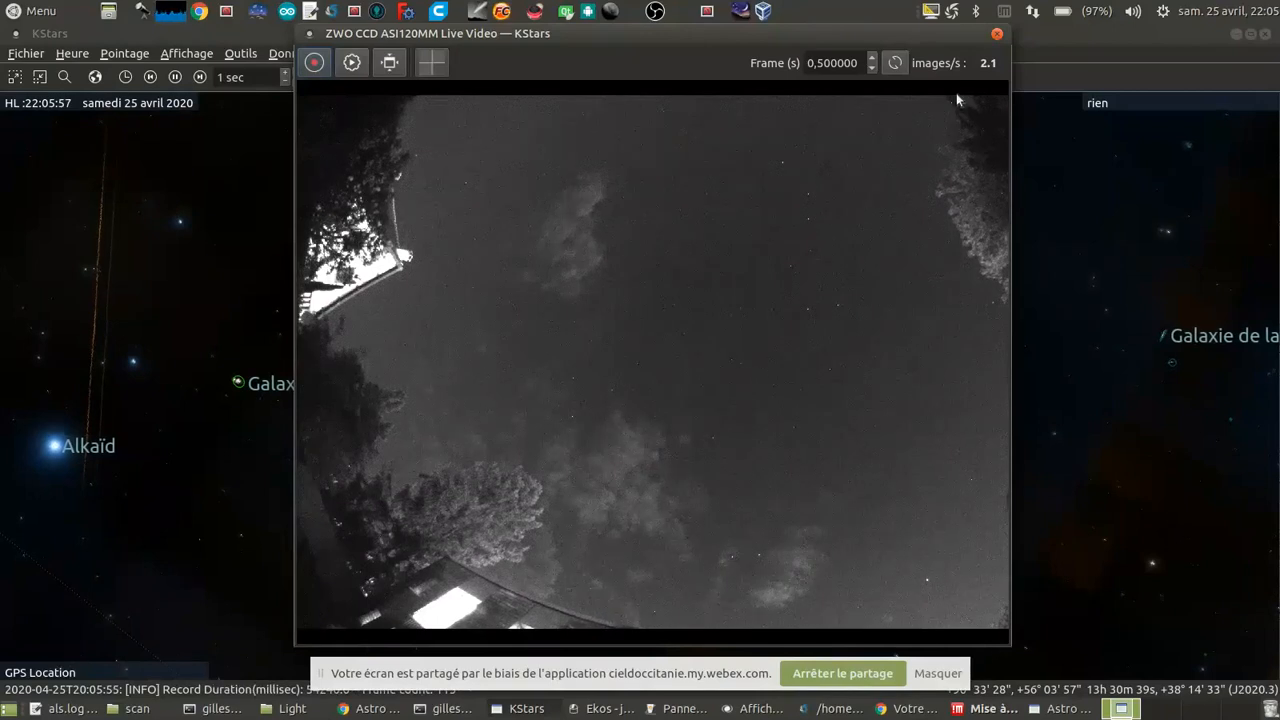
# Step: Disconnect the ASI120MM video stream in its INDI streaming settings
pyautogui.click(688, 709)
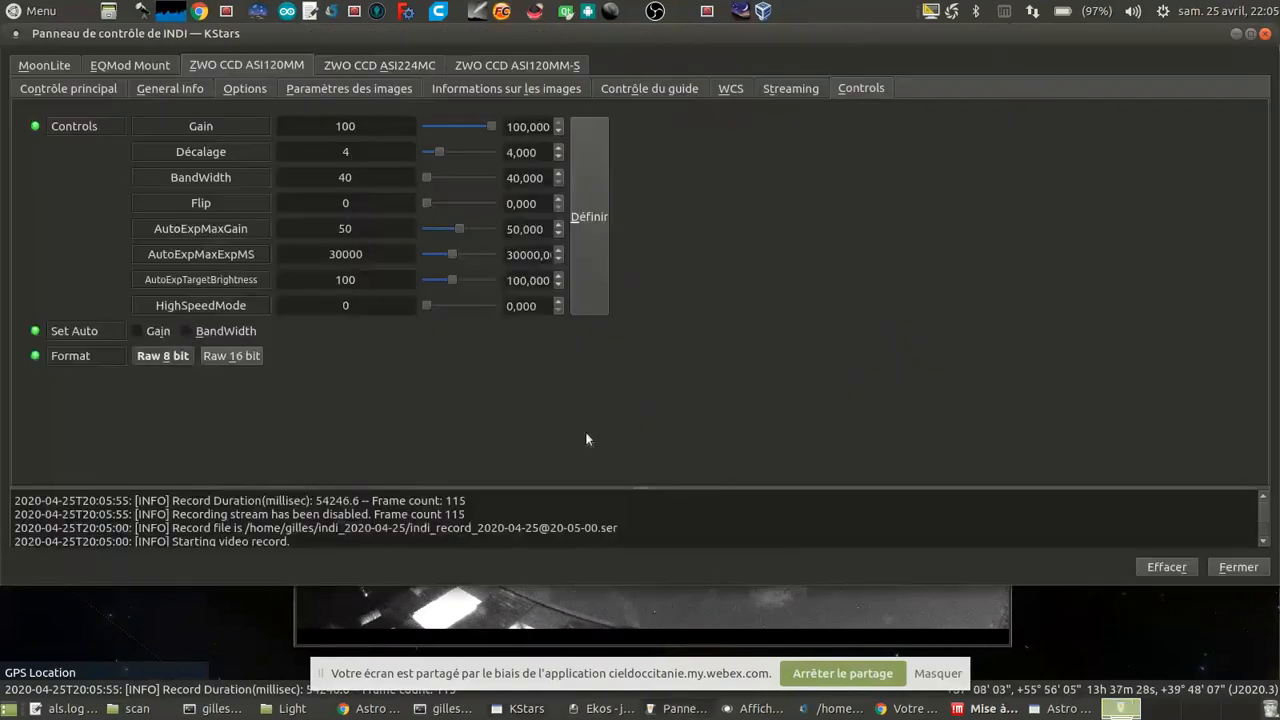
pyautogui.click(785, 89)
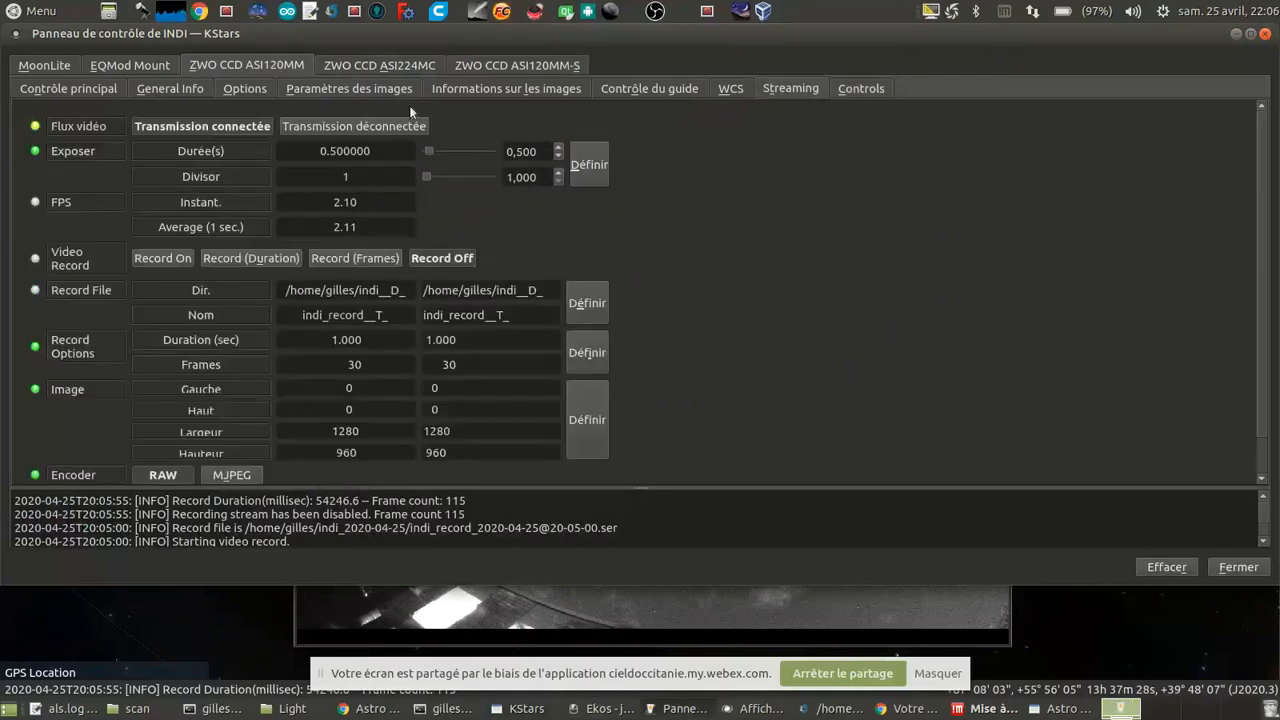
pyautogui.click(362, 128)
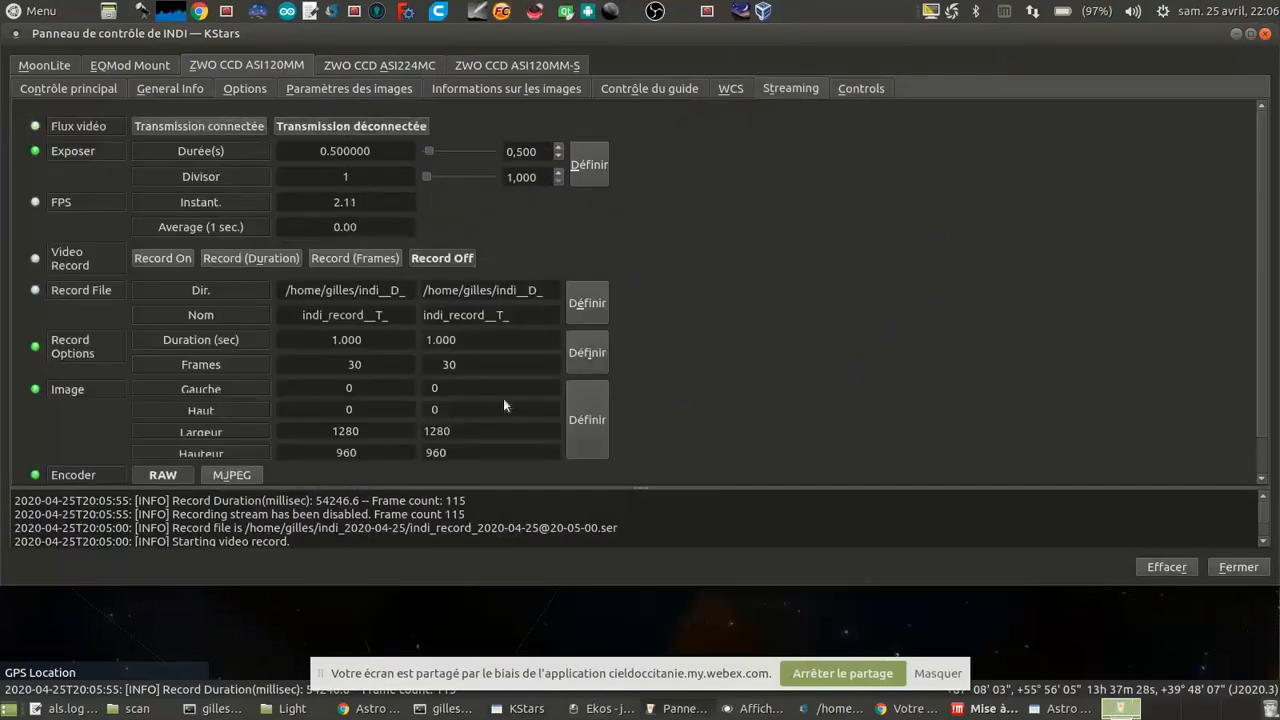
# Step: Find galaxy M 101 beyond Alkaïd on the KStars sky map and slew the EQMod Mount to it with Goto
pyautogui.click(528, 709)
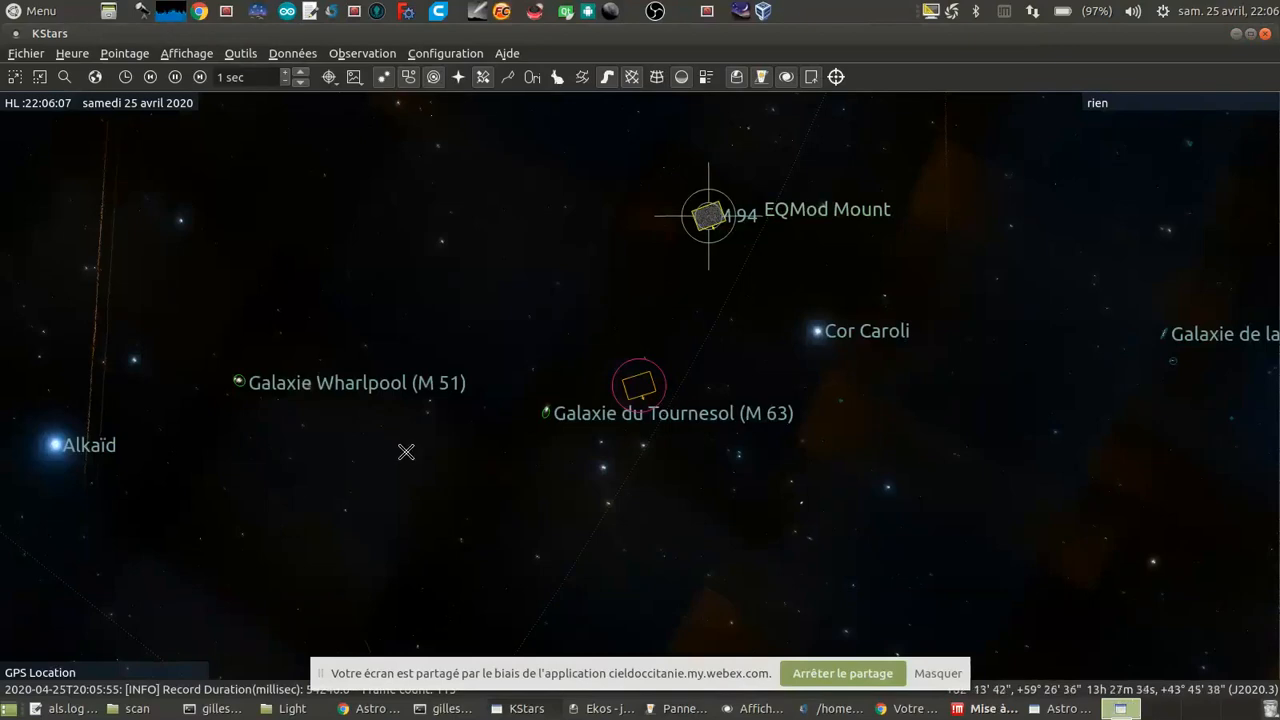
pyautogui.scroll(1, 448, 436)
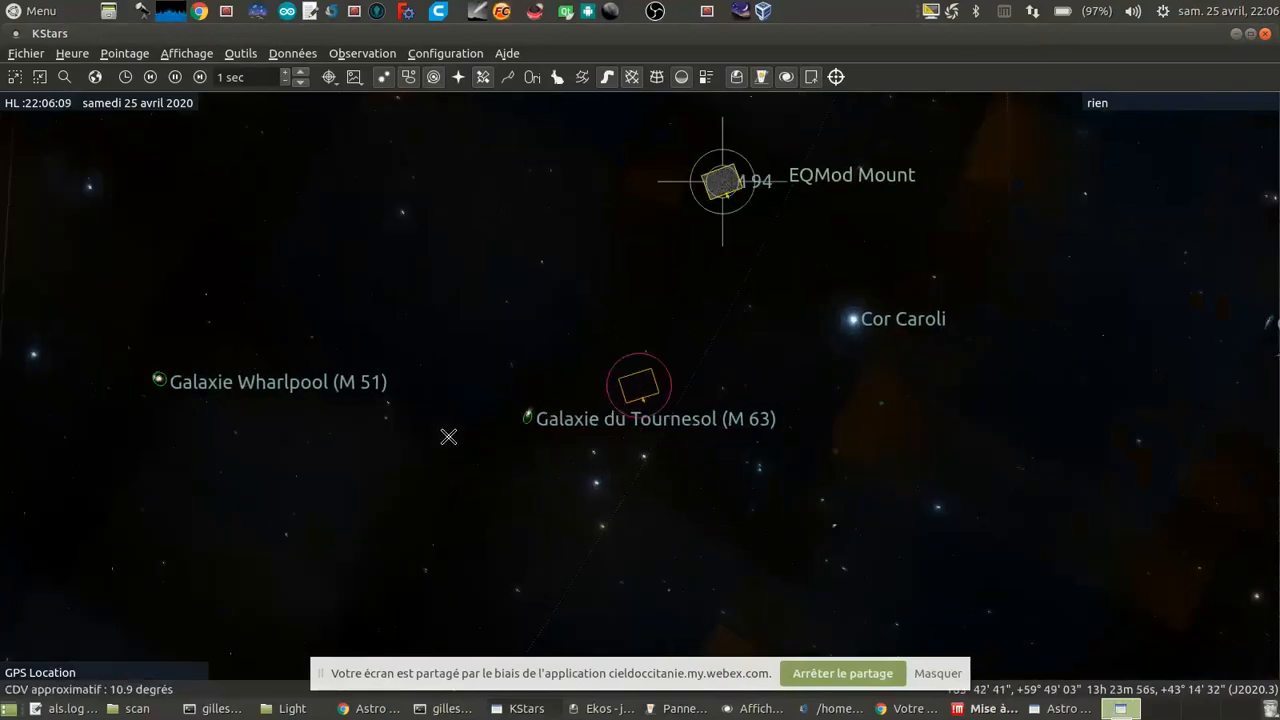
pyautogui.scroll(-3, 448, 437)
pyautogui.moveTo(243, 449); pyautogui.dragTo(370, 421)
pyautogui.scroll(4, 74, 441)
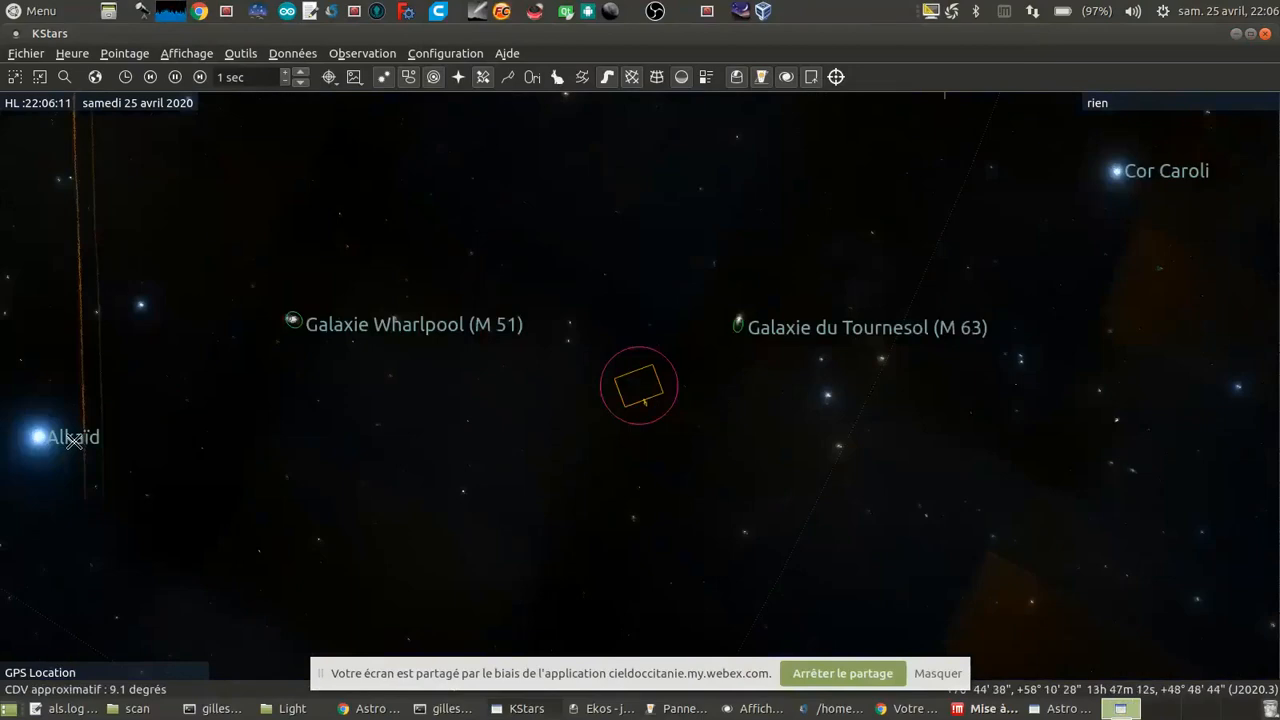
pyautogui.moveTo(74, 441); pyautogui.dragTo(660, 438)
pyautogui.moveTo(182, 520); pyautogui.dragTo(476, 469)
pyautogui.scroll(1, 476, 469)
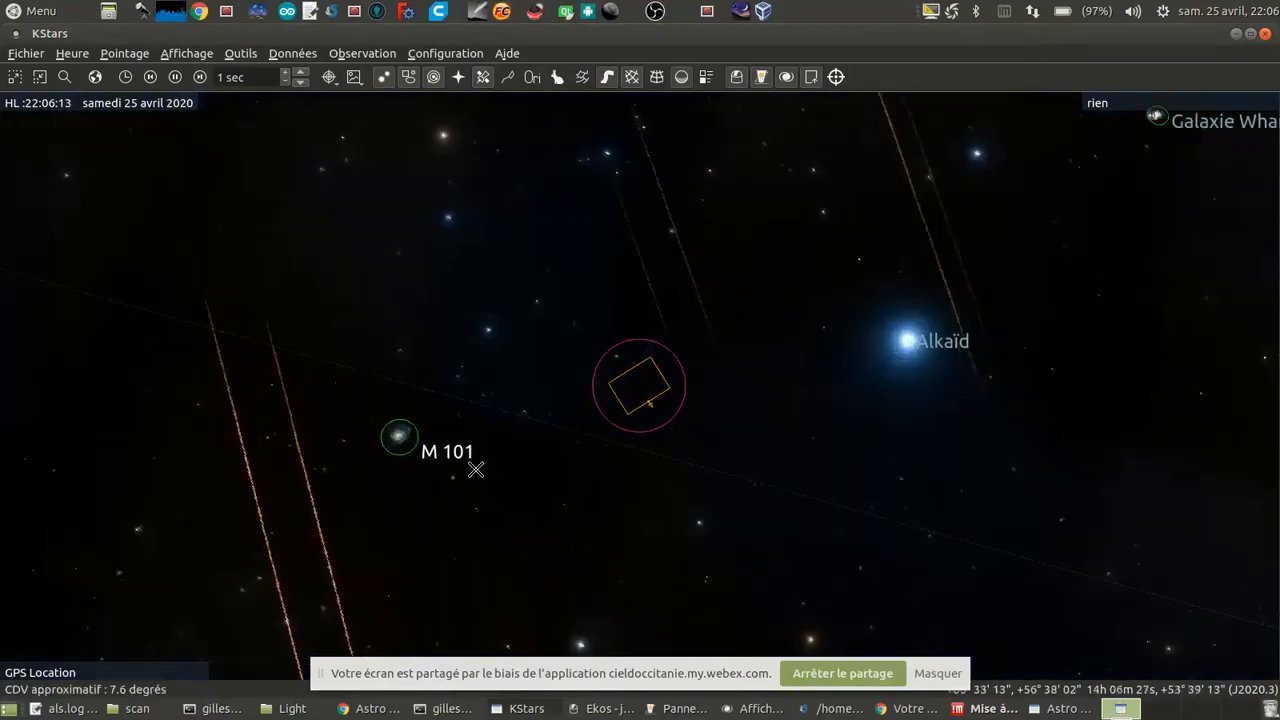
pyautogui.rightClick(397, 436)
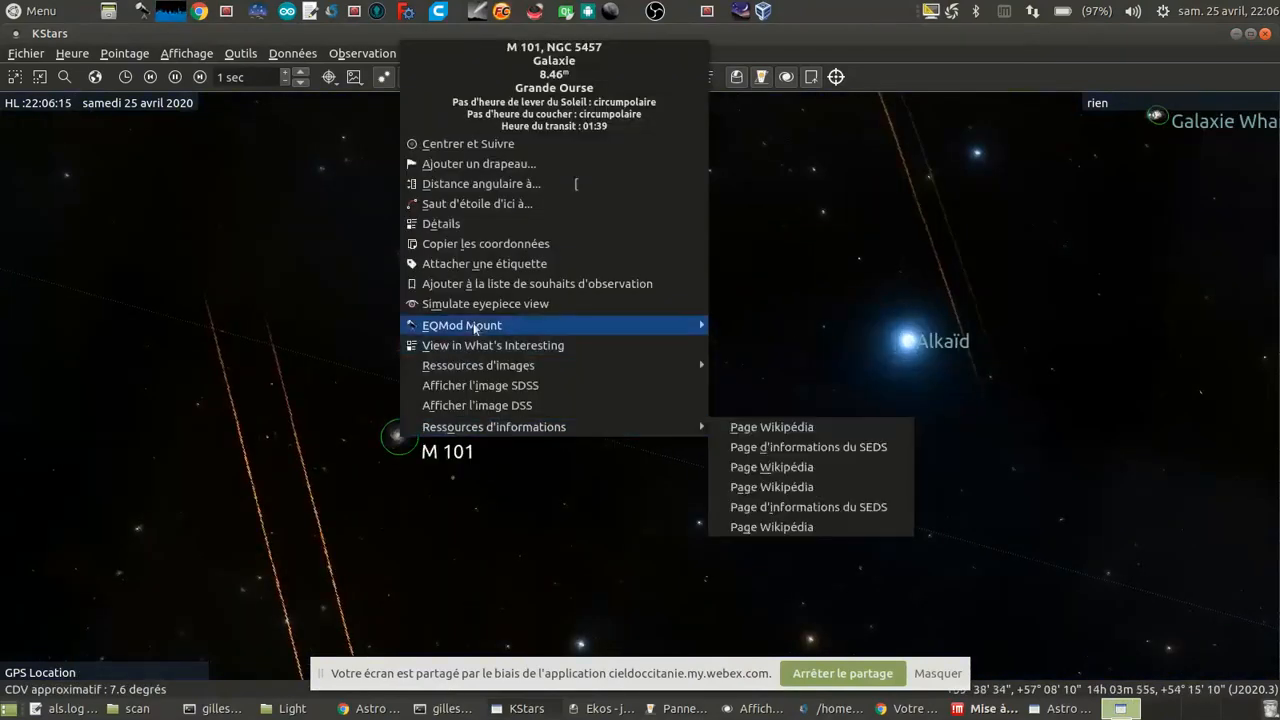
pyautogui.moveTo(475, 328)
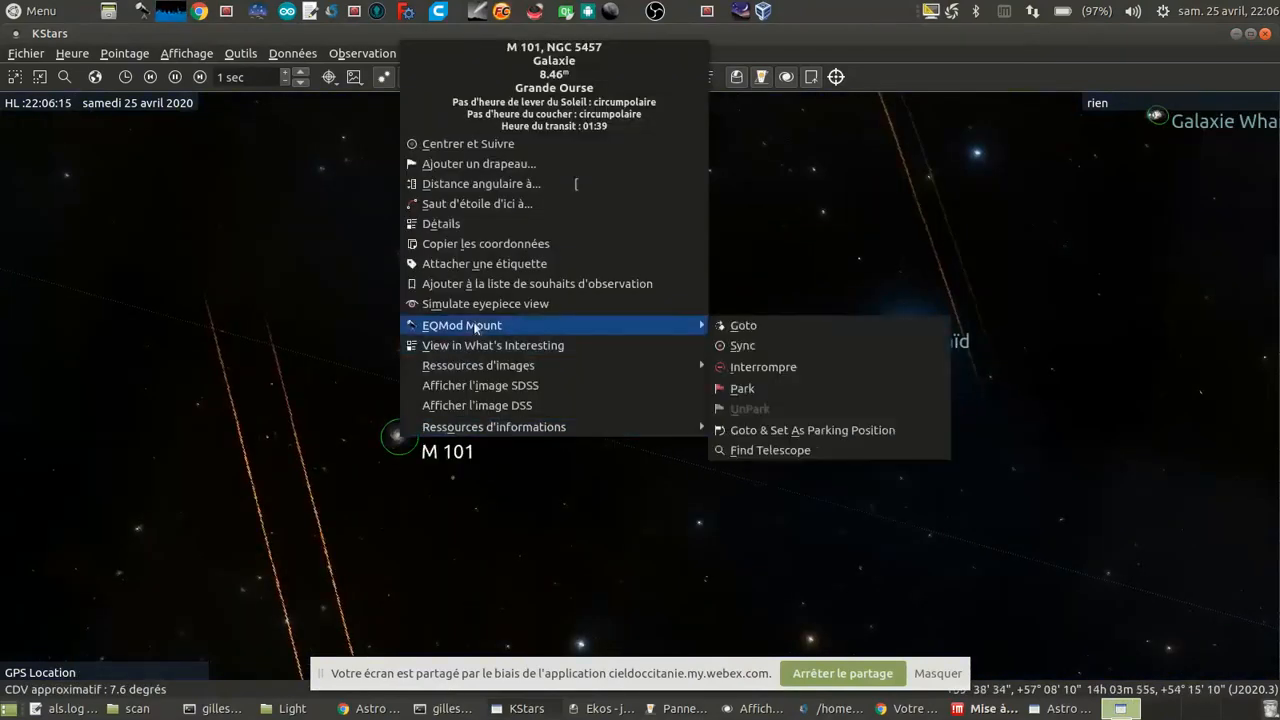
pyautogui.click(765, 329)
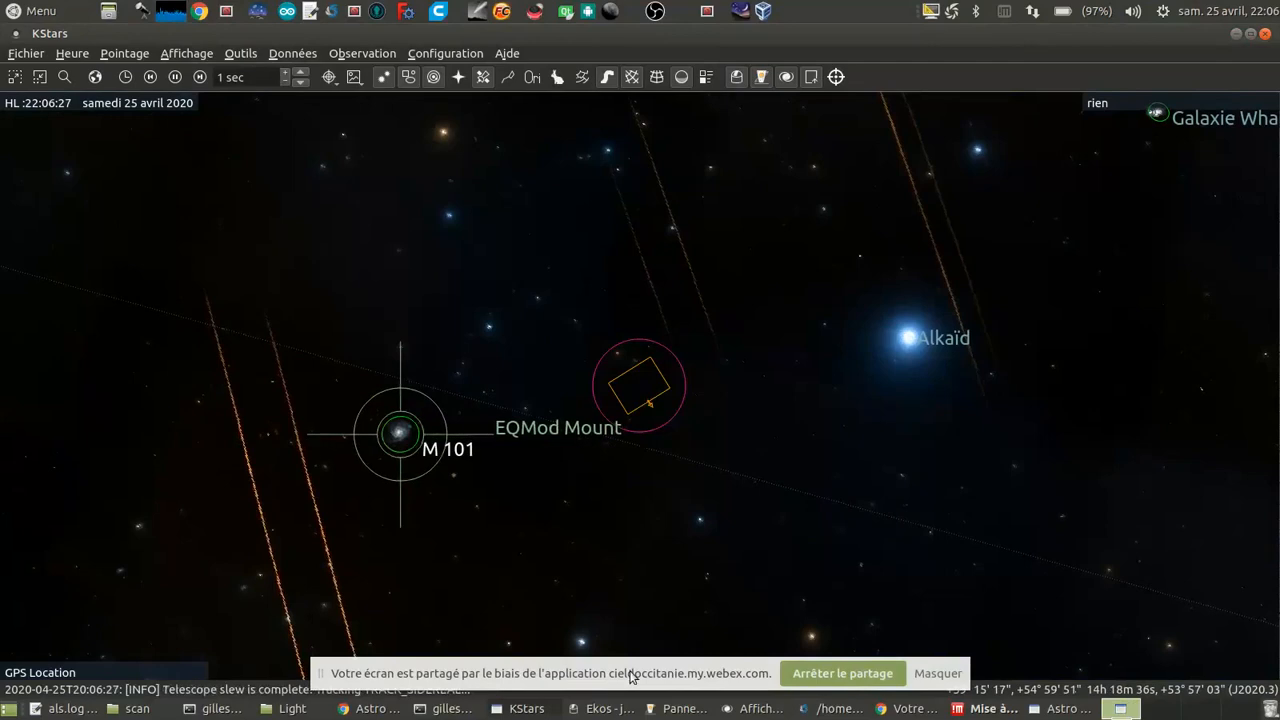
# Step: Switch to Ekos and remove the interrupted M 94 job from the capture sequence queue
pyautogui.click(600, 709)
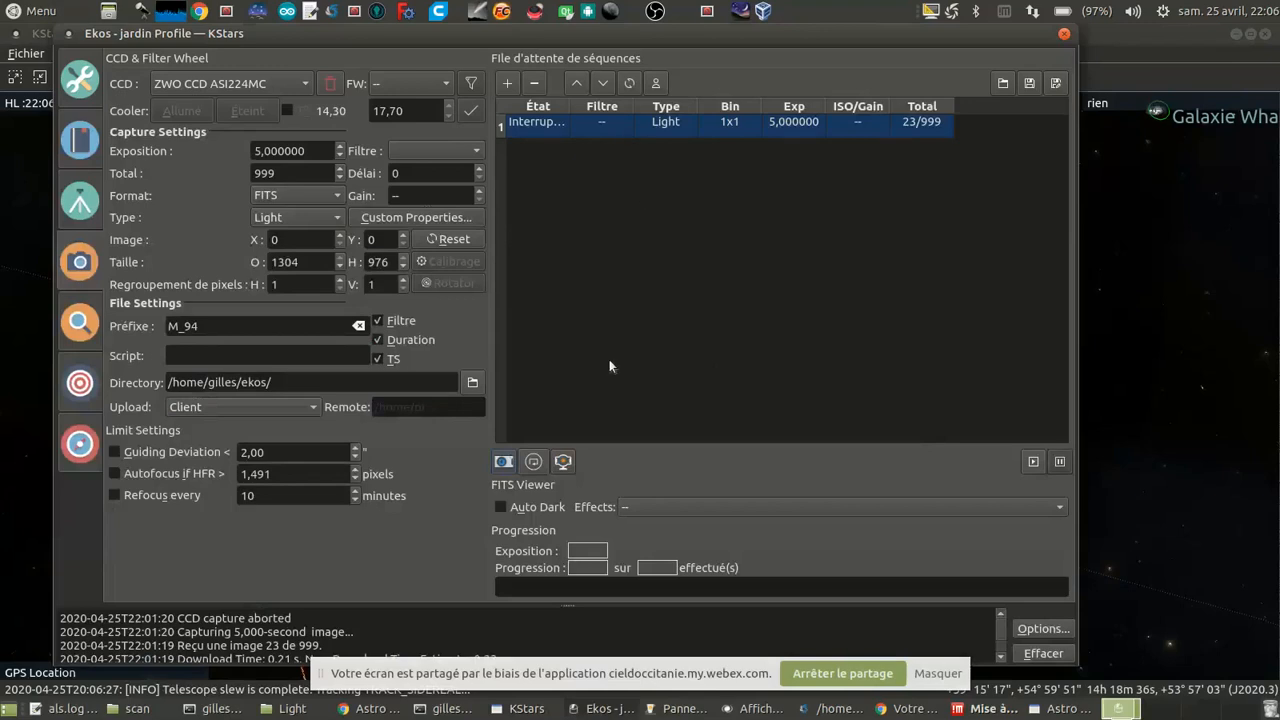
pyautogui.click(543, 128)
pyautogui.click(534, 84)
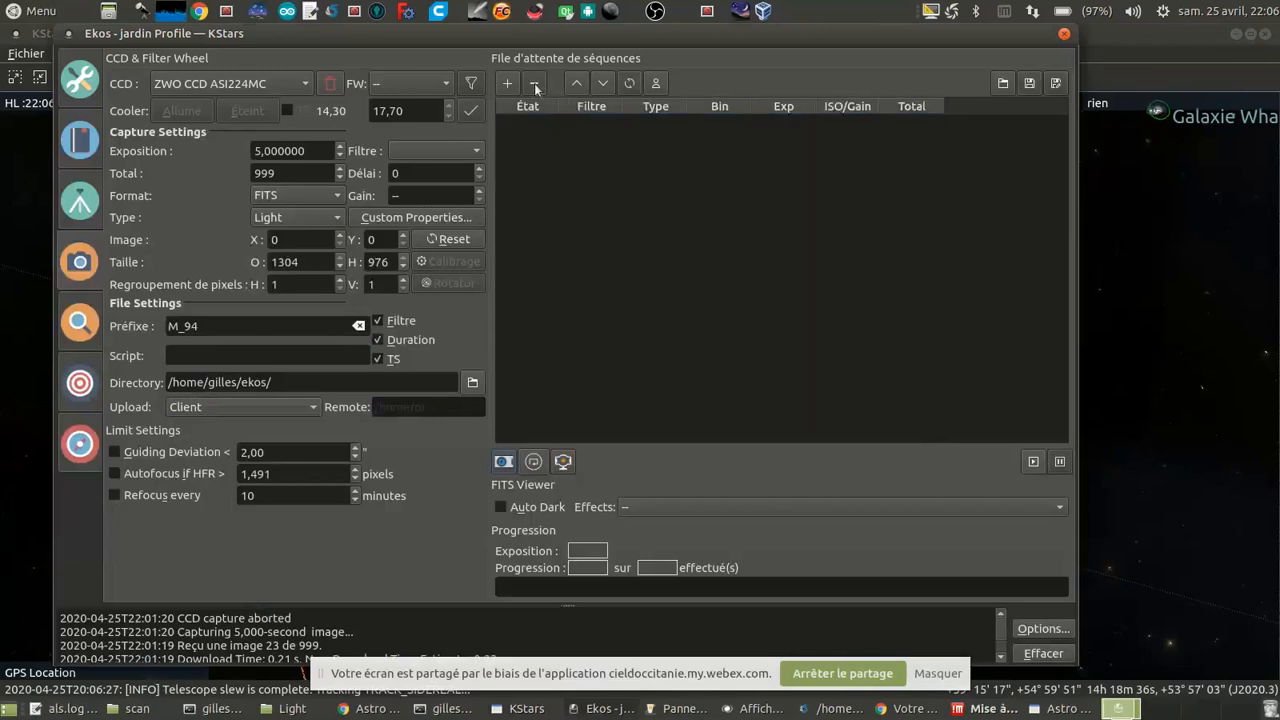
# Step: Capture and plate-solve a 3 s ASI224MC image with Slew to Target to align the mount on M 101
pyautogui.click(80, 384)
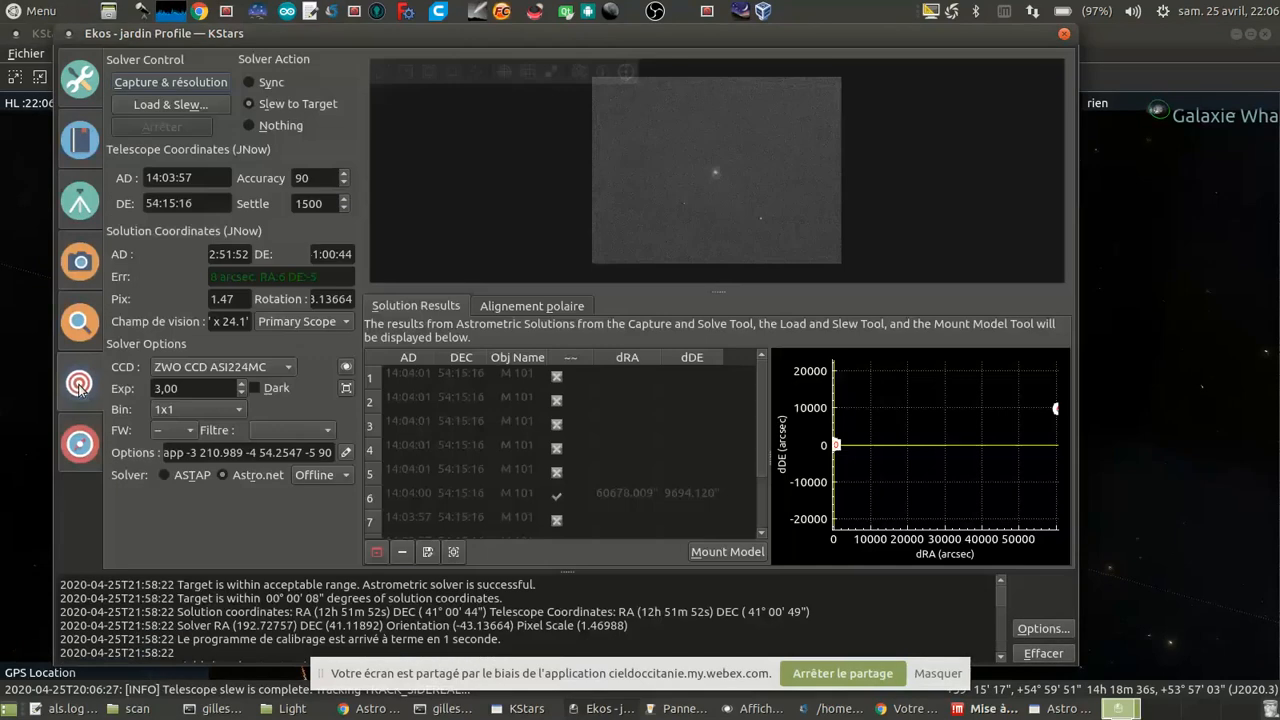
pyautogui.click(184, 82)
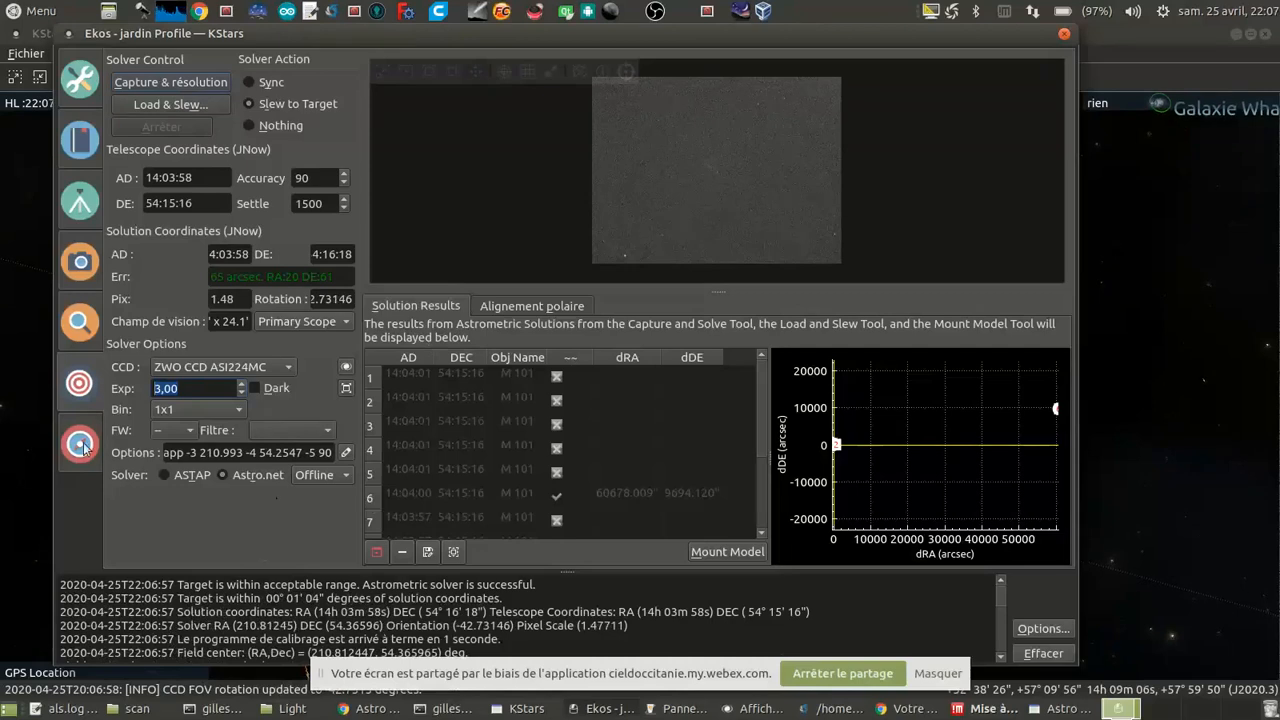
# Step: Set the capture file prefix to M_101 and add the sequence of 999 light frames at 5 s to the queue
pyautogui.click(83, 263)
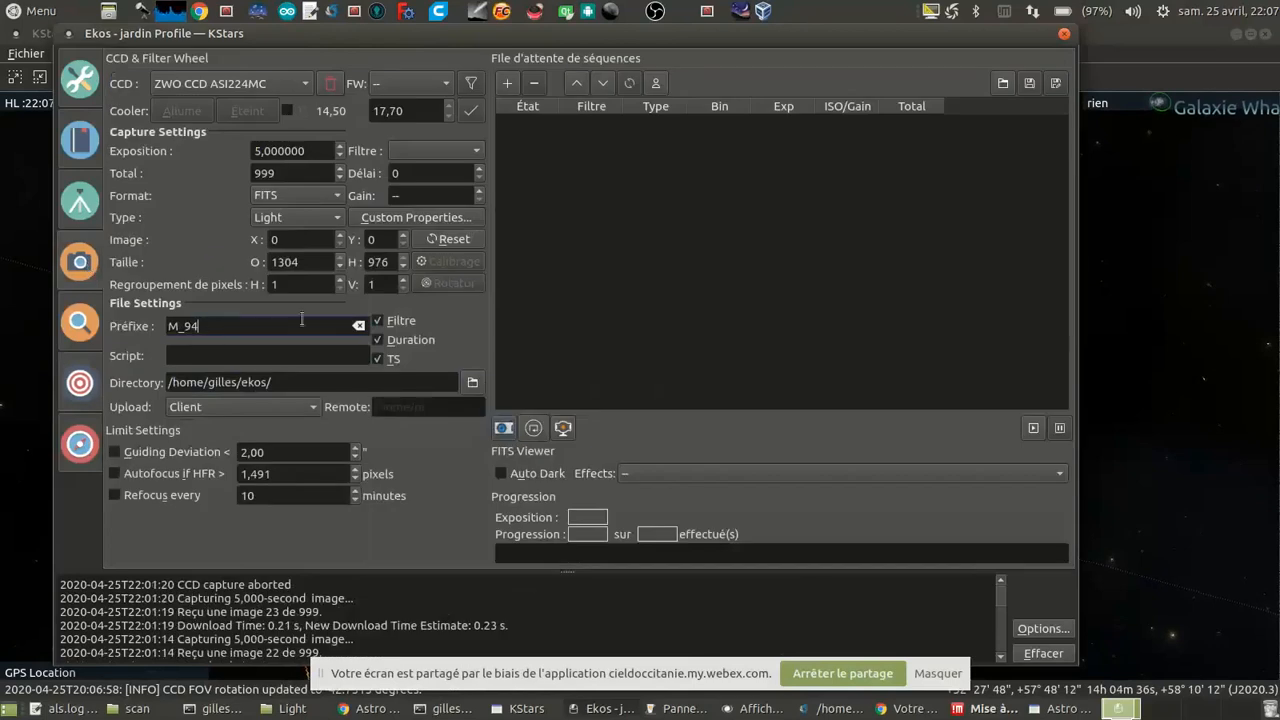
pyautogui.press('BackSpace')
pyautogui.press('BackSpace')
pyautogui.write('101')
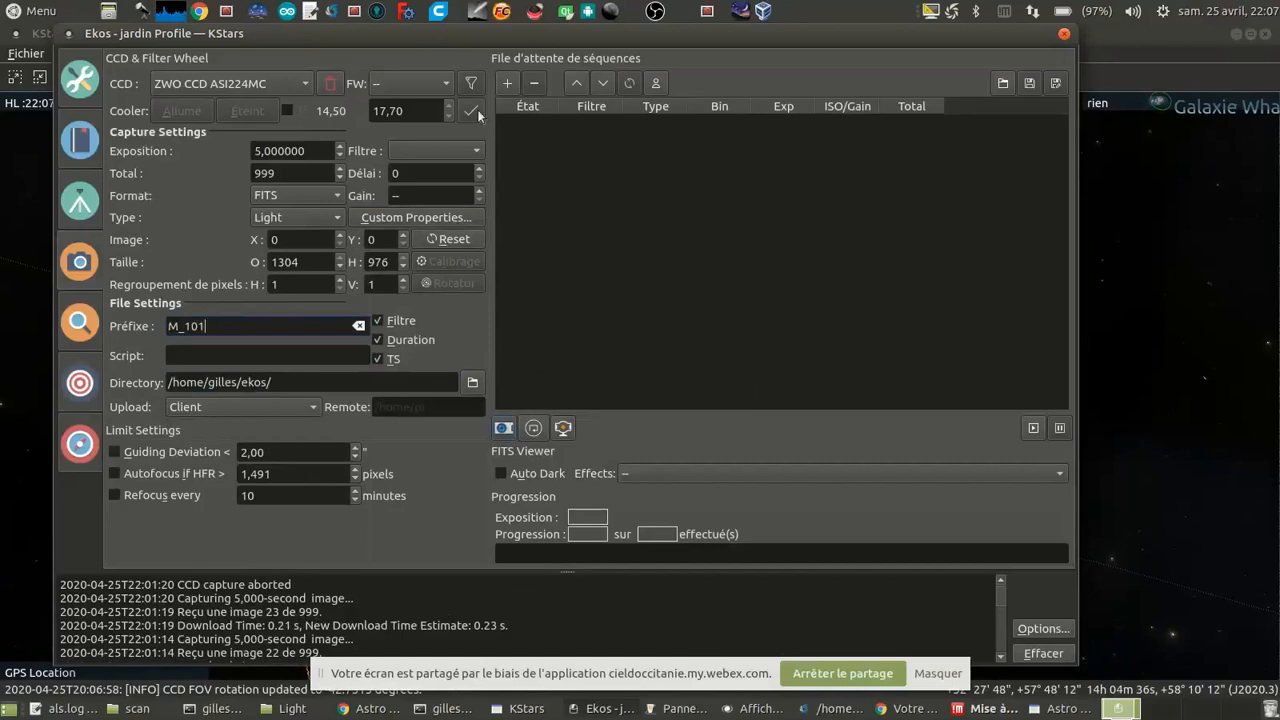
pyautogui.click(507, 84)
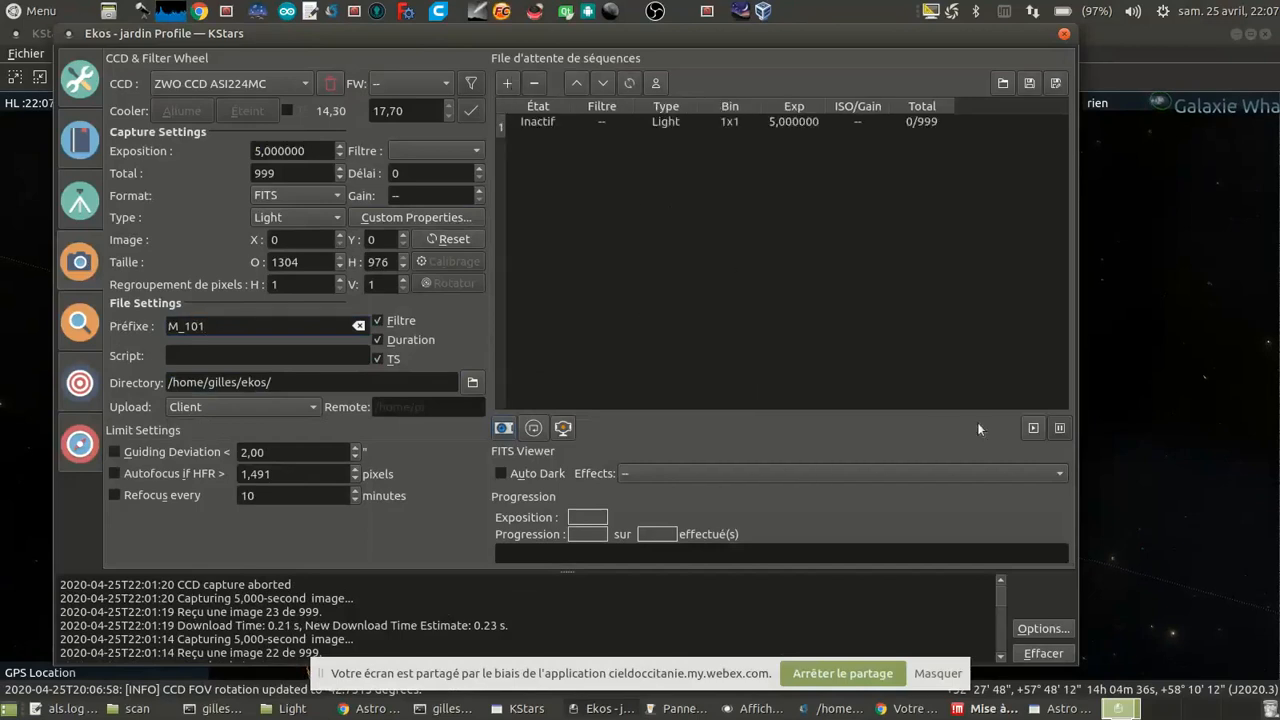
# Step: Take a 5 s preview of M 101, check it in the FITS viewer and return to Ekos
pyautogui.click(500, 430)
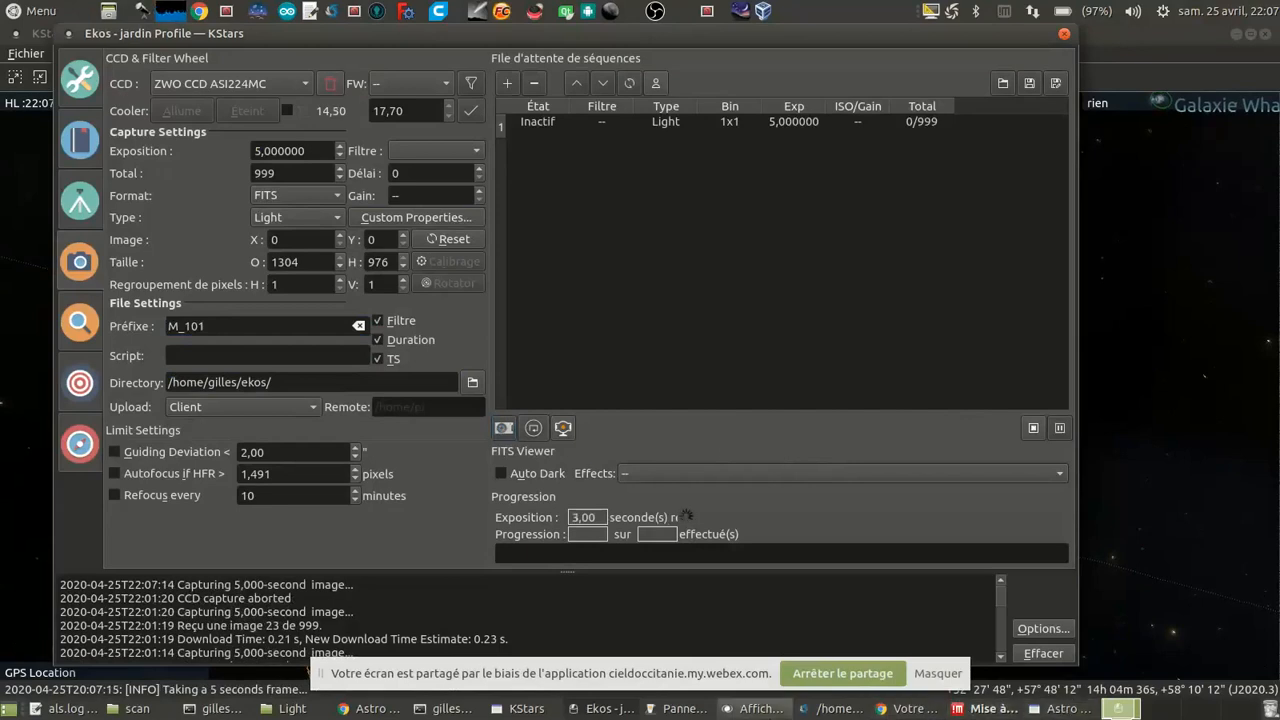
pyautogui.click(755, 710)
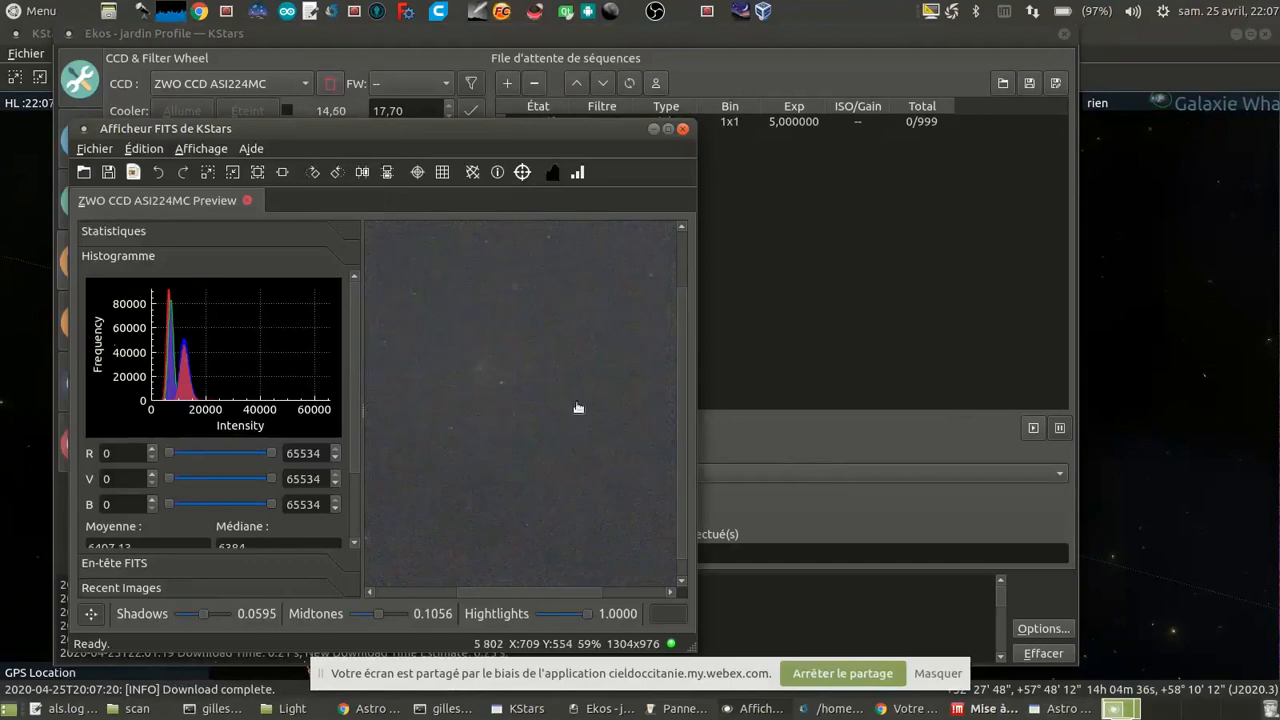
pyautogui.click(818, 436)
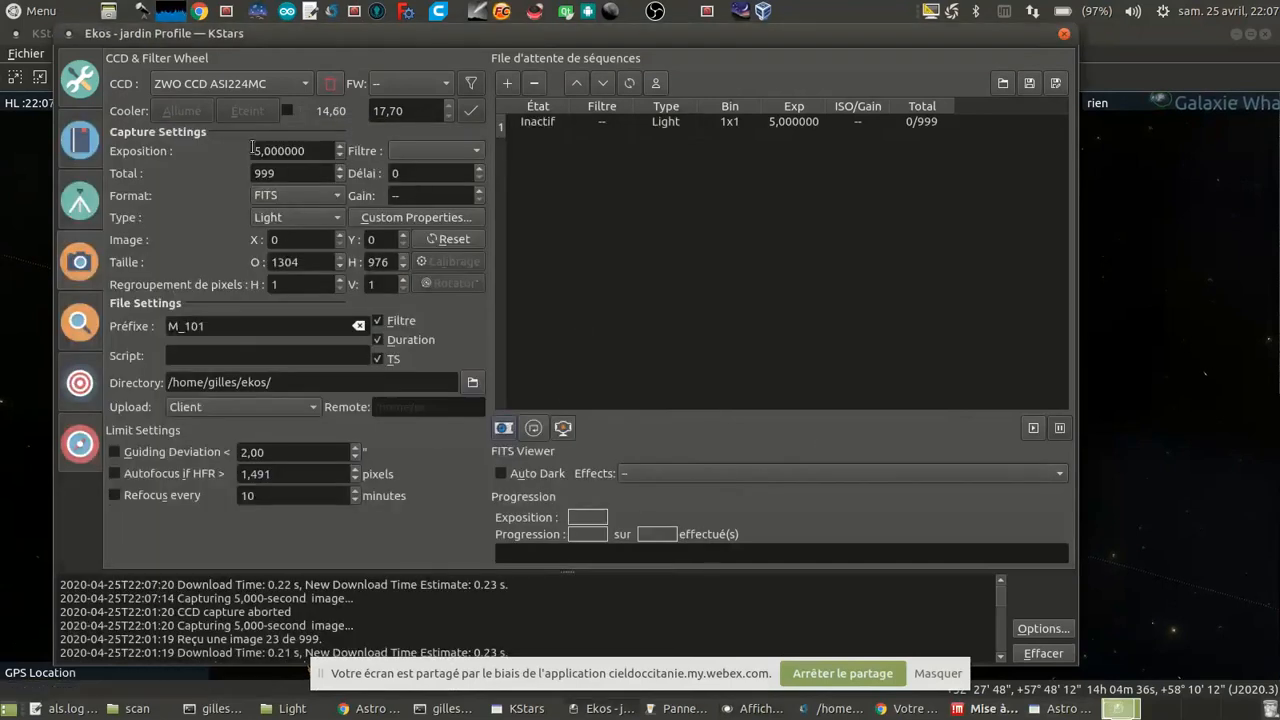
# Step: Set the exposure to 20 s, take a preview of M 101 and select the queued light job
pyautogui.moveTo(293, 152); pyautogui.dragTo(55, 114)
pyautogui.write('20')
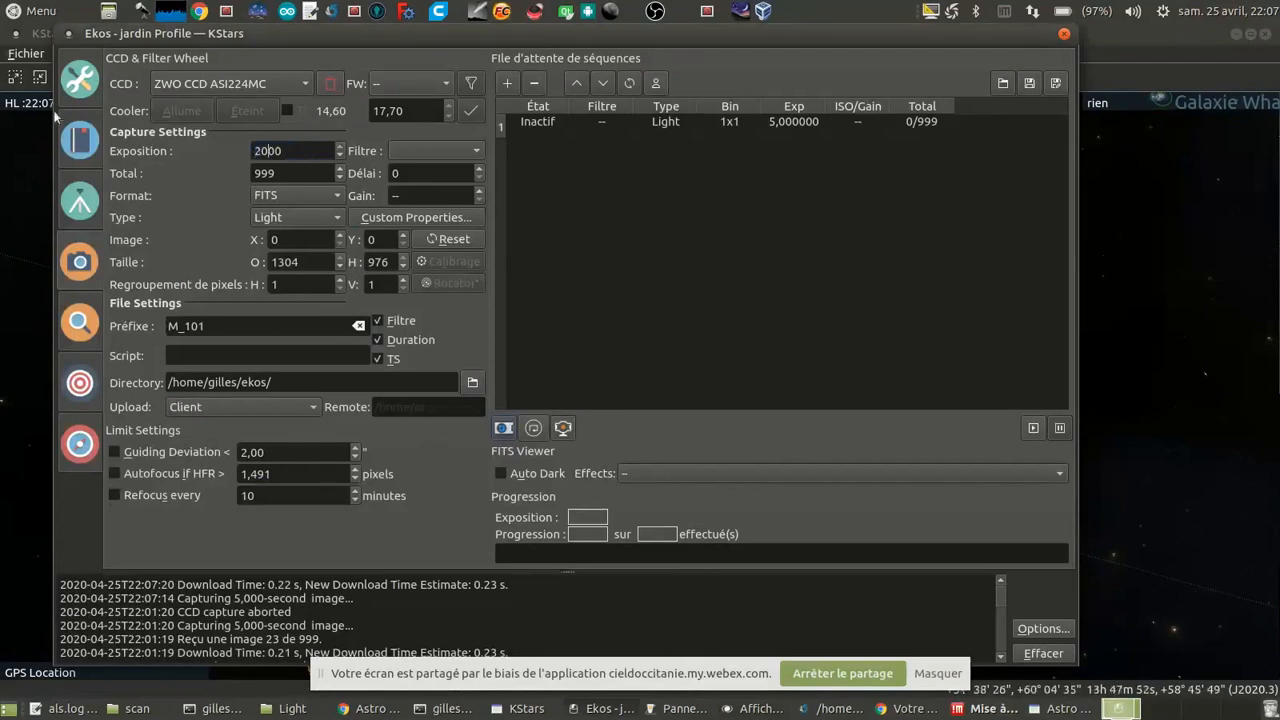
pyautogui.press('Delete')
pyautogui.press('Delete')
pyautogui.click(502, 433)
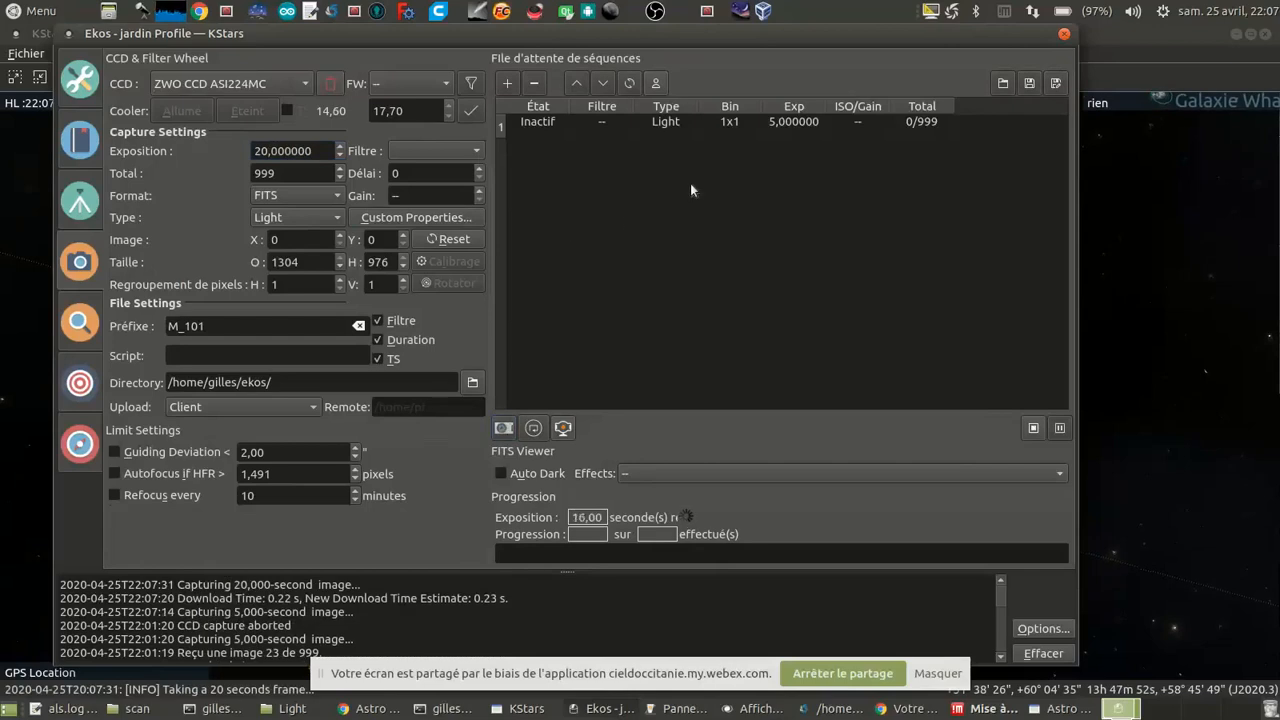
pyautogui.click(682, 122)
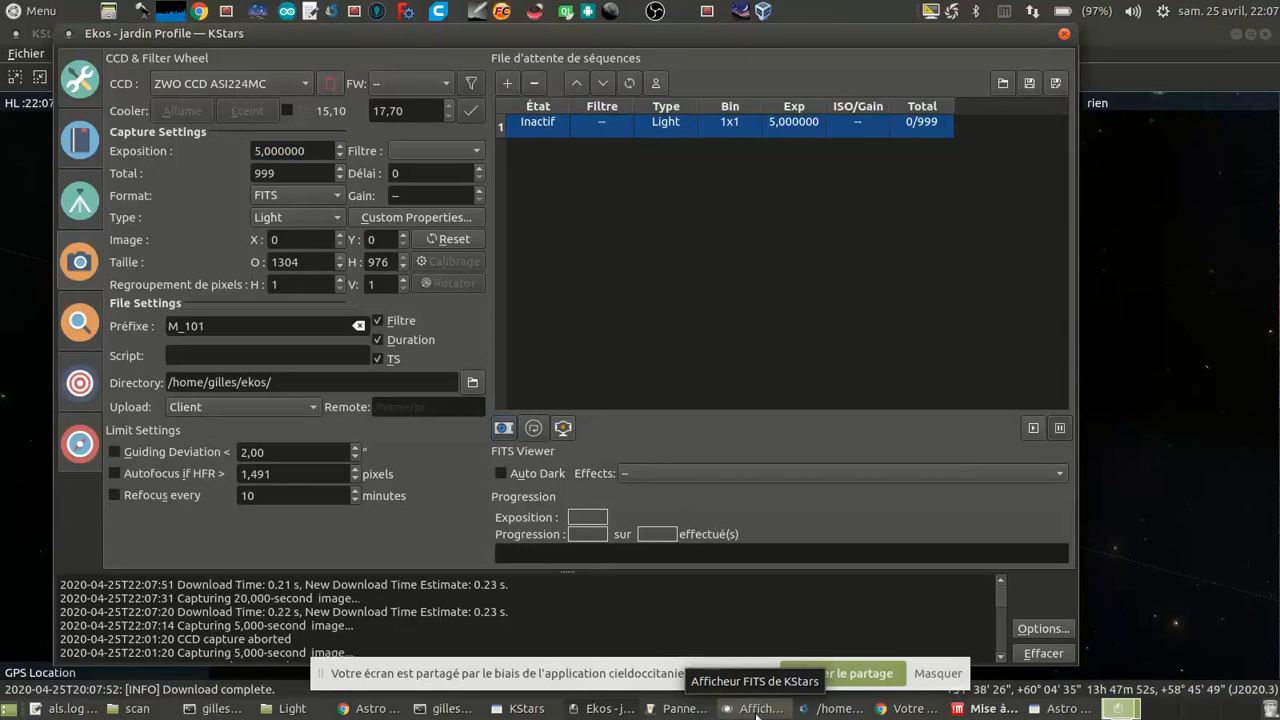
# Step: Examine the galaxy and star field of the 20 s M 101 preview in the FITS viewer and return to Ekos
pyautogui.click(757, 710)
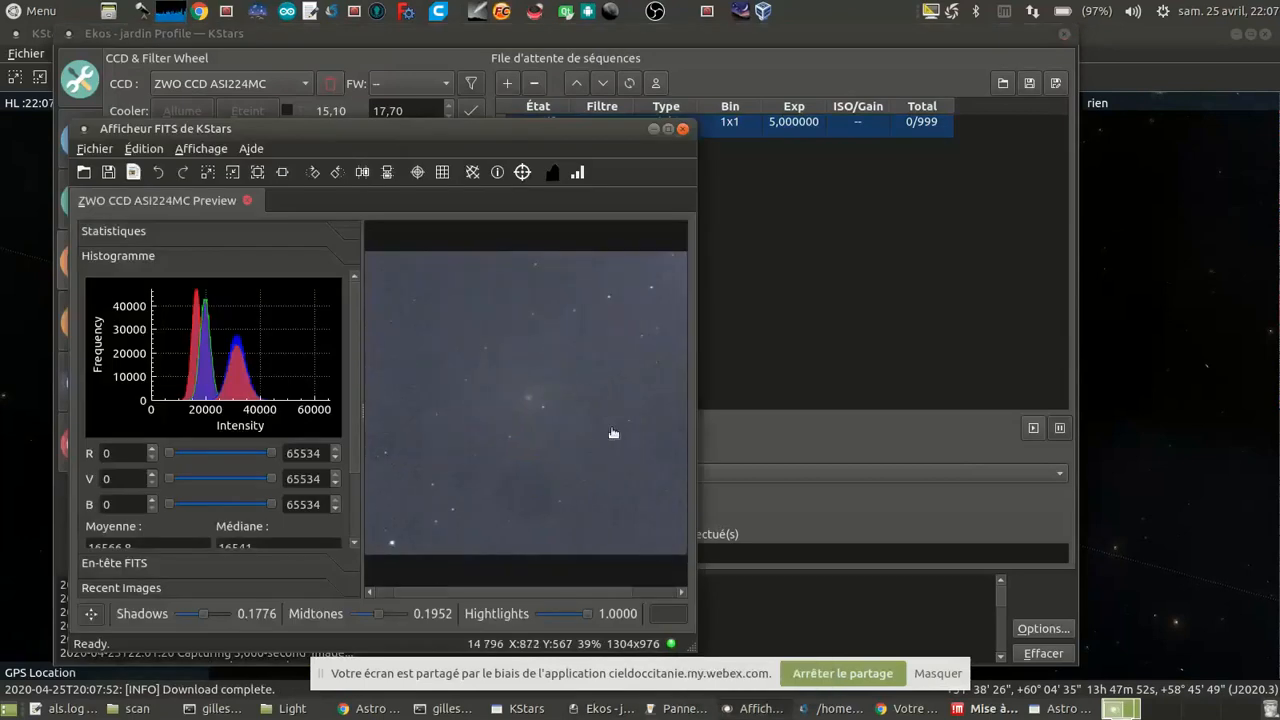
pyautogui.scroll(2, 613, 433)
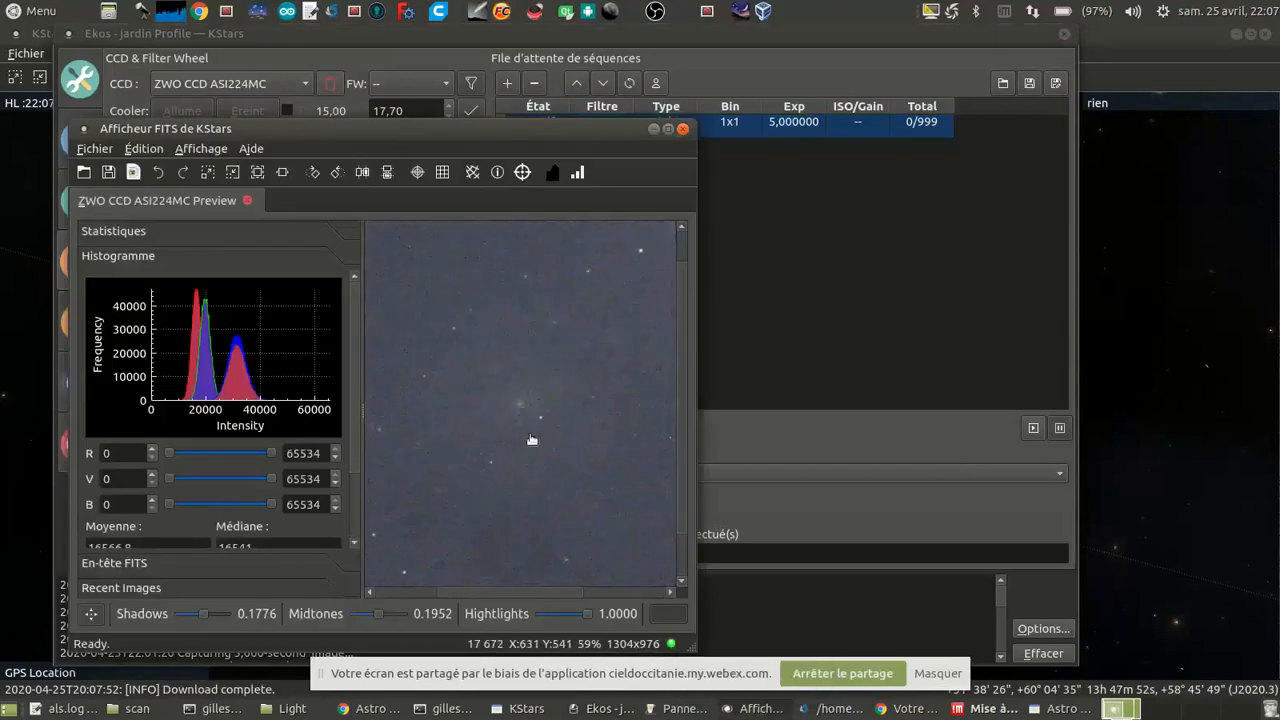
pyautogui.scroll(8, 532, 440)
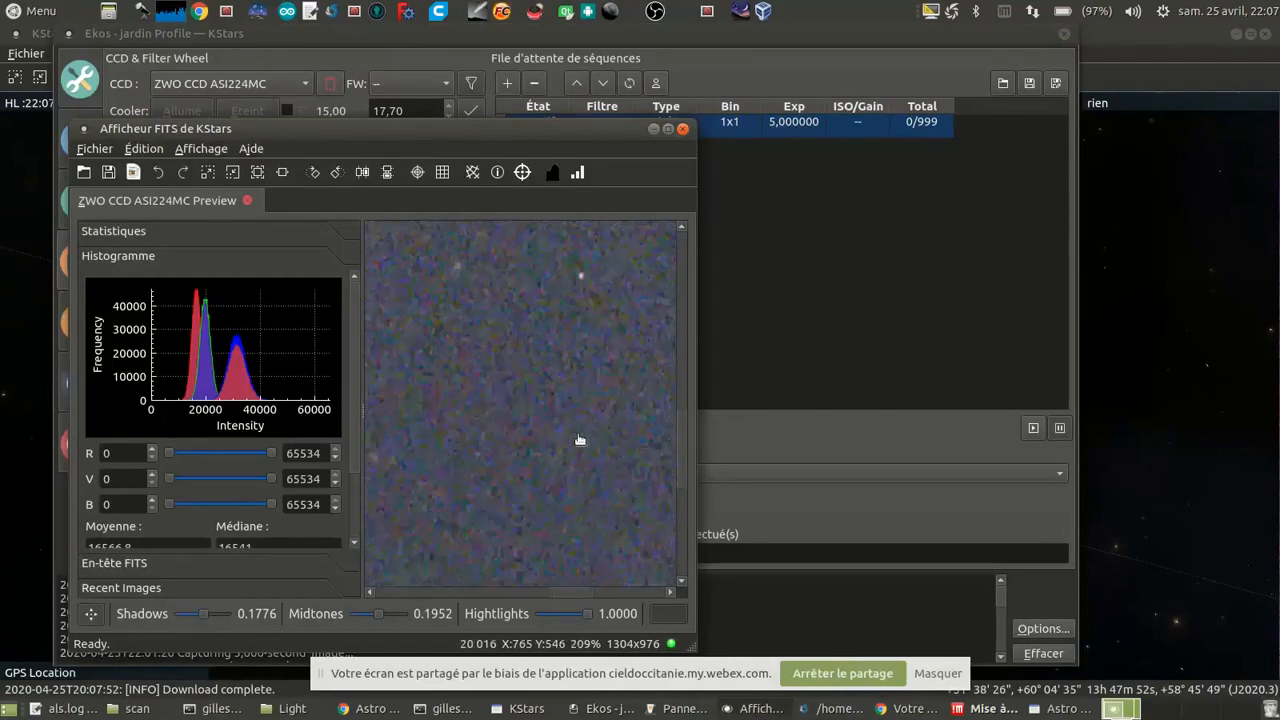
pyautogui.moveTo(518, 328); pyautogui.dragTo(438, 588)
pyautogui.moveTo(559, 348); pyautogui.dragTo(540, 433)
pyautogui.scroll(-10, 540, 433)
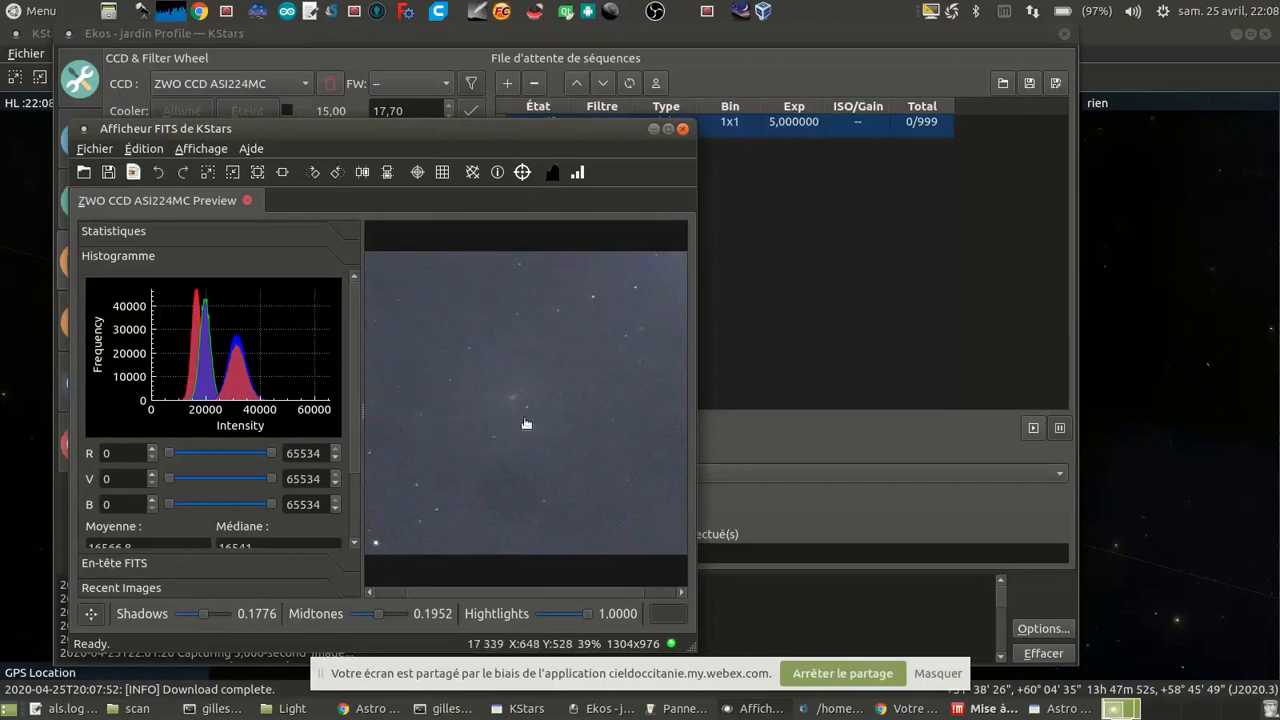
pyautogui.scroll(1, 536, 428)
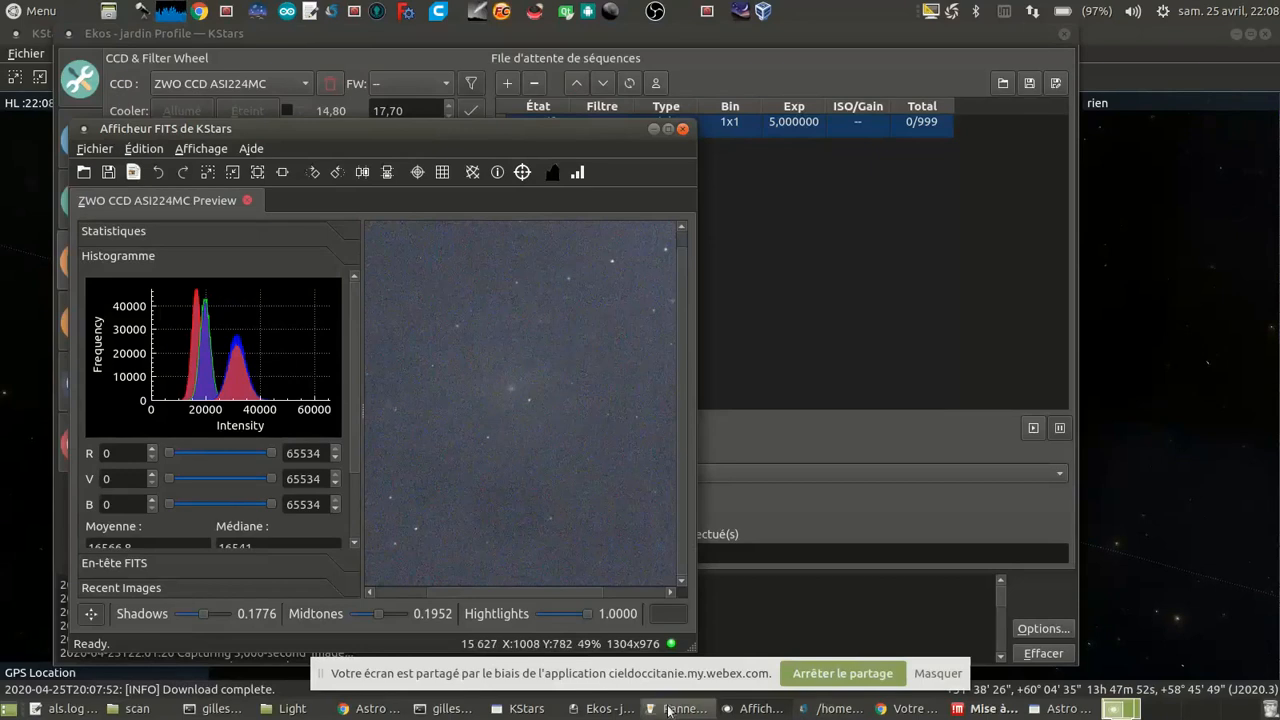
pyautogui.click(755, 443)
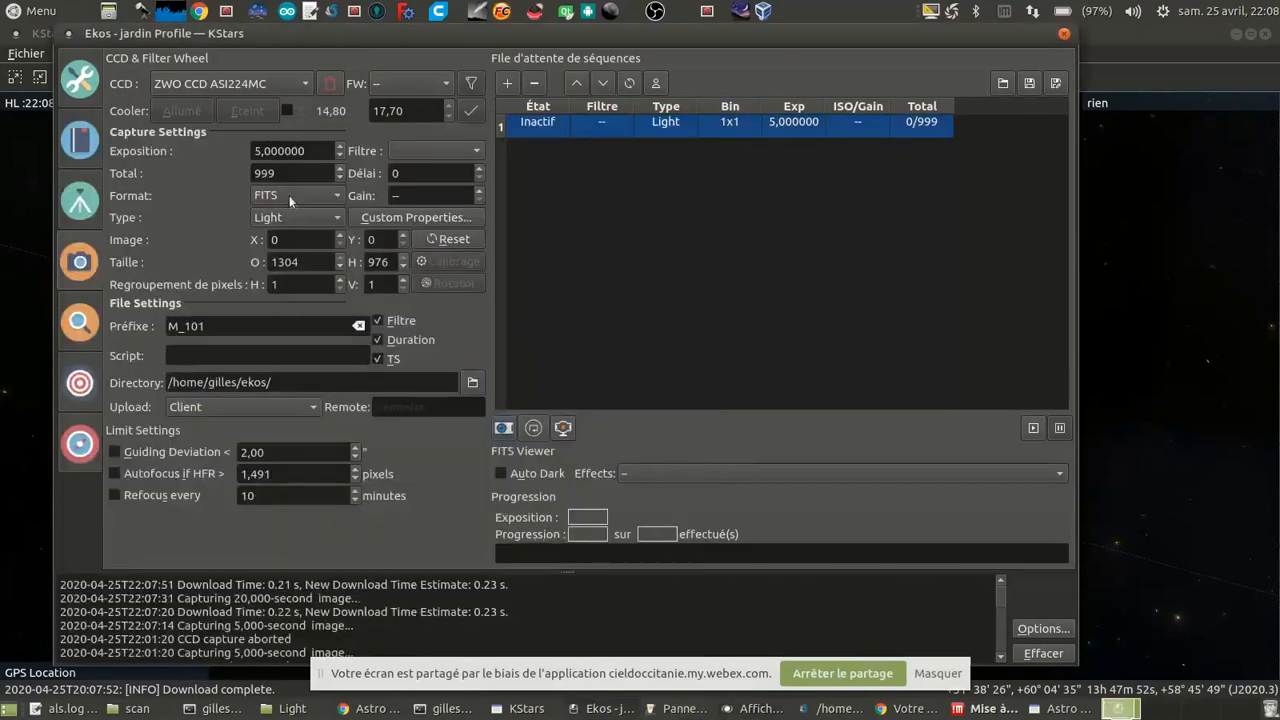
# Step: Replace the queued 5 s M_101 light job with a sequence of 999 light frames at 20 s
pyautogui.click(315, 155)
pyautogui.click(555, 122)
pyautogui.click(534, 83)
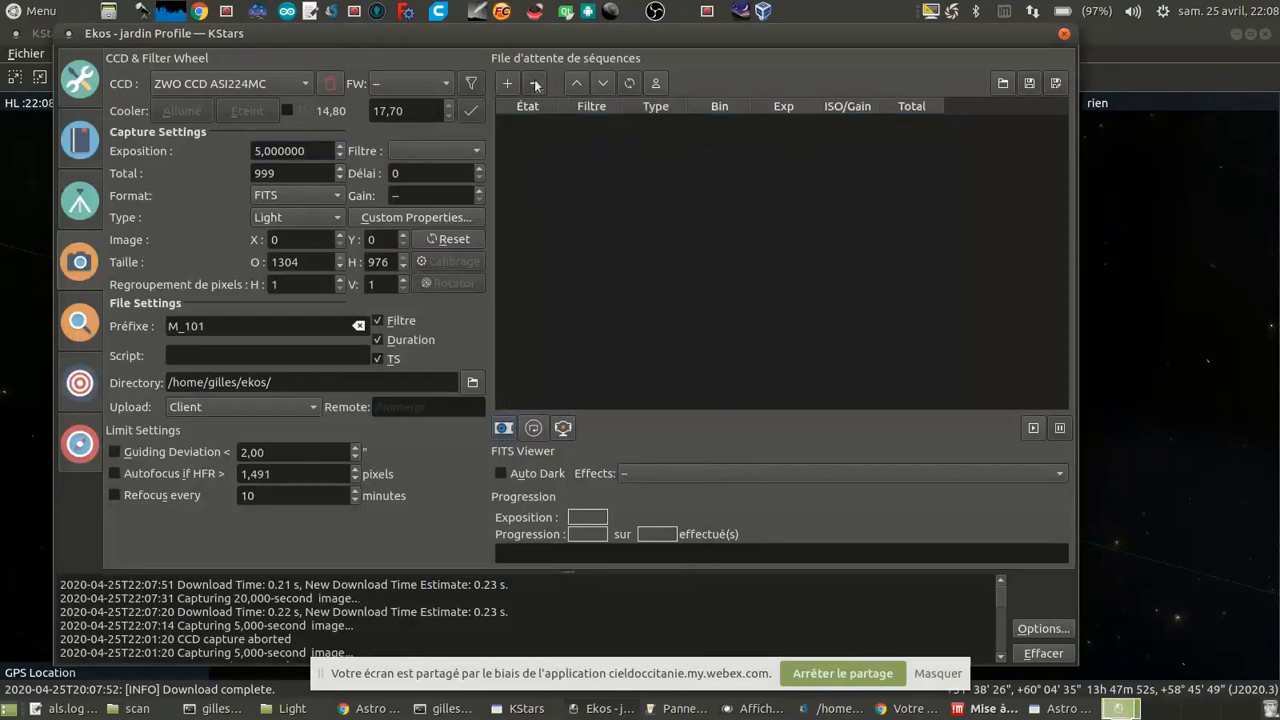
pyautogui.moveTo(314, 151); pyautogui.dragTo(130, 150)
pyautogui.write('15')
pyautogui.moveTo(315, 157); pyautogui.dragTo(75, 117)
pyautogui.write('20')
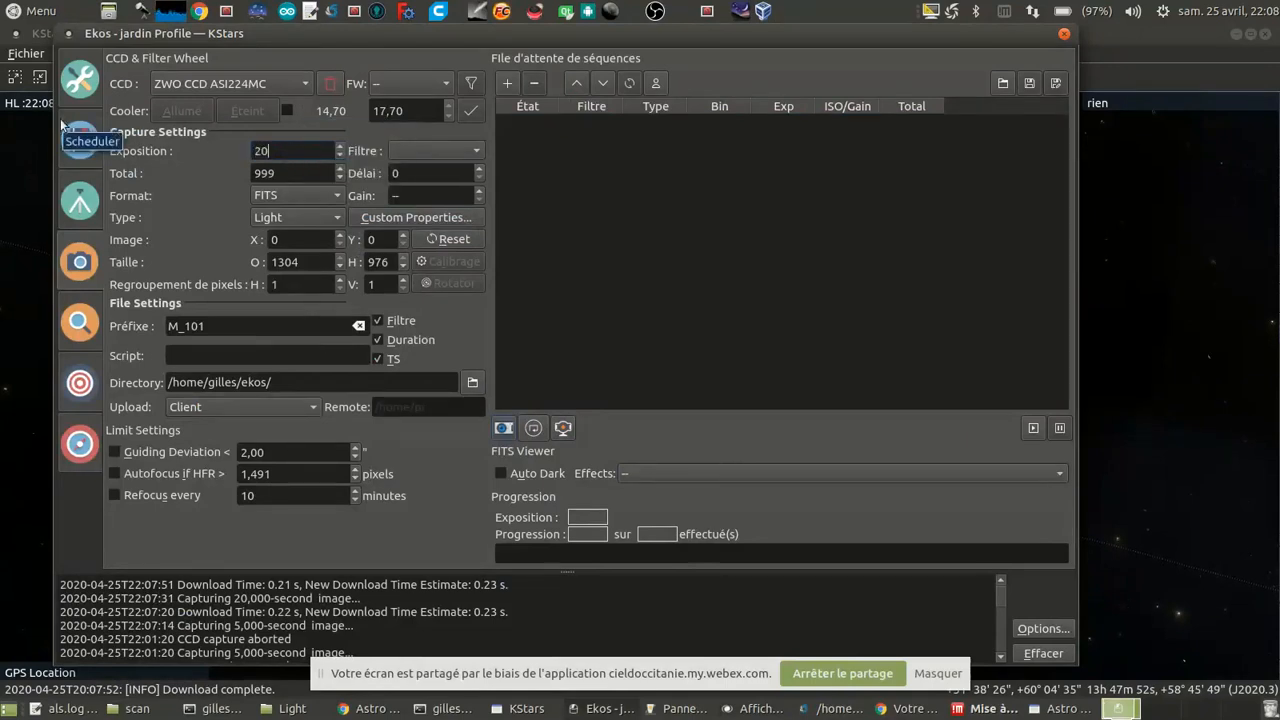
pyautogui.click(506, 84)
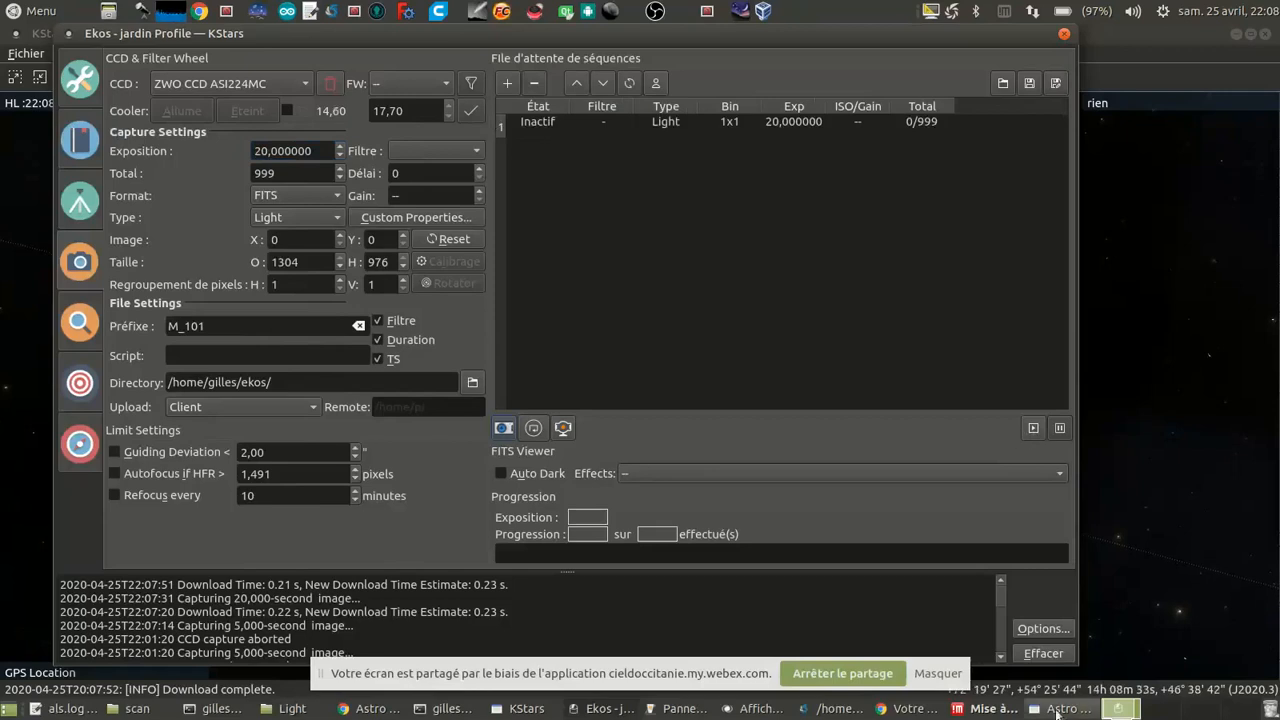
# Step: Switch to Astro Live Stacker and stop the running M 94 stacking session
pyautogui.click(1050, 710)
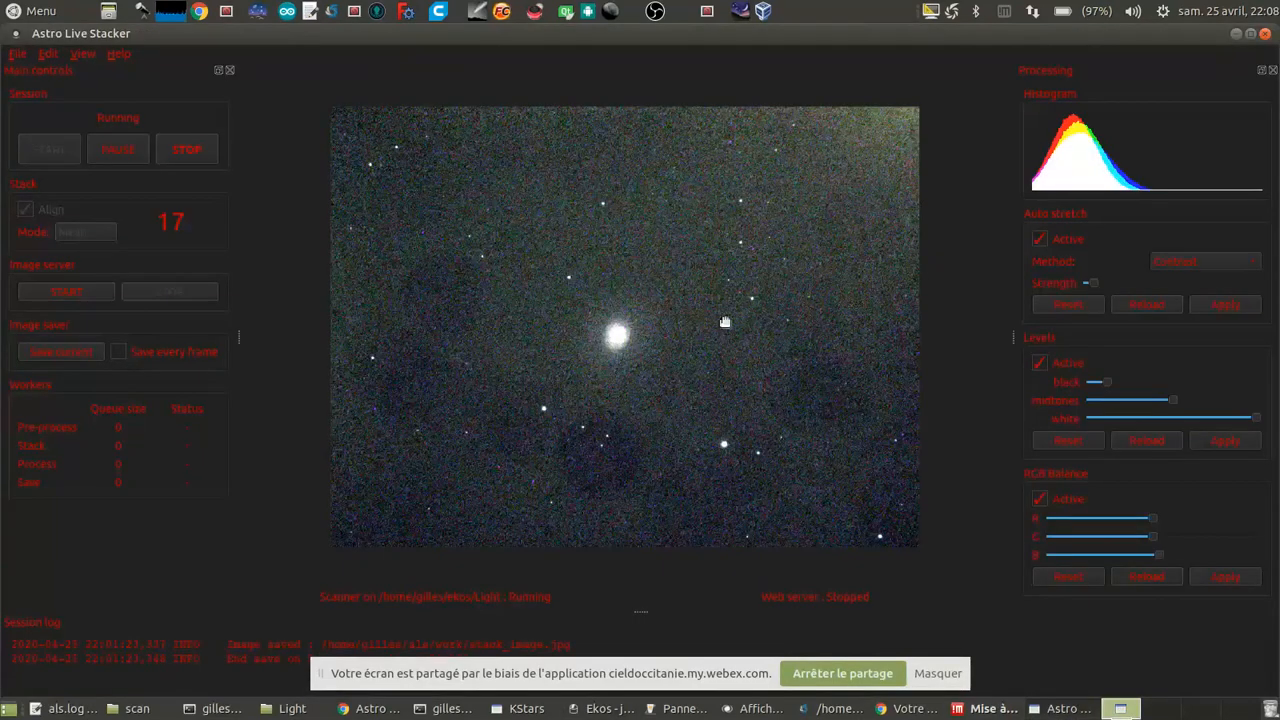
pyautogui.click(176, 150)
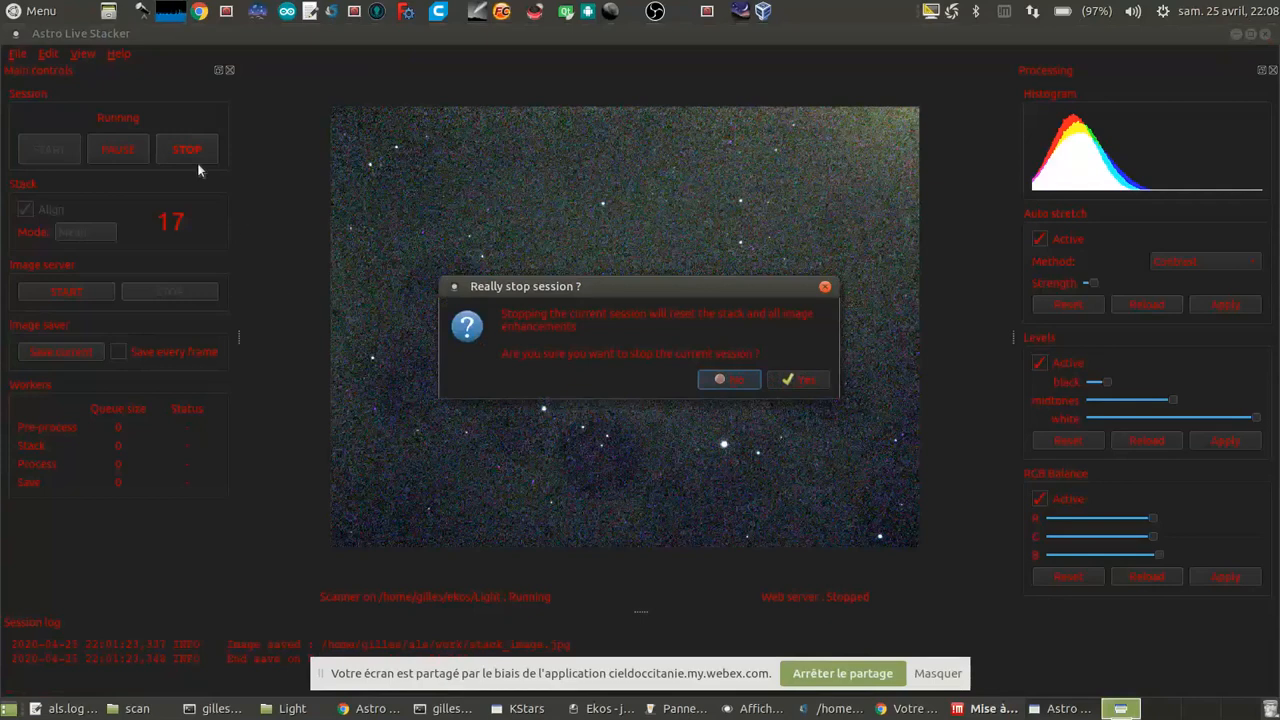
pyautogui.click(797, 384)
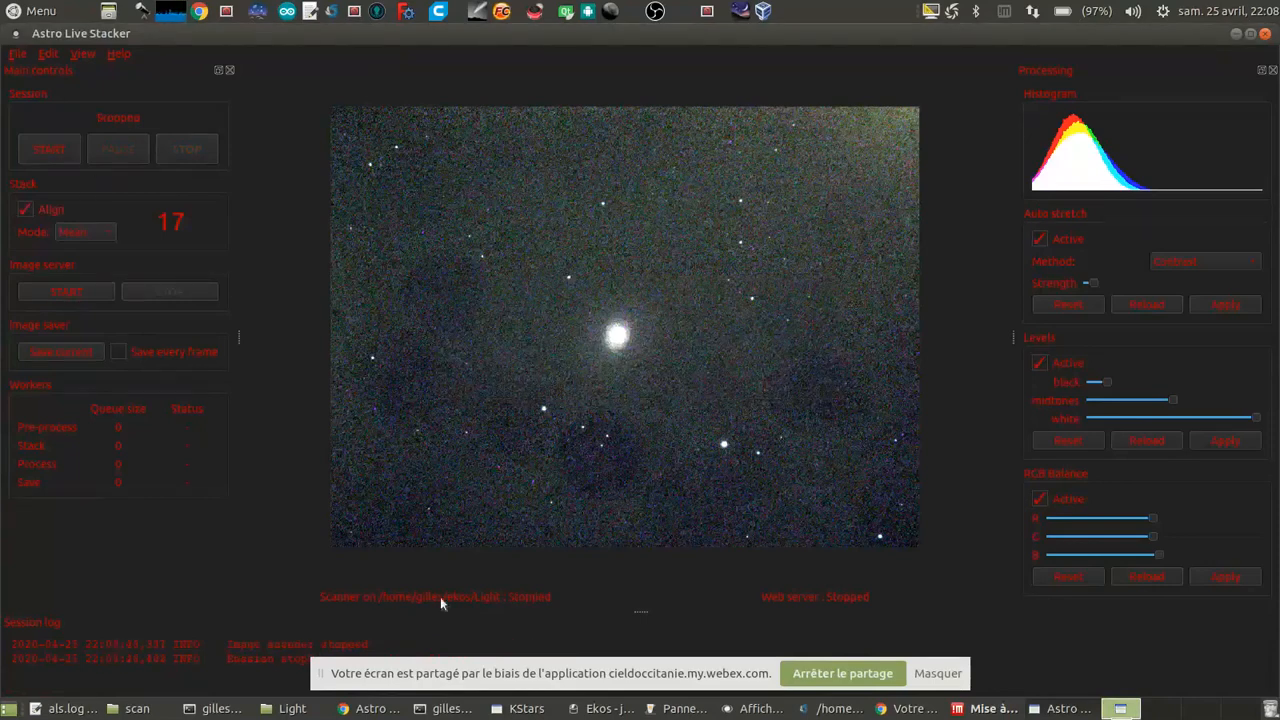
# Step: Sort the Light folder by modification date, newest first, and examine the most recent FITS files
pyautogui.click(290, 708)
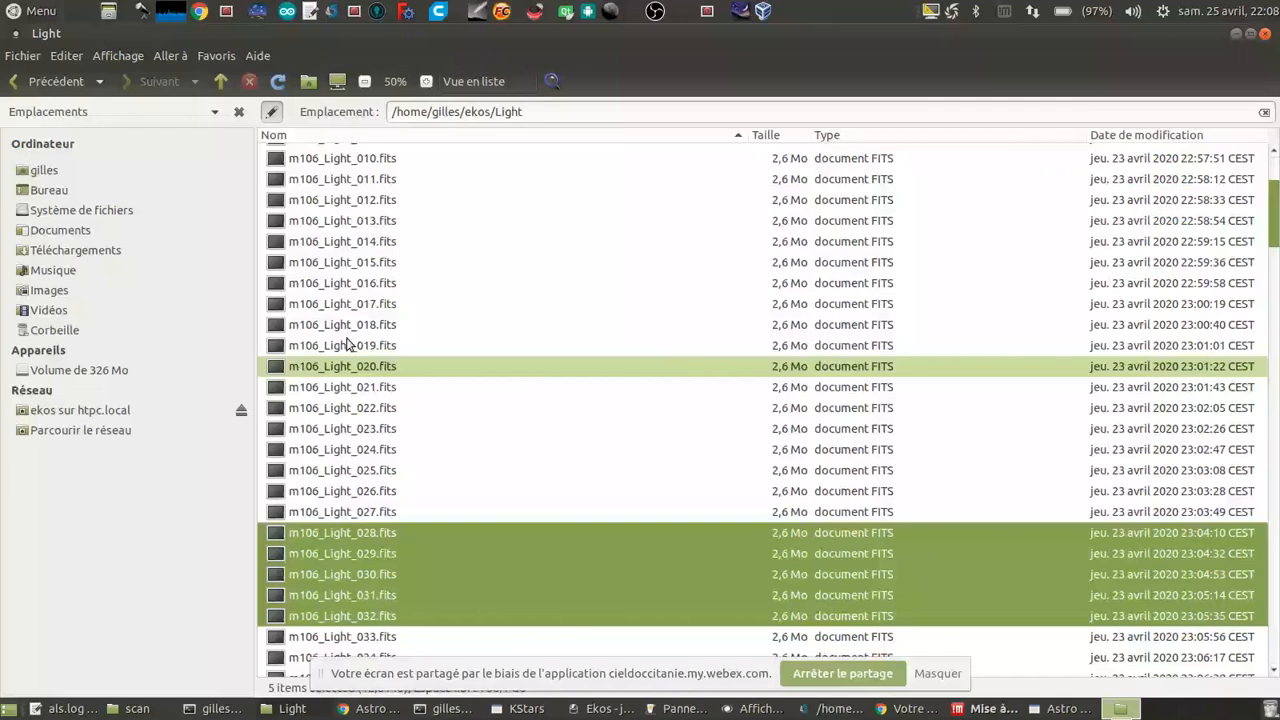
pyautogui.scroll(-20, 474, 423)
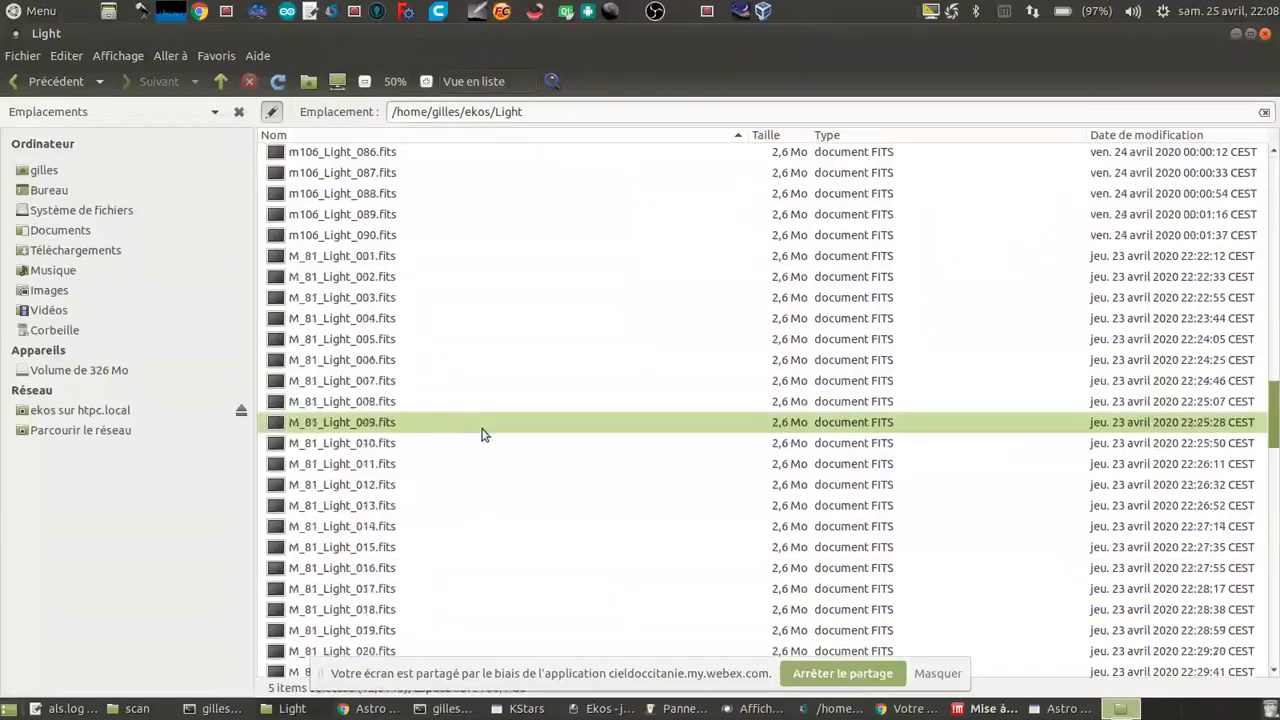
pyautogui.scroll(20, 488, 450)
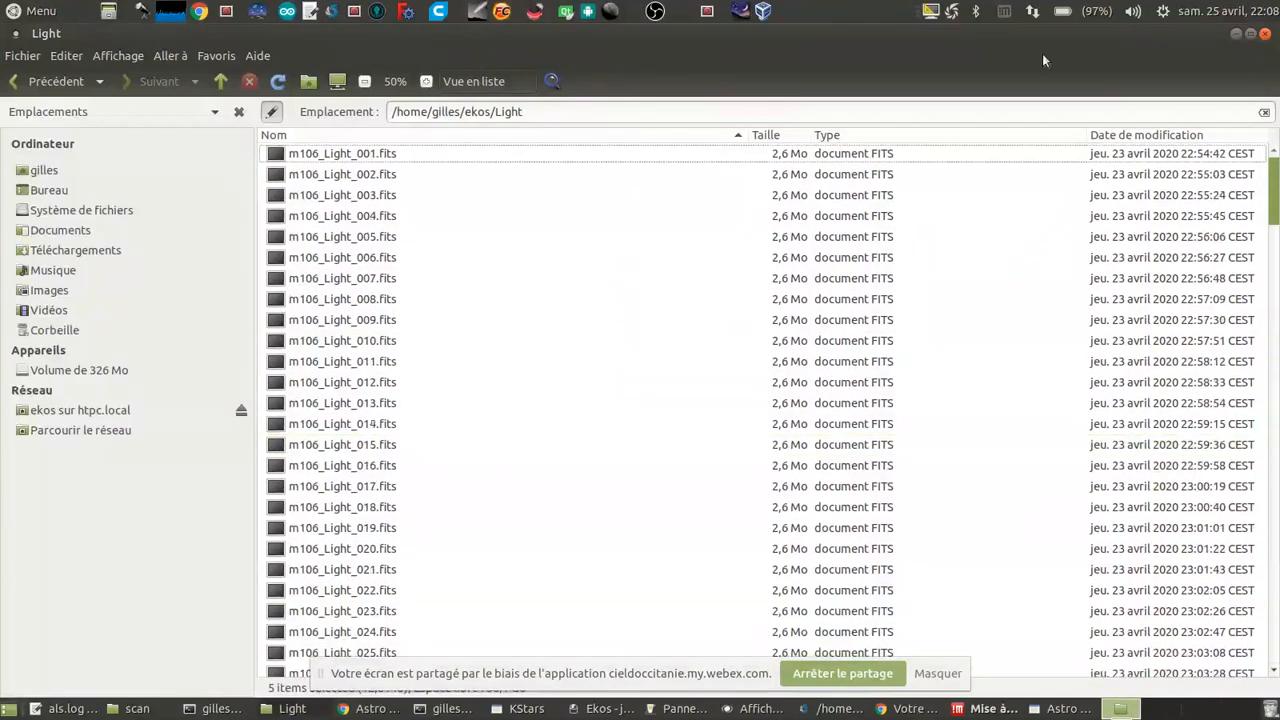
pyautogui.click(1144, 136)
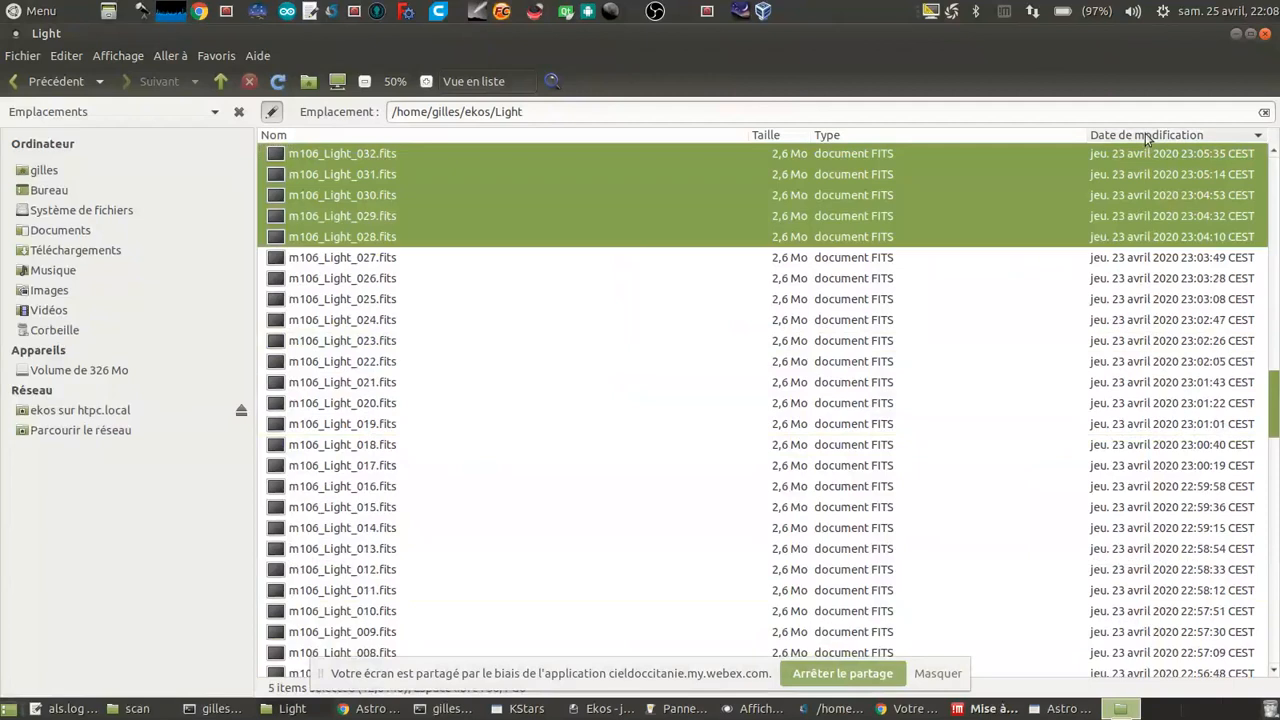
pyautogui.click(1145, 135)
pyautogui.click(1146, 135)
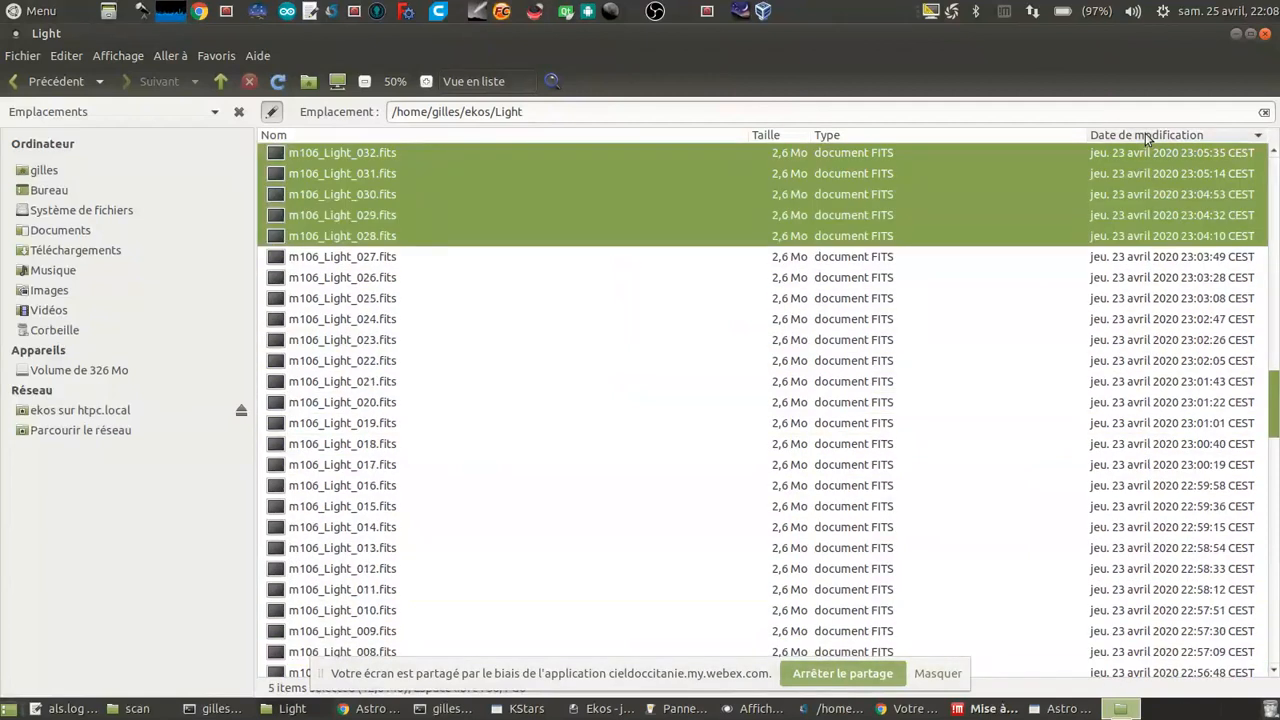
pyautogui.click(918, 307)
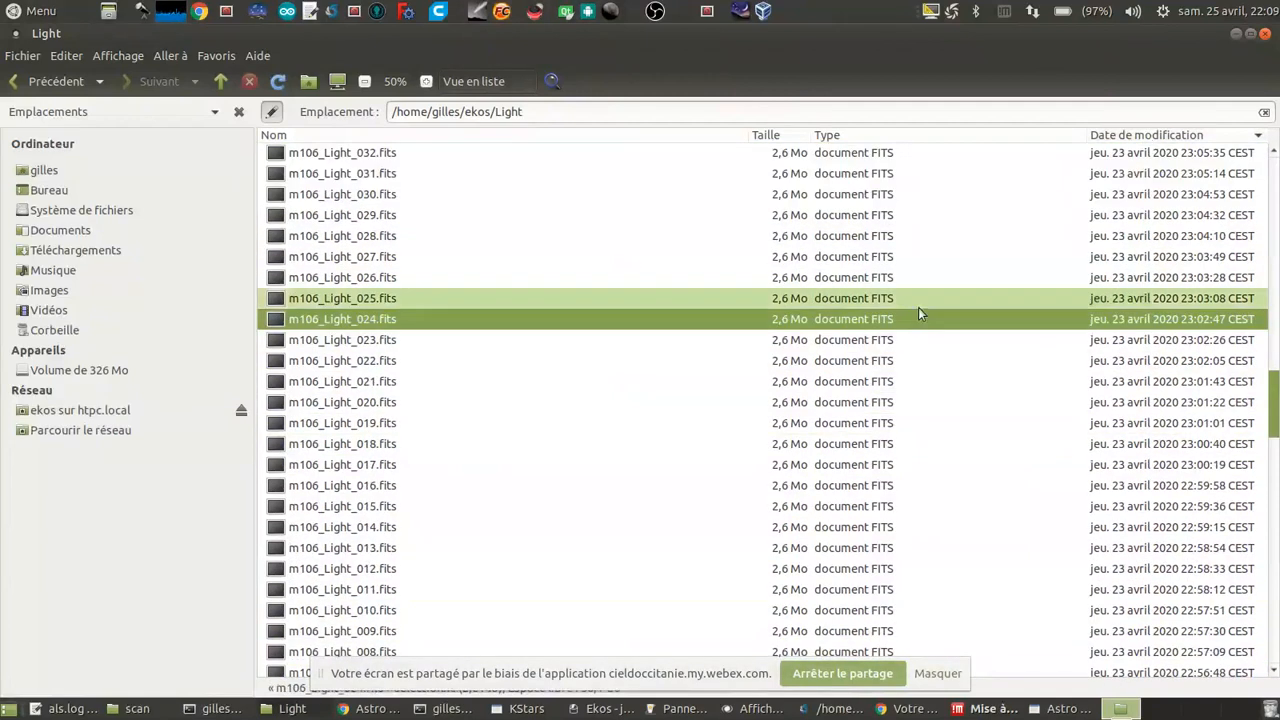
pyautogui.scroll(10, 919, 310)
pyautogui.scroll(18, 918, 310)
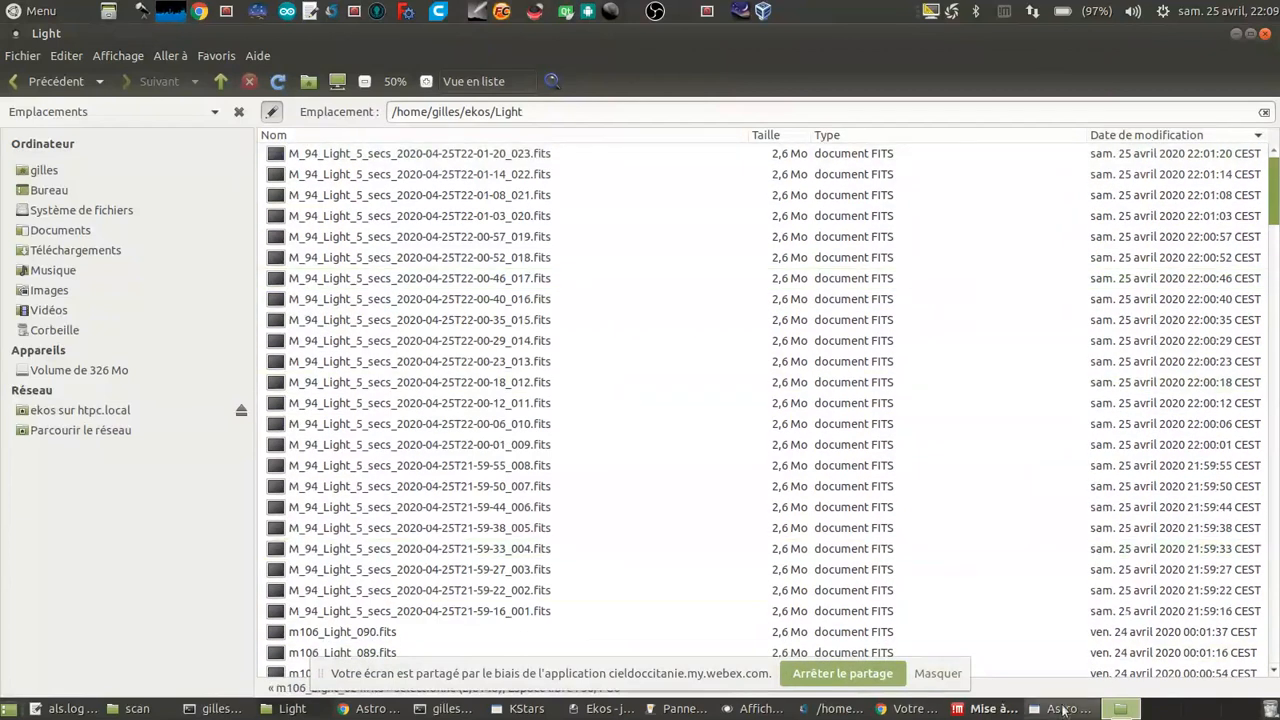
# Step: Start a new session in Astro Live Stacker and run the M_101 capture sequence in Ekos
pyautogui.click(1062, 710)
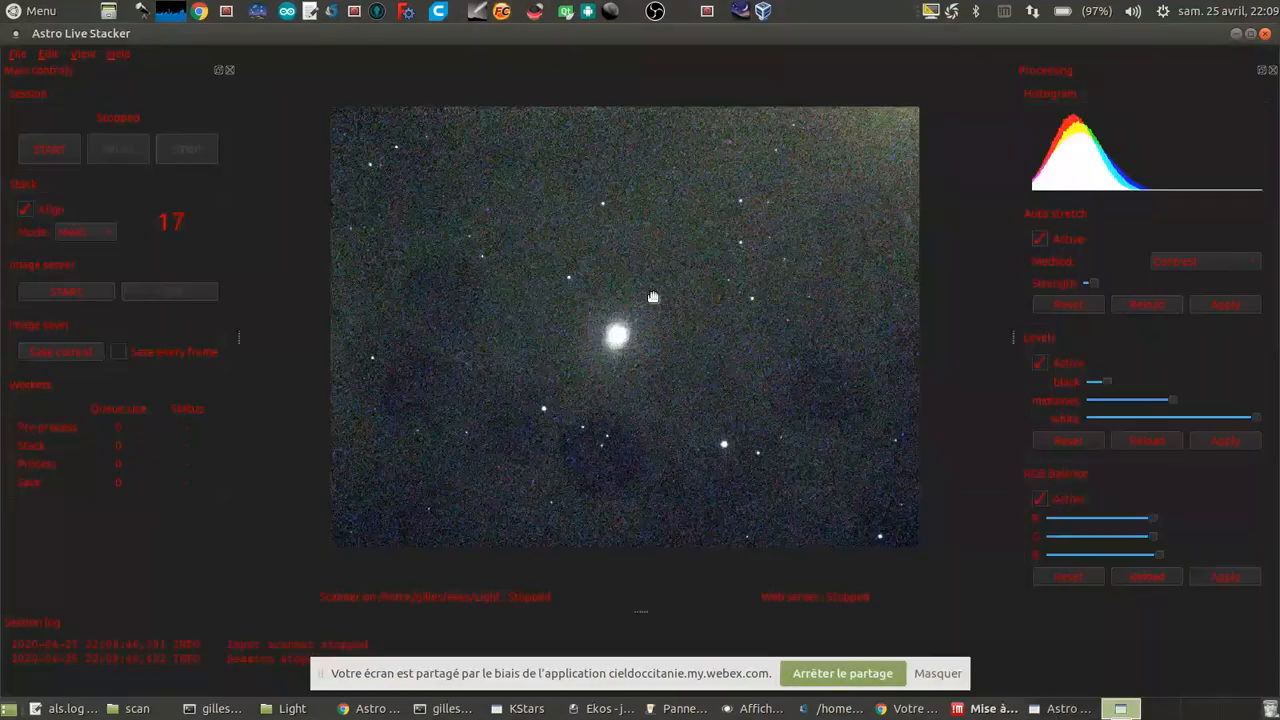
pyautogui.click(55, 152)
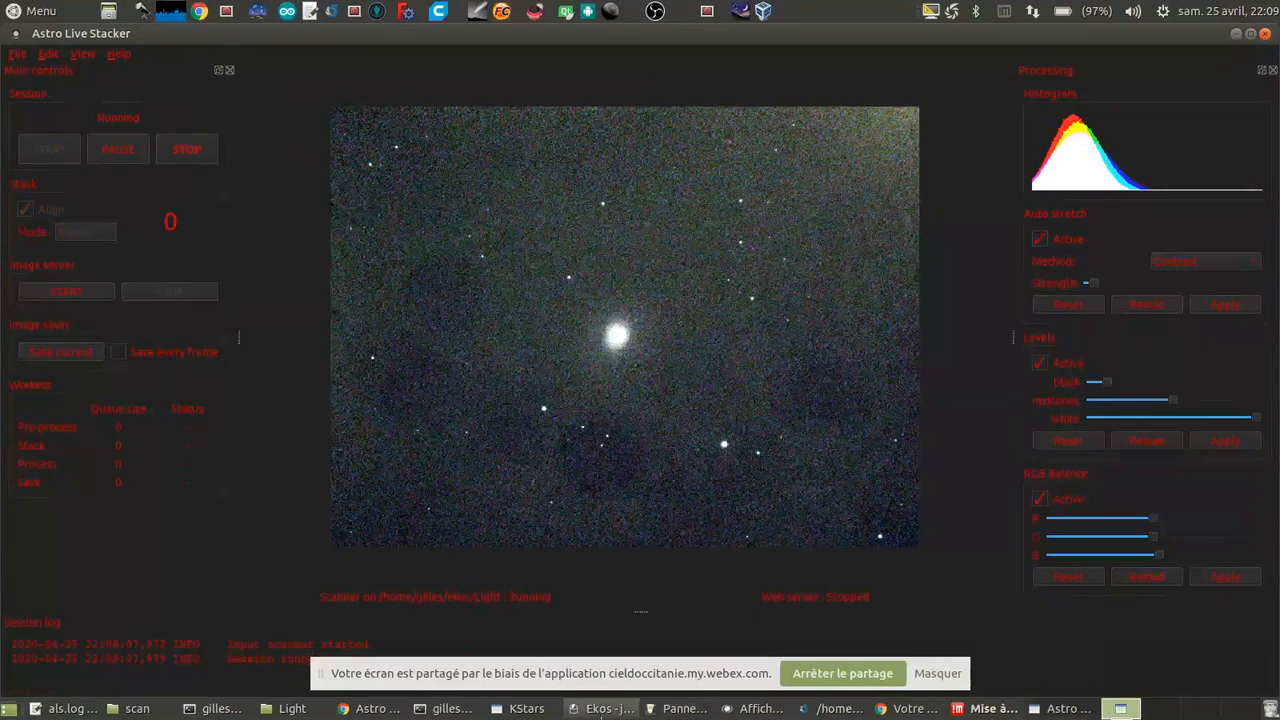
pyautogui.click(610, 708)
pyautogui.click(1033, 427)
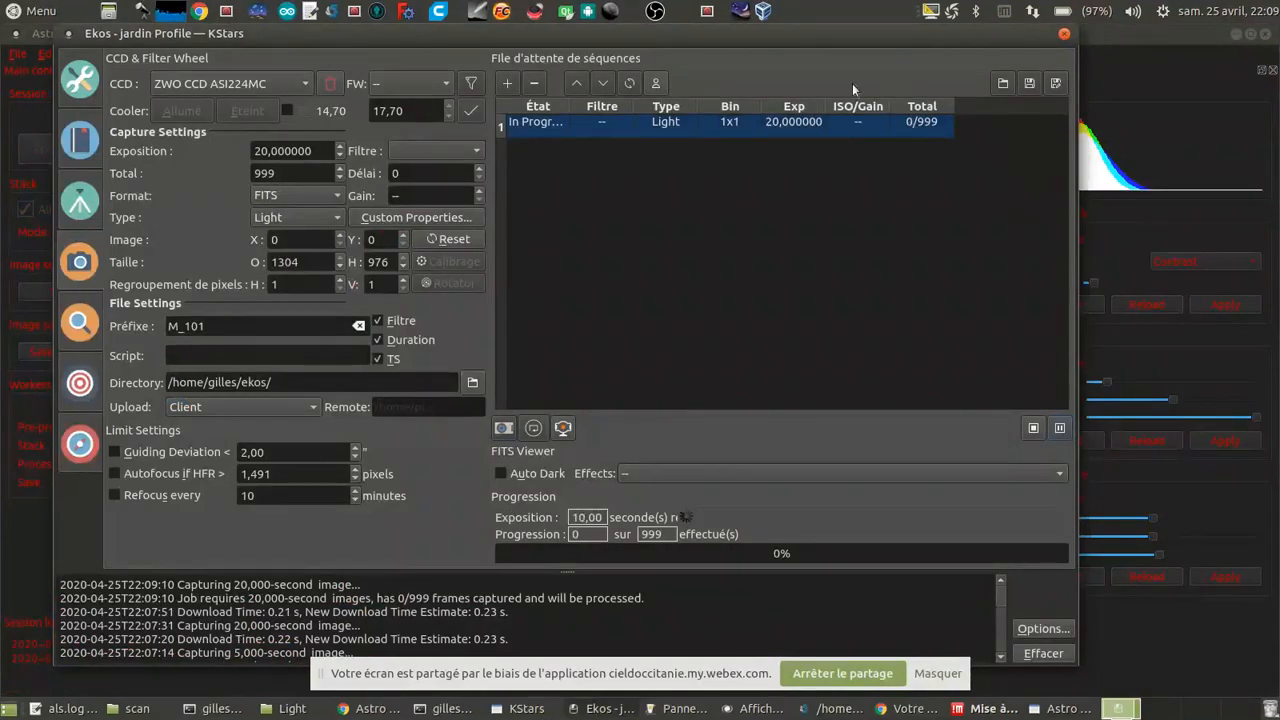
# Step: Move the Ekos window aside to uncover the live stack and bring Astro Live Stacker to the front
pyautogui.moveTo(833, 38); pyautogui.dragTo(1276, 38)
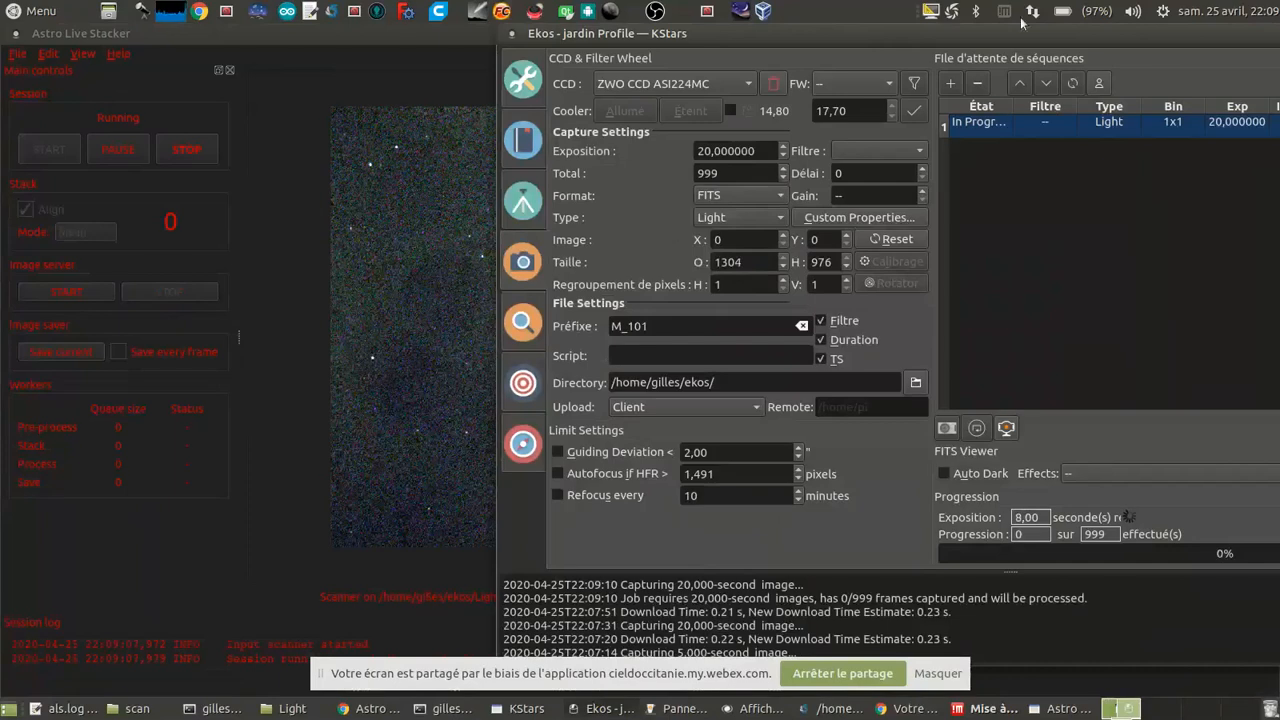
pyautogui.moveTo(723, 40); pyautogui.dragTo(923, 34)
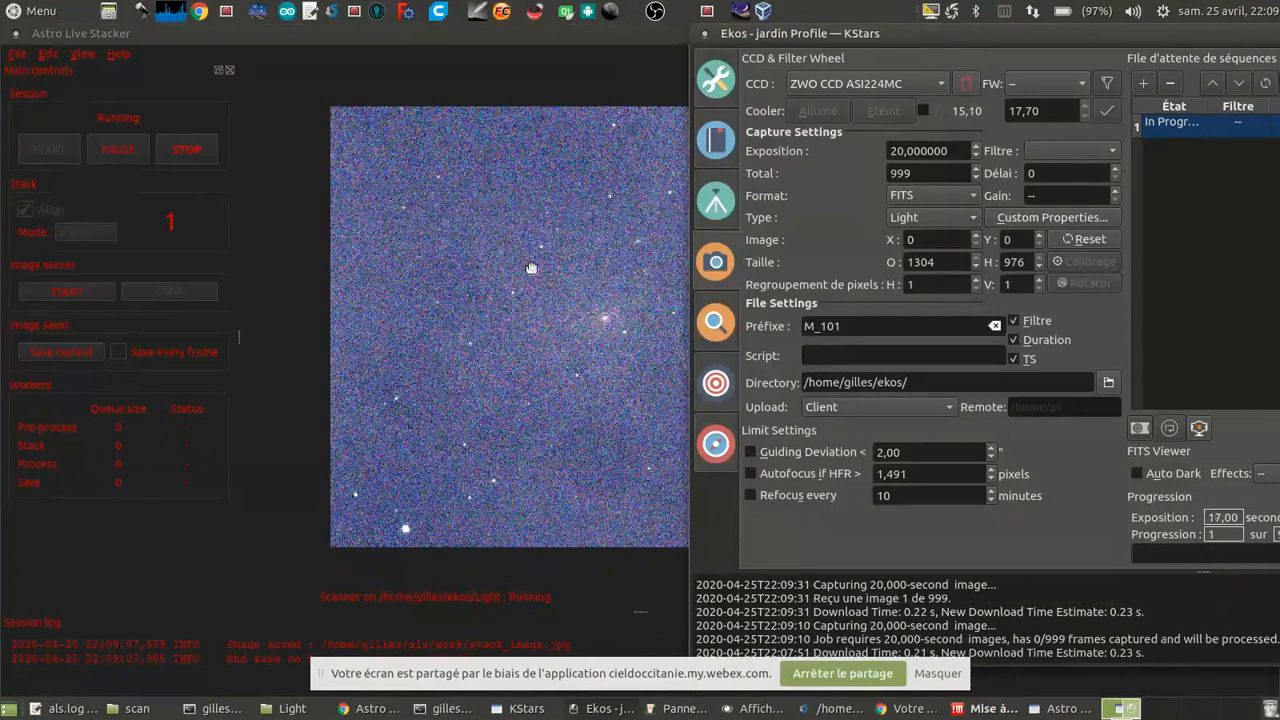
pyautogui.click(410, 188)
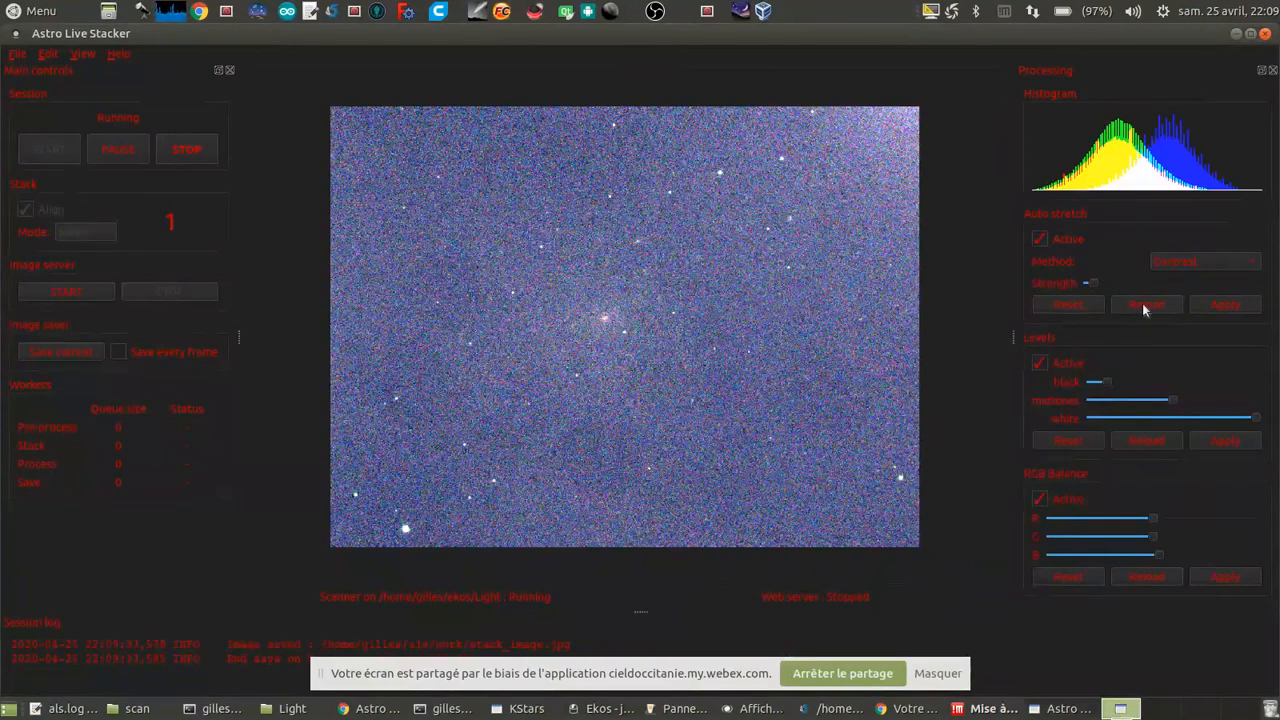
# Step: Reset the auto stretch, reduce its contrast strength to near the minimum and apply it
pyautogui.click(1091, 308)
pyautogui.click(1226, 305)
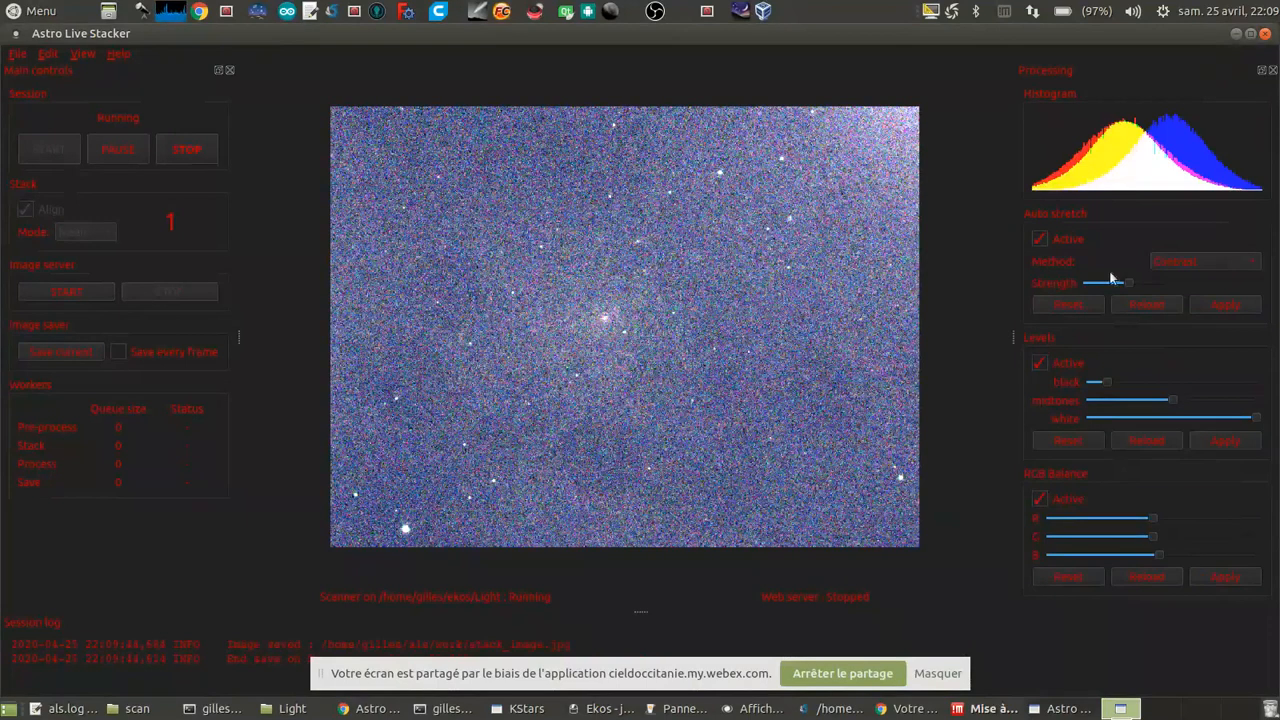
pyautogui.moveTo(1127, 283); pyautogui.dragTo(1101, 284)
pyautogui.click(1228, 308)
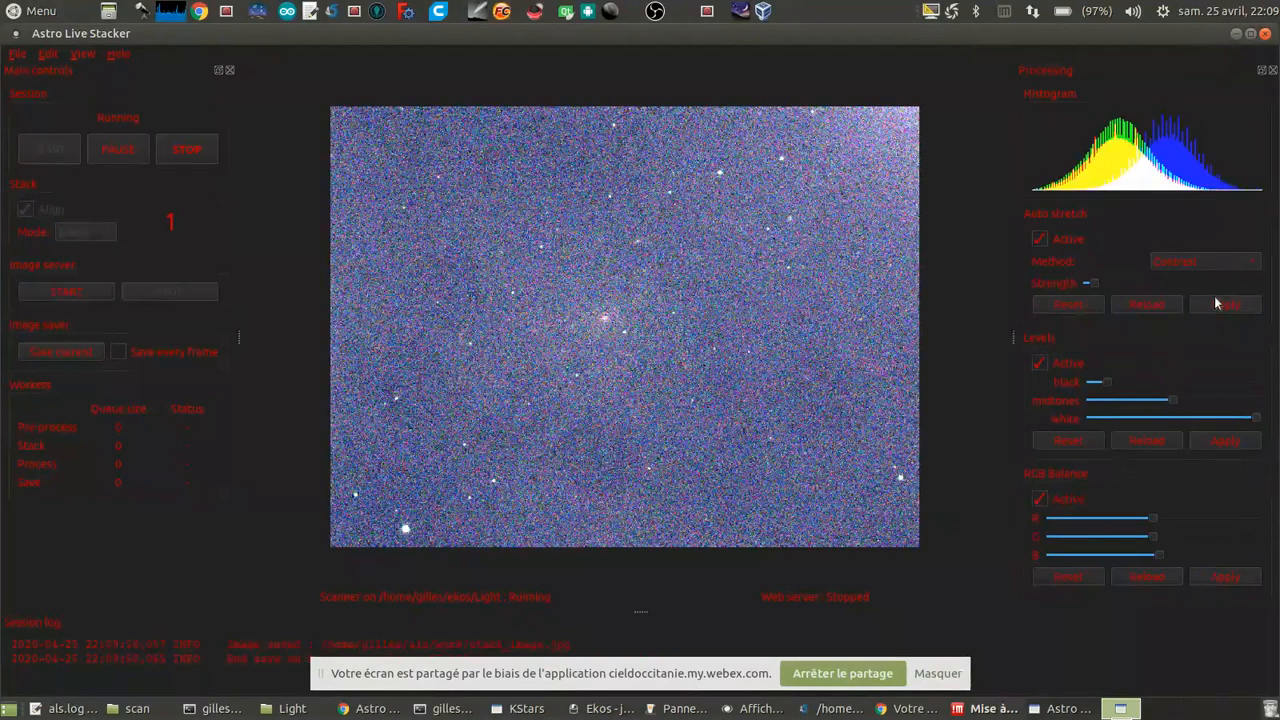
# Step: Set the black level to its minimum, and reset and apply the RGB balance
pyautogui.click(1178, 444)
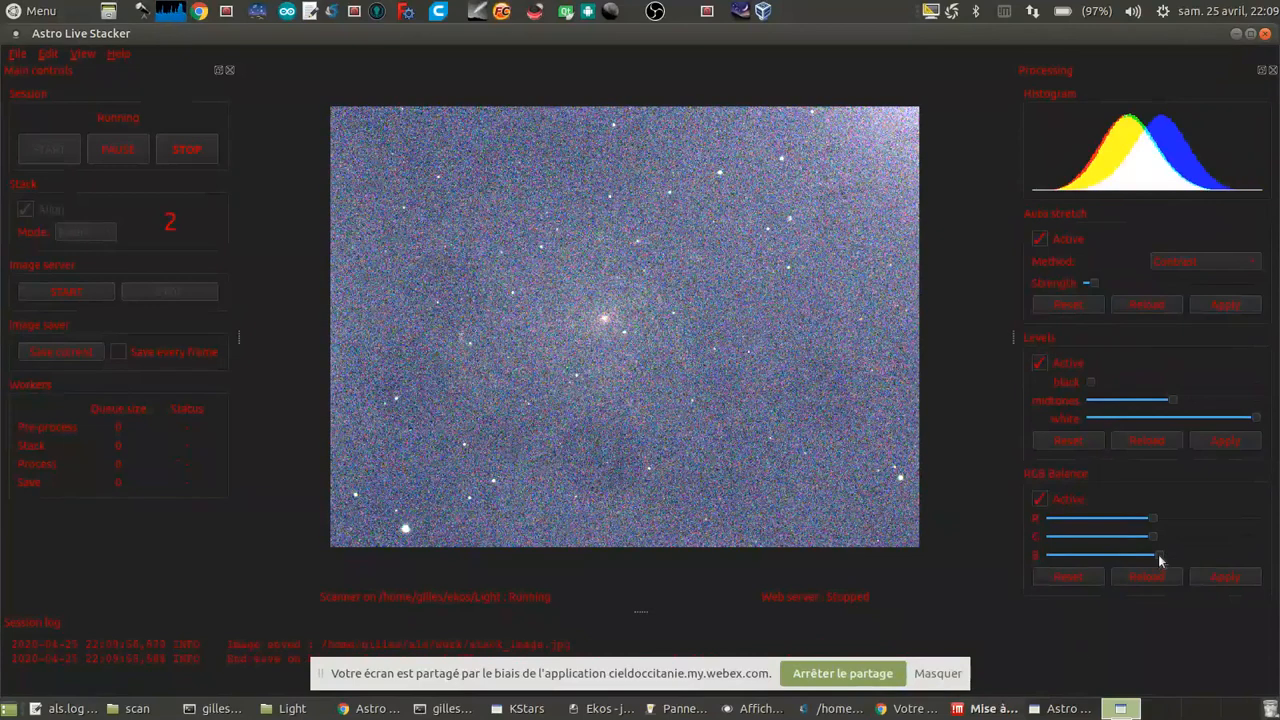
pyautogui.click(1086, 579)
pyautogui.click(1218, 580)
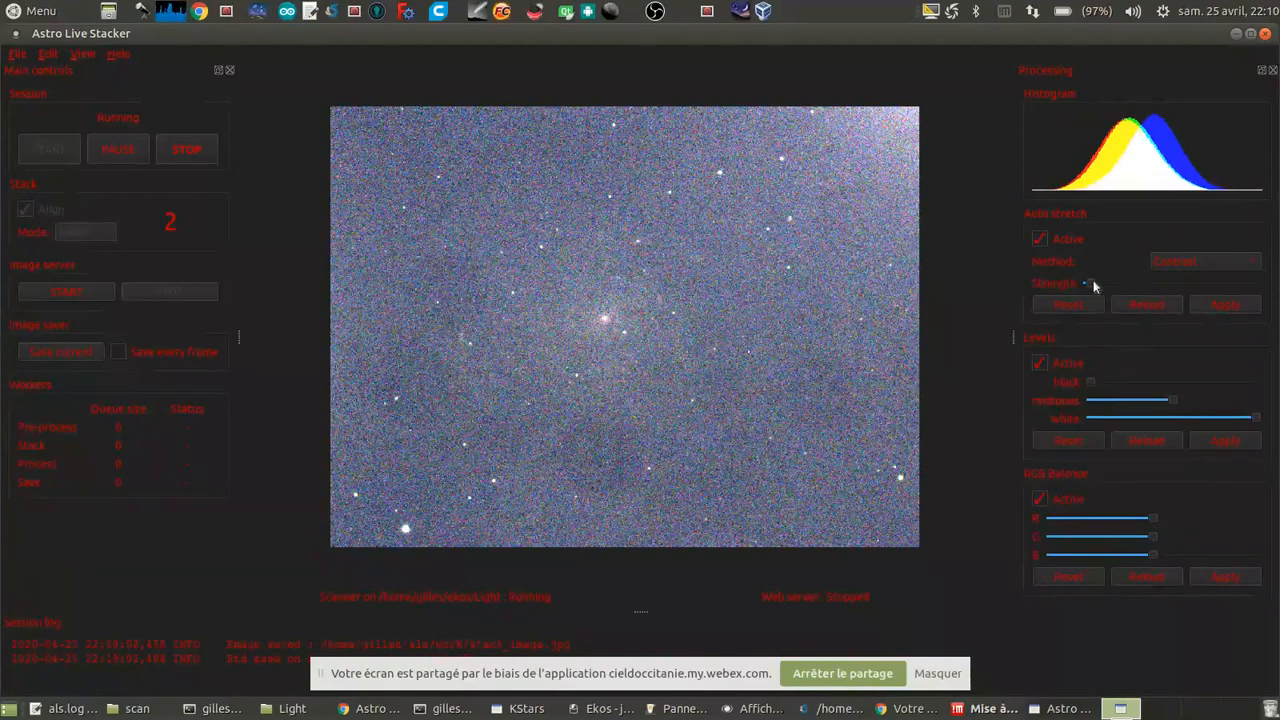
# Step: Lower the auto stretch strength slightly and raise the black level a little, applying both adjustments
pyautogui.click(1215, 304)
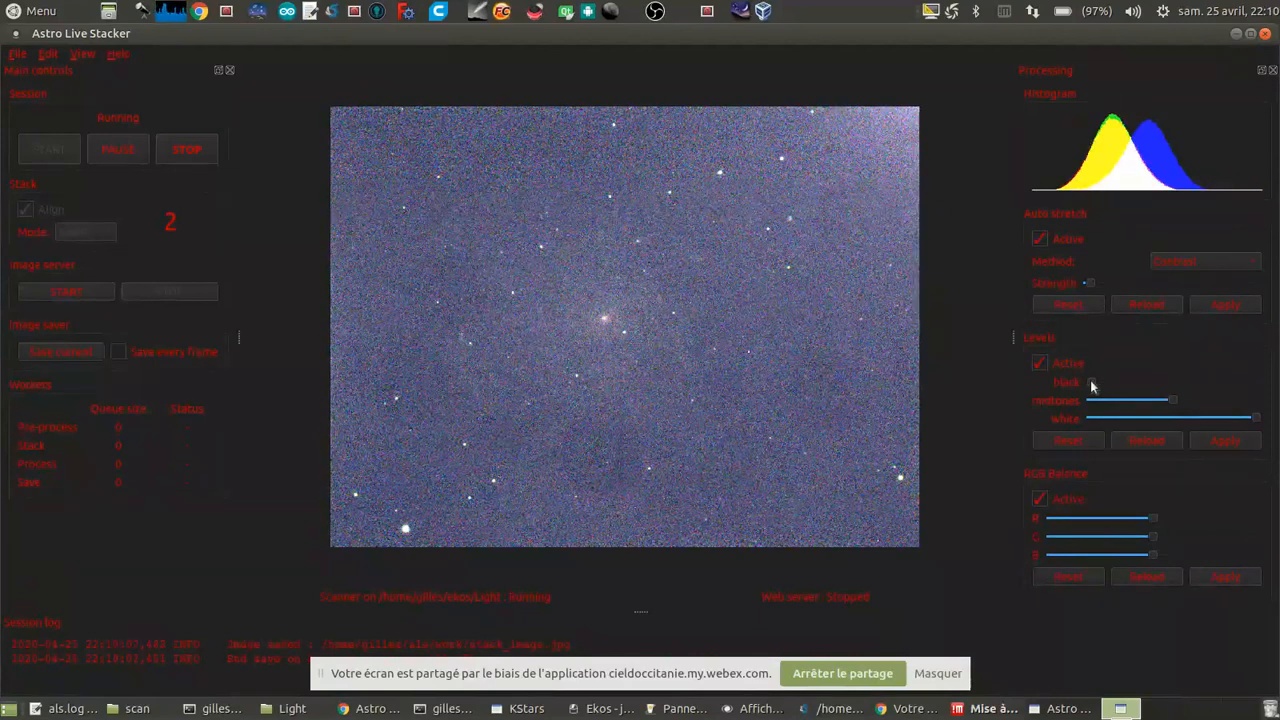
pyautogui.moveTo(1091, 382); pyautogui.dragTo(1095, 383)
pyautogui.click(1229, 442)
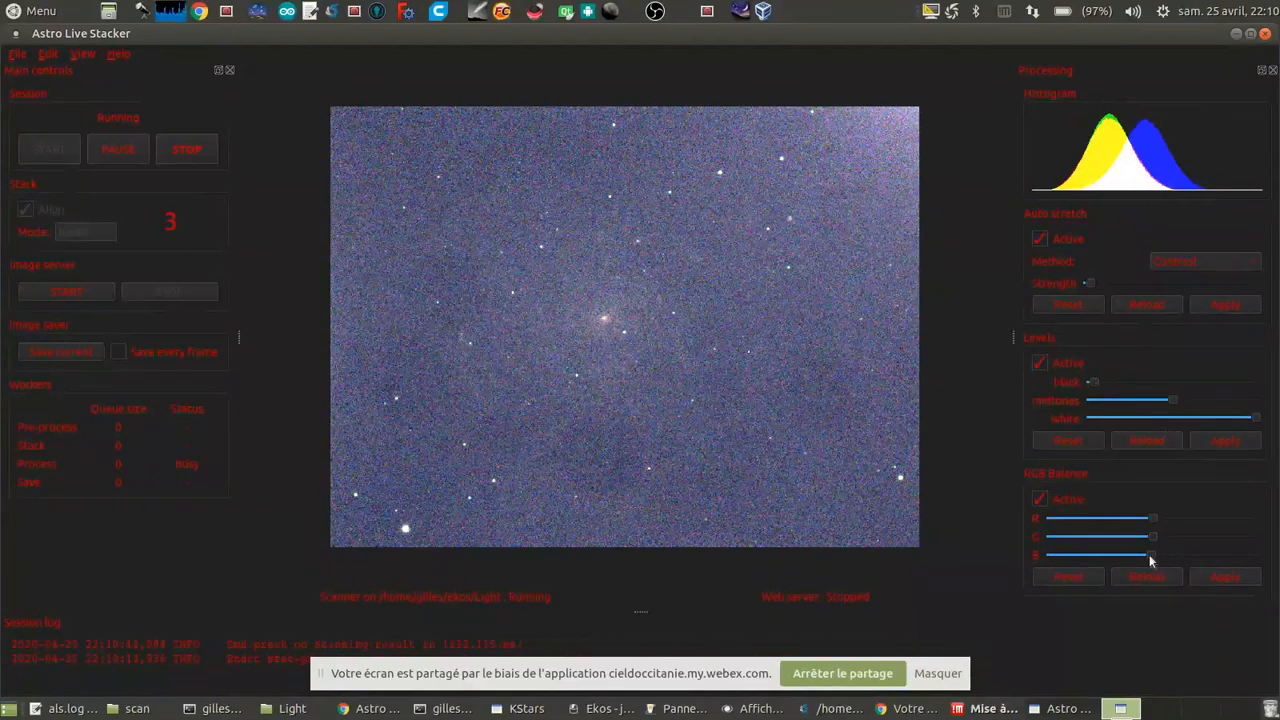
# Step: Reduce the blue balance of the M 101 stack in small decrements and raise the black level slightly, applying the changes
pyautogui.moveTo(1150, 554); pyautogui.dragTo(1145, 554)
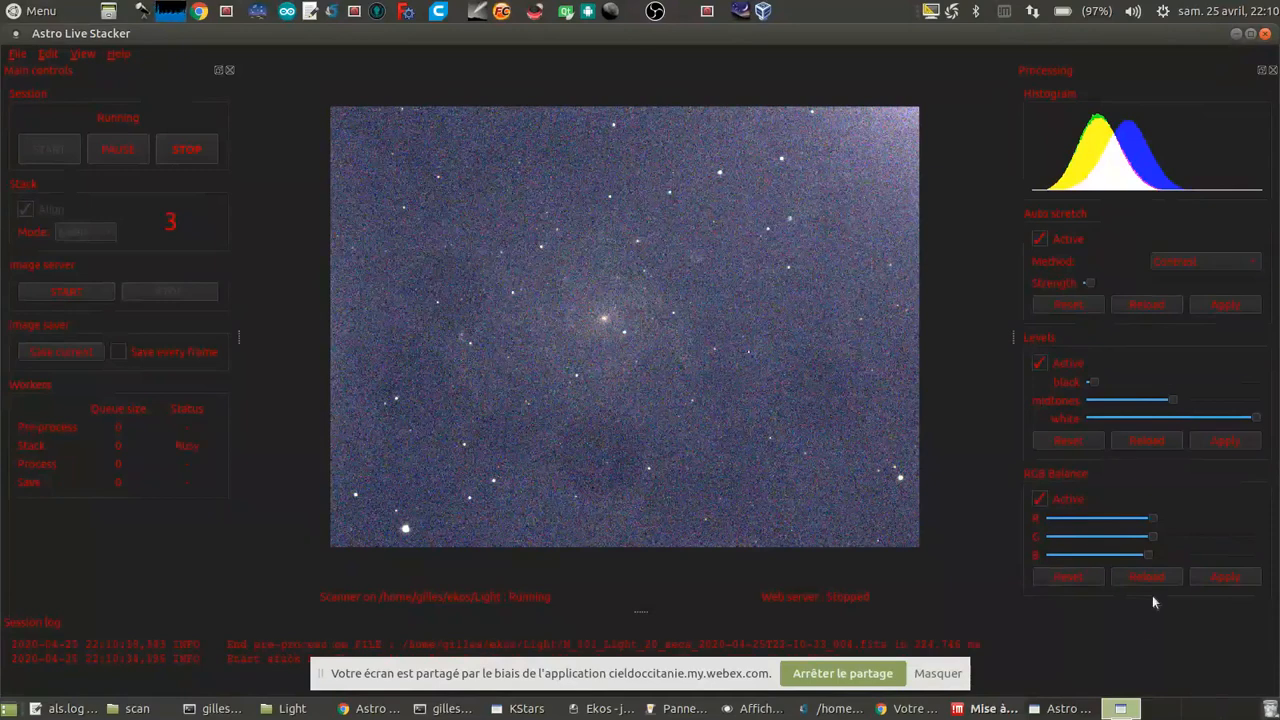
pyautogui.moveTo(1148, 555); pyautogui.dragTo(1140, 562)
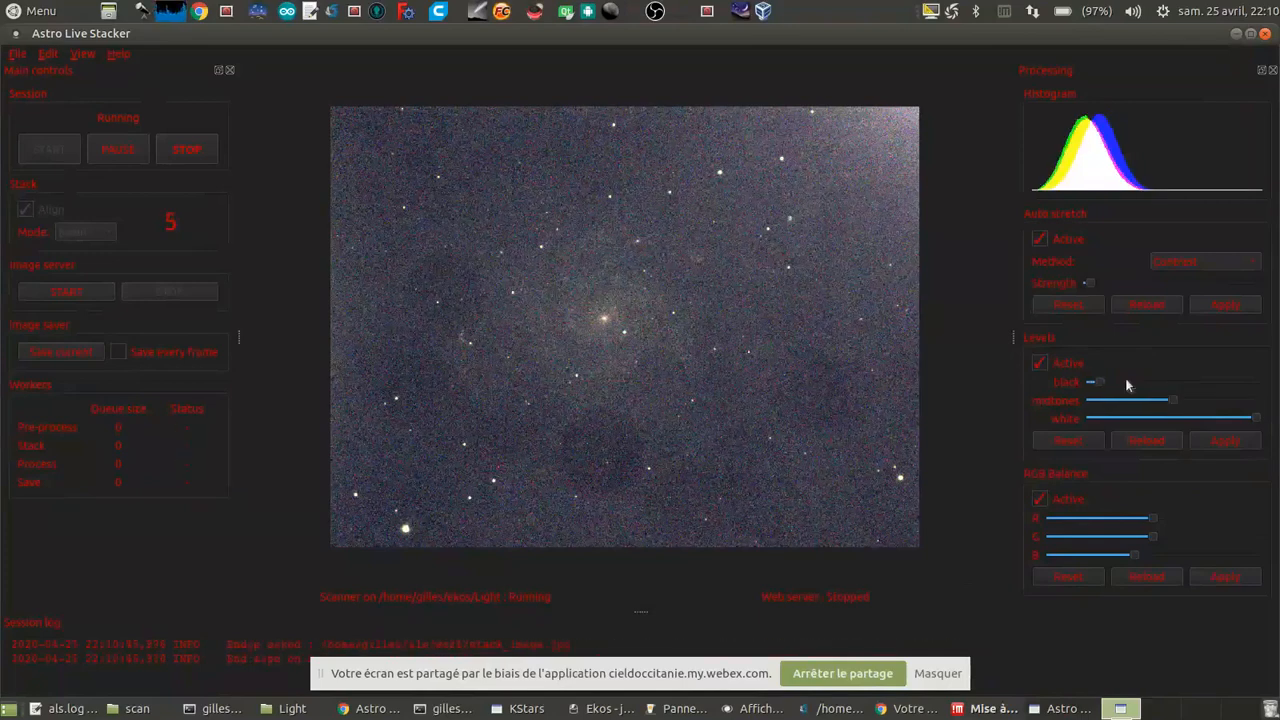
pyautogui.click(1215, 442)
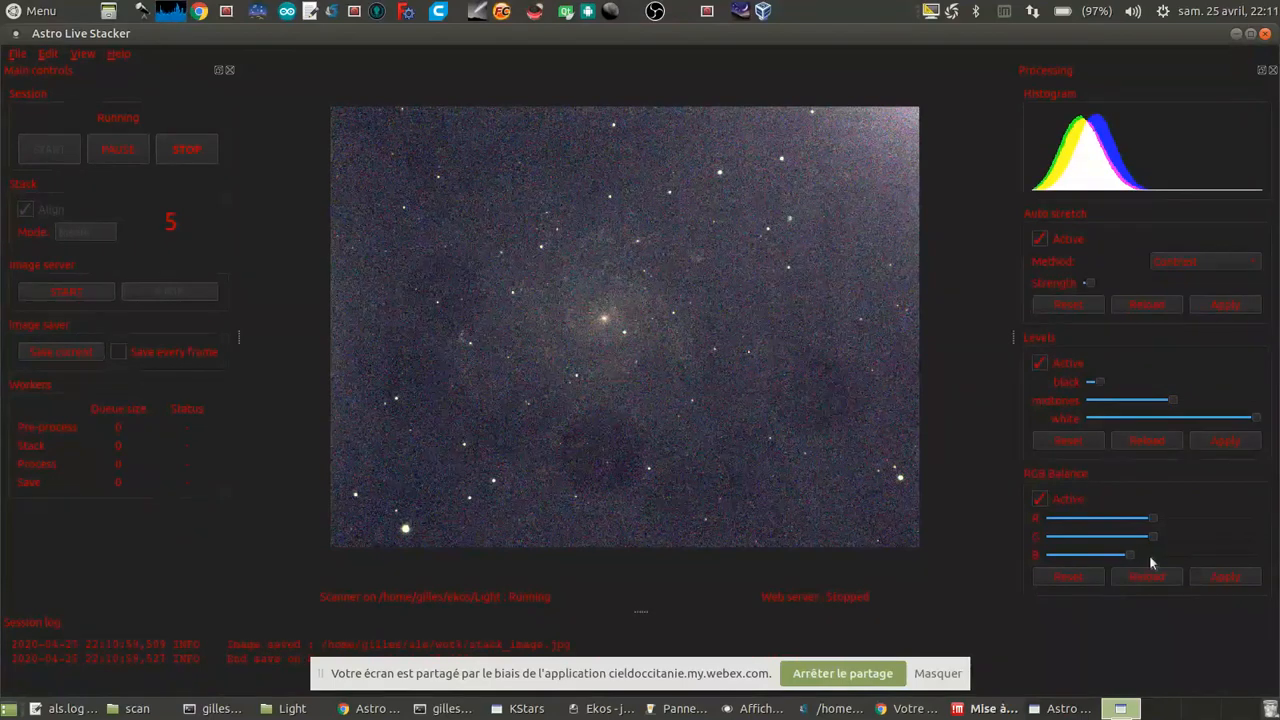
pyautogui.click(1226, 577)
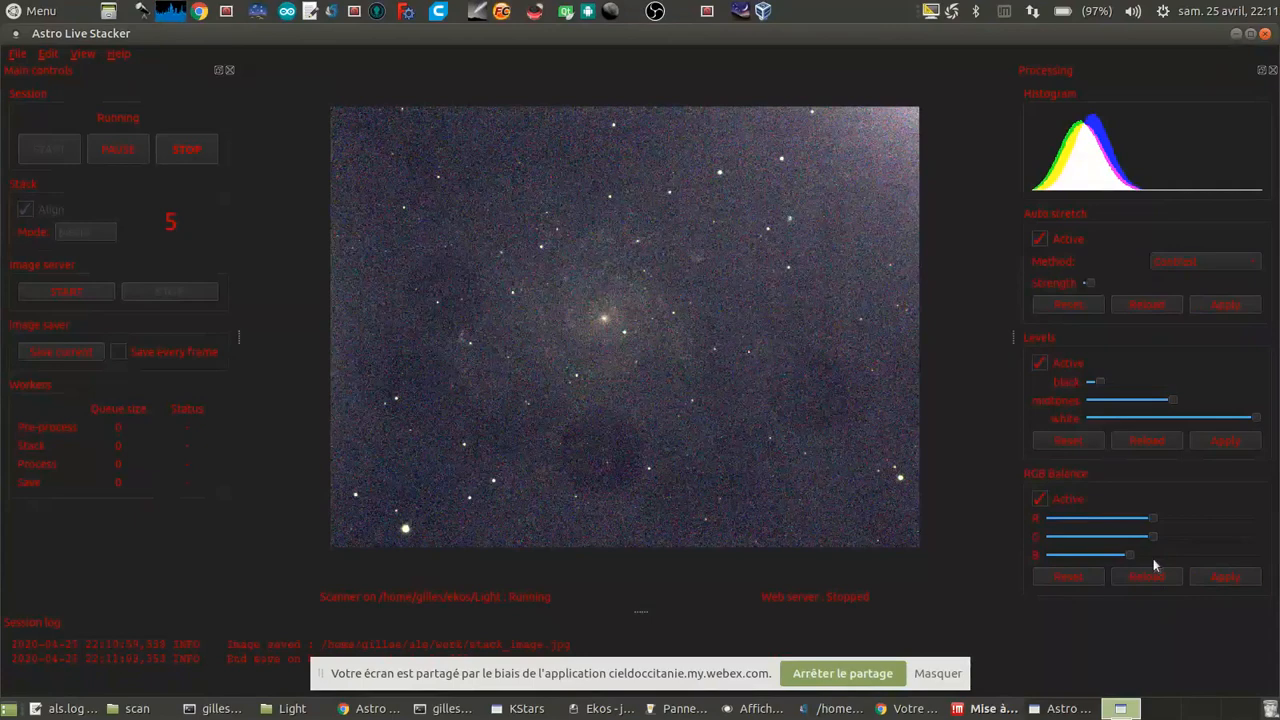
pyautogui.click(1232, 578)
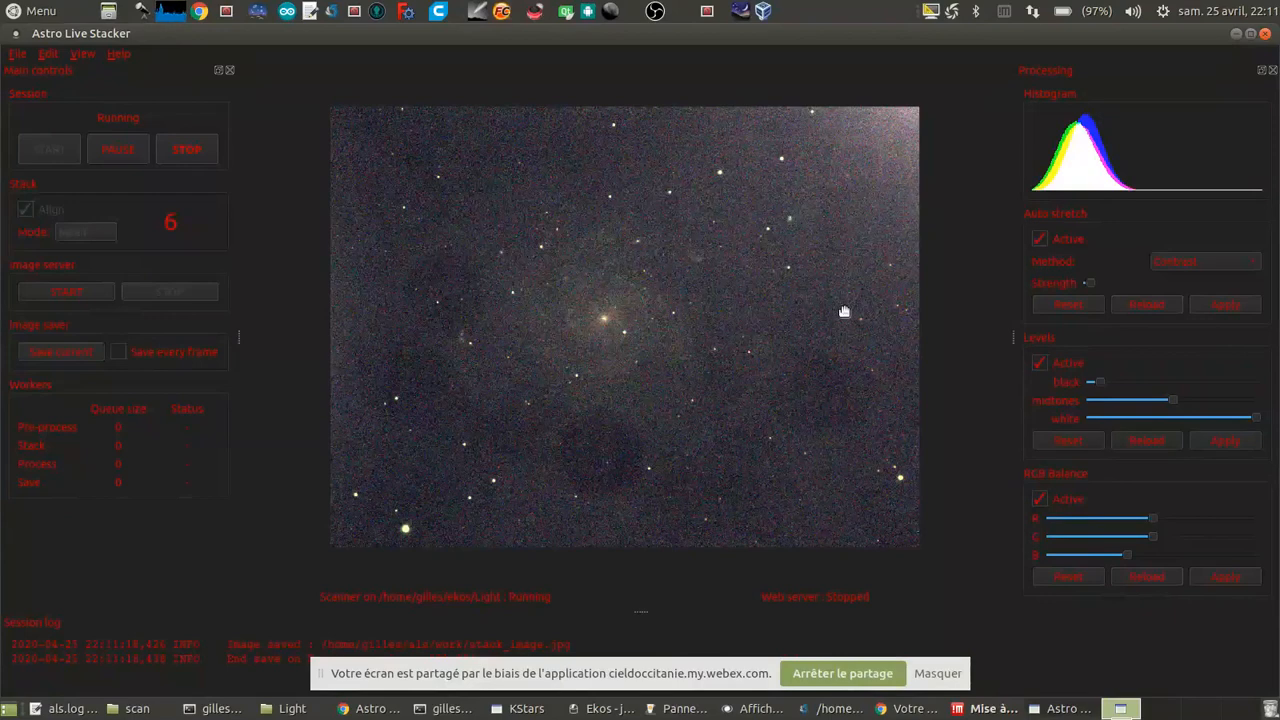
# Step: Show the M 101 stack full screen without the control panels and examine the galaxy enlarged
pyautogui.press('F11')
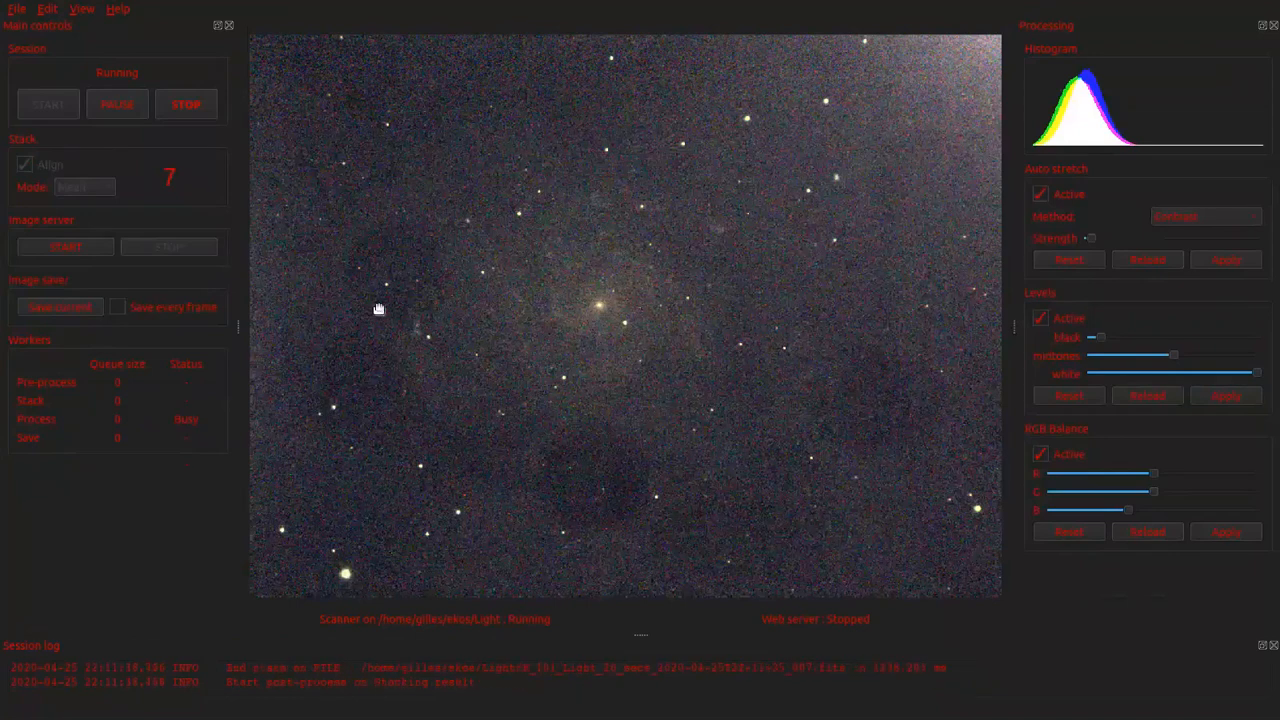
pyautogui.press('F10')
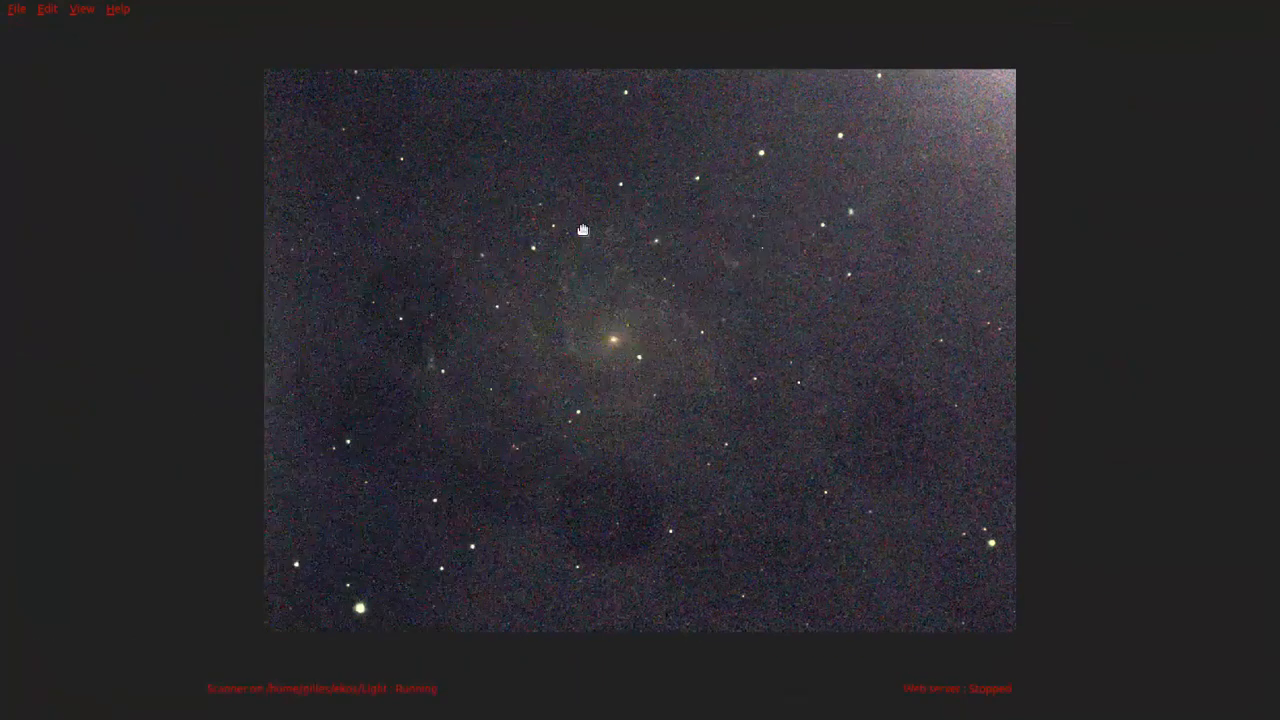
pyautogui.scroll(3, 594, 265)
pyautogui.scroll(-1, 595, 265)
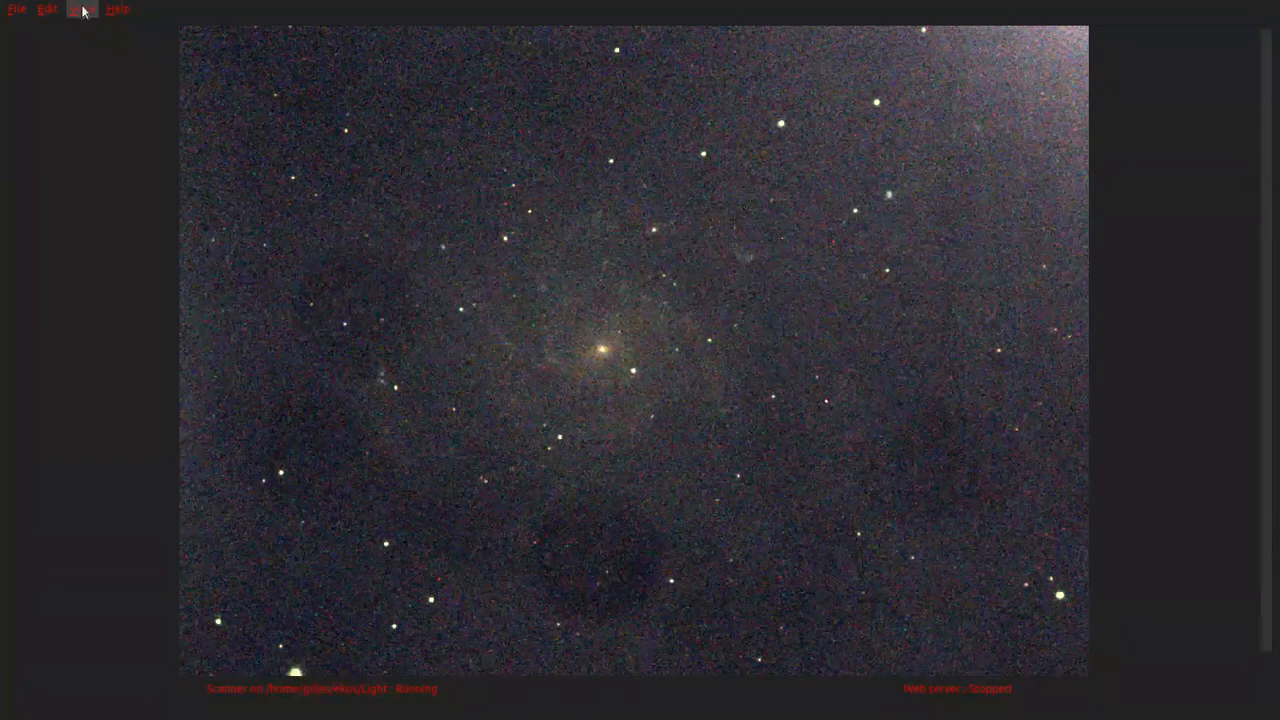
# Step: Bring back the control panels and apply a slightly lower blue balance to the M 101 stack
pyautogui.click(108, 78)
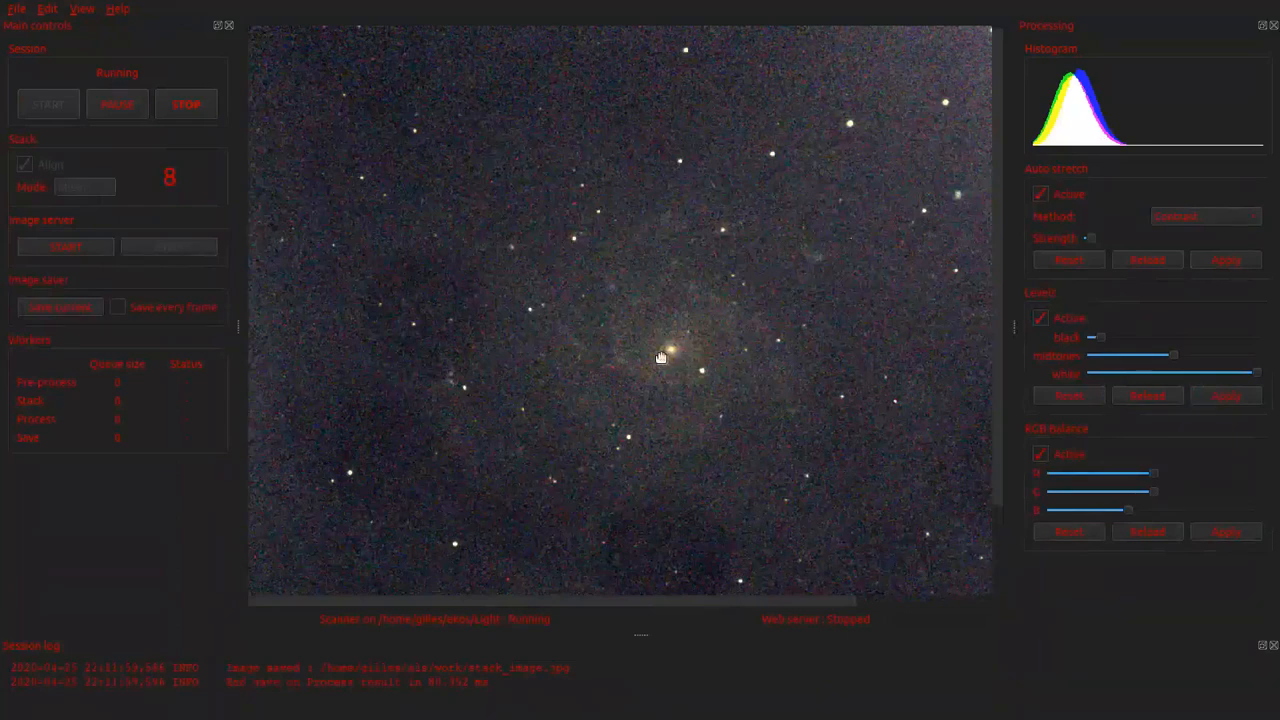
pyautogui.scroll(-1, 680, 353)
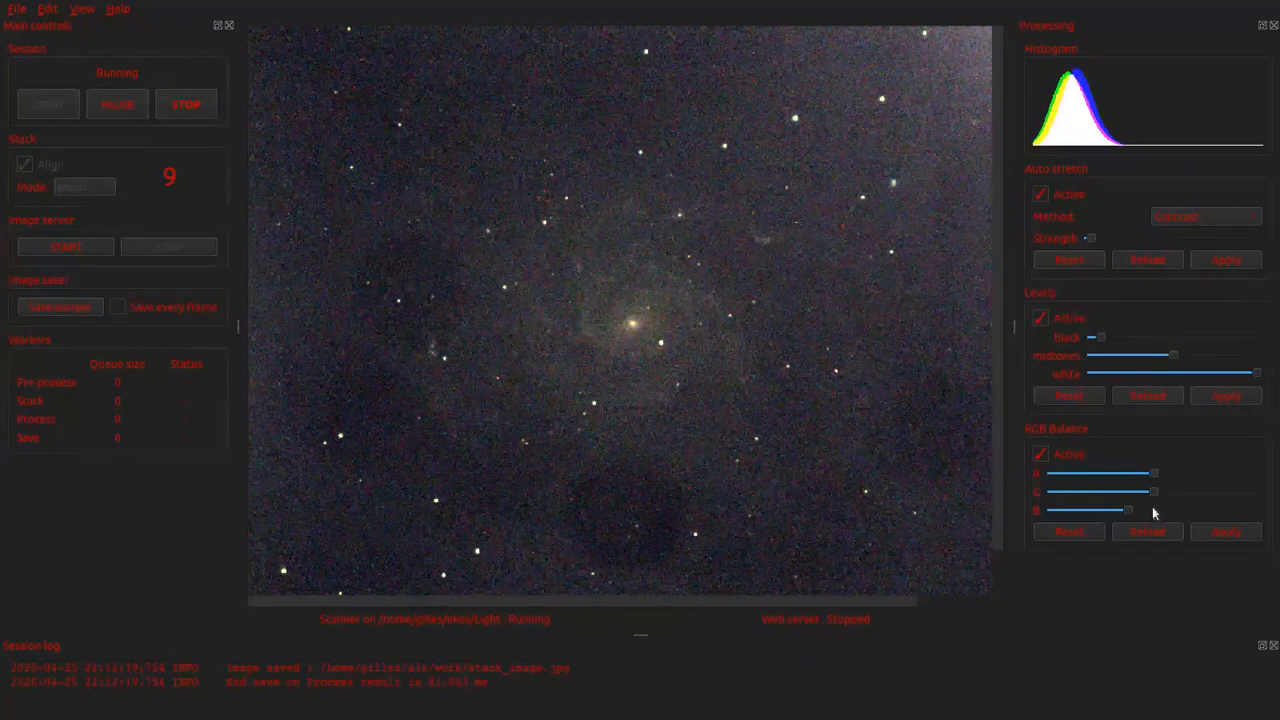
pyautogui.scroll(-1, 1152, 512)
pyautogui.click(1240, 538)
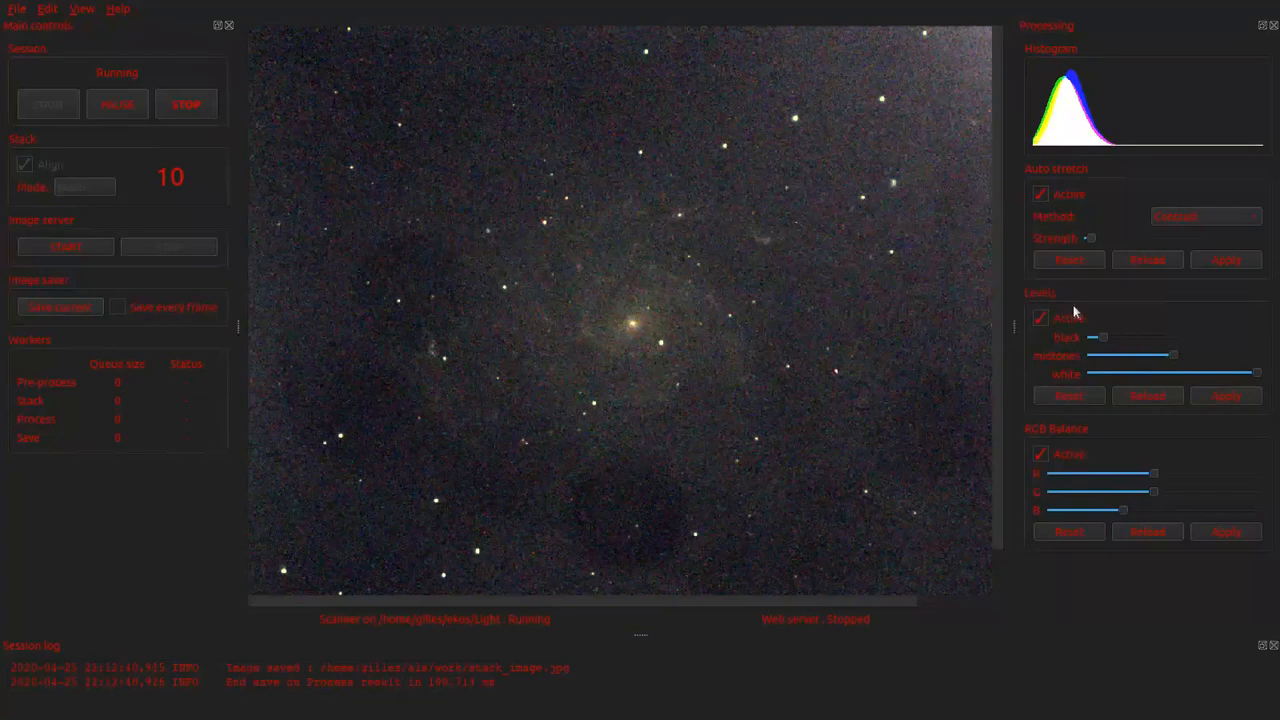
# Step: Try a slightly higher auto stretch strength on the M 101 stack and return it to the lower setting, applying each change
pyautogui.moveTo(1093, 237); pyautogui.dragTo(1096, 237)
pyautogui.click(1217, 259)
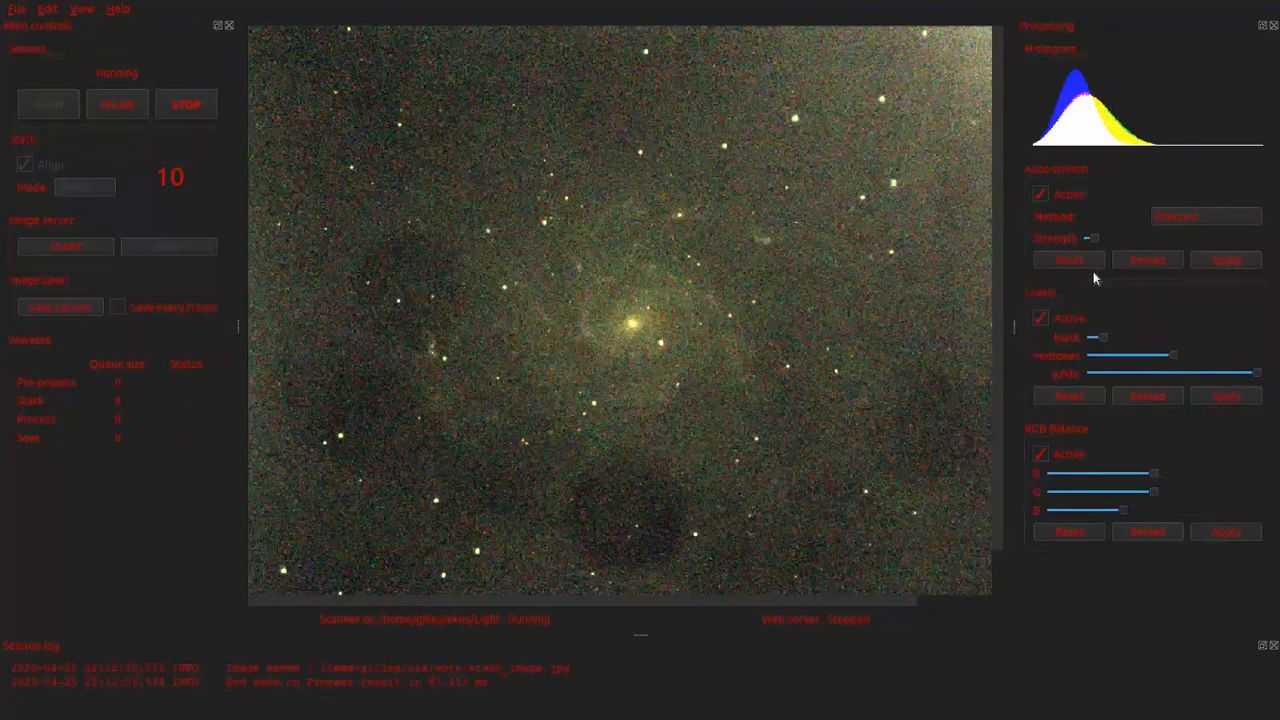
pyautogui.moveTo(1095, 238); pyautogui.dragTo(1093, 238)
pyautogui.click(1207, 259)
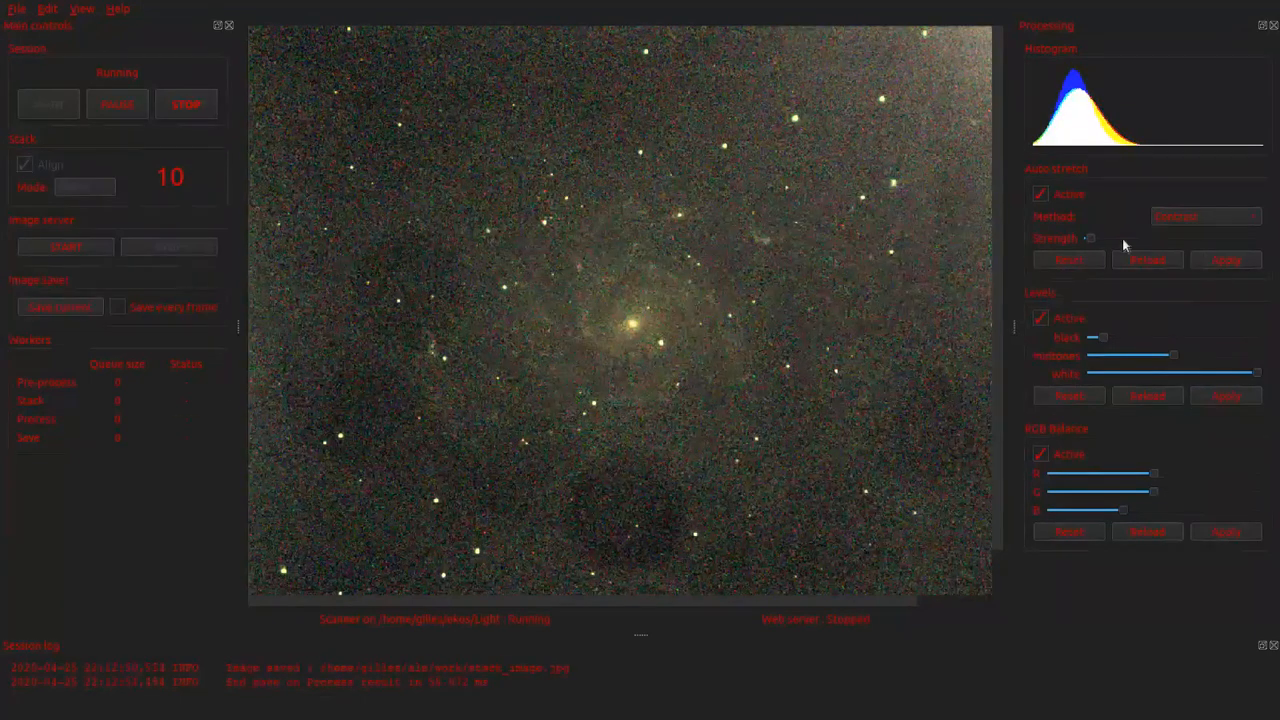
pyautogui.click(1224, 261)
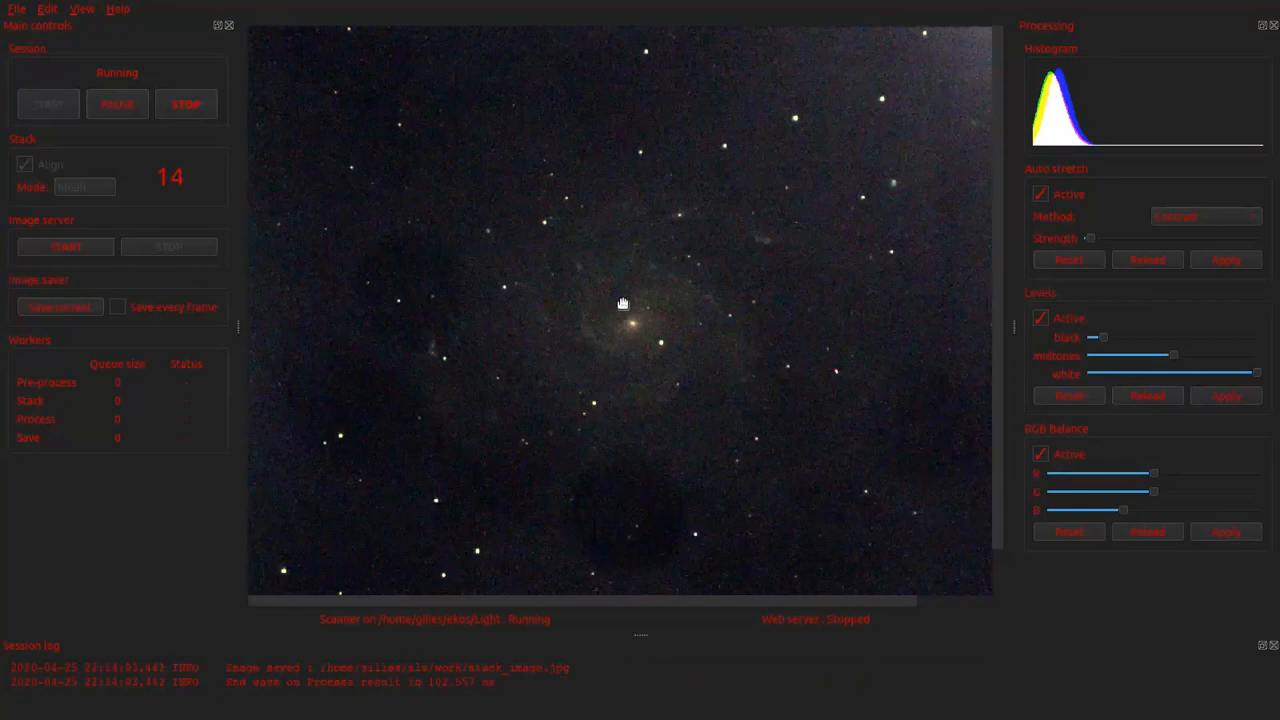
# Step: Lower the black level of the M 101 stack slightly and apply the levels
pyautogui.scroll(-1, 622, 303)
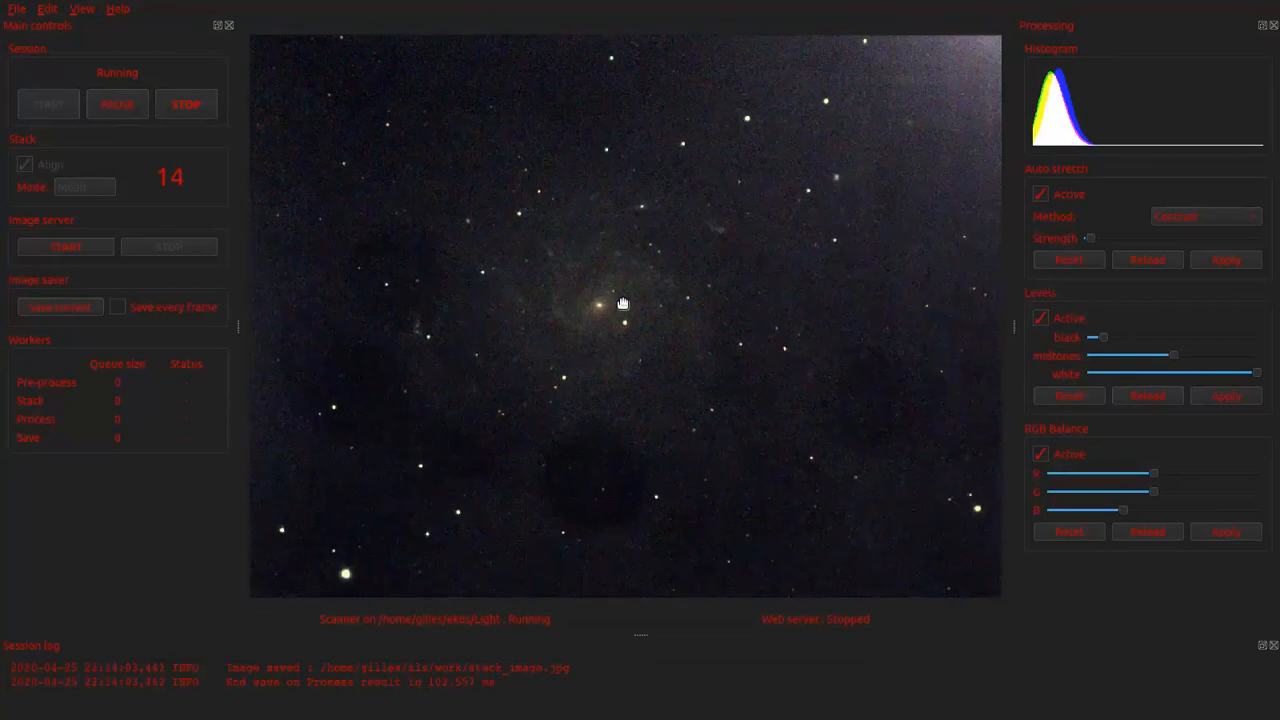
pyautogui.scroll(-1, 622, 303)
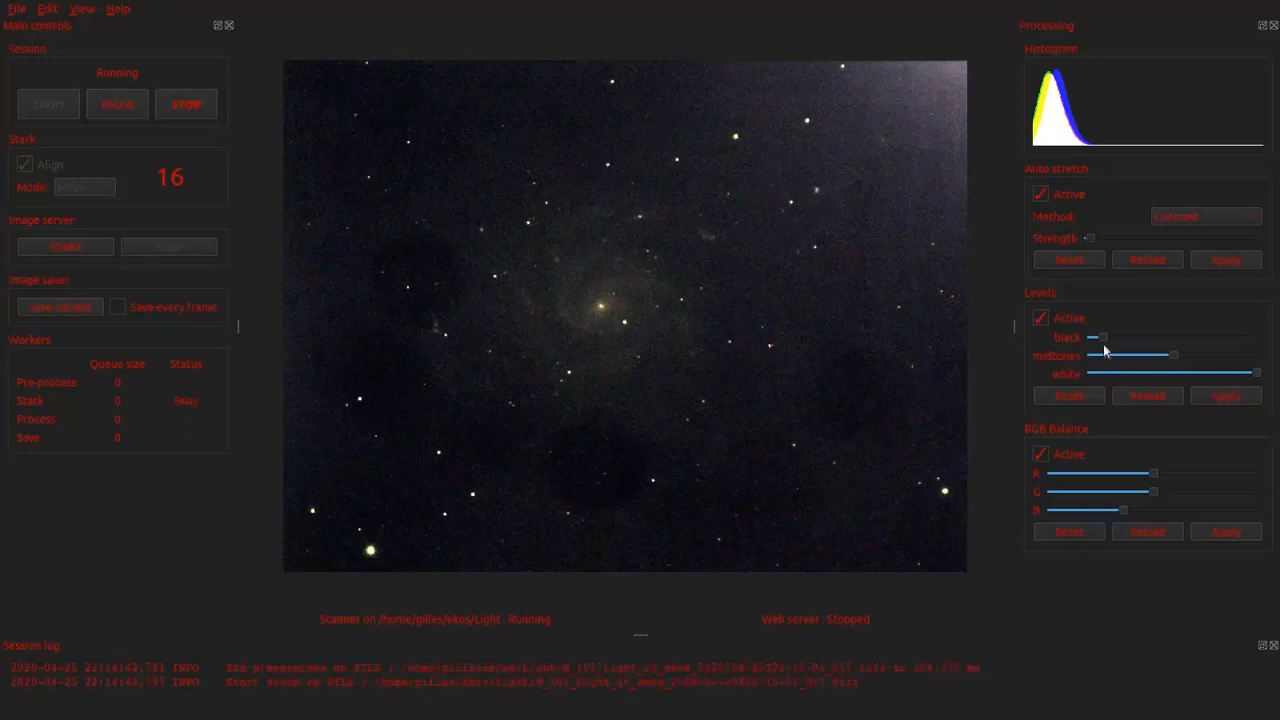
pyautogui.moveTo(1103, 340); pyautogui.dragTo(1096, 341)
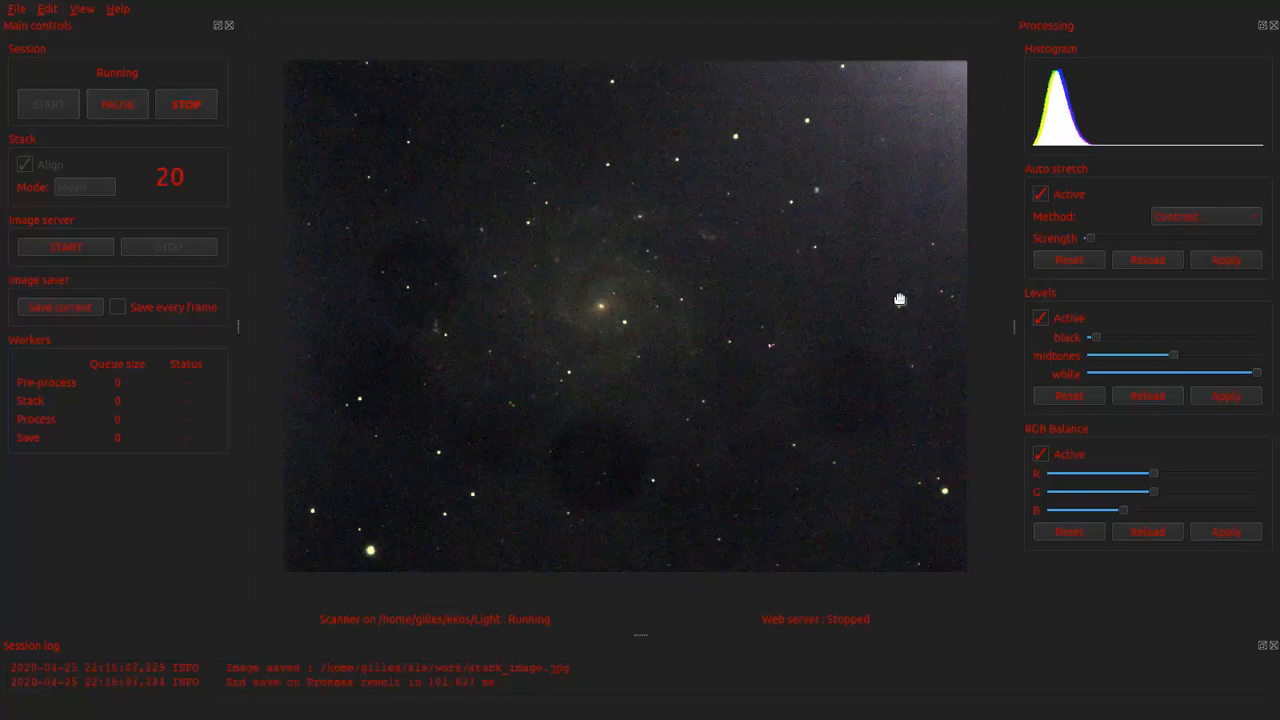
# Step: Raise the midtones of the M 101 stack in small increments, applying the levels after each change
pyautogui.scroll(2, 737, 357)
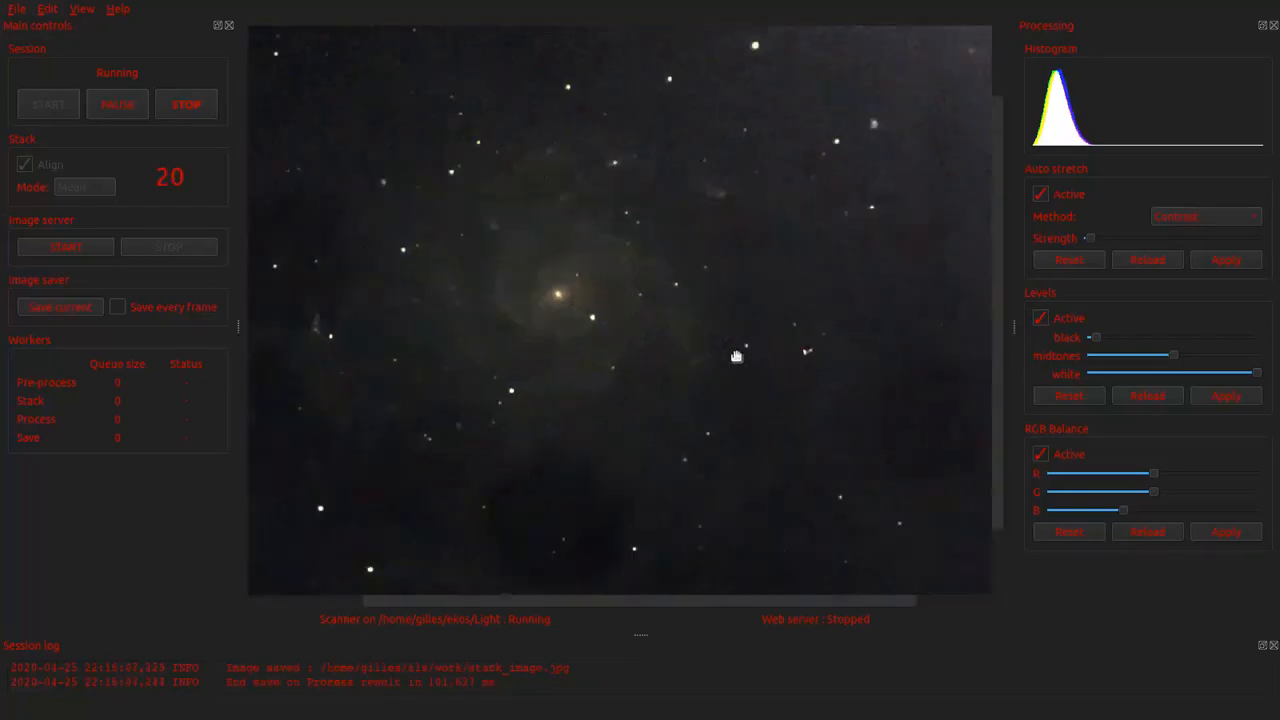
pyautogui.moveTo(620, 337); pyautogui.dragTo(746, 391)
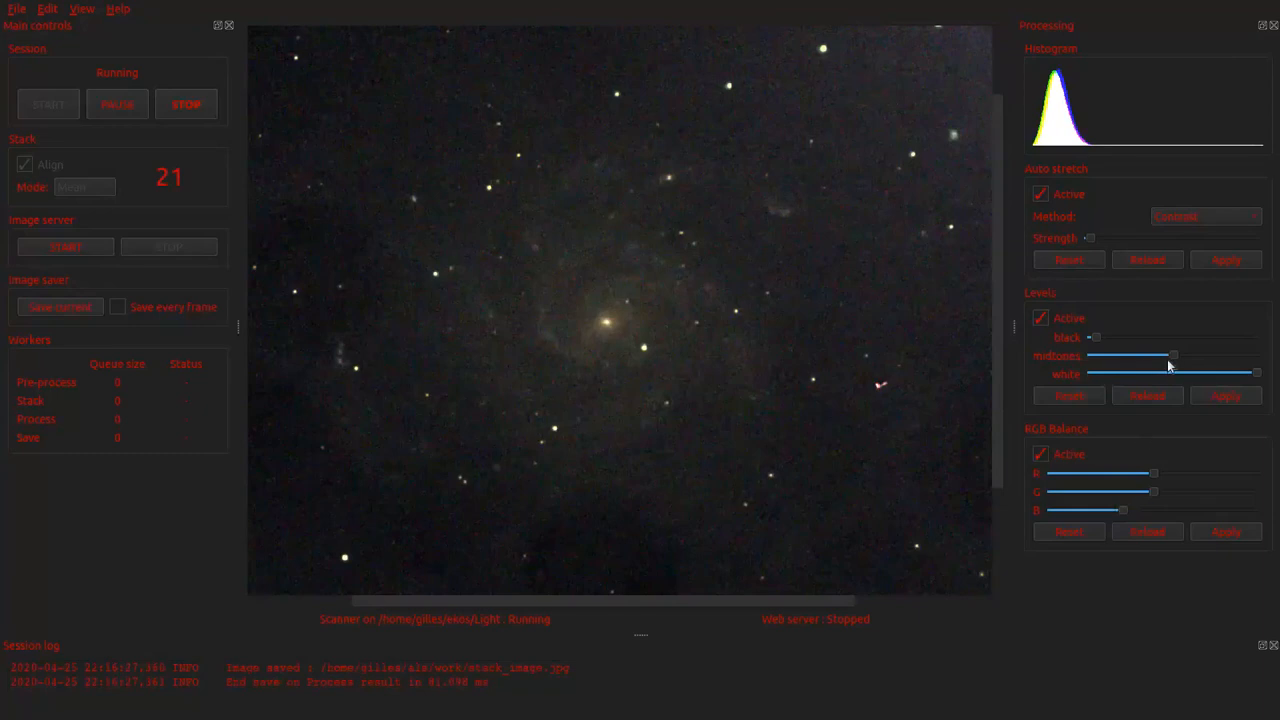
pyautogui.moveTo(1167, 360); pyautogui.dragTo(1176, 361)
pyautogui.click(1218, 397)
pyautogui.click(1200, 358)
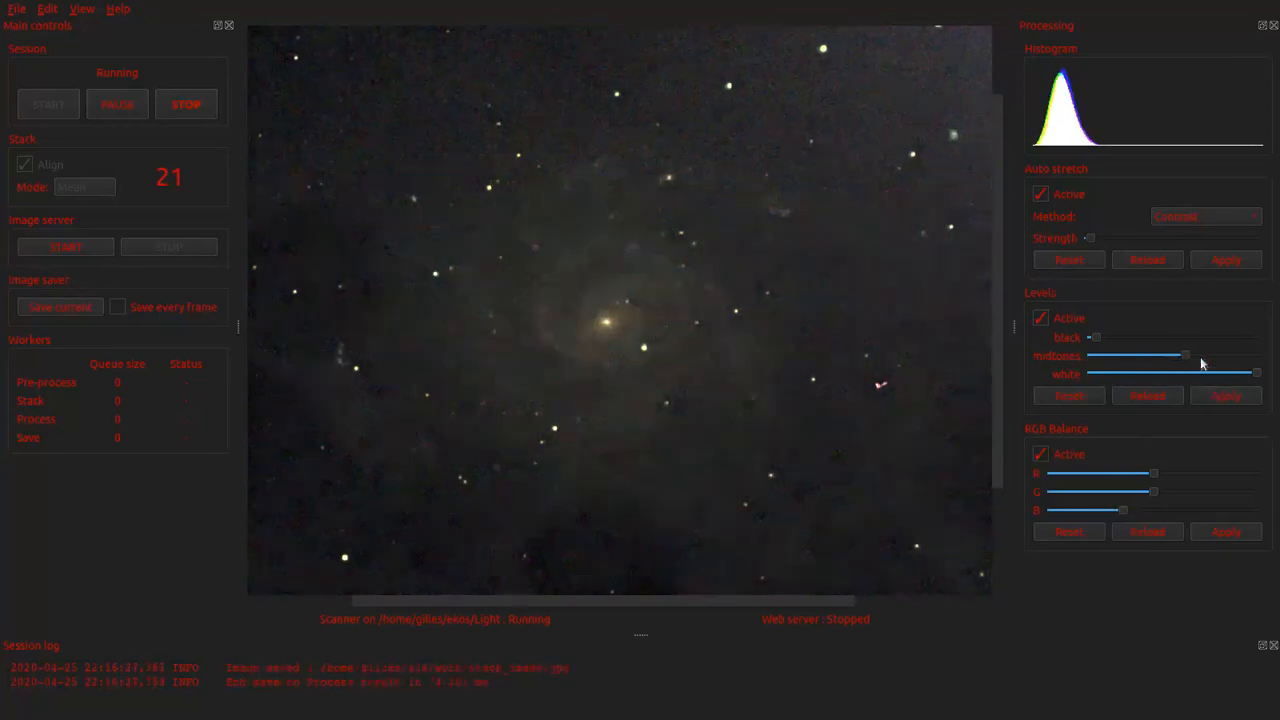
pyautogui.click(1214, 400)
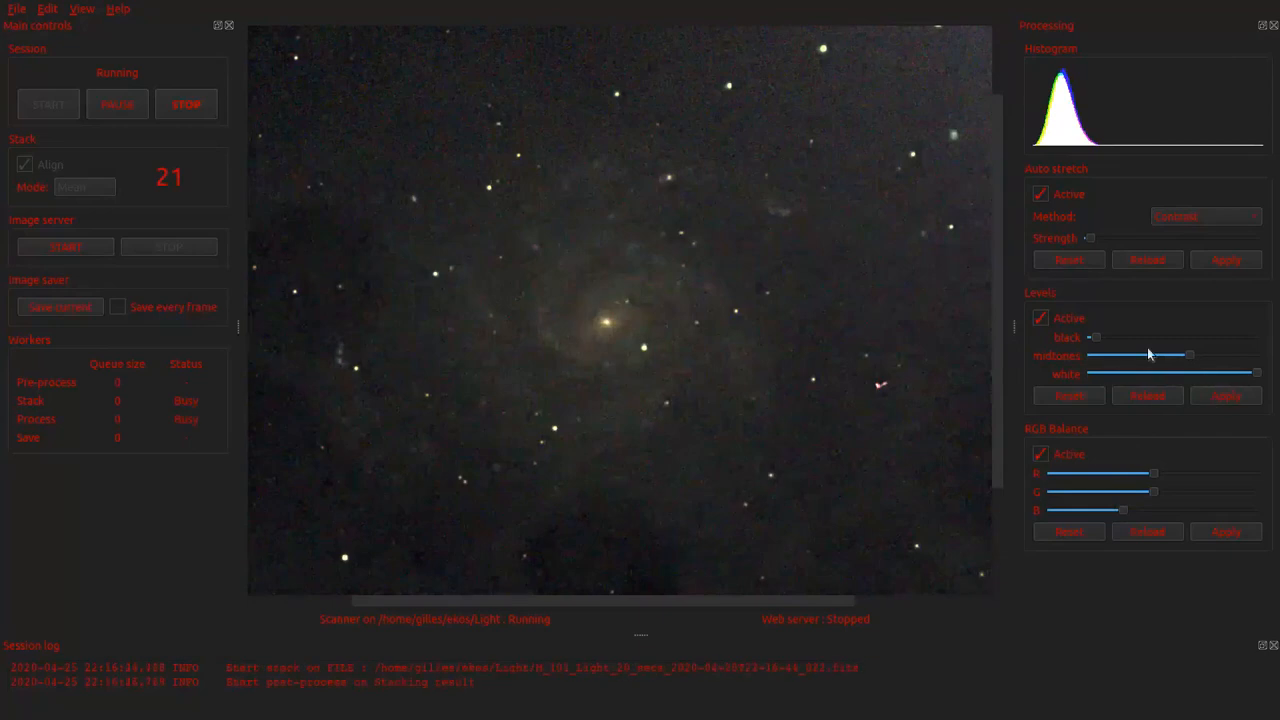
pyautogui.scroll(3, 1151, 360)
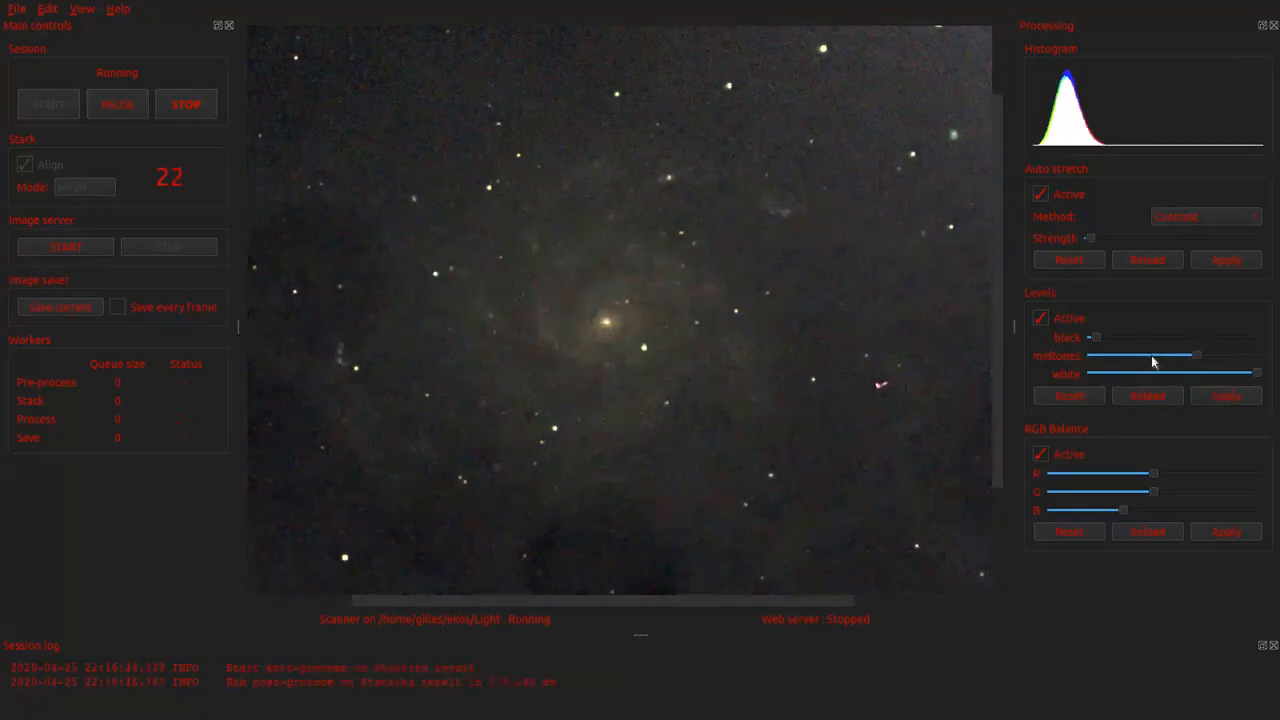
pyautogui.click(1228, 398)
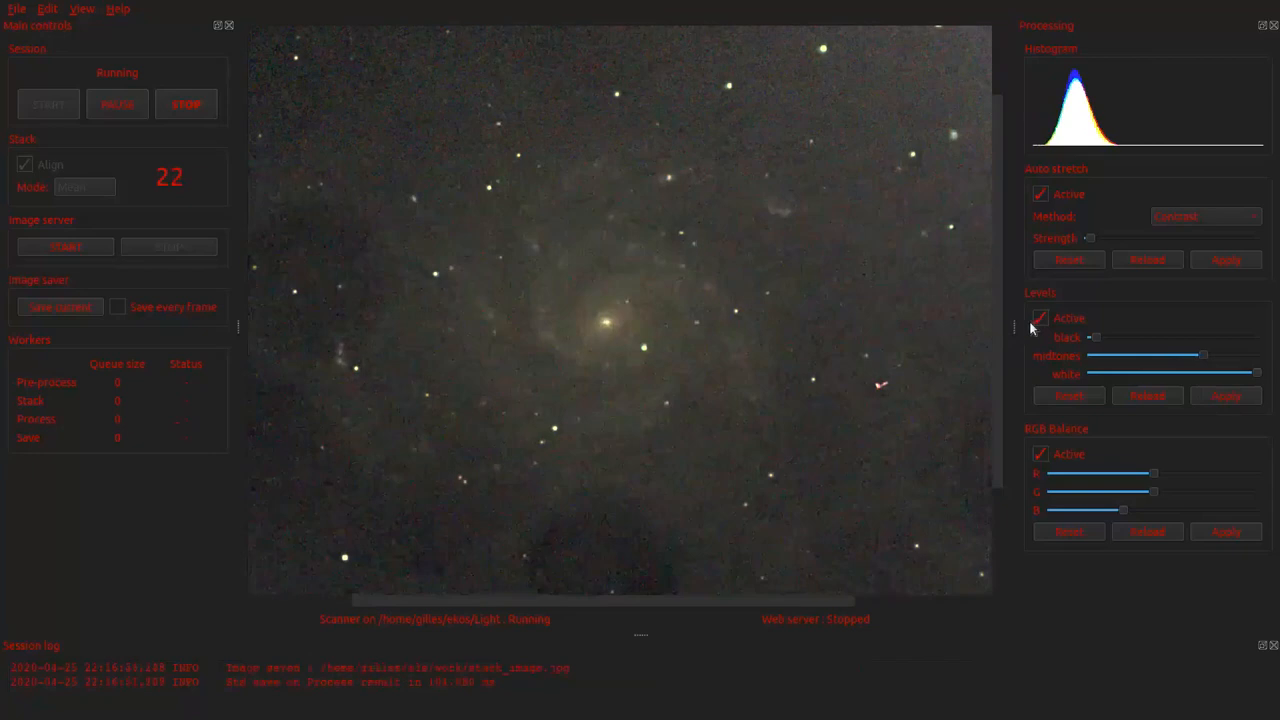
# Step: Raise the black level in two small increments to darken the sky background, applying each one
pyautogui.moveTo(1098, 339); pyautogui.dragTo(1103, 338)
pyautogui.click(1228, 400)
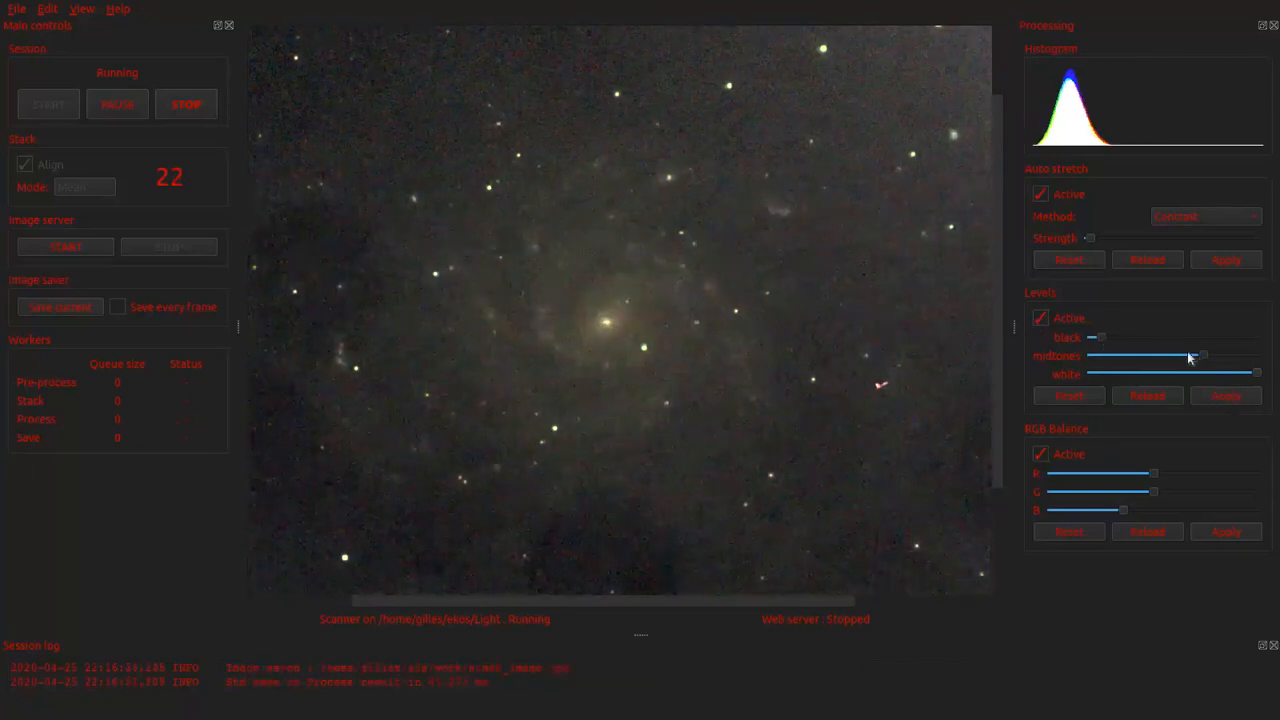
pyautogui.click(1128, 337)
pyautogui.click(1228, 398)
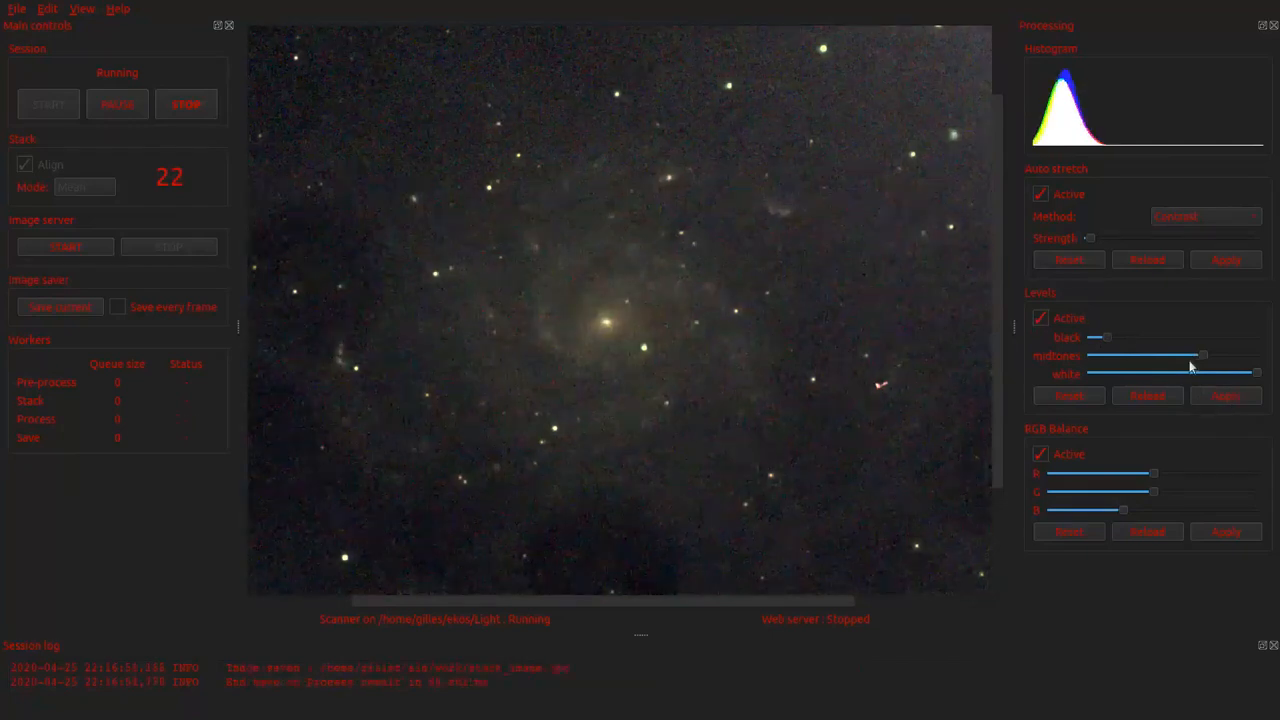
# Step: Examine the M 101 stack at different magnifications, checking the galaxy's core, spiral arms and background as frames accumulate
pyautogui.scroll(-1, 644, 343)
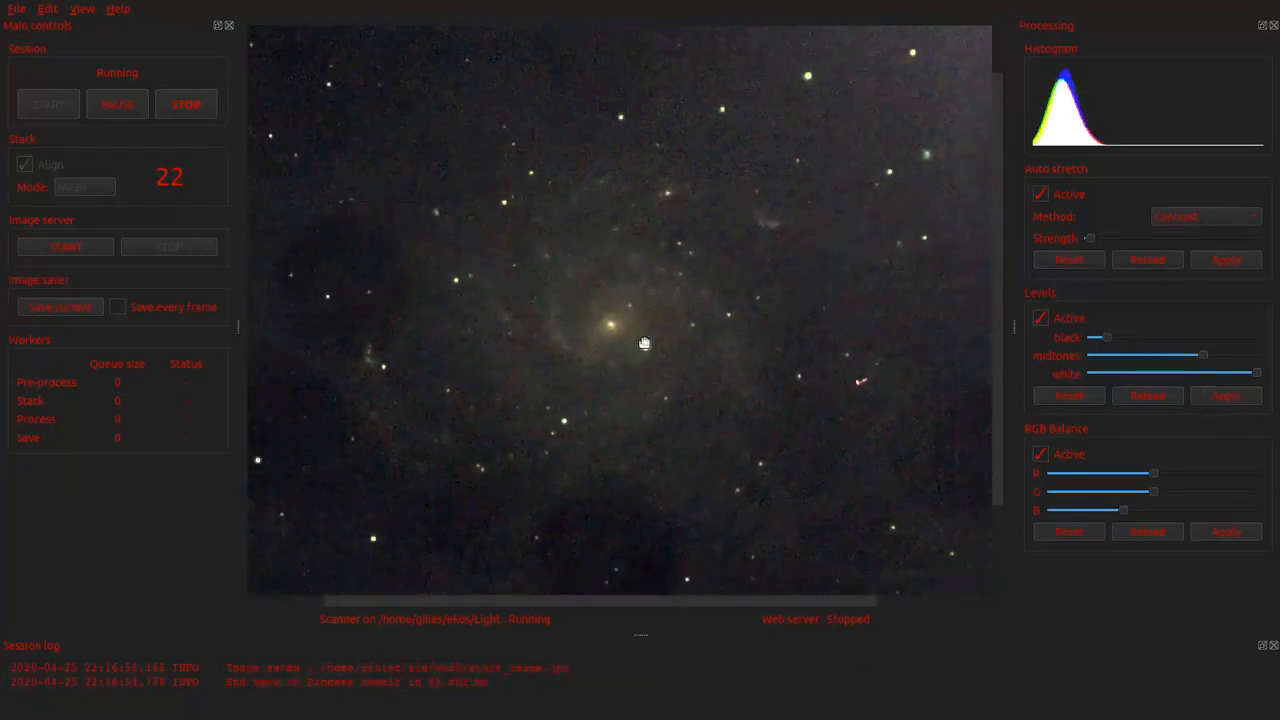
pyautogui.scroll(-2, 644, 343)
pyautogui.scroll(2, 710, 371)
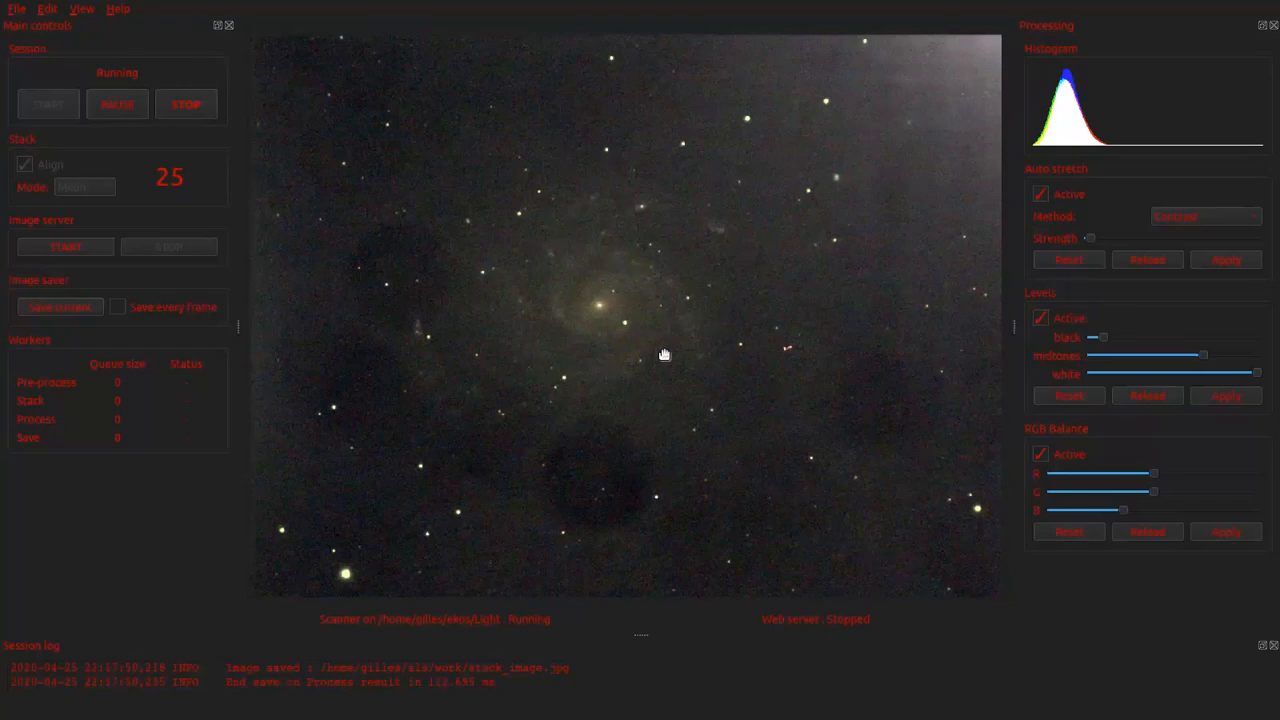
pyautogui.scroll(5, 664, 354)
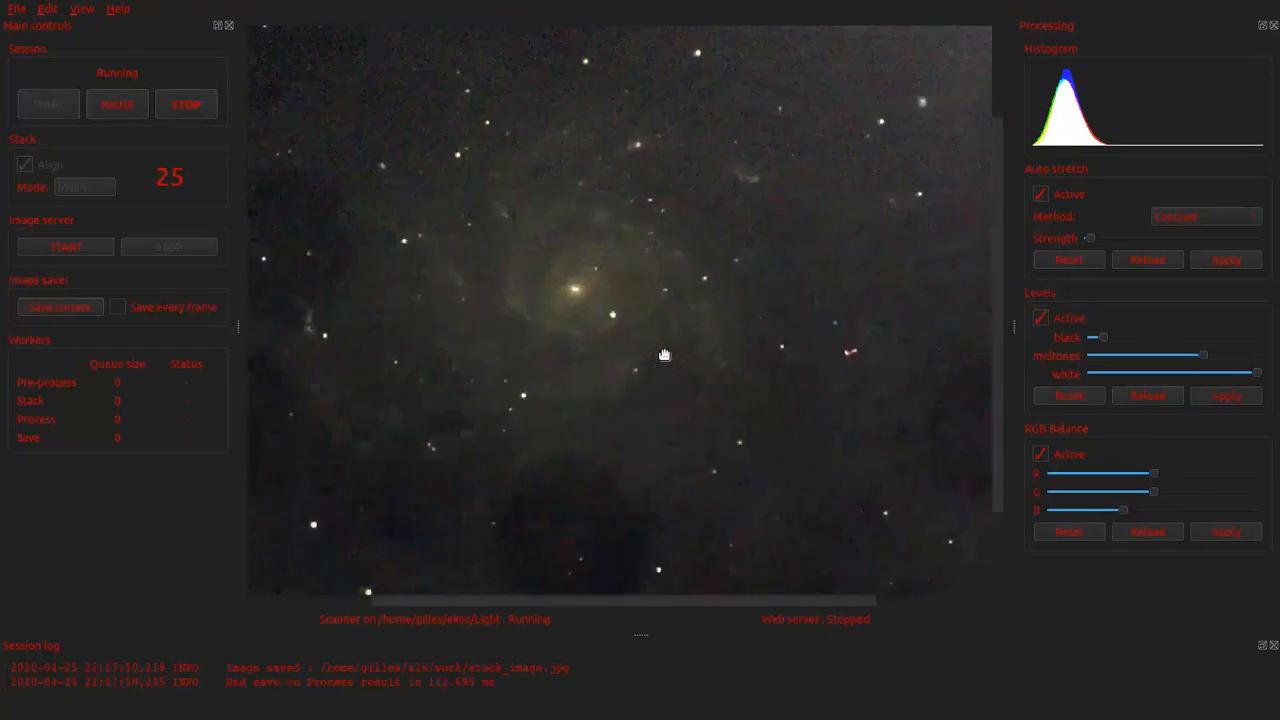
pyautogui.scroll(-5, 664, 354)
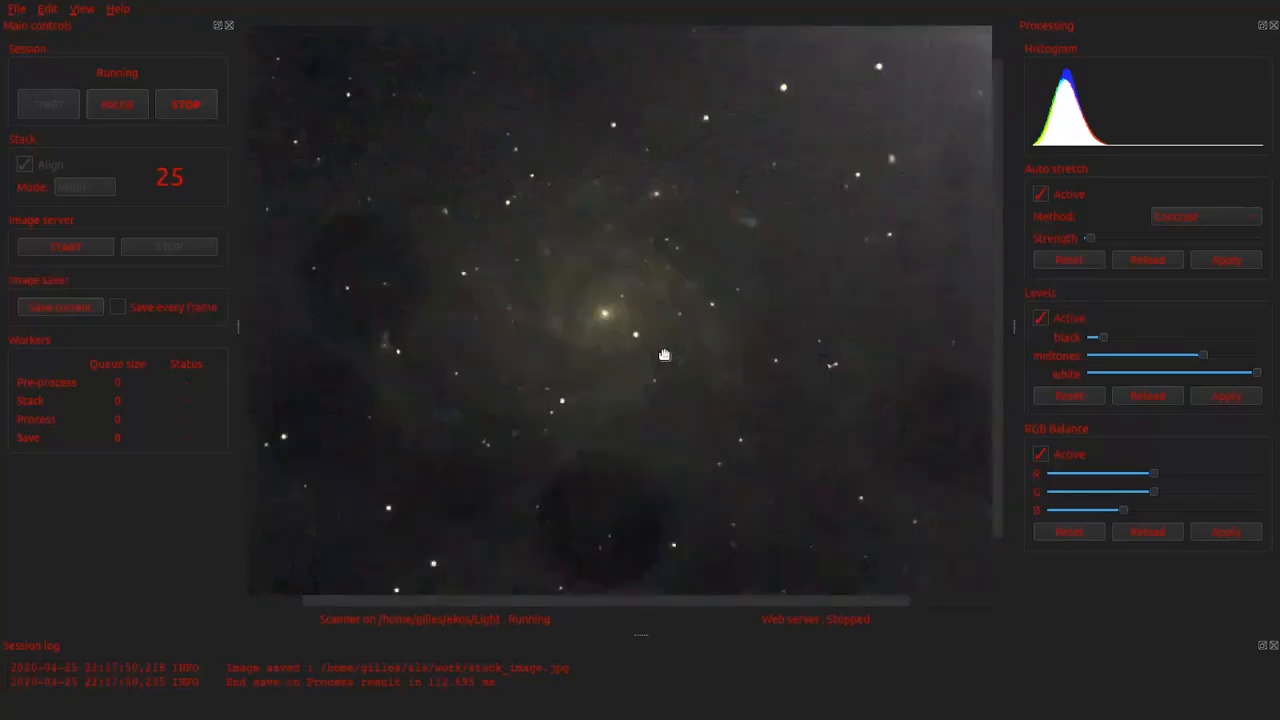
pyautogui.scroll(-1, 652, 328)
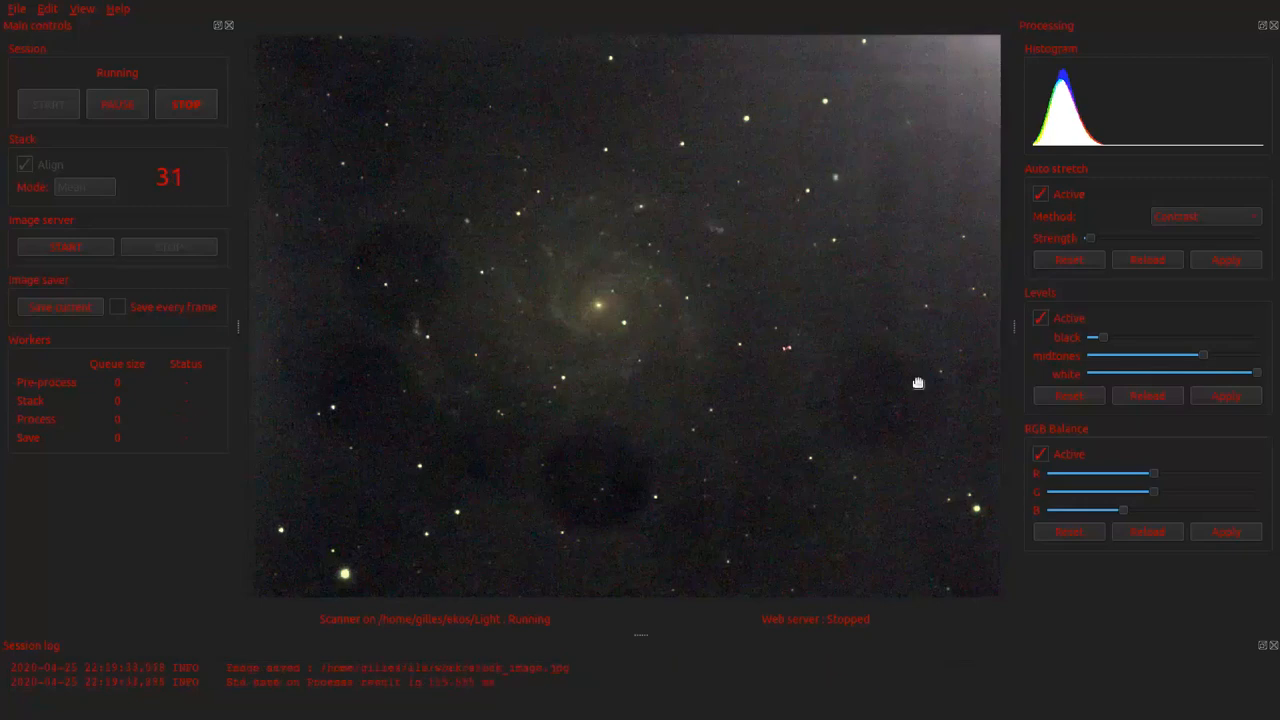
pyautogui.scroll(-1, 745, 341)
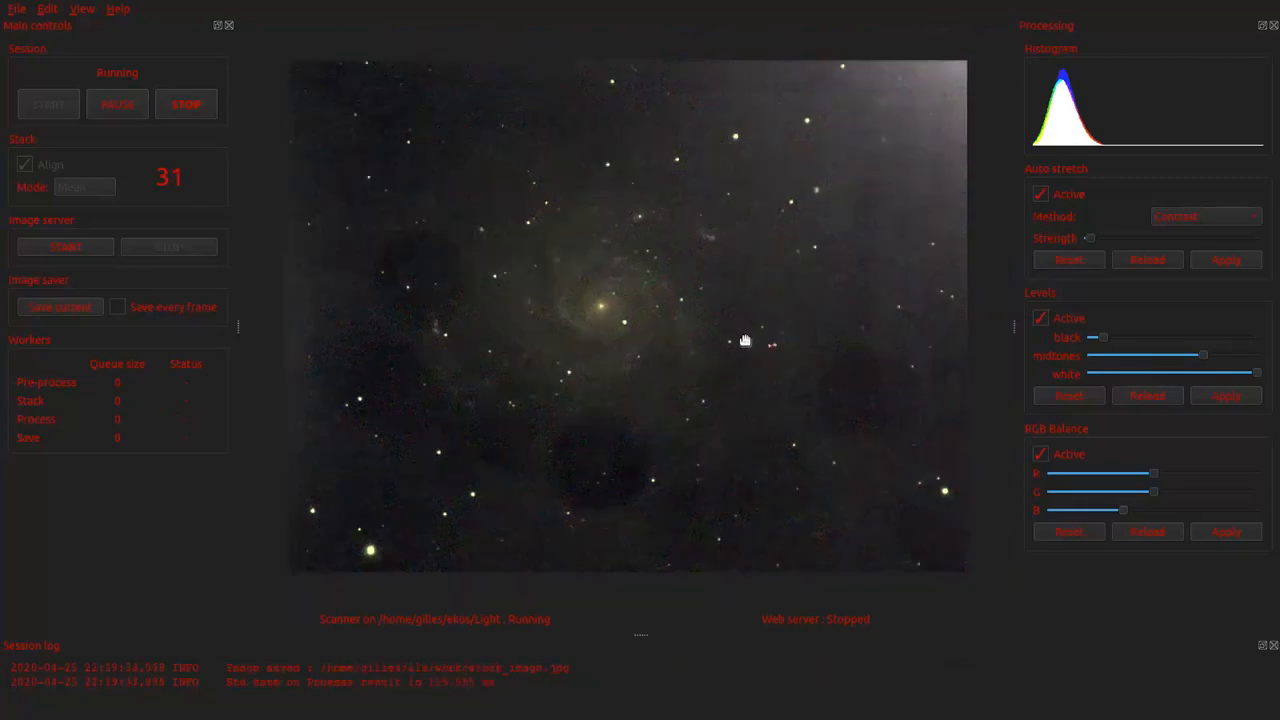
pyautogui.scroll(1, 745, 341)
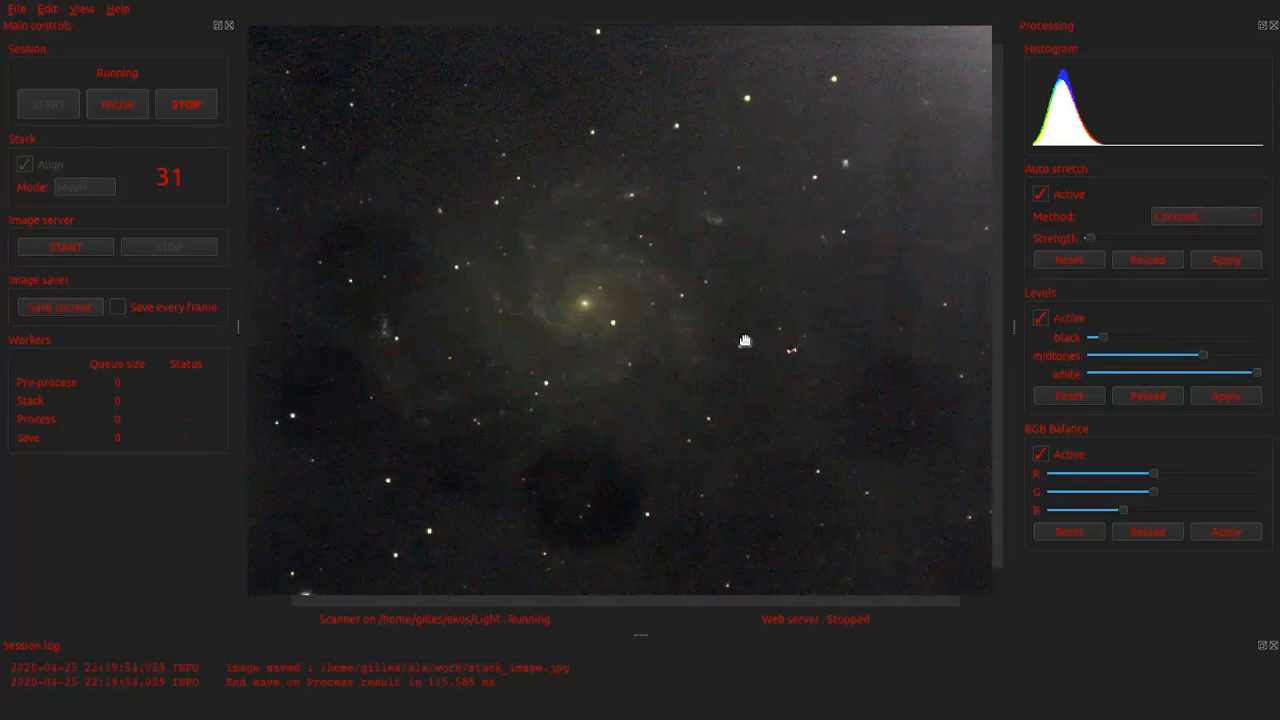
pyautogui.scroll(6, 745, 341)
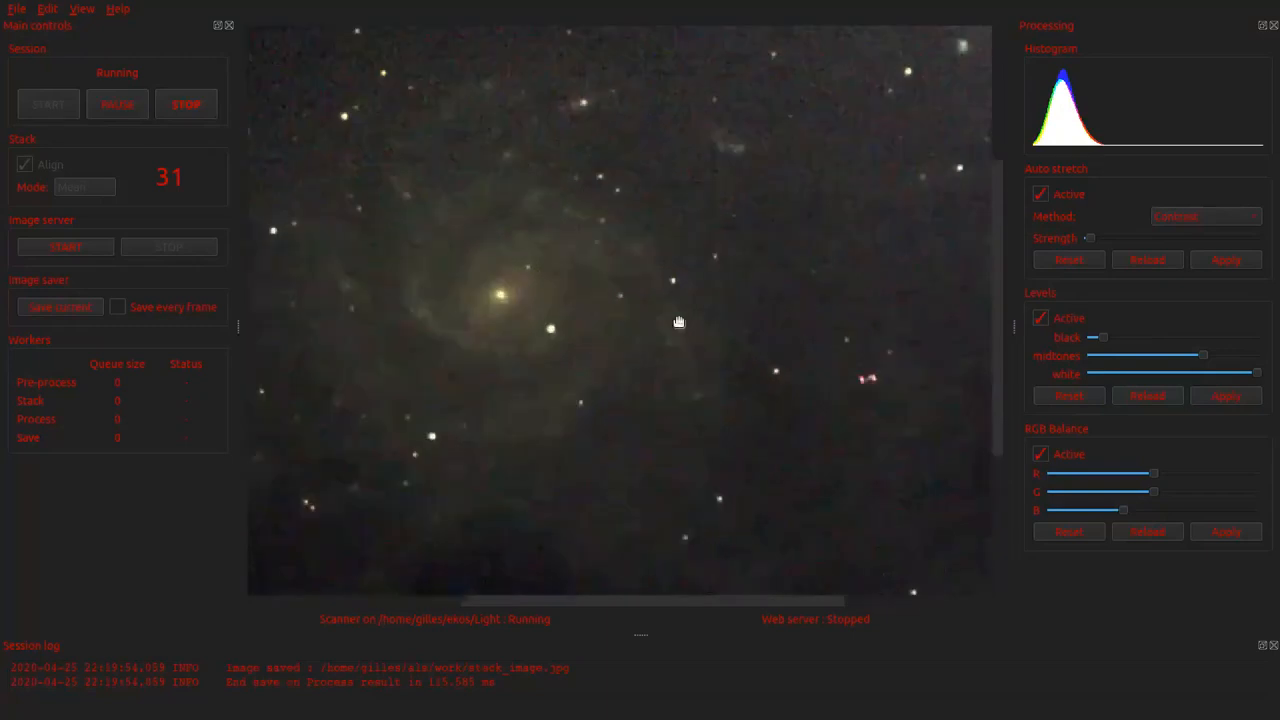
pyautogui.moveTo(575, 345); pyautogui.dragTo(711, 379)
pyautogui.scroll(2, 734, 406)
pyautogui.scroll(1, 711, 379)
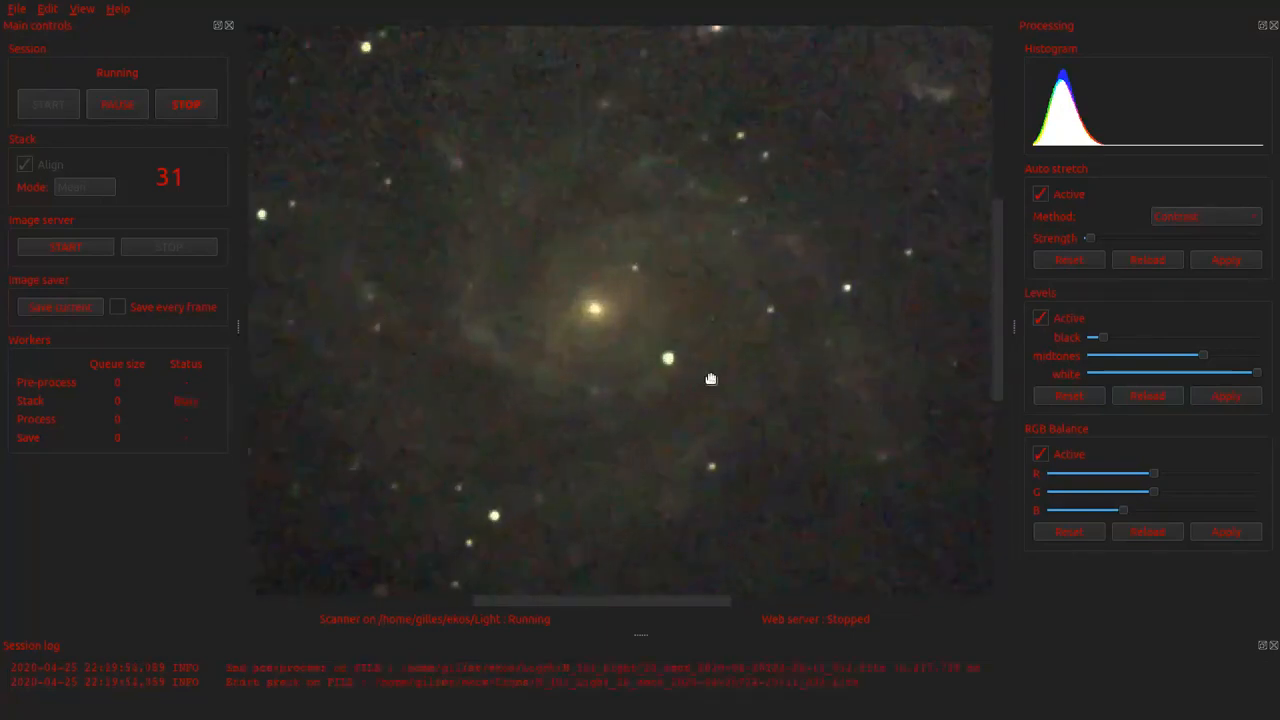
# Step: Fine-tune the black level to a slightly higher setting, applying the levels and checking the galaxy against the sky background
pyautogui.scroll(-1, 711, 379)
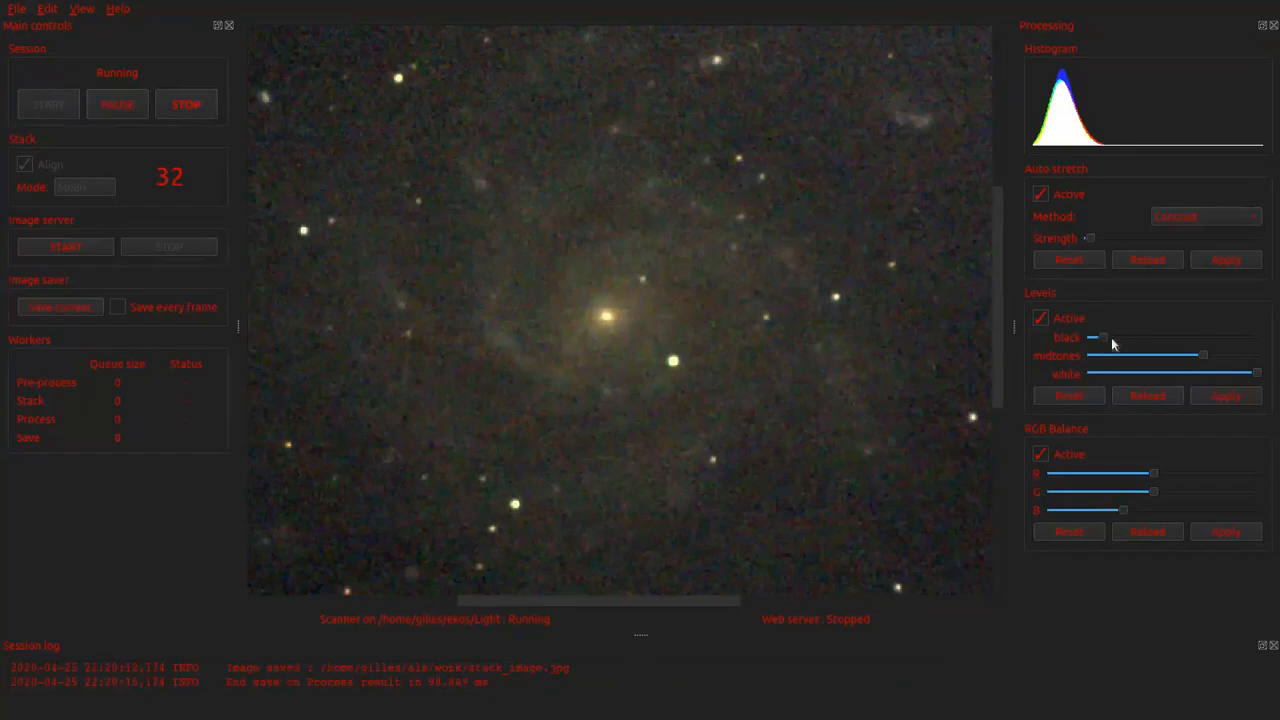
pyautogui.click(1228, 400)
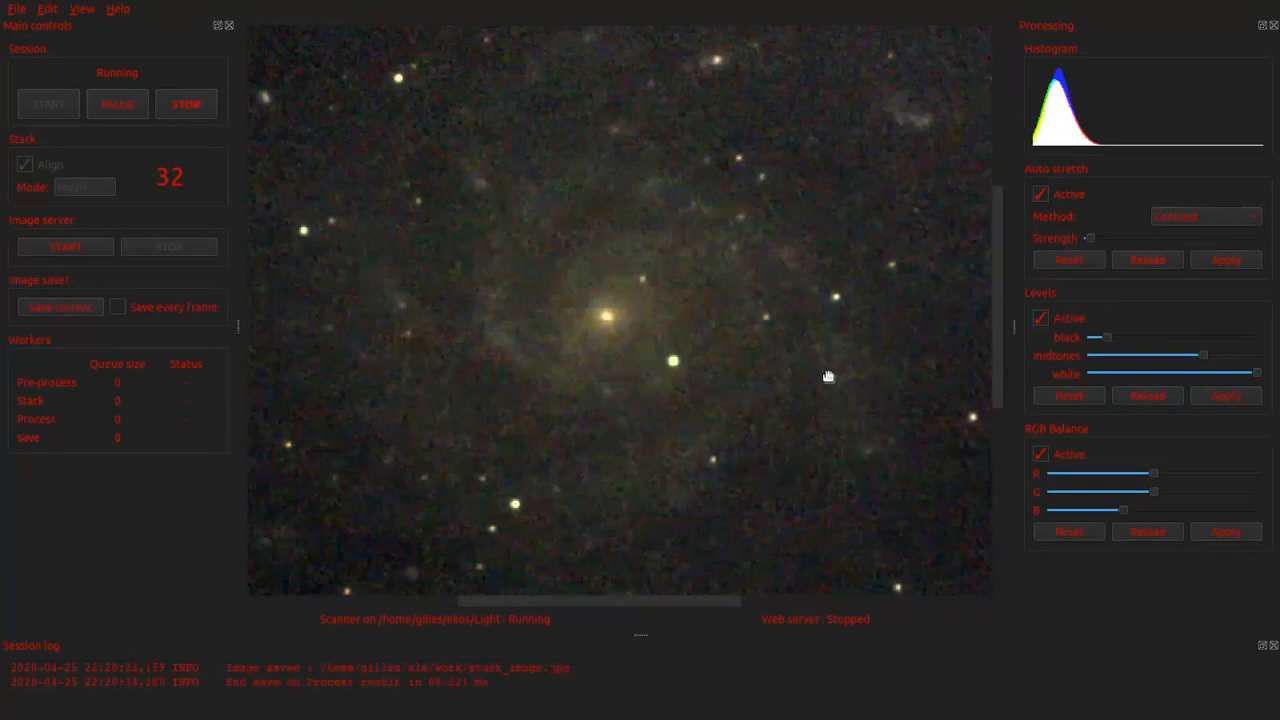
pyautogui.scroll(-2, 828, 377)
pyautogui.scroll(-1, 835, 380)
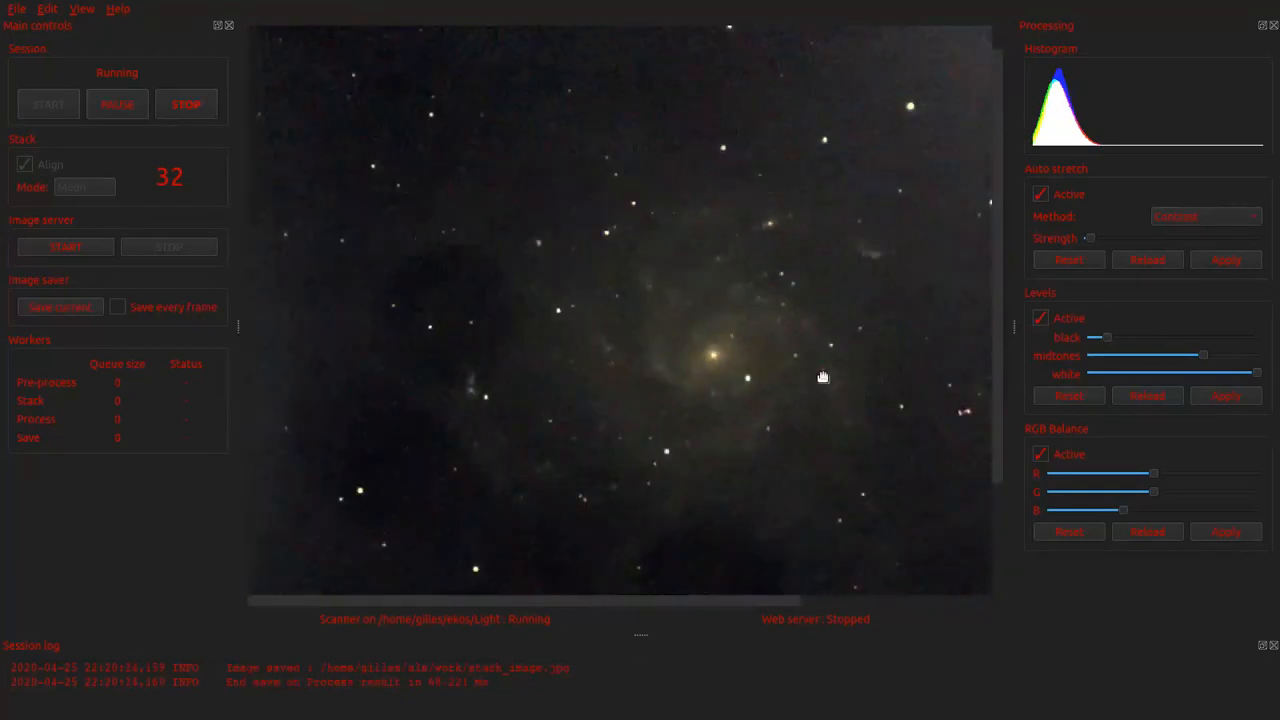
pyautogui.moveTo(823, 371); pyautogui.dragTo(771, 362)
pyautogui.scroll(1, 772, 361)
pyautogui.scroll(1, 773, 361)
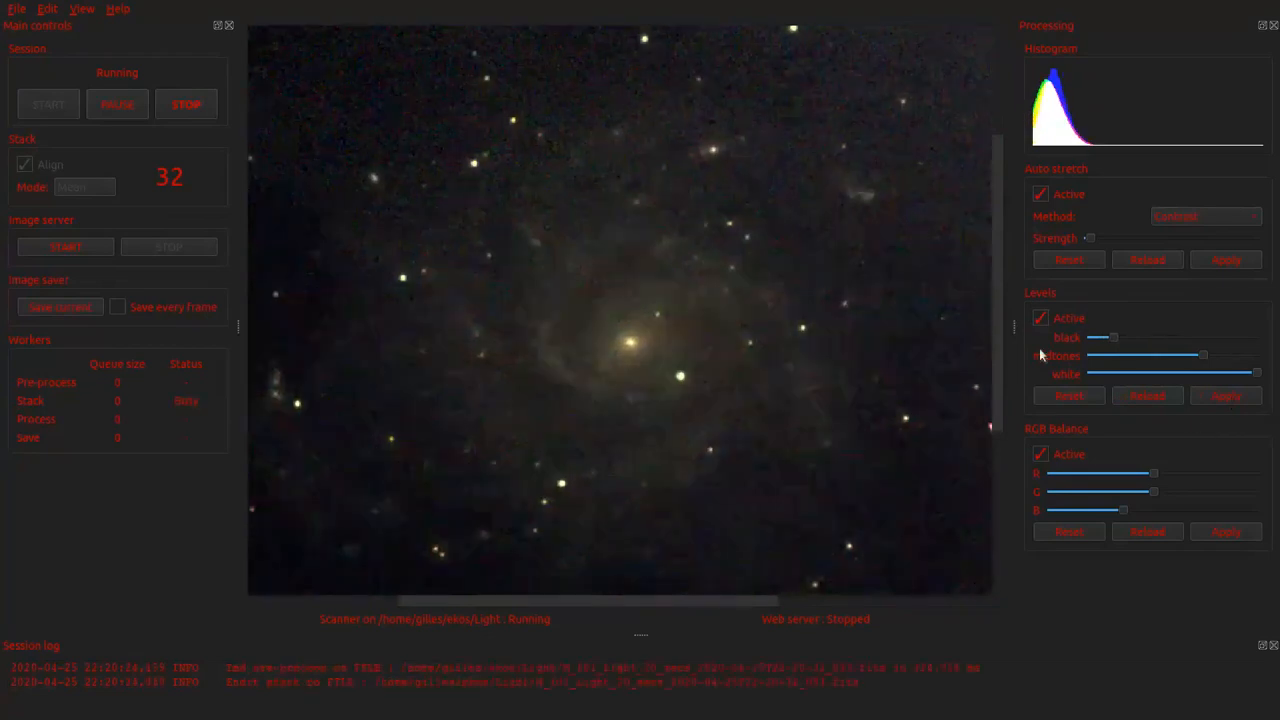
pyautogui.scroll(-1, 710, 464)
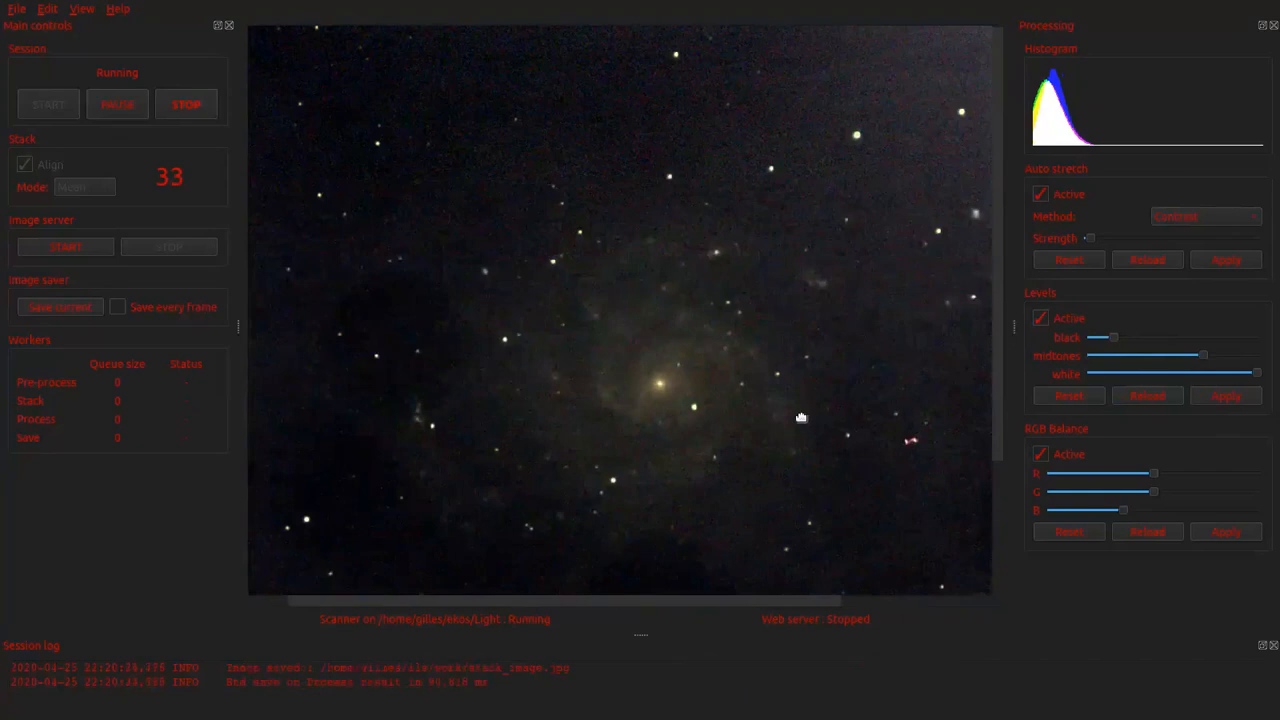
pyautogui.moveTo(801, 420); pyautogui.dragTo(760, 360)
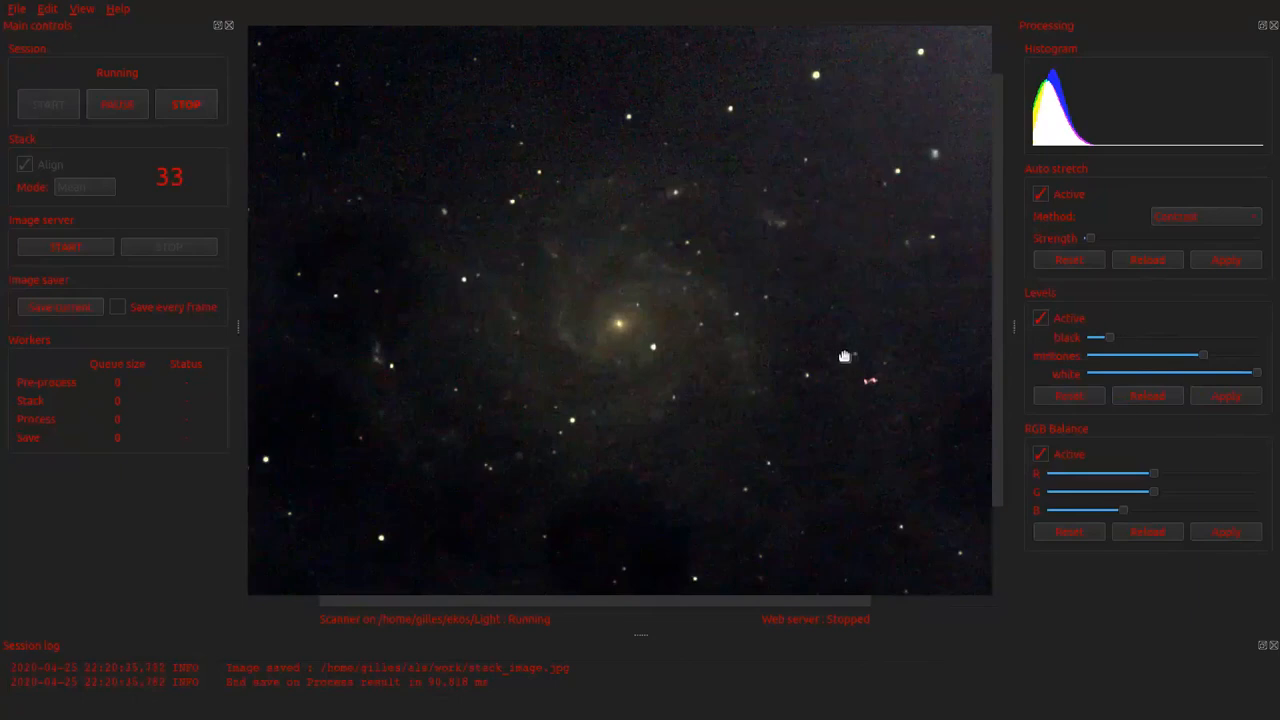
# Step: Check the whole M 101 stack and stop the live stacking session
pyautogui.scroll(-2, 844, 356)
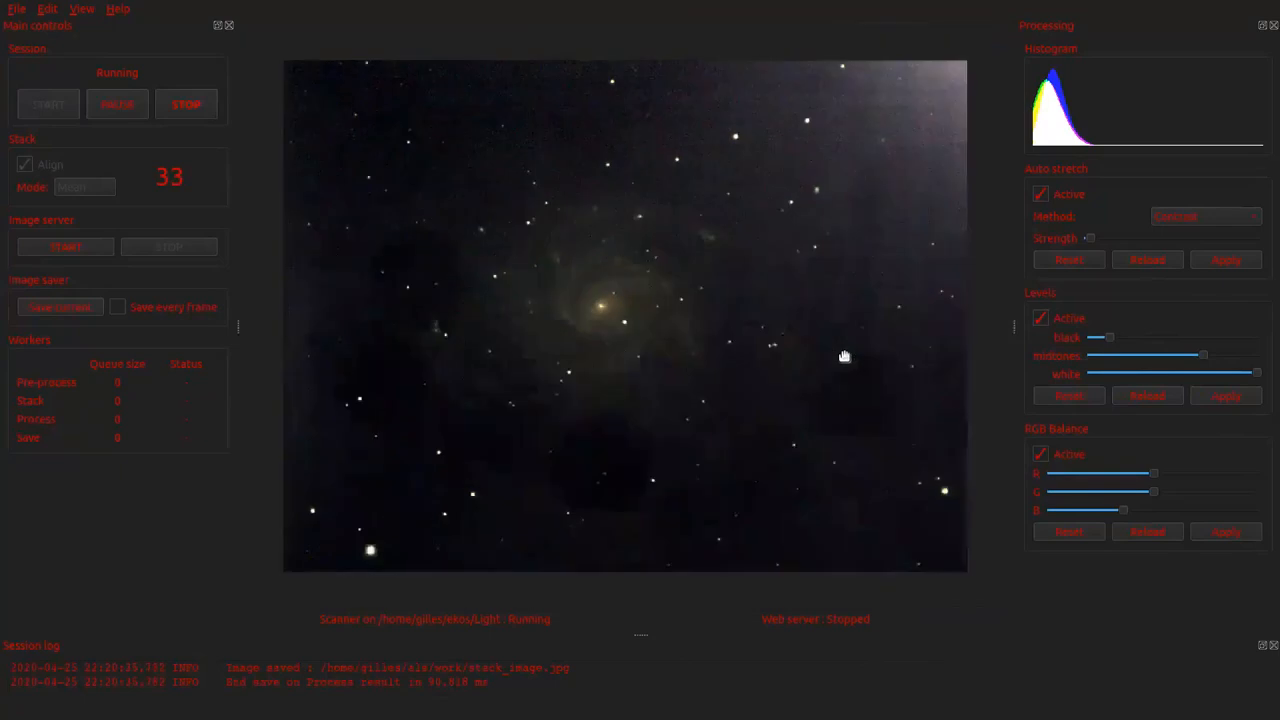
pyautogui.scroll(1, 844, 356)
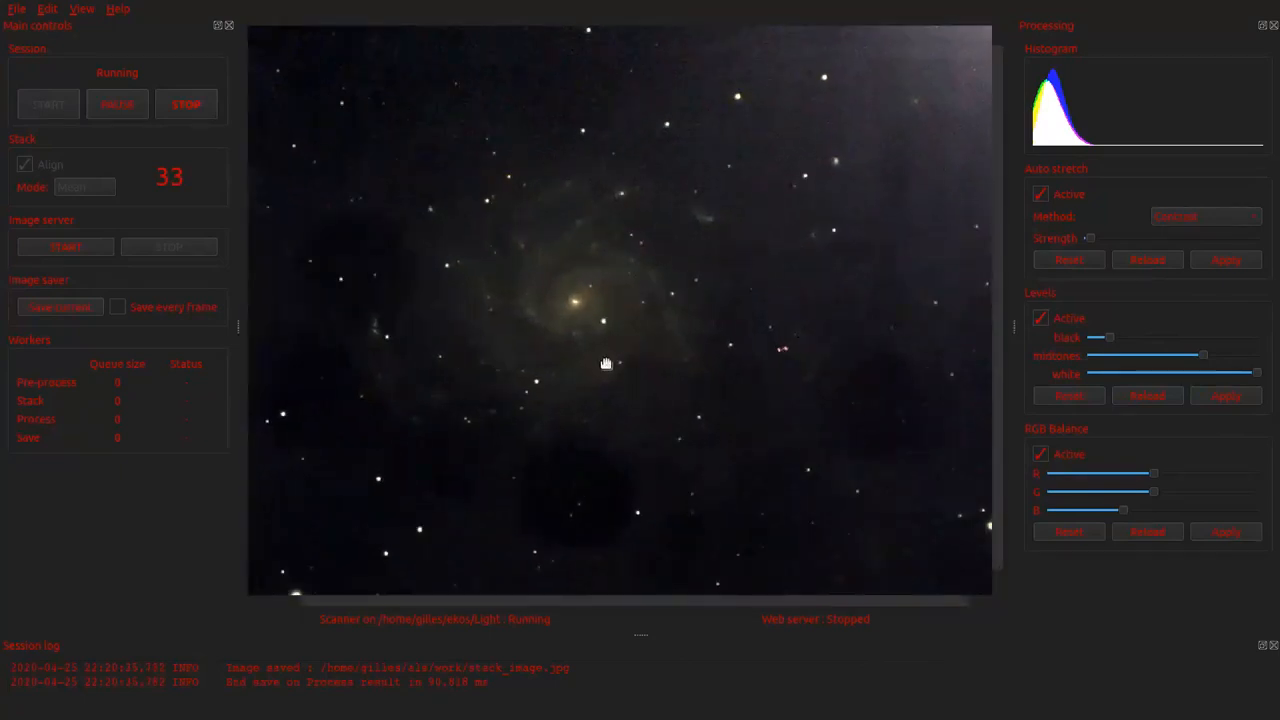
pyautogui.click(195, 106)
pyautogui.click(799, 362)
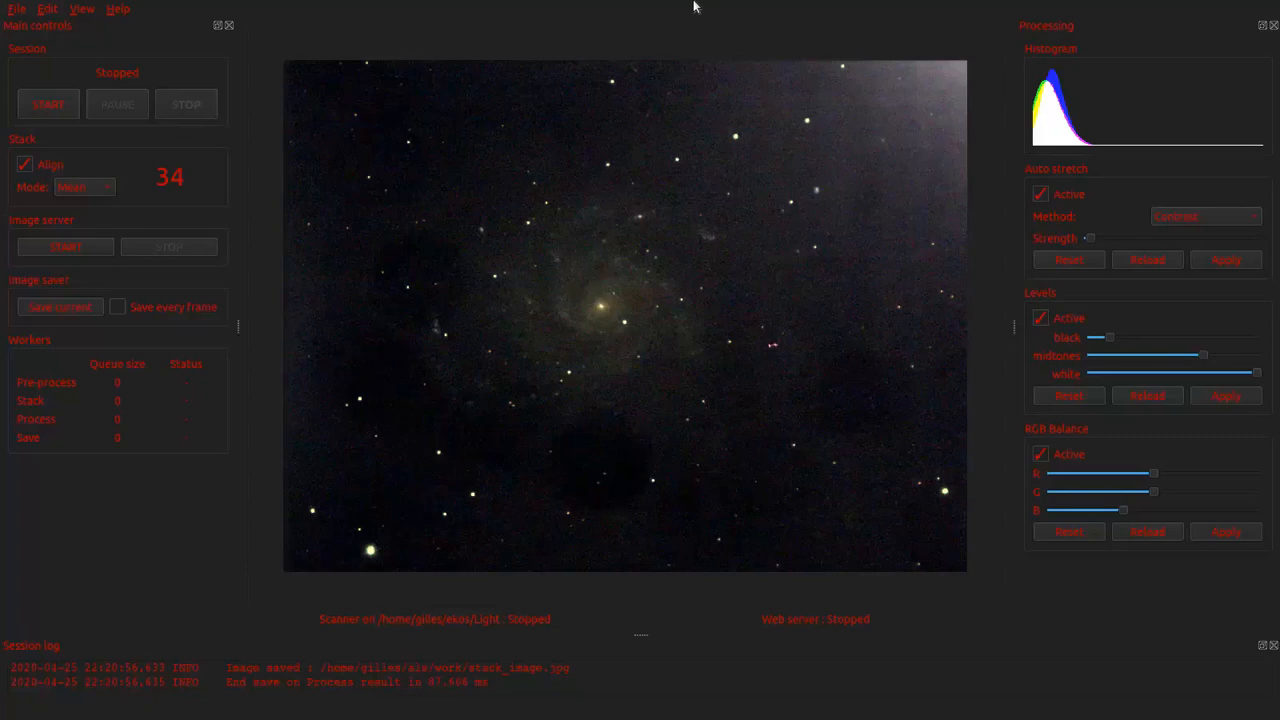
# Step: Leave full-screen mode and glance at the Astro Live Stacker slides in the browser before returning to the stack
pyautogui.press('F11')
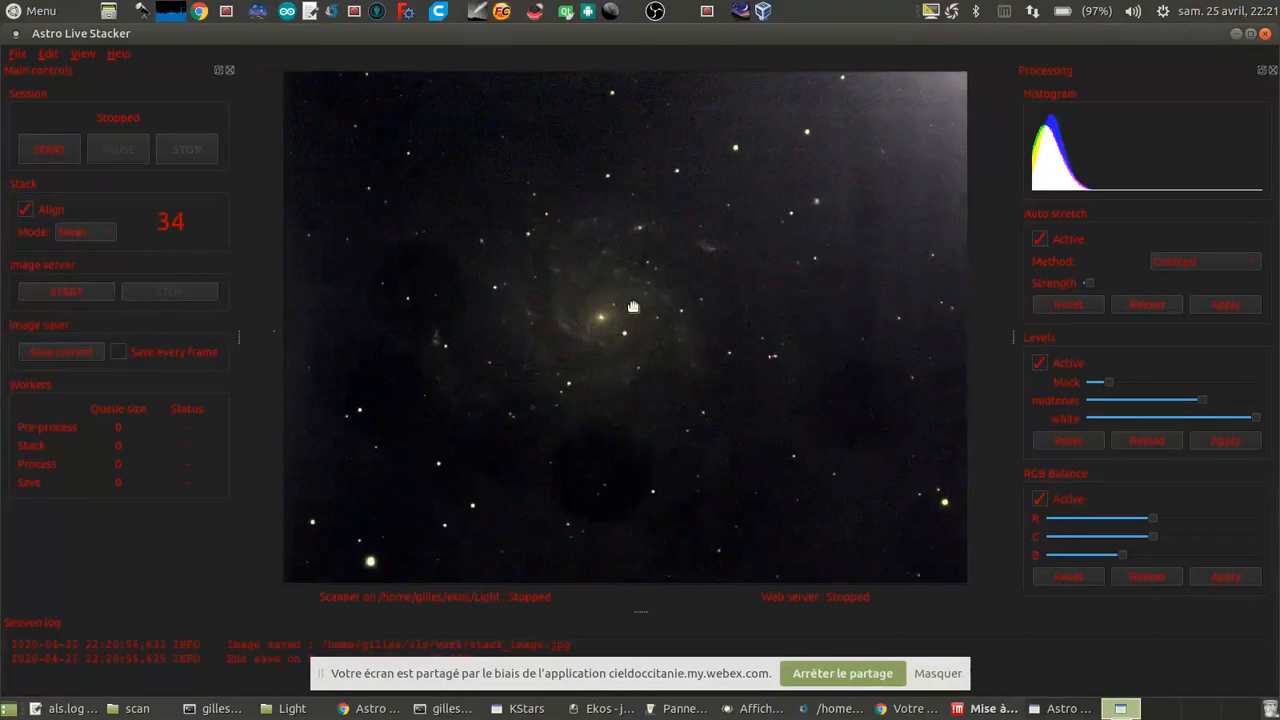
pyautogui.click(372, 709)
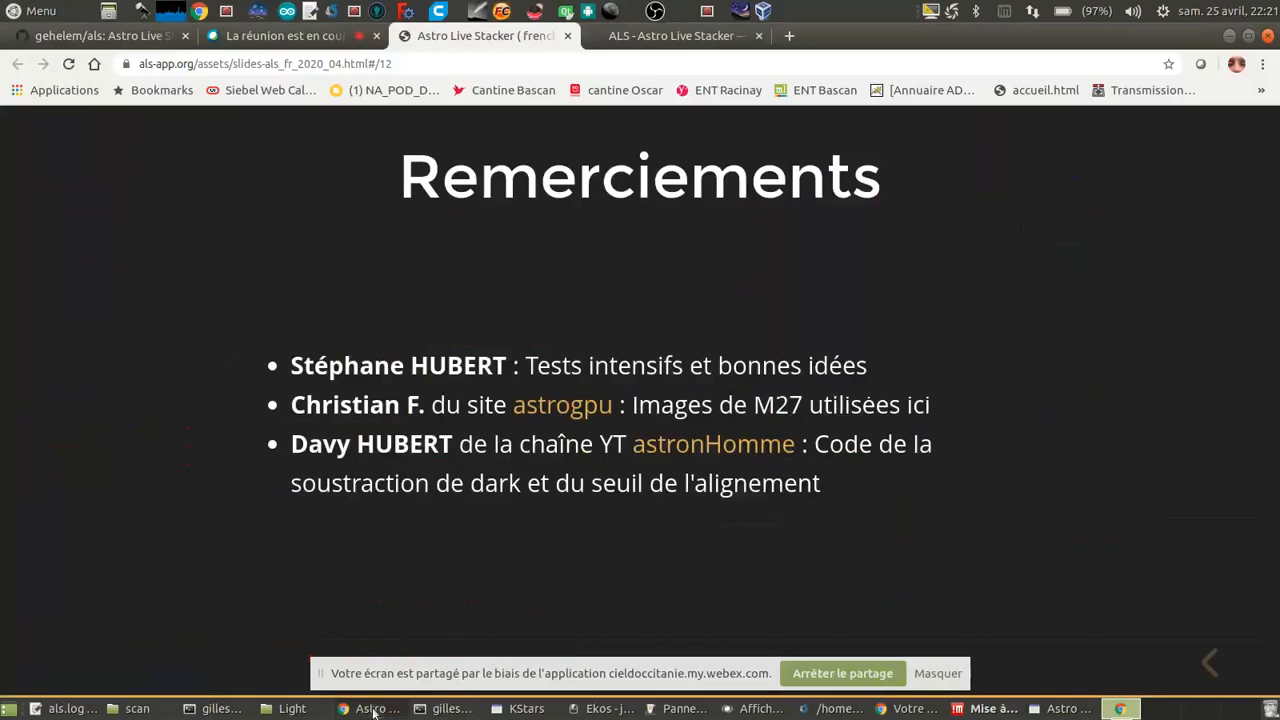
pyautogui.click(368, 710)
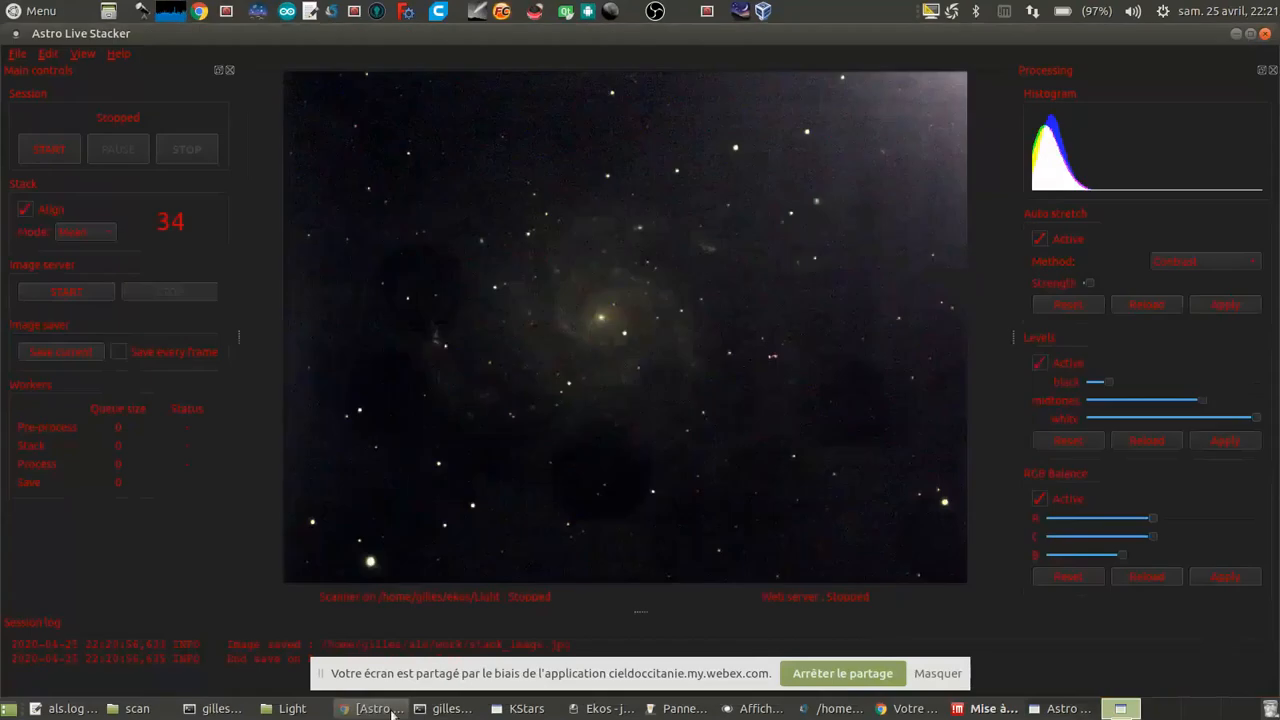
# Step: Switch to KStars and survey the sky map around M 101, Edasich and Draco for another imaging target
pyautogui.click(516, 709)
pyautogui.scroll(-4, 560, 320)
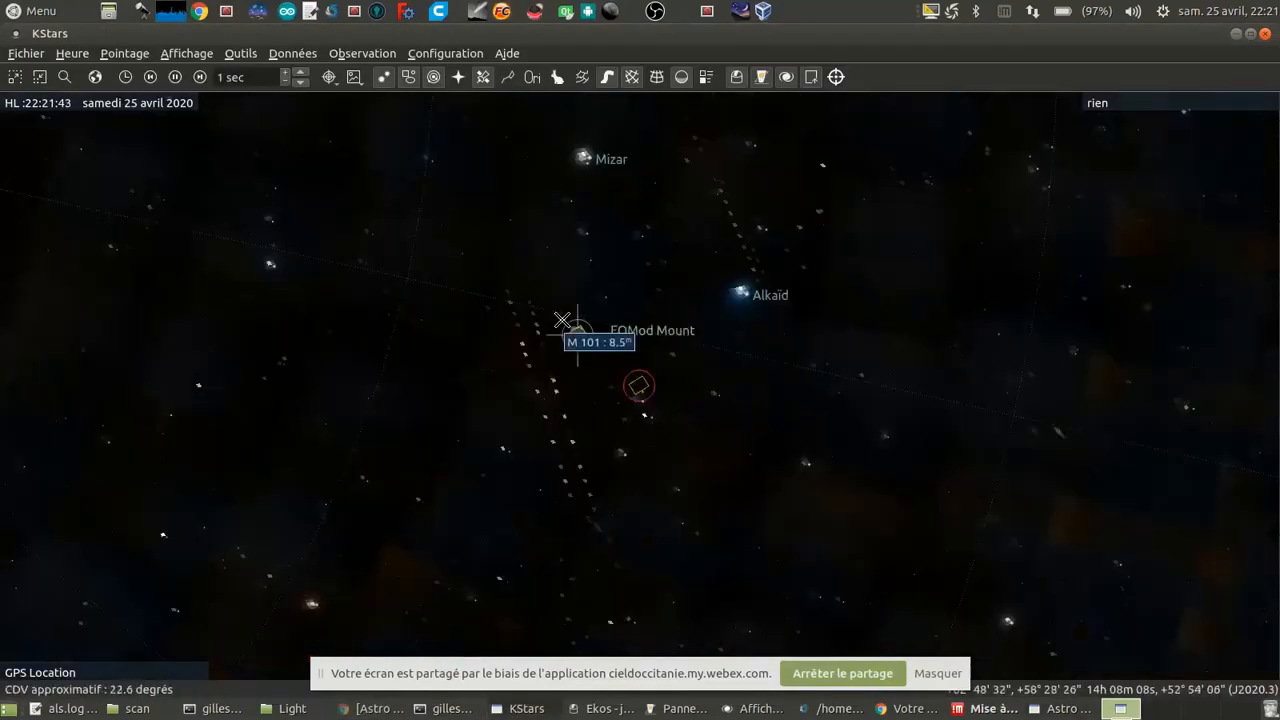
pyautogui.scroll(-3, 562, 320)
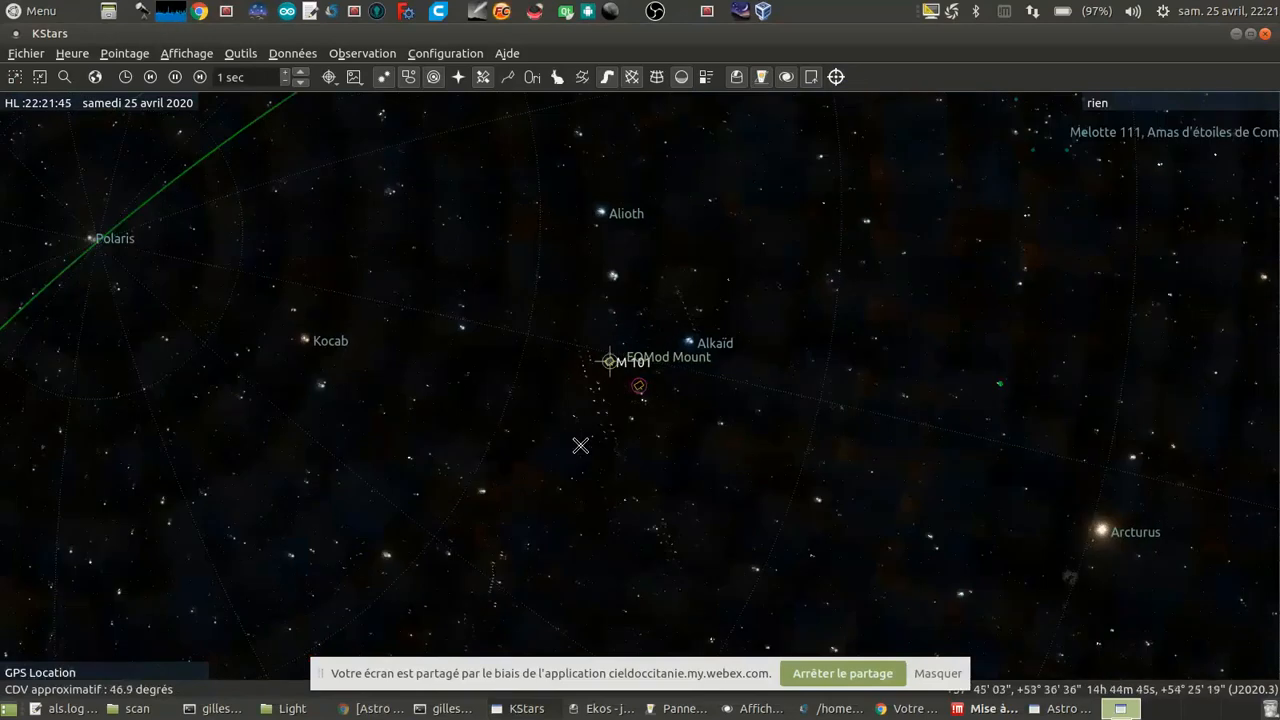
pyautogui.moveTo(580, 470); pyautogui.dragTo(541, 372)
pyautogui.scroll(7, 557, 383)
pyautogui.moveTo(243, 386); pyautogui.dragTo(631, 391)
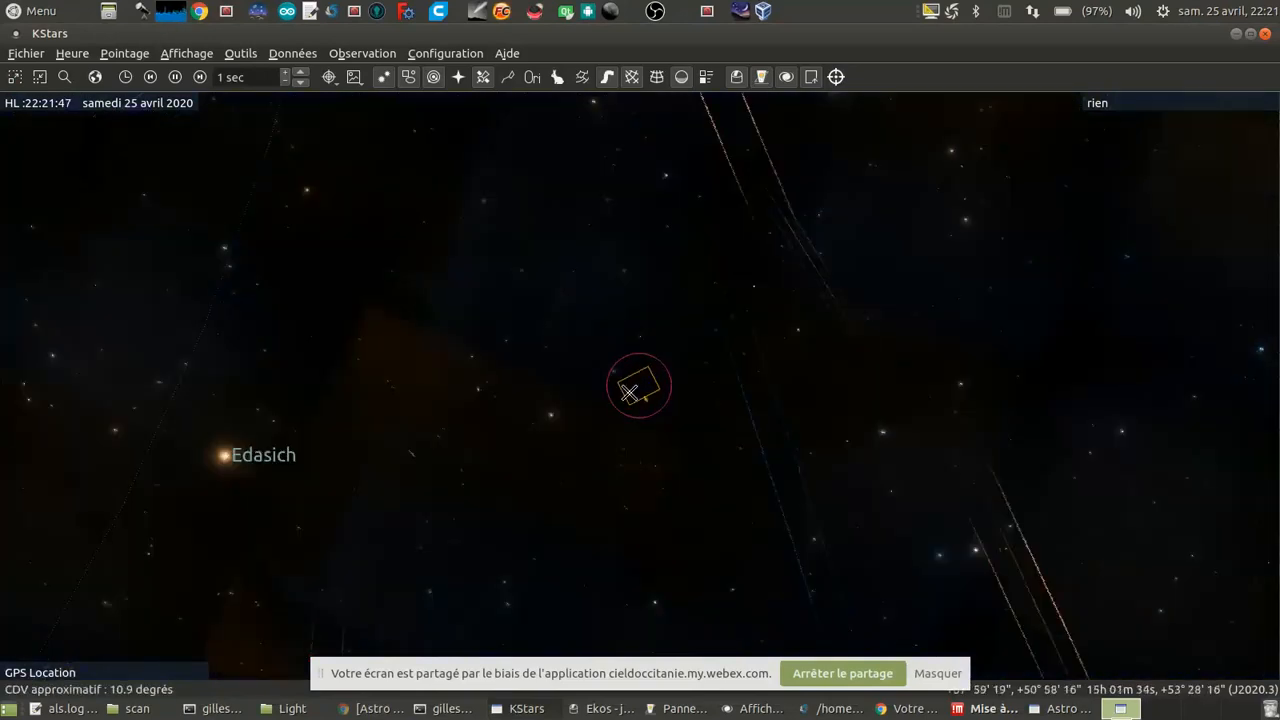
pyautogui.moveTo(568, 312); pyautogui.dragTo(631, 348)
pyautogui.scroll(-4, 580, 337)
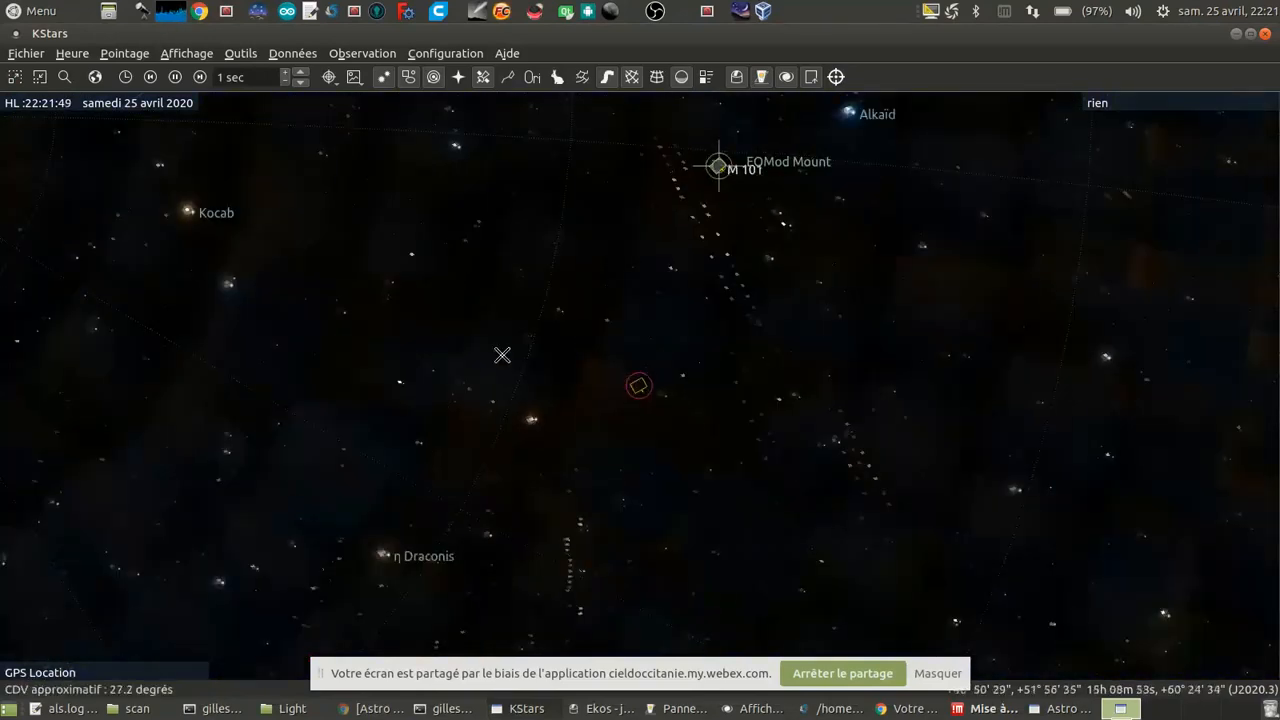
pyautogui.moveTo(503, 354); pyautogui.dragTo(609, 341)
pyautogui.scroll(5, 609, 341)
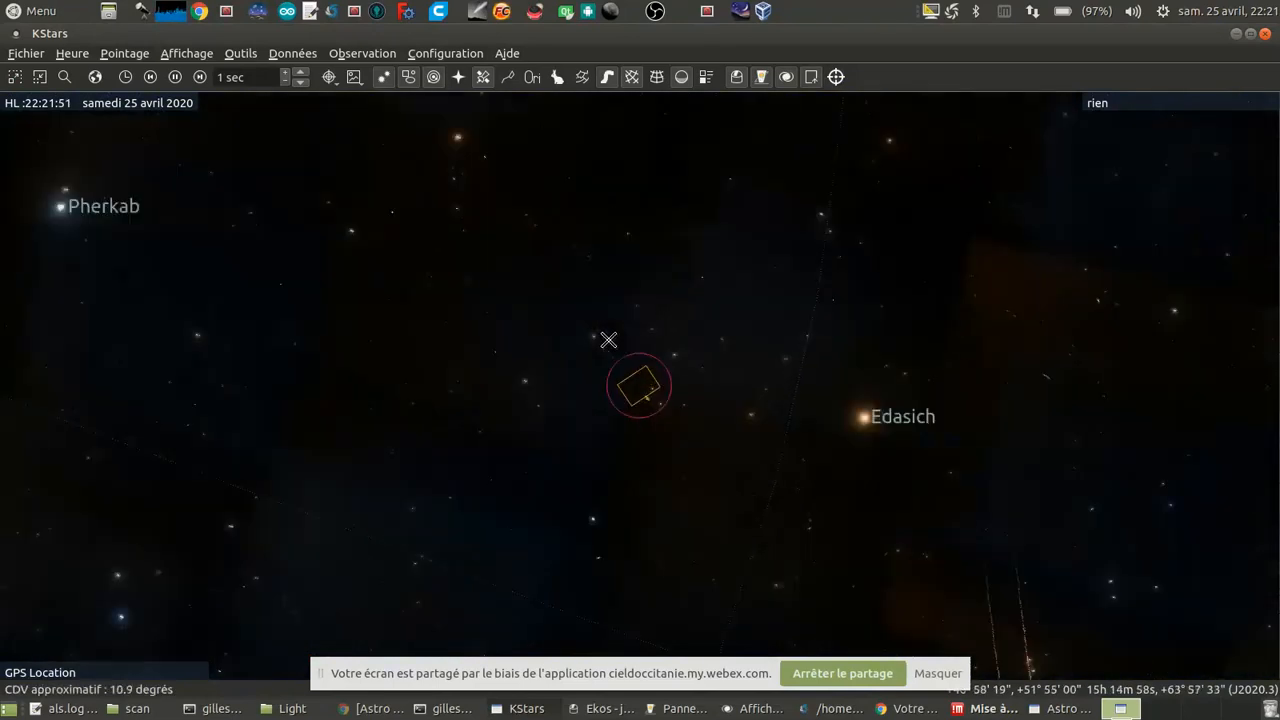
# Step: Find the Whirlpool Galaxy (M 51) near Alkaïd on the sky map and bring it into close view
pyautogui.scroll(-6, 609, 341)
pyautogui.moveTo(886, 286); pyautogui.dragTo(708, 396)
pyautogui.scroll(4, 888, 264)
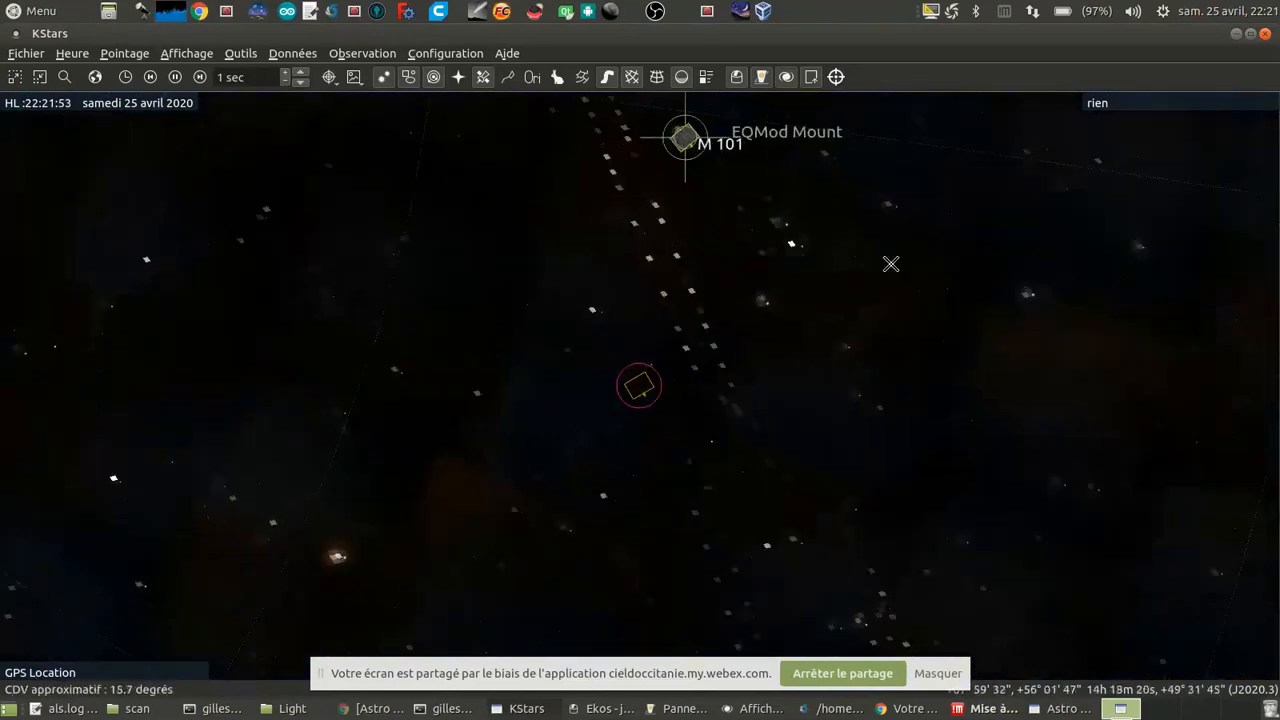
pyautogui.moveTo(858, 319); pyautogui.dragTo(591, 512)
pyautogui.moveTo(851, 278); pyautogui.dragTo(721, 402)
pyautogui.scroll(2, 769, 372)
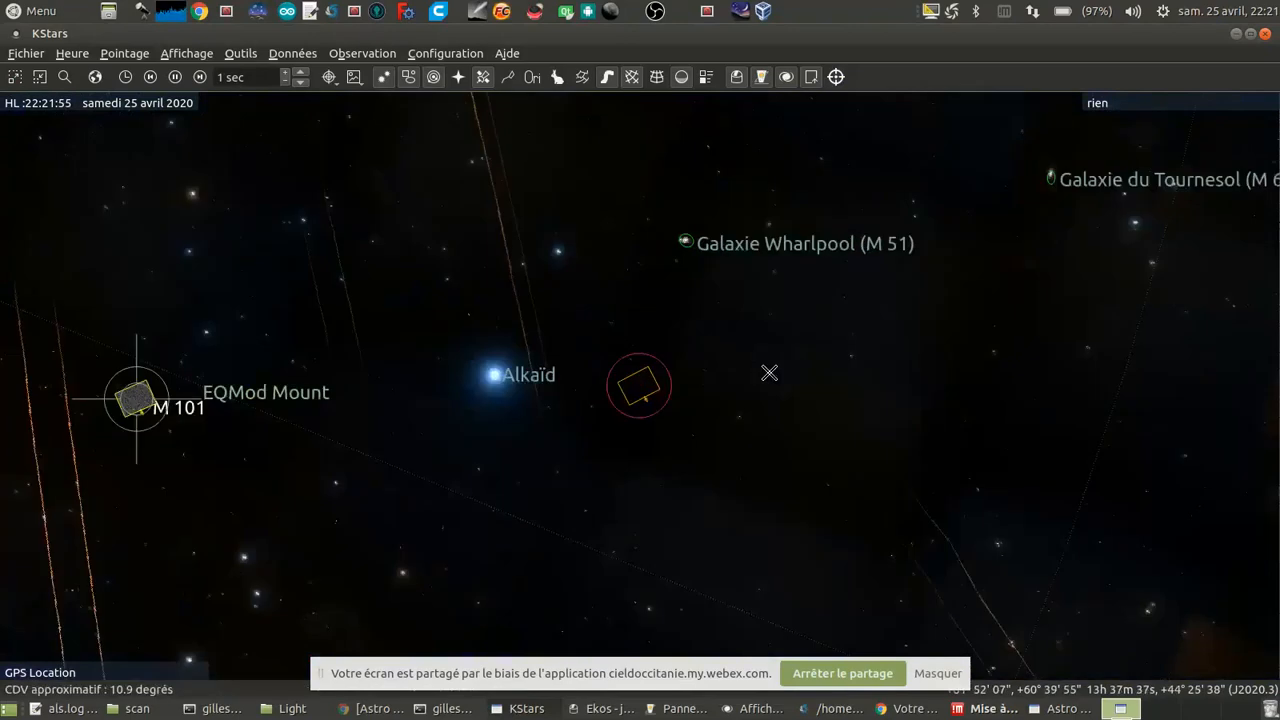
pyautogui.moveTo(755, 319); pyautogui.dragTo(752, 322)
pyautogui.scroll(4, 709, 423)
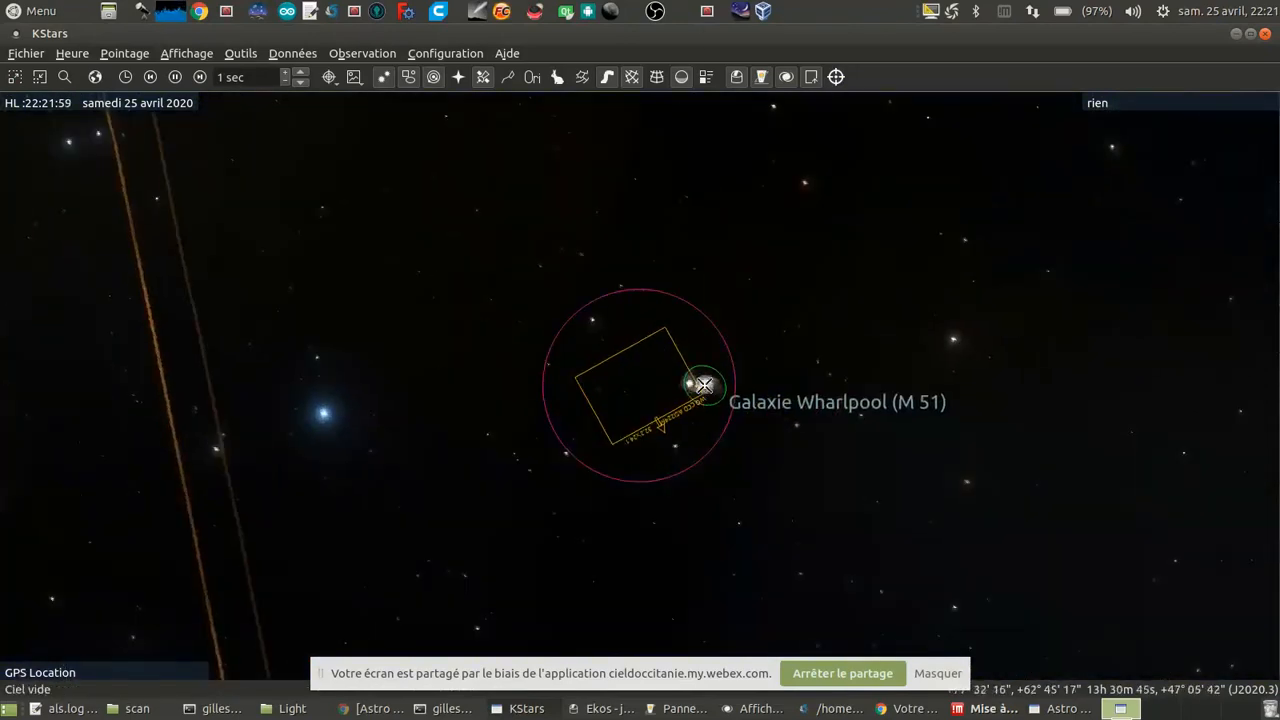
pyautogui.rightClick(702, 386)
pyautogui.click(663, 623)
# Step: Switch to Ekos, abort and remove the M_101 capture job, and set the file prefix to M51
pyautogui.click(600, 708)
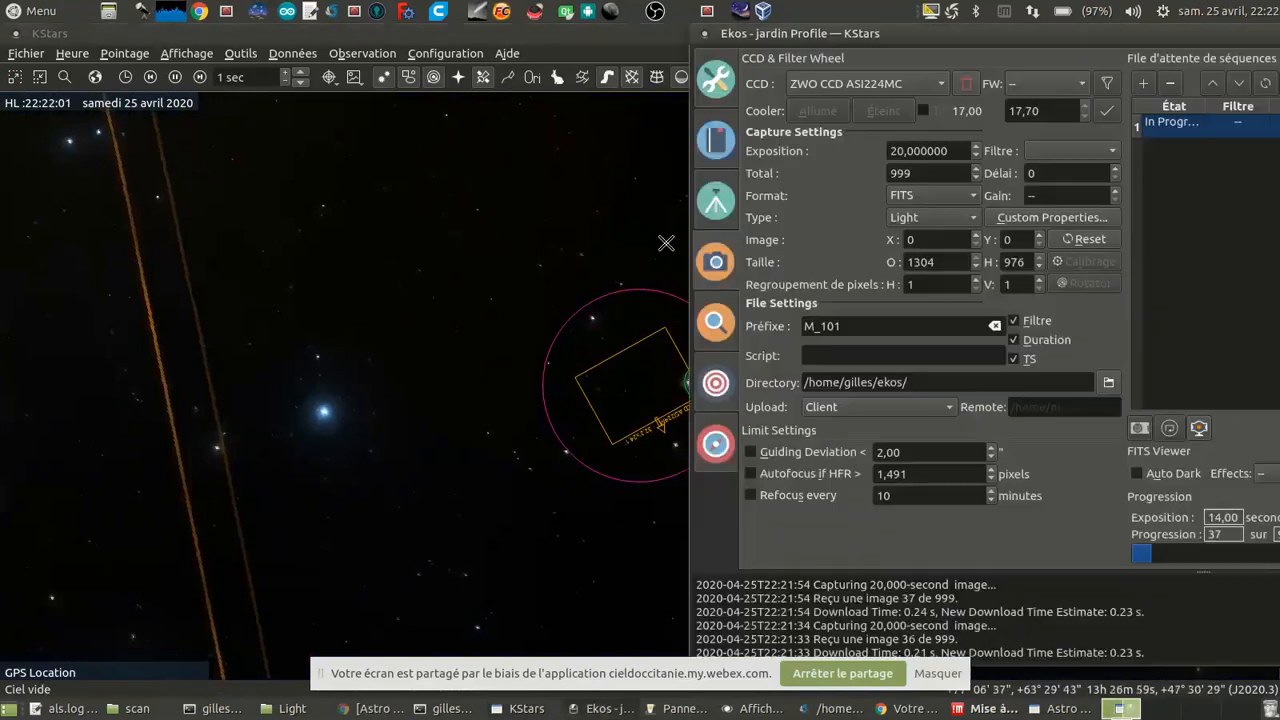
pyautogui.moveTo(998, 30); pyautogui.dragTo(496, 30)
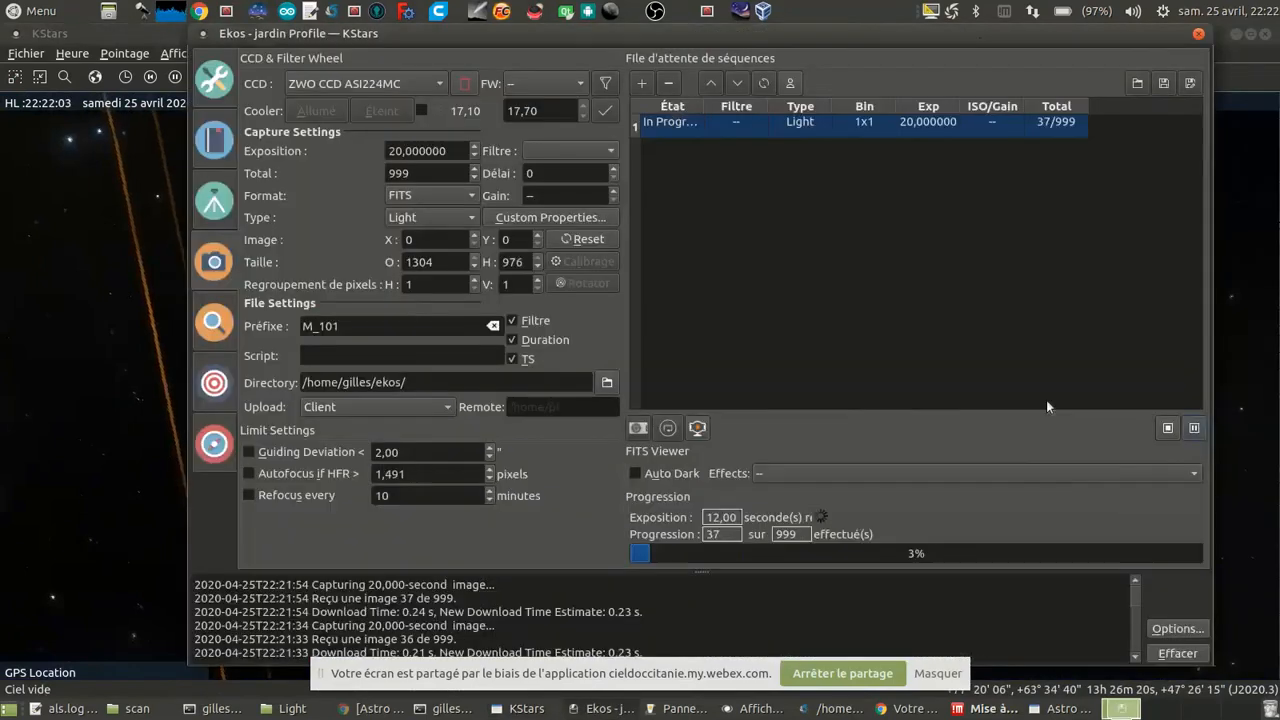
pyautogui.click(1167, 427)
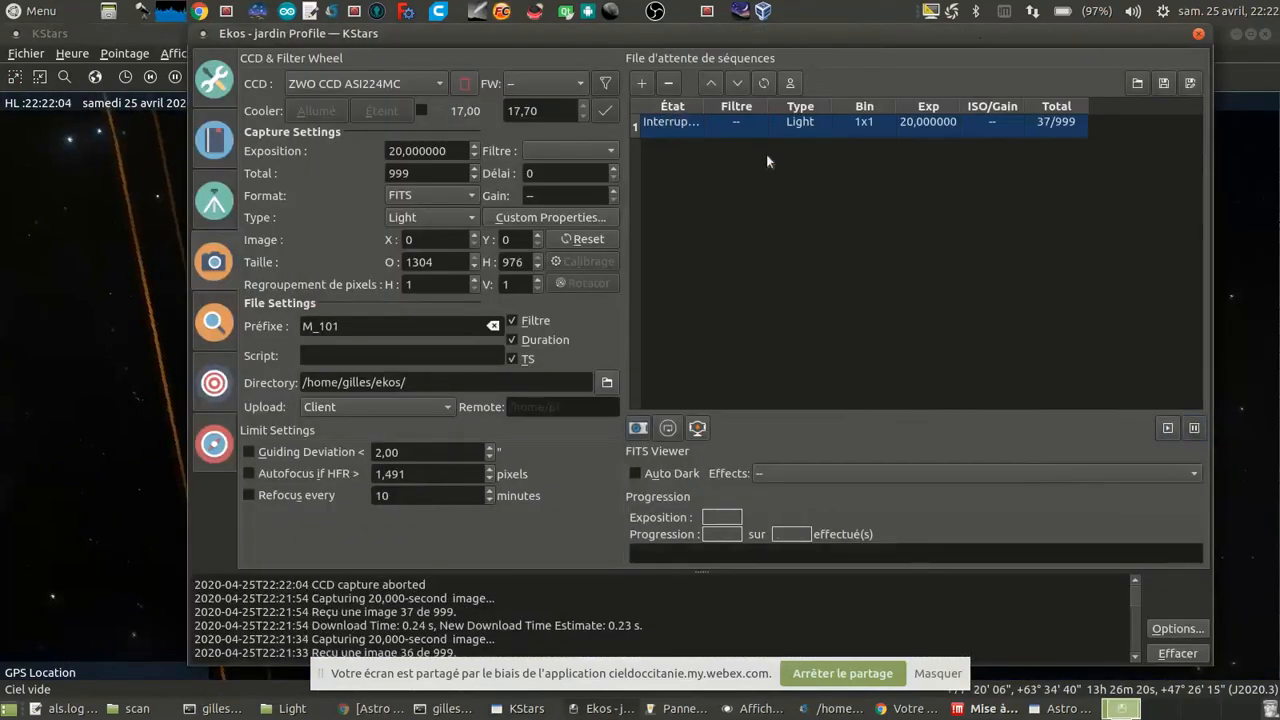
pyautogui.click(668, 83)
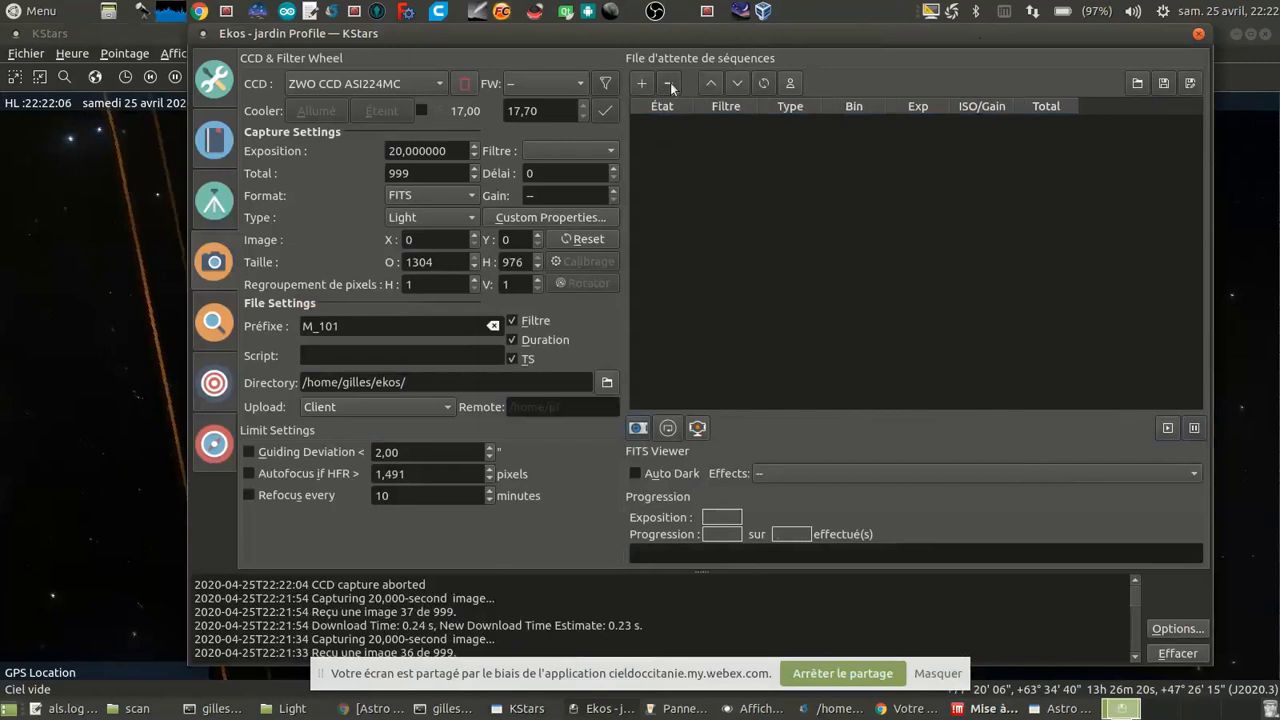
pyautogui.doubleClick(364, 326)
pyautogui.write('M51')
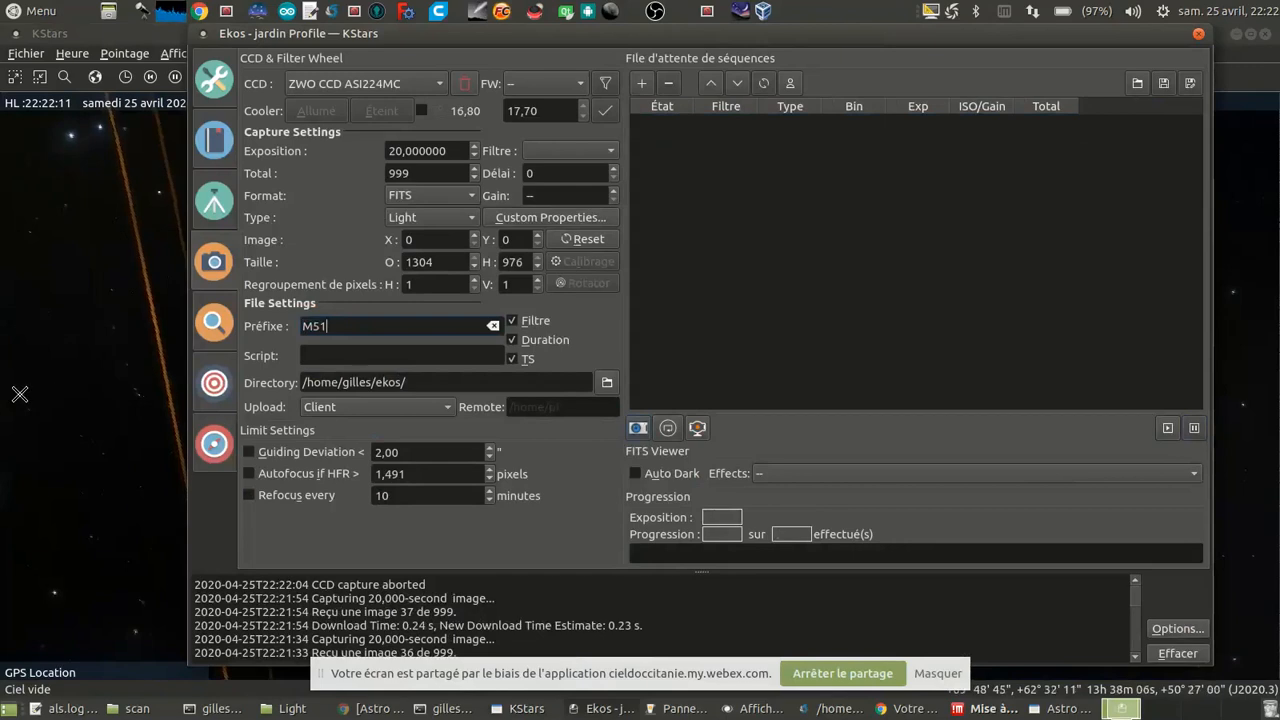
# Step: Return to the KStars sky map and slew the EQMod Mount to the Whirlpool Galaxy (M 51)
pyautogui.click(55, 390)
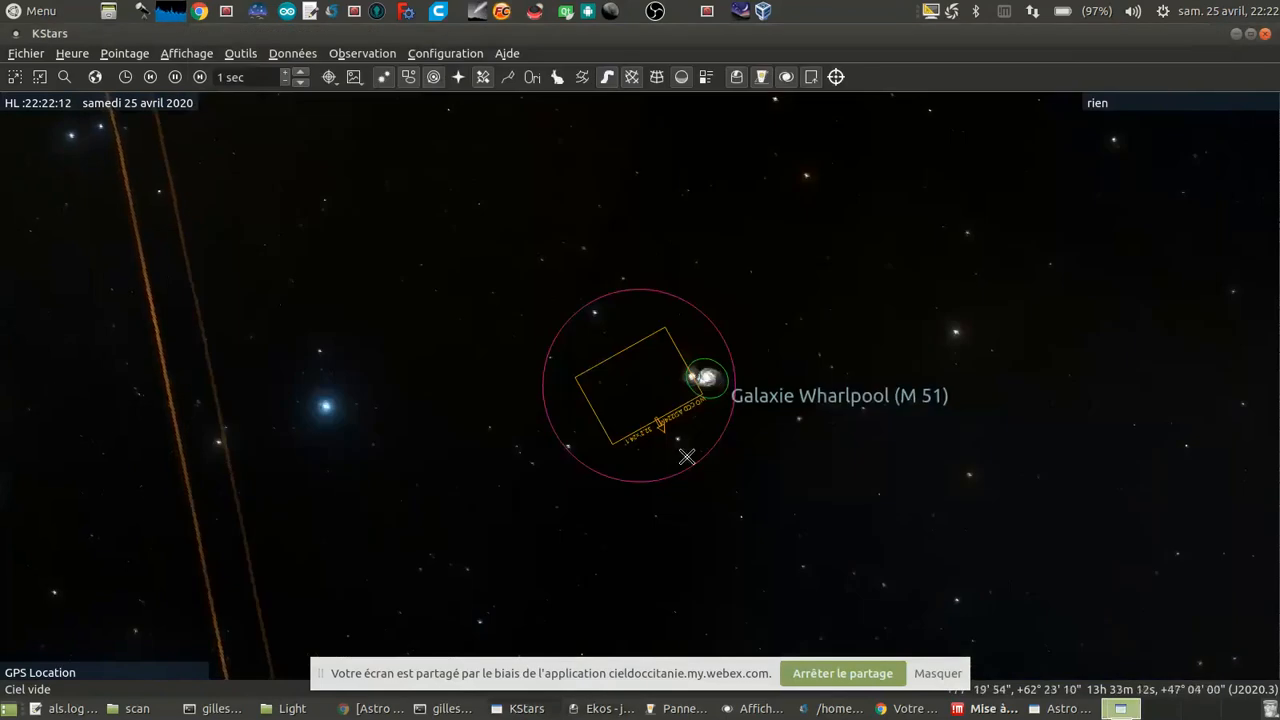
pyautogui.rightClick(706, 378)
pyautogui.moveTo(1000, 308)
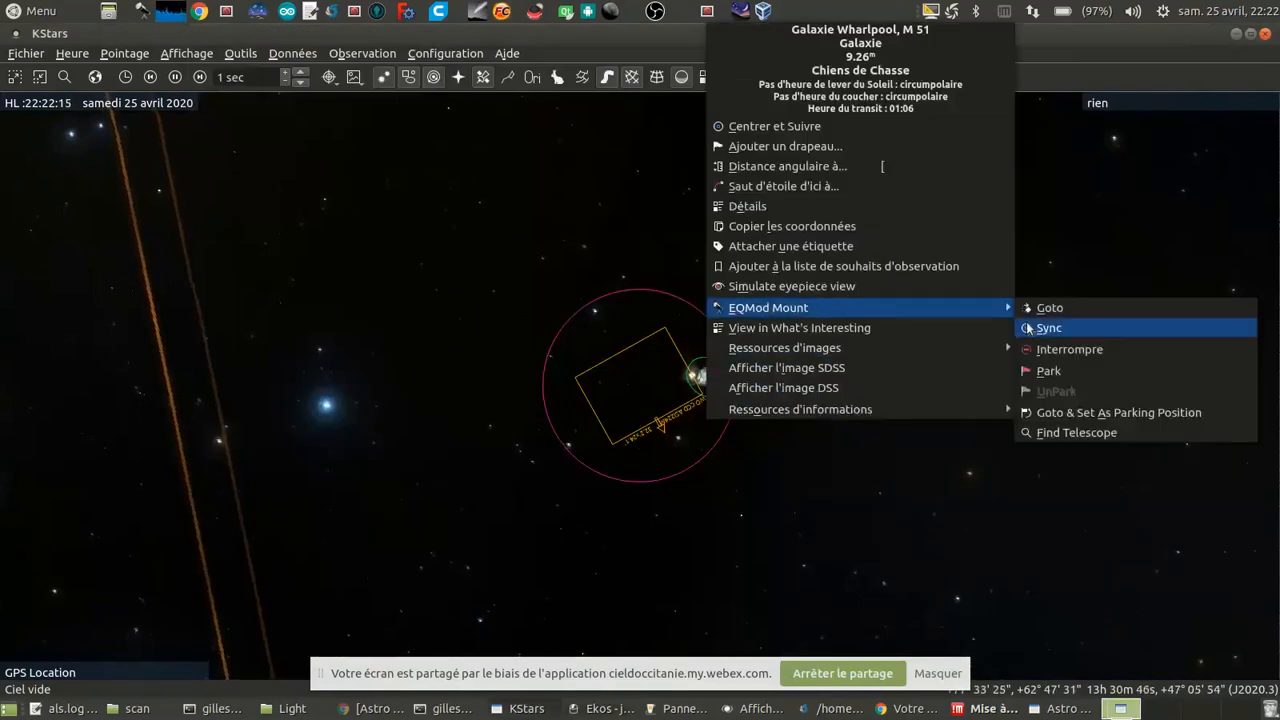
pyautogui.click(1062, 309)
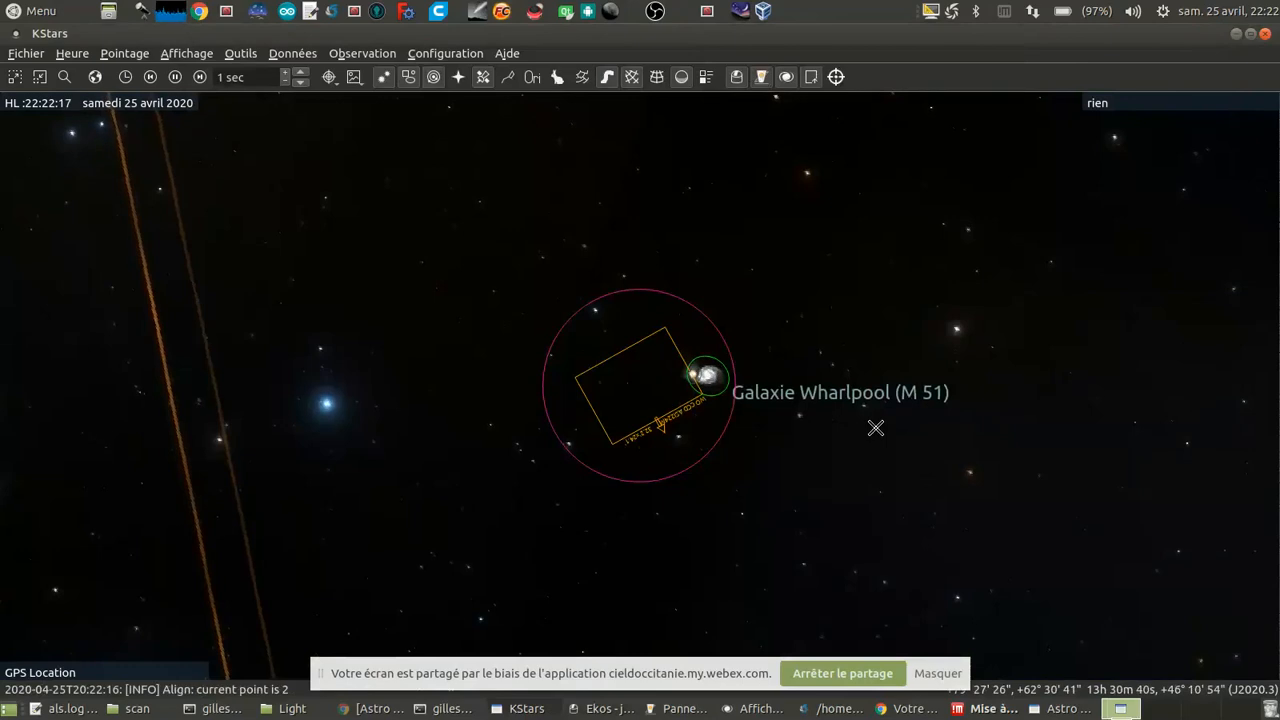
pyautogui.scroll(-5, 876, 428)
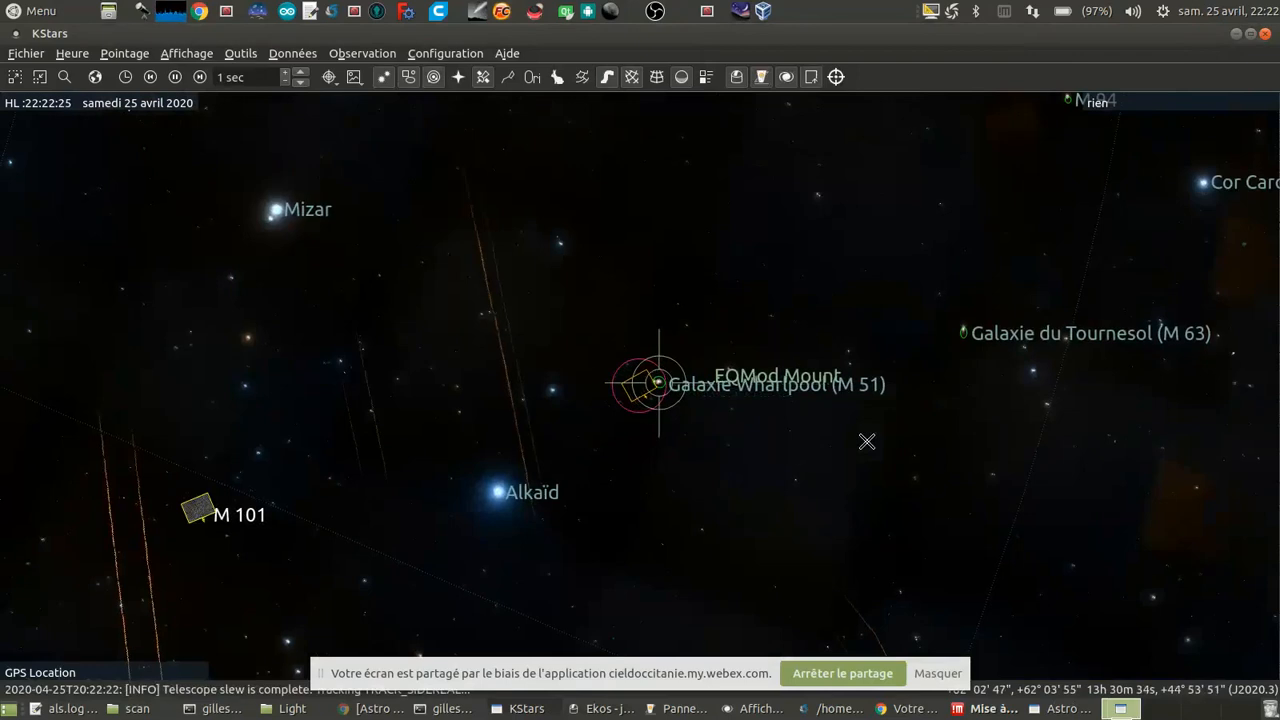
# Step: In the Ekos alignment module, capture and plate-solve a 3 s frame with Slew to Target to centre M 51
pyautogui.click(591, 712)
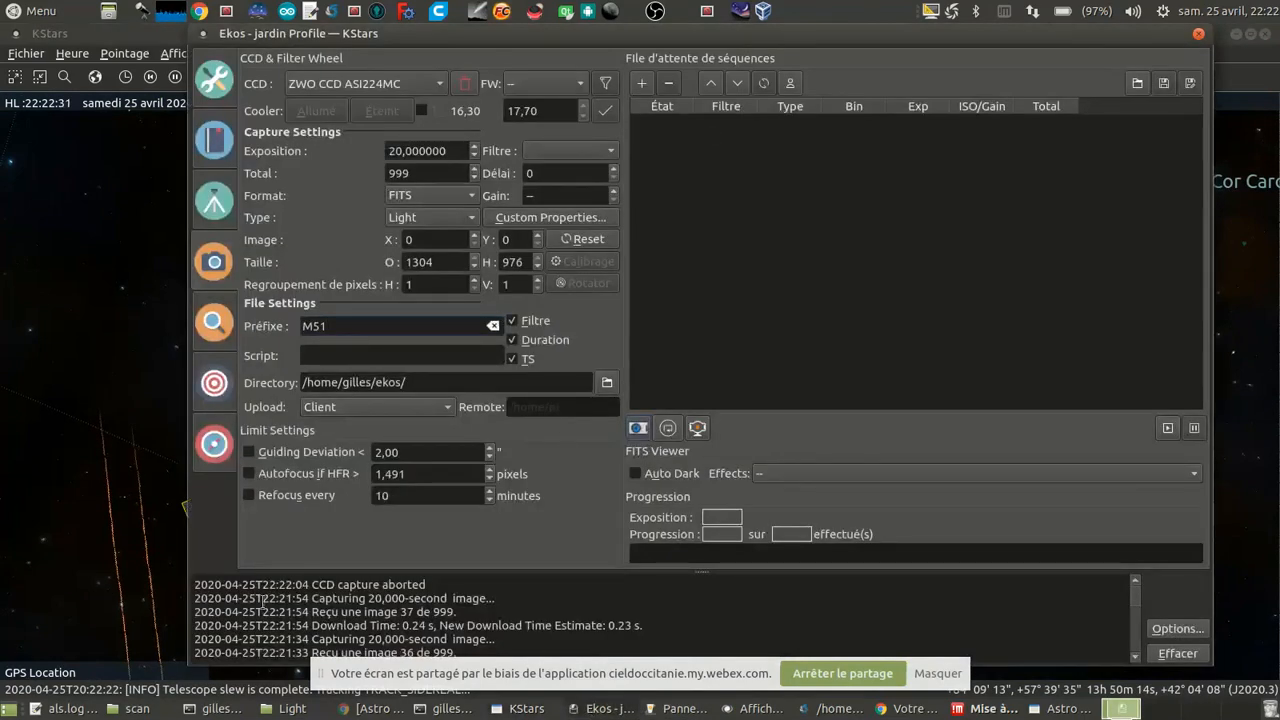
pyautogui.click(221, 398)
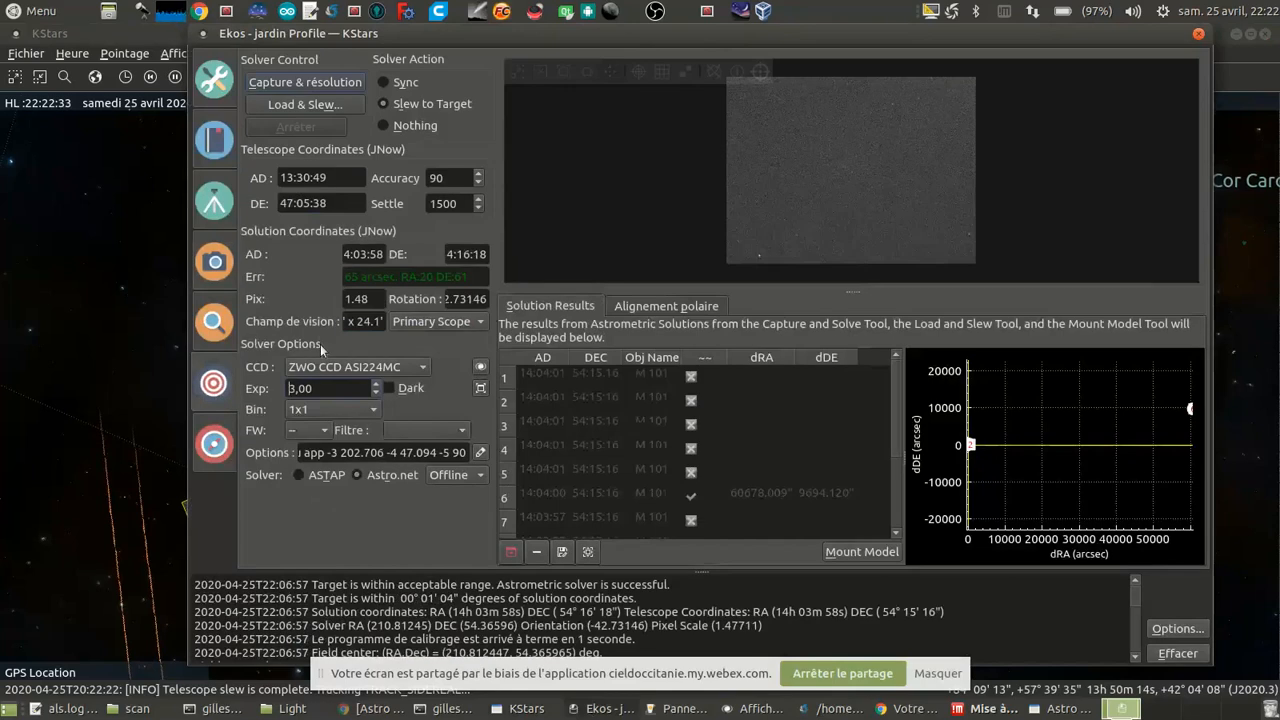
pyautogui.click(331, 85)
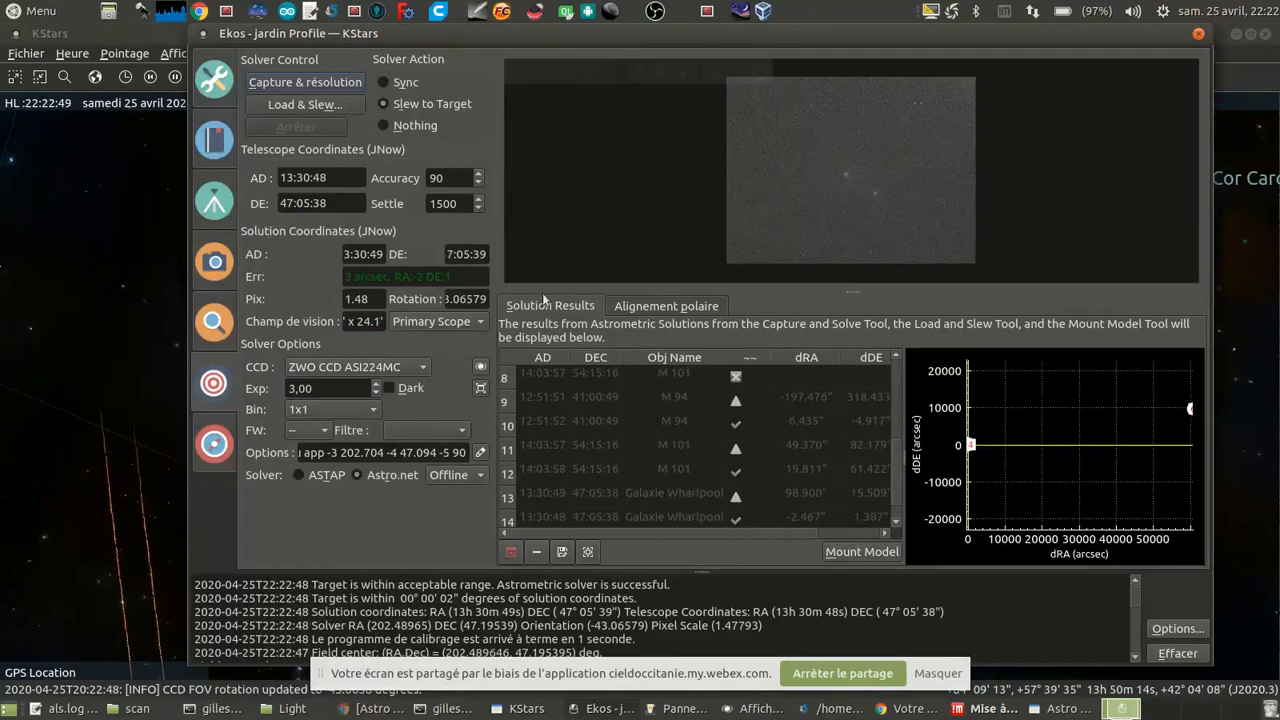
# Step: Capture a 20 s preview frame of M 51 and examine the galaxy's framing in the FITS viewer
pyautogui.click(222, 272)
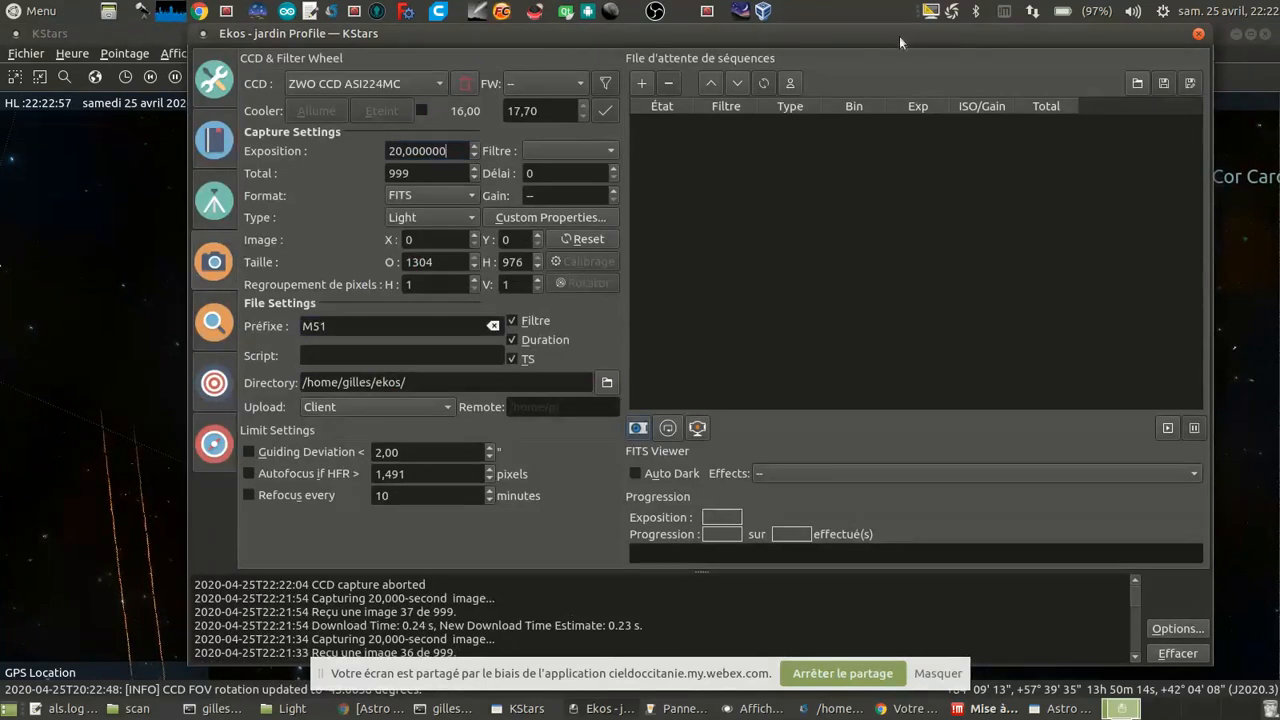
pyautogui.click(637, 428)
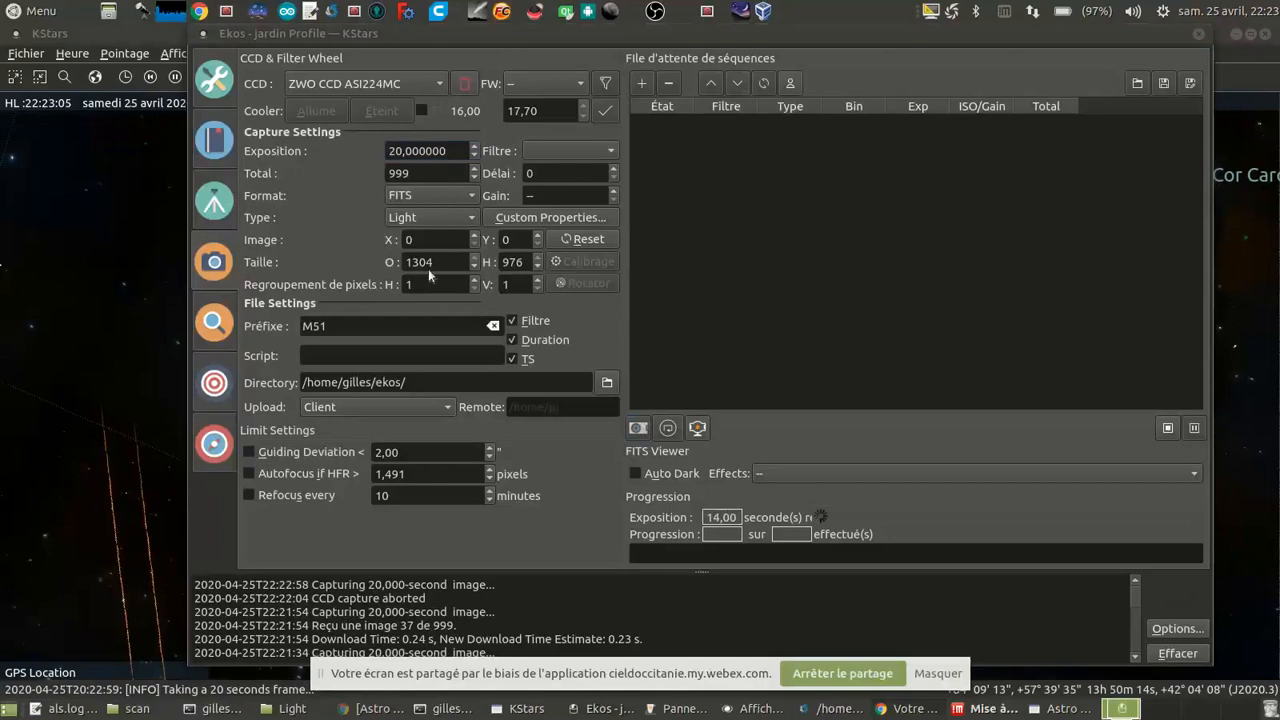
pyautogui.click(820, 427)
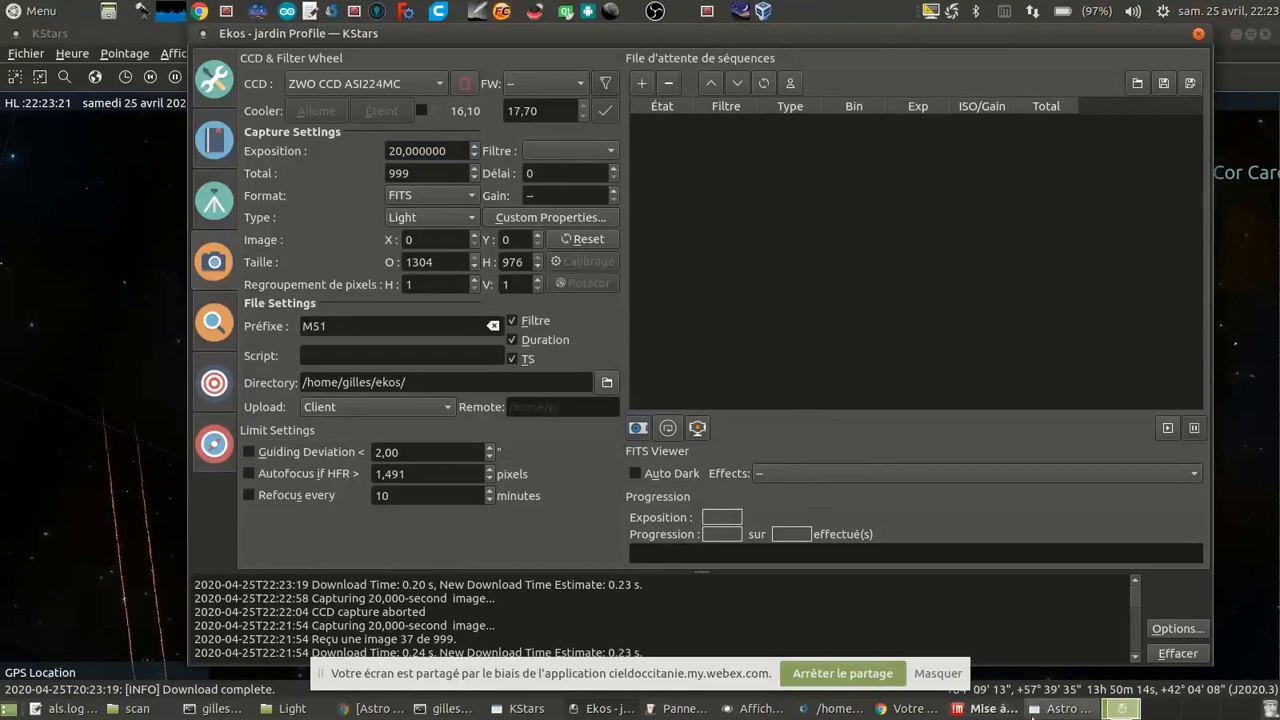
pyautogui.click(760, 708)
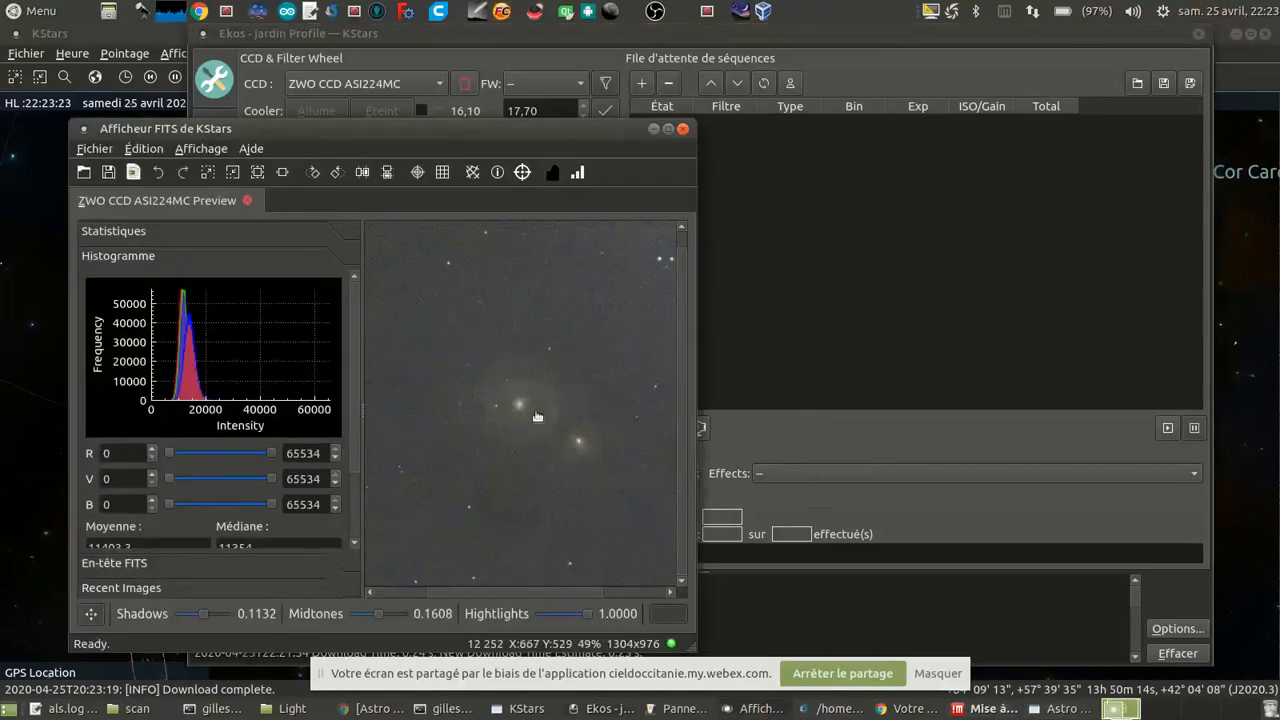
pyautogui.scroll(2, 489, 401)
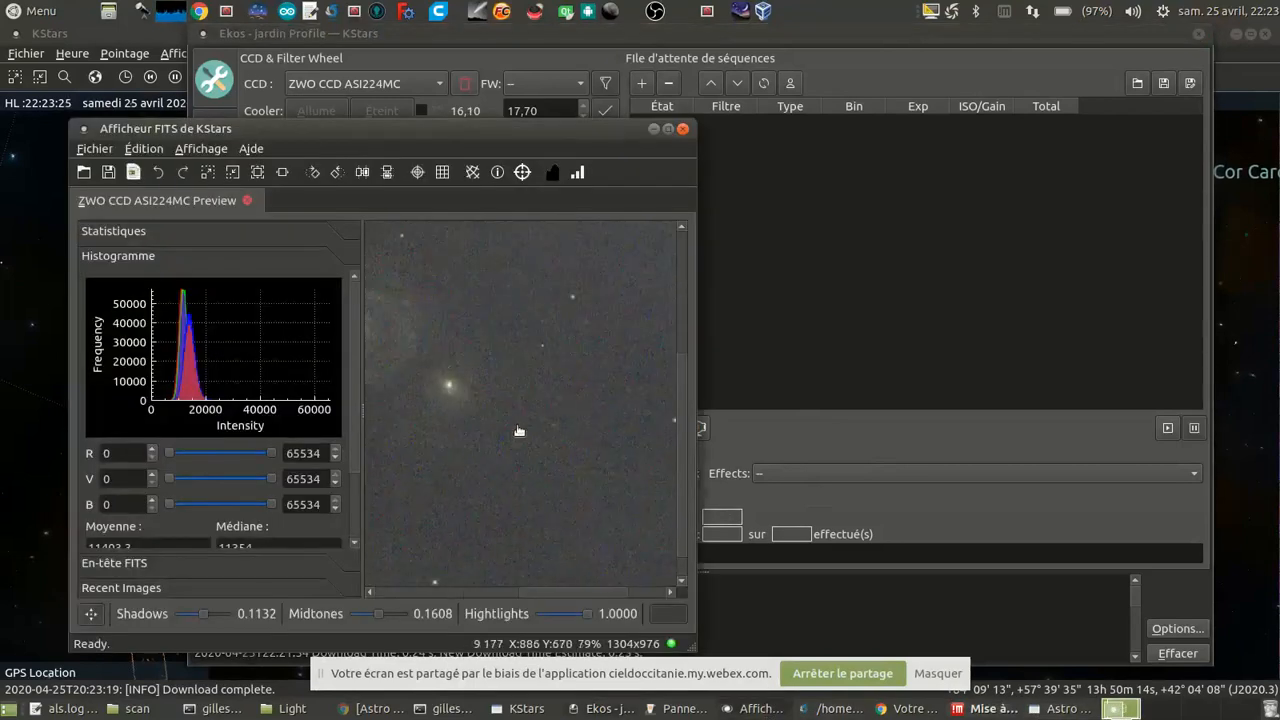
pyautogui.moveTo(472, 404); pyautogui.dragTo(557, 416)
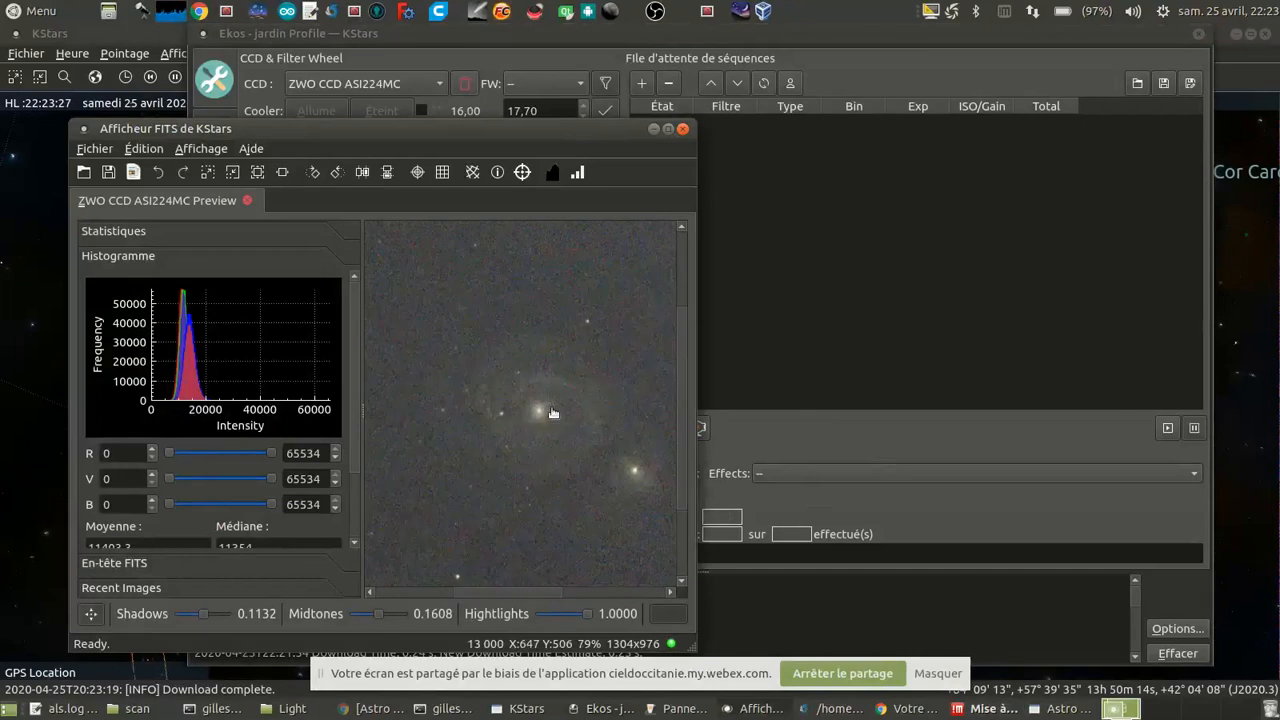
# Step: Return to Ekos and add a job of 999 Light frames at 20 s with prefix M51 to the sequence queue
pyautogui.click(857, 36)
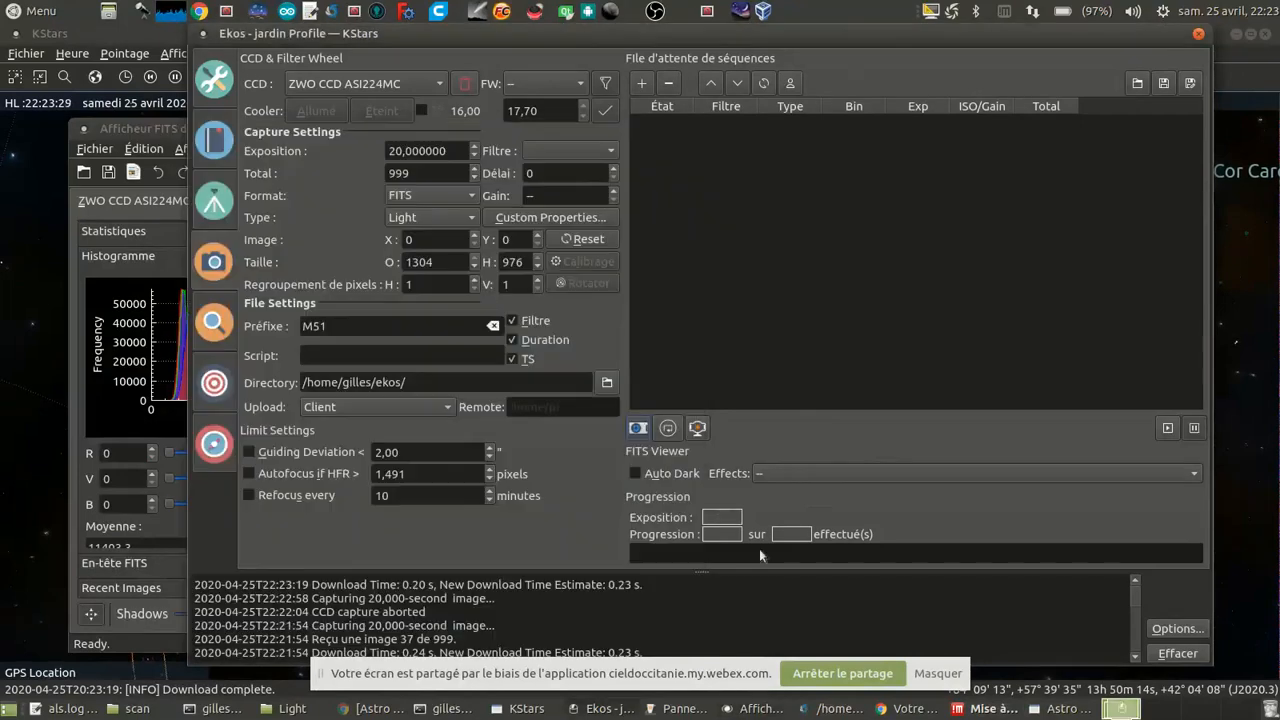
pyautogui.click(416, 356)
pyautogui.click(642, 84)
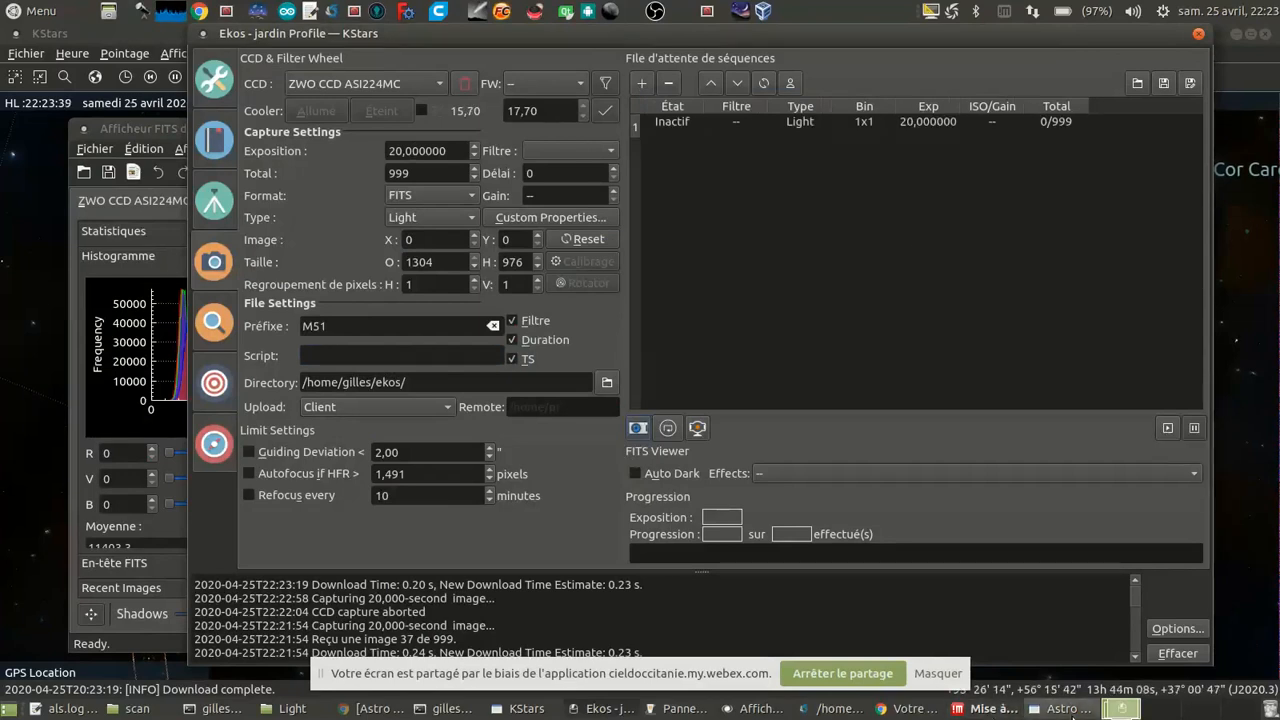
# Step: Start a new session in Astro Live Stacker and run the M51 capture sequence in Ekos
pyautogui.click(1062, 709)
pyautogui.click(52, 152)
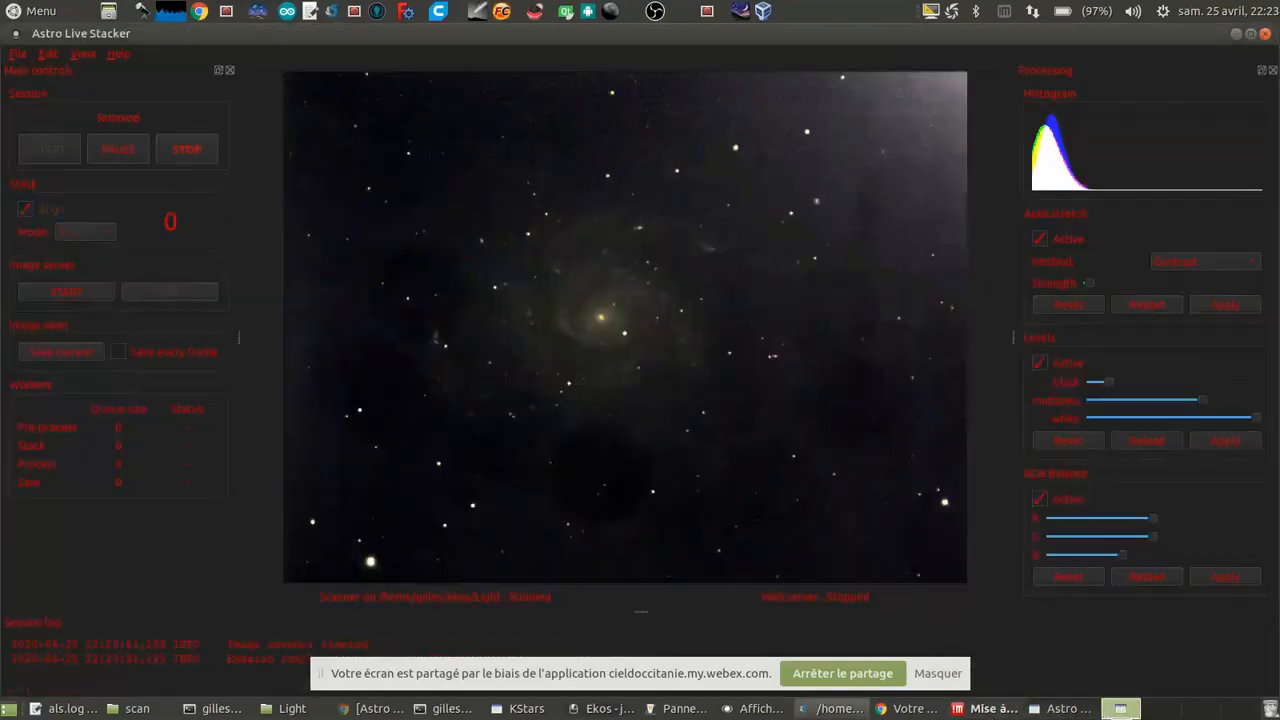
pyautogui.click(585, 712)
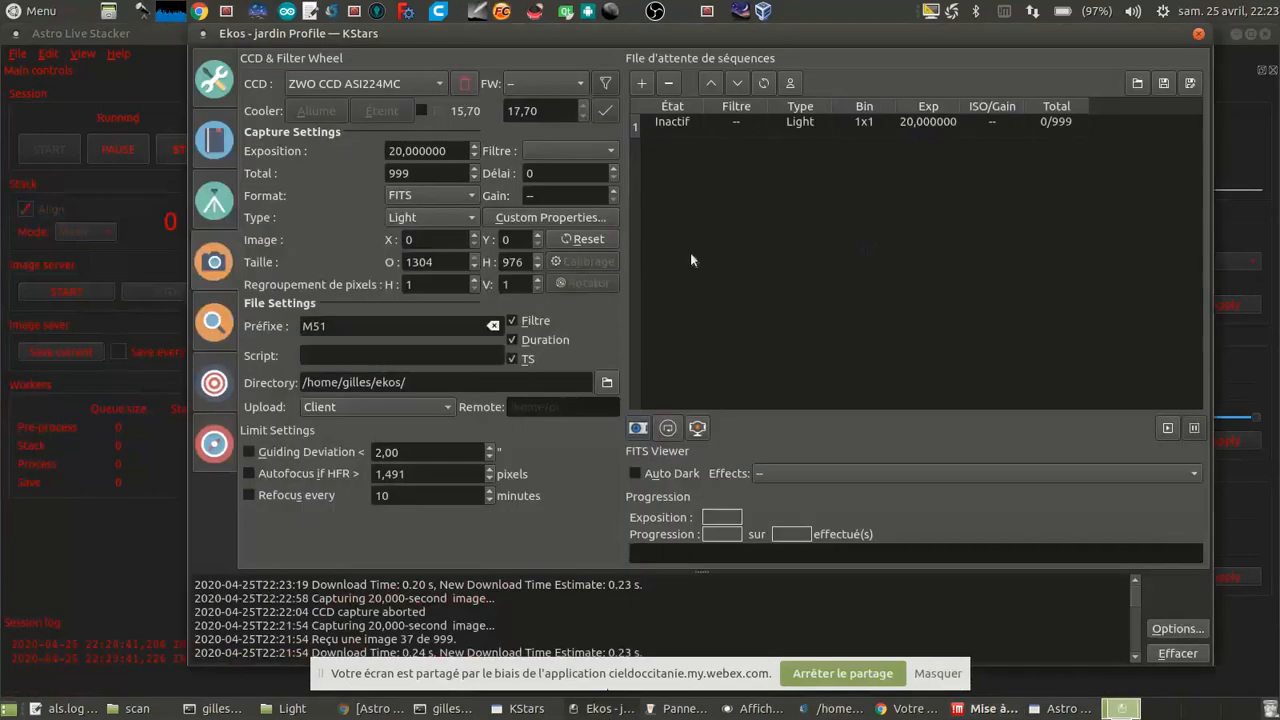
pyautogui.click(1167, 430)
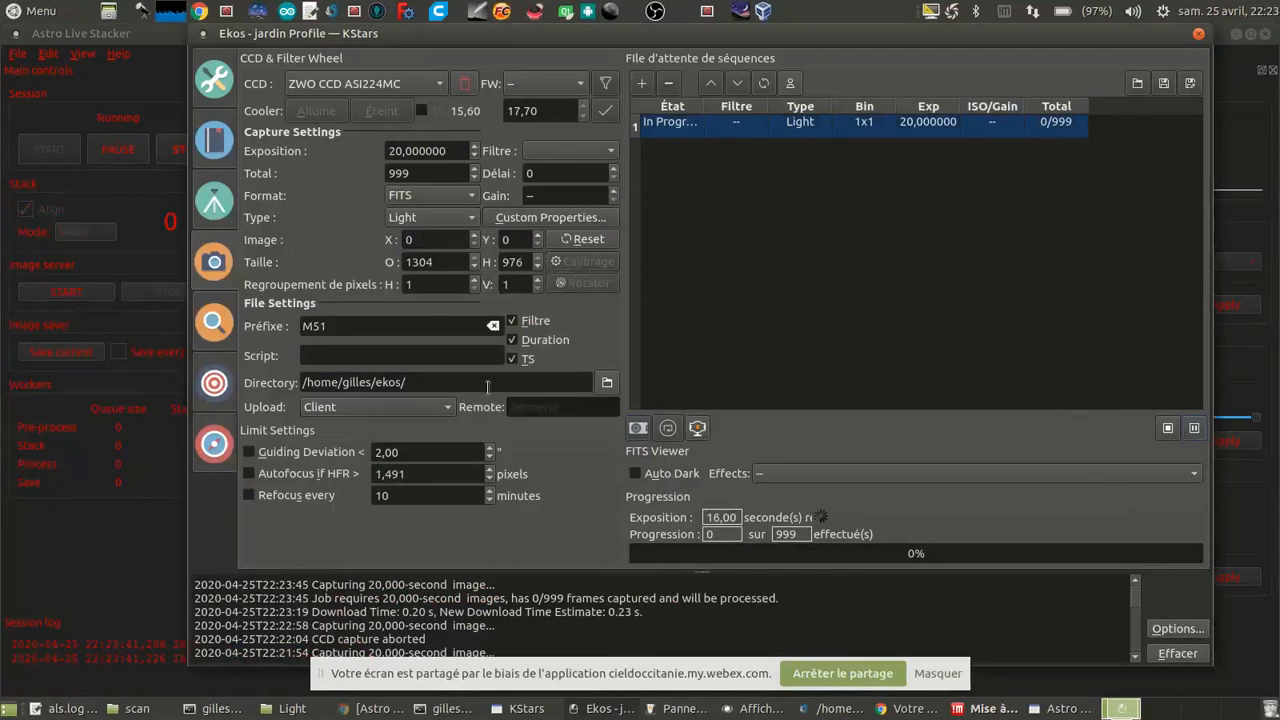
# Step: In Astro Live Stacker, reset the auto stretch, levels and RGB balance, and apply the default auto stretch
pyautogui.click(144, 594)
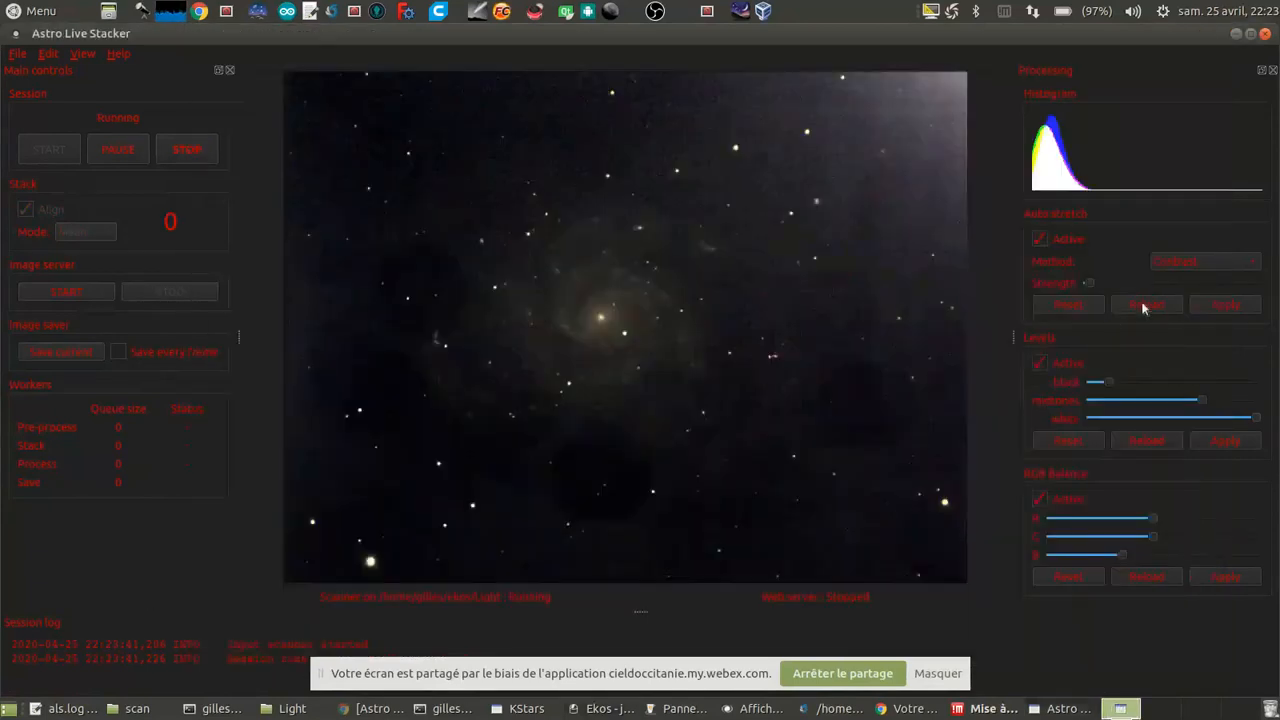
pyautogui.click(1070, 305)
pyautogui.click(1071, 442)
pyautogui.click(1071, 575)
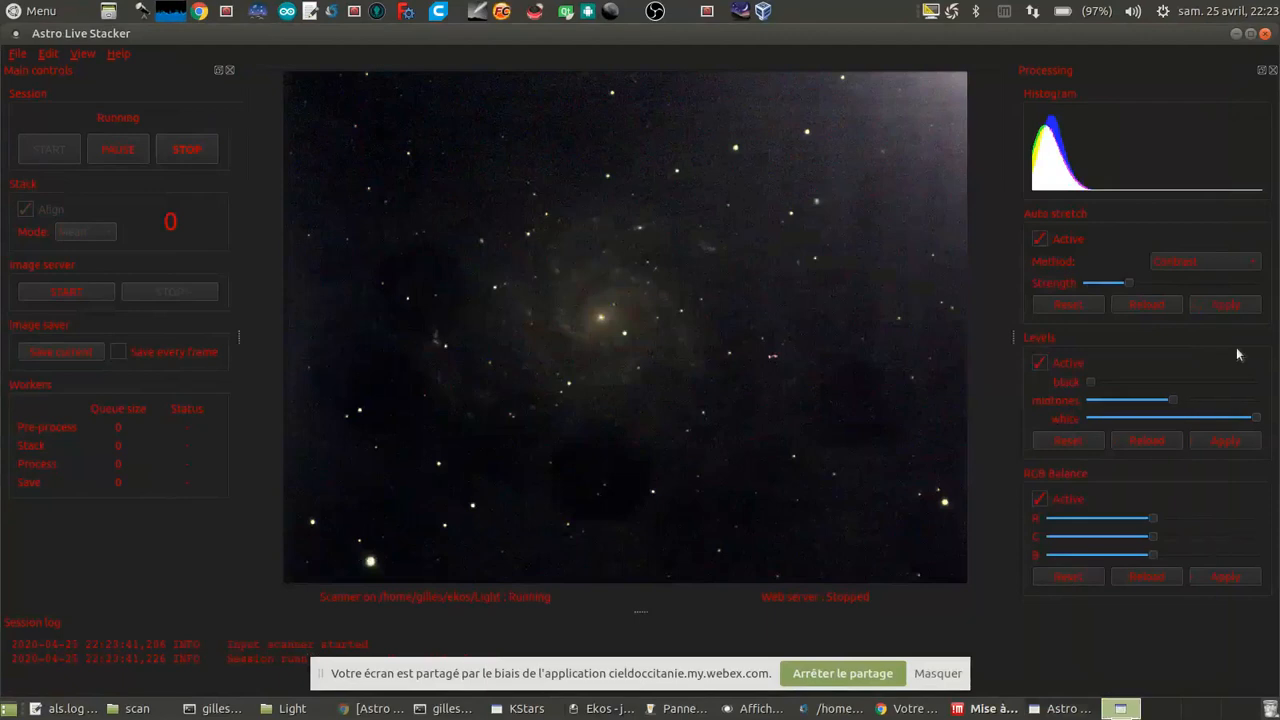
pyautogui.click(1224, 305)
# Step: Bring Ekos forward and move its window aside to follow the capture progress beside the live stack
pyautogui.click(592, 709)
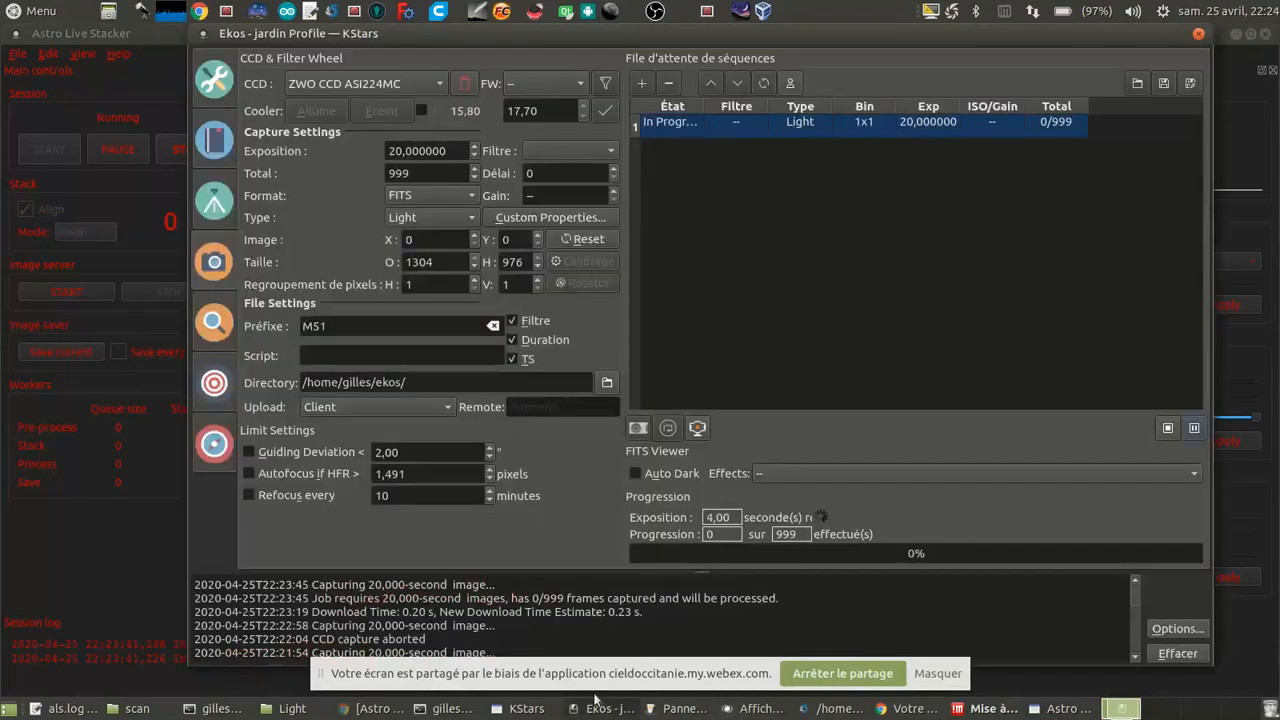
pyautogui.moveTo(507, 35); pyautogui.dragTo(1007, 40)
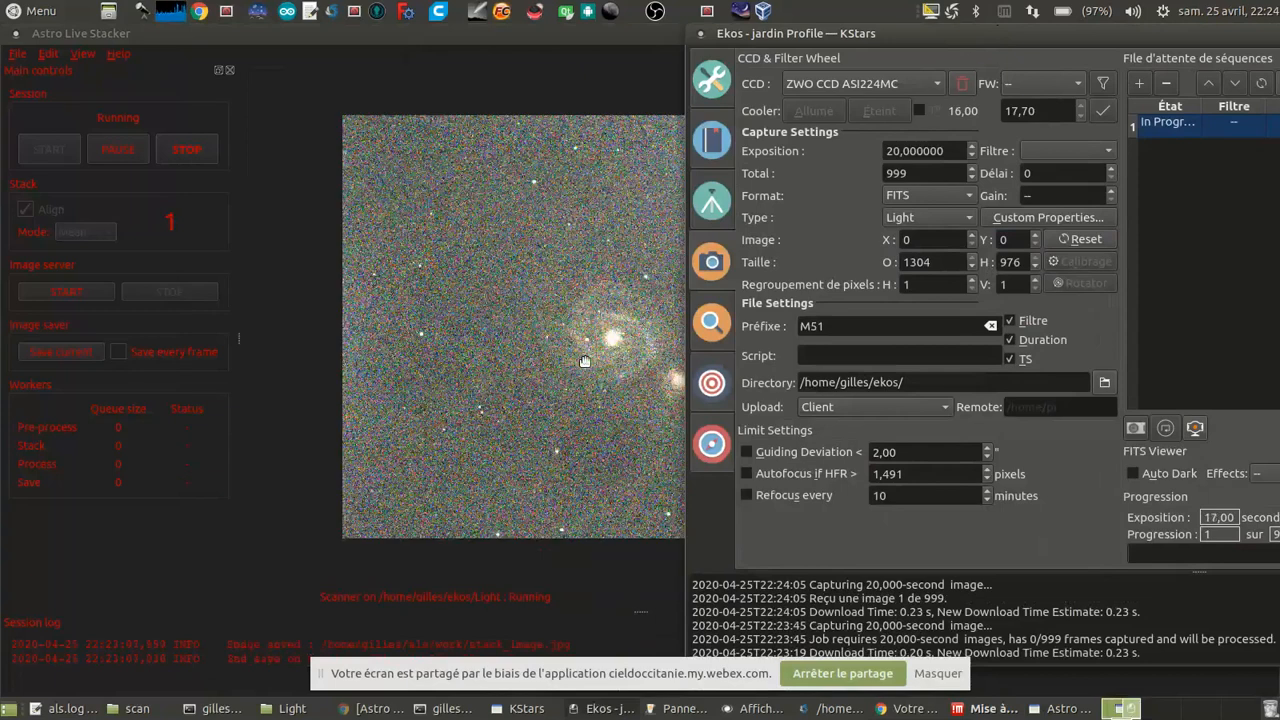
# Step: Move the Ekos window clear of Astro Live Stacker's processing controls, and apply a much lower auto stretch strength to the M 51 stack
pyautogui.moveTo(851, 40); pyautogui.dragTo(881, 58)
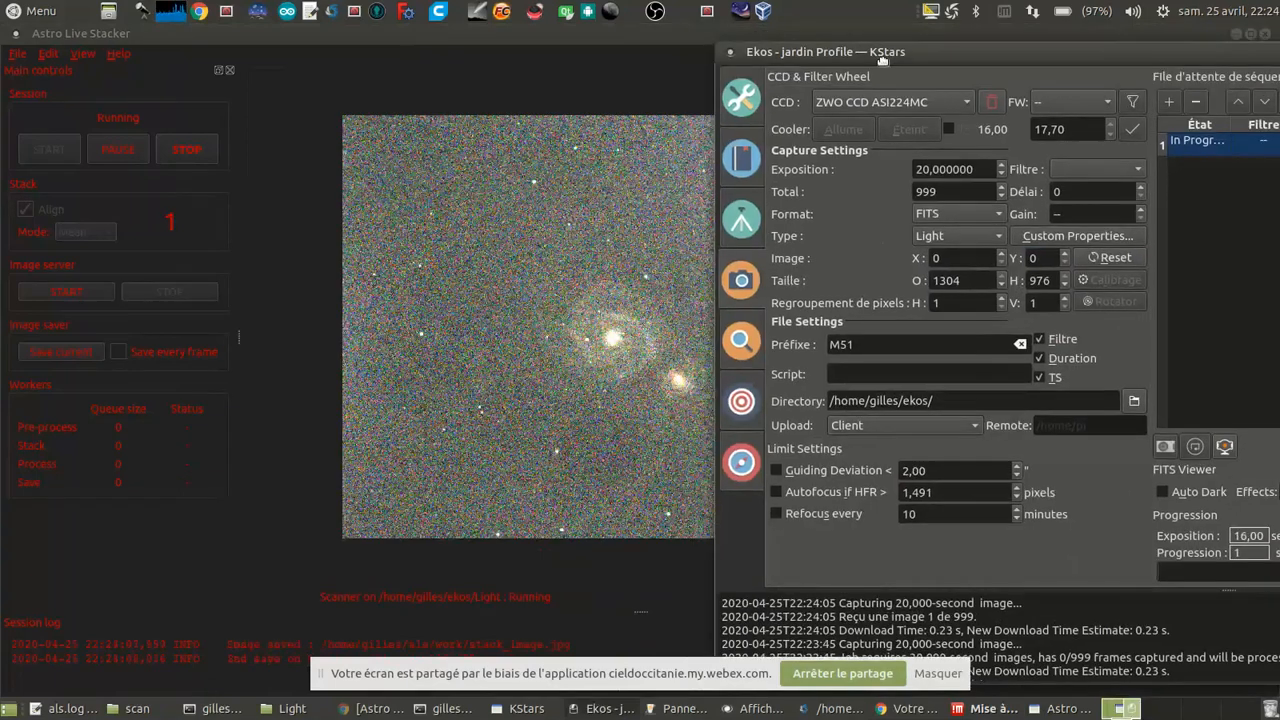
pyautogui.moveTo(882, 60); pyautogui.dragTo(57, 160)
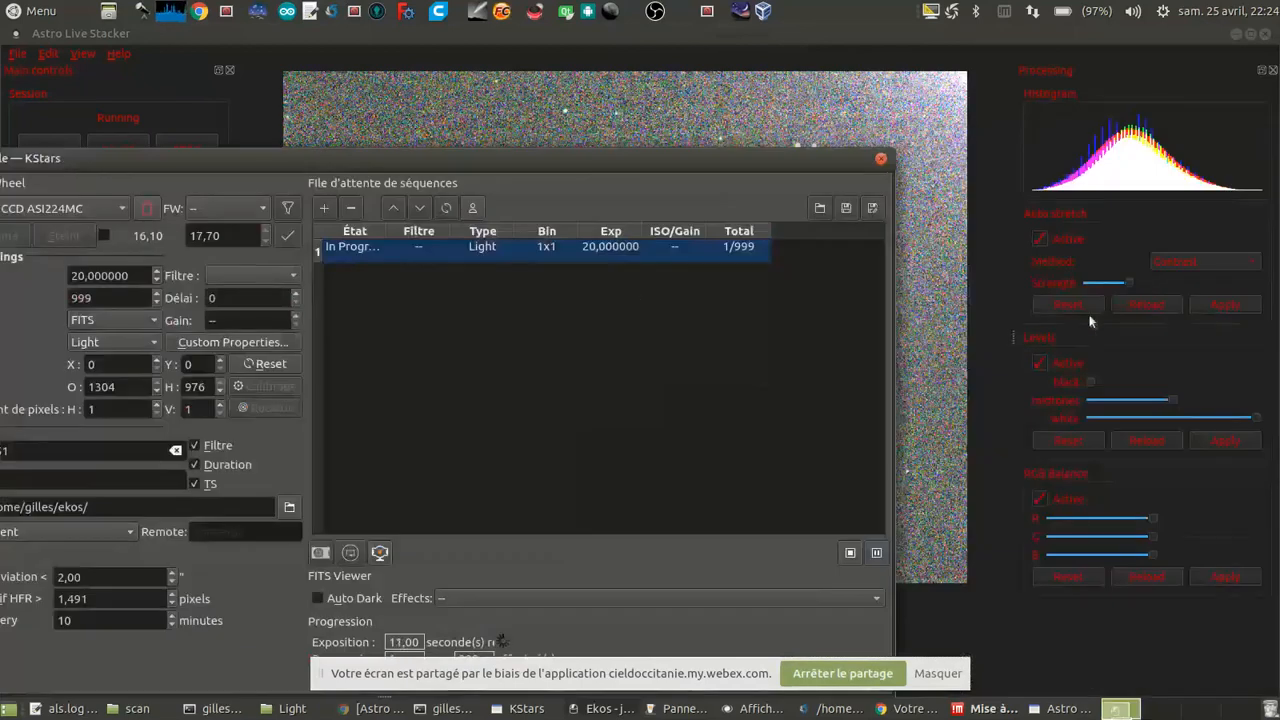
pyautogui.moveTo(1126, 283); pyautogui.dragTo(1113, 283)
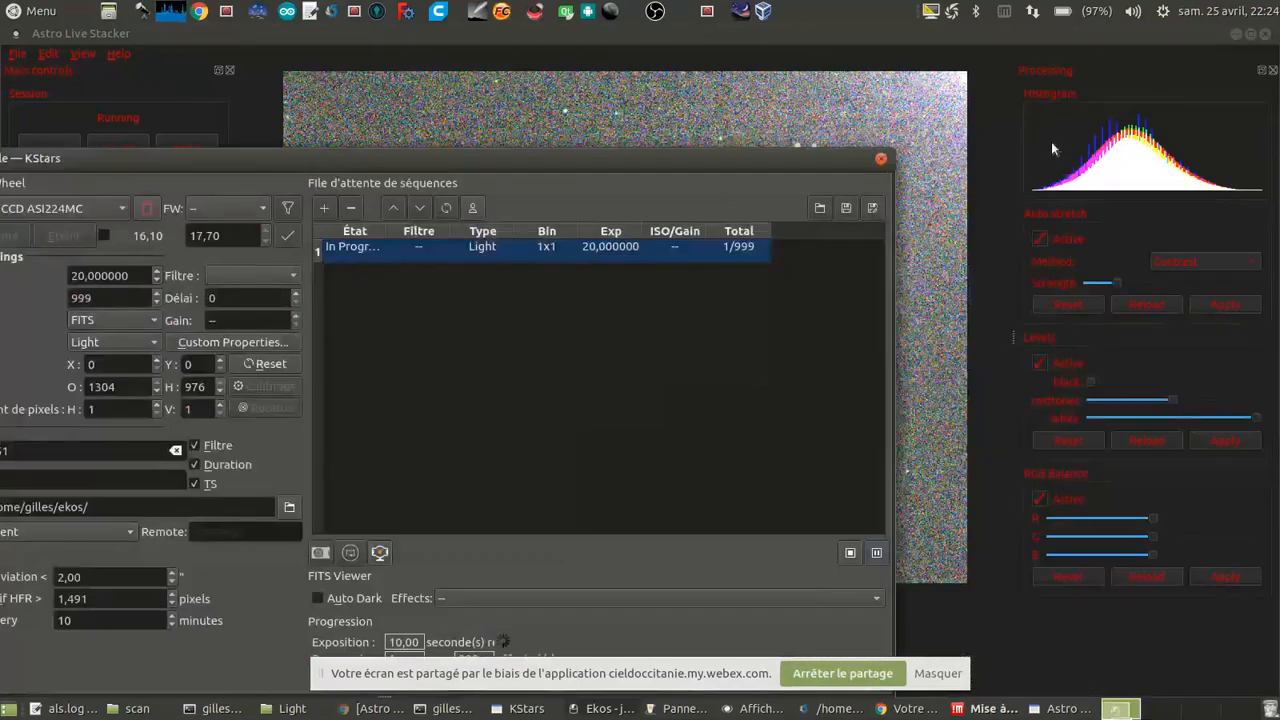
pyautogui.click(1027, 38)
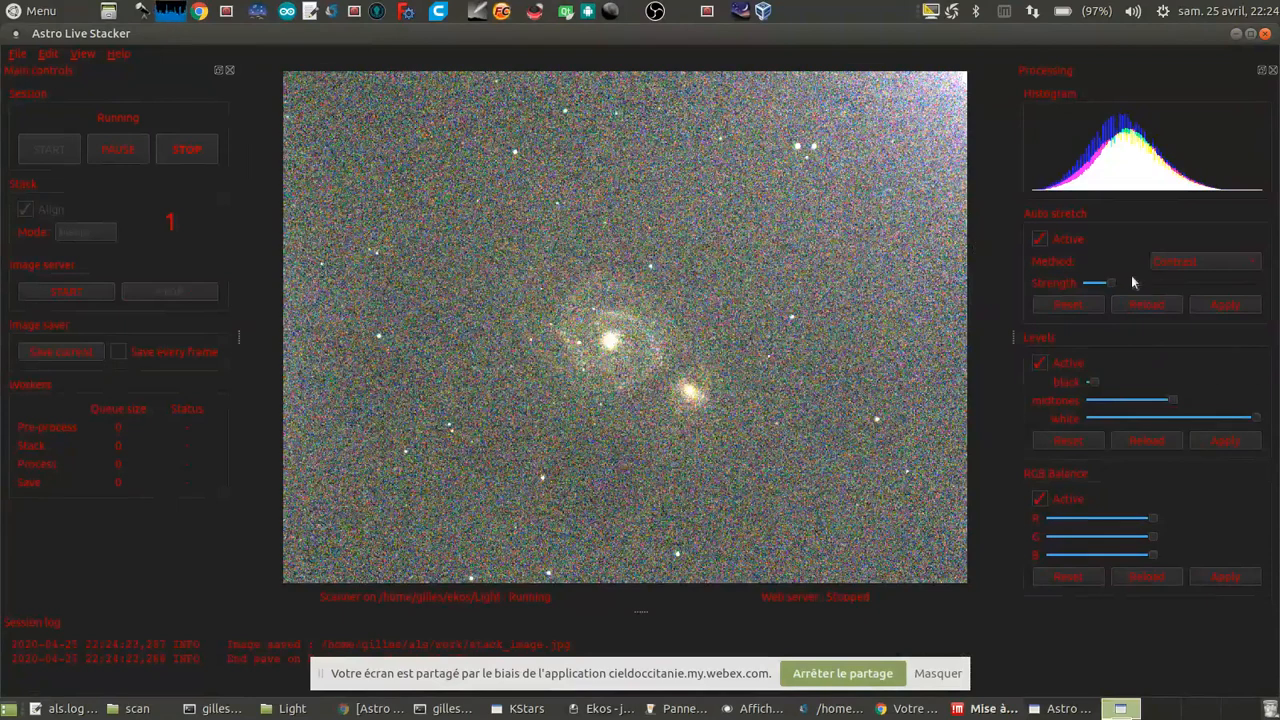
pyautogui.moveTo(1111, 283); pyautogui.dragTo(1102, 283)
pyautogui.click(1221, 305)
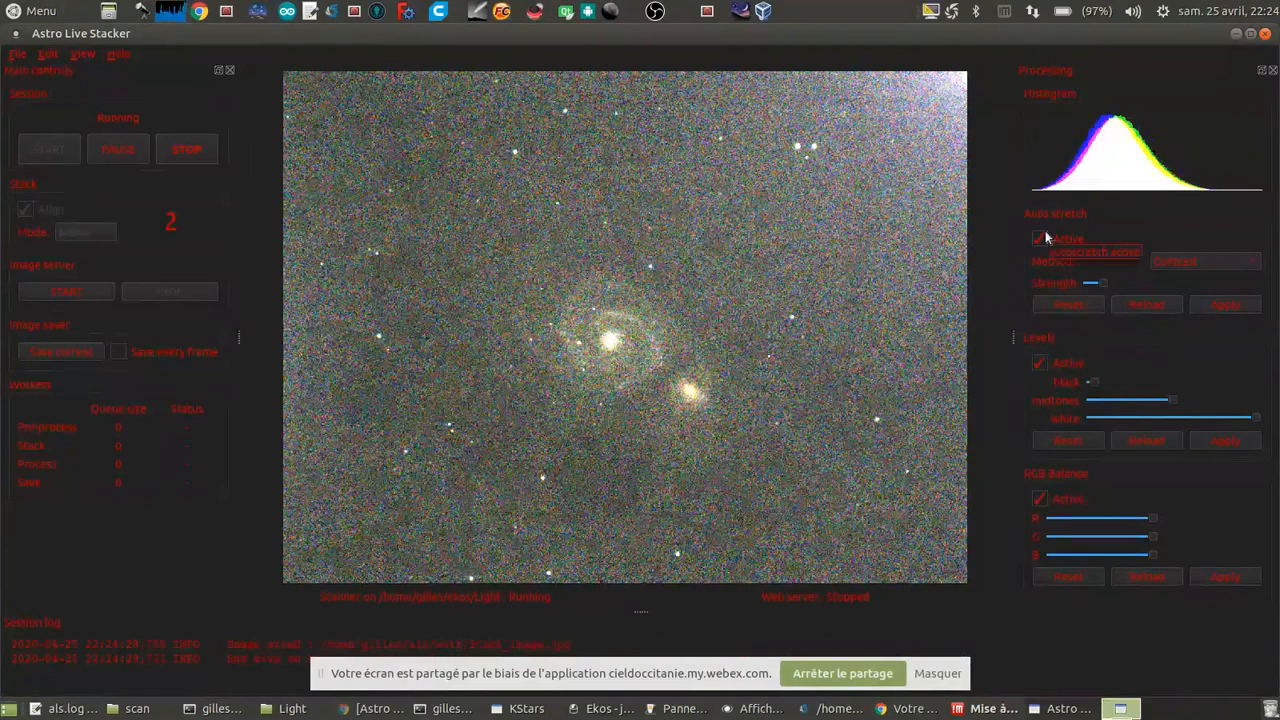
pyautogui.moveTo(1101, 285); pyautogui.dragTo(1096, 285)
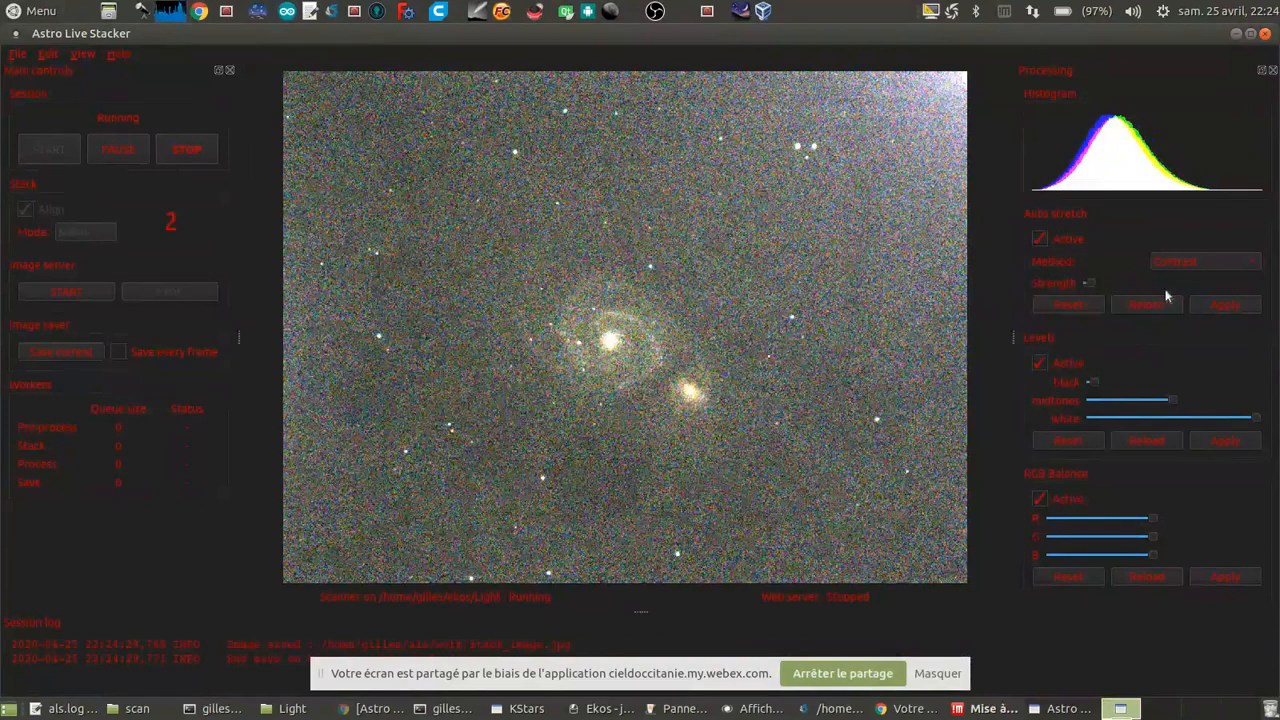
pyautogui.click(1201, 303)
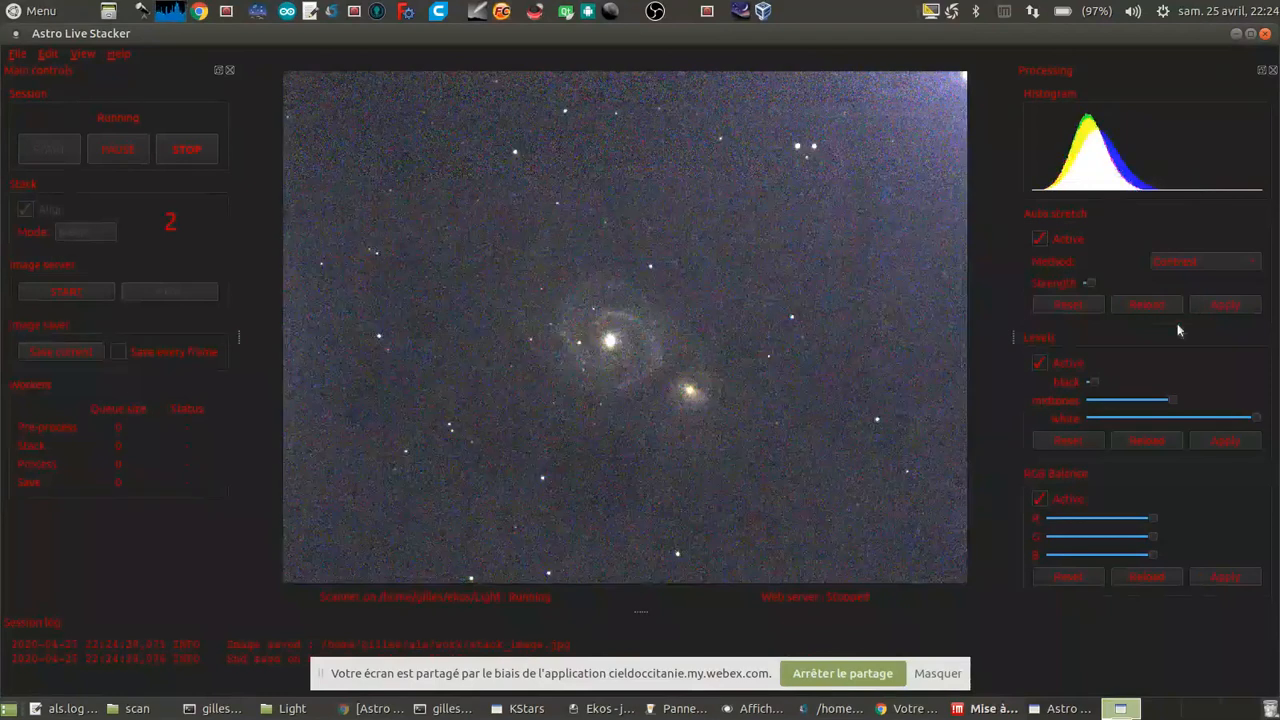
# Step: Raise the black level slightly, lower the white level slightly, and apply the levels to the stack
pyautogui.click(1214, 440)
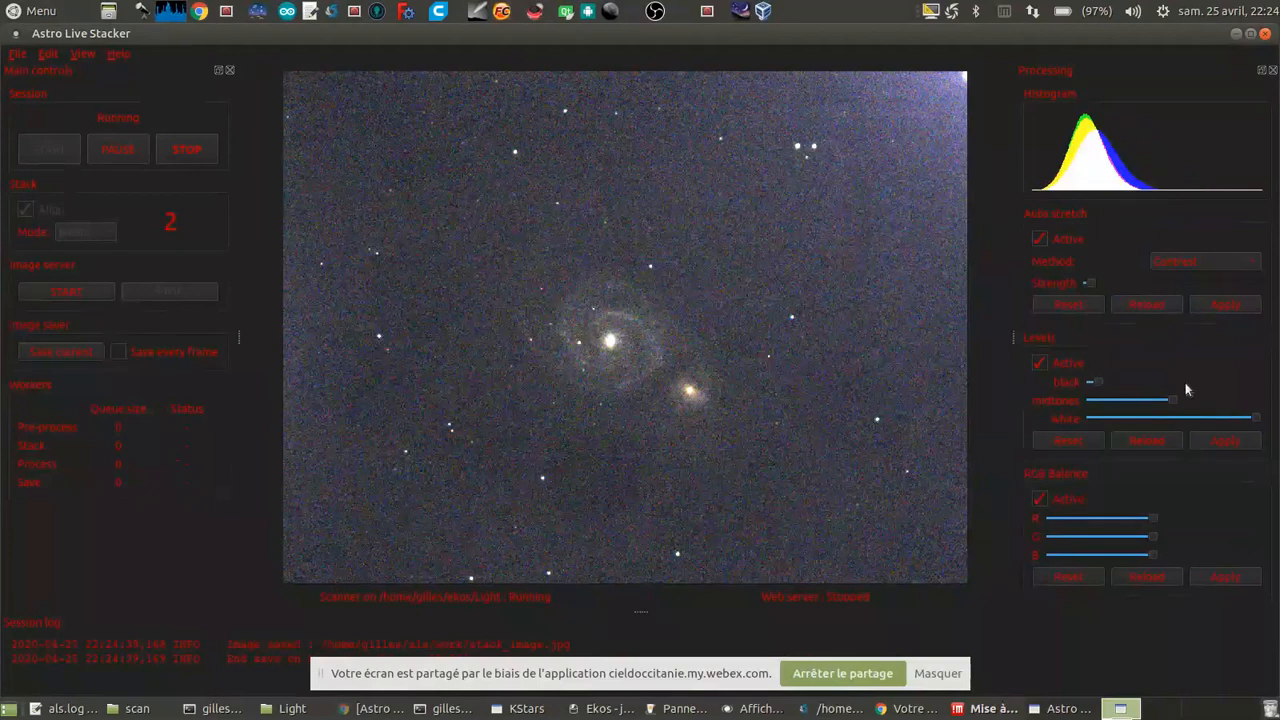
pyautogui.click(1228, 444)
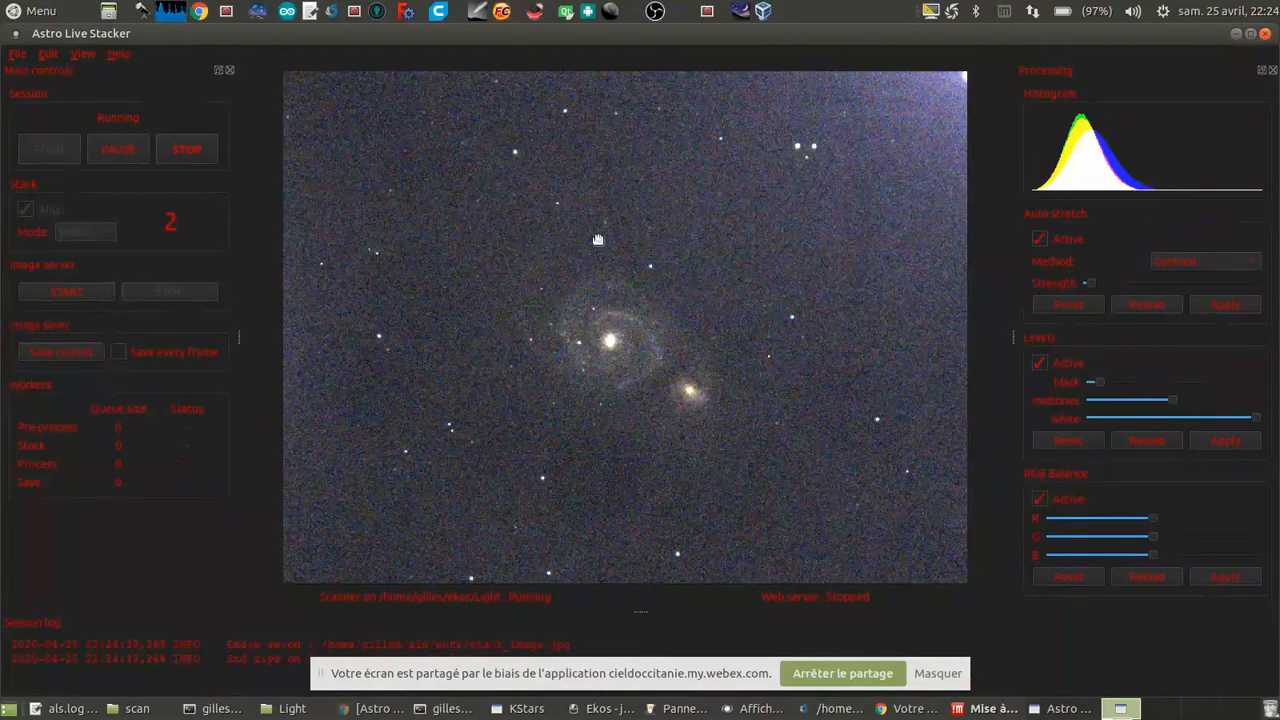
pyautogui.click(1226, 418)
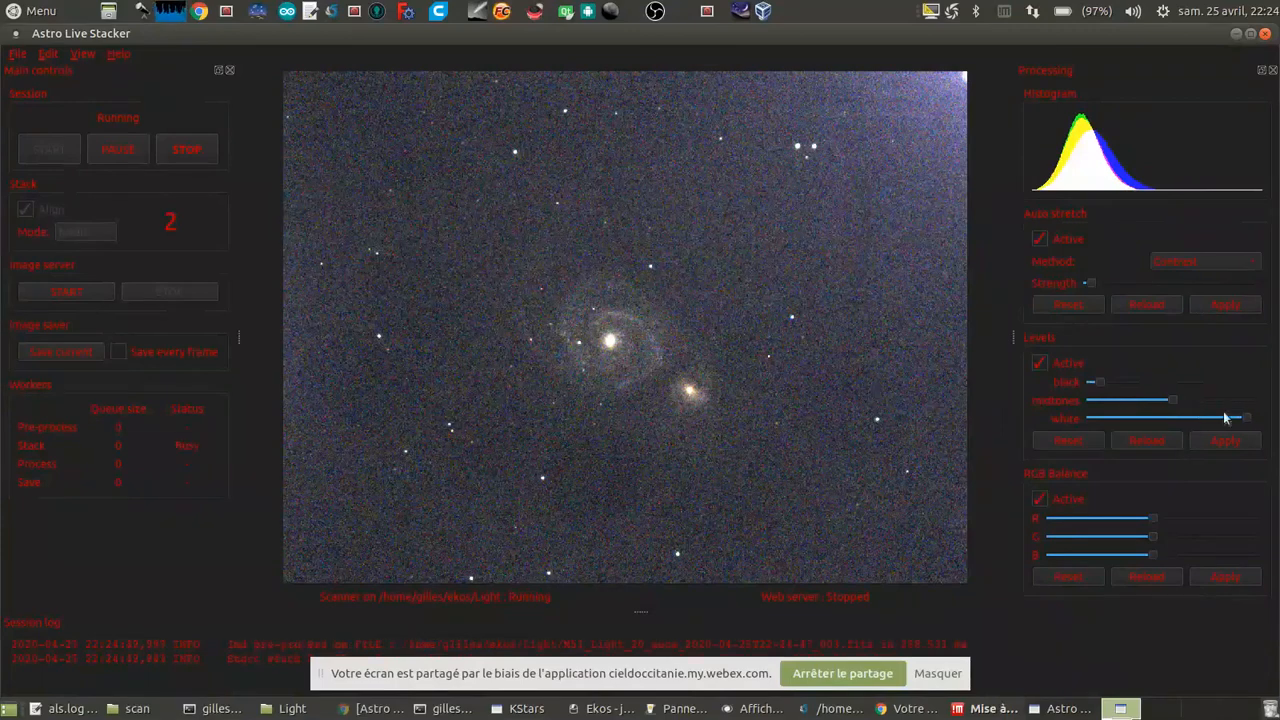
pyautogui.click(1236, 443)
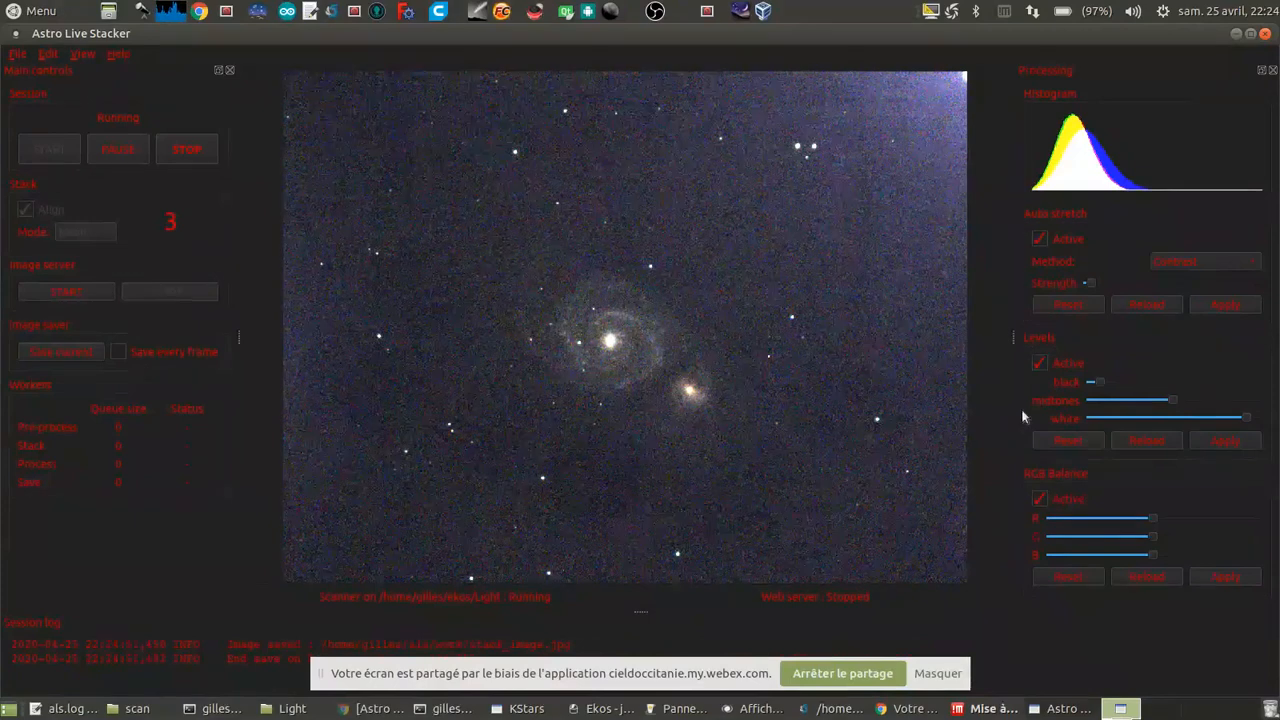
# Step: Reduce blue slightly in the RGB balance and apply it to the M 51 stack
pyautogui.click(1124, 555)
pyautogui.click(1218, 579)
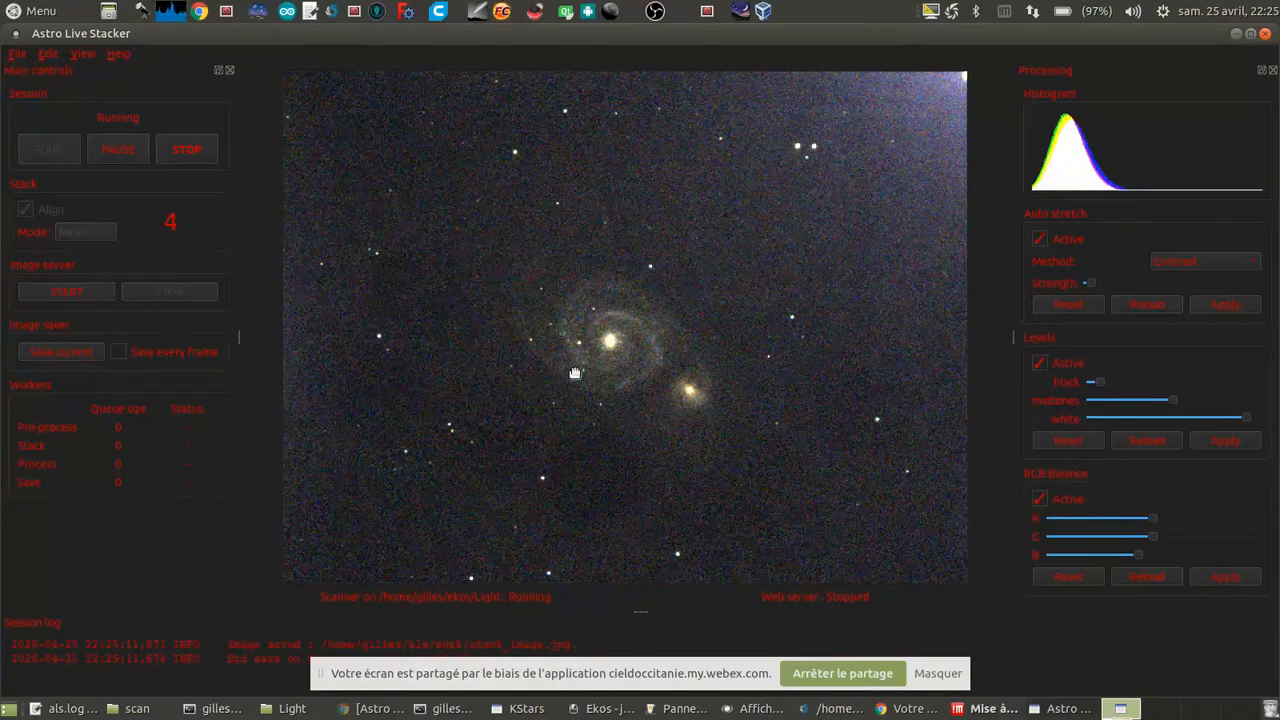
pyautogui.scroll(2, 575, 373)
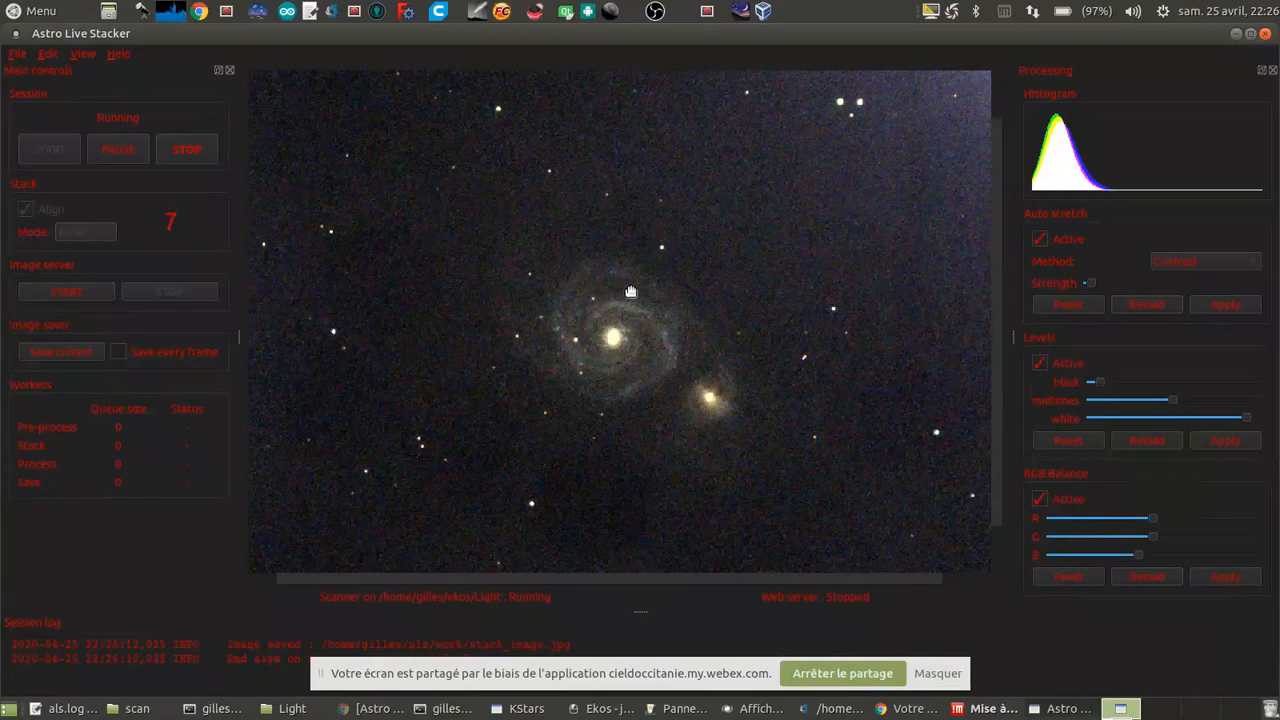
# Step: Switch to Chrome, follow the astronHomme link on the Remerciements slide, and open the channel's video "Live astroNhomme visuel assisté ASTROLIVE STACKER"
pyautogui.click(897, 714)
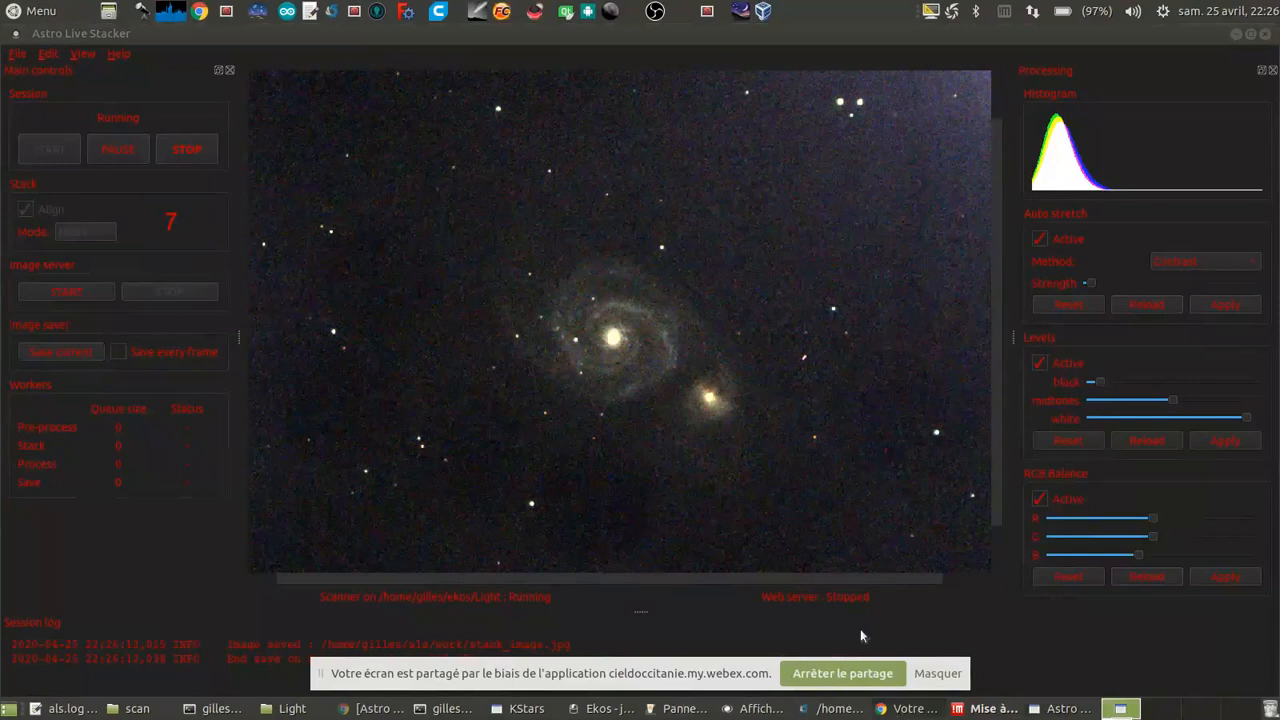
pyautogui.click(906, 709)
pyautogui.click(910, 709)
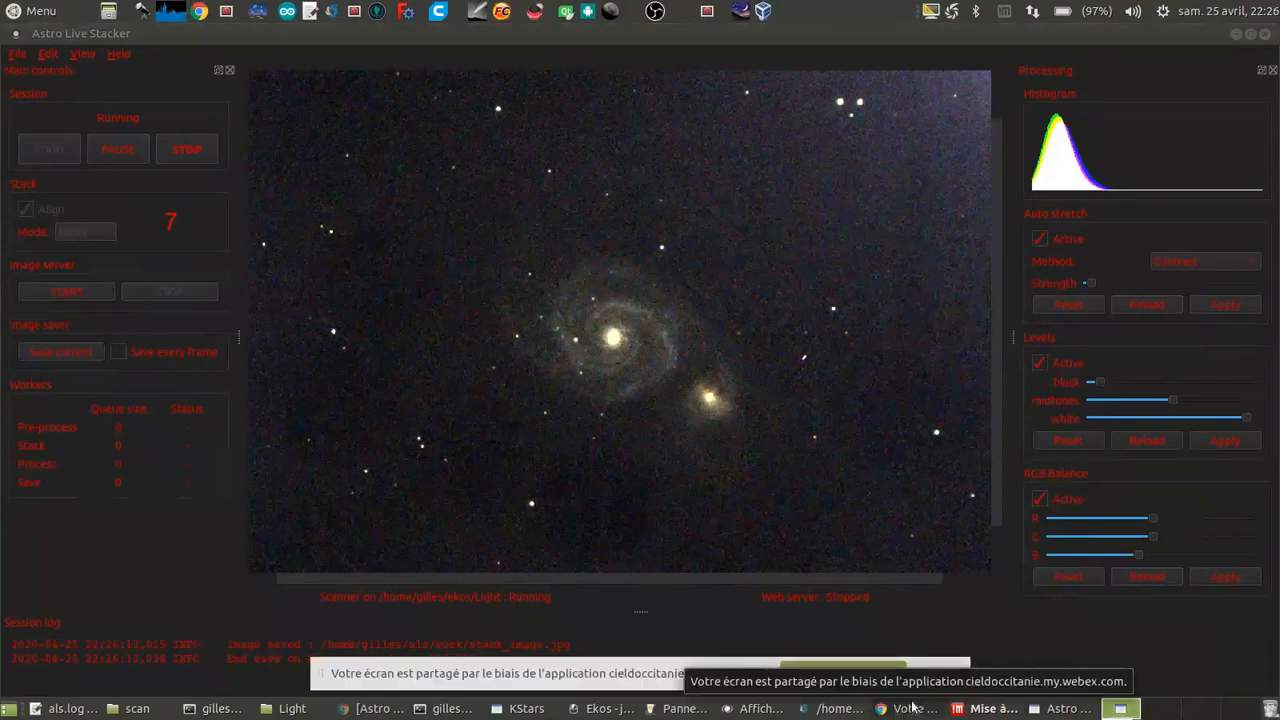
pyautogui.click(376, 710)
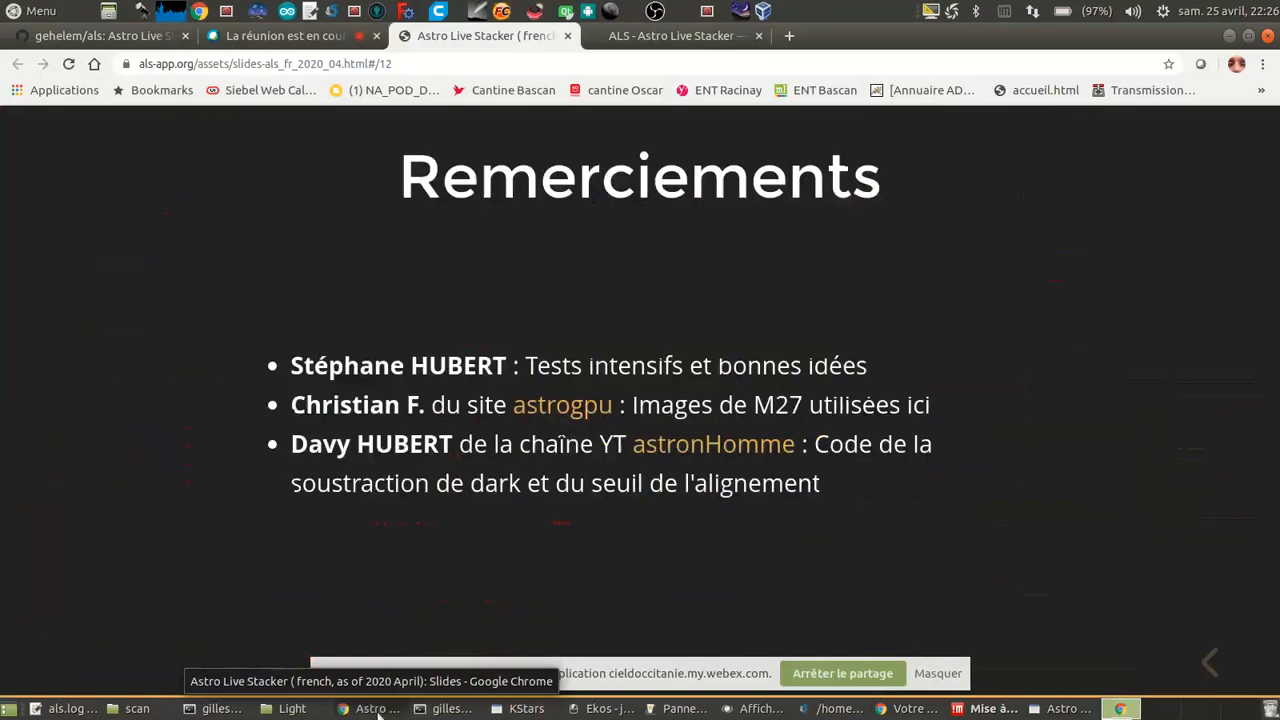
pyautogui.click(675, 449)
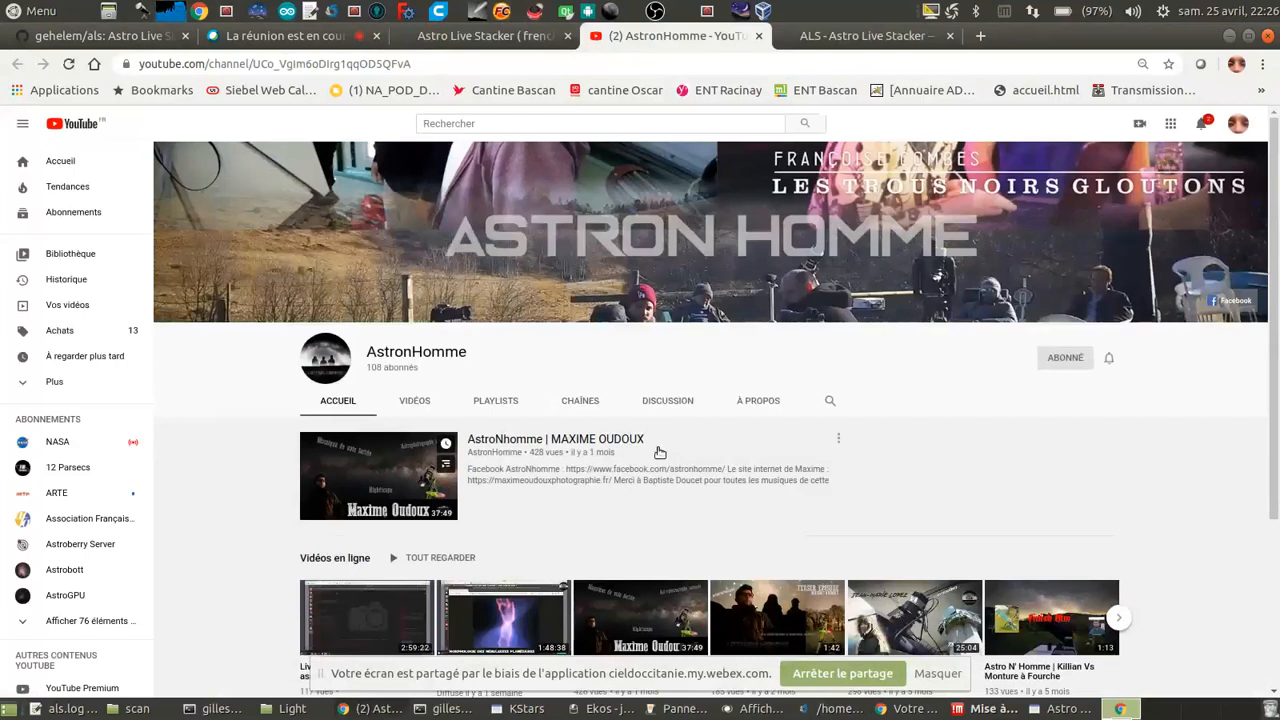
pyautogui.scroll(-1, 418, 597)
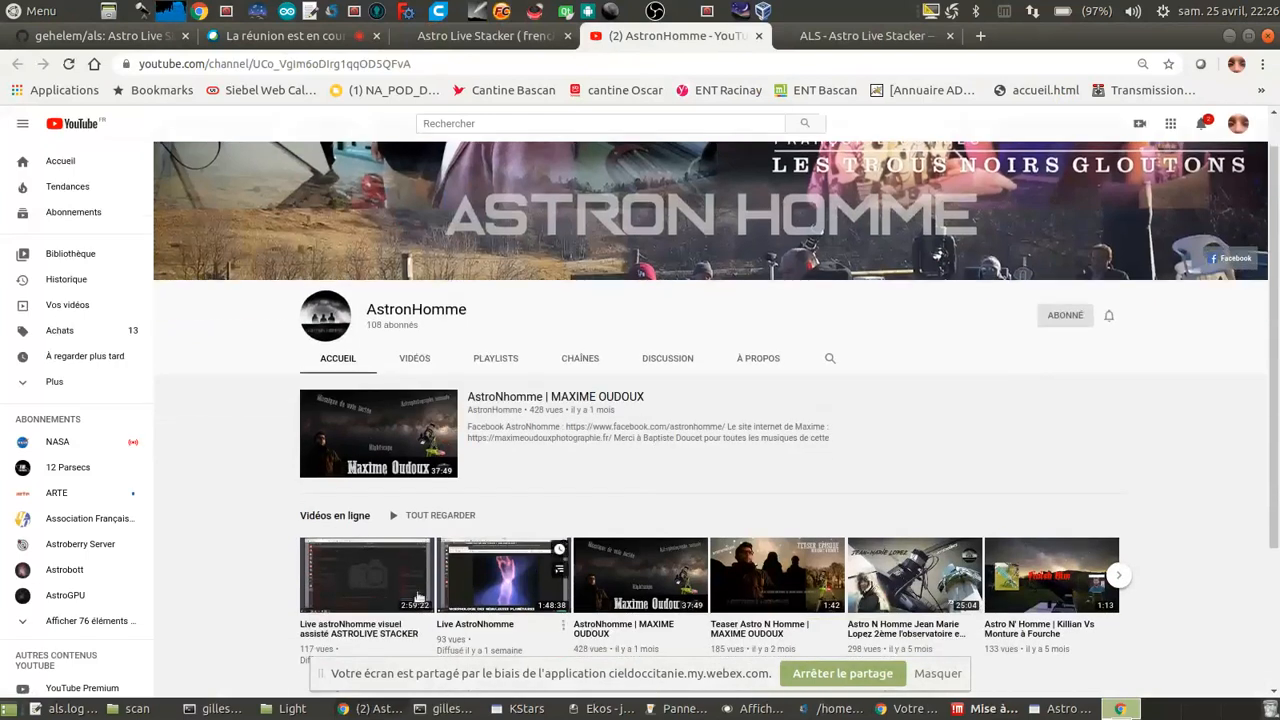
pyautogui.click(363, 612)
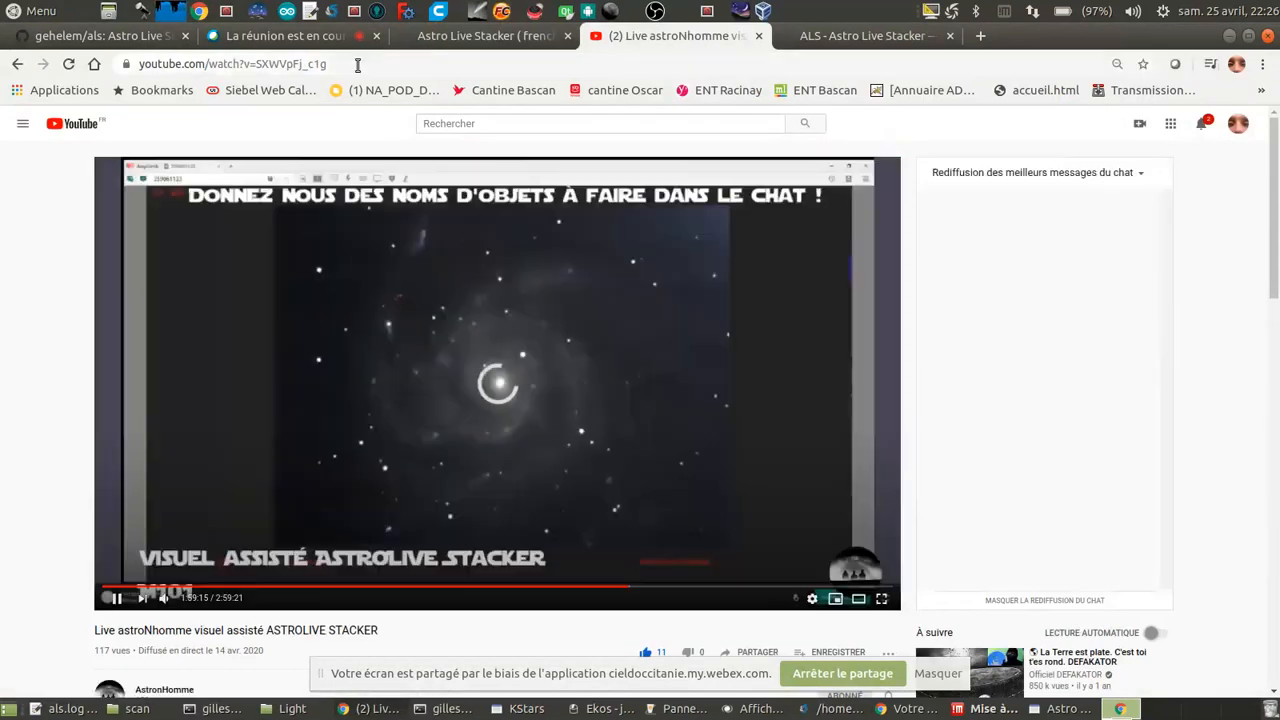
# Step: Pause the YouTube video, copy its address, and close the video's tab
pyautogui.moveTo(357, 64); pyautogui.dragTo(103, 86)
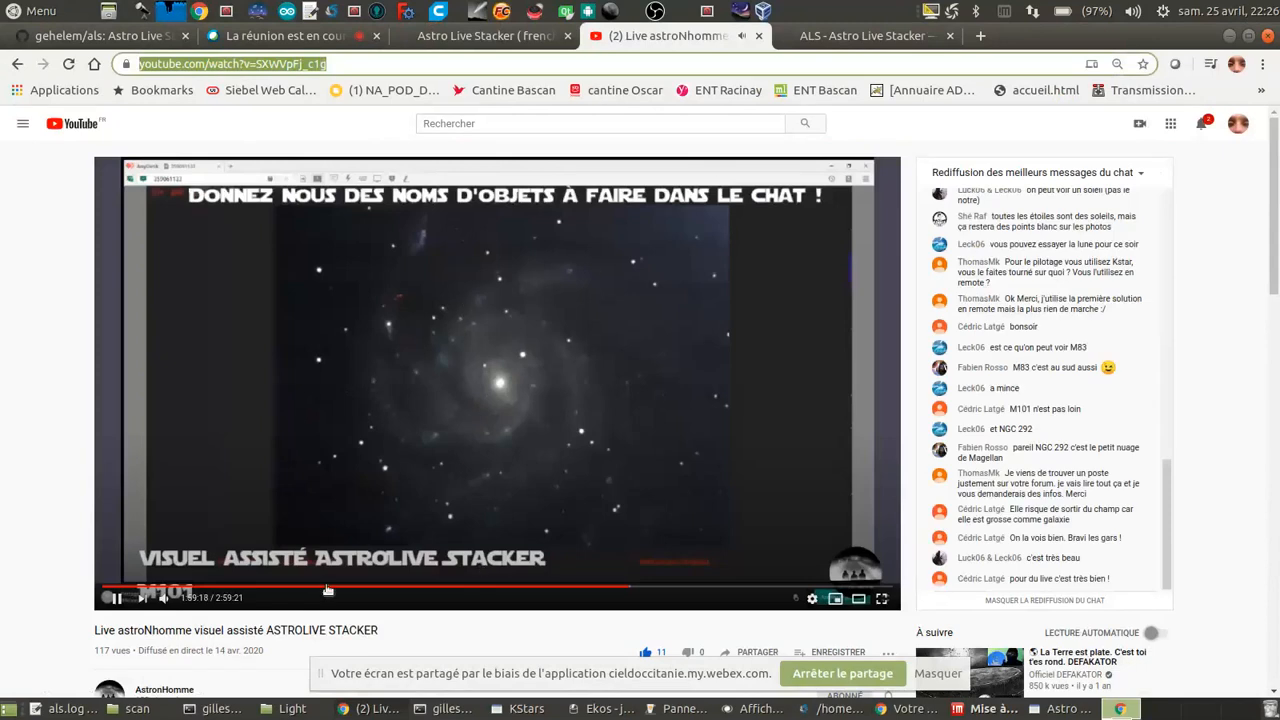
pyautogui.click(323, 466)
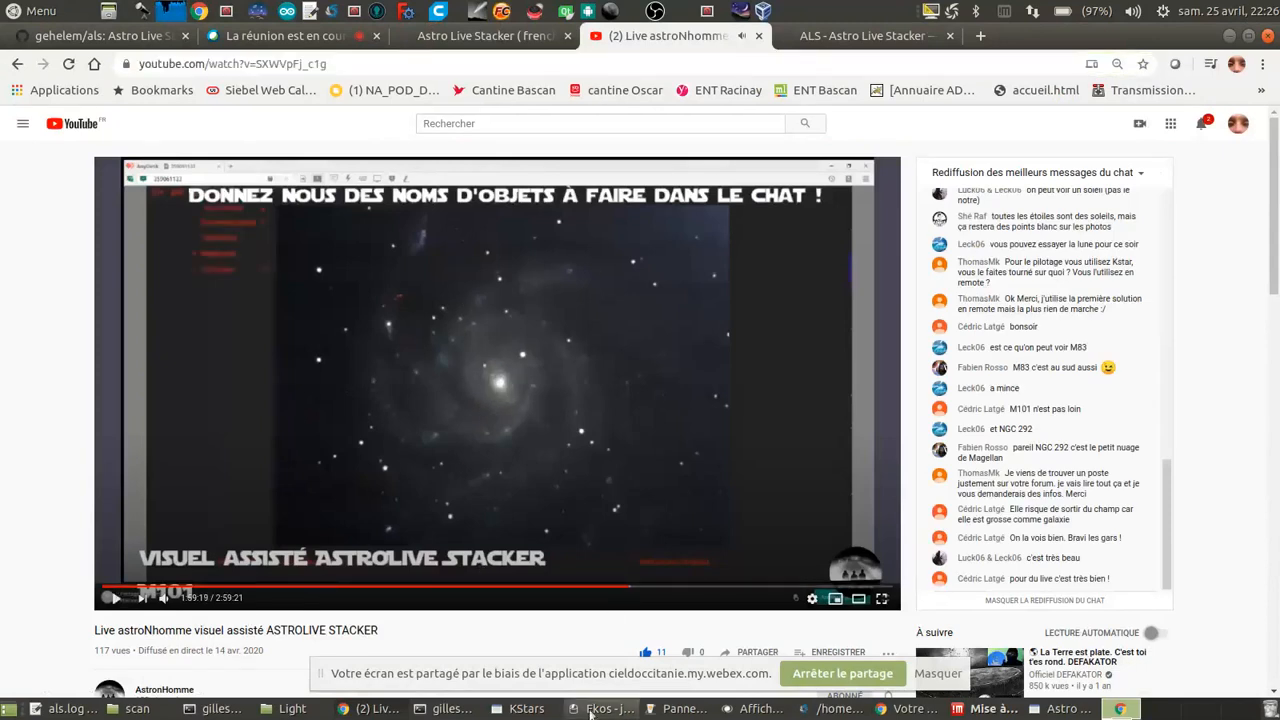
pyautogui.click(342, 63)
pyautogui.hotkey('ctrl', 'c')
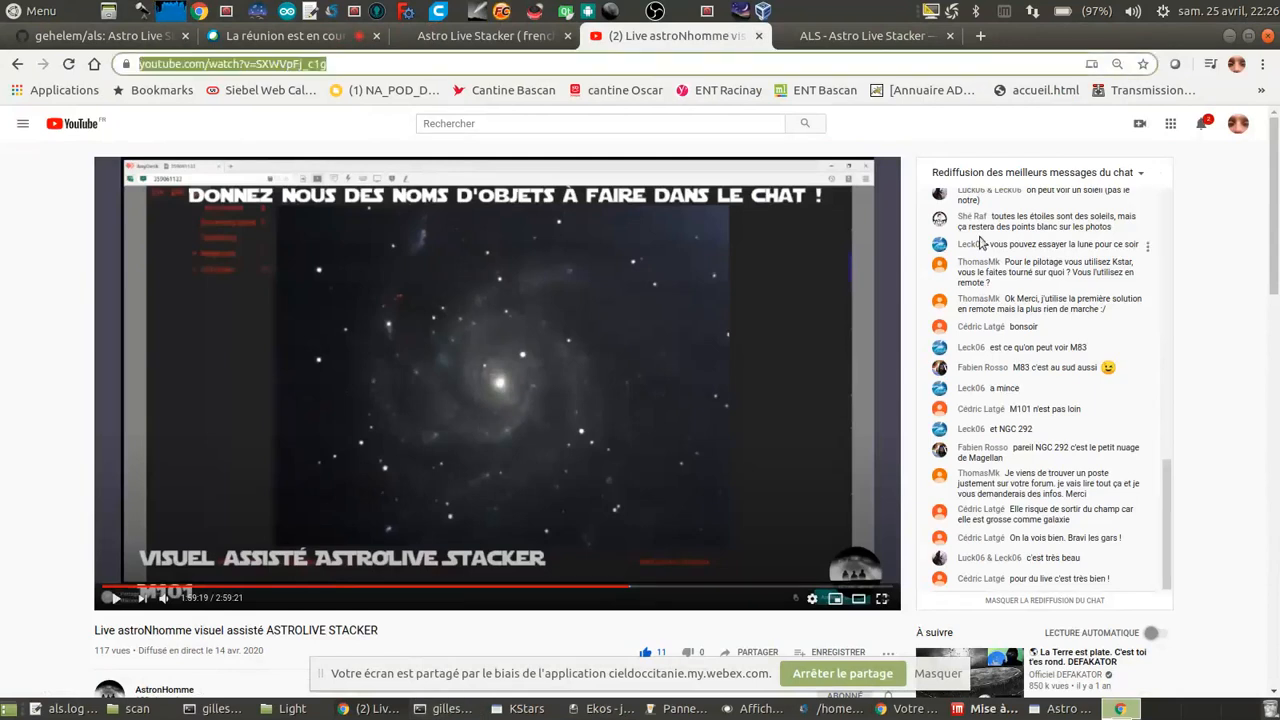
pyautogui.click(902, 710)
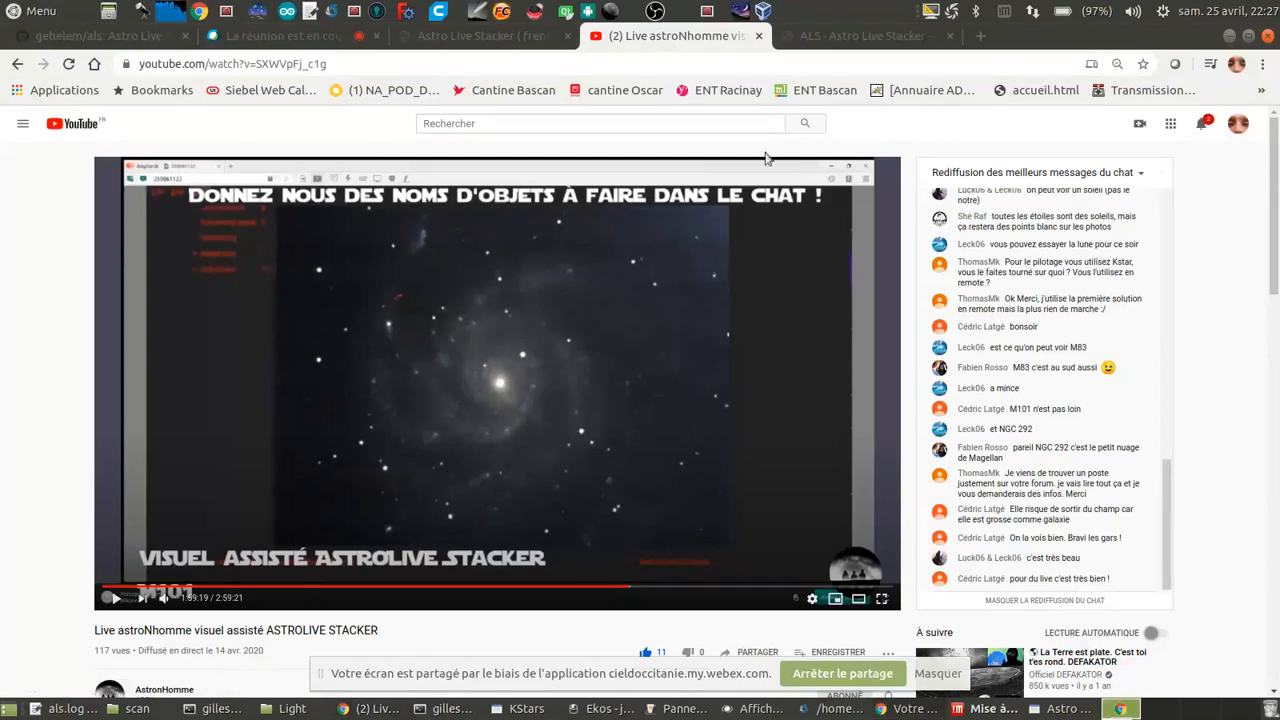
pyautogui.click(753, 35)
pyautogui.click(756, 36)
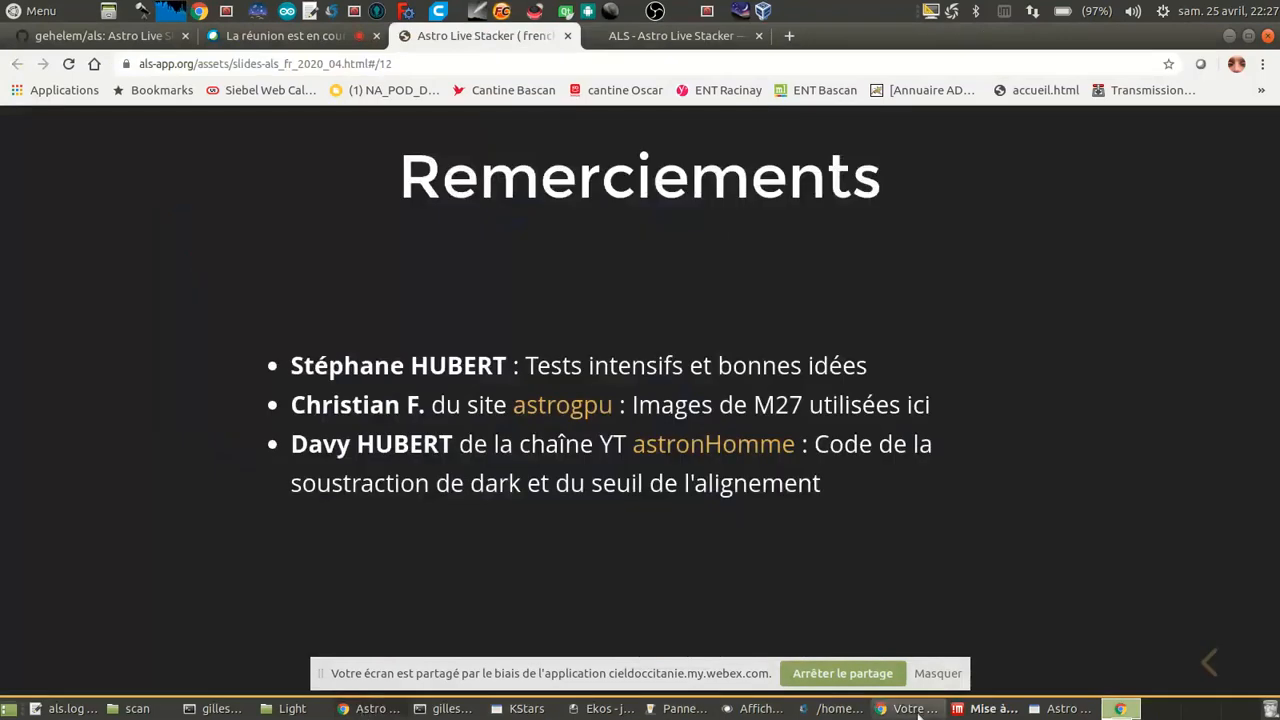
# Step: Paste the copied YouTube video link into the Webex meeting chat and send it
pyautogui.click(403, 710)
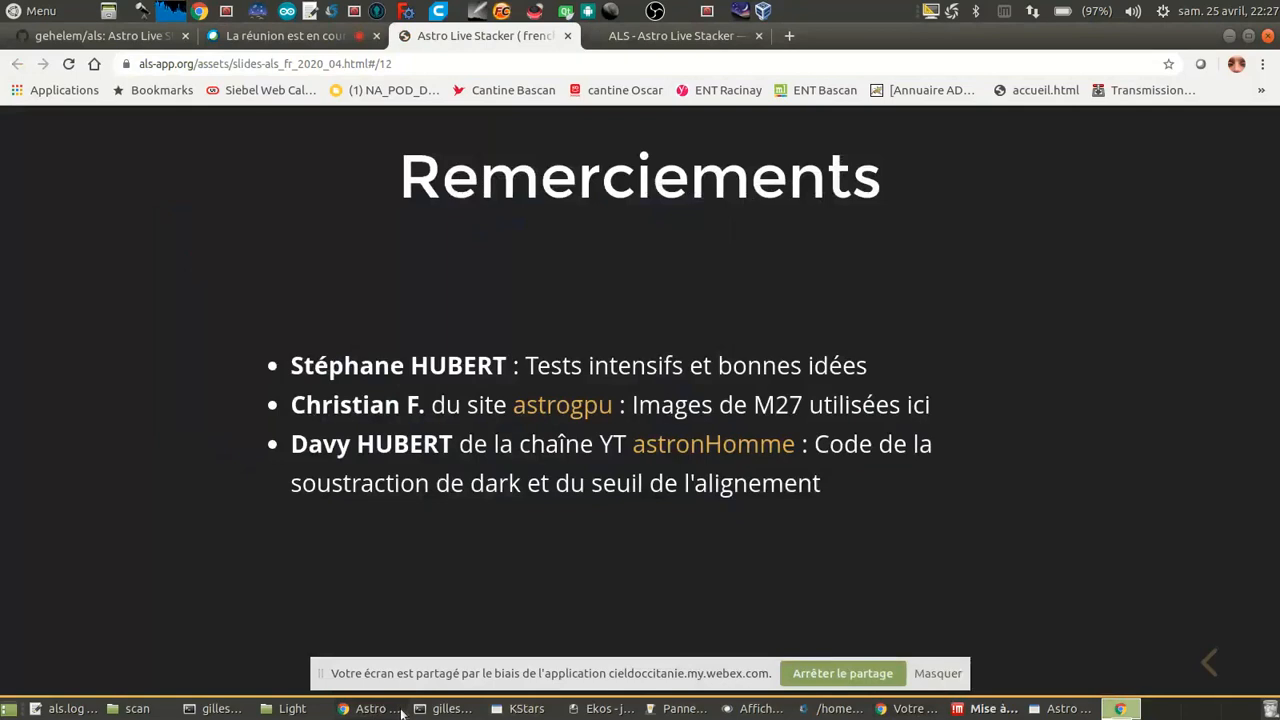
pyautogui.click(327, 44)
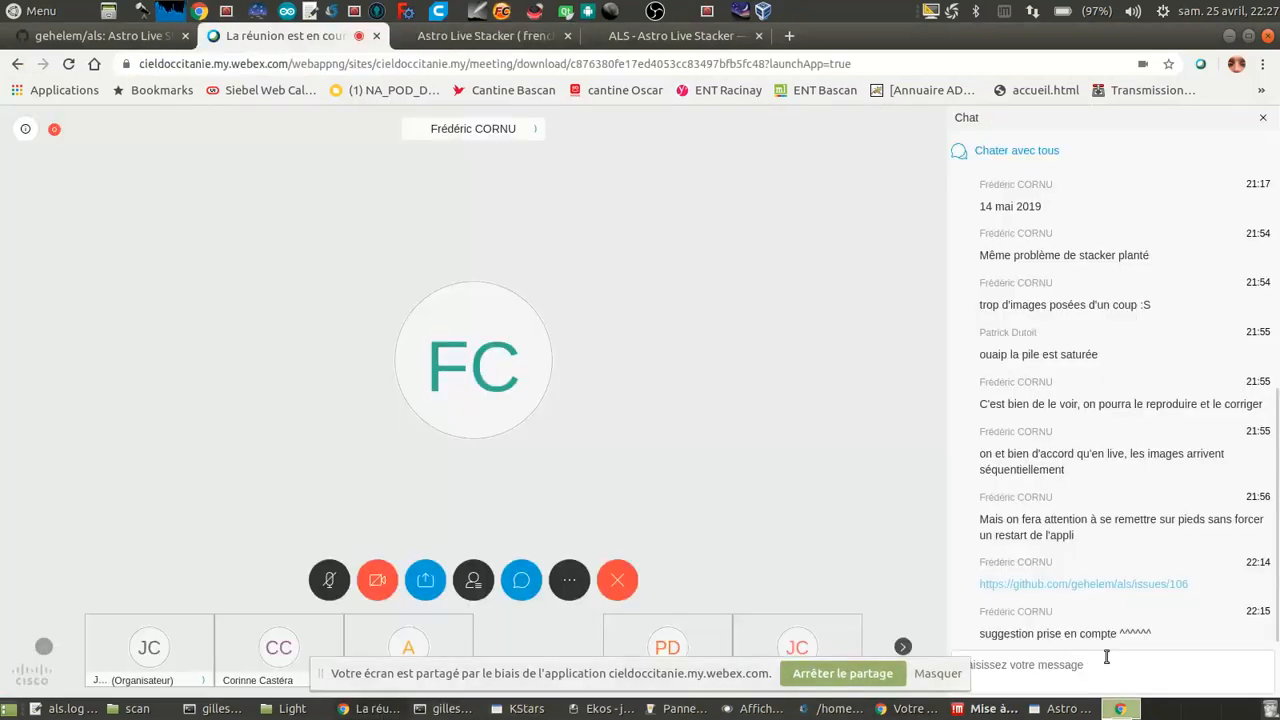
pyautogui.click(1113, 669)
pyautogui.hotkey('ctrl', 'v')
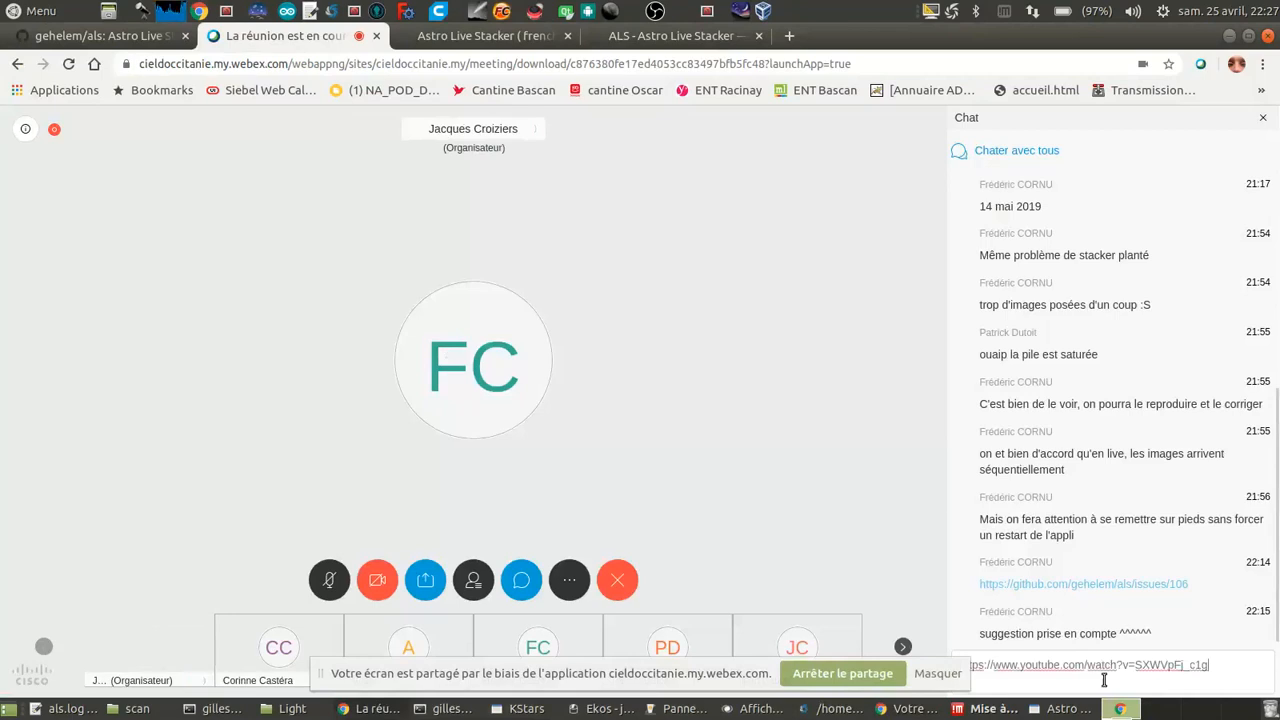
pyautogui.press('Return')
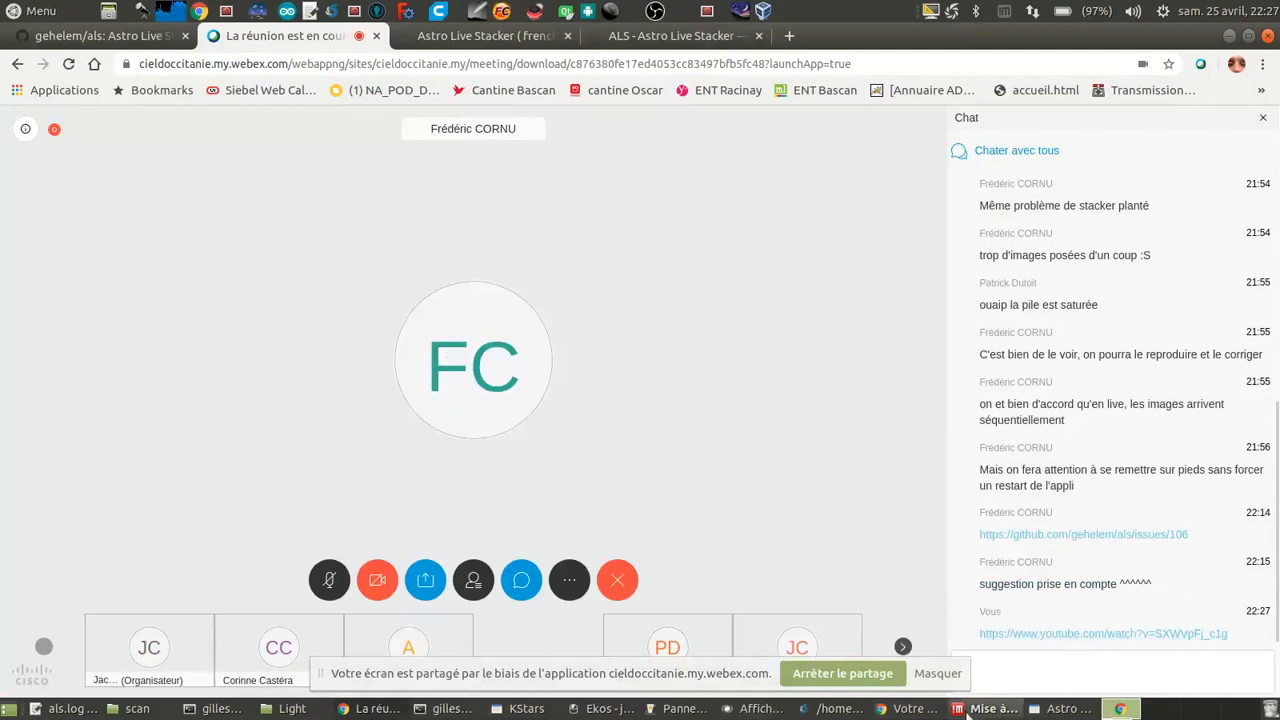
# Step: Switch back to Astro Live Stacker and slightly reduce the black level and the blue balance of the M 51 stack
pyautogui.click(900, 712)
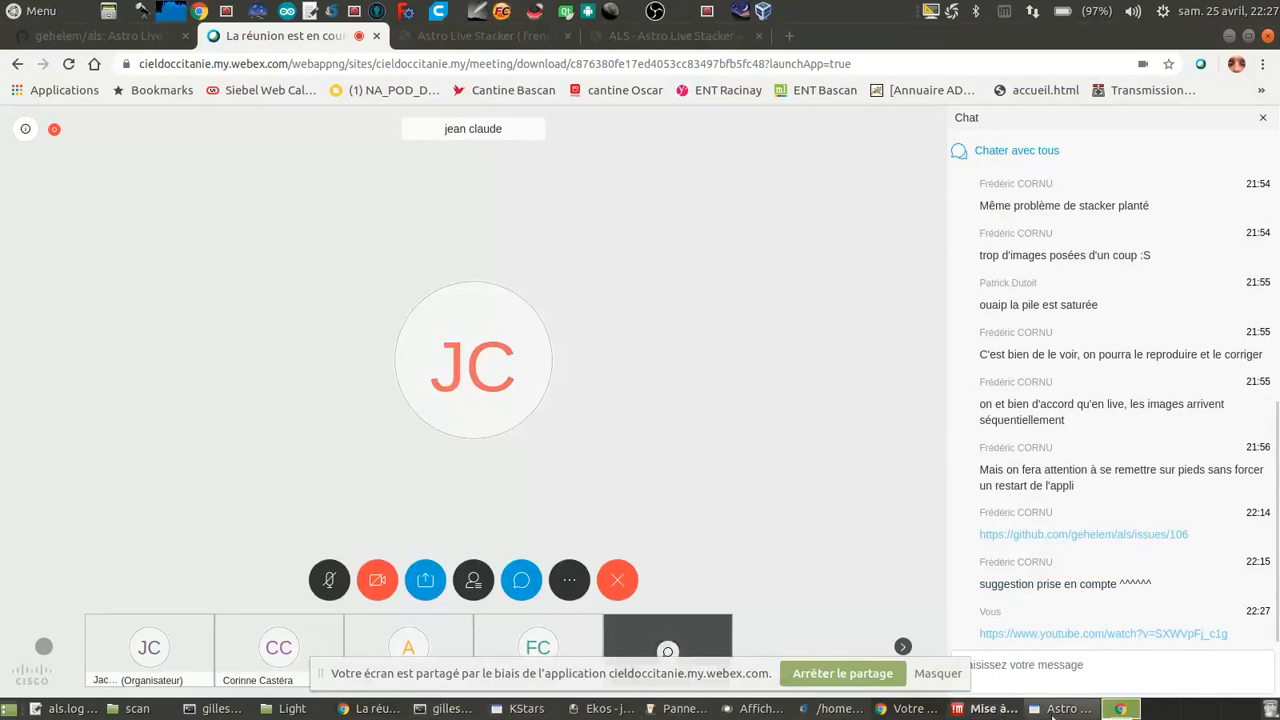
pyautogui.click(1060, 709)
pyautogui.scroll(-1, 771, 357)
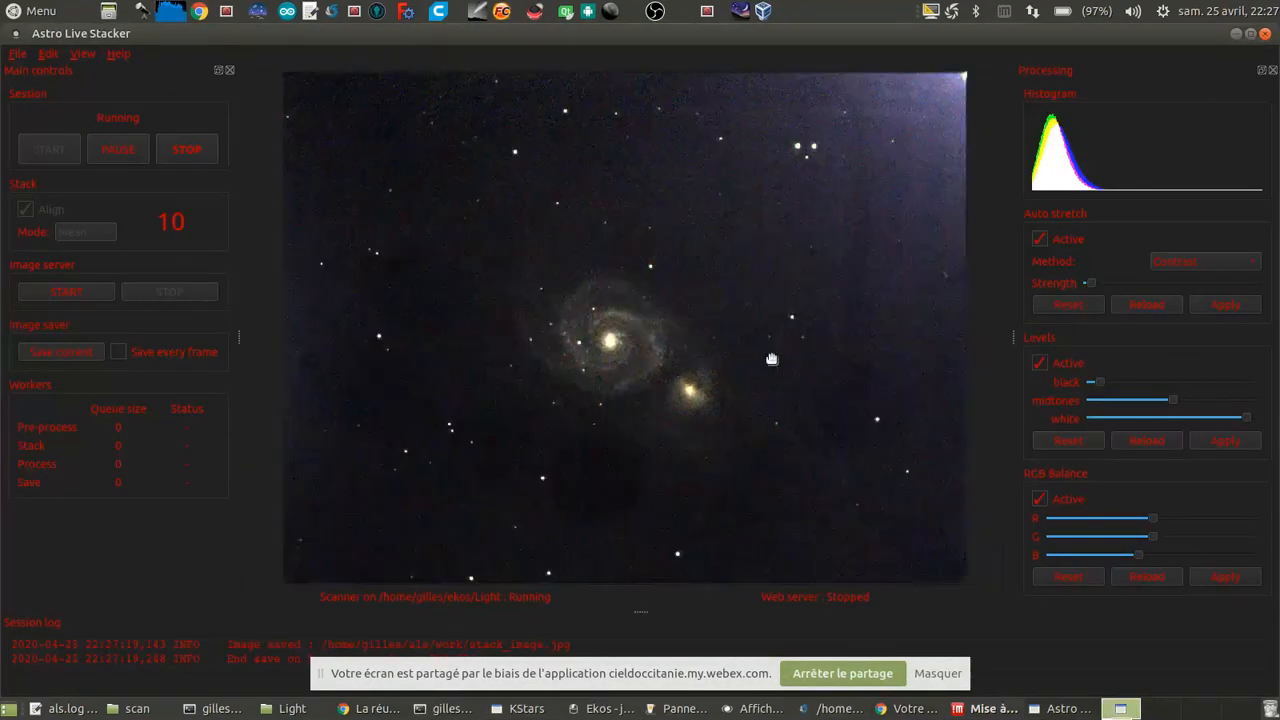
pyautogui.scroll(2, 771, 360)
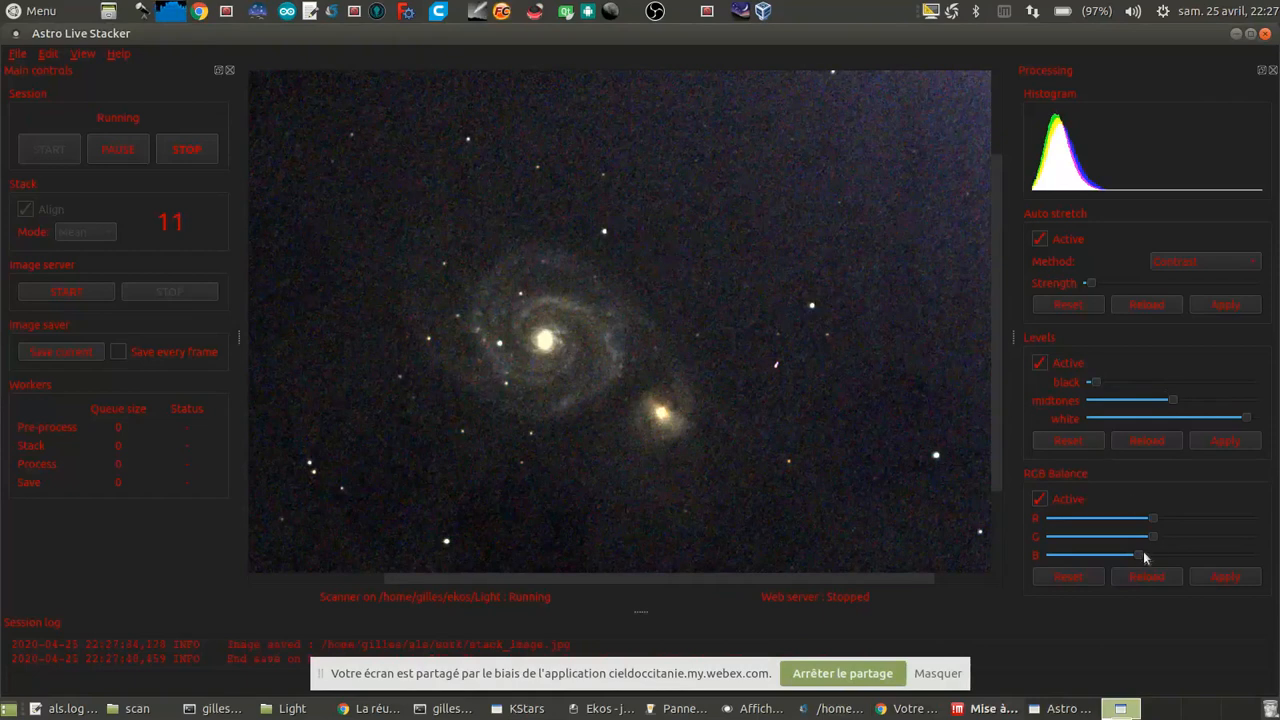
pyautogui.scroll(-1, 1144, 552)
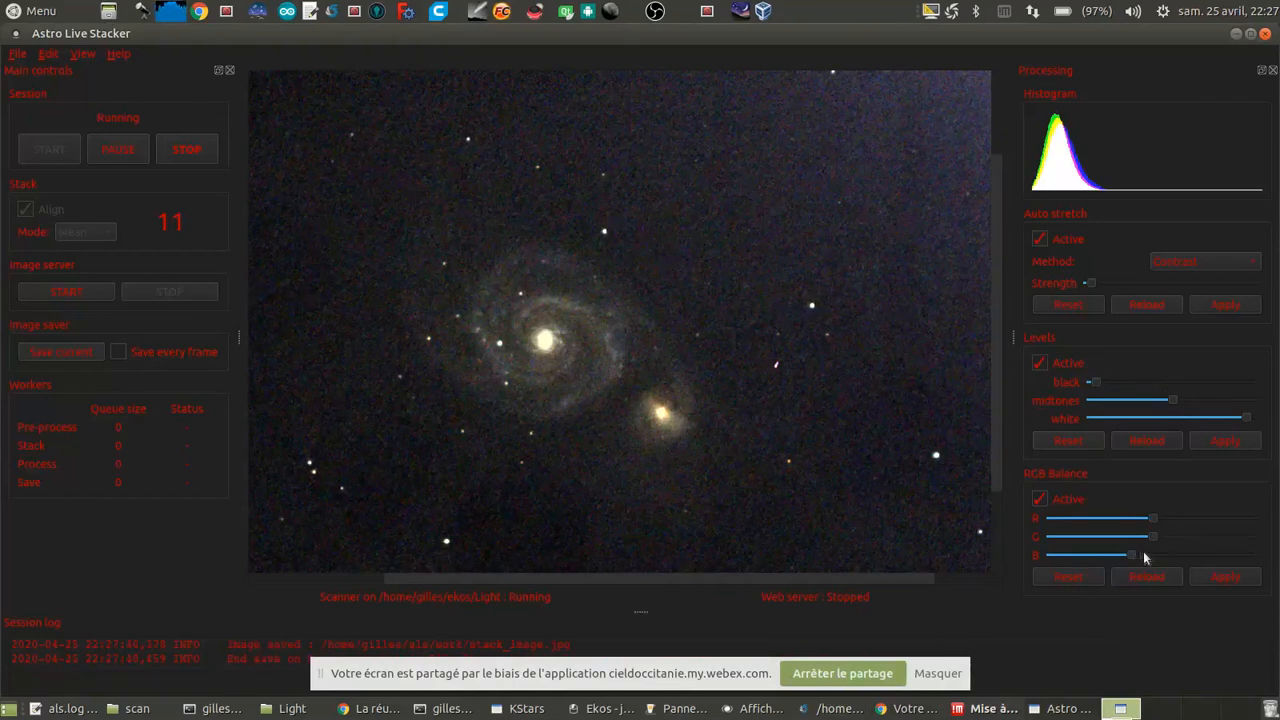
pyautogui.click(1217, 581)
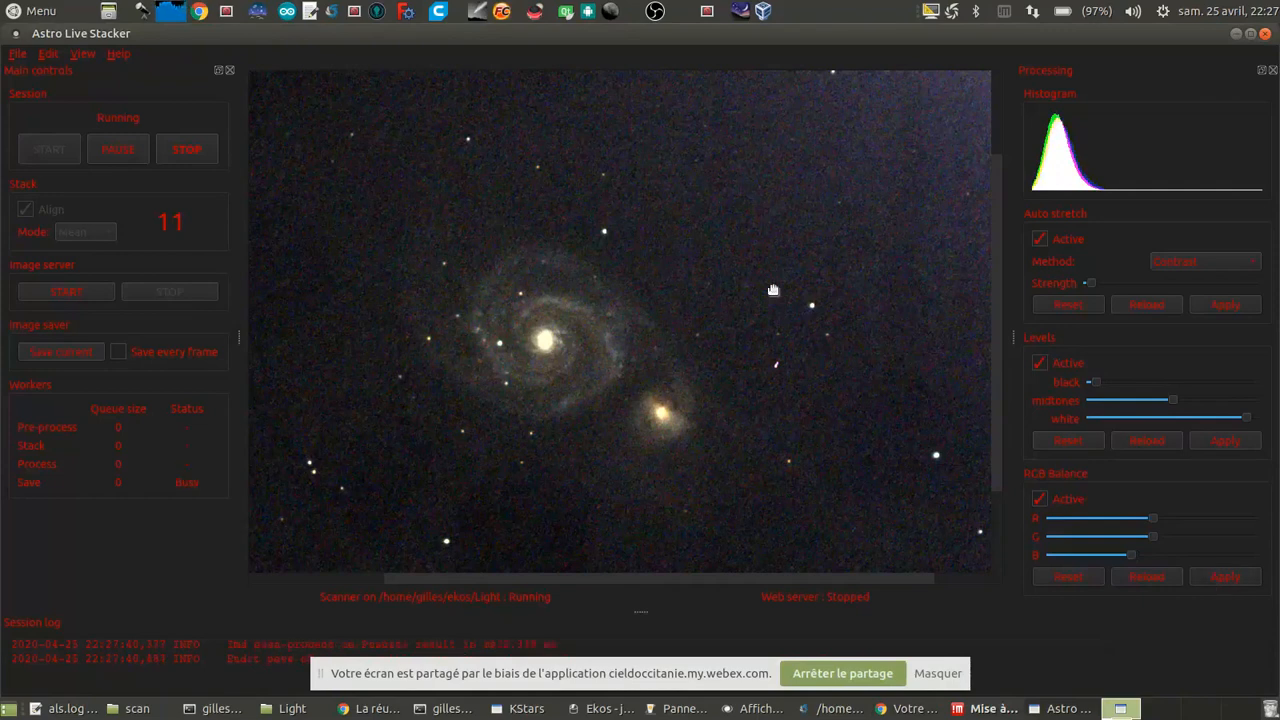
pyautogui.click(1146, 555)
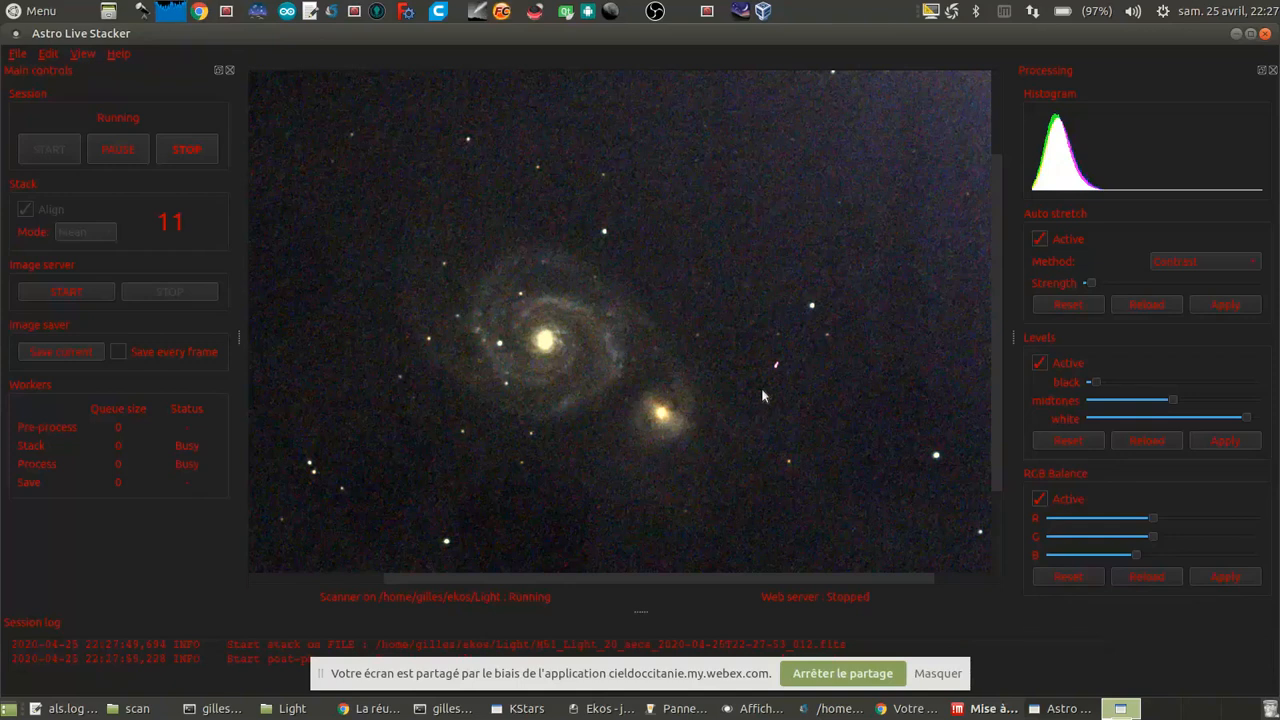
# Step: Inspect the M 51 stack as a whole and up close, and switch to the KStars sky map
pyautogui.moveTo(730, 577); pyautogui.dragTo(703, 580)
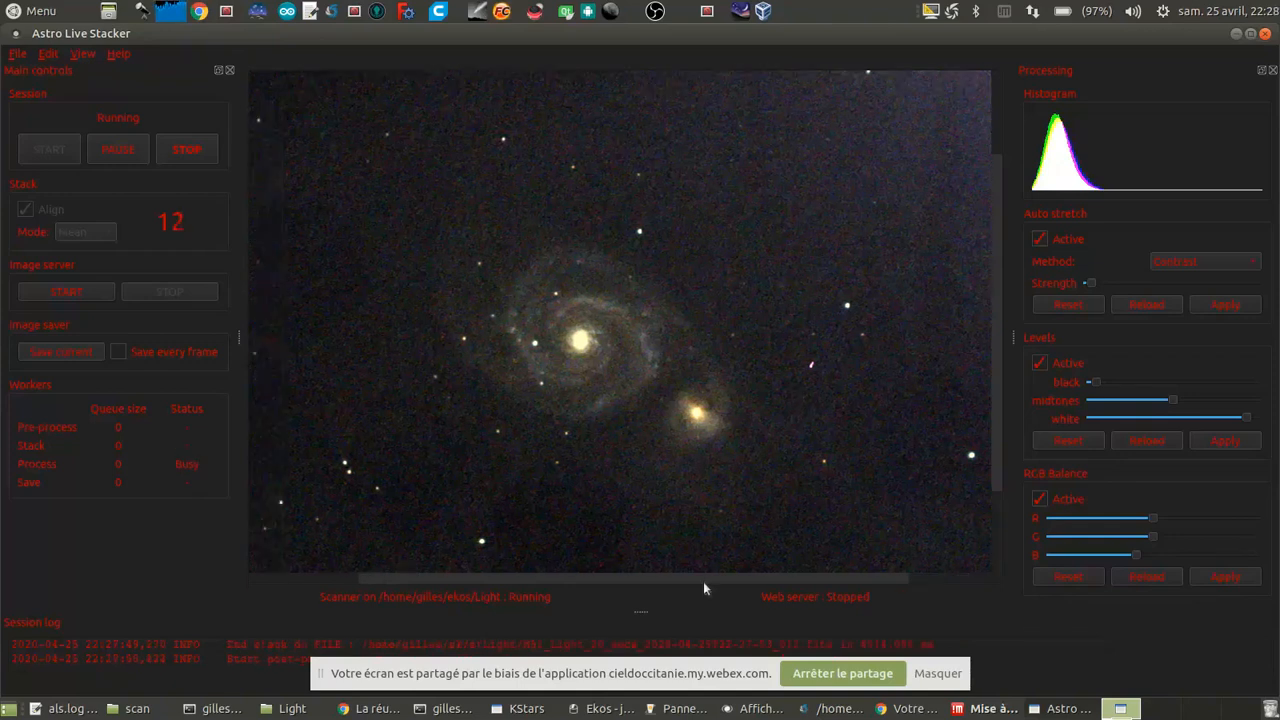
pyautogui.scroll(-5, 700, 349)
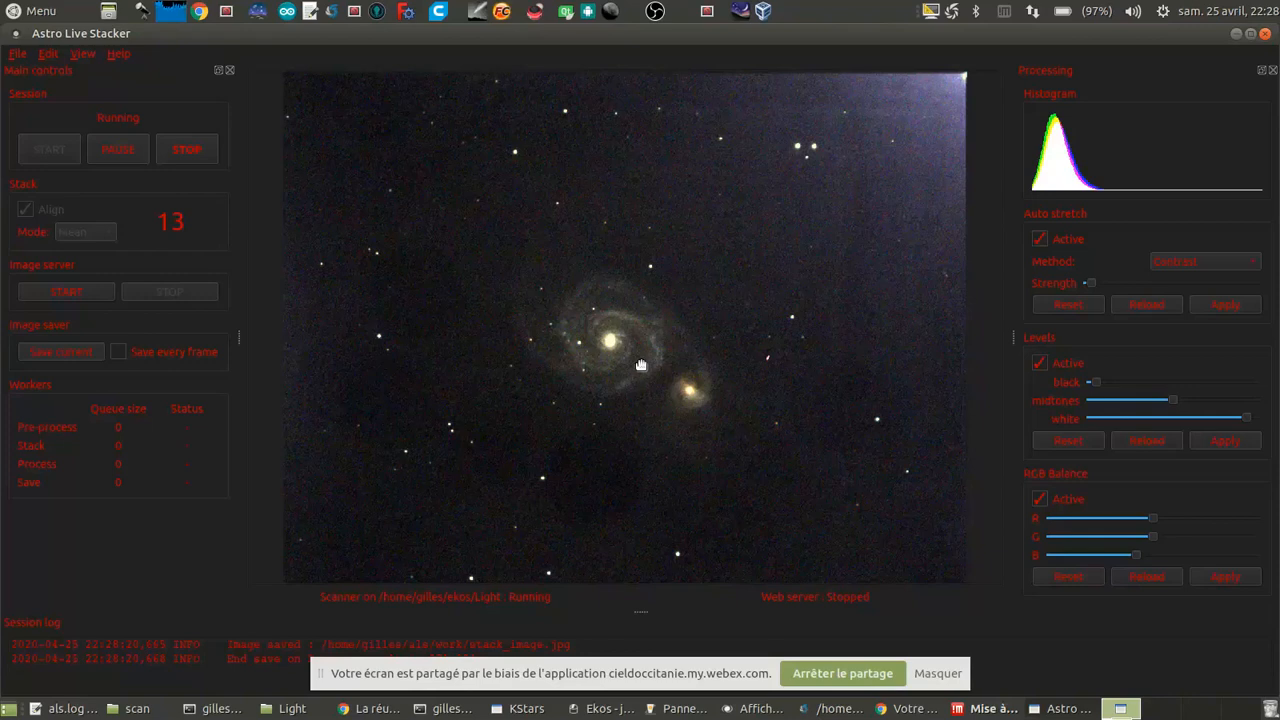
pyautogui.scroll(1, 641, 365)
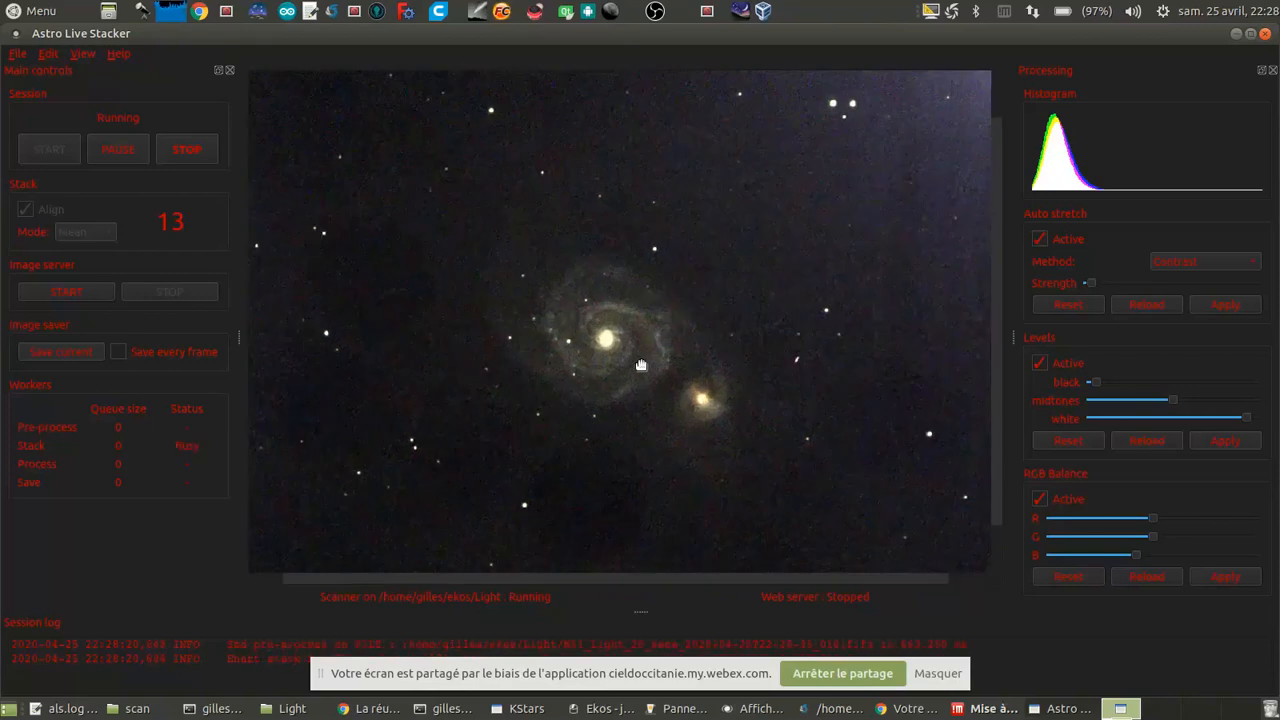
pyautogui.click(524, 710)
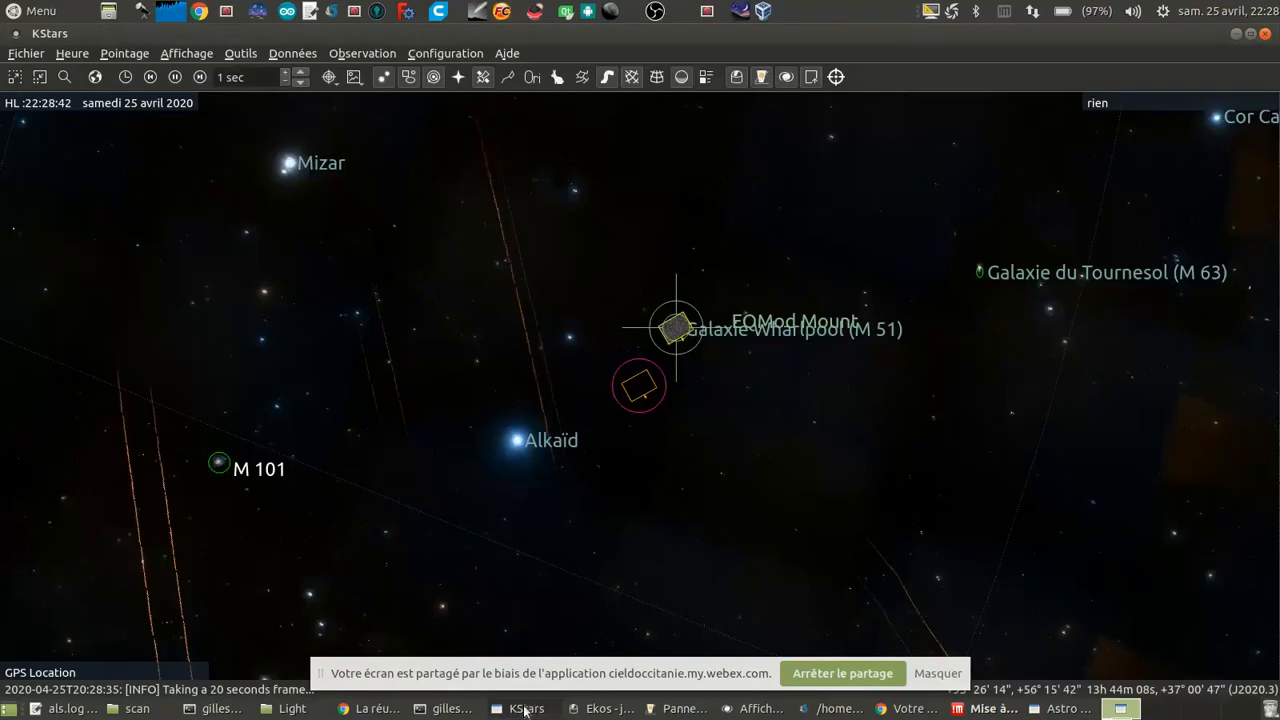
# Step: Search the sky map for "owl", centre it on the Owl Cluster, and check how the cluster fits the camera frame
pyautogui.click(124, 53)
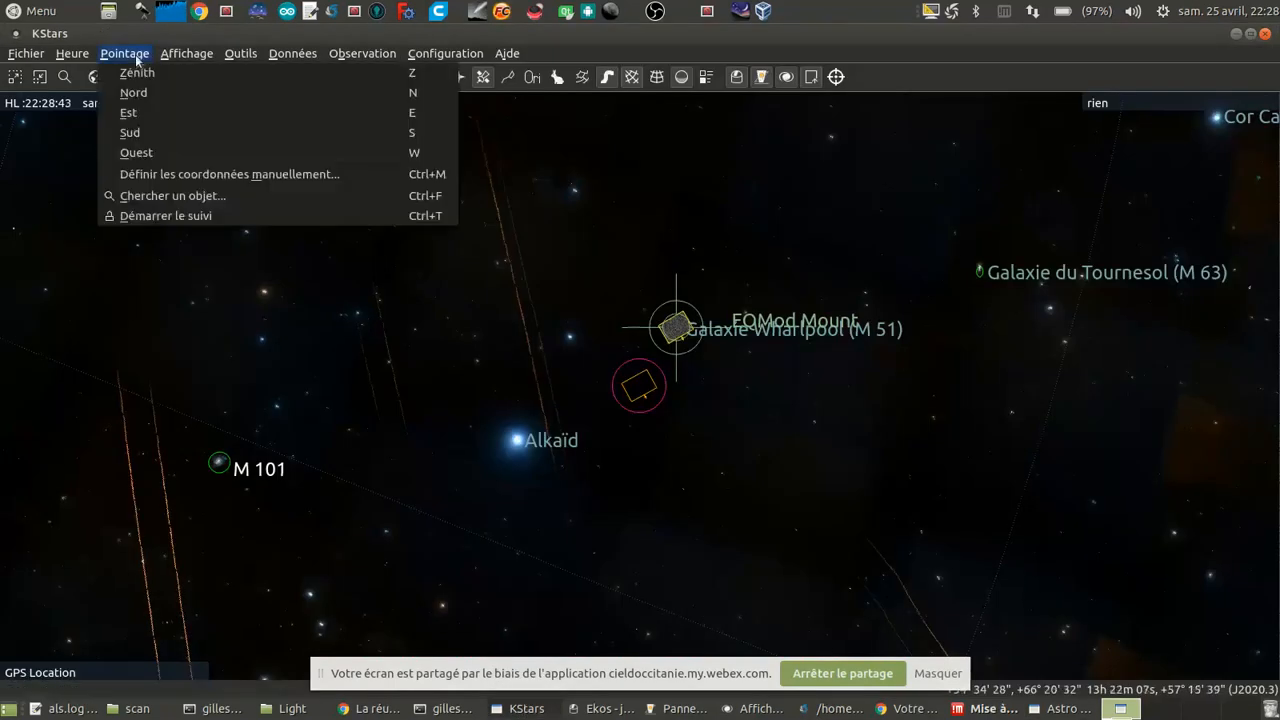
pyautogui.click(211, 199)
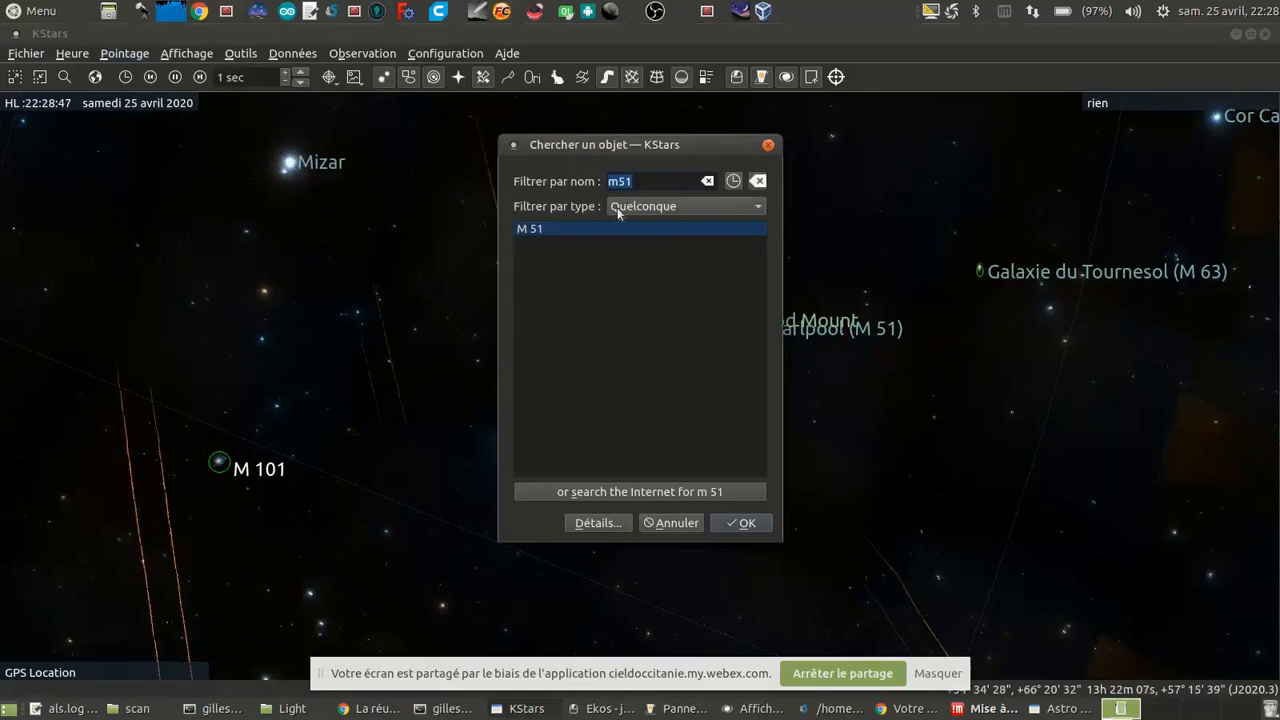
pyautogui.write('howl')
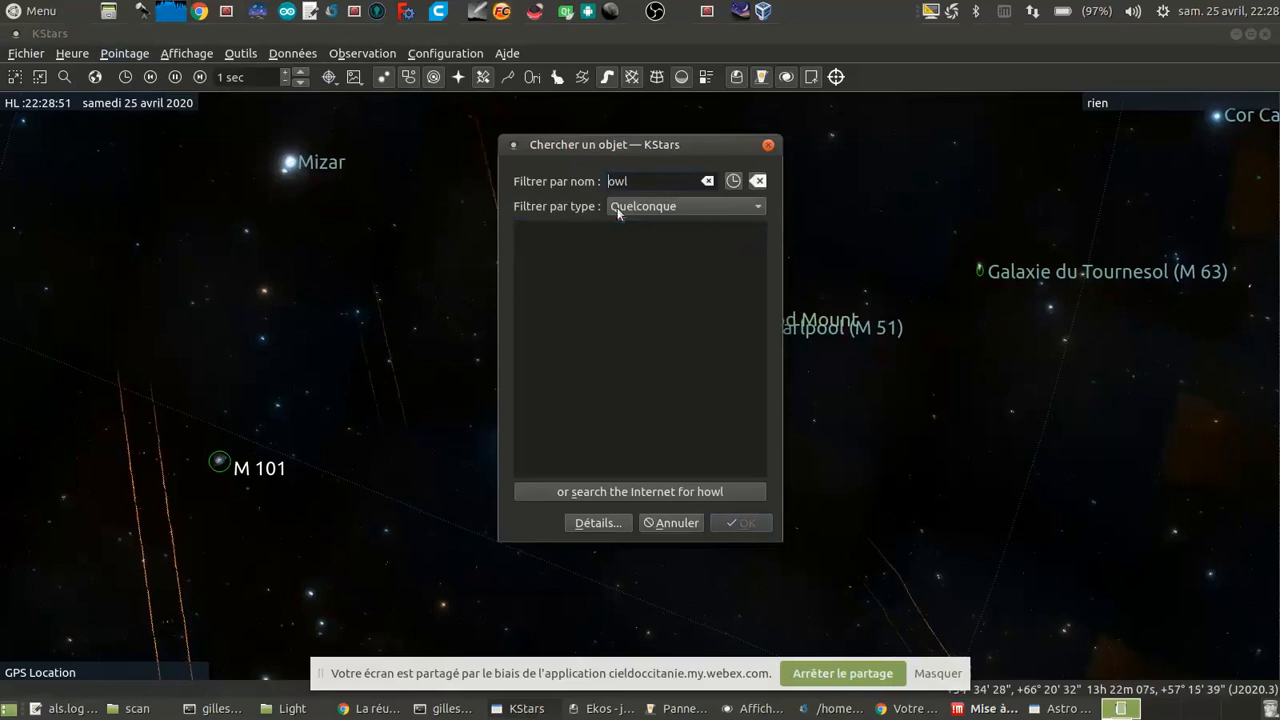
pyautogui.press('Delete')
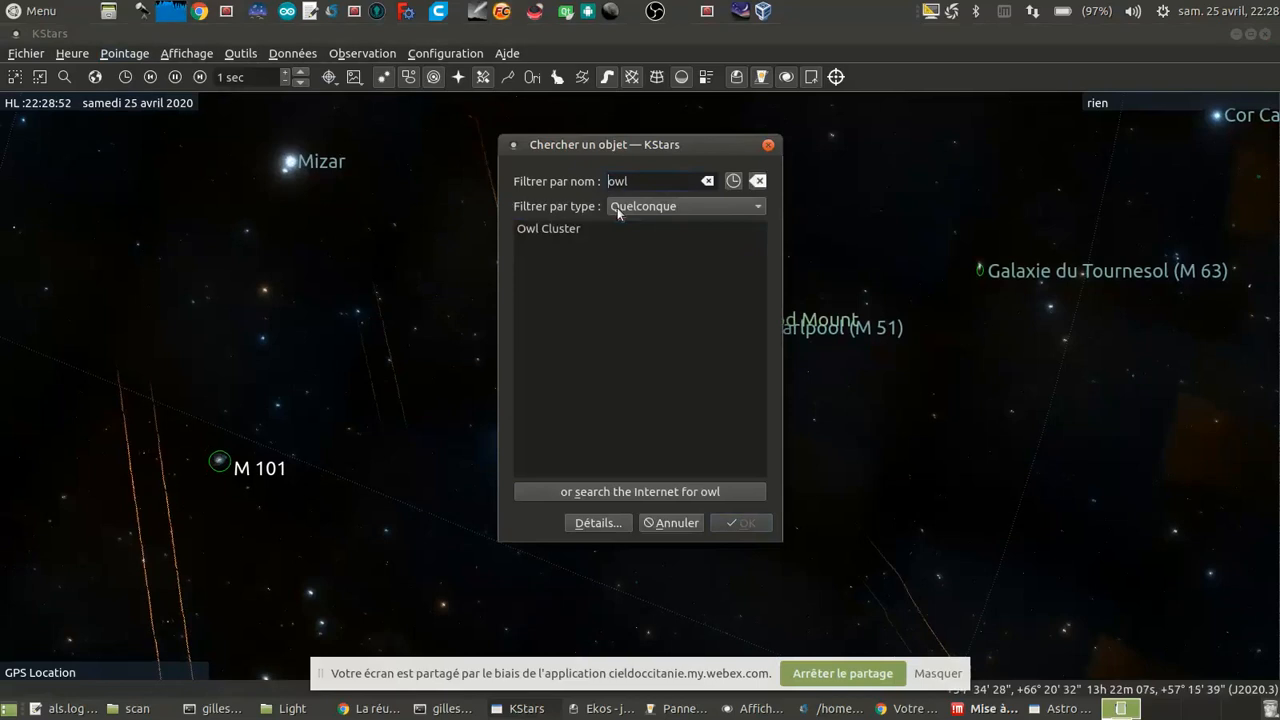
pyautogui.doubleClick(566, 228)
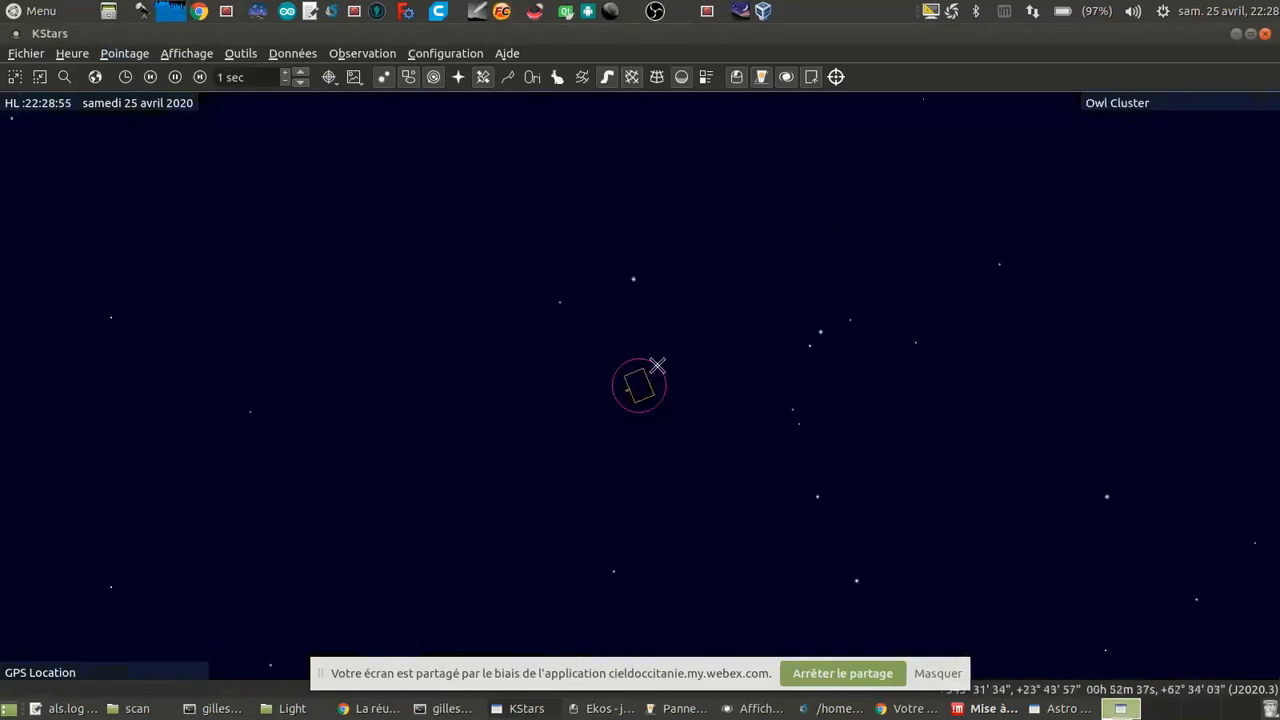
pyautogui.scroll(8, 690, 407)
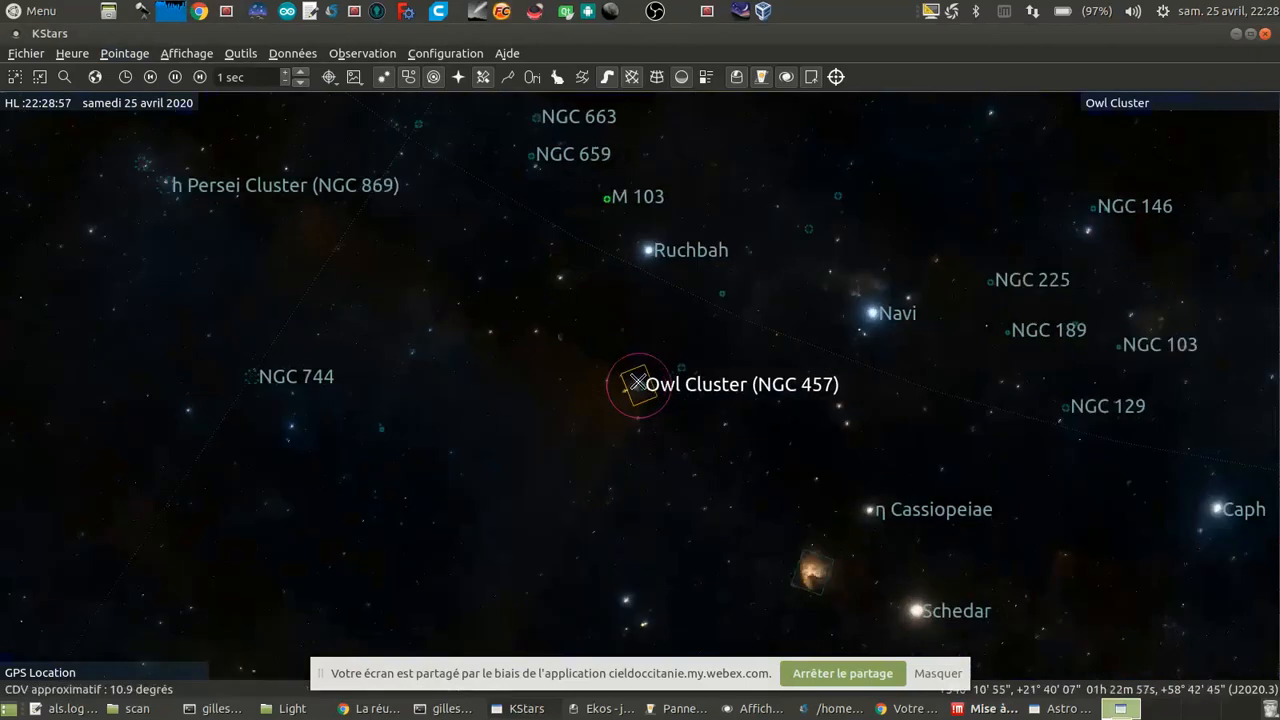
pyautogui.scroll(6, 650, 405)
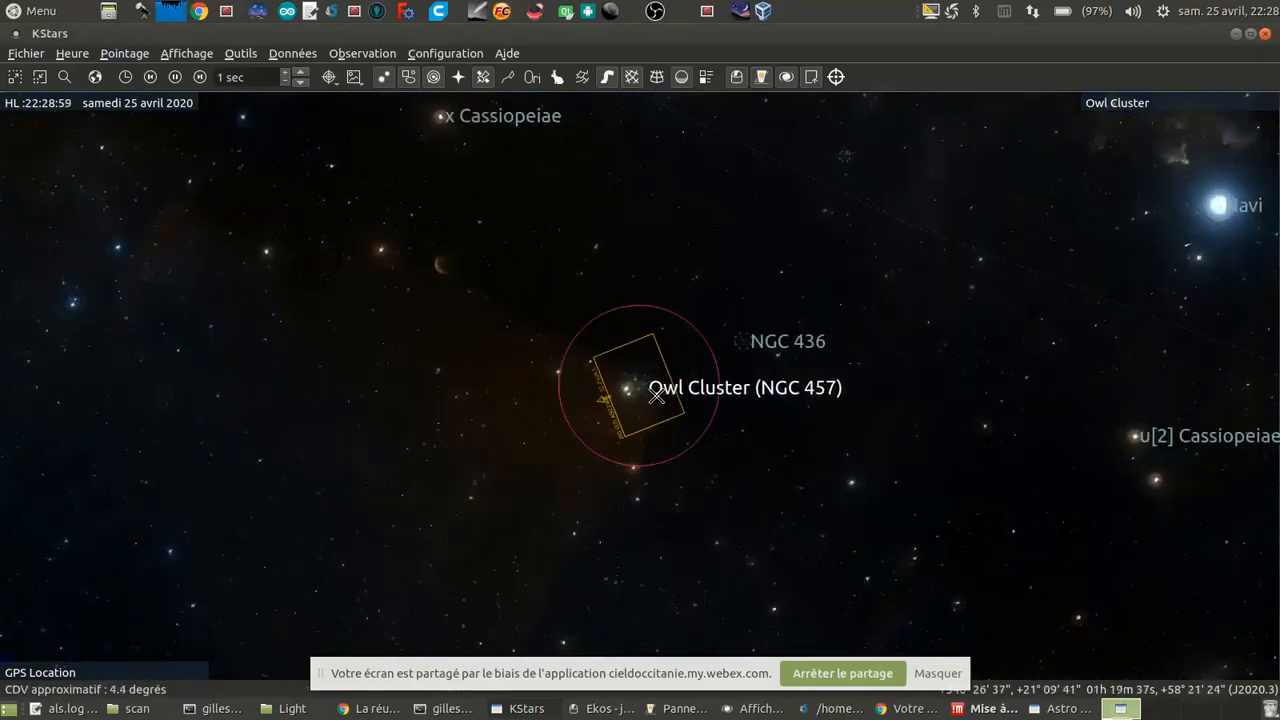
pyautogui.scroll(2, 638, 395)
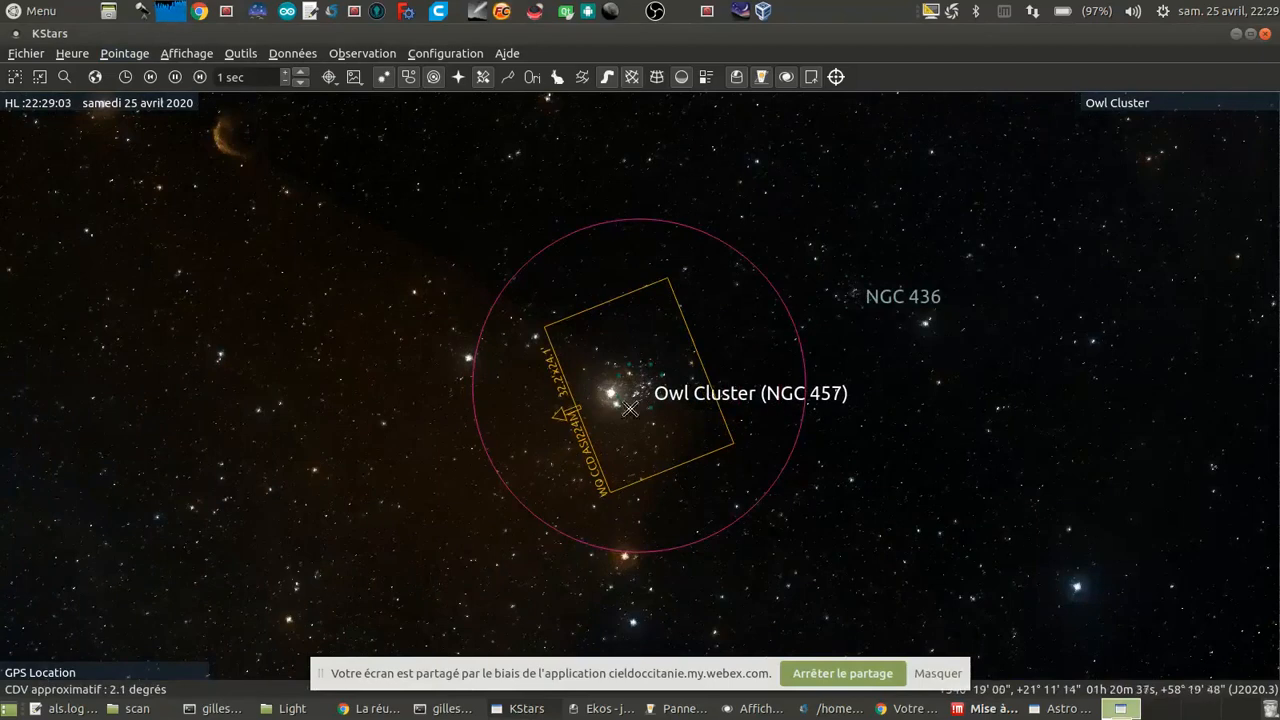
pyautogui.scroll(-7, 621, 394)
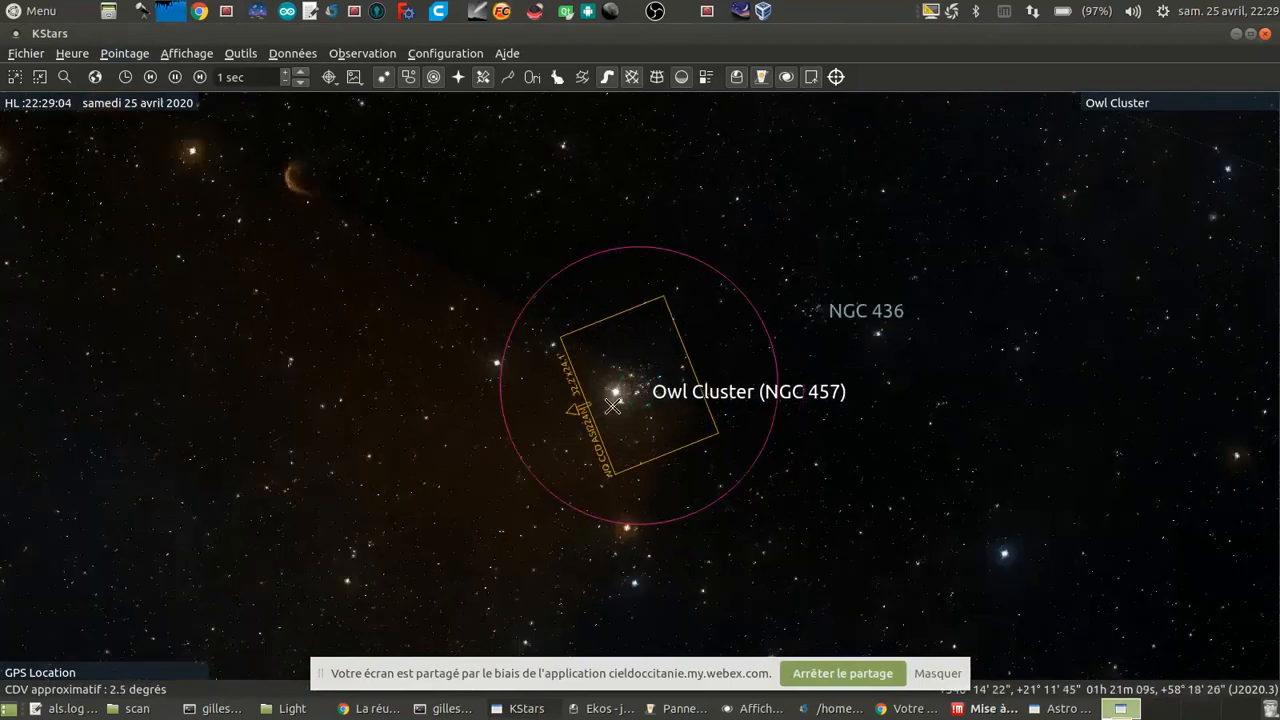
# Step: Find the object M 97 and centre the sky map on it
pyautogui.click(124, 53)
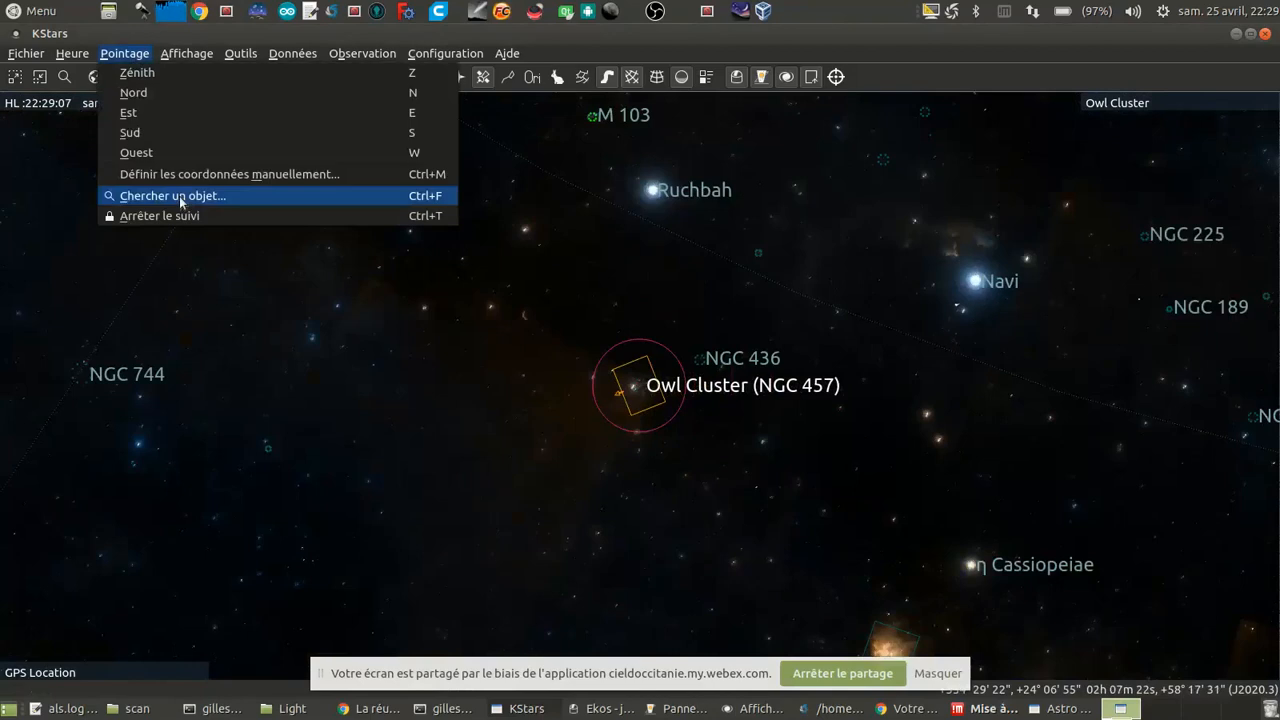
pyautogui.click(183, 196)
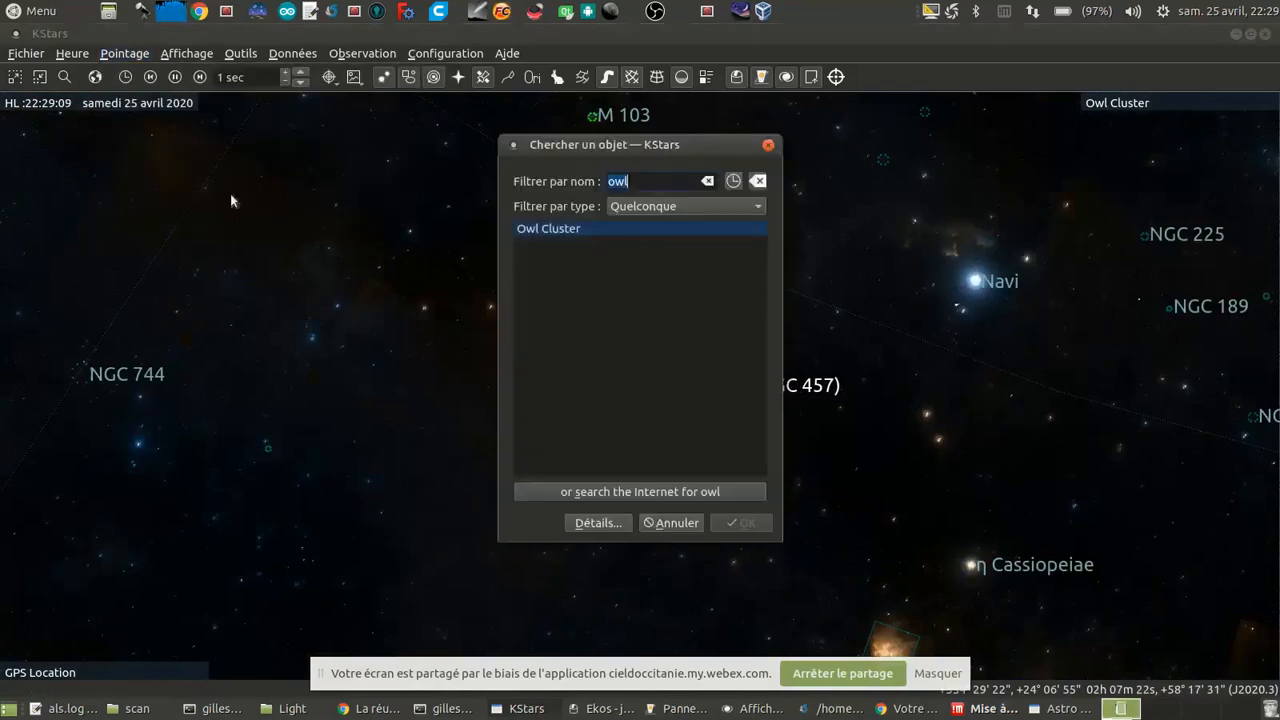
pyautogui.write('m97')
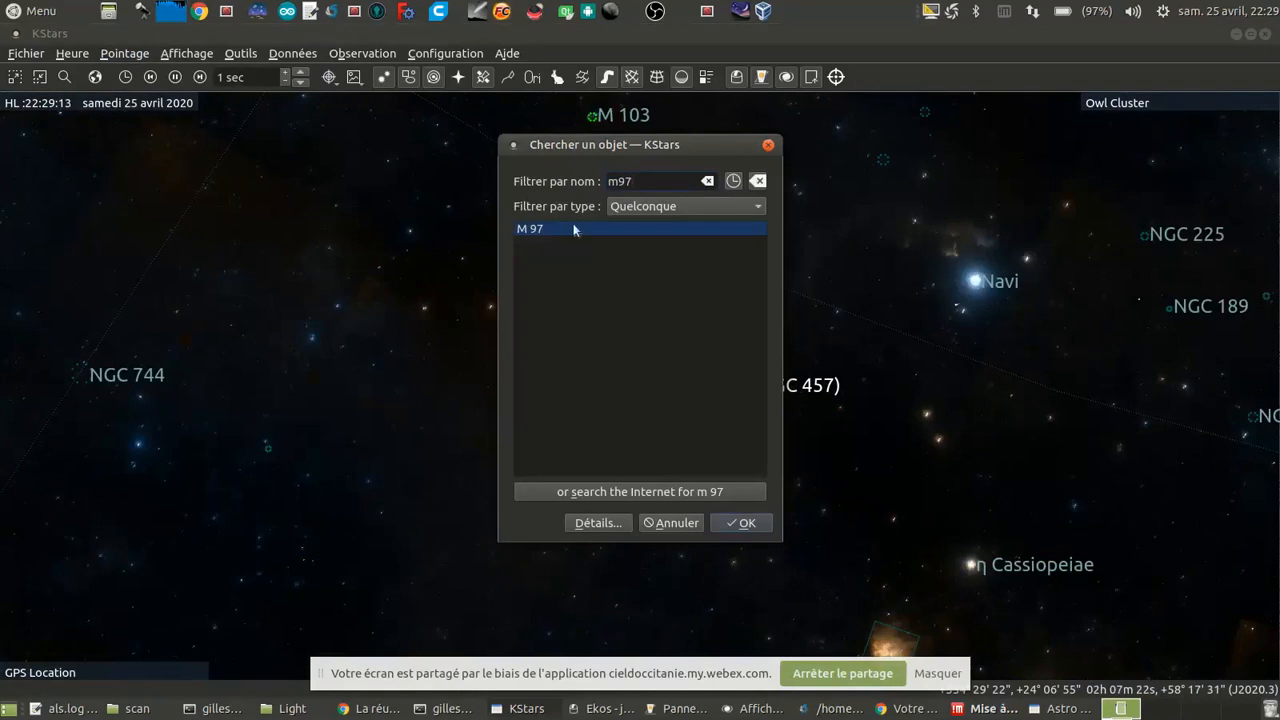
pyautogui.doubleClick(574, 229)
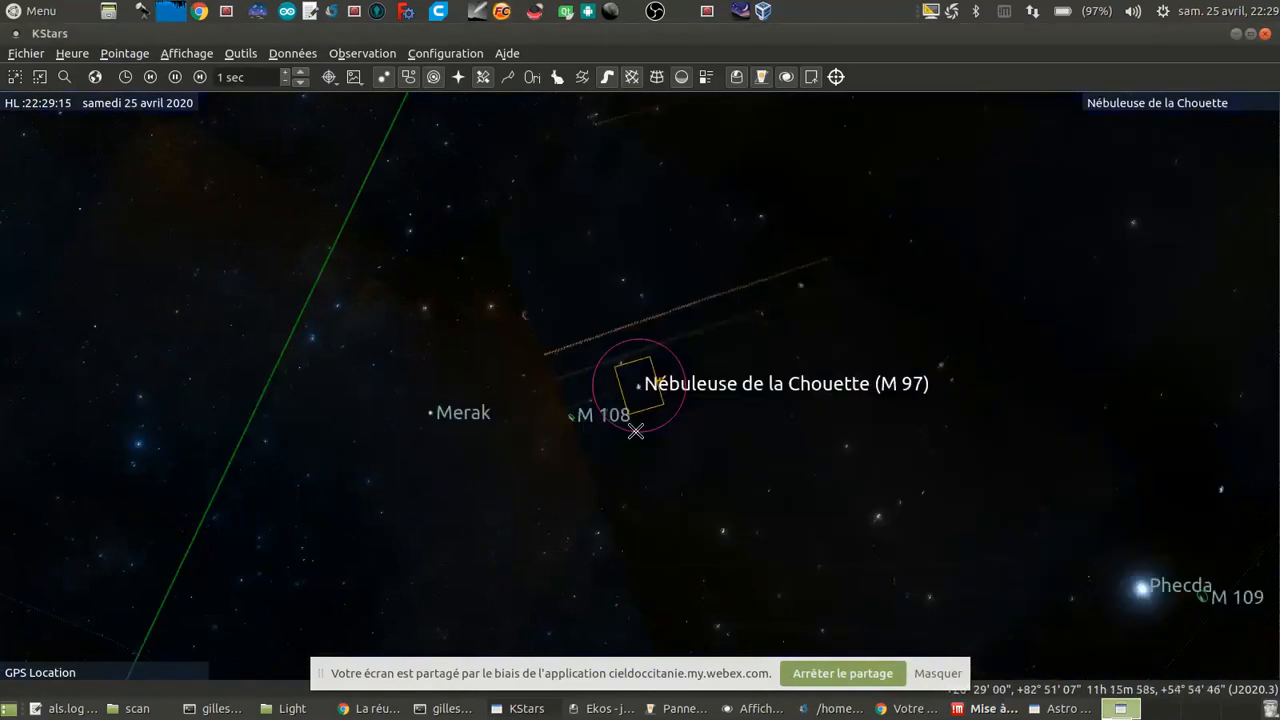
# Step: Examine the M 97 nebula up close and its size relative to the camera's field-of-view frame
pyautogui.scroll(6, 654, 400)
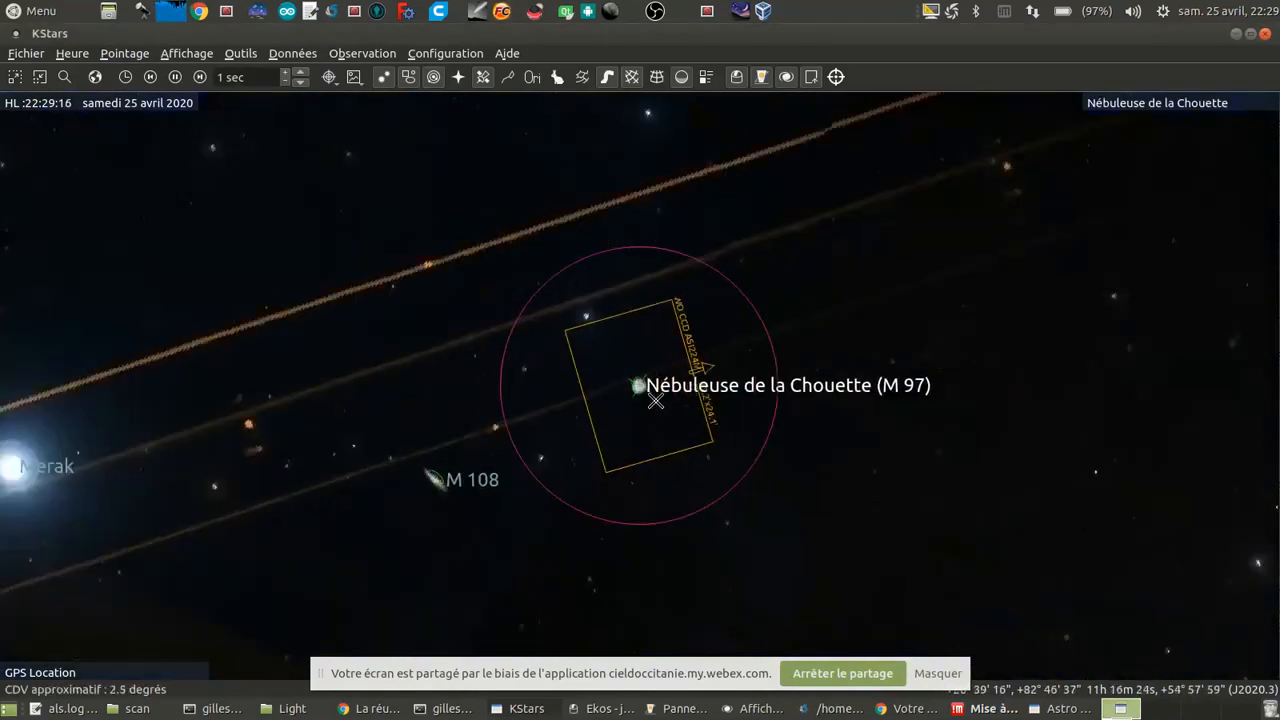
pyautogui.scroll(4, 648, 404)
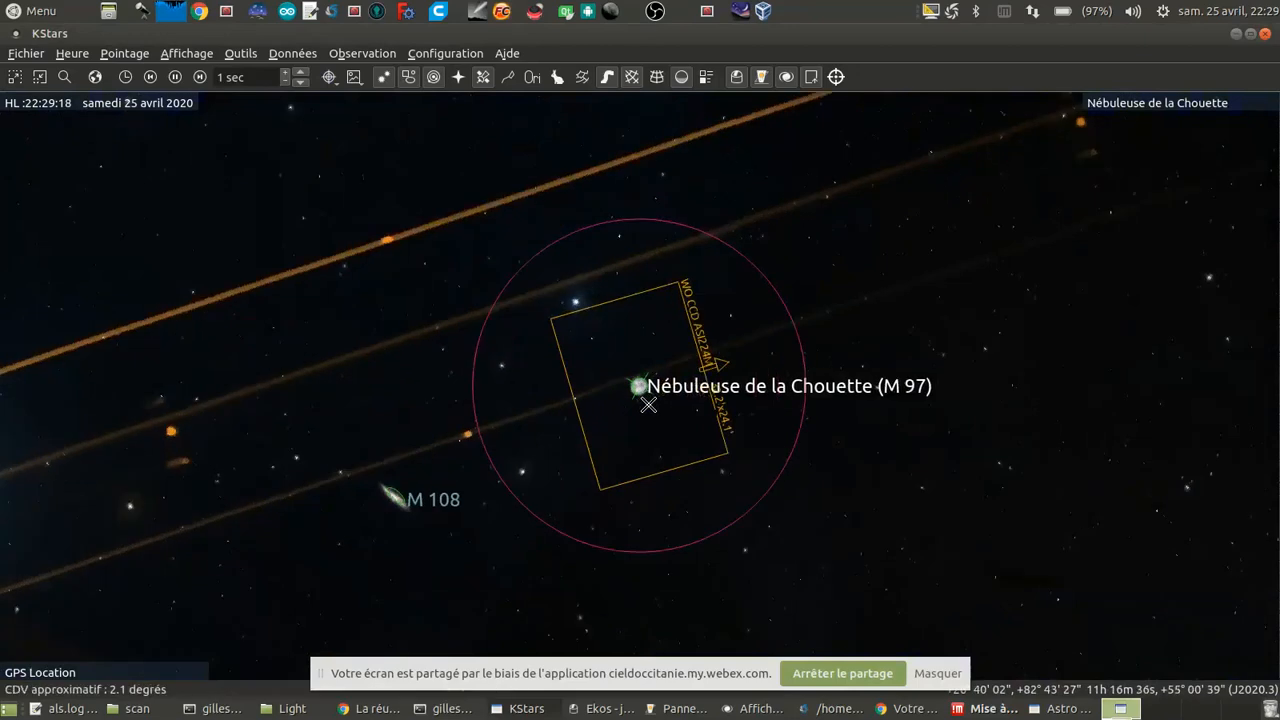
pyautogui.scroll(4, 636, 429)
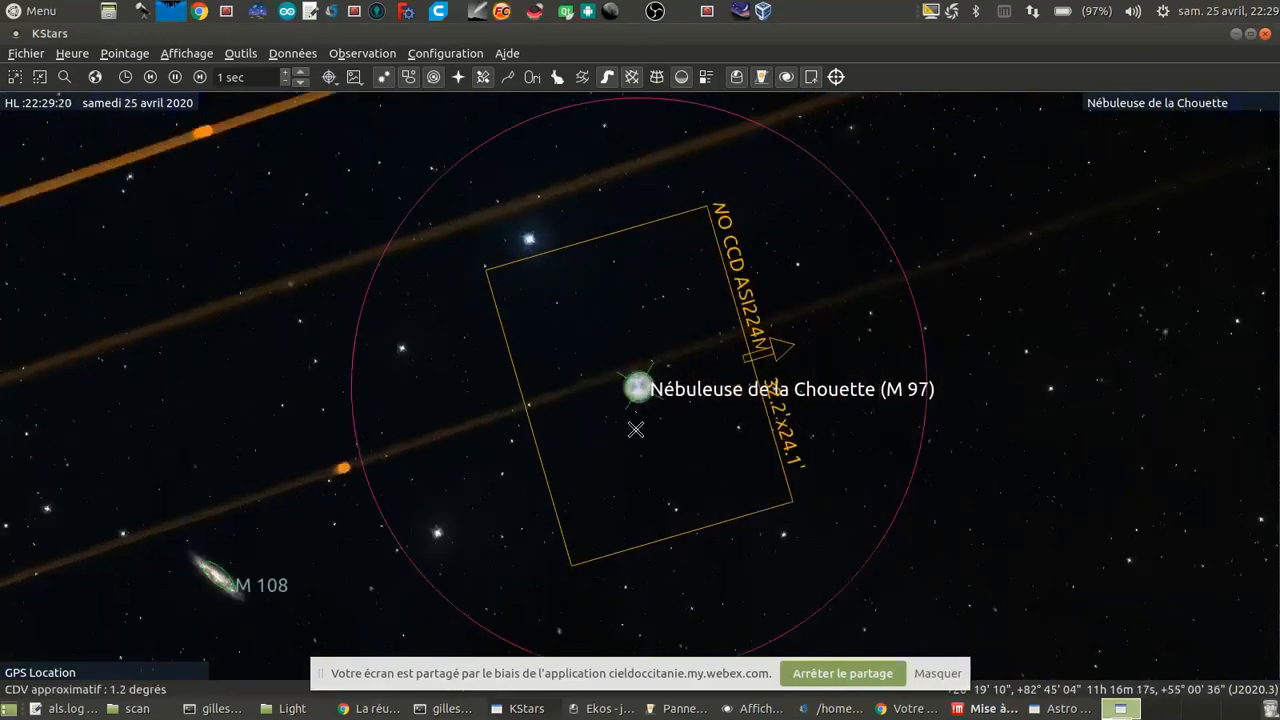
pyautogui.scroll(3, 638, 428)
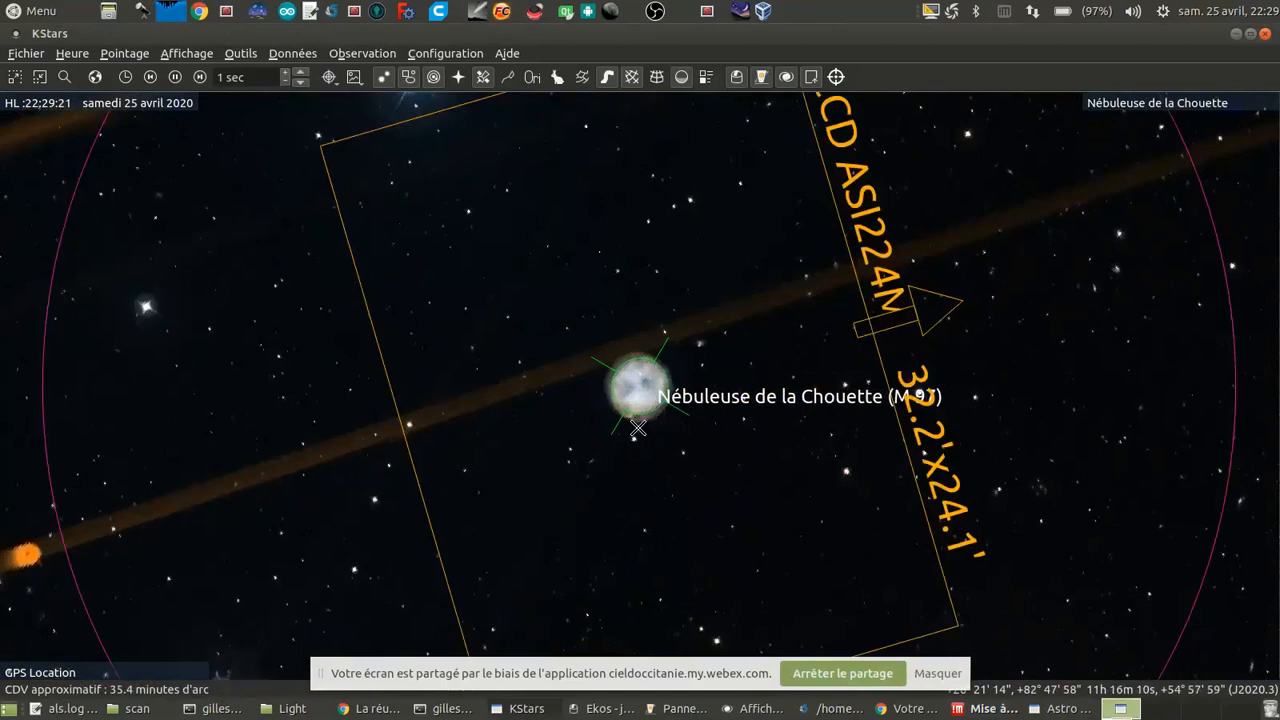
pyautogui.scroll(2, 638, 428)
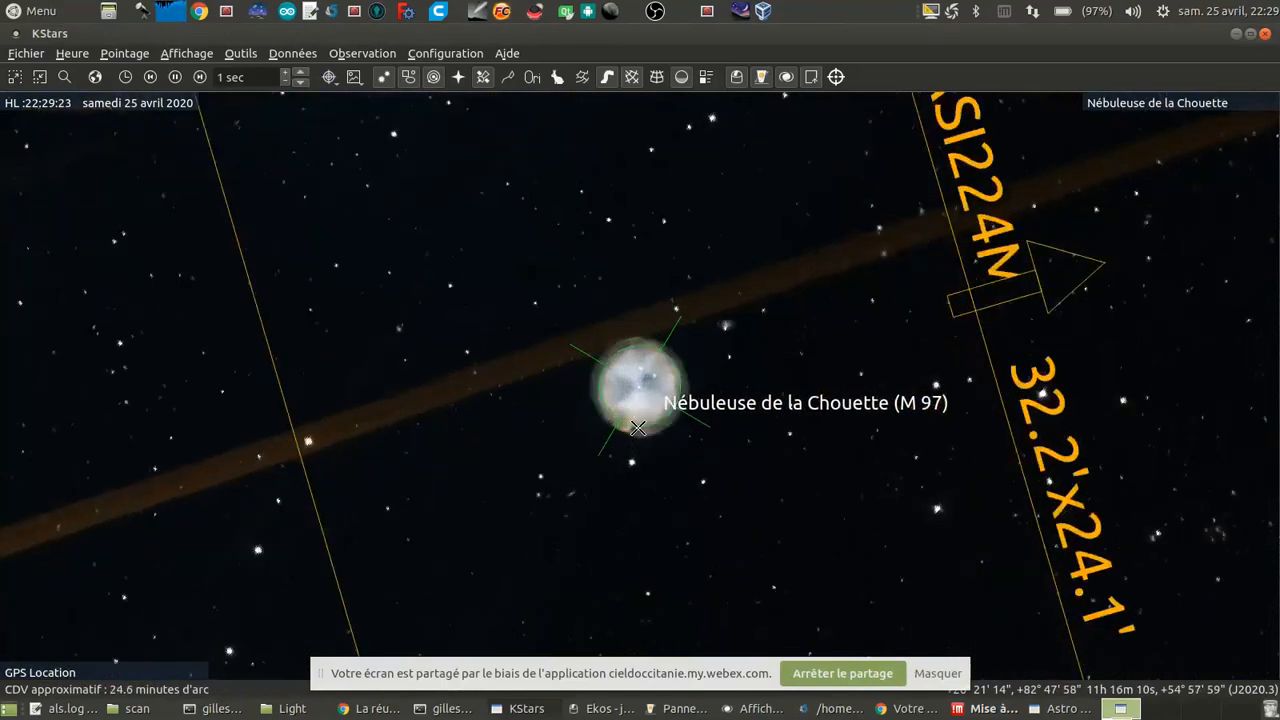
pyautogui.scroll(-2, 638, 428)
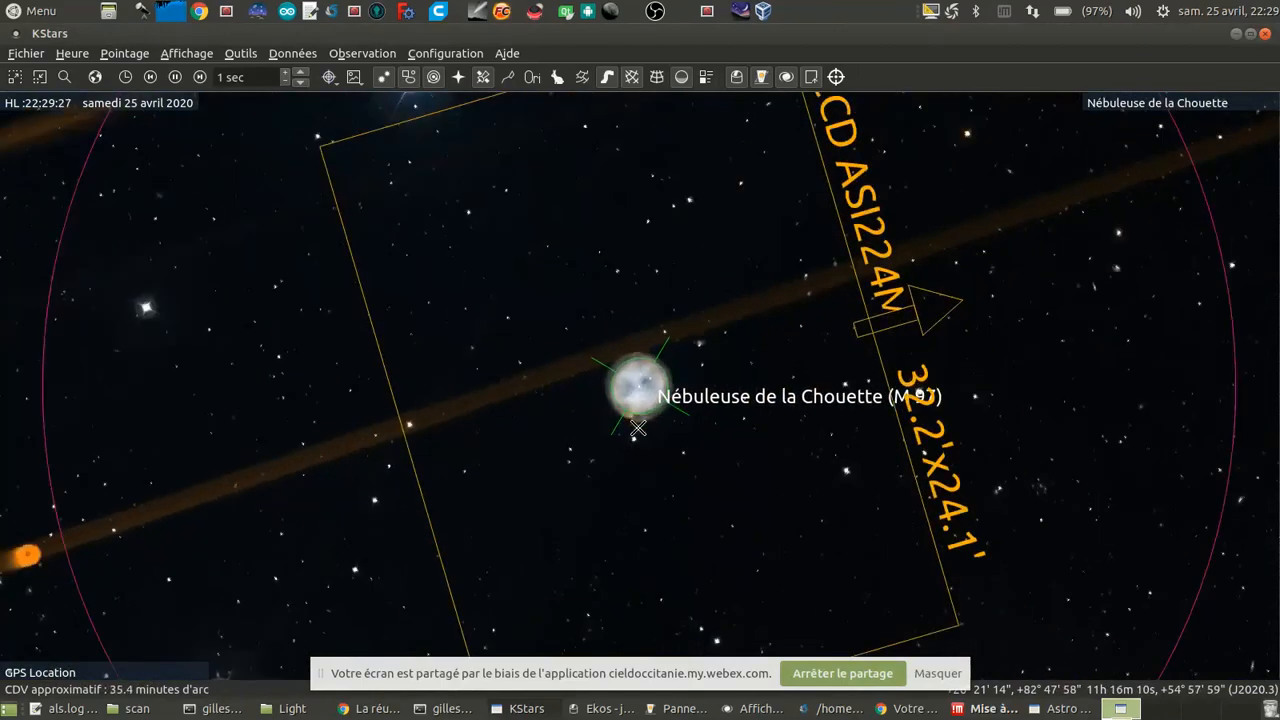
pyautogui.scroll(-5, 638, 428)
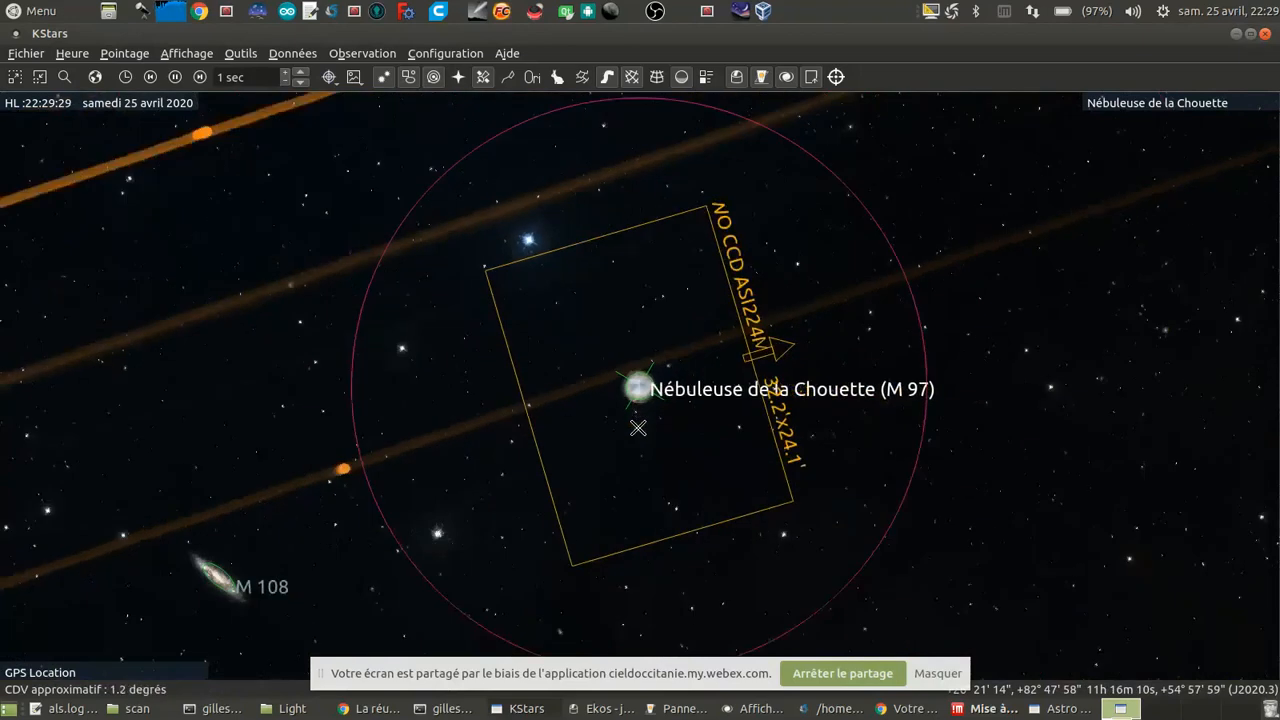
pyautogui.scroll(-1, 638, 428)
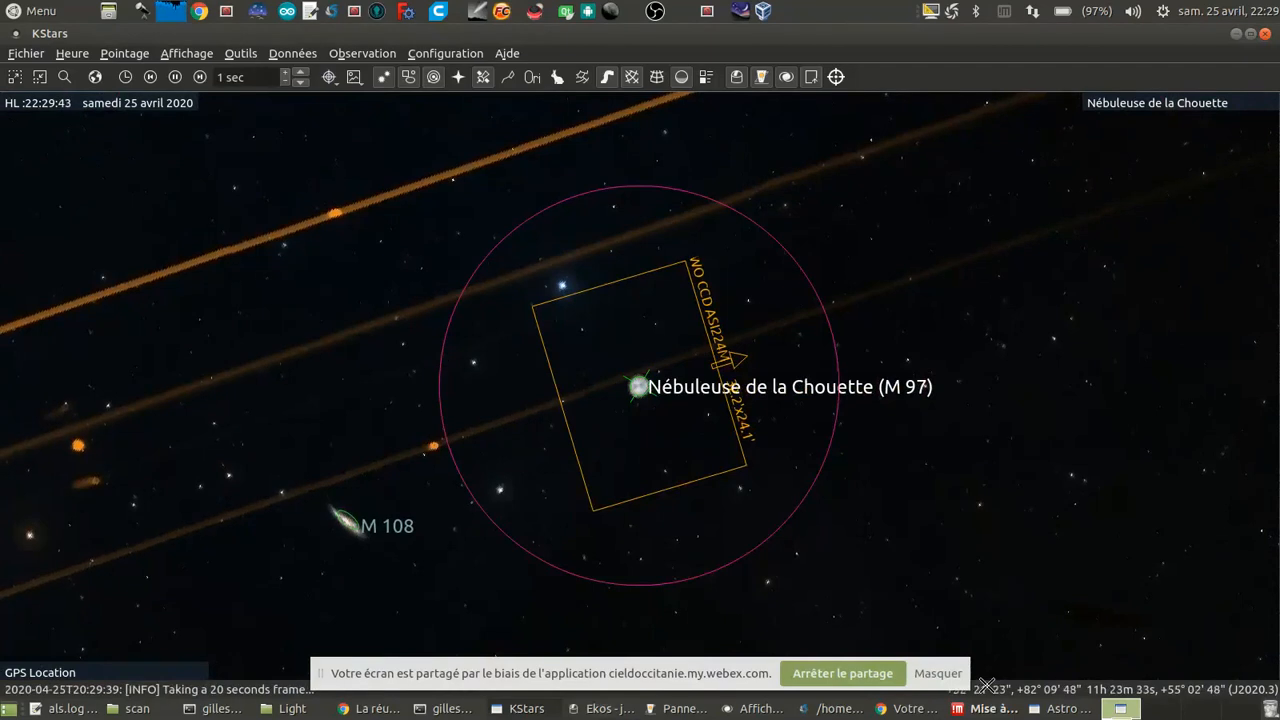
# Step: Switch to Astro Live Stacker, stop the M 51 stacking session, and review the final stacked image
pyautogui.click(1027, 716)
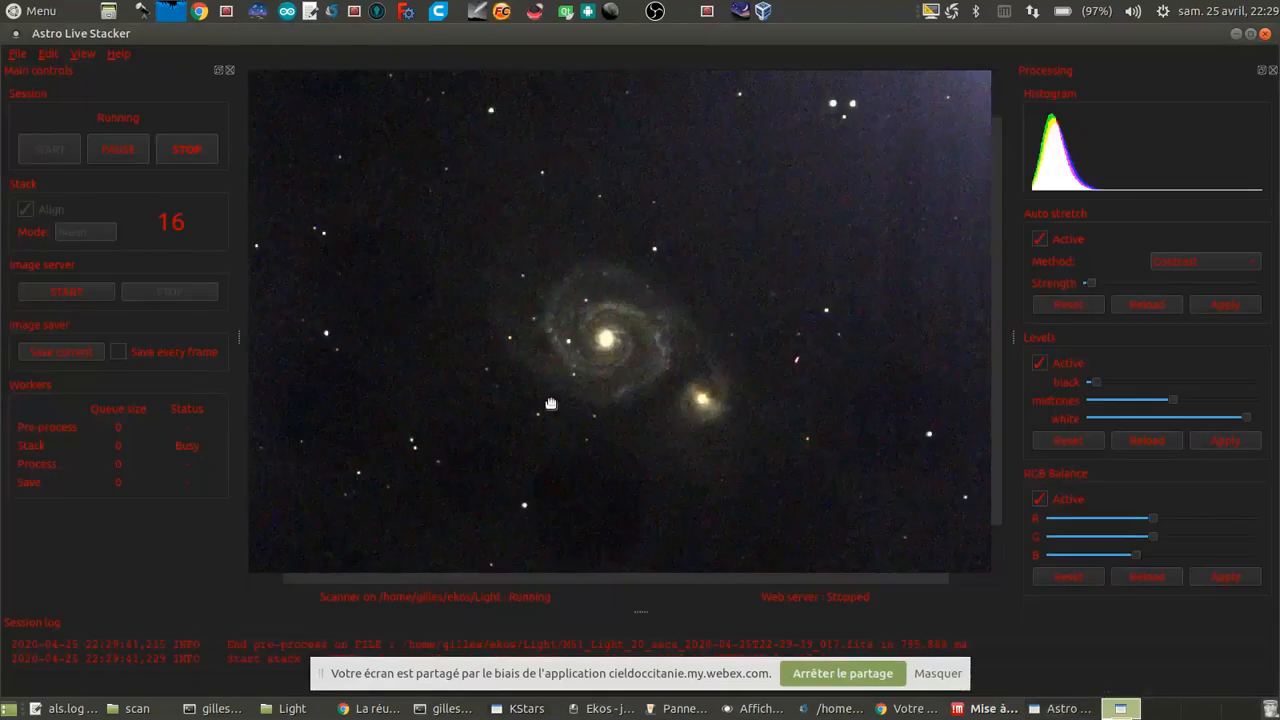
pyautogui.scroll(-1, 668, 321)
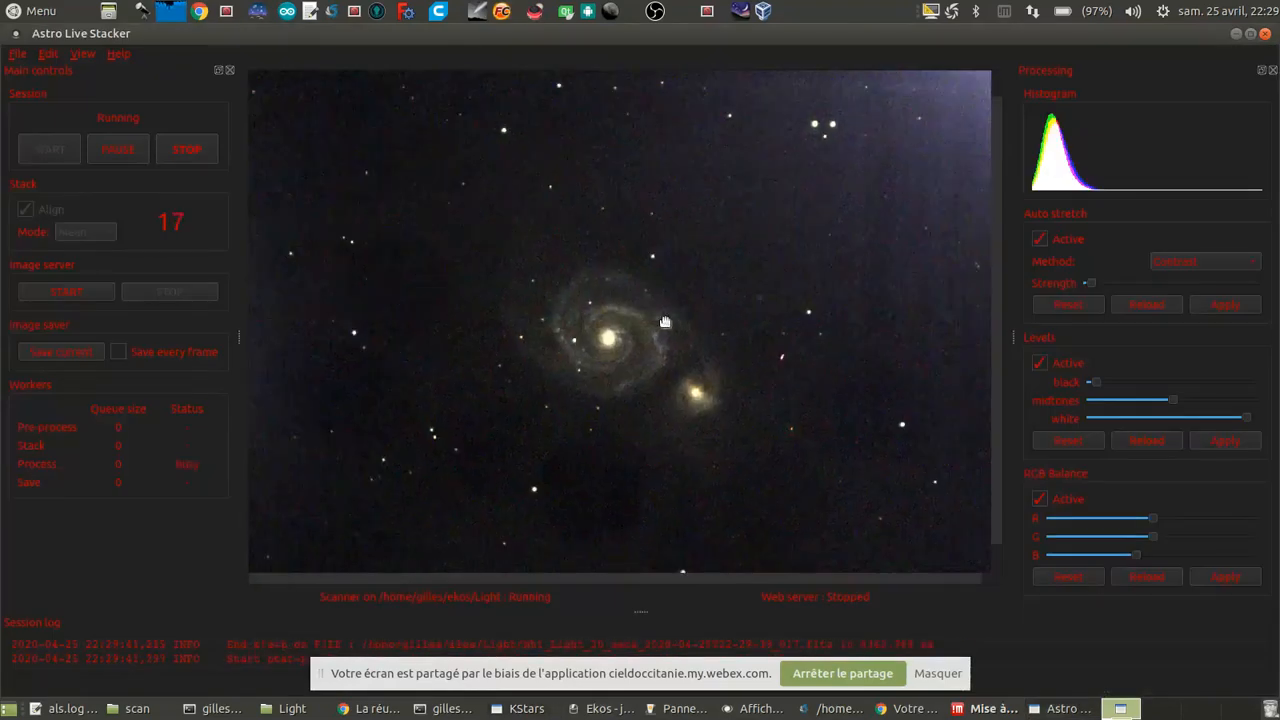
pyautogui.scroll(-1, 665, 321)
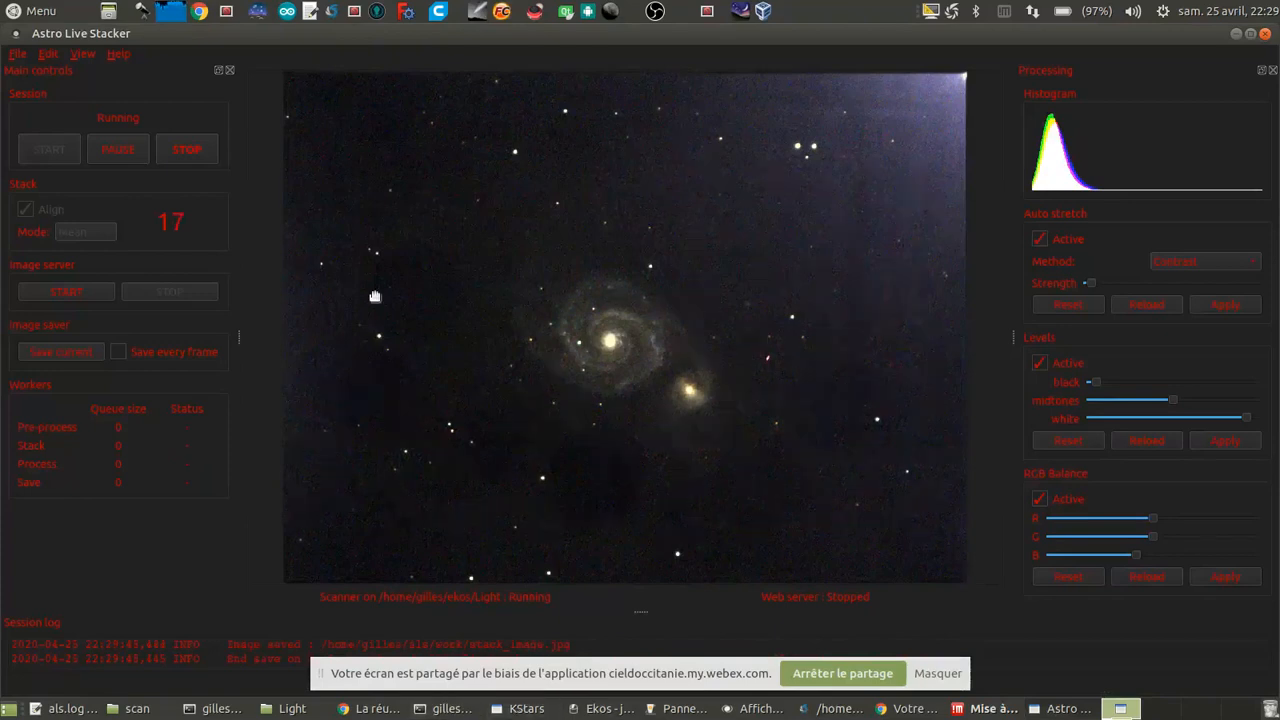
pyautogui.click(184, 149)
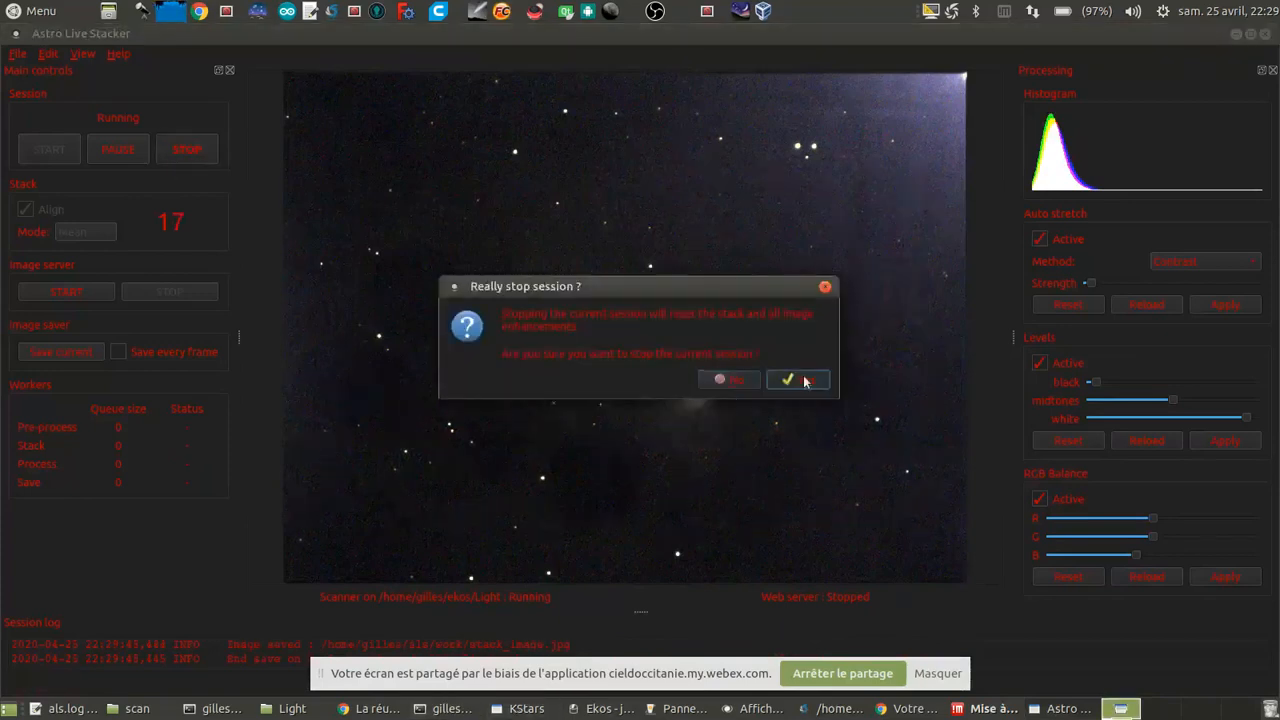
pyautogui.click(805, 380)
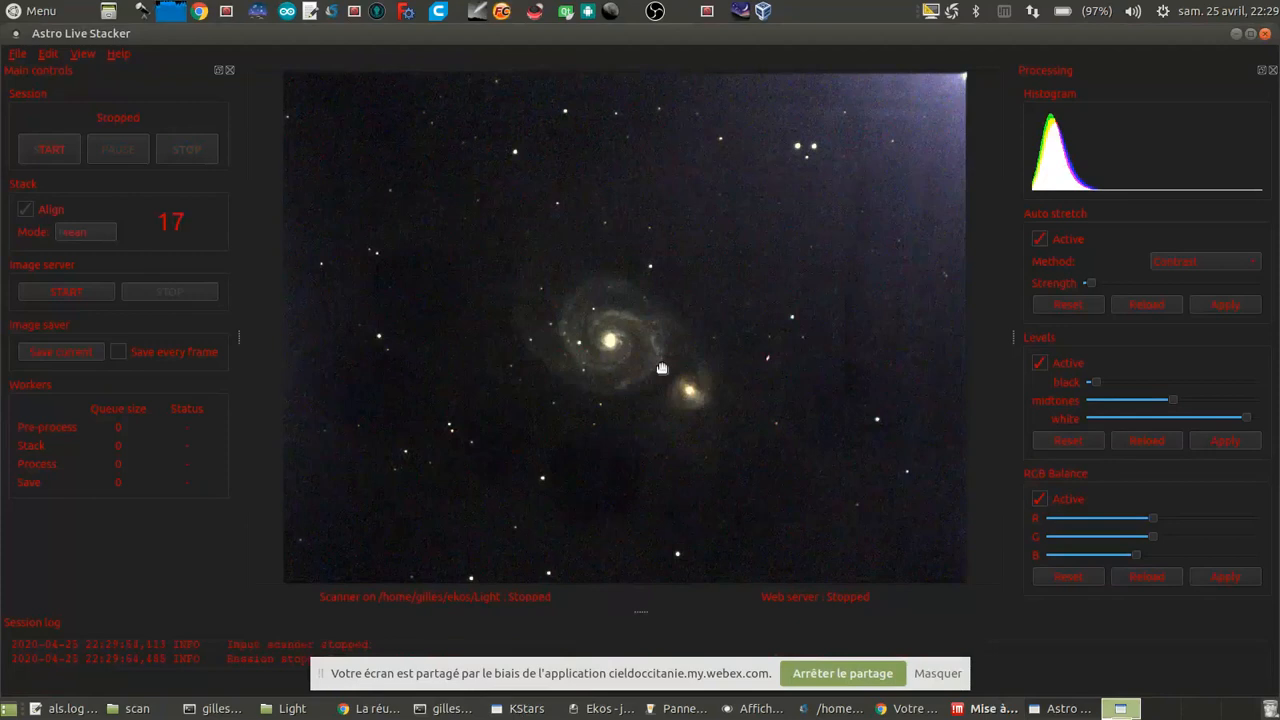
pyautogui.scroll(3, 663, 411)
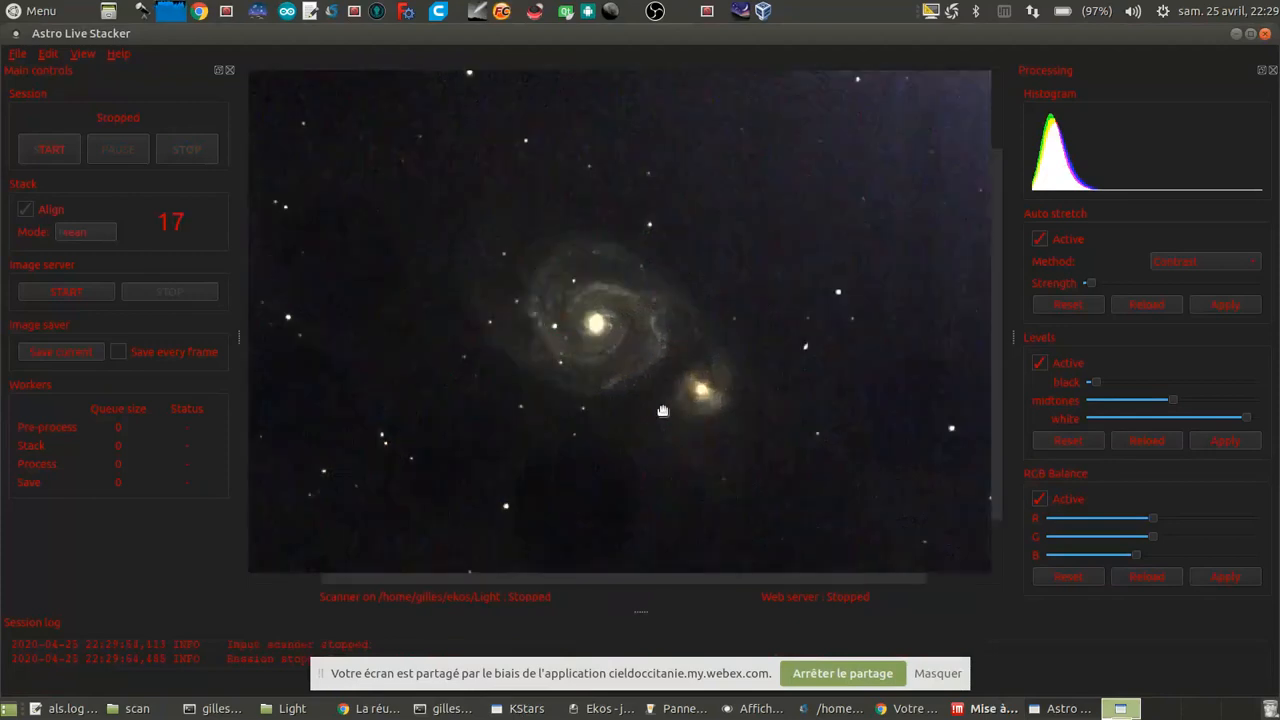
pyautogui.scroll(-4, 663, 411)
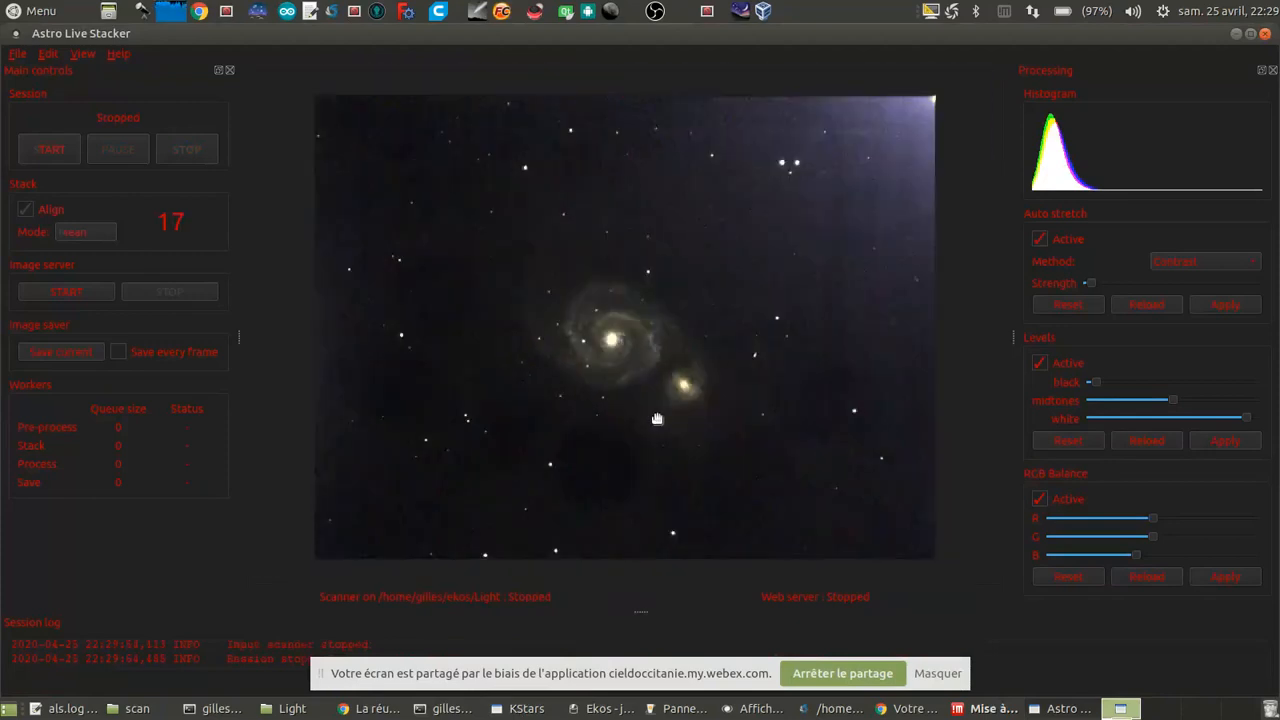
pyautogui.scroll(1, 657, 419)
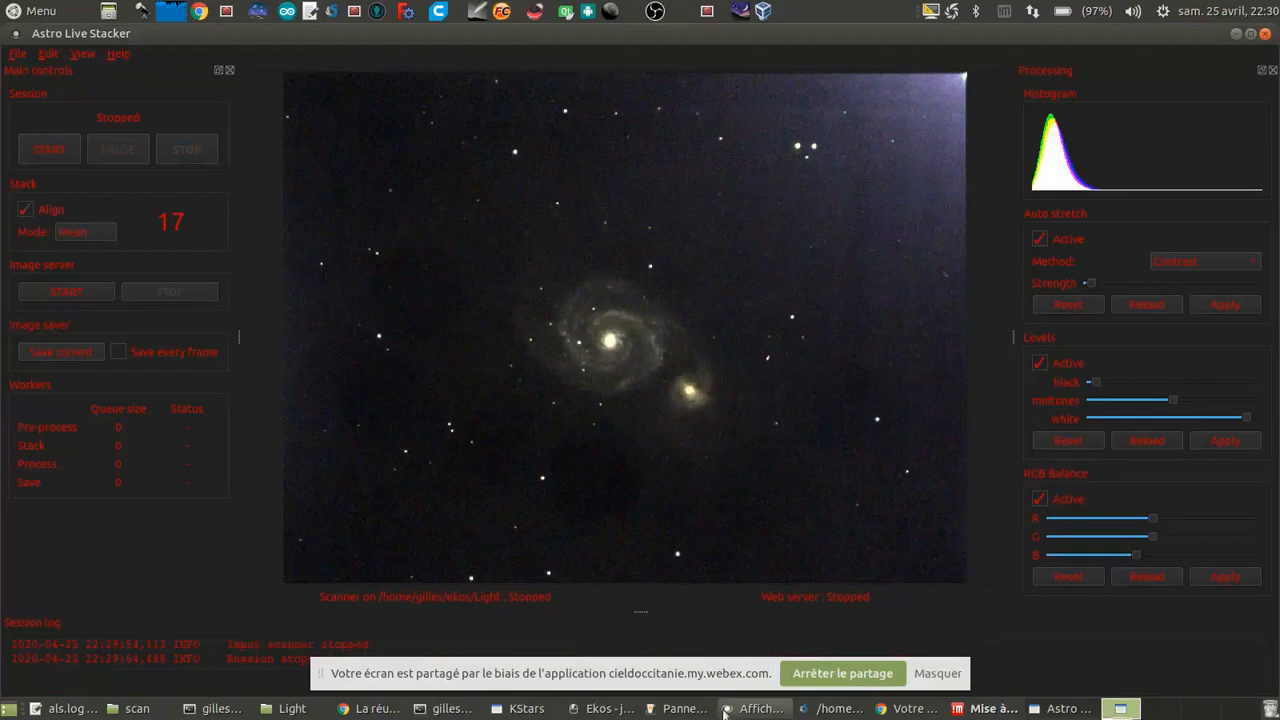
# Step: Switch to Ekos, abort the running M 51 capture sequence, and remove its job from the sequence queue
pyautogui.click(600, 708)
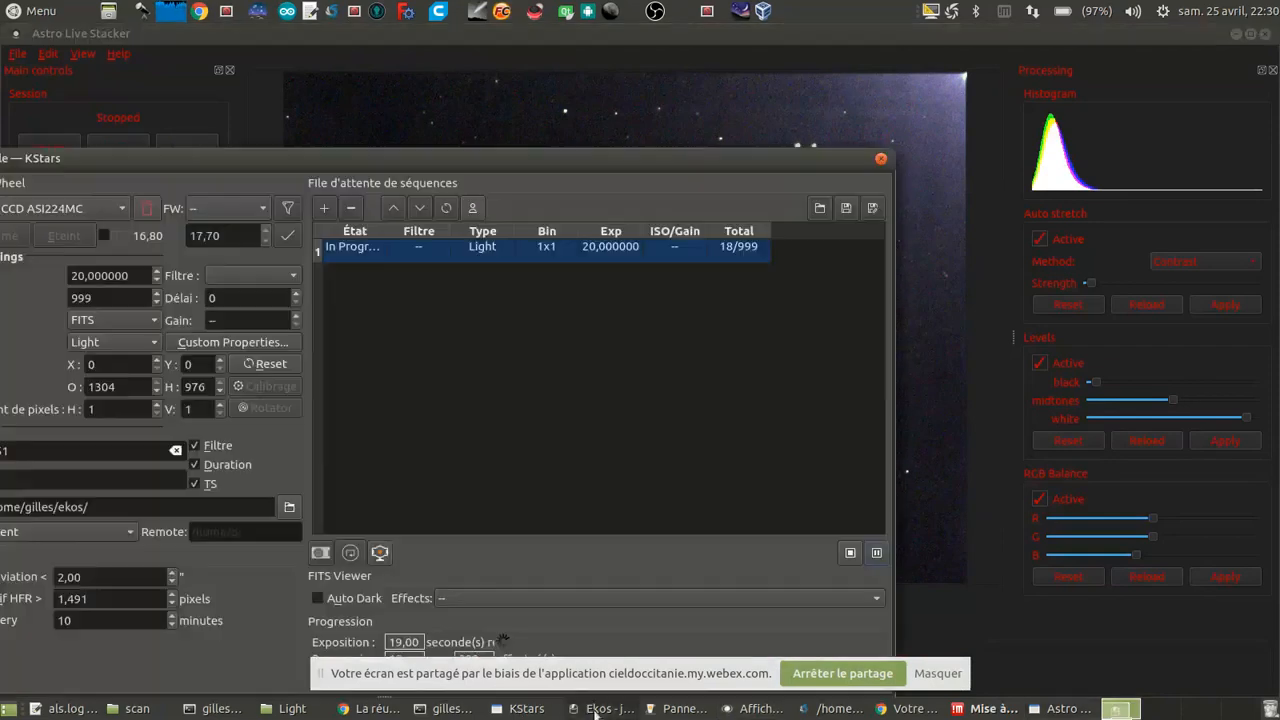
pyautogui.click(851, 553)
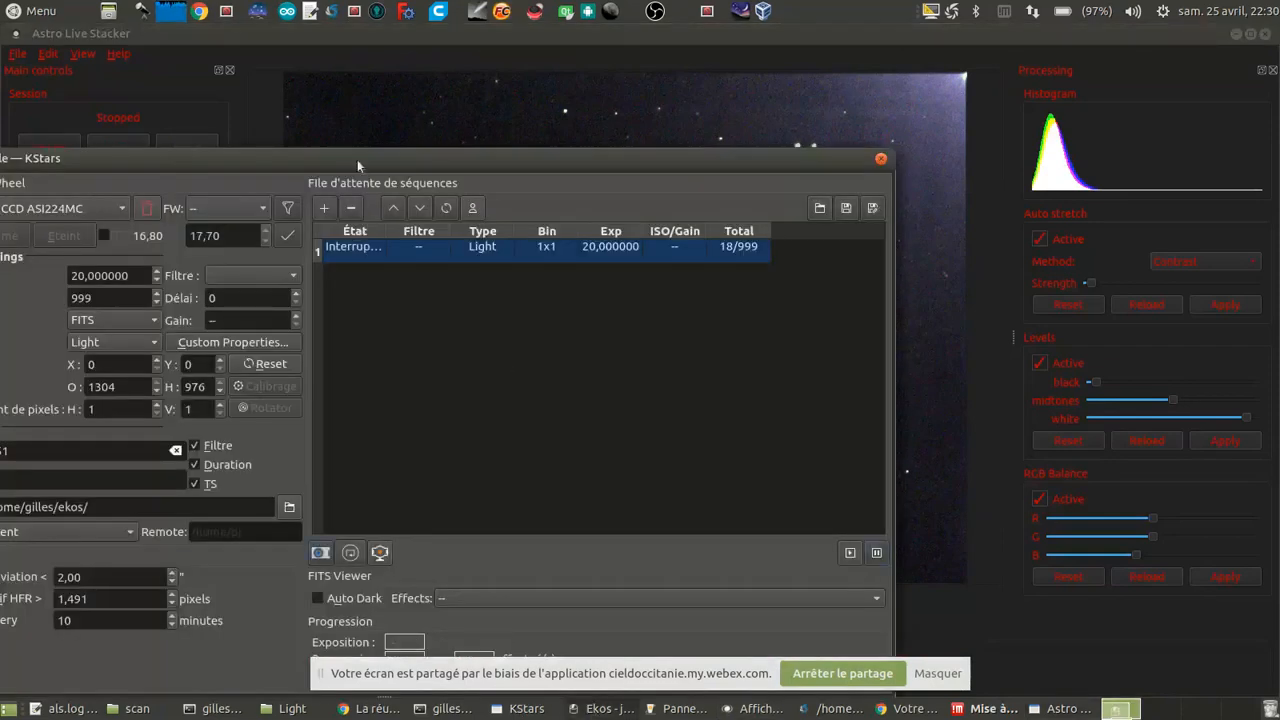
pyautogui.moveTo(357, 159); pyautogui.dragTo(528, 155)
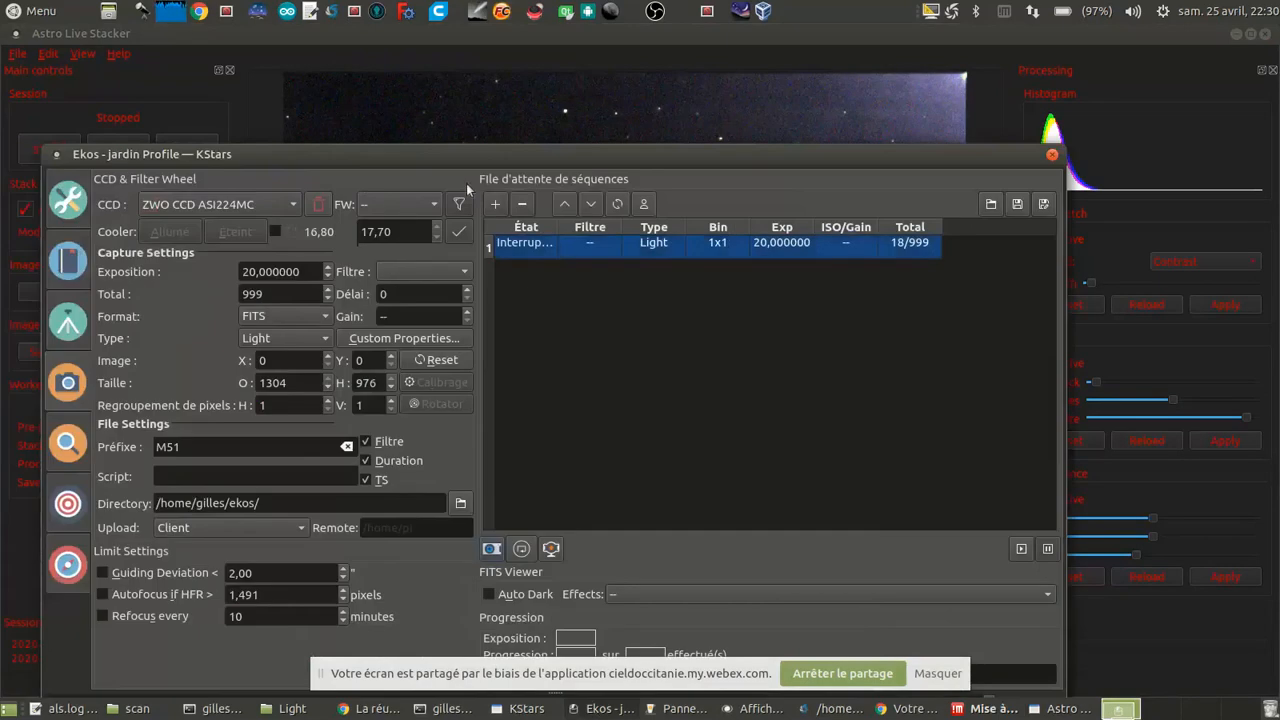
pyautogui.click(522, 205)
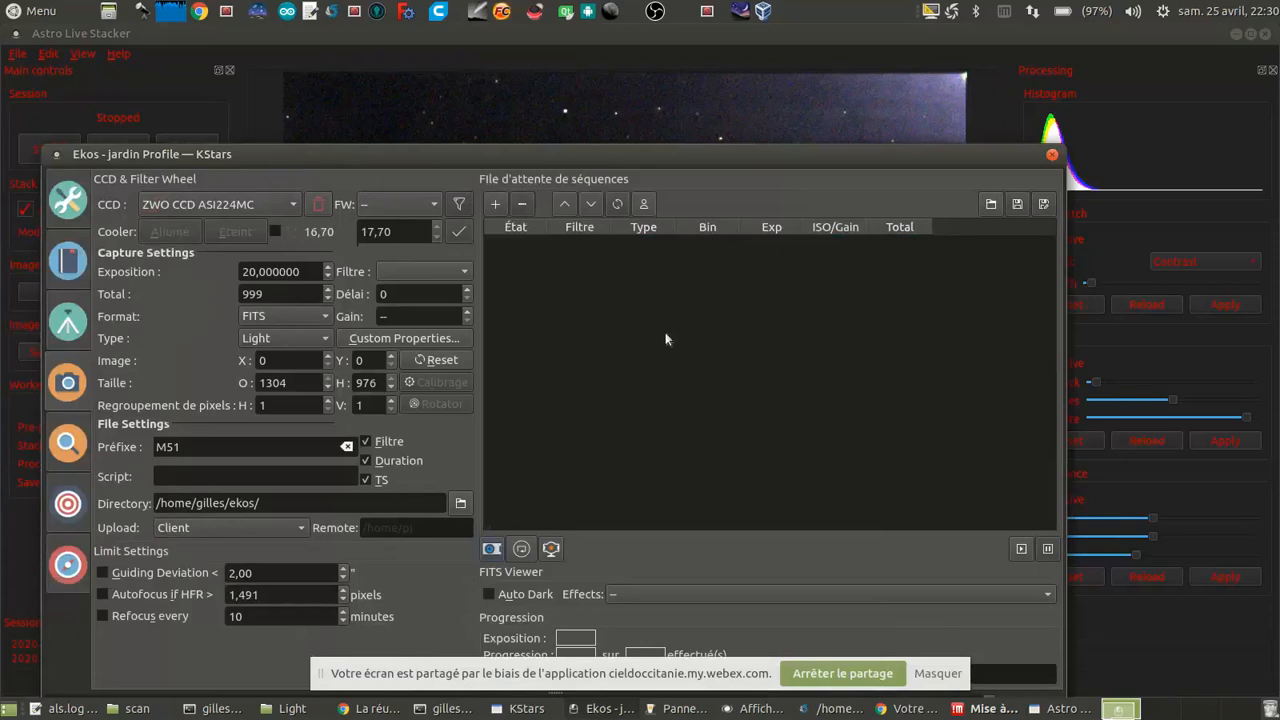
pyautogui.doubleClick(690, 157)
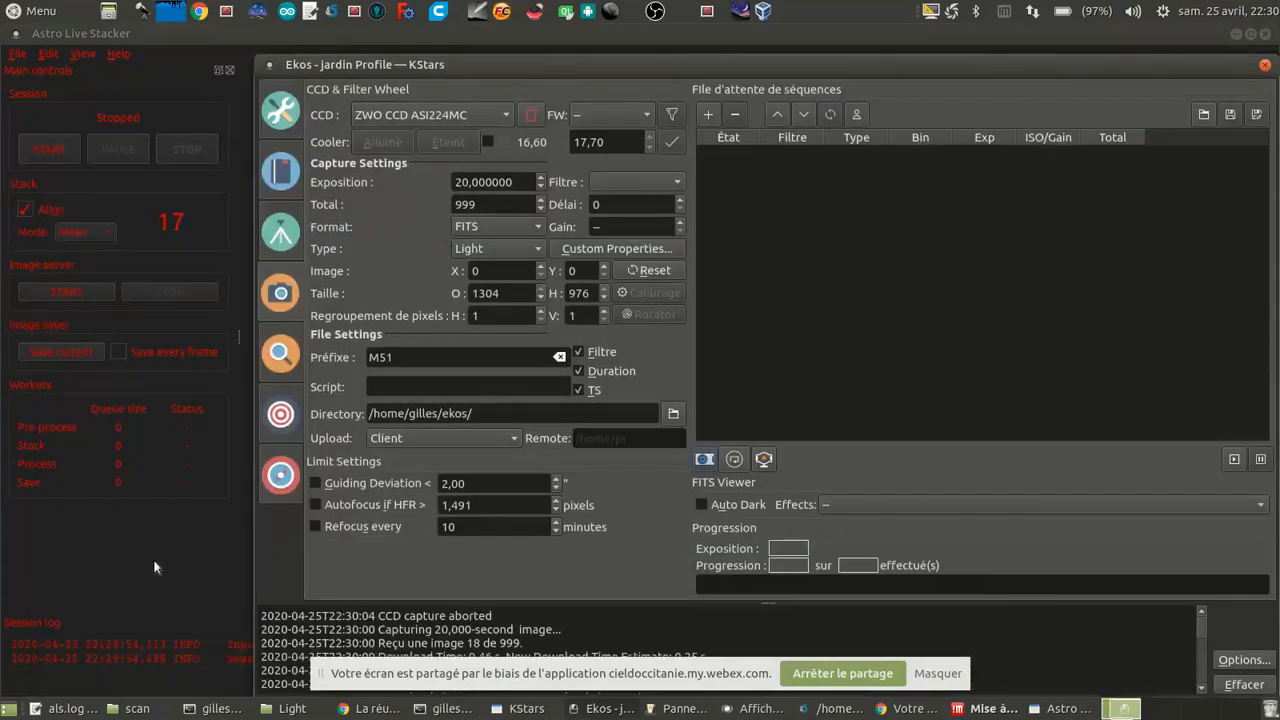
pyautogui.click(154, 560)
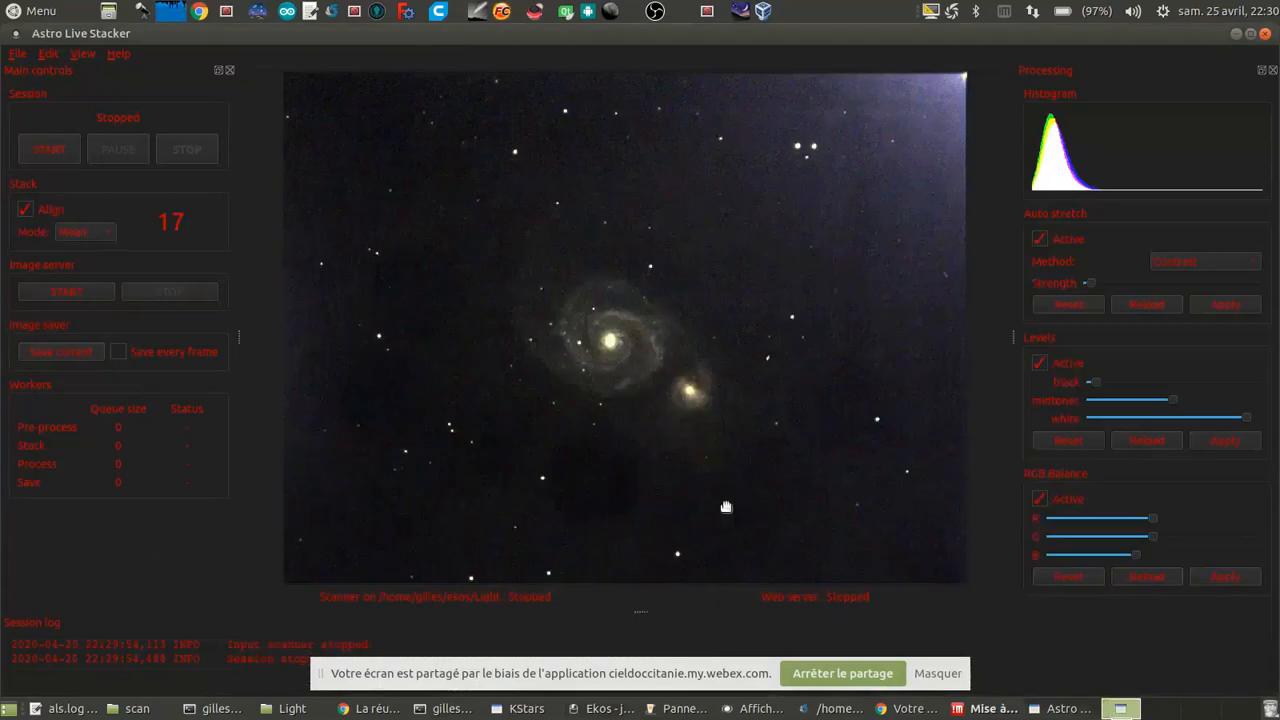
# Step: Switch to the KStars sky map and slew the EQMod Mount to the Owl Nebula (M 97)
pyautogui.click(604, 709)
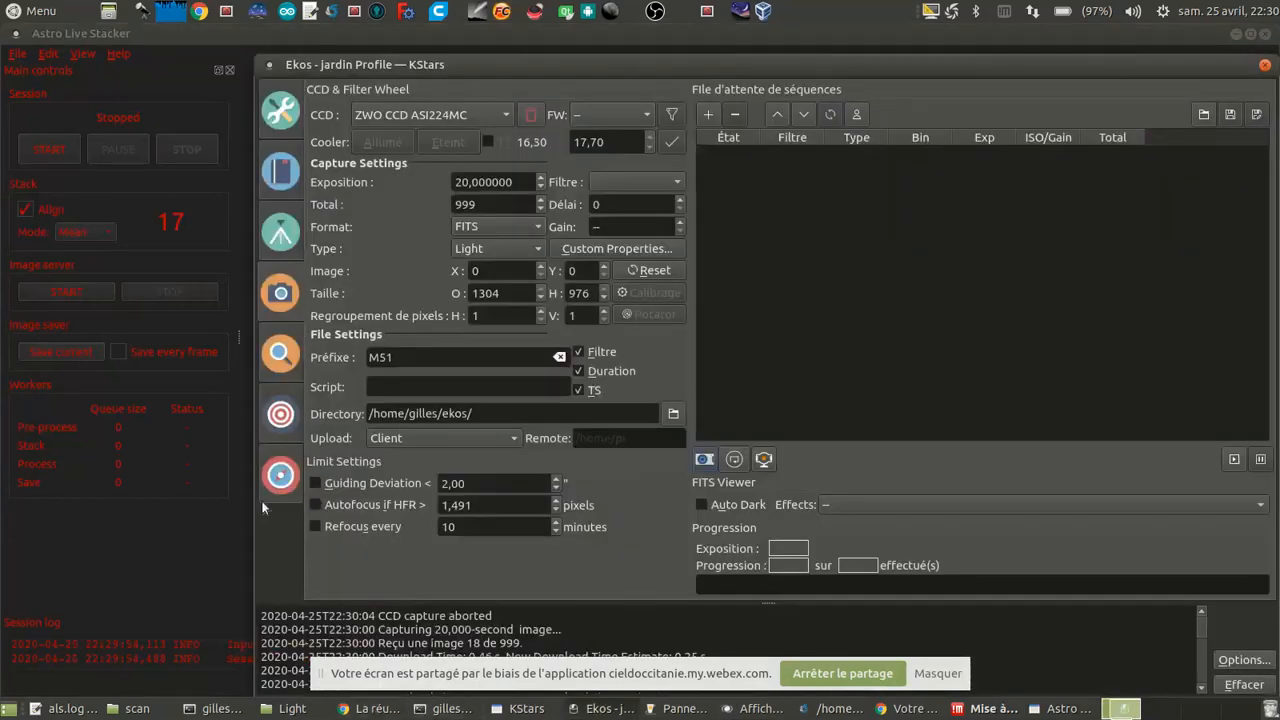
pyautogui.click(520, 708)
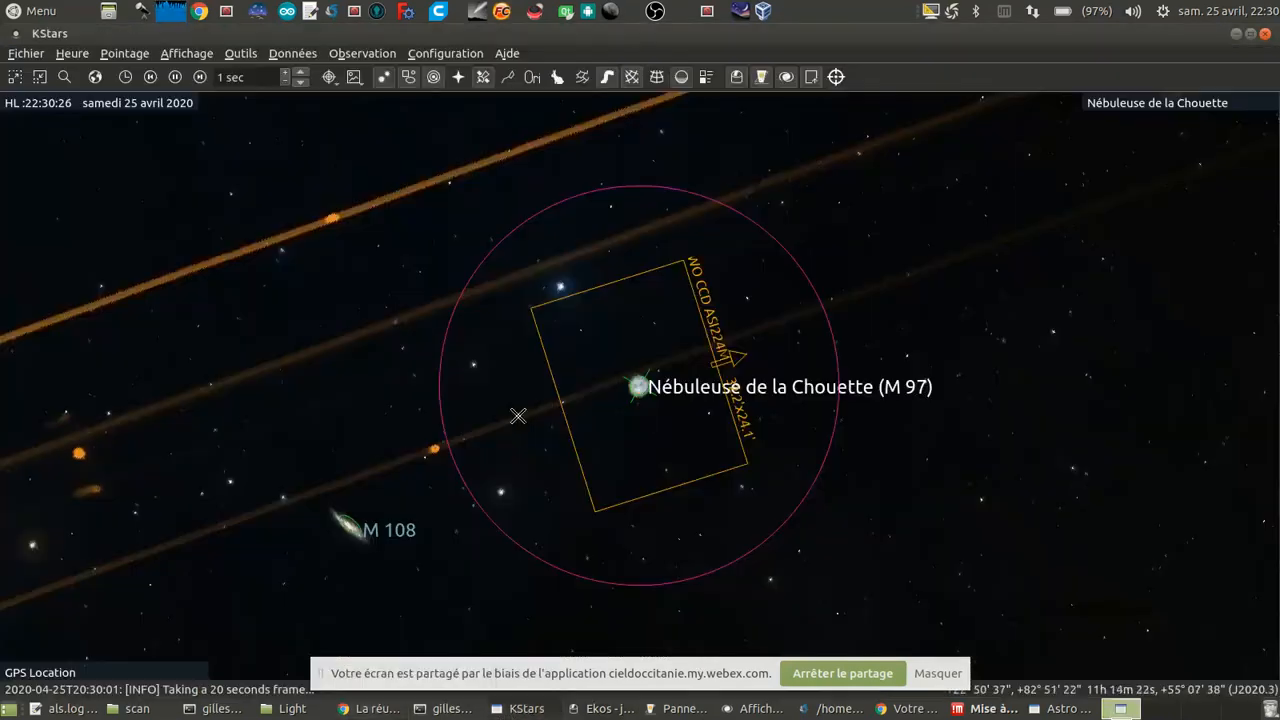
pyautogui.rightClick(636, 385)
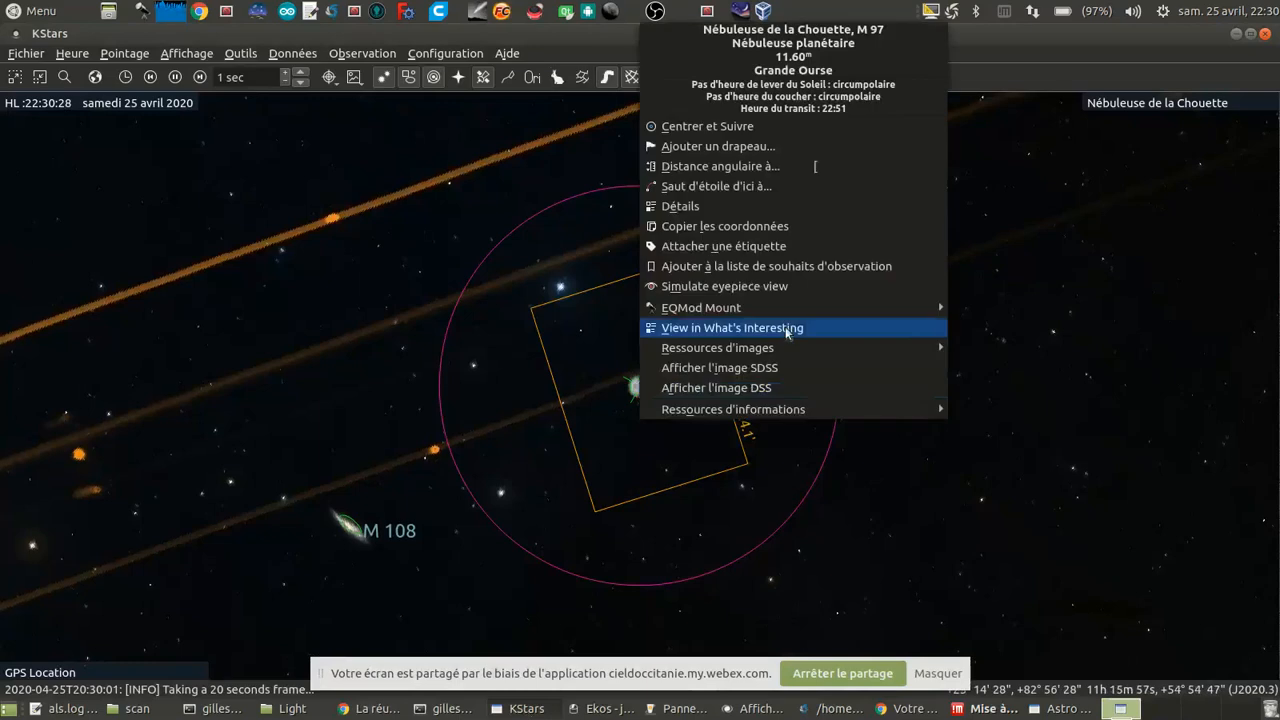
pyautogui.moveTo(800, 308)
pyautogui.click(1030, 313)
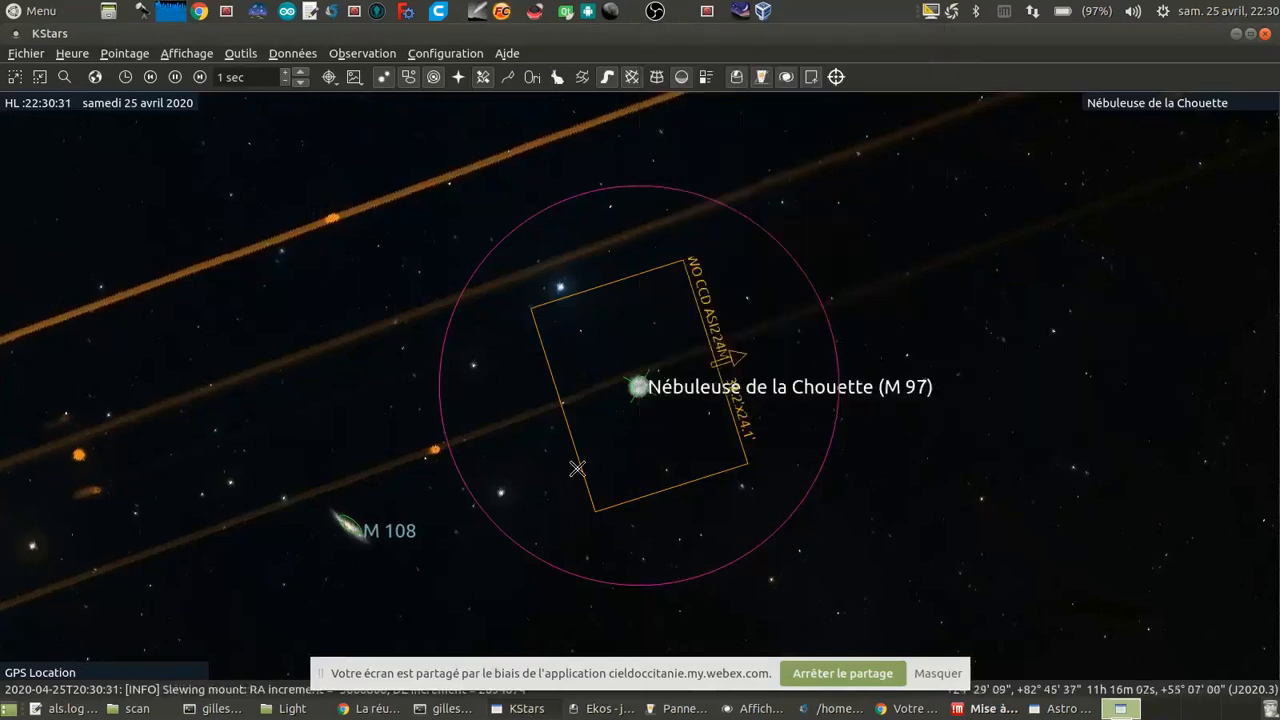
# Step: Follow the mount's slew across the wider sky map, then check its arrival at M 97 up close
pyautogui.scroll(-20, 661, 440)
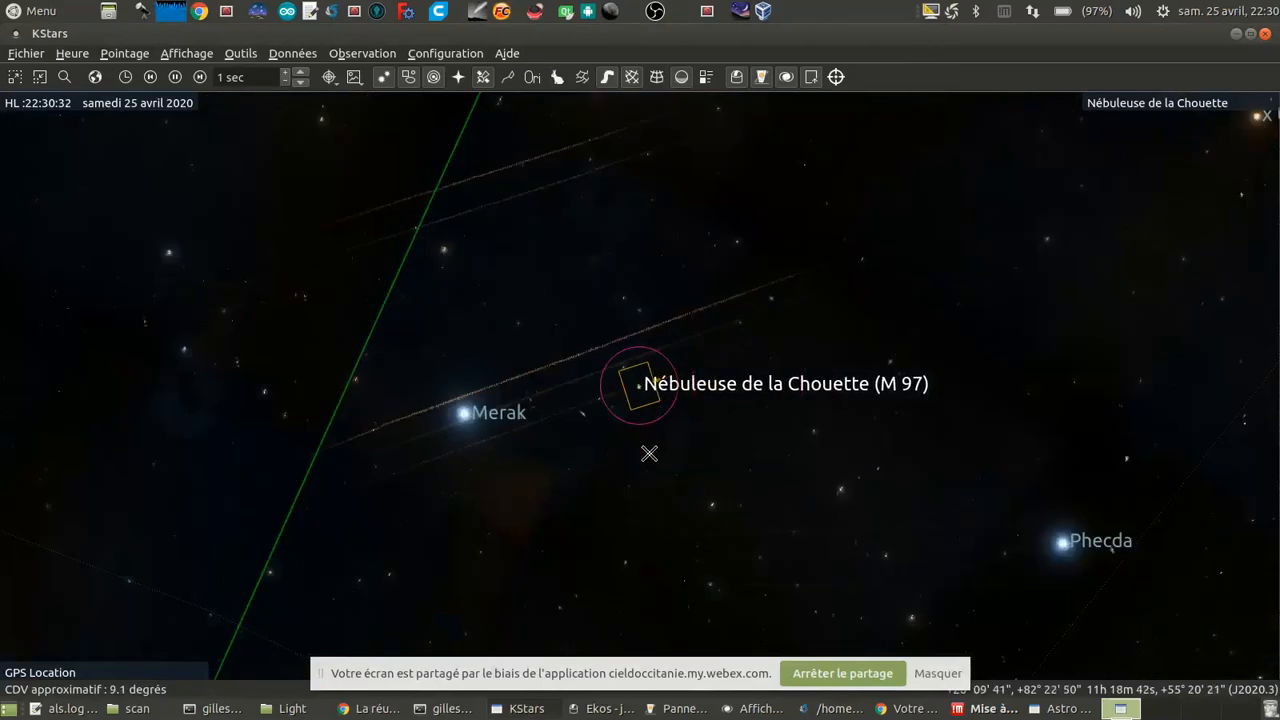
pyautogui.scroll(-1, 746, 580)
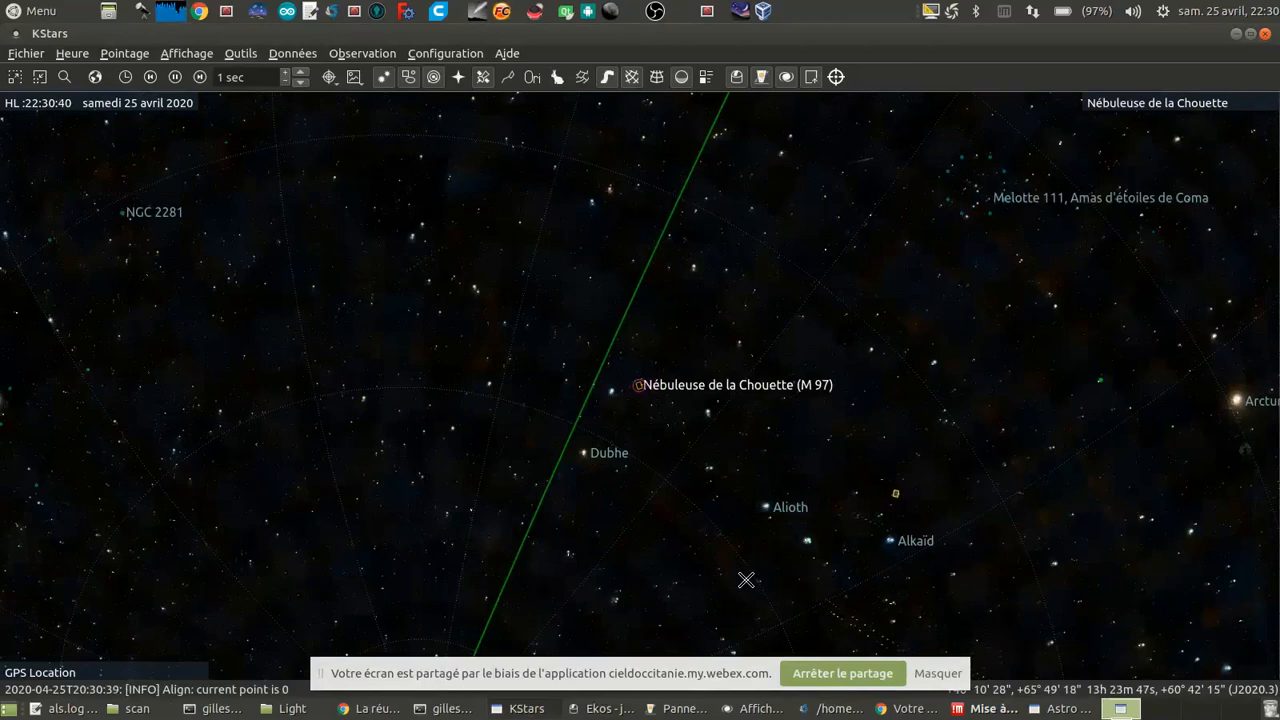
pyautogui.scroll(-2, 681, 491)
pyautogui.scroll(-2, 681, 491)
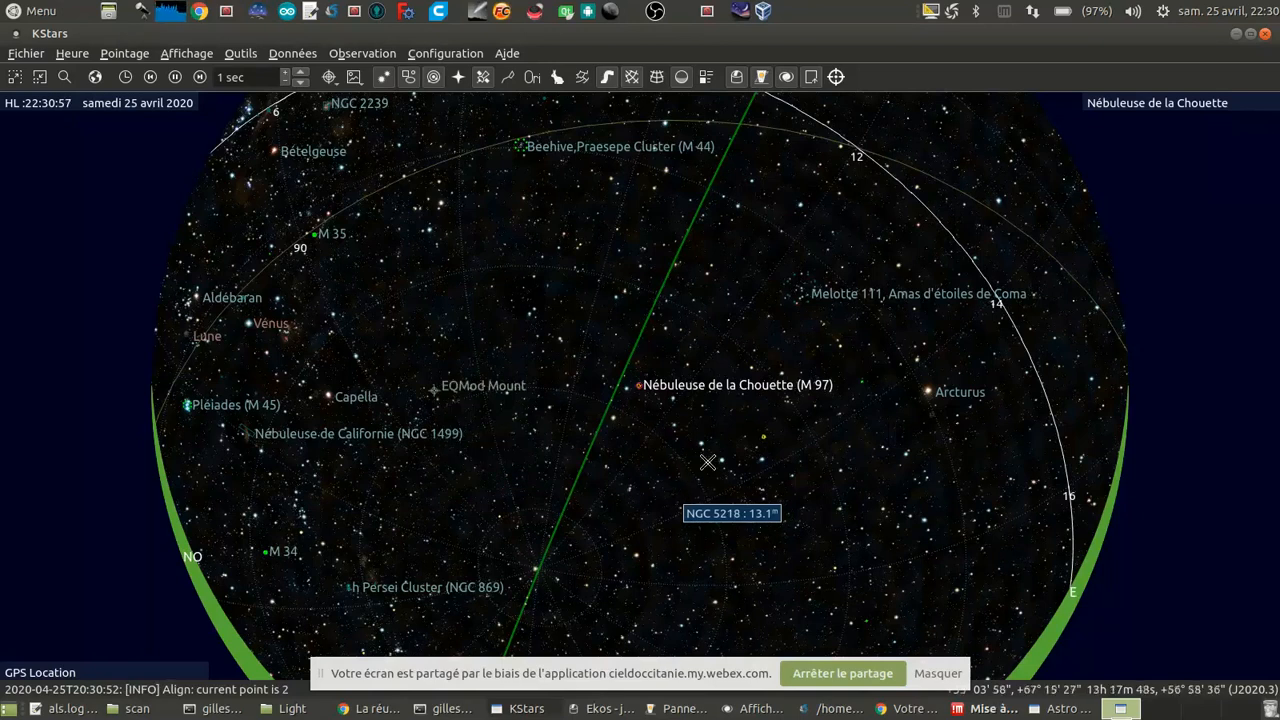
pyautogui.scroll(5, 706, 457)
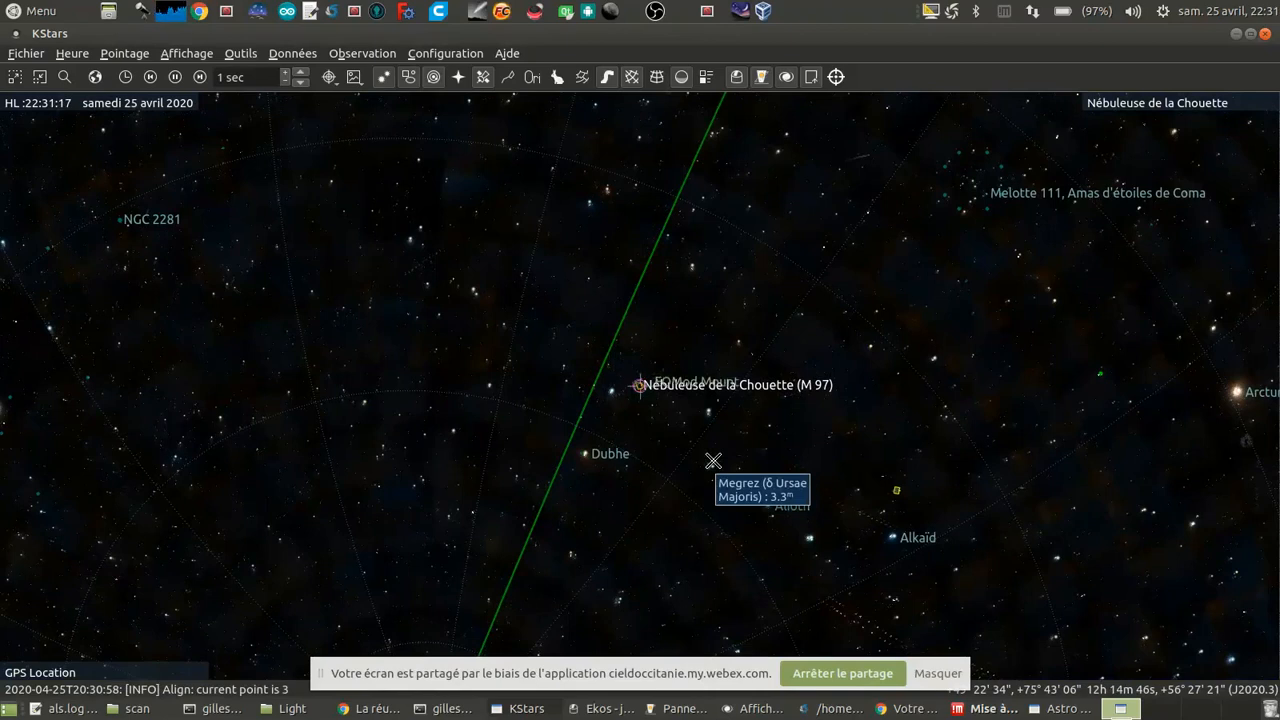
pyautogui.scroll(5, 666, 415)
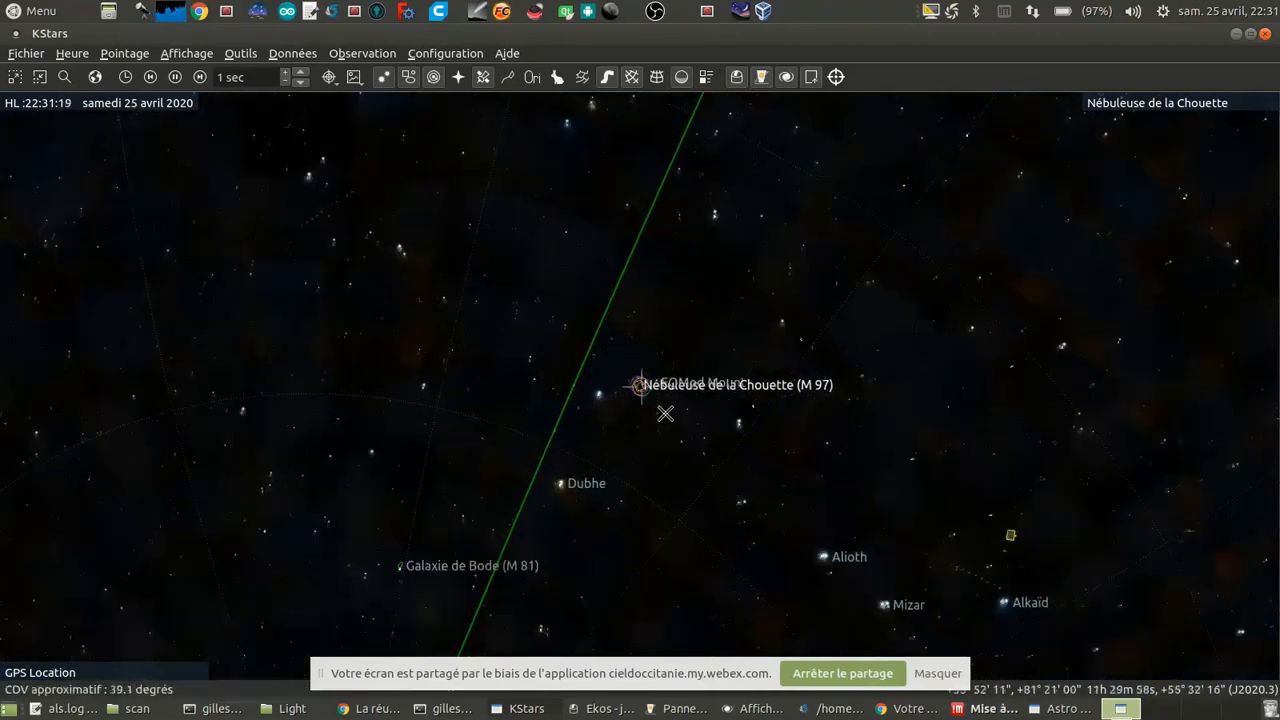
pyautogui.scroll(10, 688, 406)
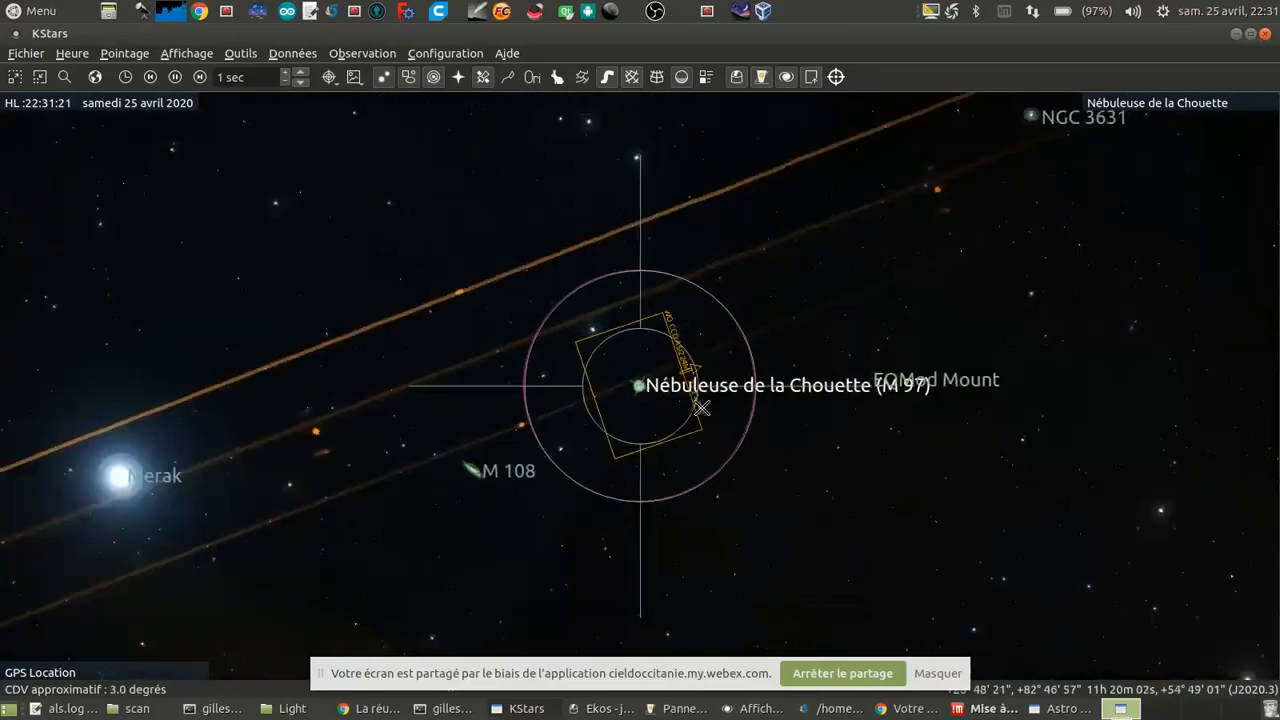
# Step: In the Ekos alignment module, run capture and solve on M 97 with Slew to Target, stop that attempt, and start a new one
pyautogui.click(602, 708)
pyautogui.click(284, 425)
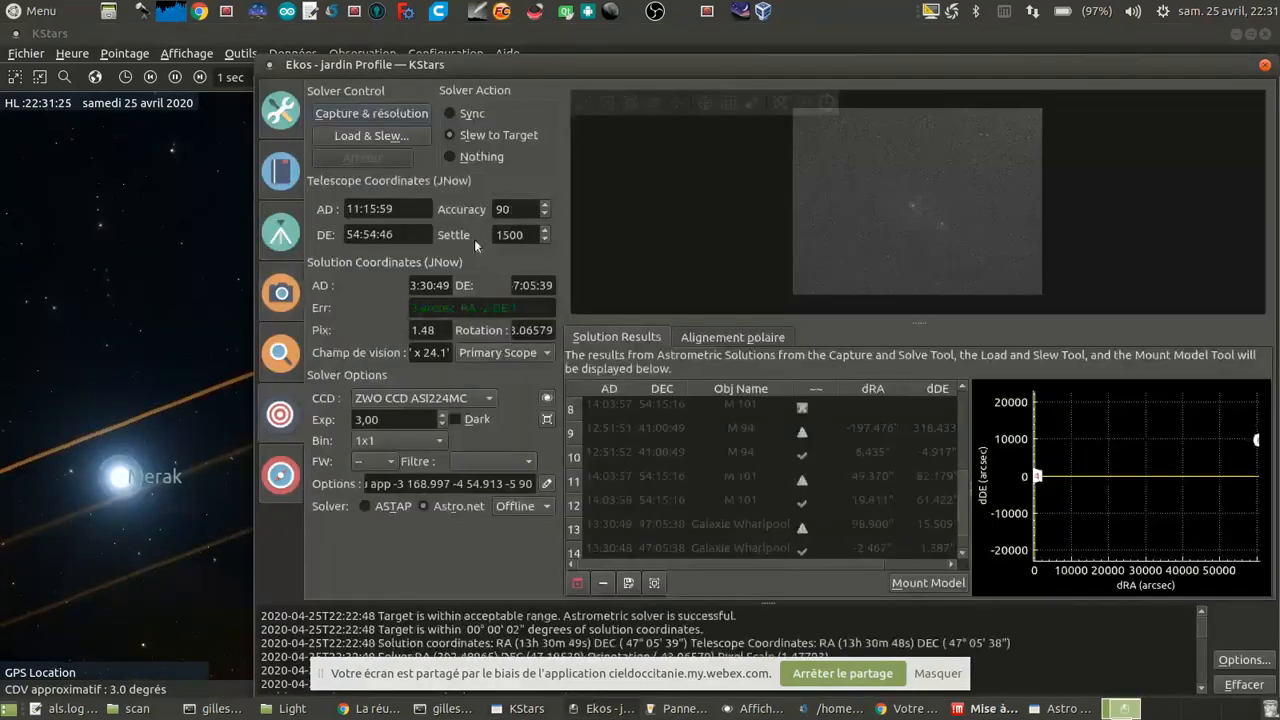
pyautogui.click(389, 112)
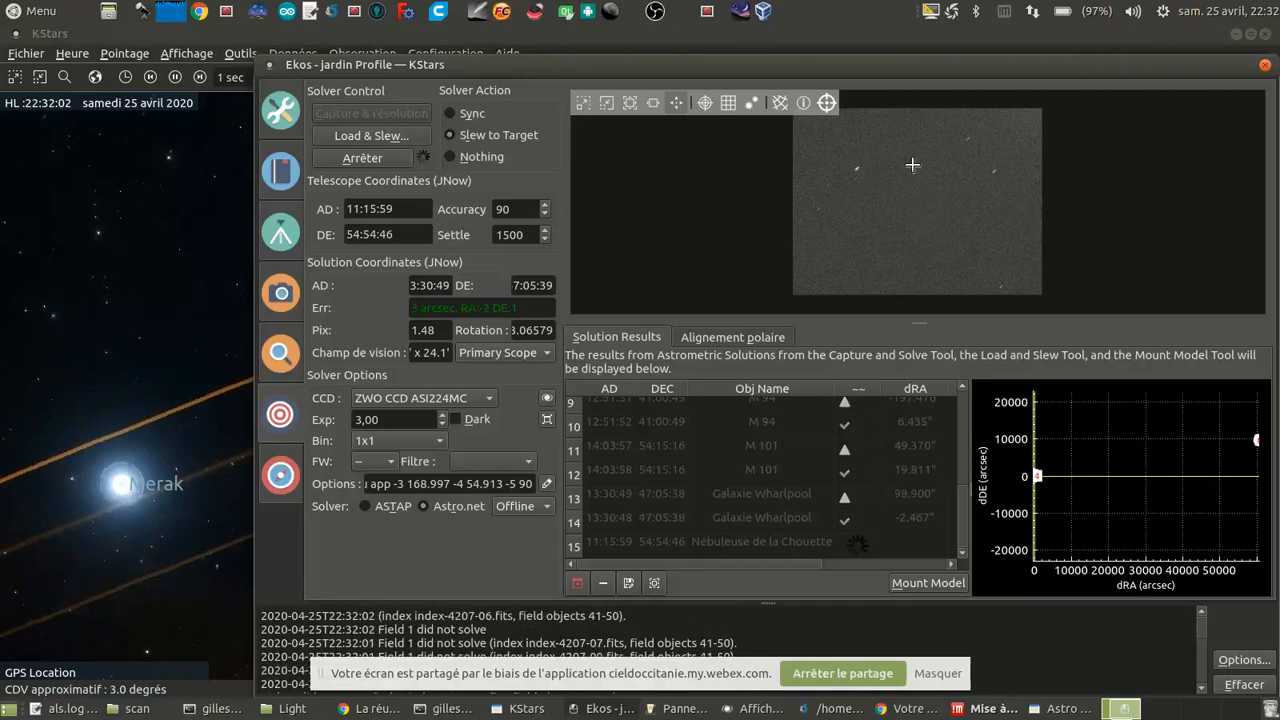
pyautogui.click(377, 161)
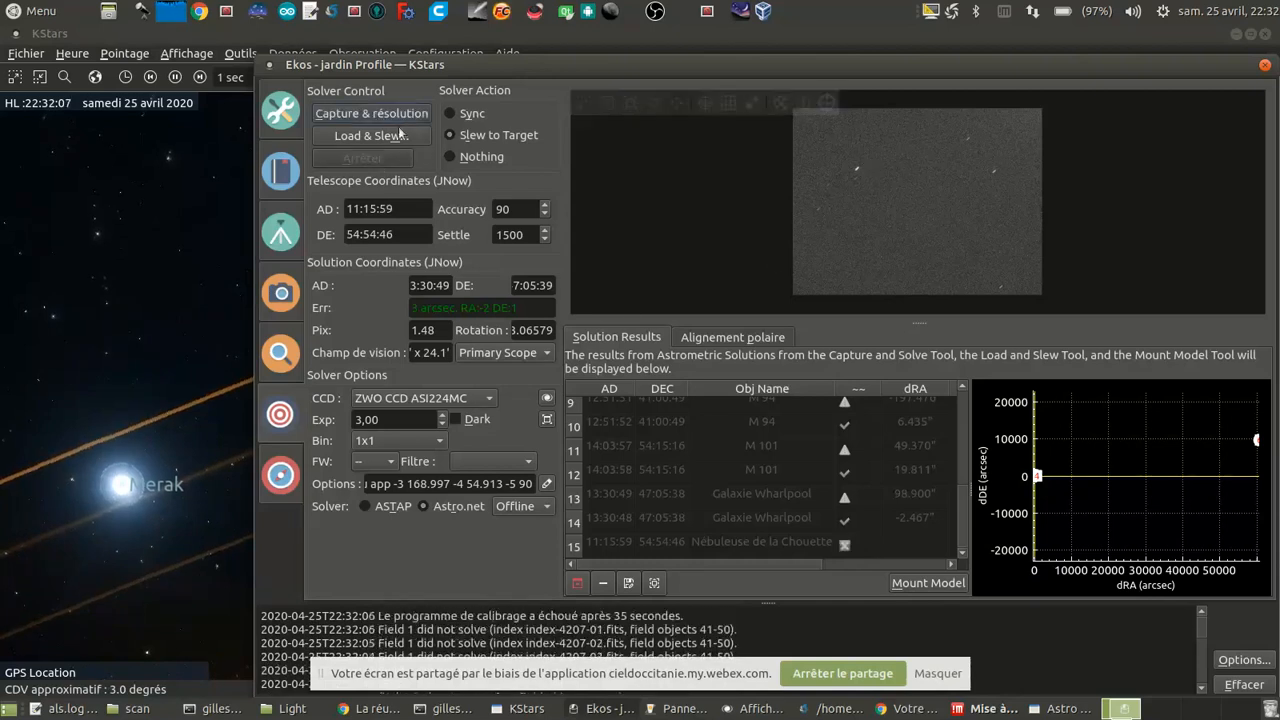
pyautogui.click(394, 117)
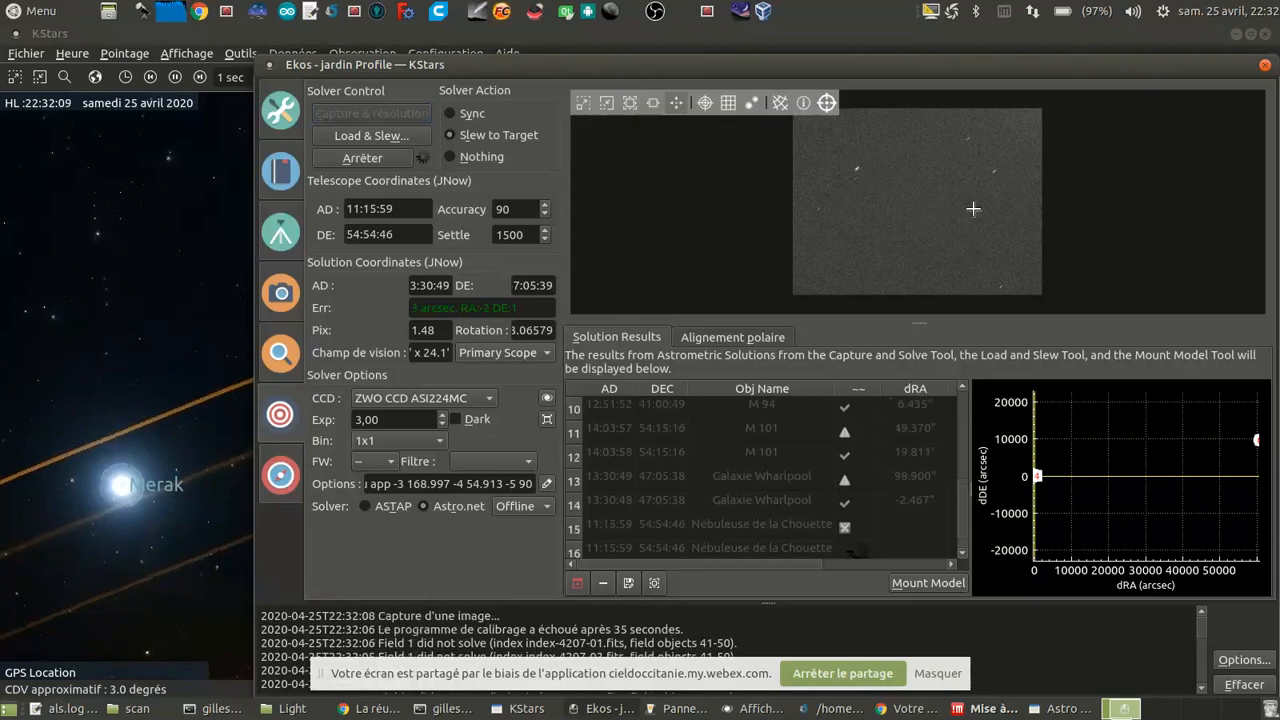
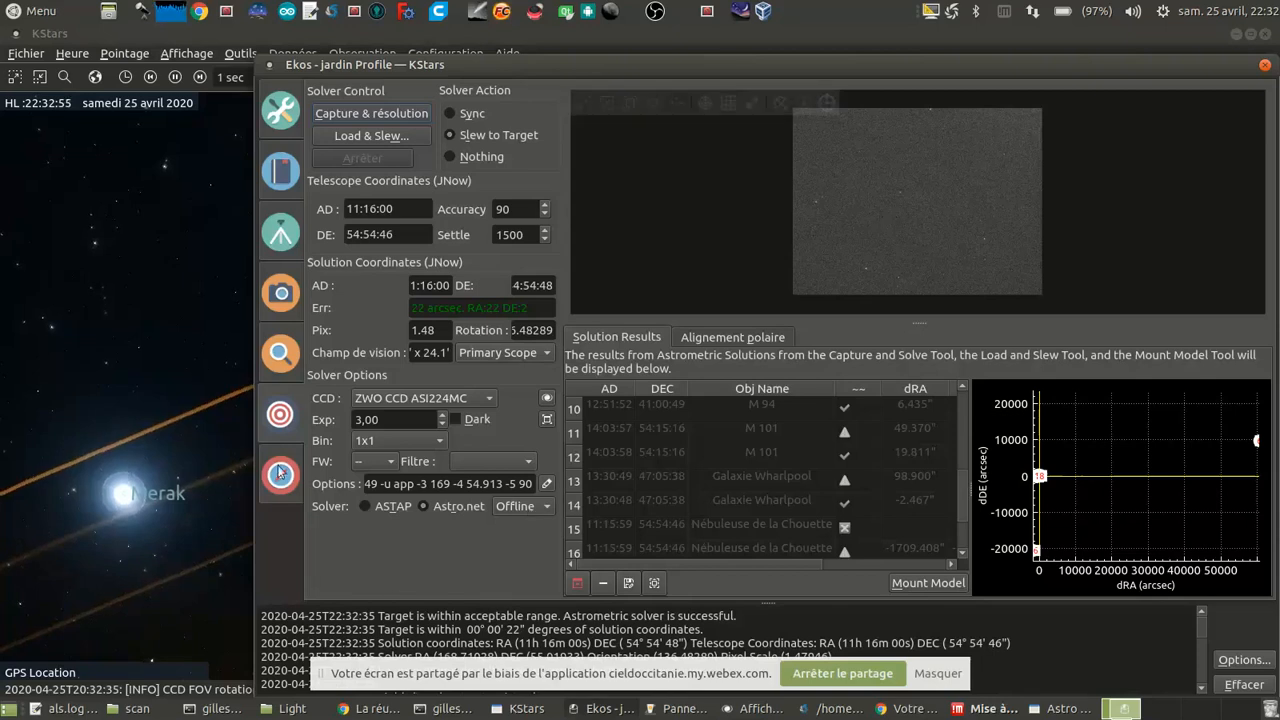
# Step: Set the capture file prefix to M97, take a 20-second preview, and postpone the NoMachine update
pyautogui.scroll(-1, 768, 502)
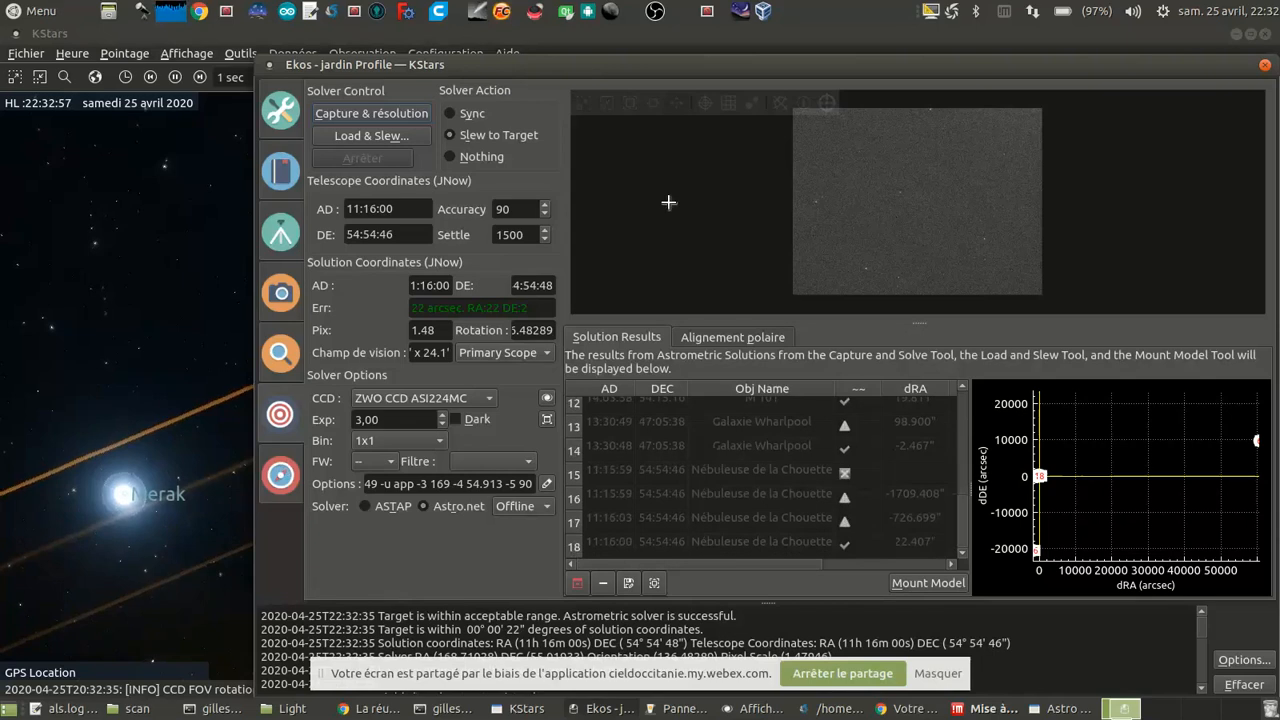
pyautogui.click(280, 296)
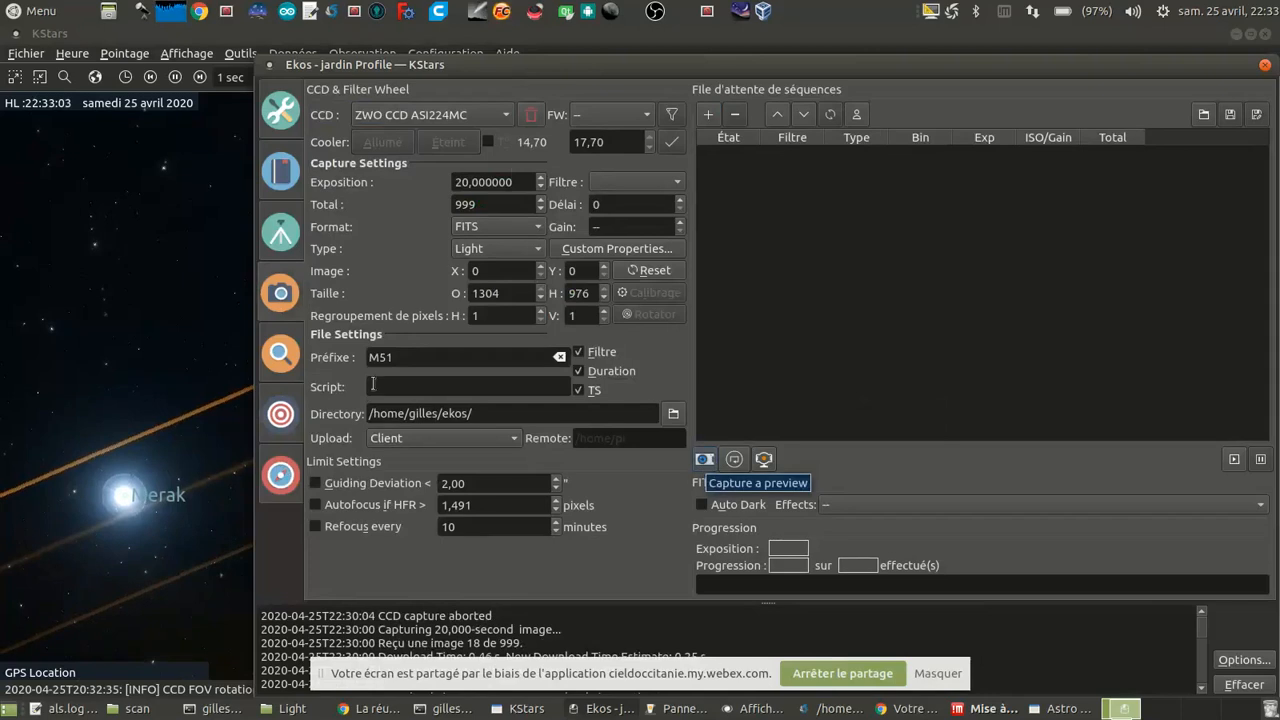
pyautogui.click(397, 361)
pyautogui.hotkey('shift', 'Left')
pyautogui.hotkey('shift', 'Left')
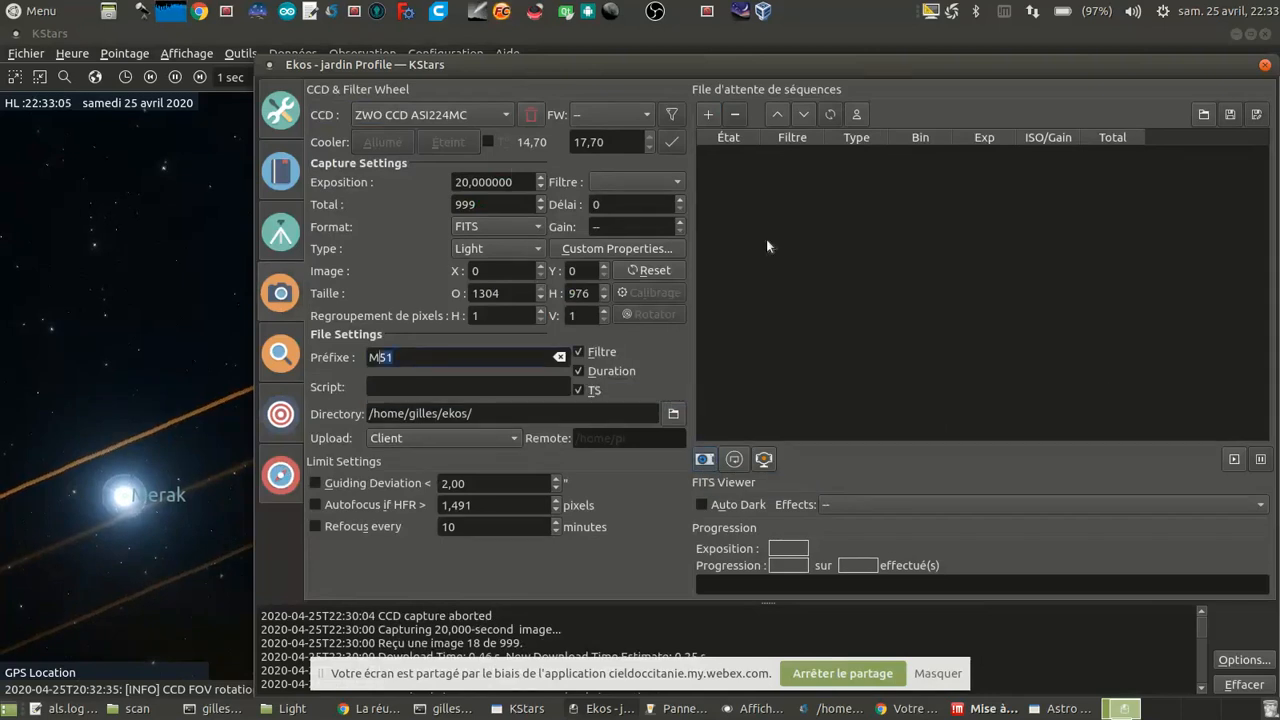
pyautogui.write('97')
pyautogui.click(704, 459)
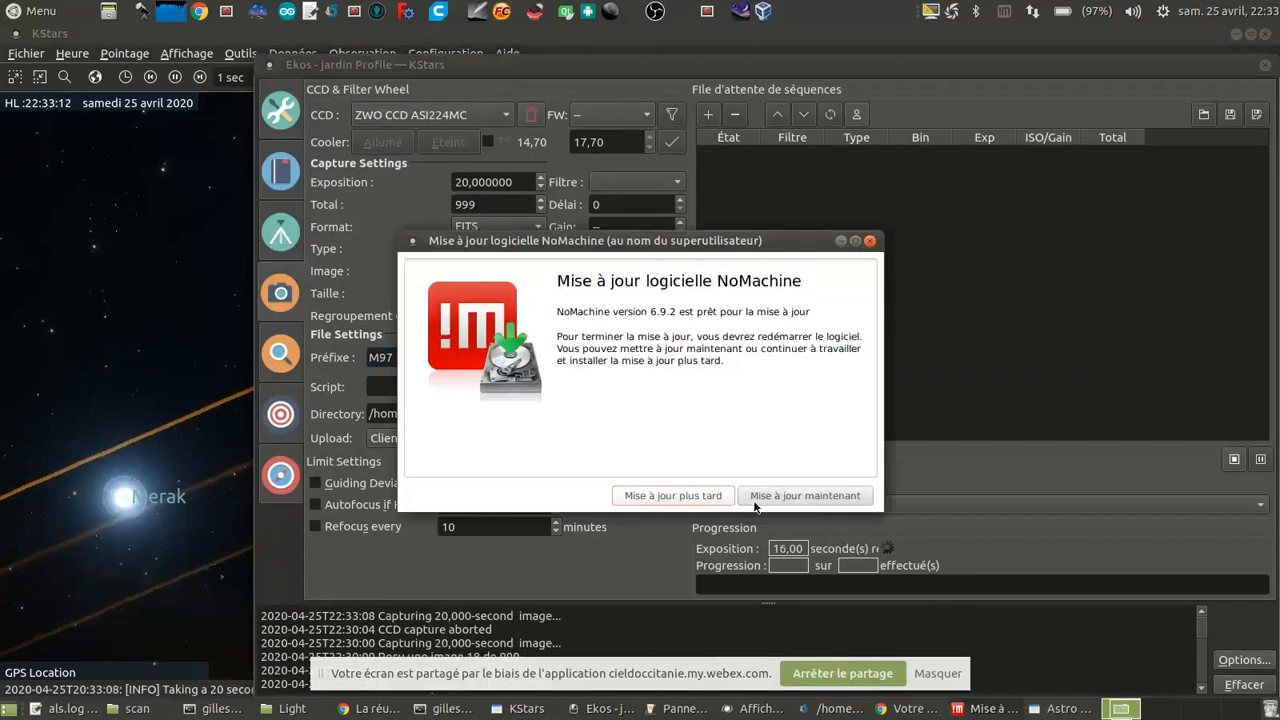
pyautogui.click(700, 496)
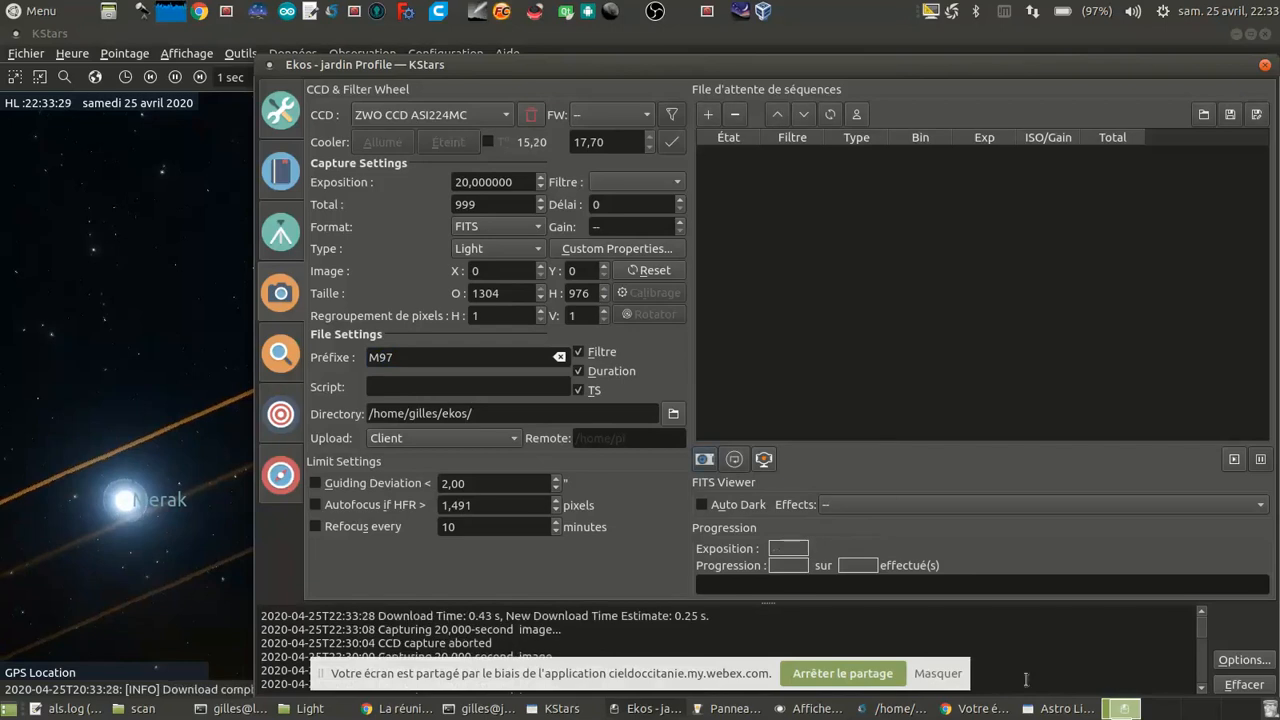
# Step: Inspect the star shapes in the M97 preview in the FITS viewer and check the mount's tracking state in Ekos
pyautogui.click(803, 716)
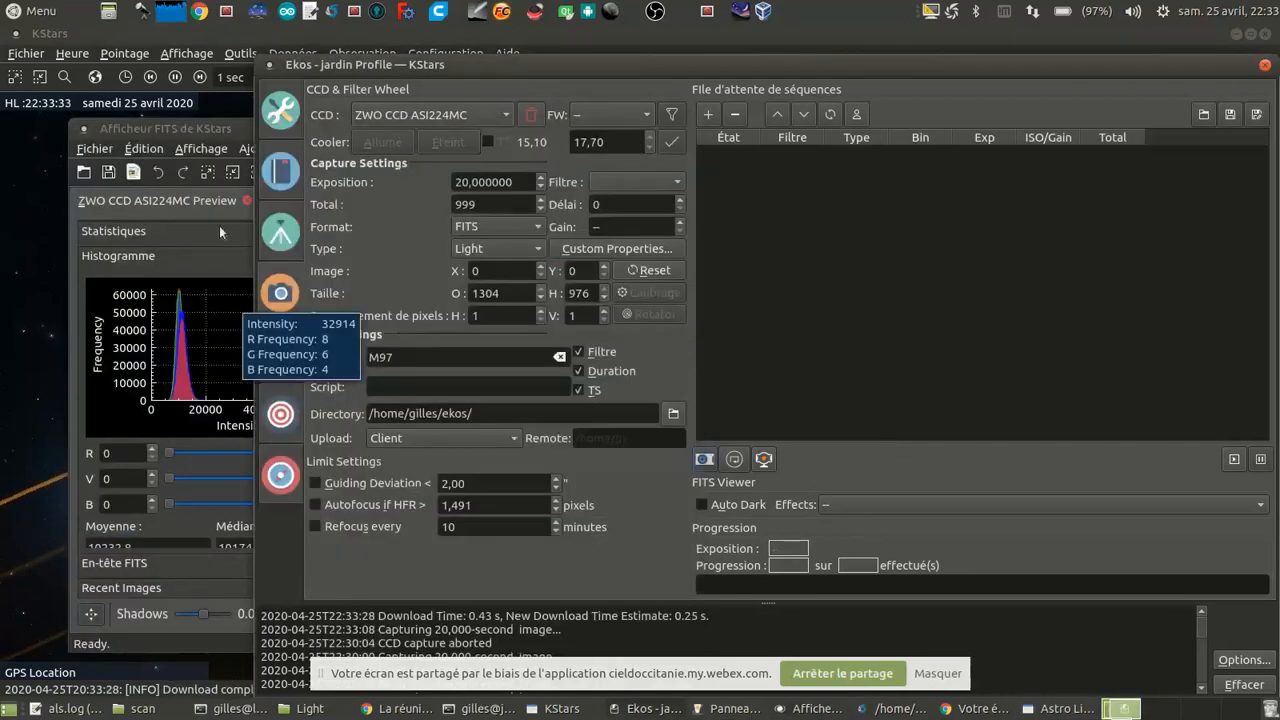
pyautogui.click(184, 134)
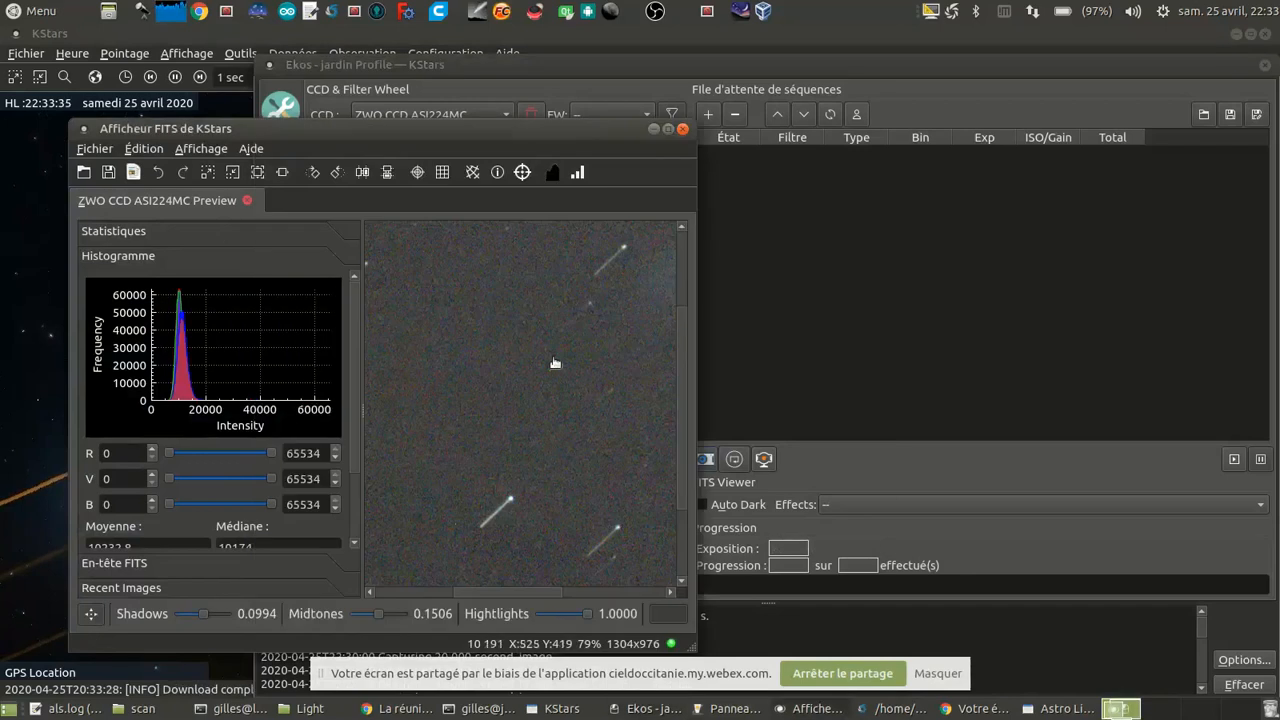
pyautogui.scroll(2, 557, 358)
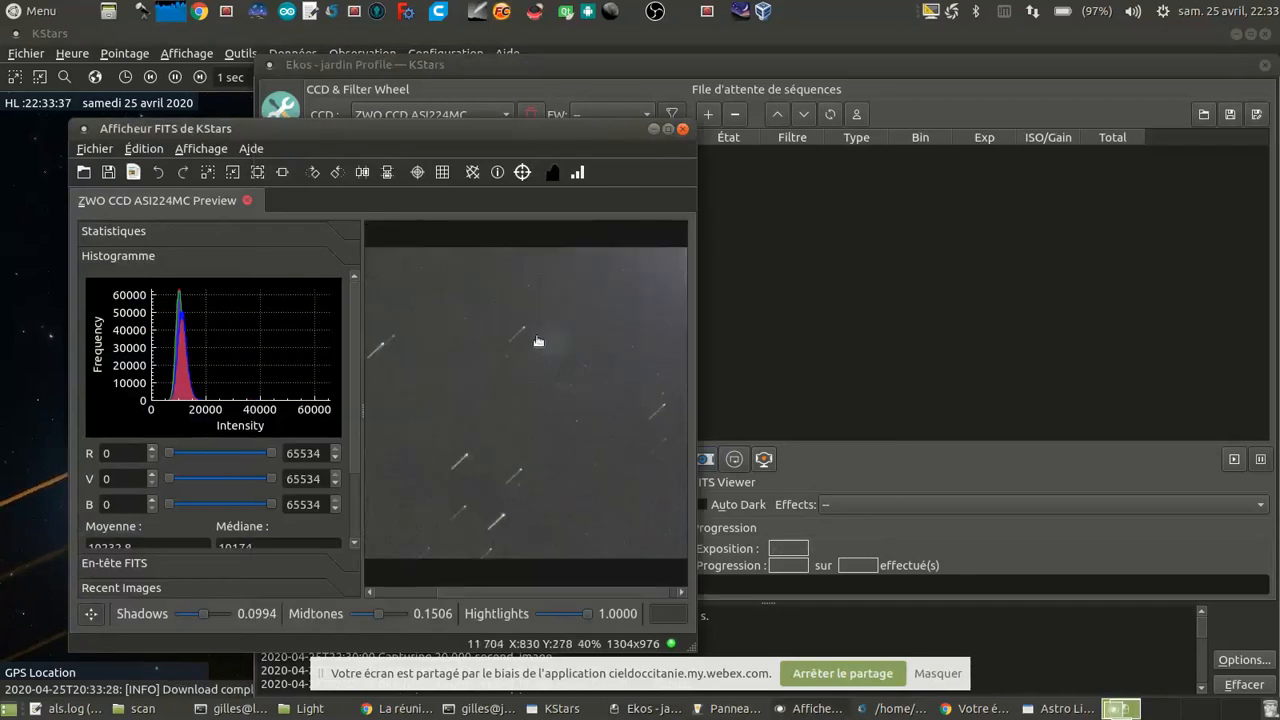
pyautogui.click(853, 68)
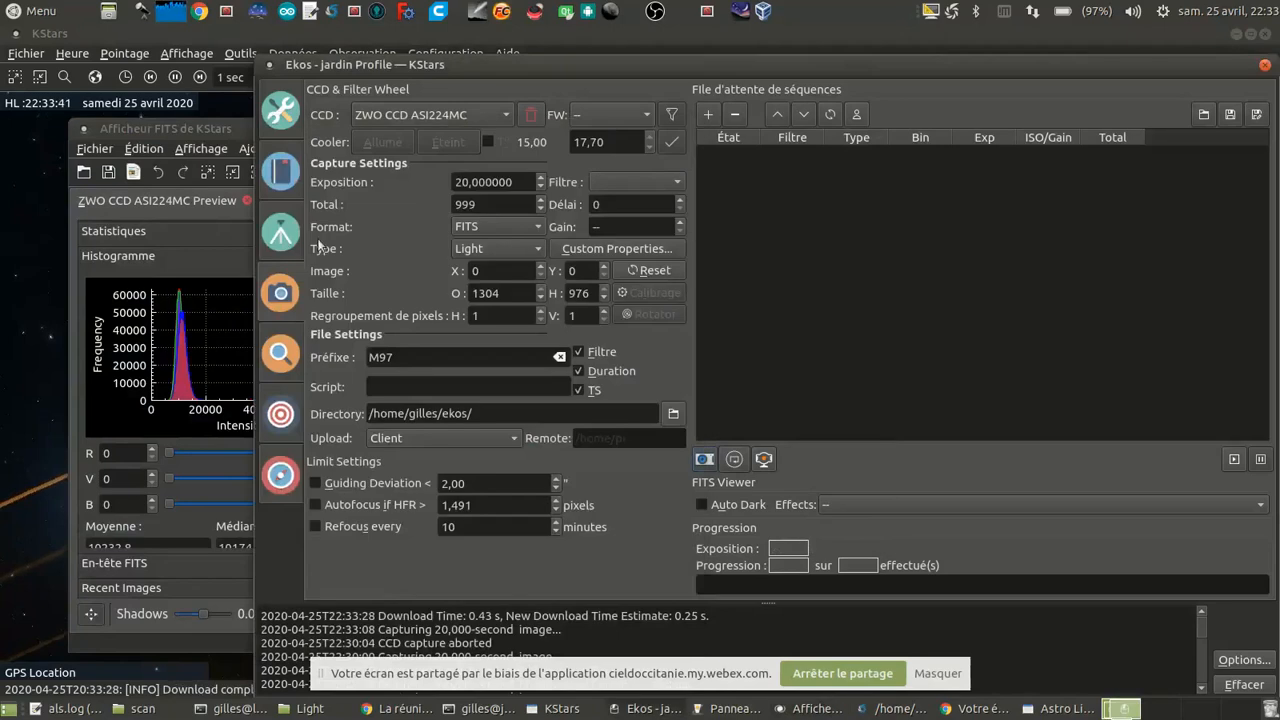
pyautogui.click(281, 232)
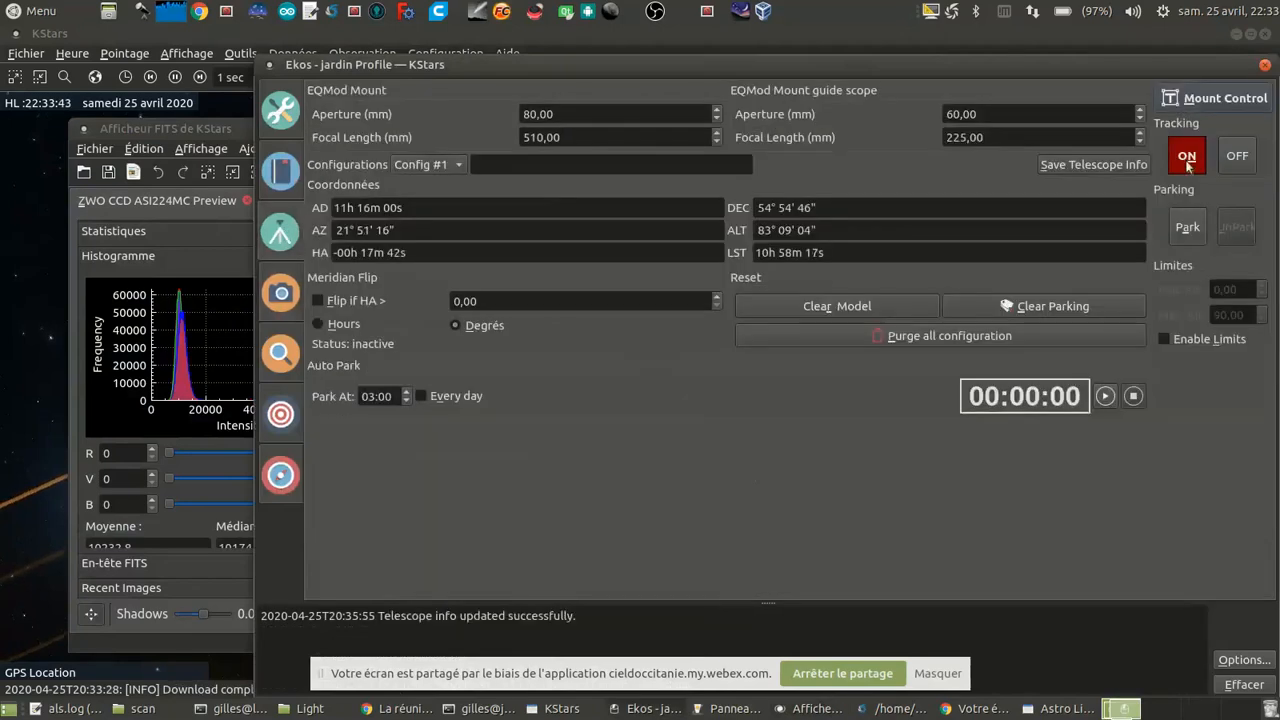
pyautogui.click(193, 201)
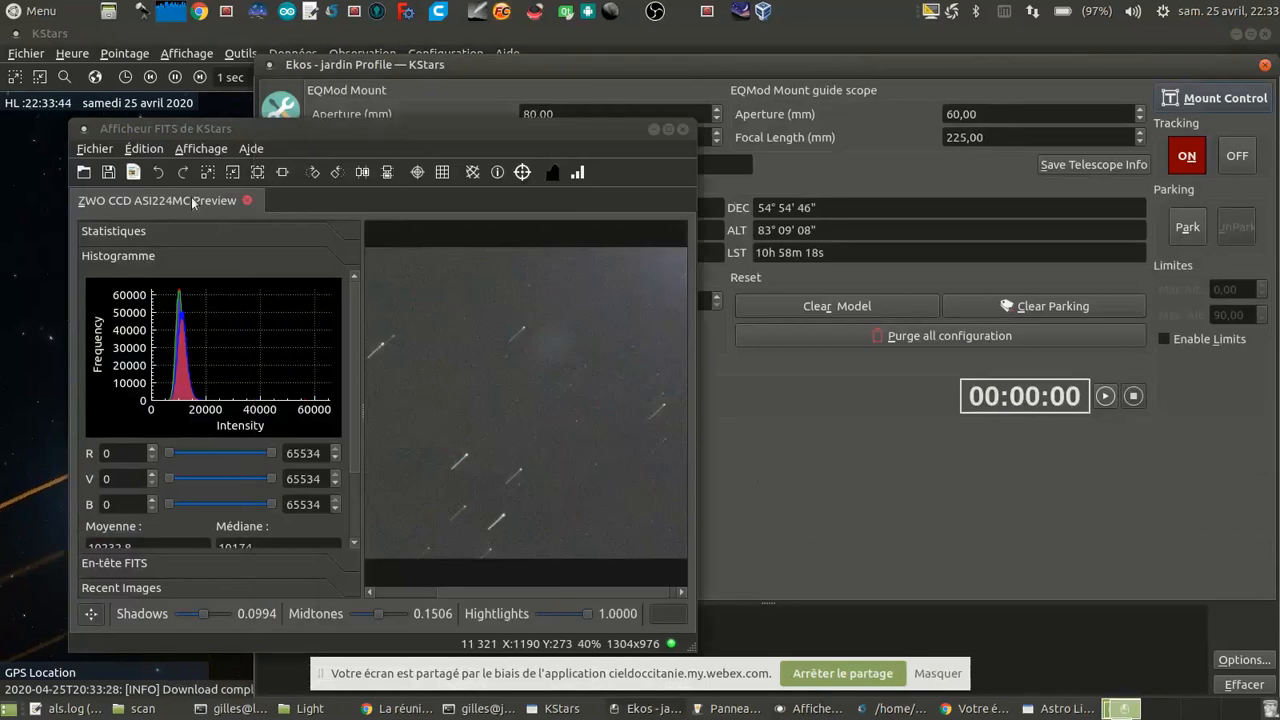
pyautogui.click(889, 495)
# Step: Queue a capture job of 999 Light frames at 20 seconds with prefix M97 and start the sequence
pyautogui.click(282, 292)
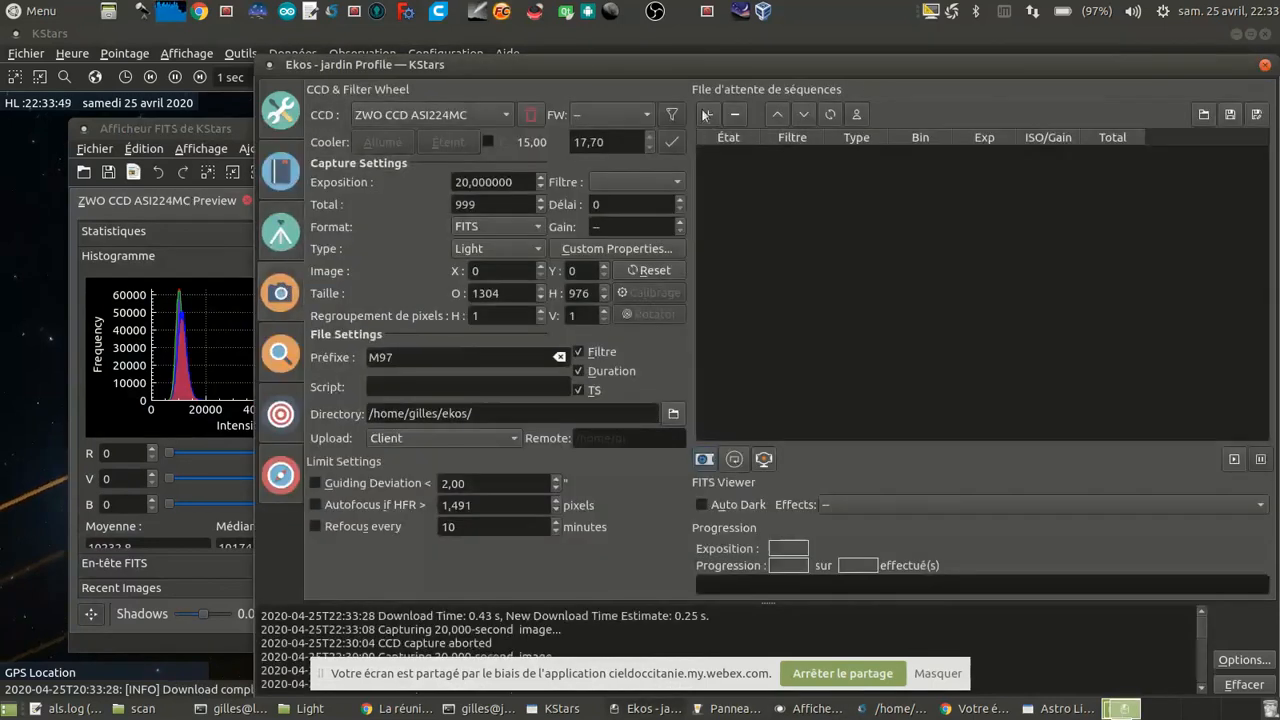
pyautogui.click(709, 115)
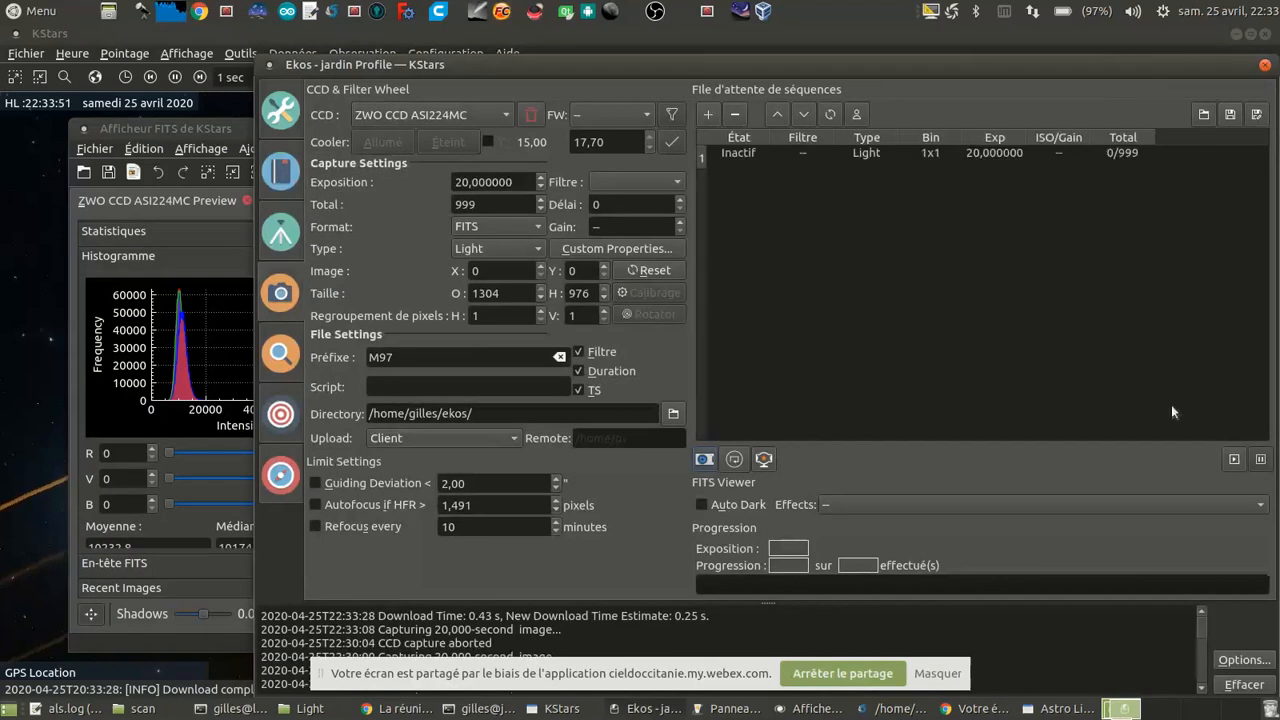
pyautogui.click(1233, 459)
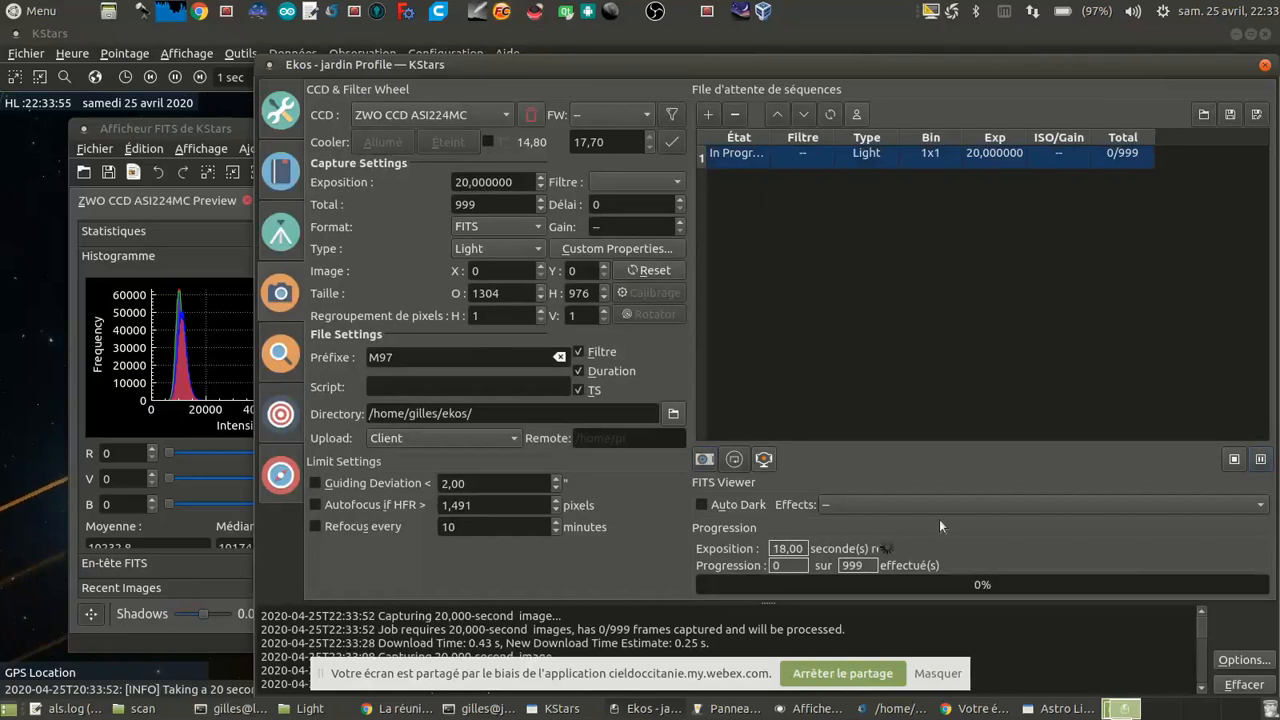
# Step: Switch to Astro Live Stacker, start a new session, and reset the auto stretch, levels and RGB balance settings
pyautogui.click(1060, 708)
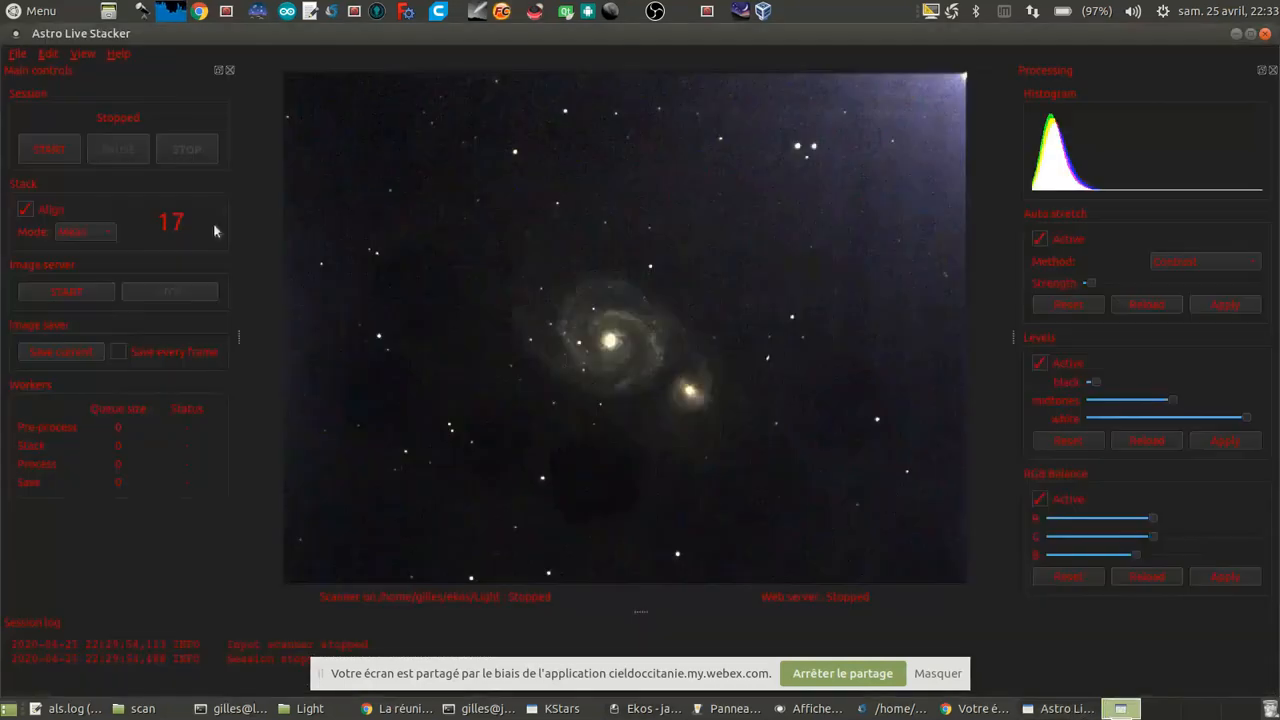
pyautogui.click(54, 151)
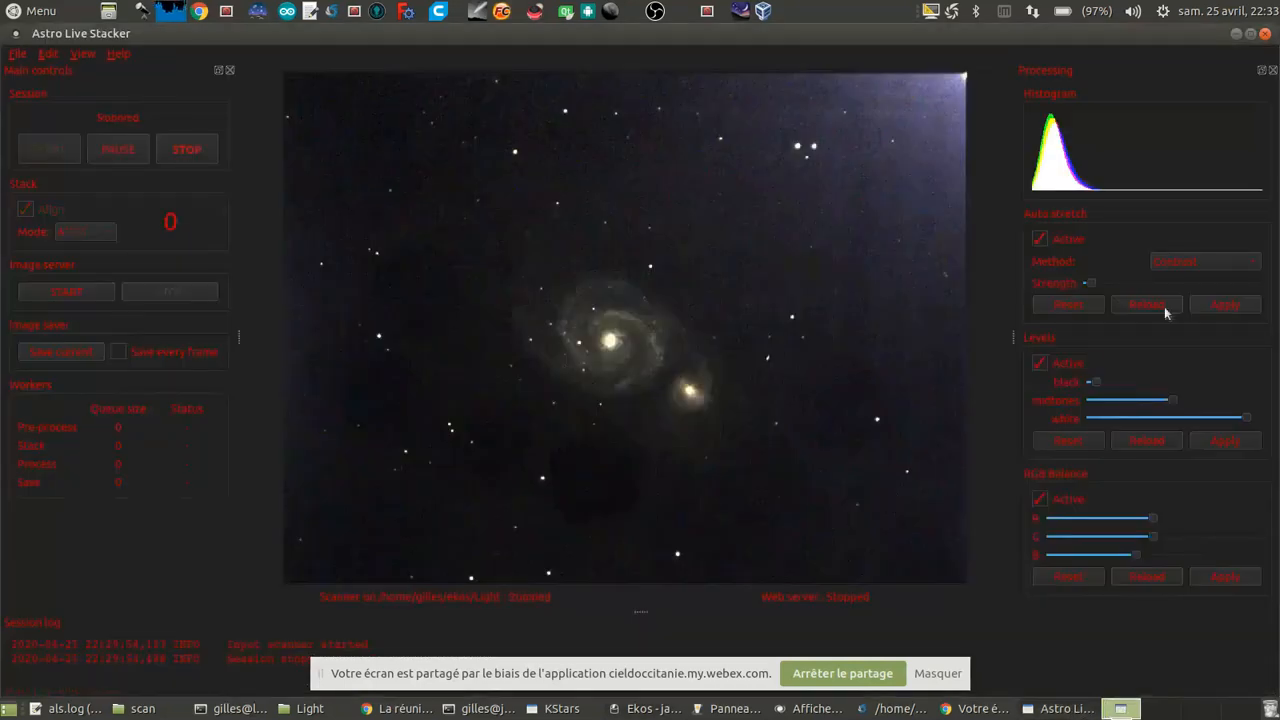
pyautogui.click(1072, 306)
pyautogui.click(1077, 439)
pyautogui.click(1072, 574)
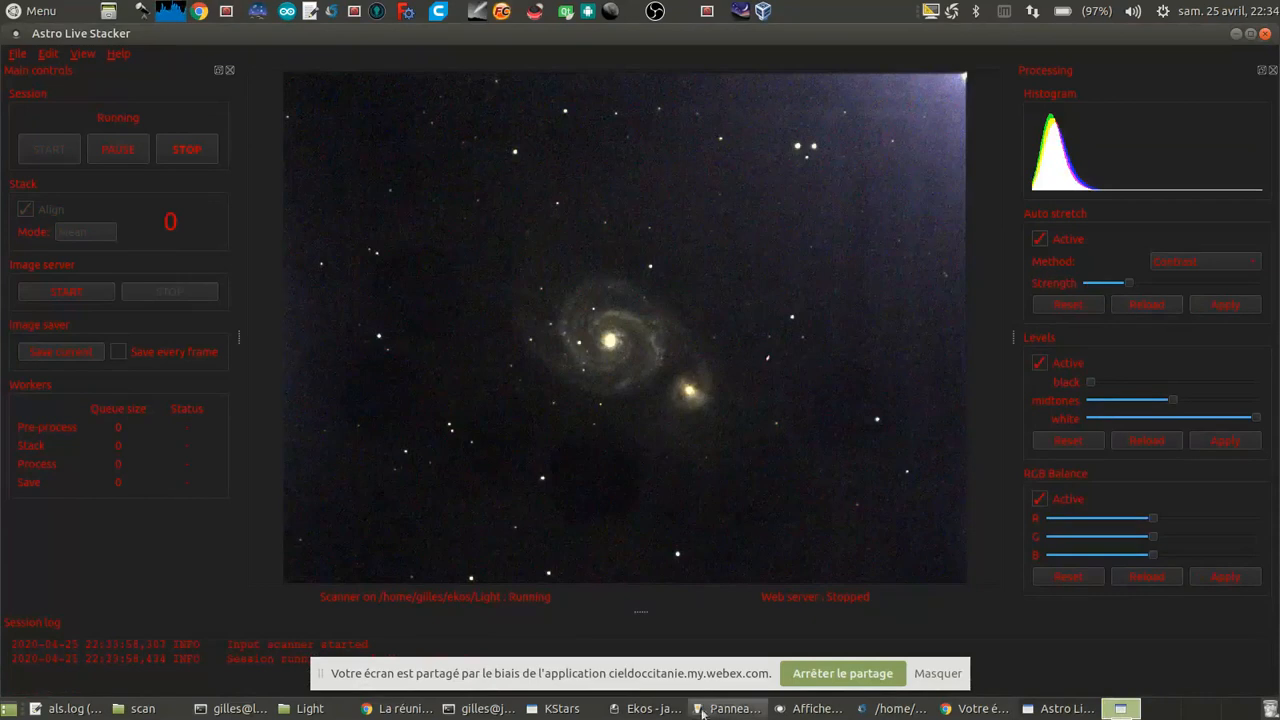
# Step: Switch to Ekos to check the capture progress and examine the first M97 frame in the FITS viewer
pyautogui.click(647, 709)
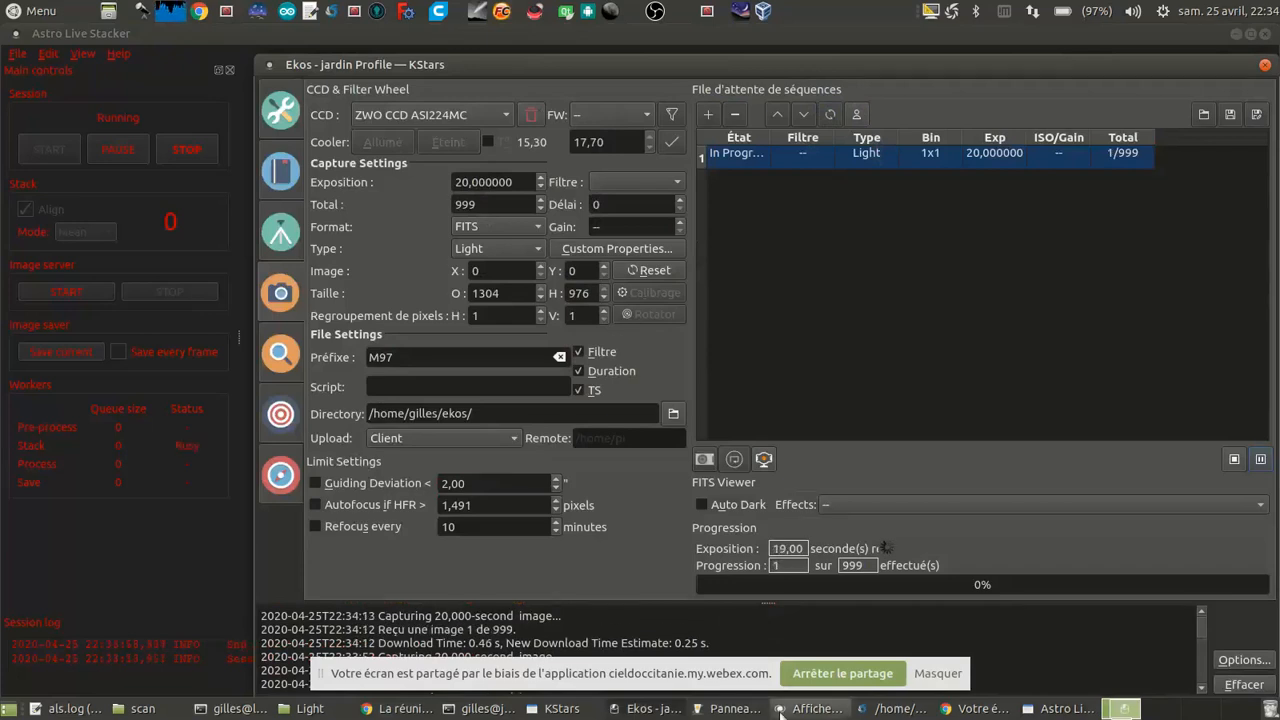
pyautogui.scroll(4, 570, 362)
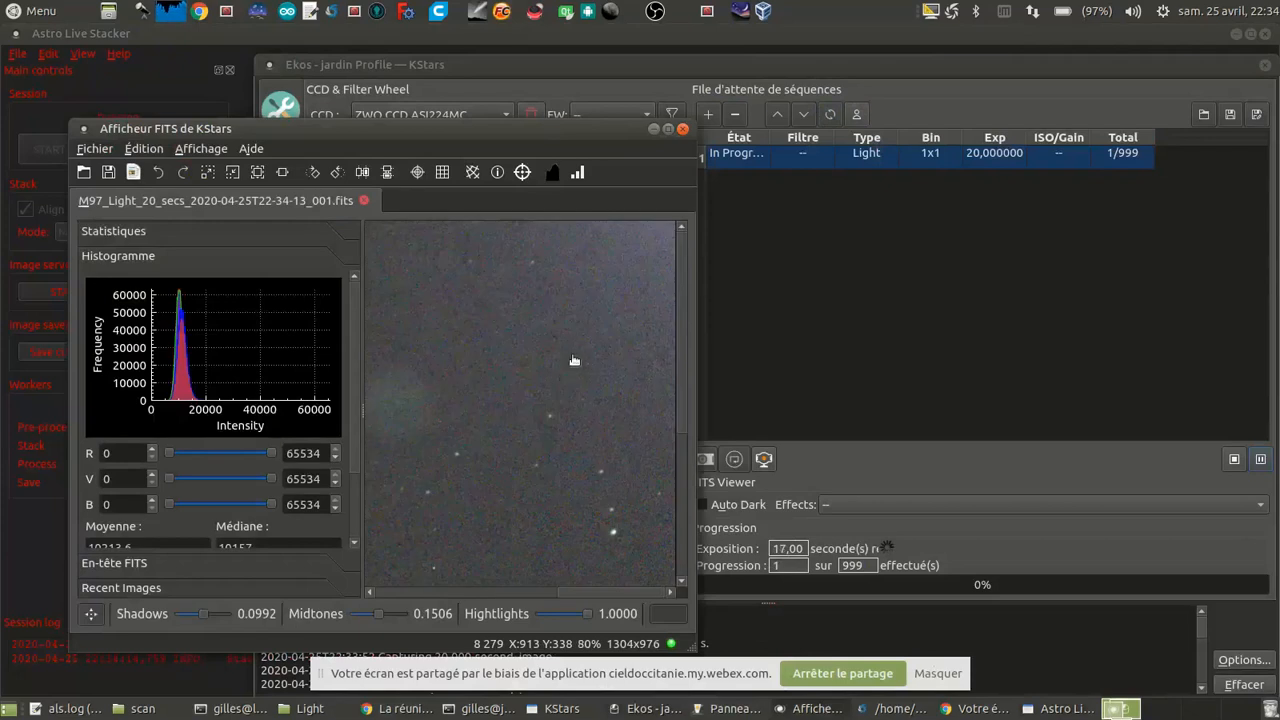
pyautogui.scroll(-4, 536, 352)
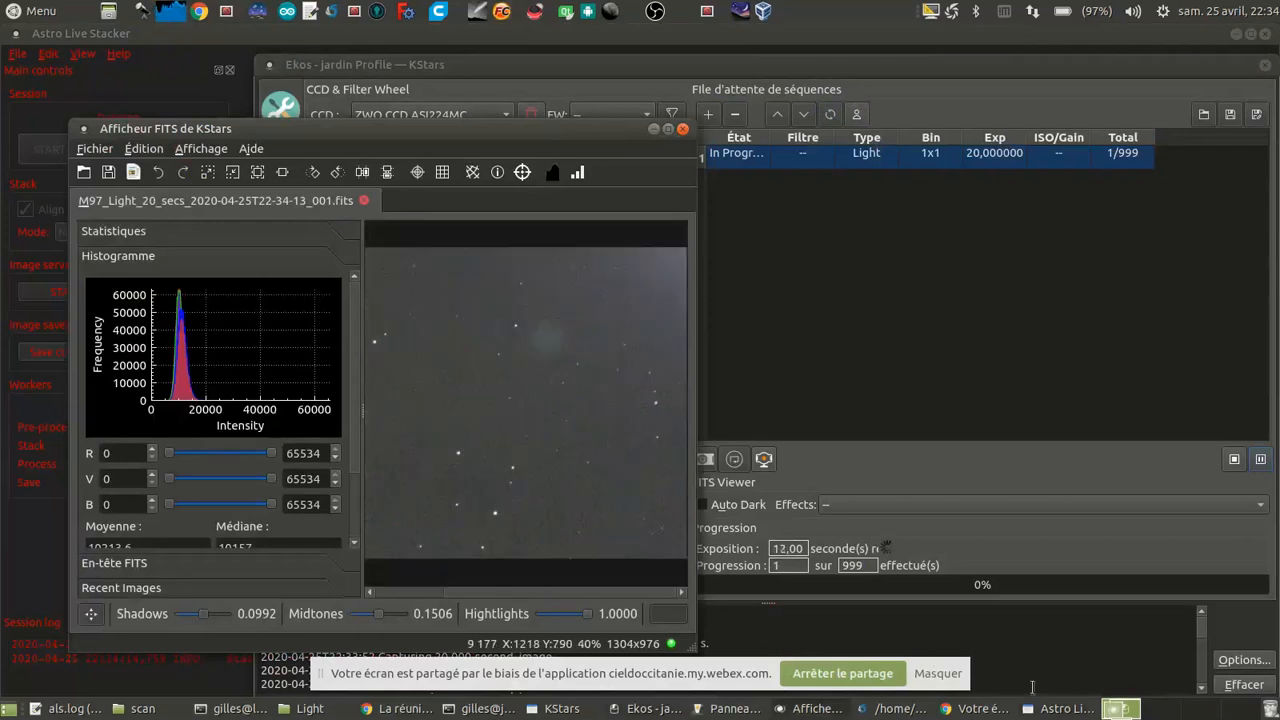
# Step: Switch back to Astro Live Stacker and lower the strength of the Contrast auto stretch on the M97 stack
pyautogui.click(1064, 709)
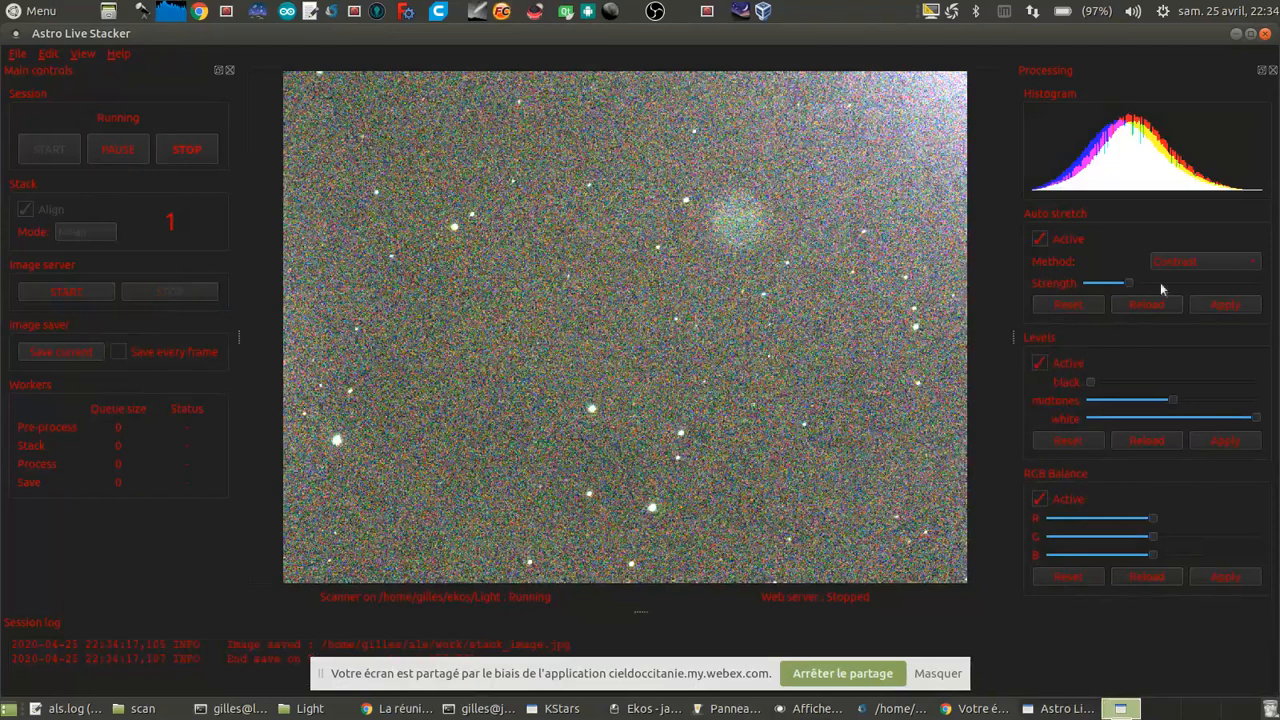
pyautogui.click(1125, 282)
pyautogui.scroll(-2, 1126, 286)
pyautogui.click(1220, 306)
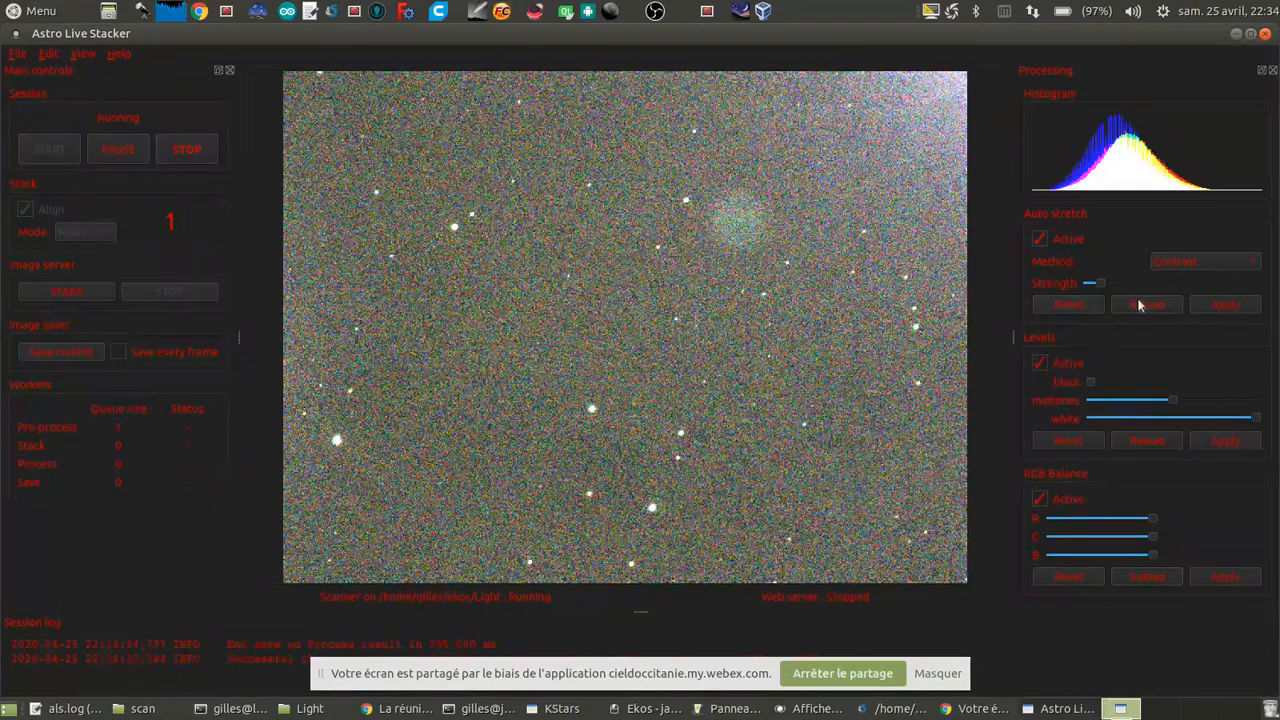
pyautogui.scroll(-1, 1117, 285)
pyautogui.scroll(-1, 1117, 285)
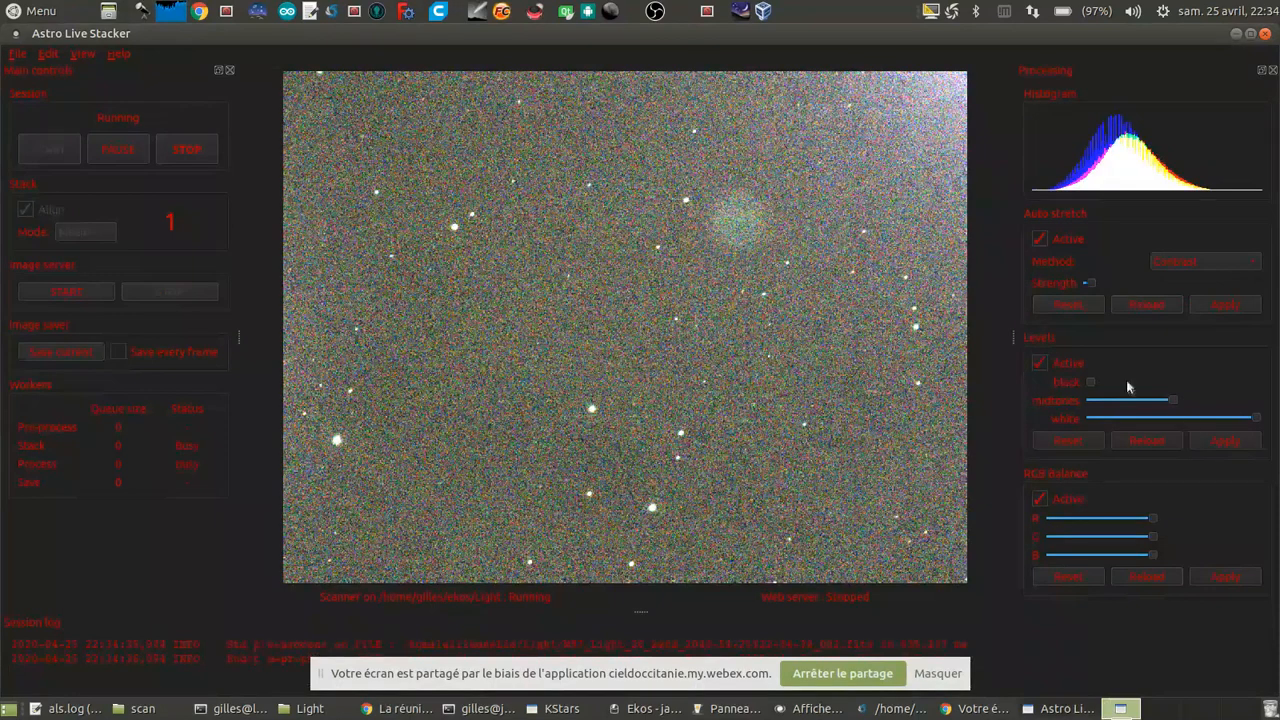
# Step: Raise the black level of the stacked image slightly in two stages, applying each change
pyautogui.scroll(1, 1128, 387)
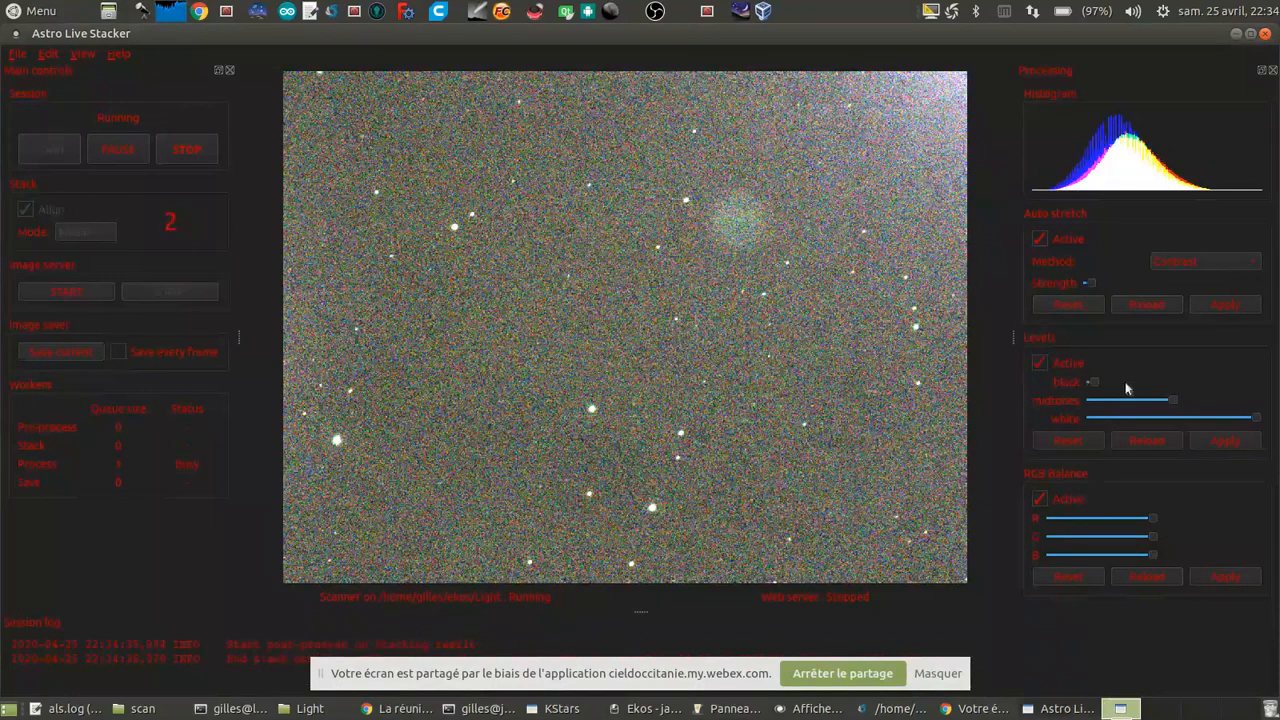
pyautogui.click(1226, 441)
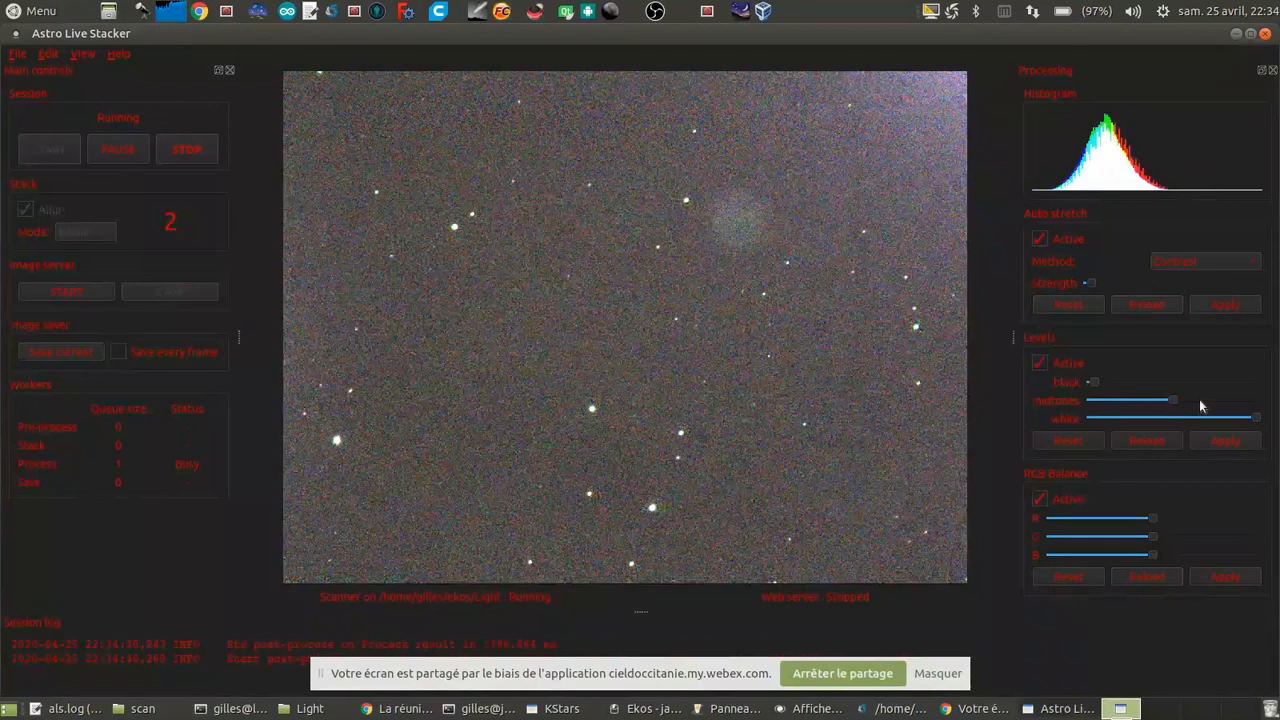
pyautogui.scroll(1, 1126, 380)
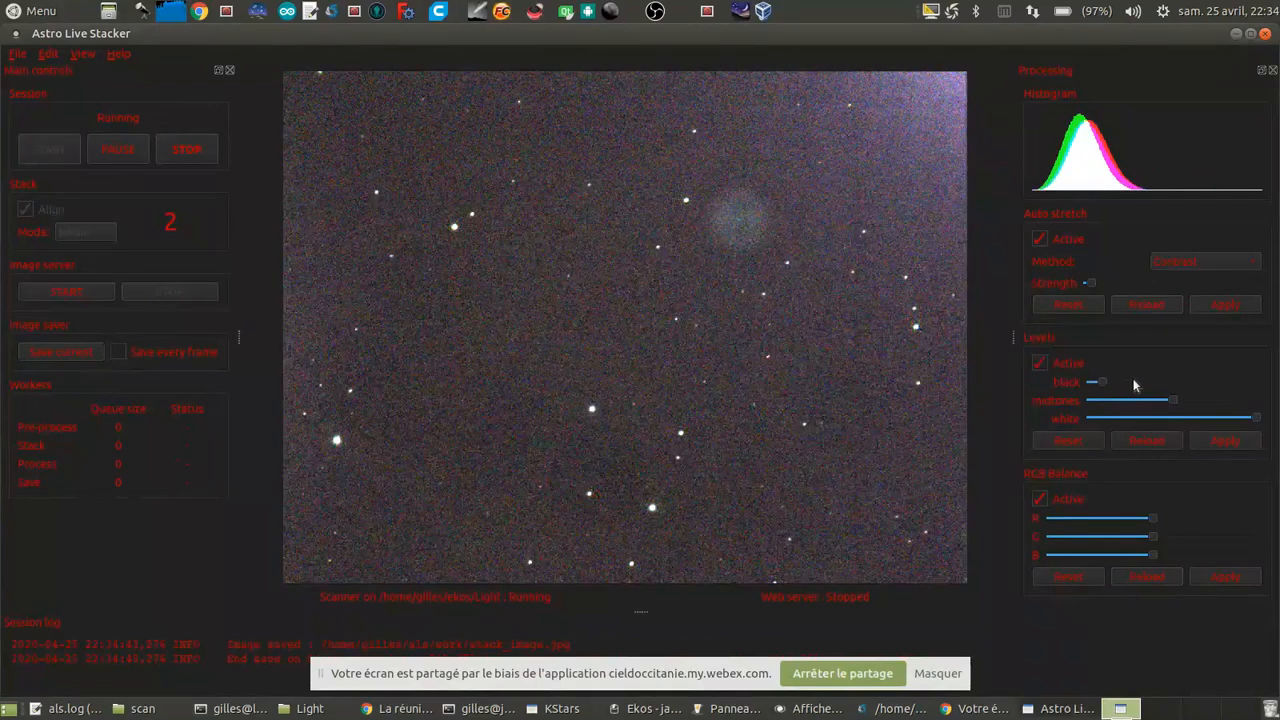
pyautogui.click(1232, 446)
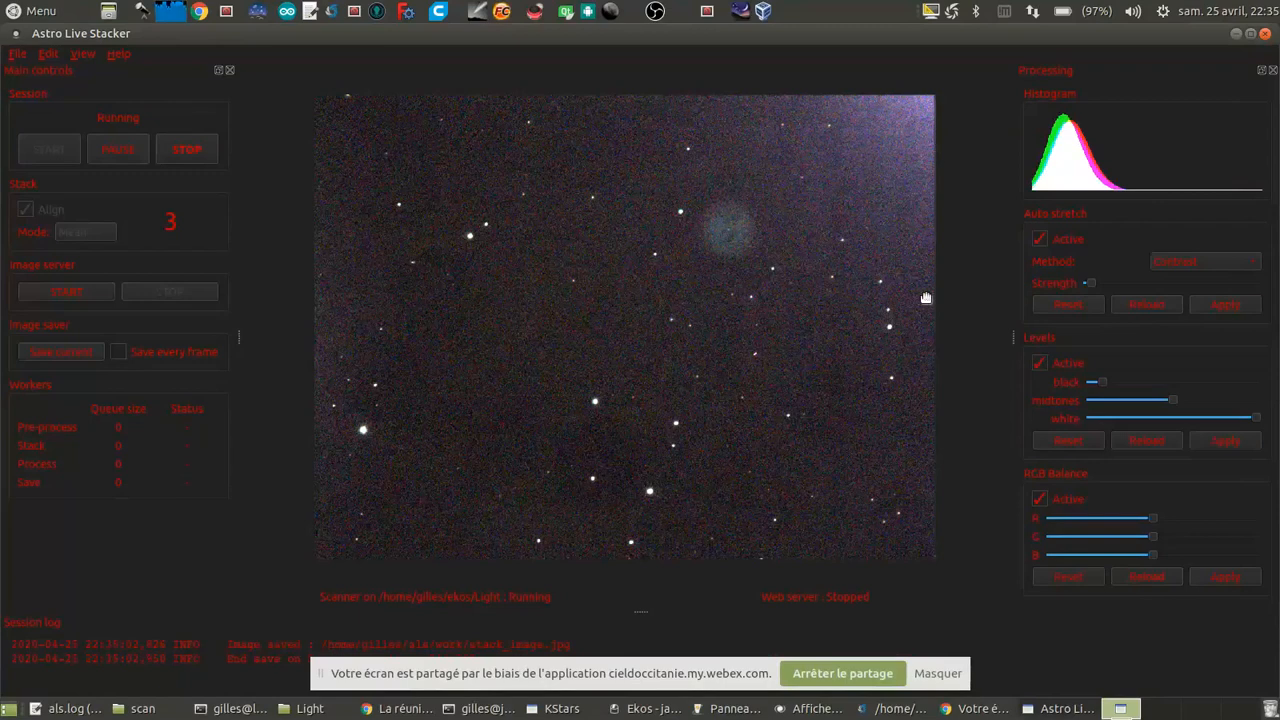
# Step: Increase the green channel in the RGB balance in small increments and apply it to the stacked image
pyautogui.click(1174, 537)
pyautogui.click(1211, 580)
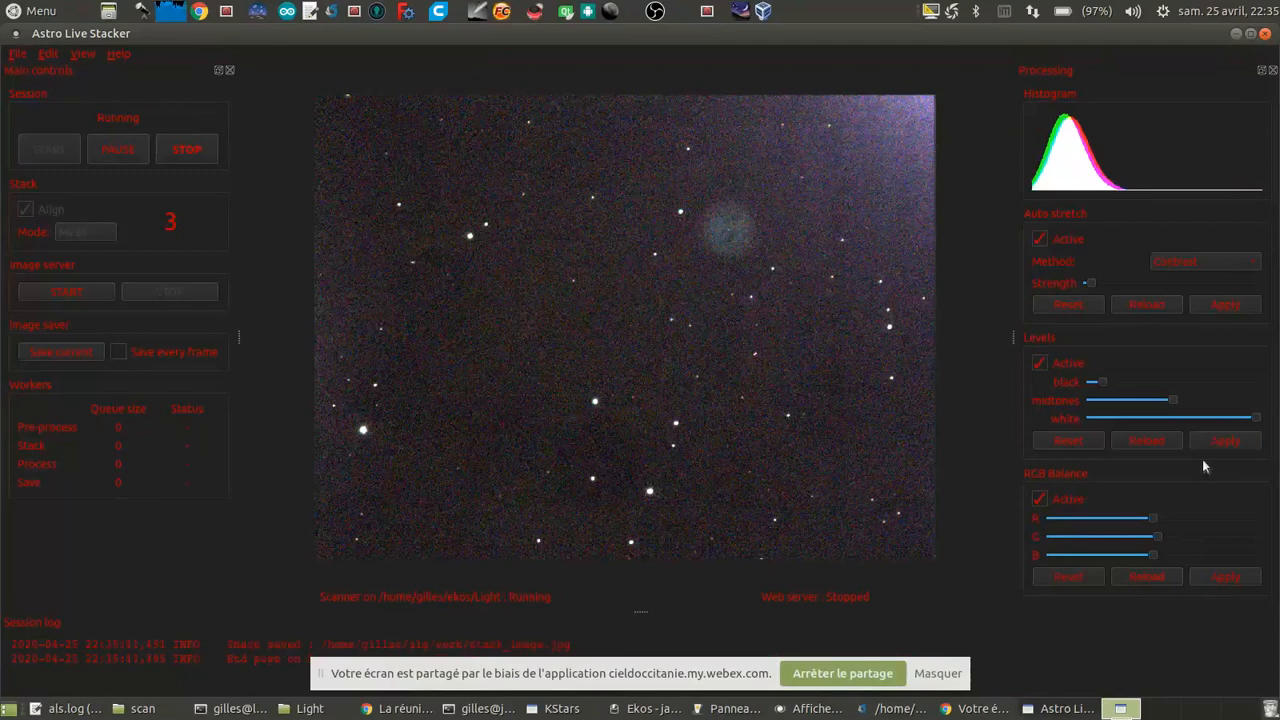
pyautogui.click(1195, 537)
pyautogui.click(1212, 575)
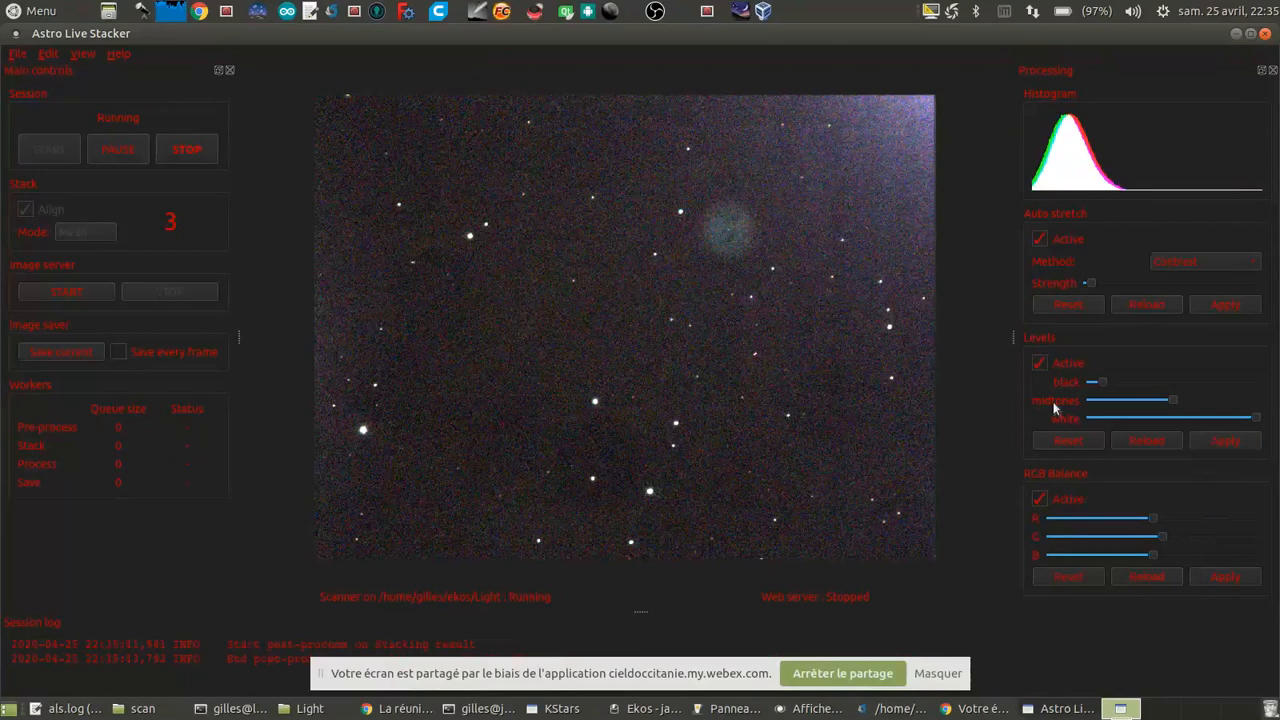
pyautogui.click(1203, 535)
pyautogui.click(1203, 538)
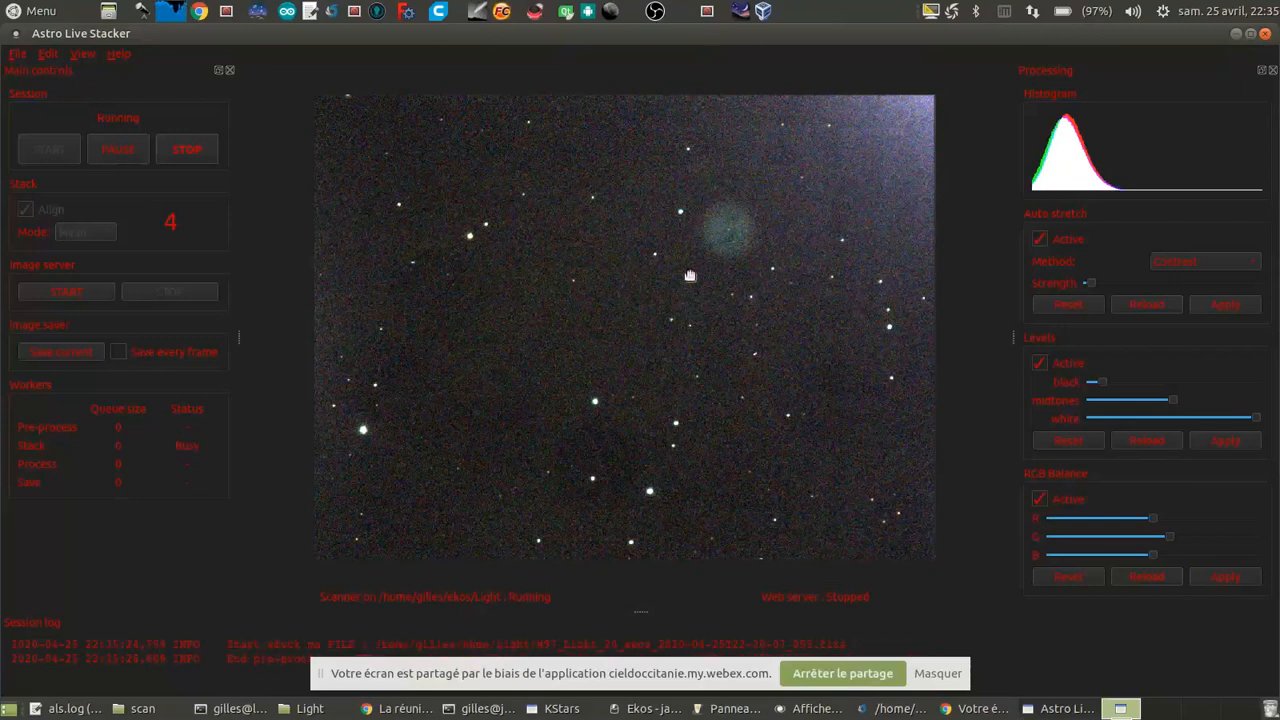
# Step: Examine the Owl Nebula and its central star up close in the live stack, then view the whole image
pyautogui.scroll(1, 822, 236)
pyautogui.scroll(1, 814, 248)
pyautogui.moveTo(804, 256); pyautogui.dragTo(773, 316)
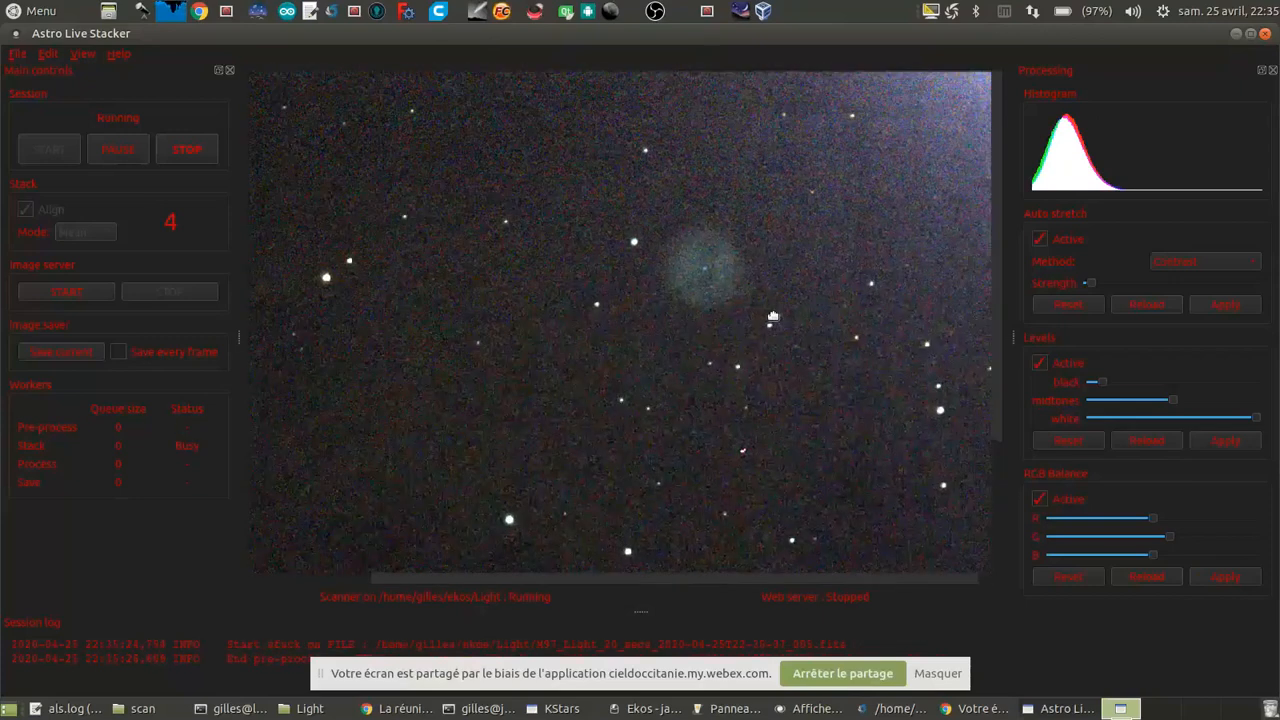
pyautogui.scroll(2, 773, 316)
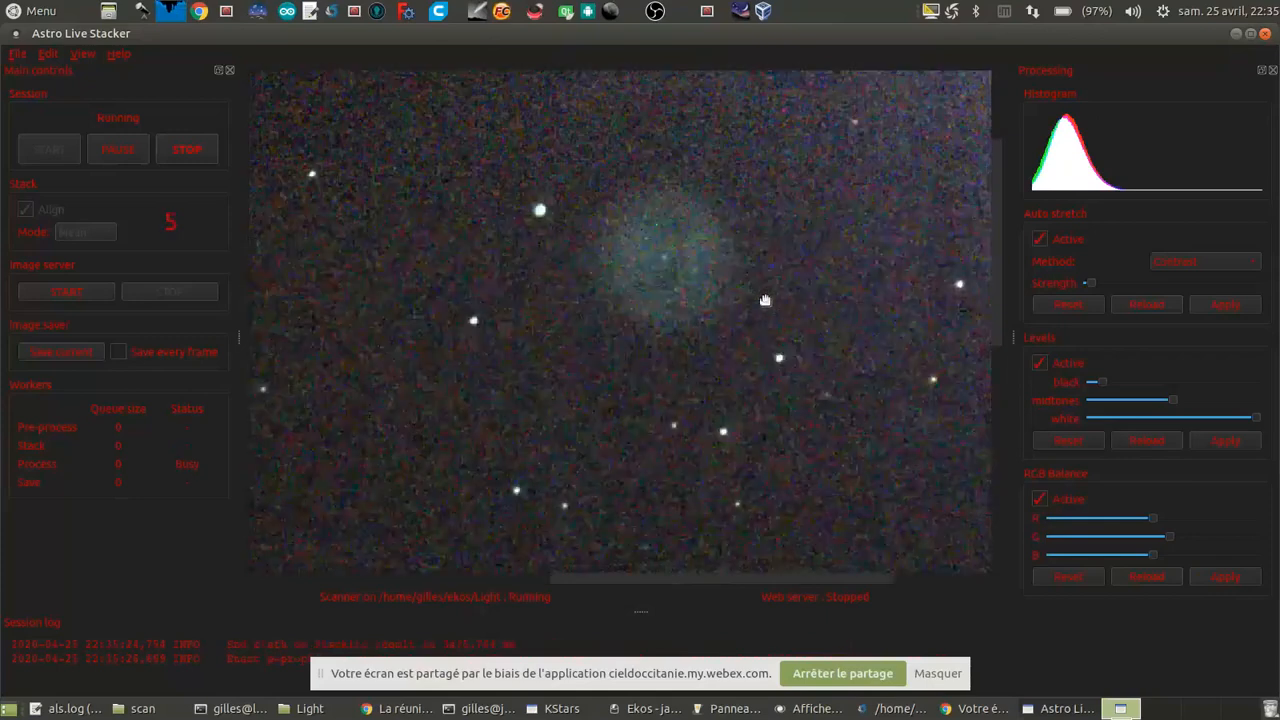
pyautogui.scroll(-3, 765, 300)
pyautogui.scroll(3, 764, 301)
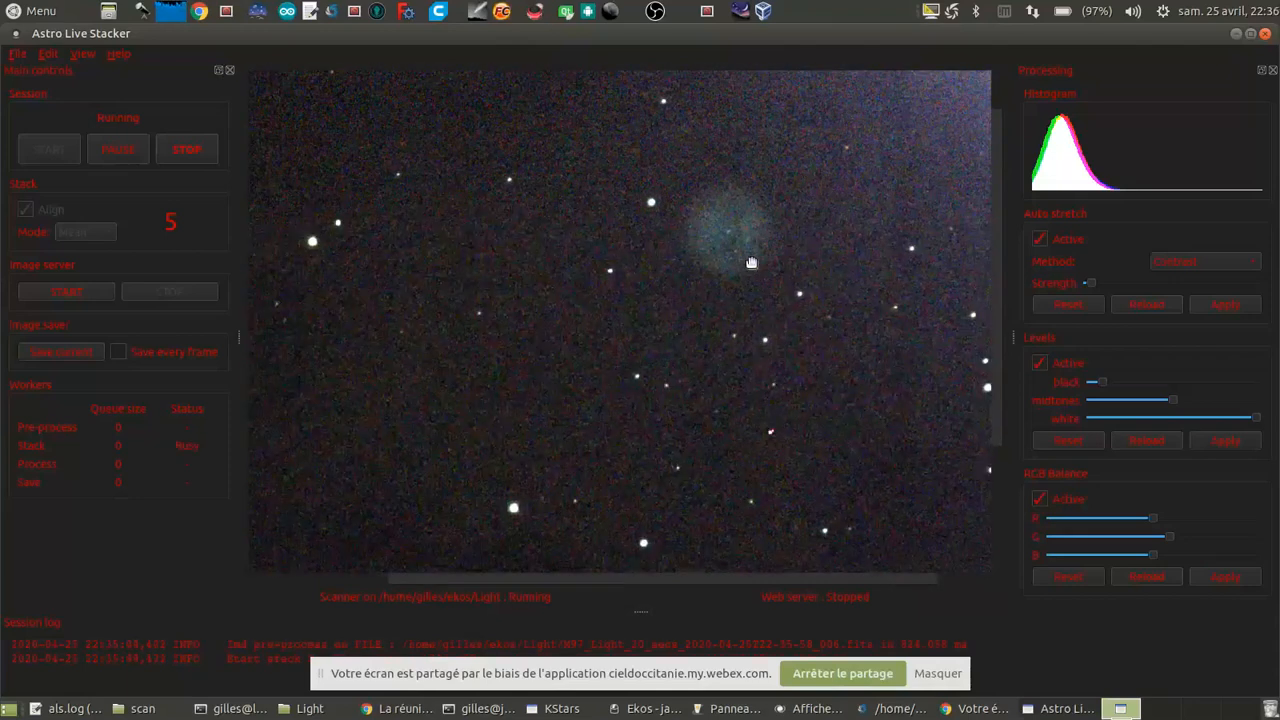
pyautogui.scroll(4, 740, 257)
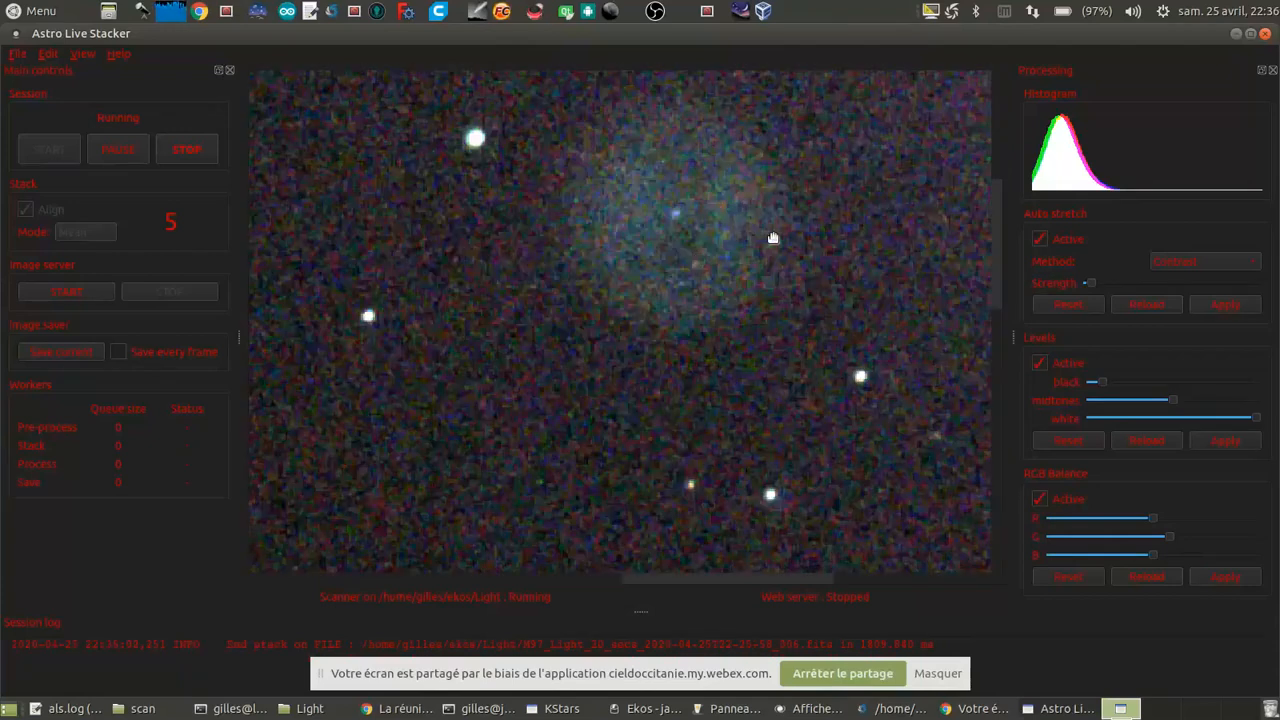
pyautogui.scroll(-5, 773, 238)
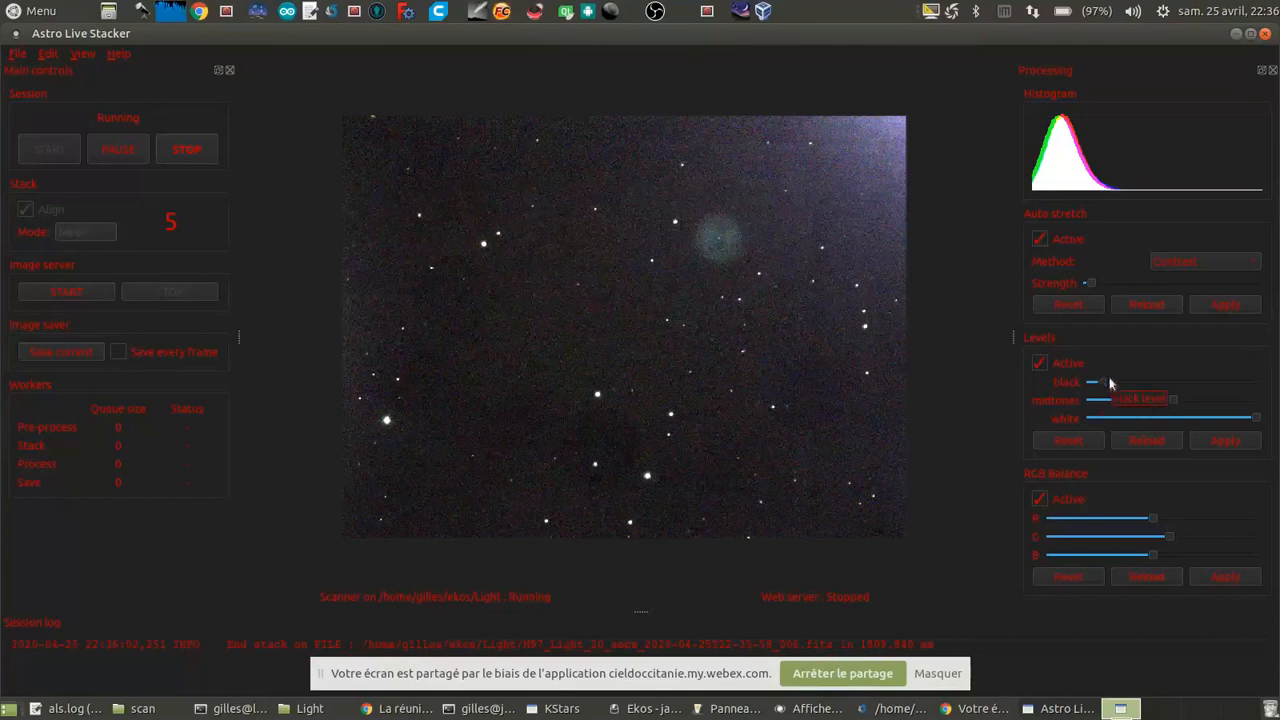
# Step: Lower the black level of the M97 stack slightly, apply it, and inspect the Owl Nebula up close
pyautogui.moveTo(1108, 382); pyautogui.dragTo(1102, 382)
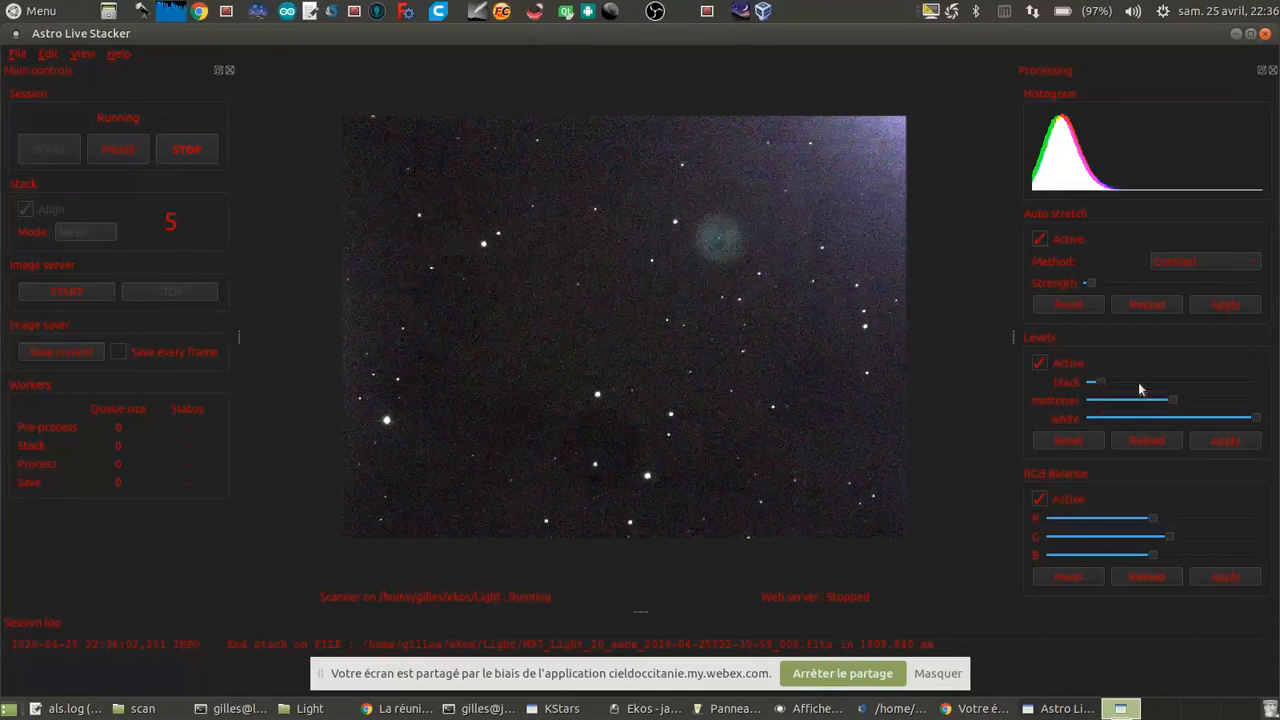
pyautogui.click(1239, 442)
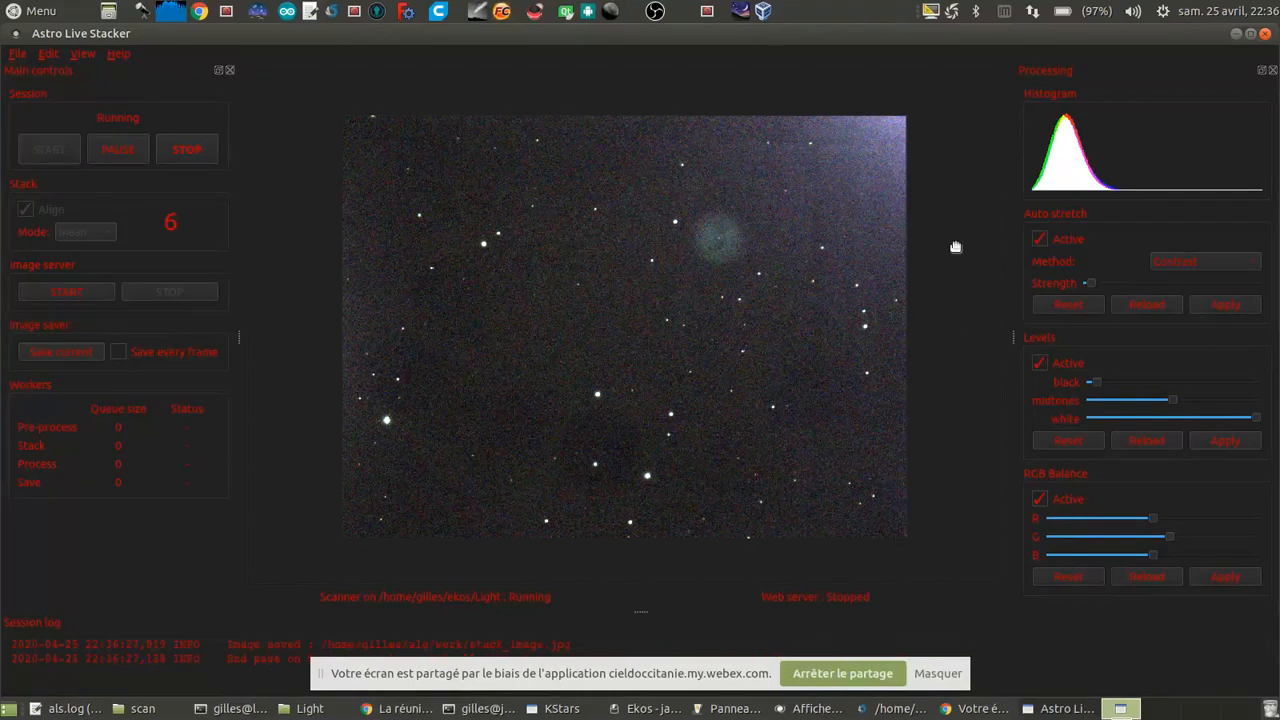
pyautogui.scroll(3, 735, 245)
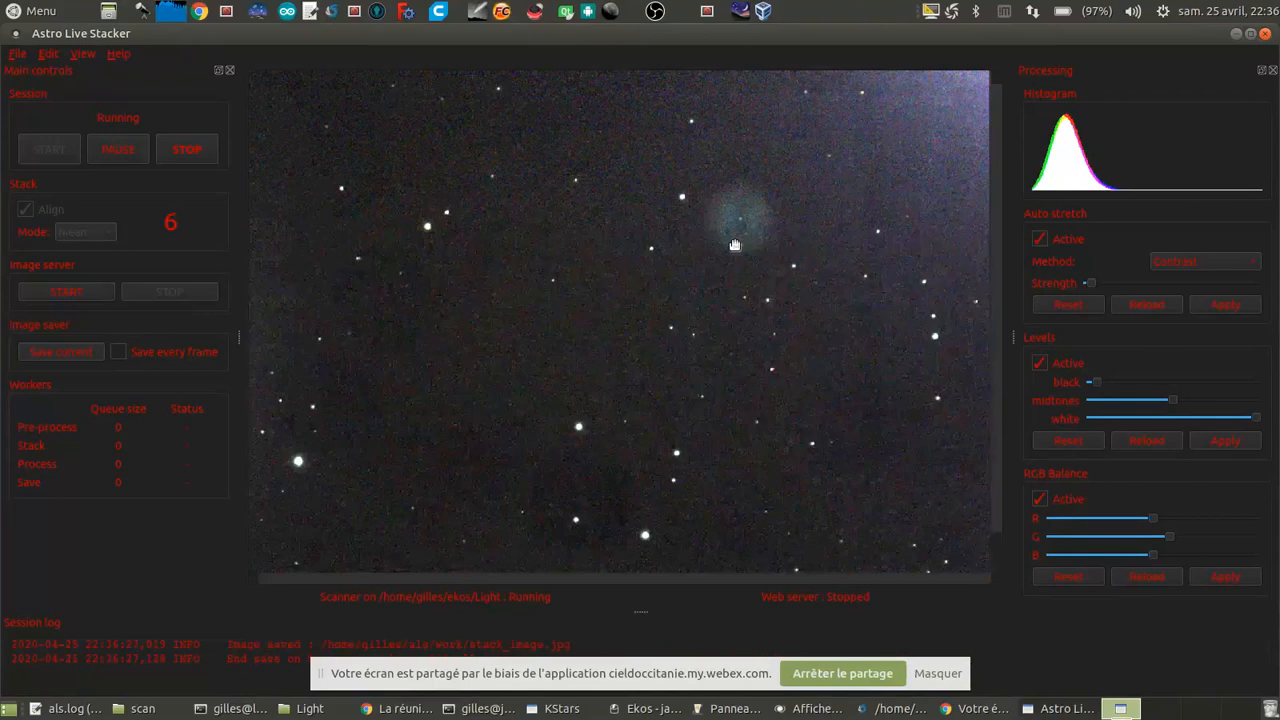
pyautogui.moveTo(735, 245); pyautogui.dragTo(708, 343)
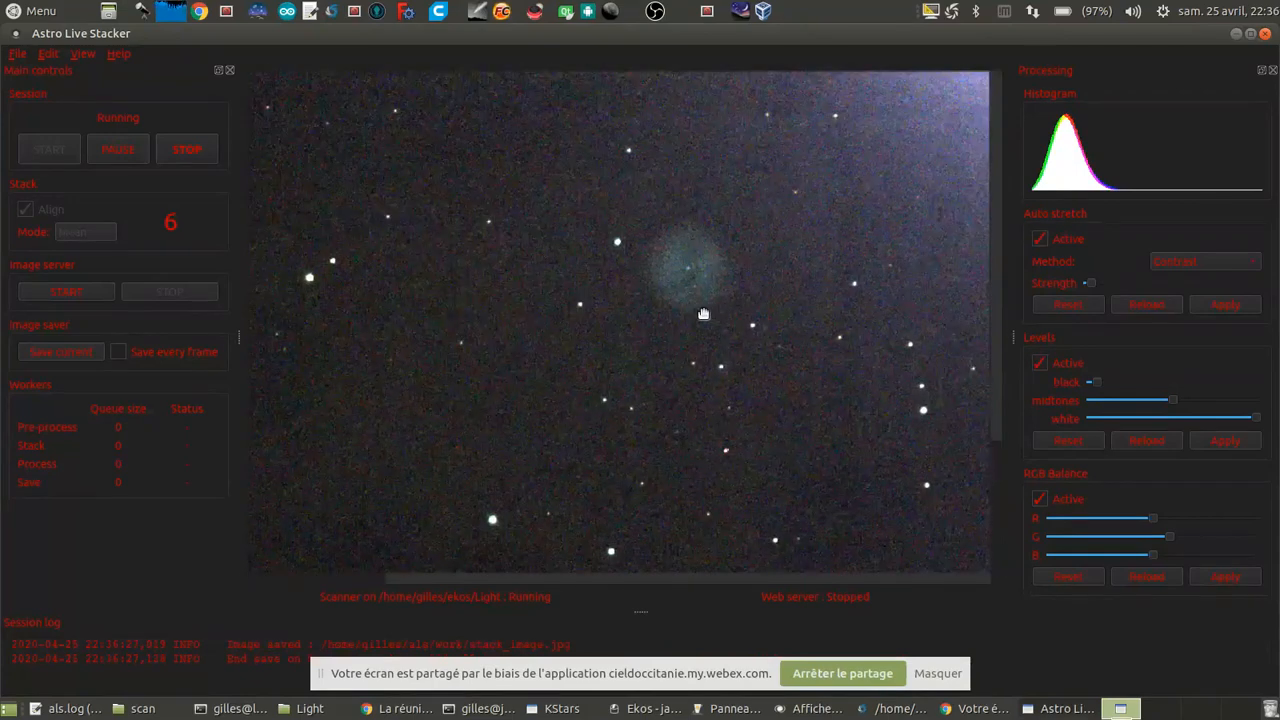
pyautogui.scroll(-3, 704, 314)
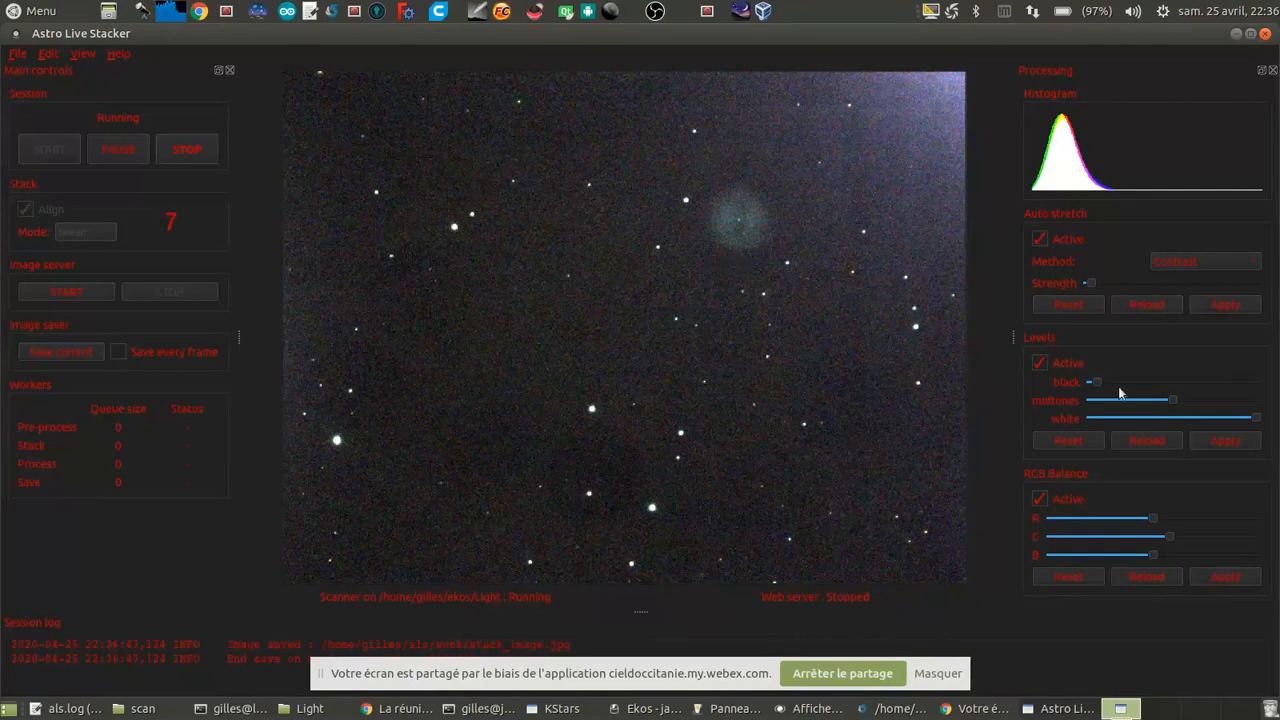
# Step: Raise the black level of the stacked image slightly and apply the change
pyautogui.moveTo(1092, 381); pyautogui.dragTo(1103, 386)
pyautogui.click(1226, 441)
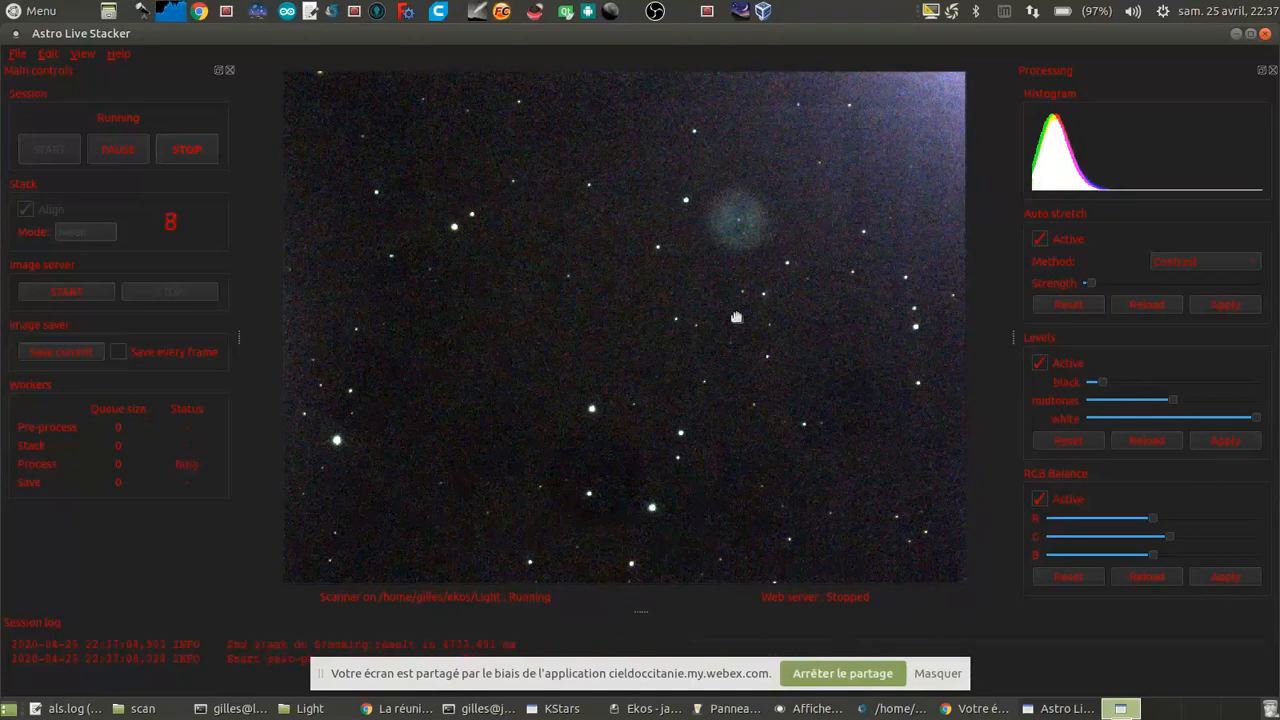
pyautogui.scroll(-1, 750, 314)
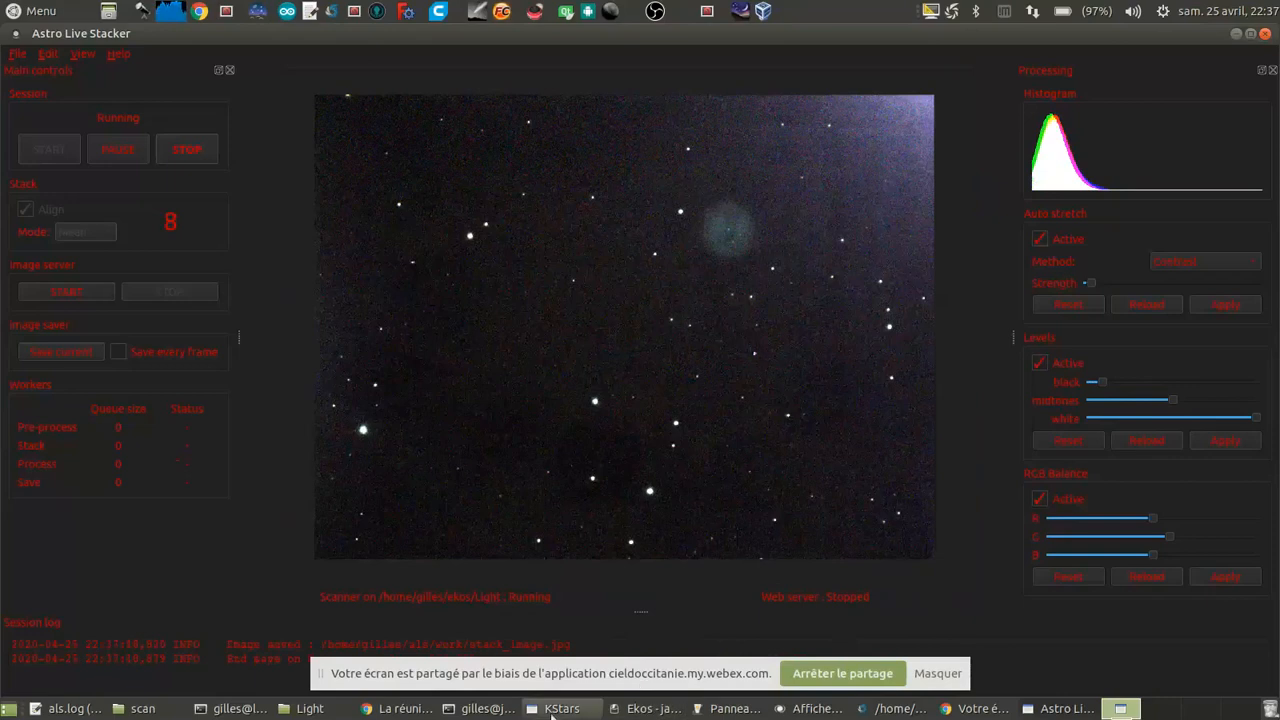
# Step: Switch to KStars and examine the galaxy M 108 near the Owl Nebula against the camera's field-of-view frame
pyautogui.click(551, 716)
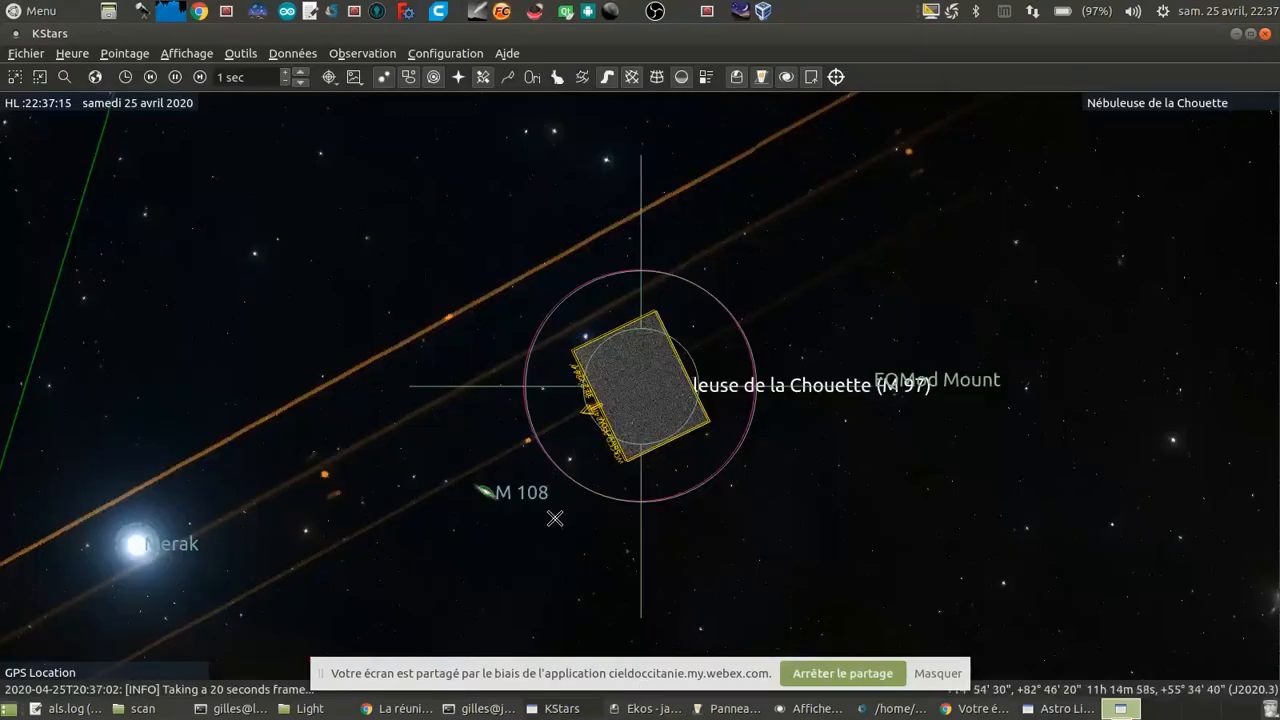
pyautogui.moveTo(555, 518); pyautogui.dragTo(608, 383)
pyautogui.scroll(3, 600, 388)
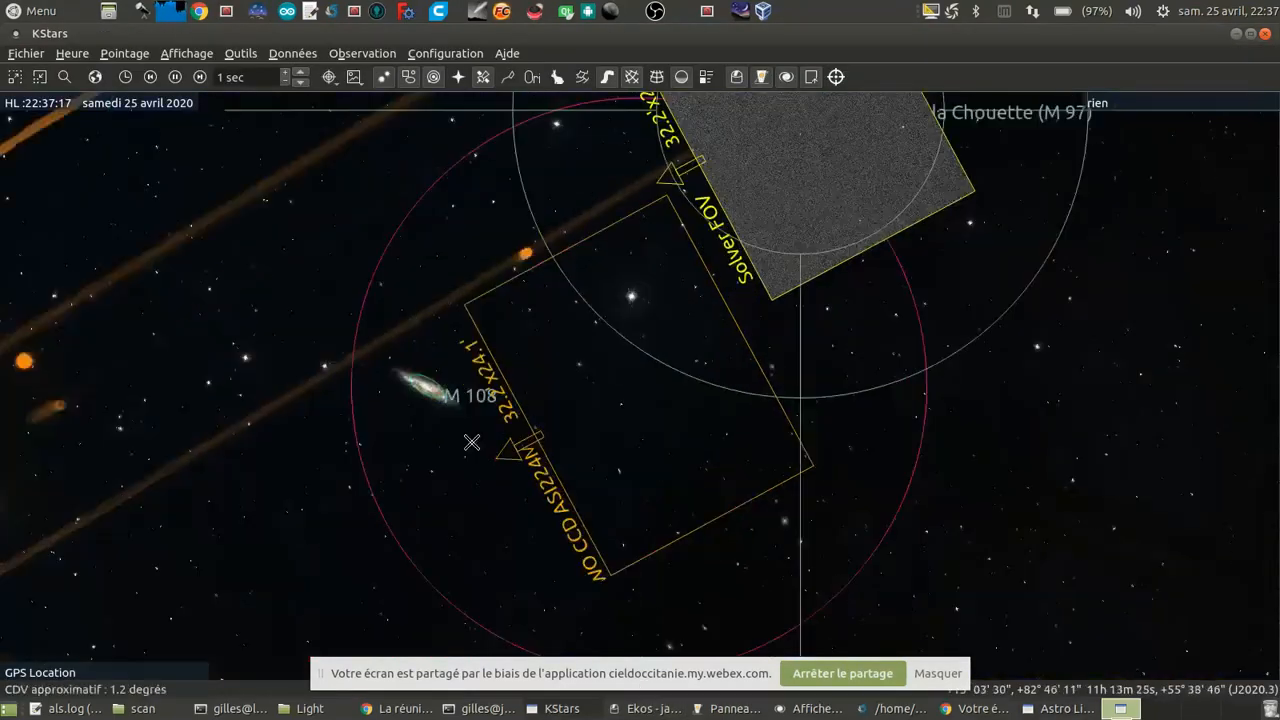
pyautogui.moveTo(436, 432); pyautogui.dragTo(586, 418)
pyautogui.scroll(4, 583, 408)
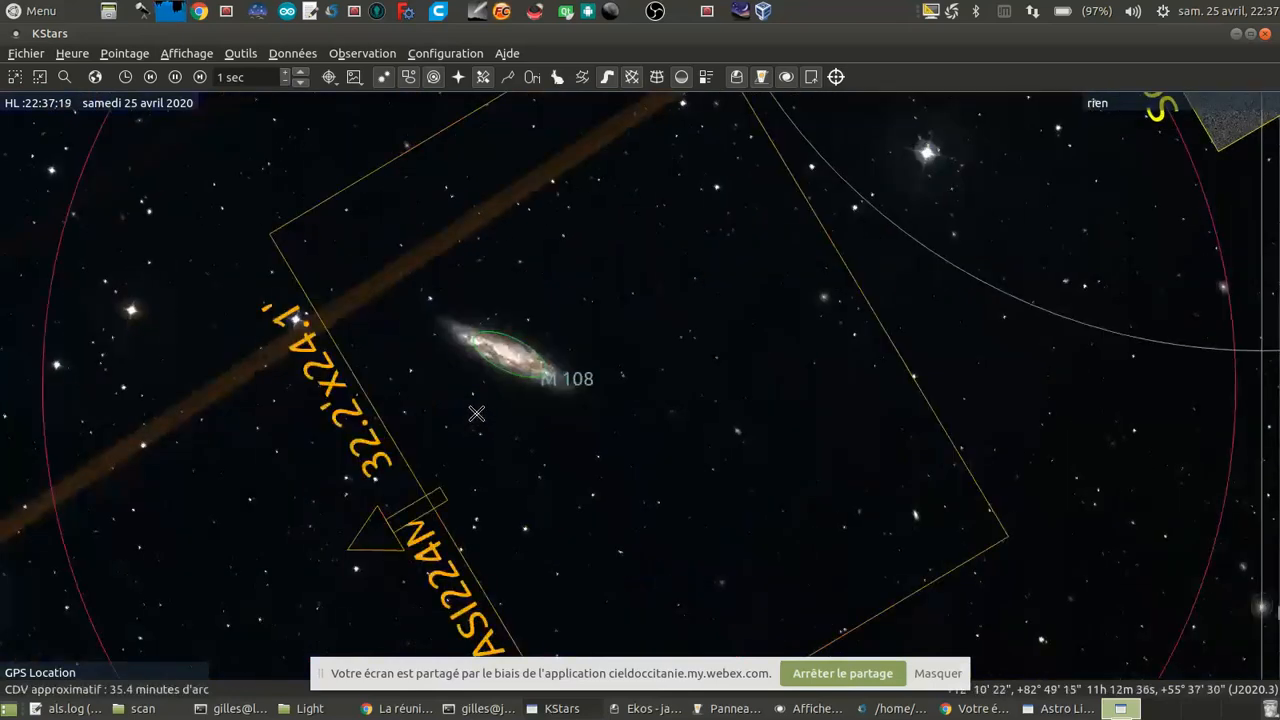
pyautogui.moveTo(474, 414); pyautogui.dragTo(551, 417)
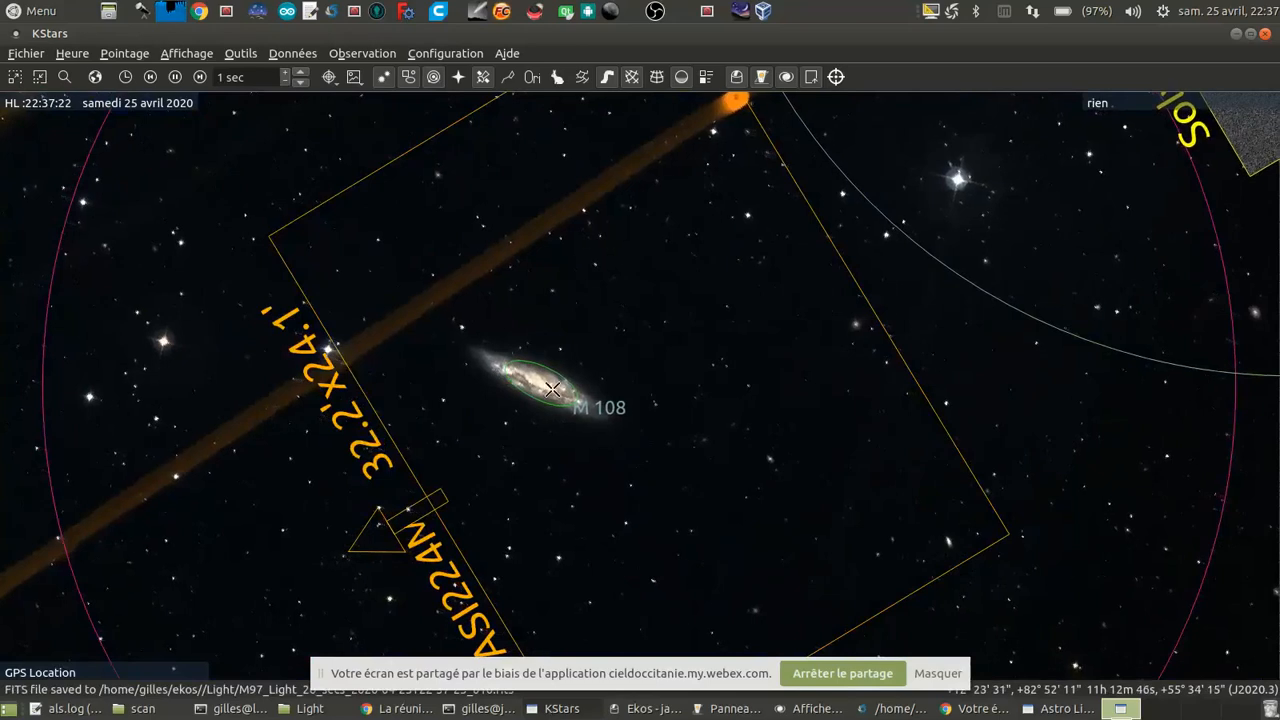
pyautogui.scroll(-3, 580, 406)
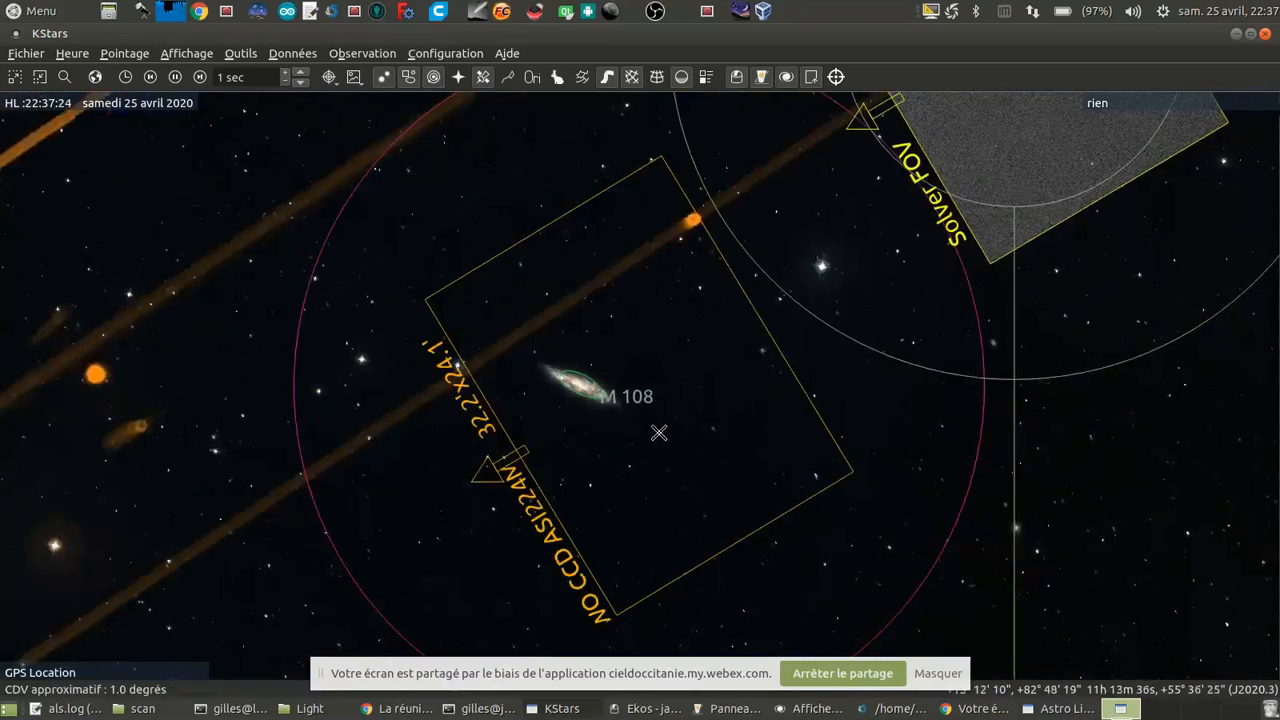
pyautogui.scroll(-2, 660, 437)
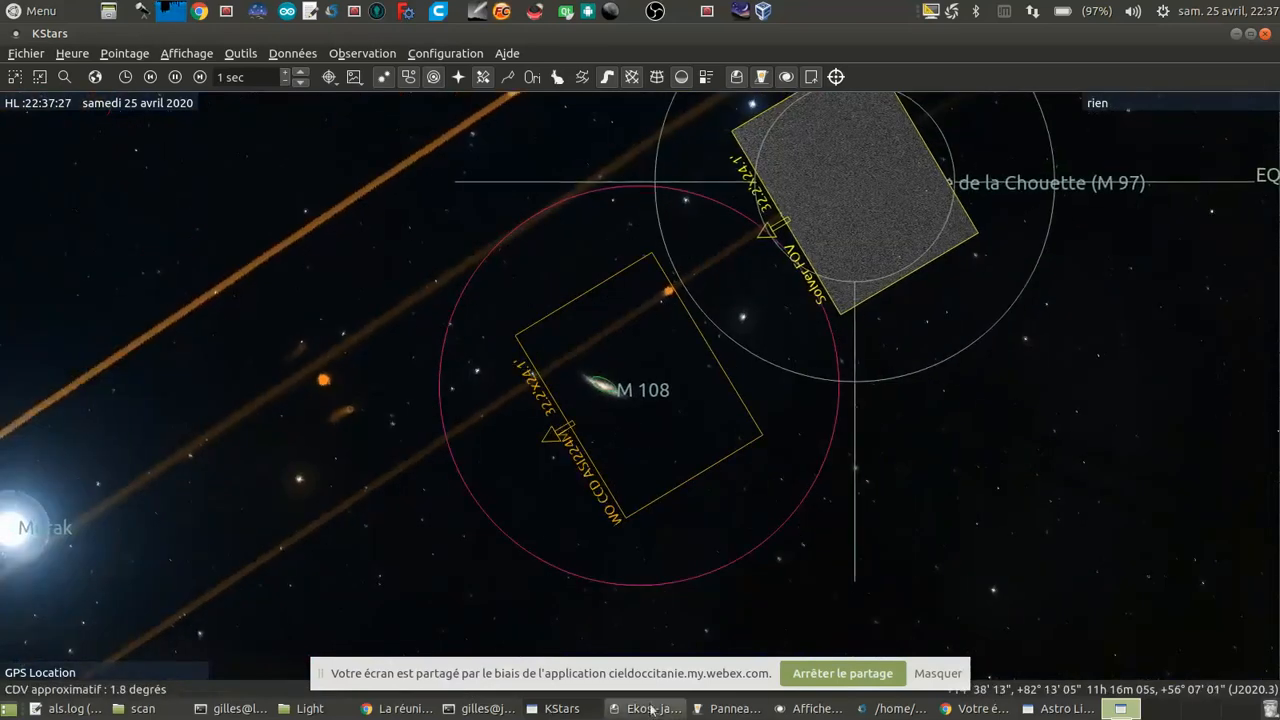
# Step: Return to Astro Live Stacker, lower and apply the black level, and stop the M97 stacking session
pyautogui.click(558, 710)
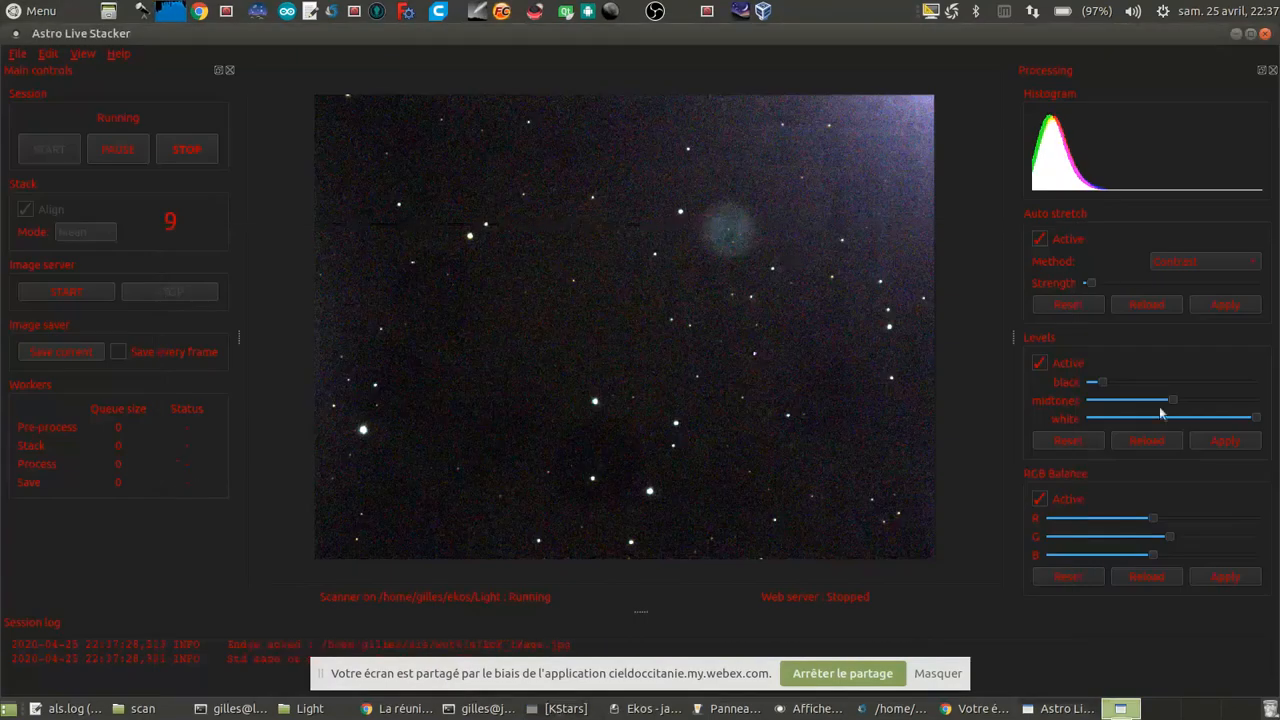
pyautogui.click(1214, 443)
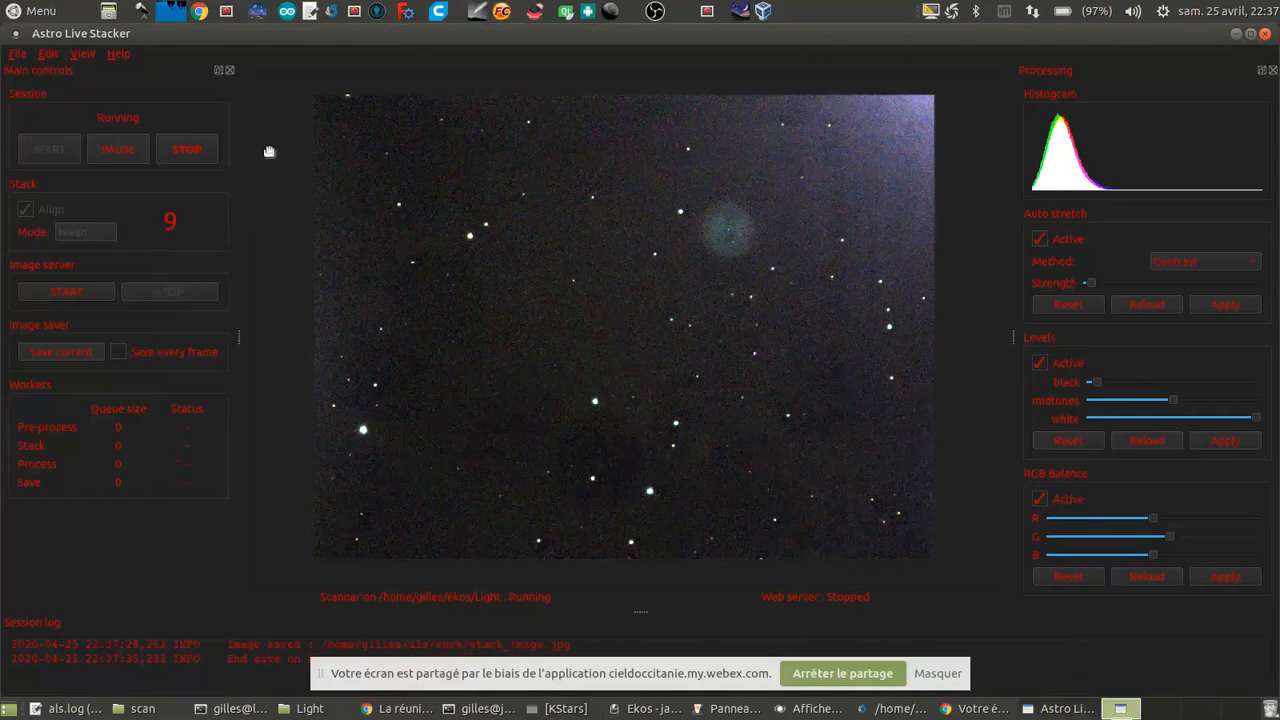
pyautogui.click(186, 155)
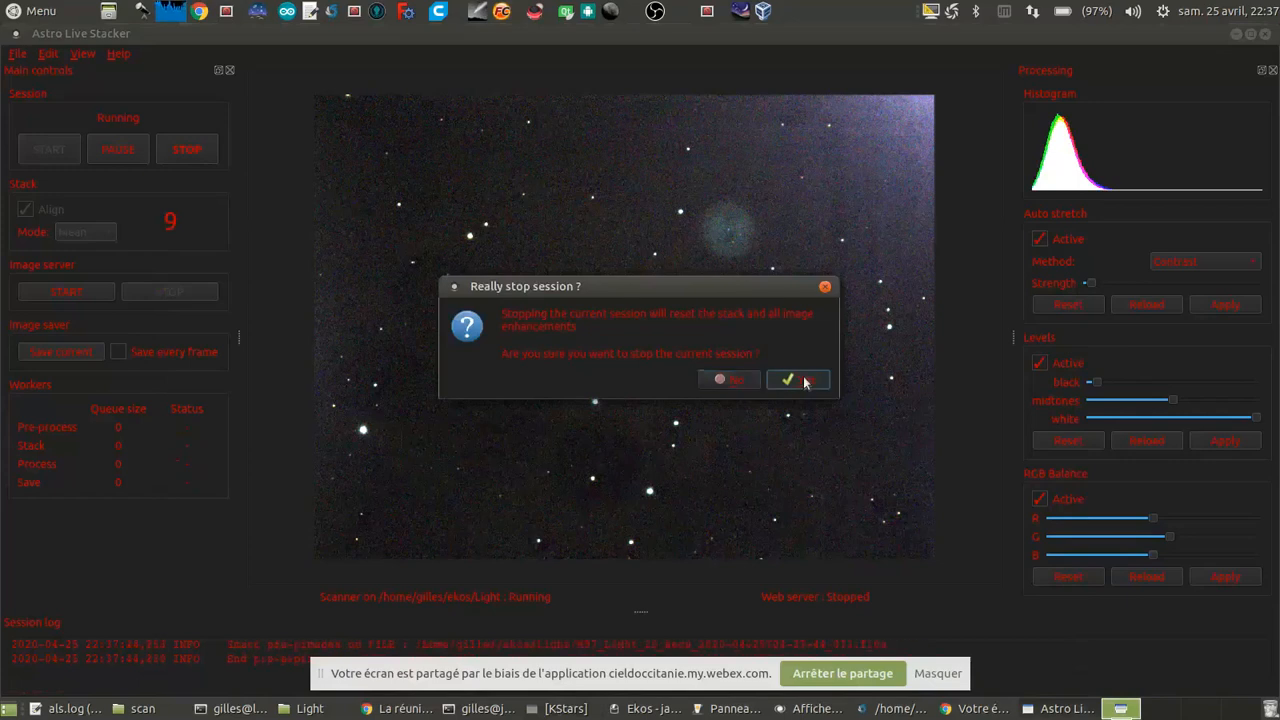
pyautogui.click(806, 380)
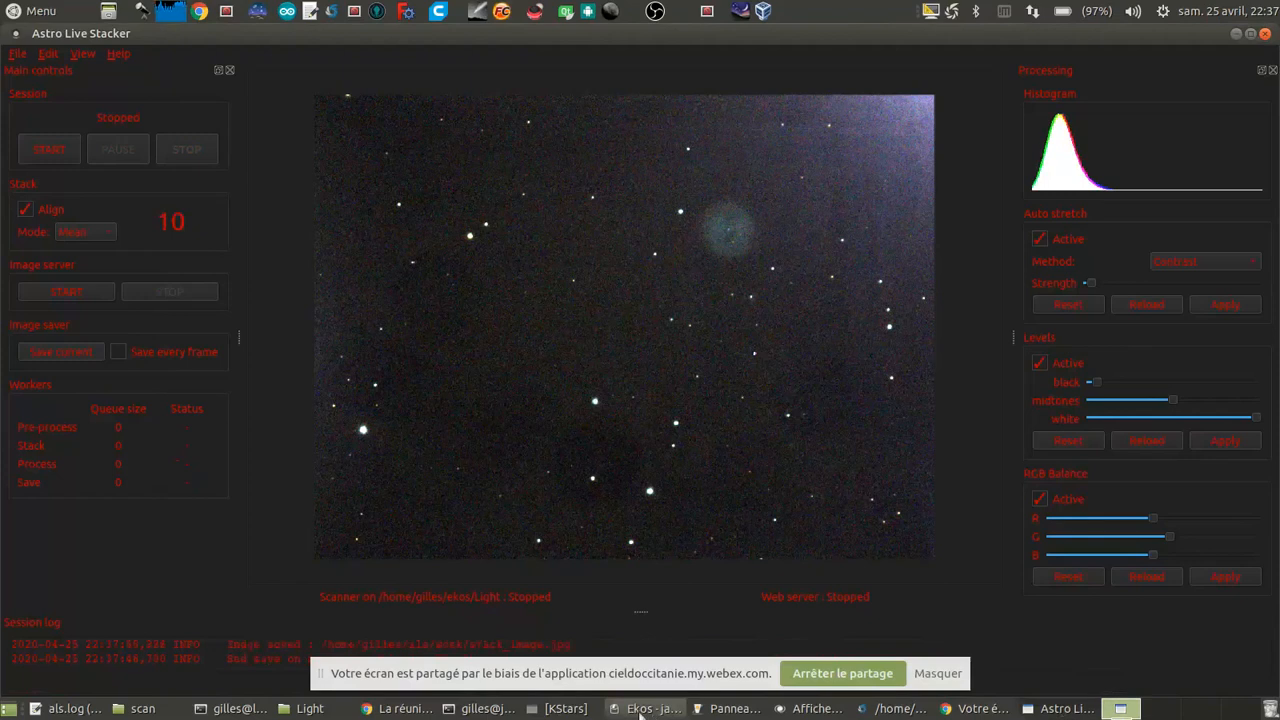
# Step: Switch to Ekos, abort and remove the M97 capture job, and set the file prefix to M108
pyautogui.click(640, 708)
pyautogui.click(1234, 459)
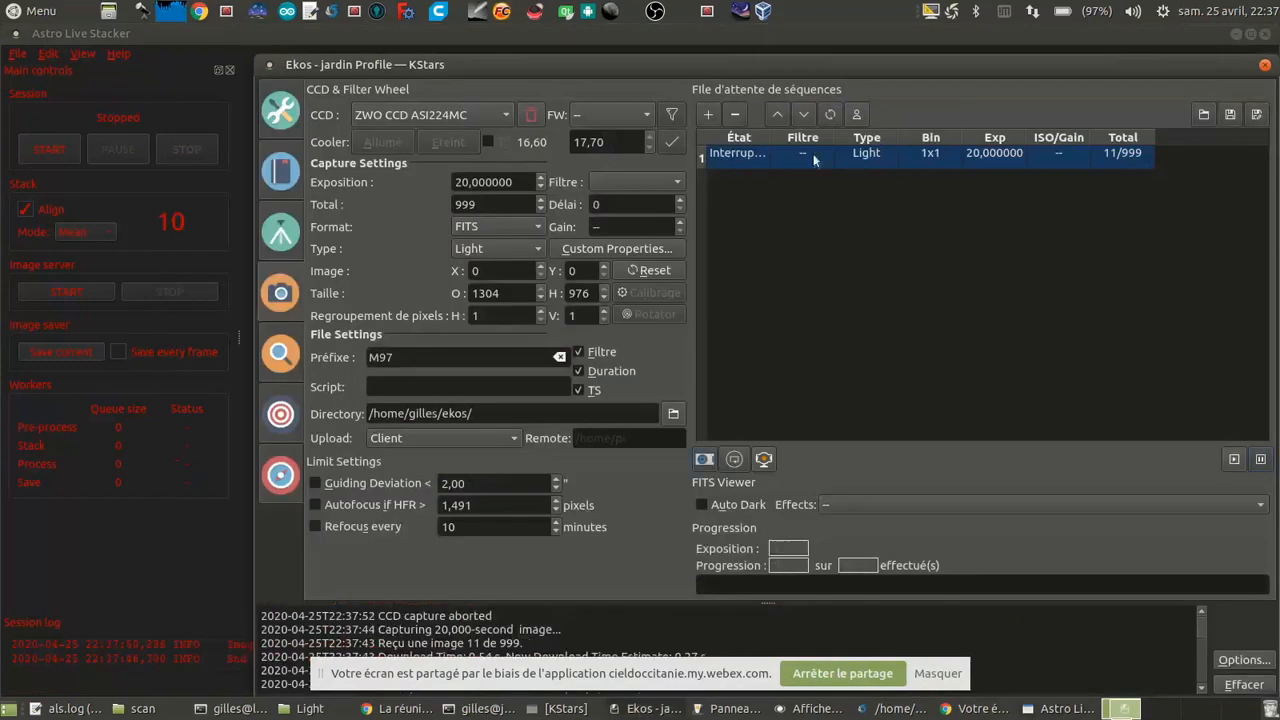
pyautogui.click(735, 114)
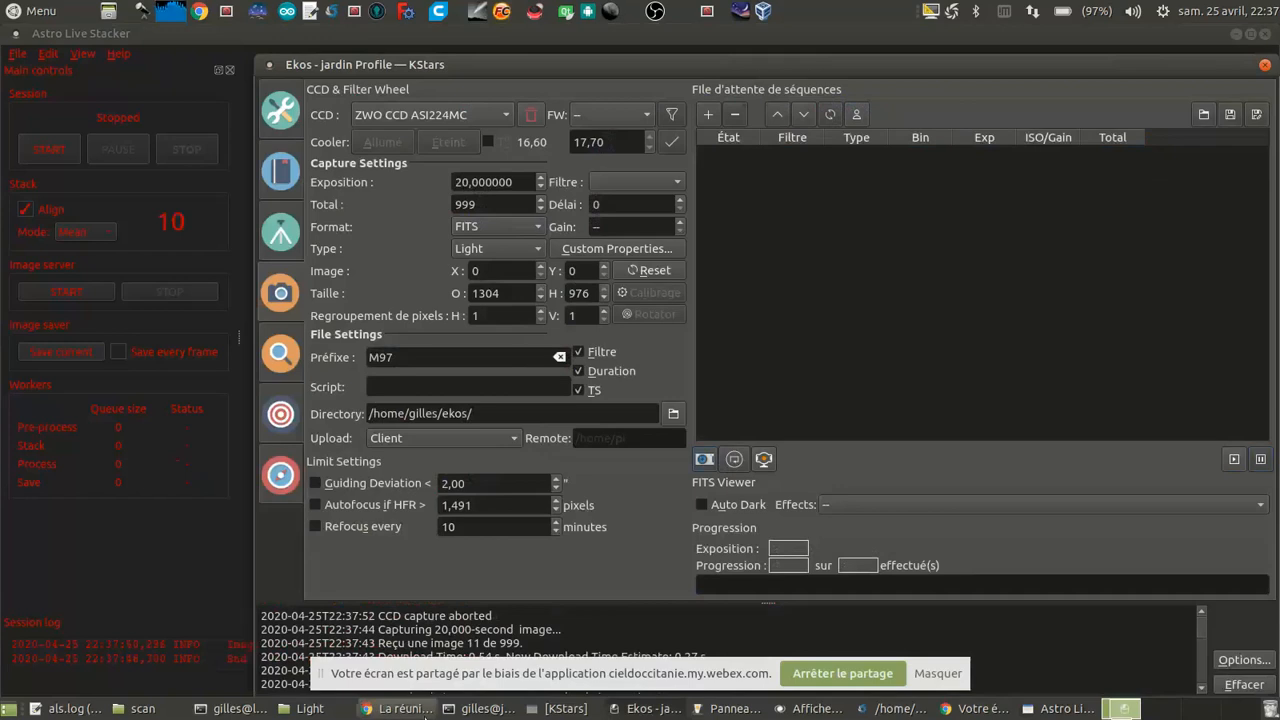
pyautogui.moveTo(377, 357); pyautogui.dragTo(404, 360)
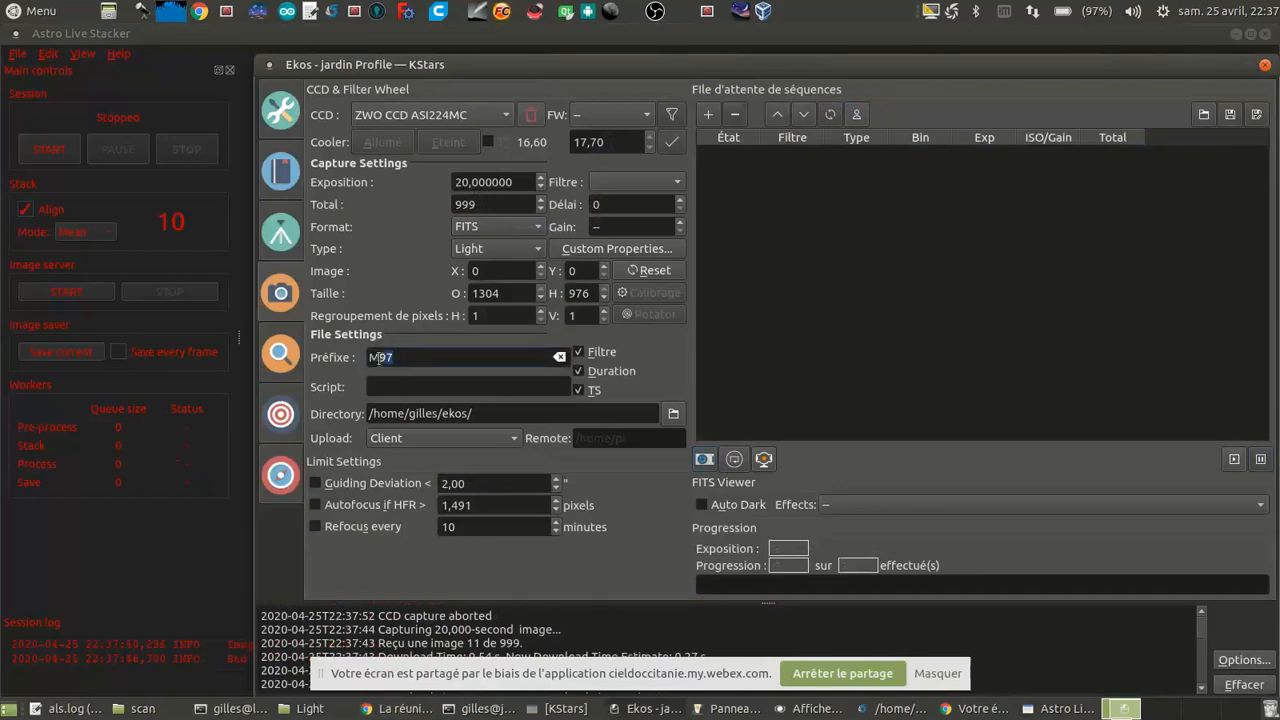
pyautogui.write('108')
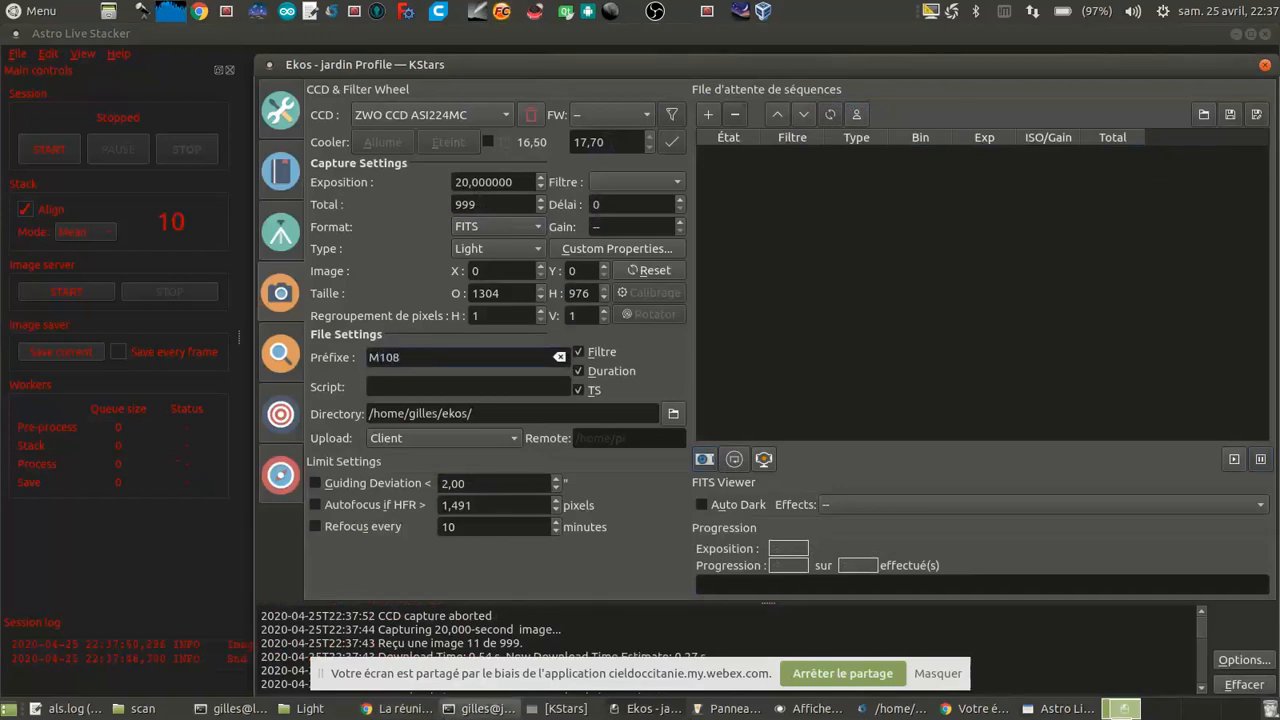
# Step: Switch to the KStars sky map and slew the EQMod Mount to the galaxy M 108
pyautogui.click(565, 708)
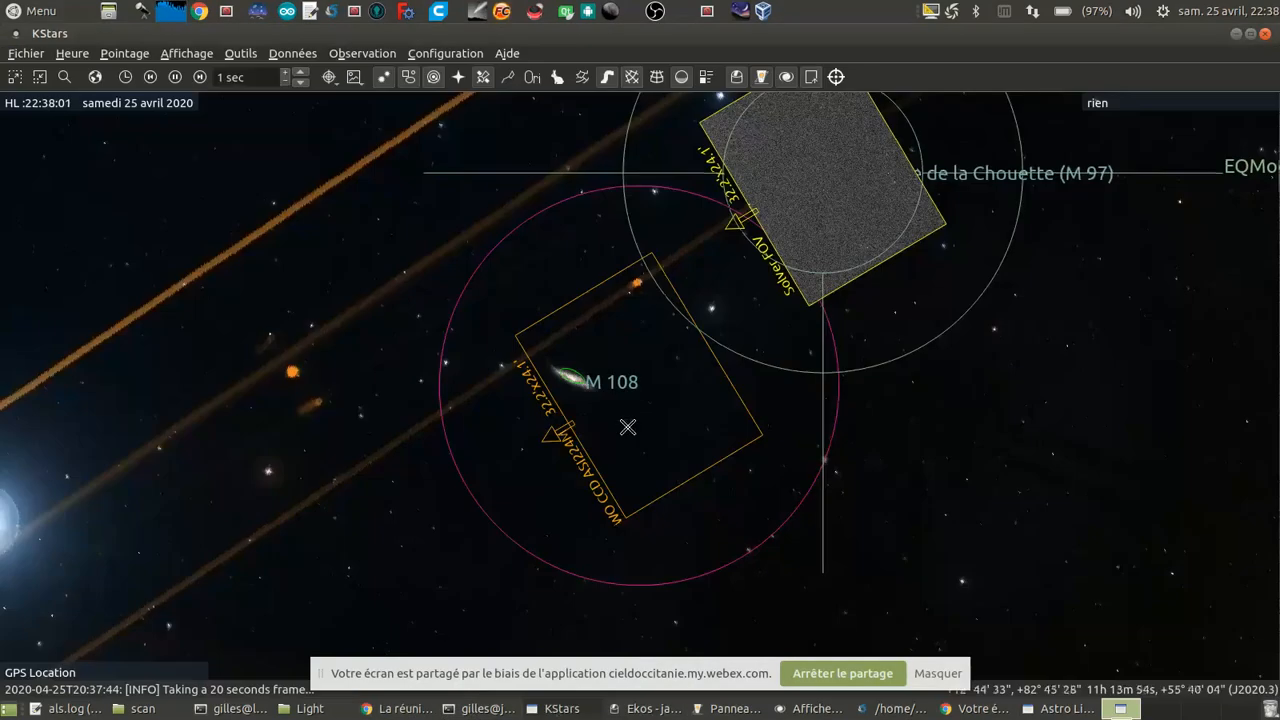
pyautogui.scroll(3, 560, 380)
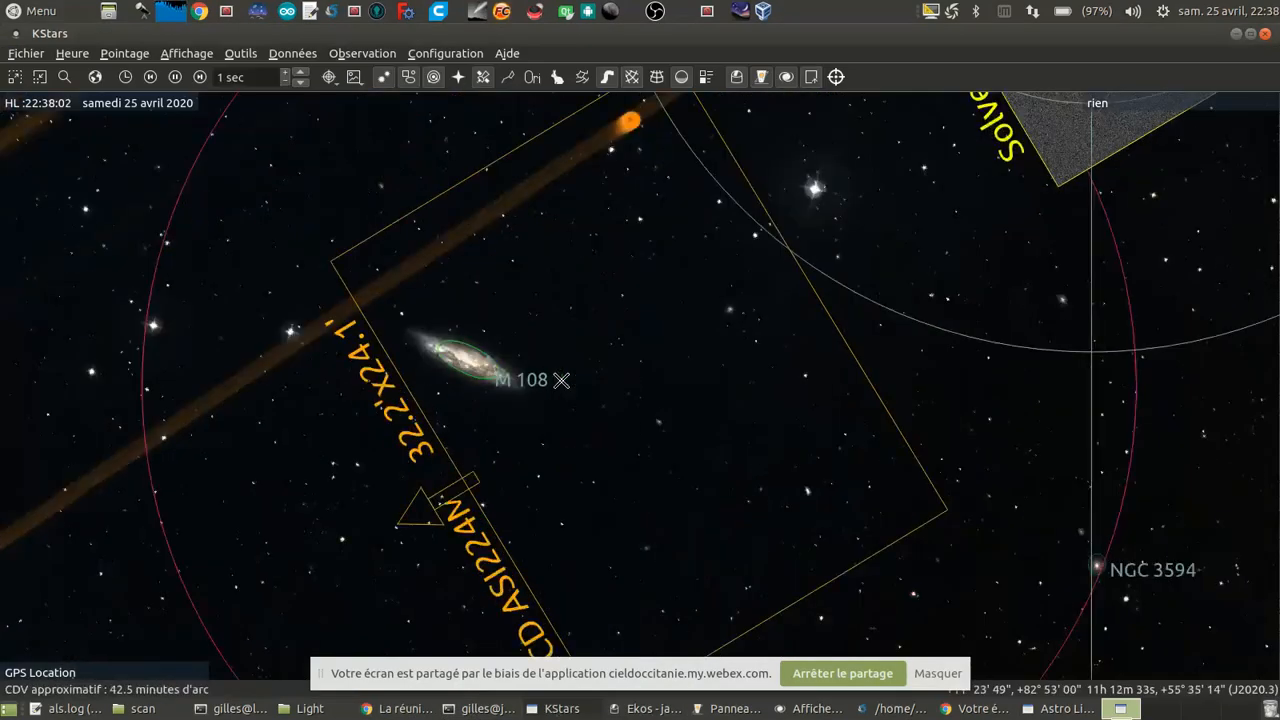
pyautogui.rightClick(432, 361)
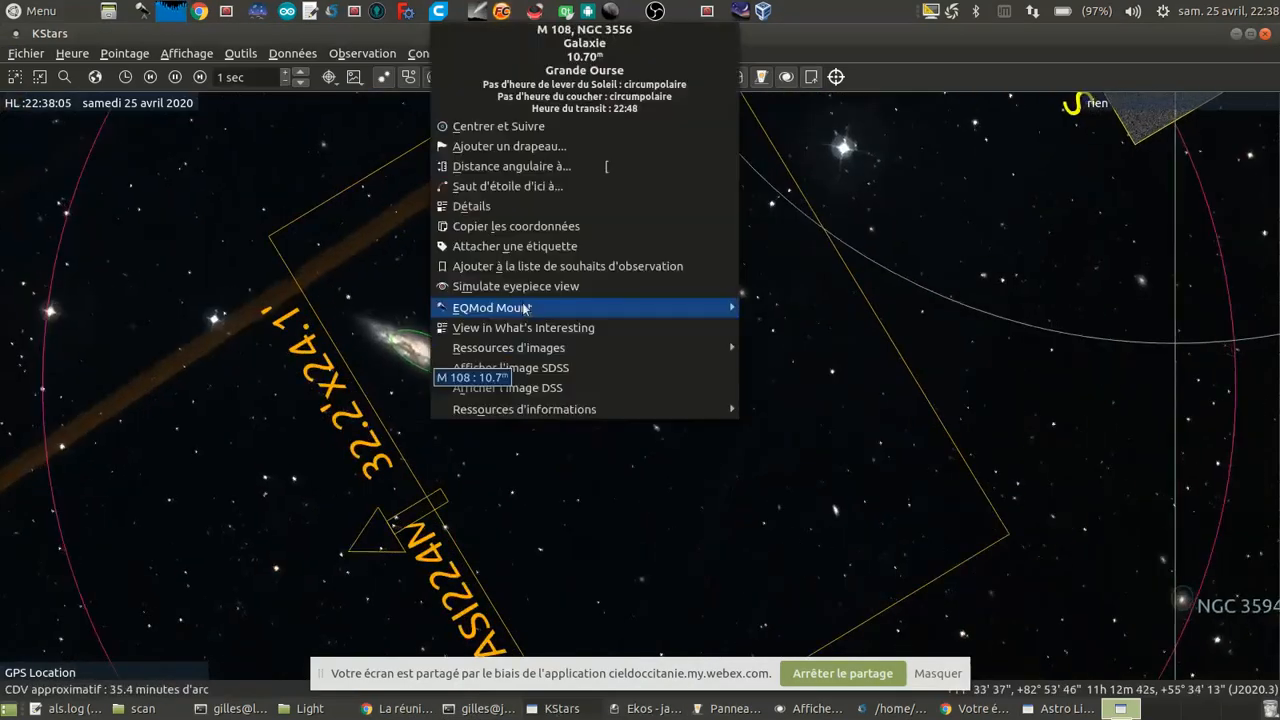
pyautogui.moveTo(700, 308)
pyautogui.click(815, 308)
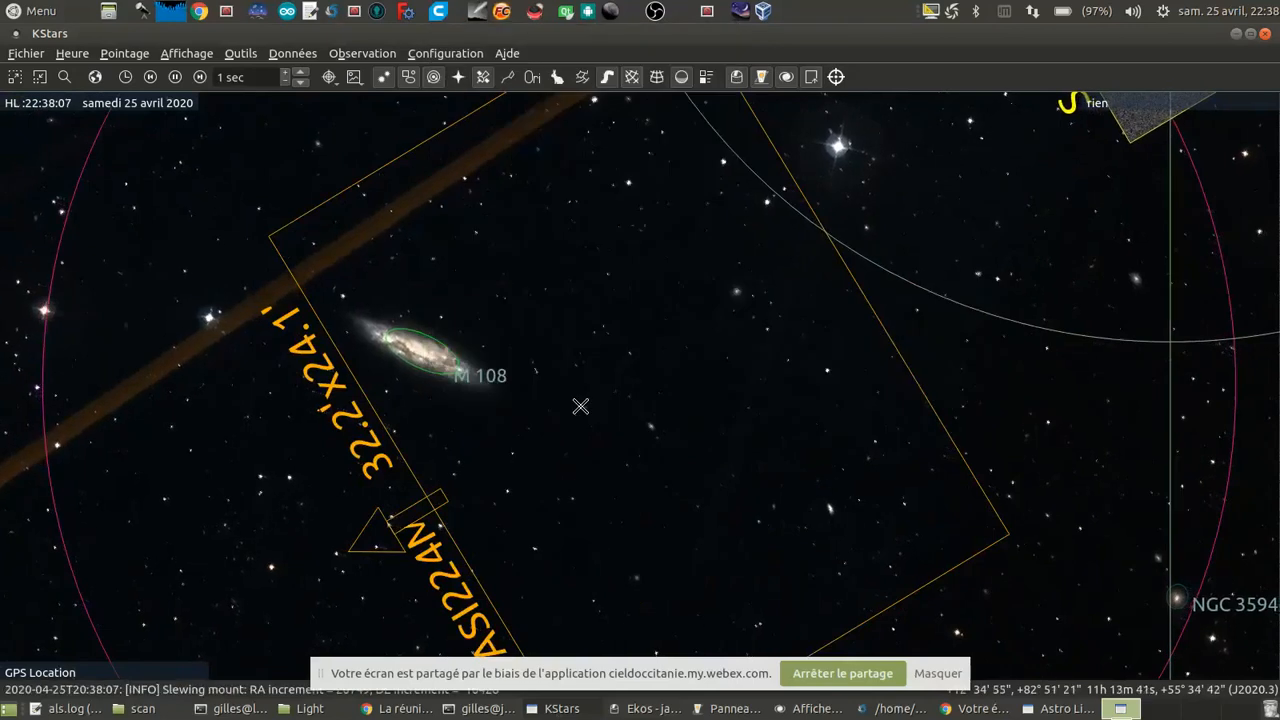
pyautogui.scroll(-3, 580, 406)
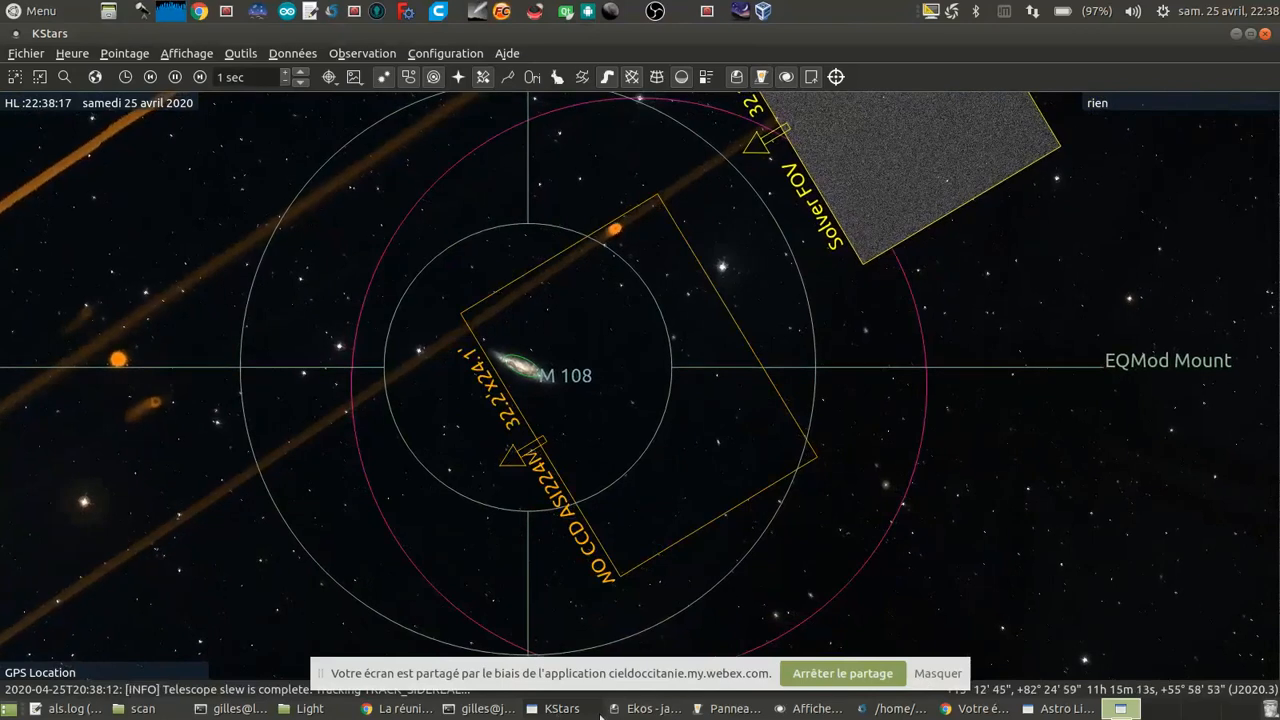
# Step: Switch to Ekos and center M 108 by running a plate-solving capture with Slew to Target
pyautogui.click(645, 708)
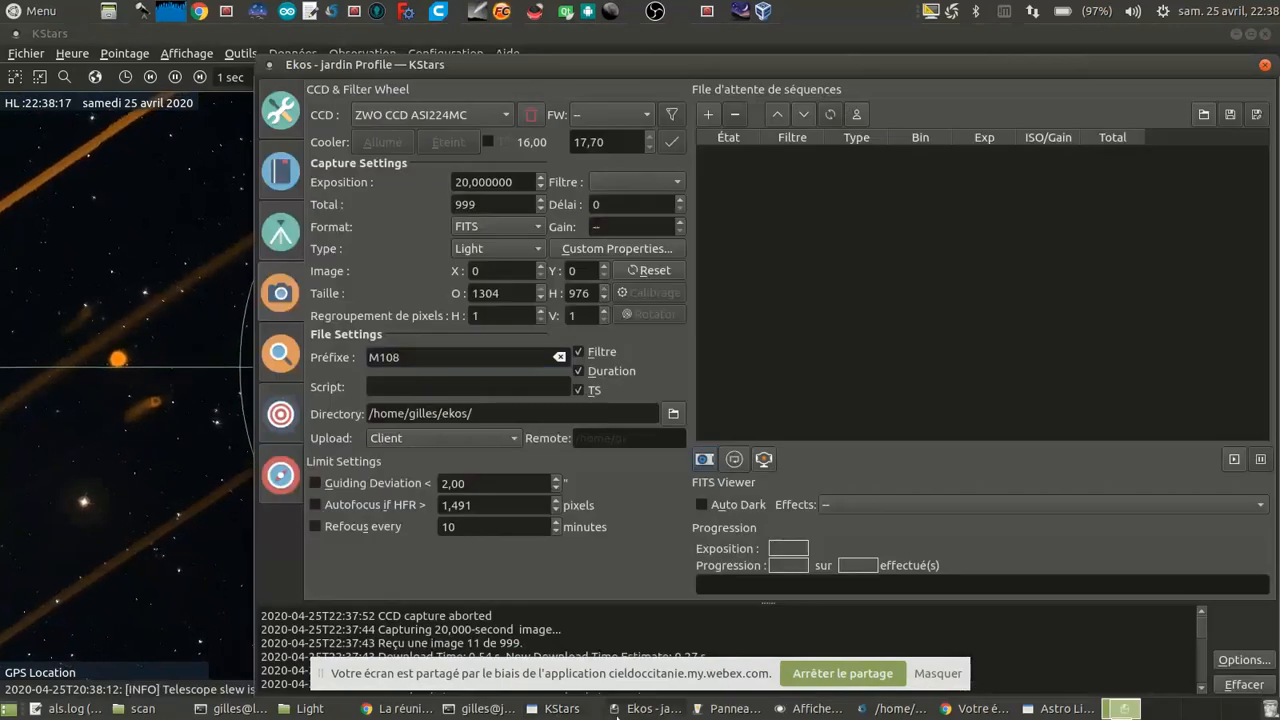
pyautogui.click(277, 430)
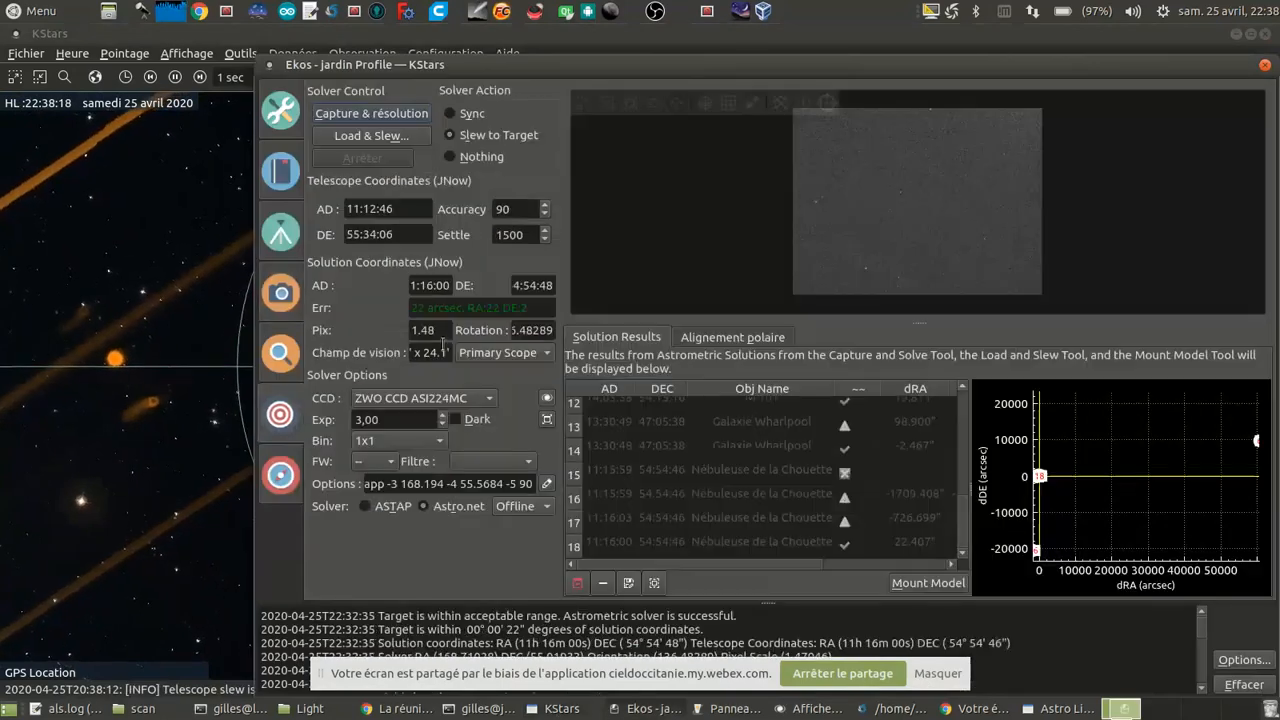
pyautogui.click(388, 117)
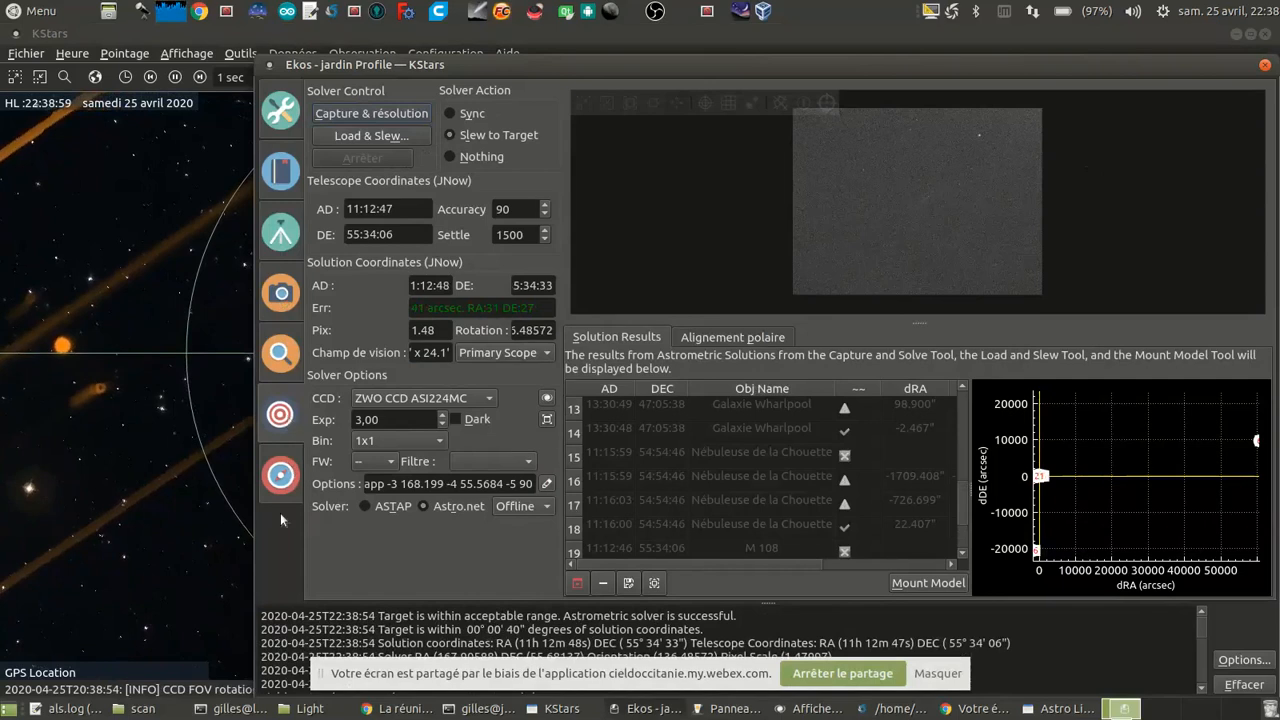
# Step: Add the M108 job of 999 light frames at 20 seconds to the capture queue and start the sequence
pyautogui.click(281, 477)
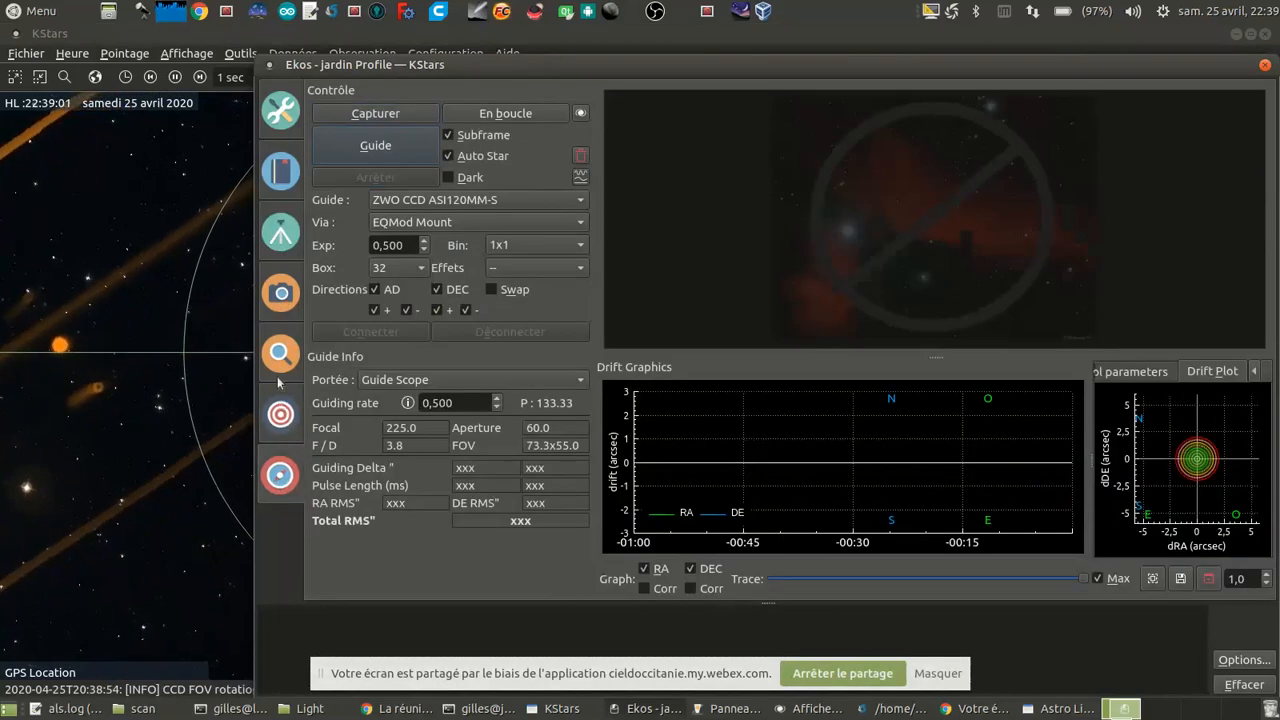
pyautogui.click(281, 292)
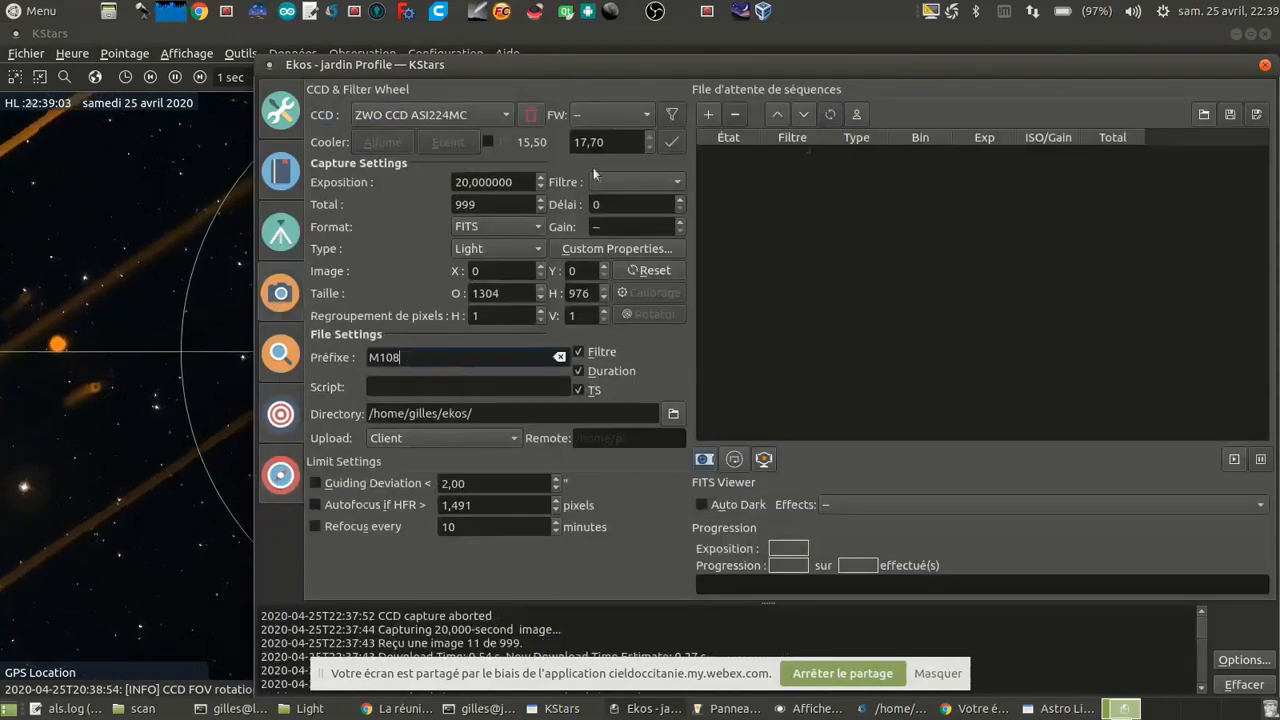
pyautogui.click(706, 114)
pyautogui.click(1234, 458)
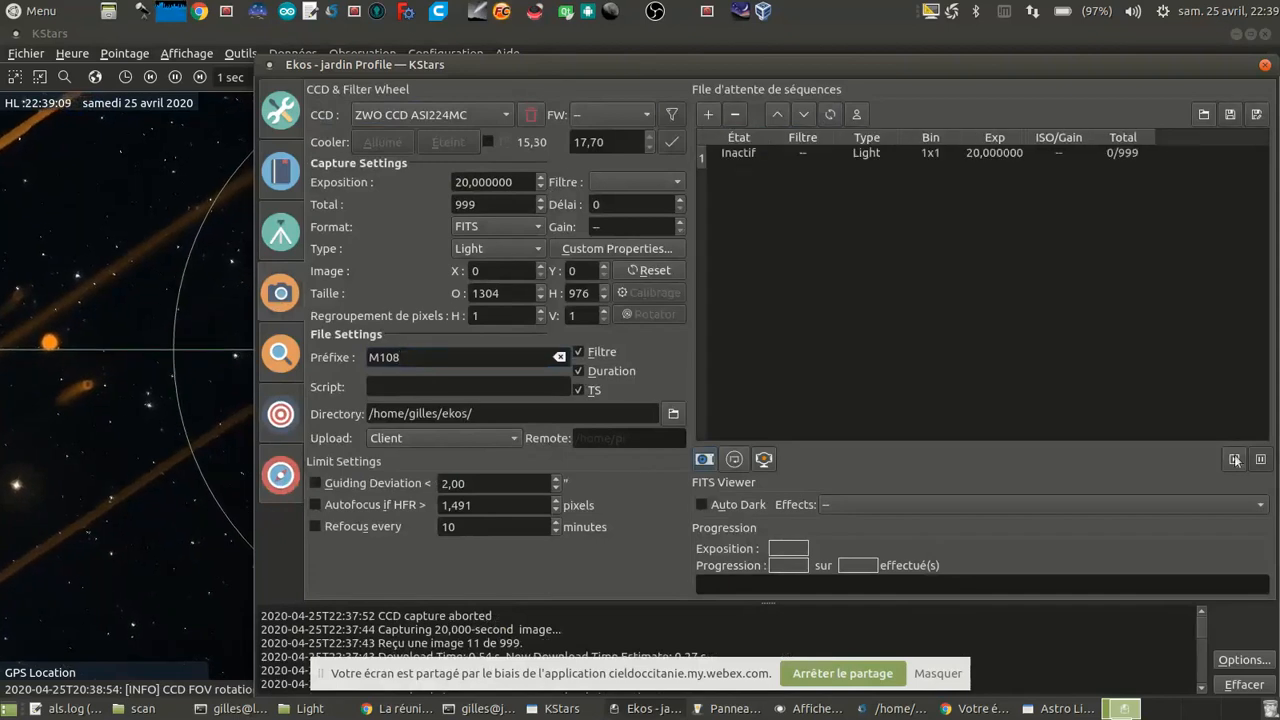
# Step: Switch to Astro Live Stacker, start a new session, and reset the auto stretch, levels and RGB balance
pyautogui.click(1055, 711)
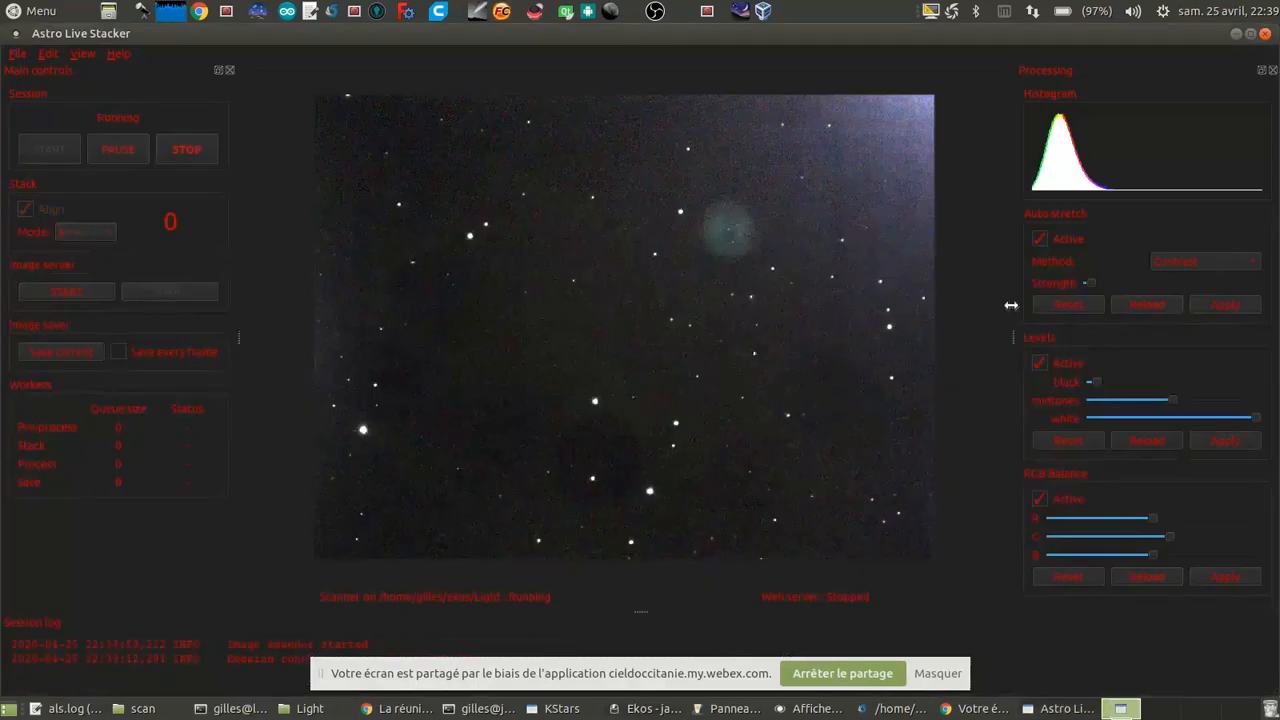
pyautogui.click(1062, 304)
pyautogui.click(1080, 446)
pyautogui.click(1078, 576)
# Step: Bring the Ekos window forward and move it aside so the live stack stays partly in view
pyautogui.click(645, 708)
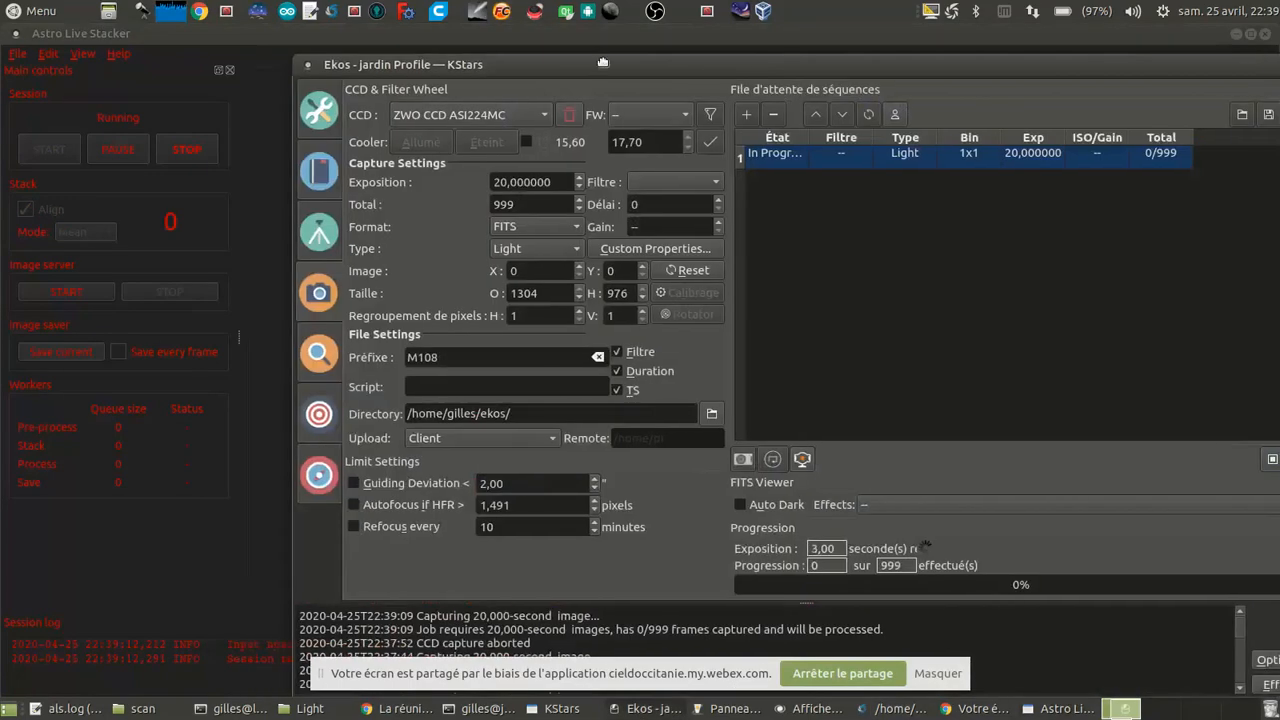
pyautogui.moveTo(602, 62); pyautogui.dragTo(1026, 44)
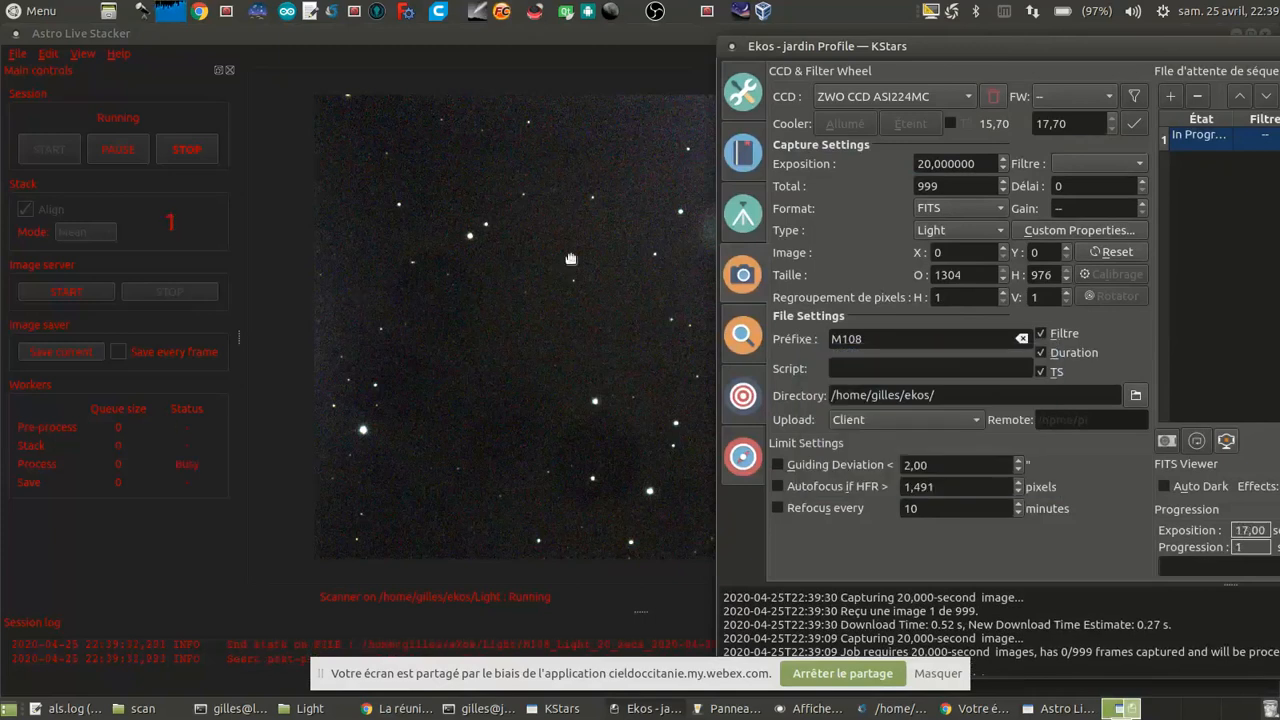
# Step: Check the first M 108 stack in Astro Live Stacker and the capture progress in Ekos
pyautogui.click(563, 352)
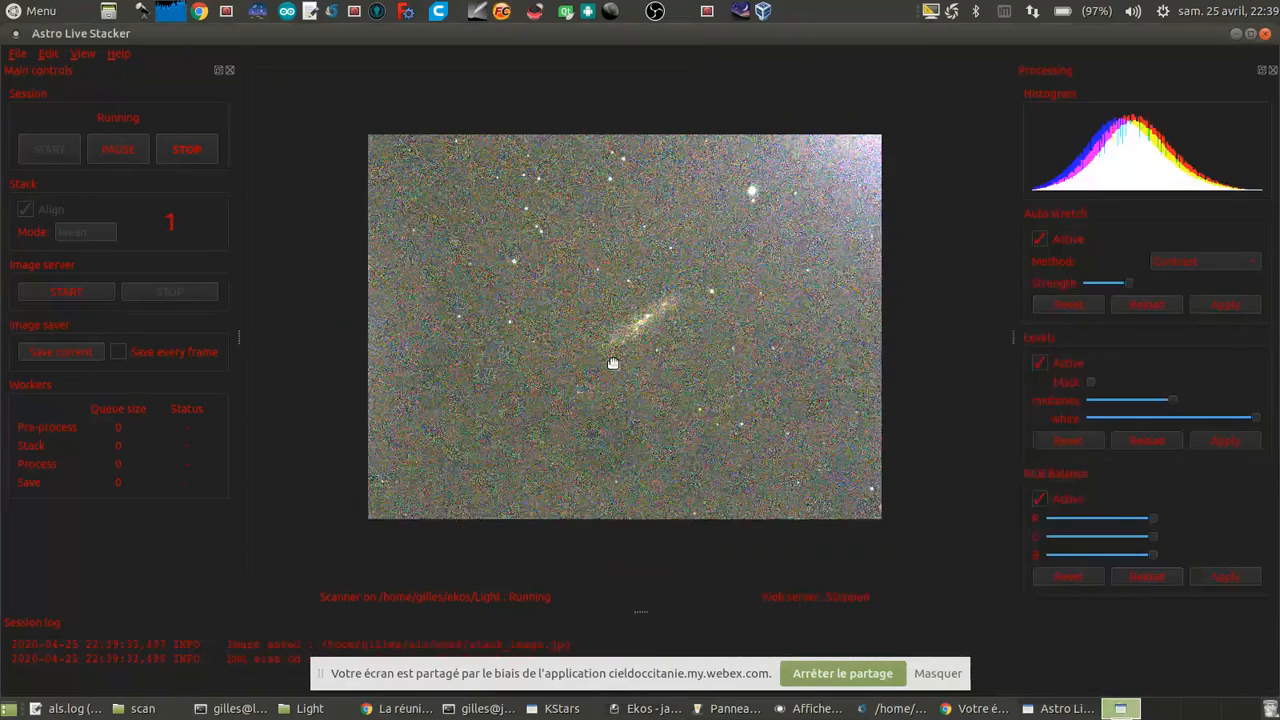
pyautogui.scroll(1, 613, 363)
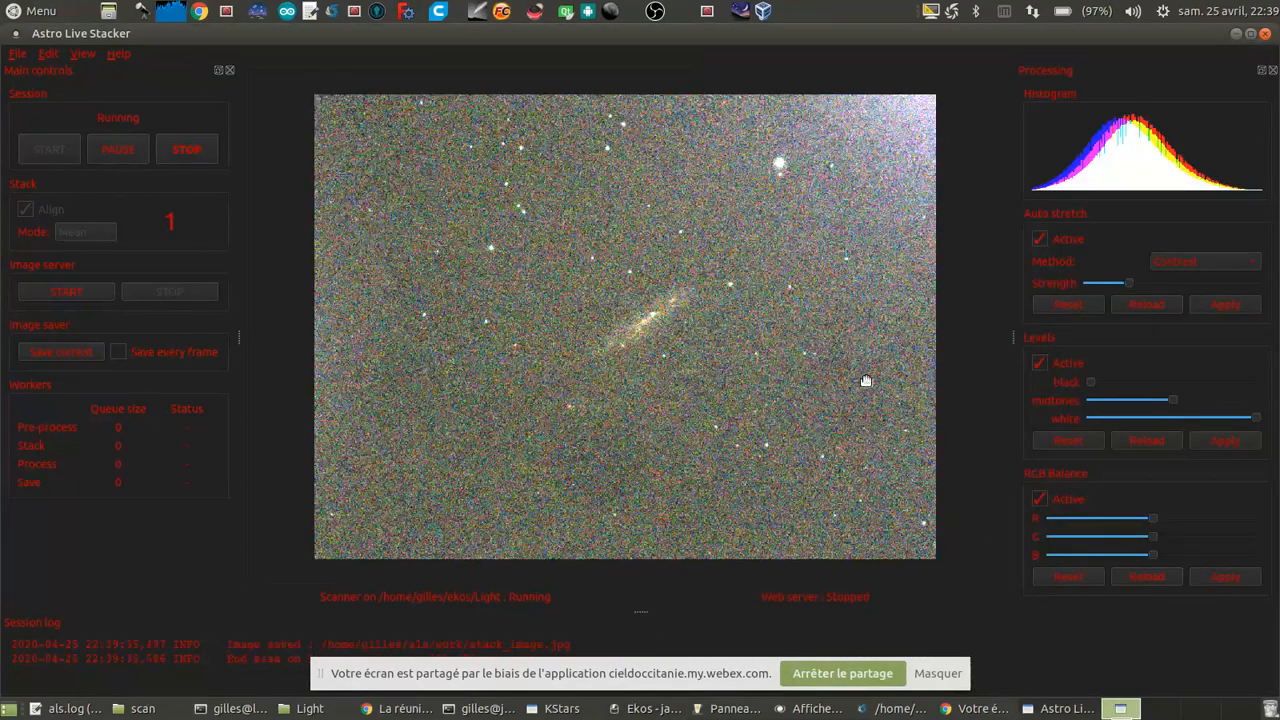
pyautogui.click(648, 708)
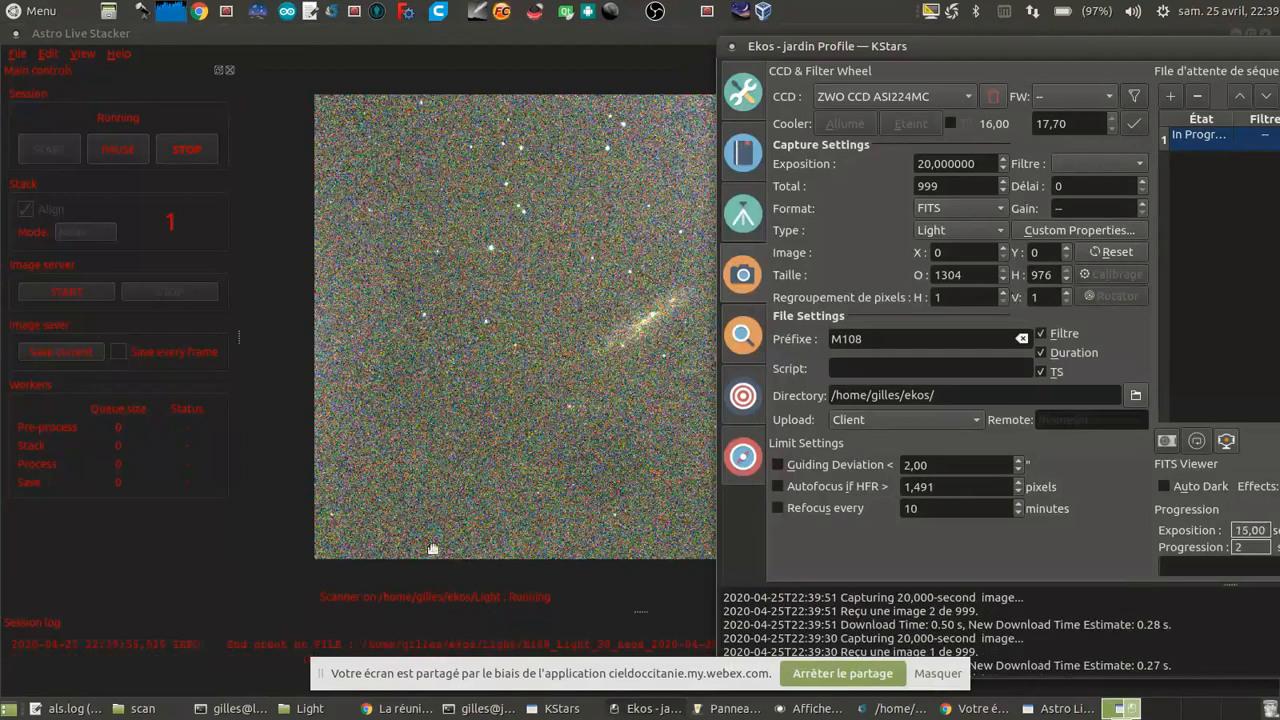
# Step: Switch back to Astro Live Stacker and stop the running stacking session
pyautogui.click(274, 648)
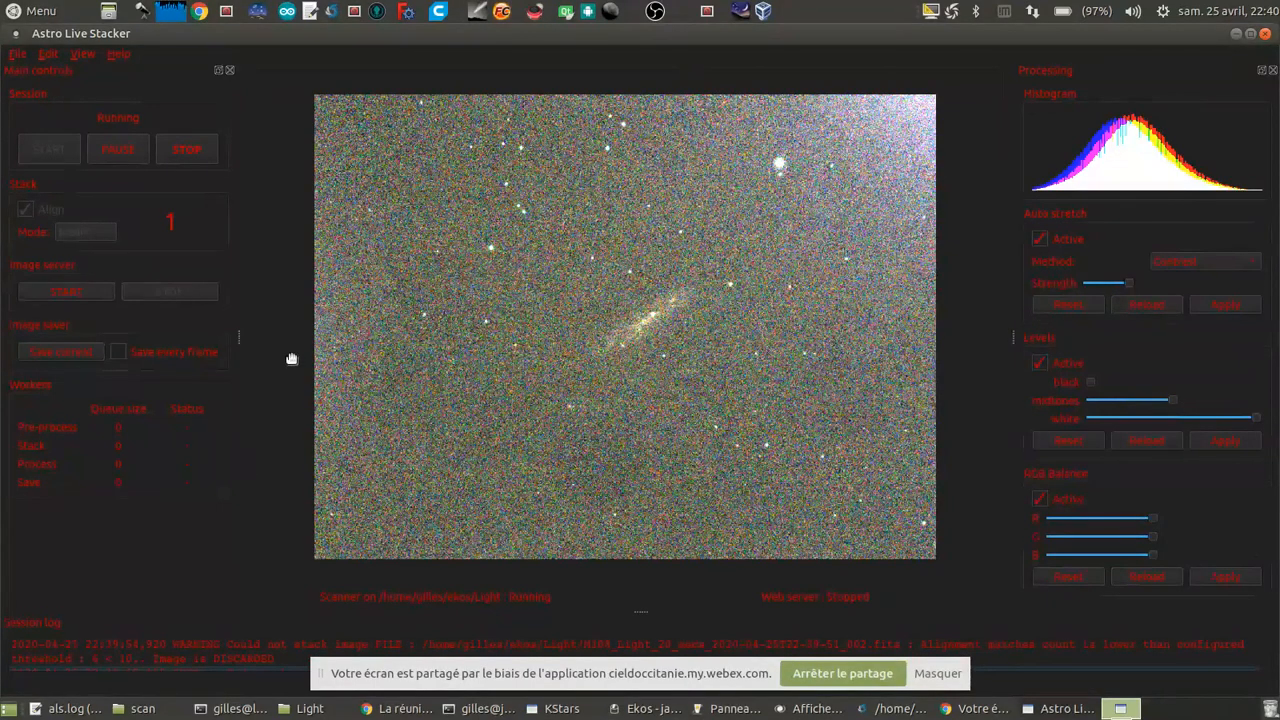
pyautogui.click(186, 156)
pyautogui.click(800, 380)
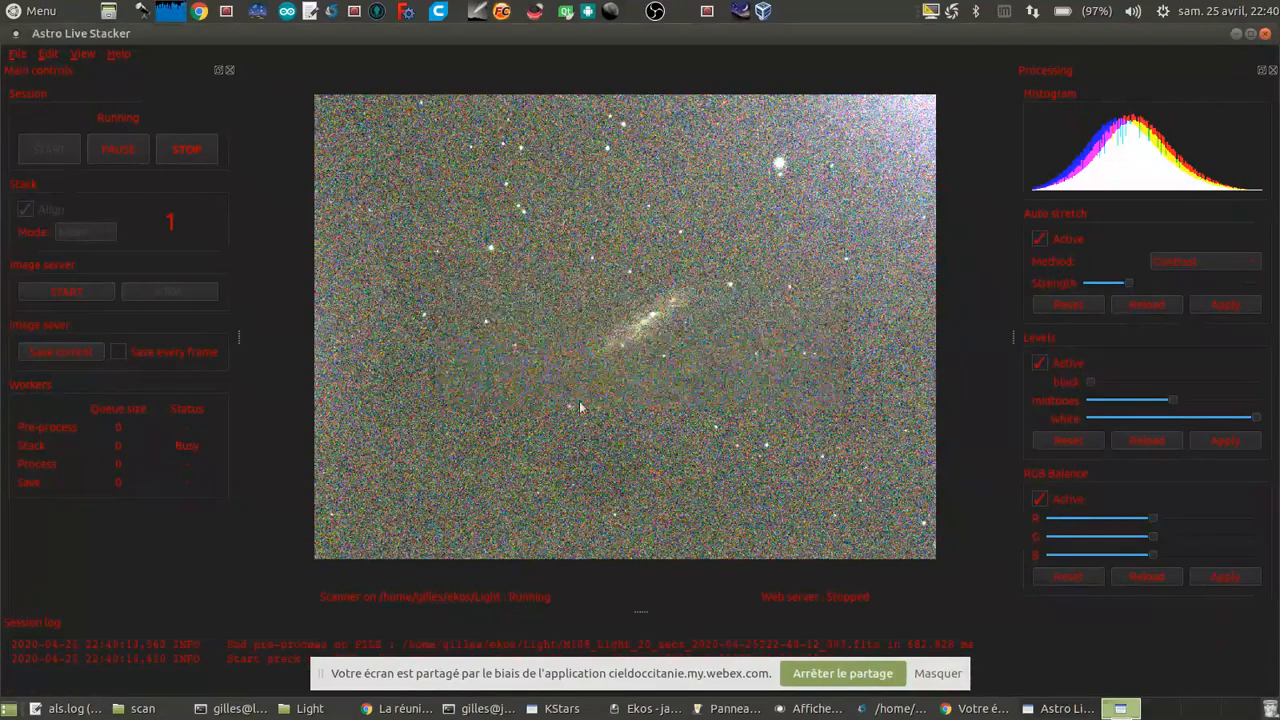
# Step: Set the minimum alignment match count to 5 in the ALS preferences
pyautogui.click(90, 53)
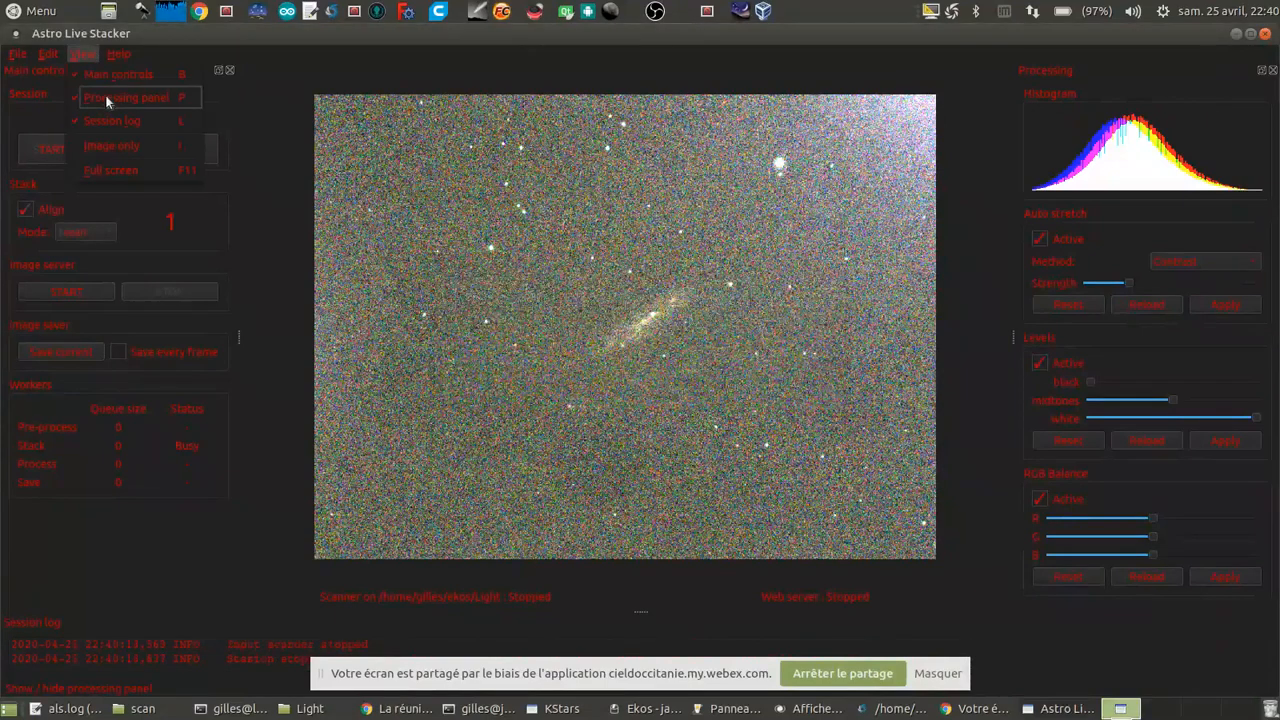
pyautogui.moveTo(52, 53)
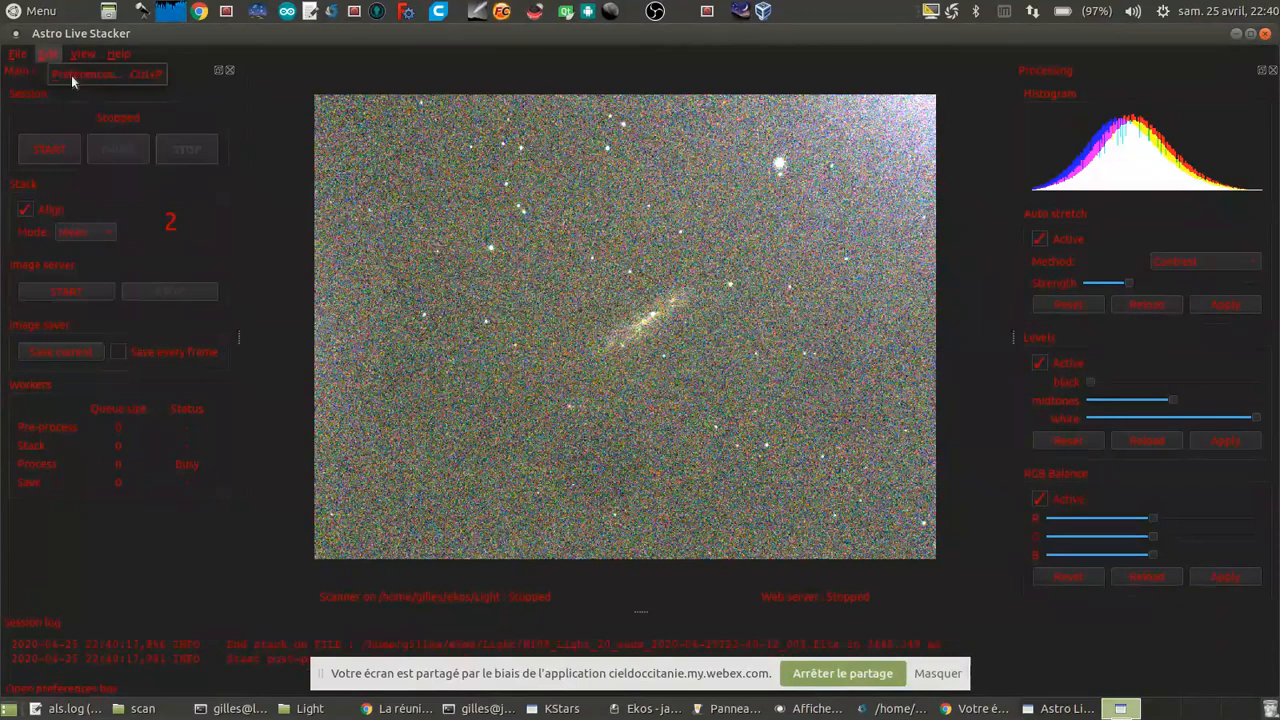
pyautogui.click(90, 76)
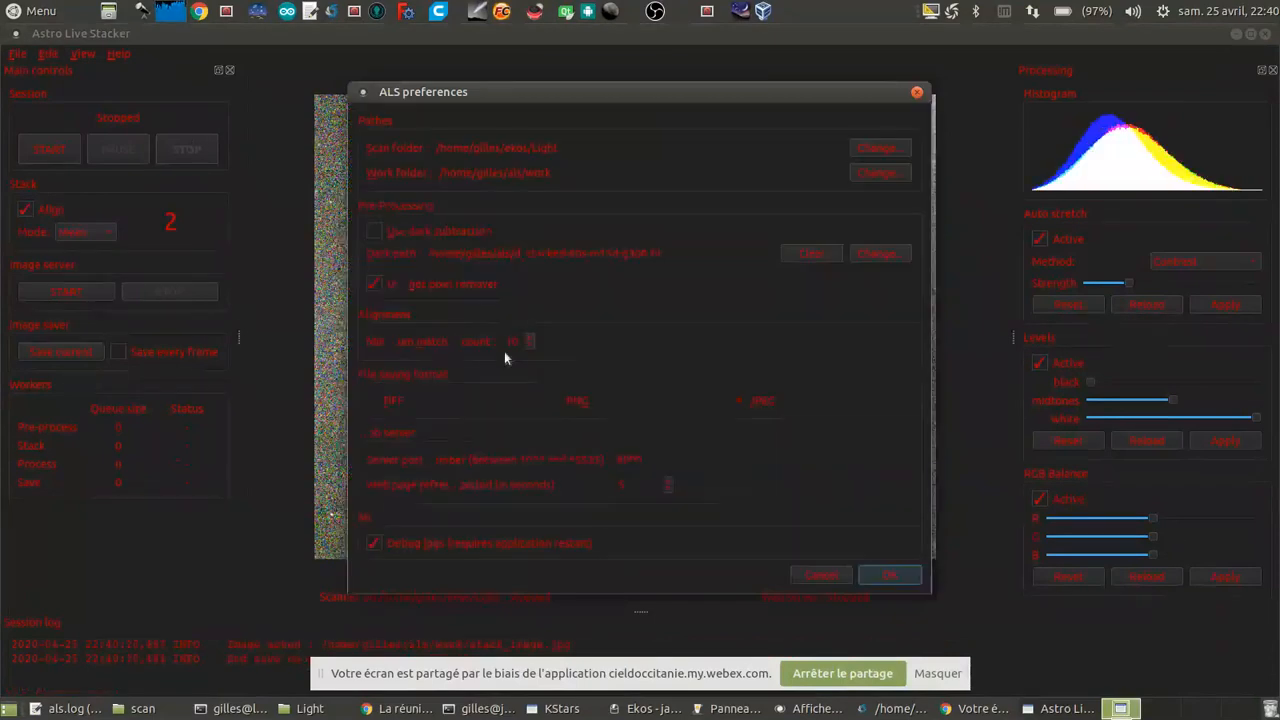
pyautogui.doubleClick(512, 341)
pyautogui.write('5')
pyautogui.click(894, 575)
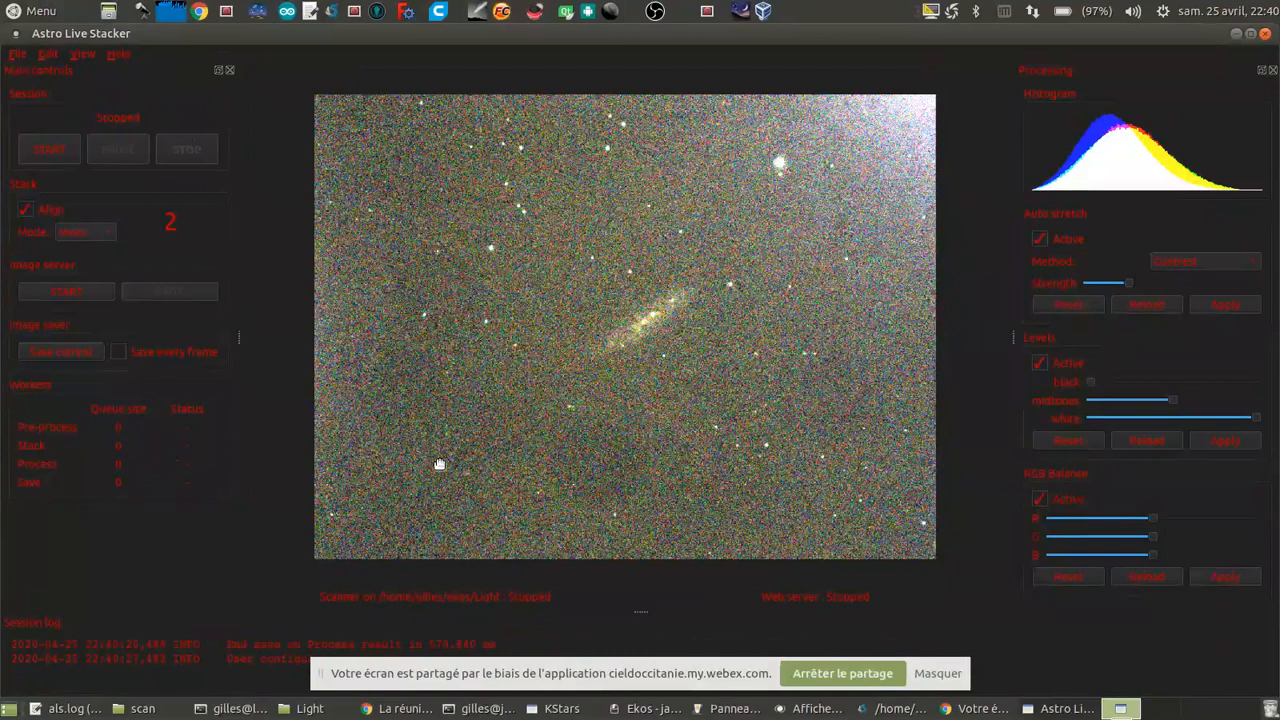
# Step: Start a new stacking session and check the M108 capture progress in Ekos before returning to the live stack
pyautogui.click(52, 153)
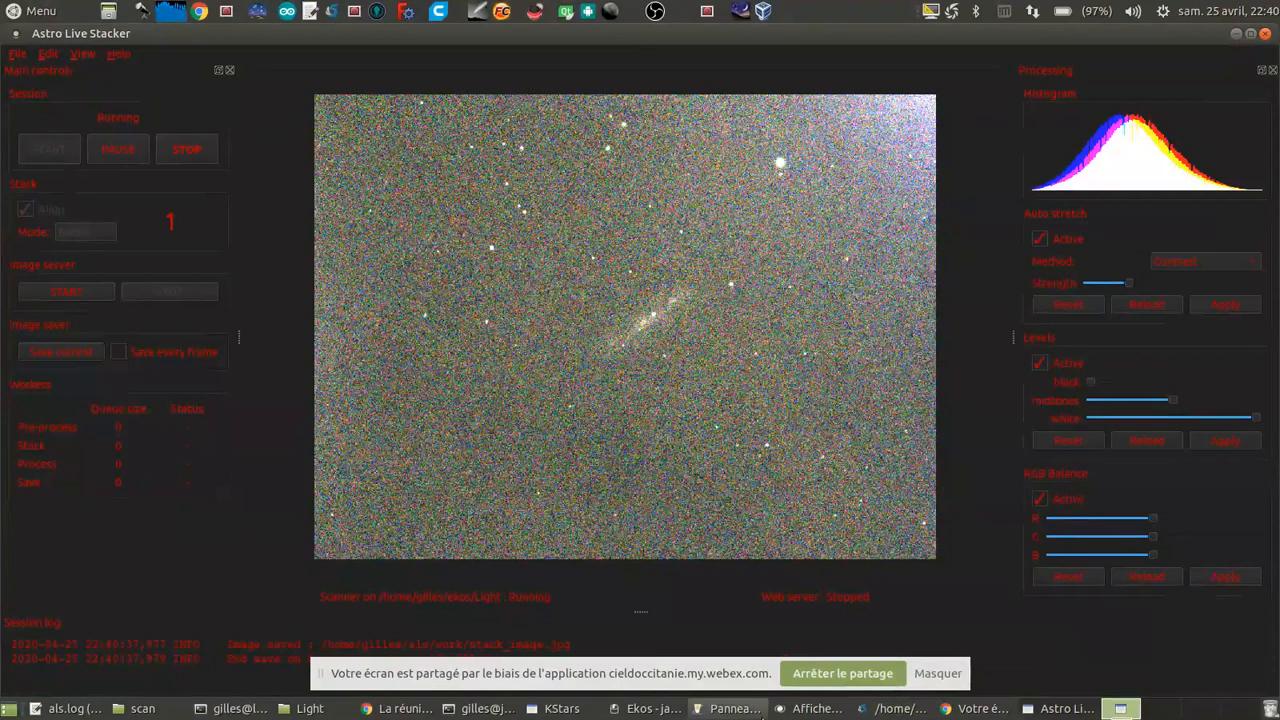
pyautogui.click(645, 708)
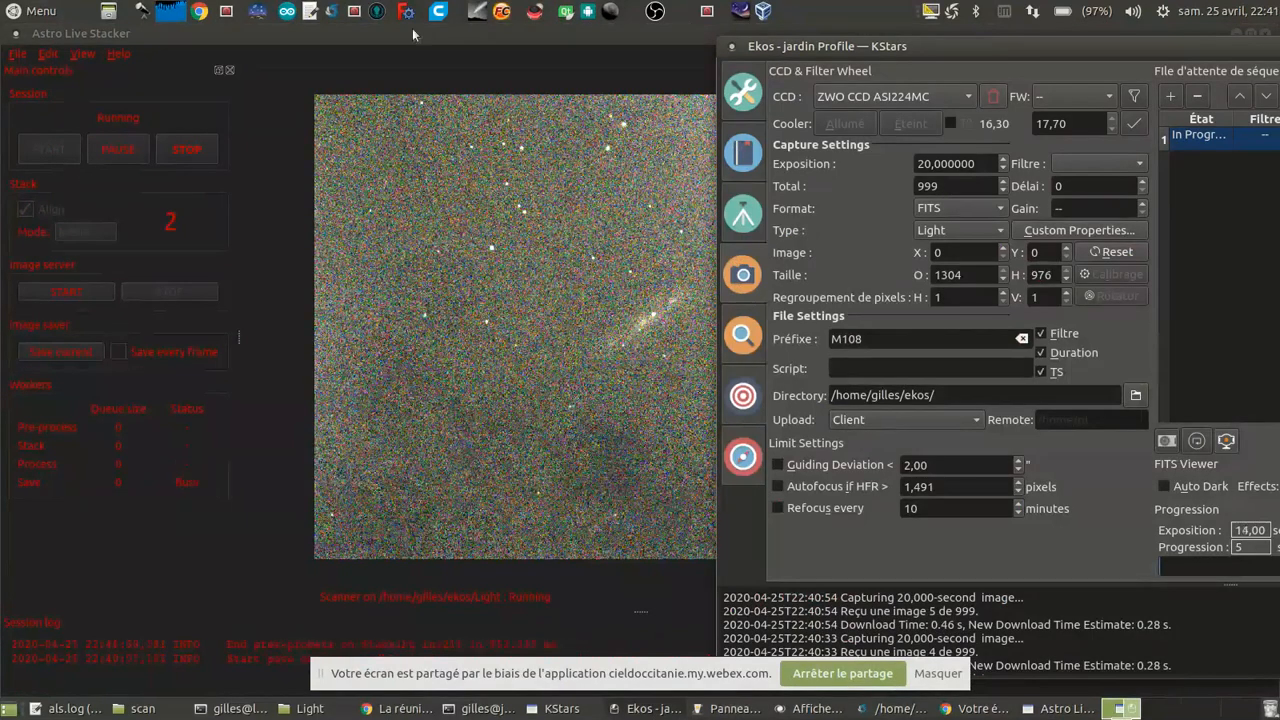
pyautogui.click(400, 78)
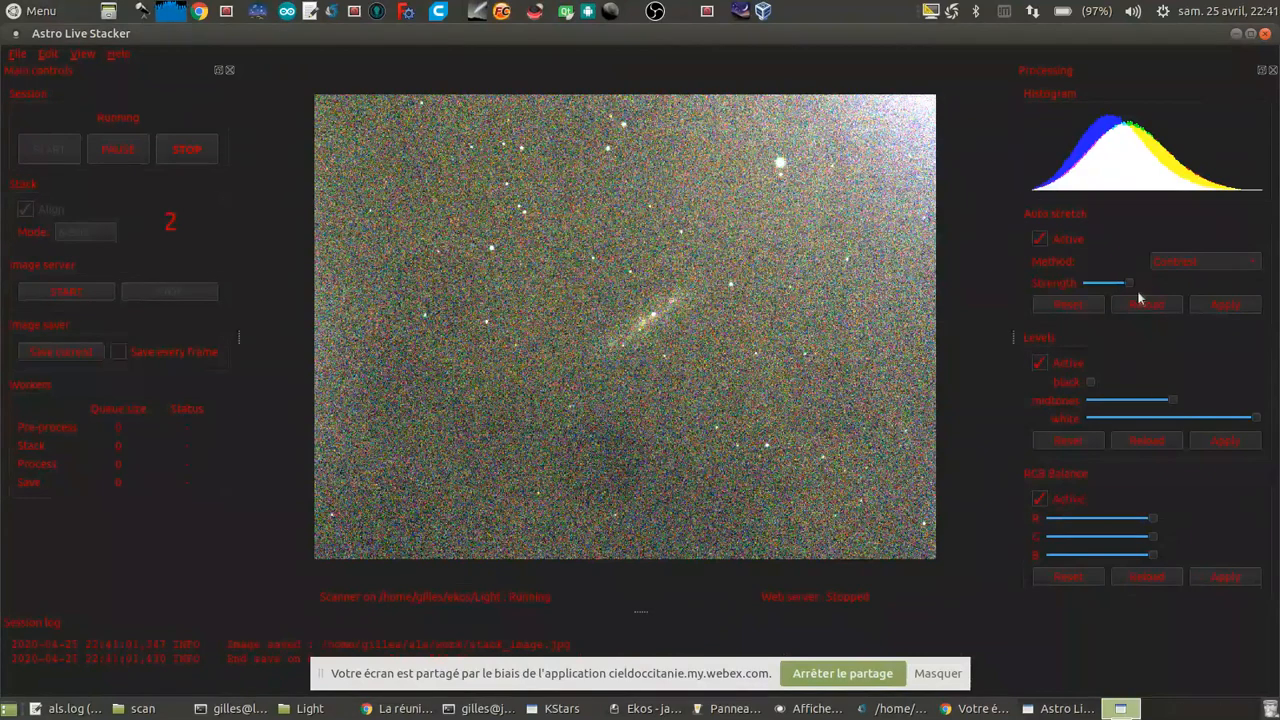
# Step: Lower the auto stretch strength, raise the black level slightly, and apply both adjustments to the M 108 stack
pyautogui.scroll(-3, 1127, 287)
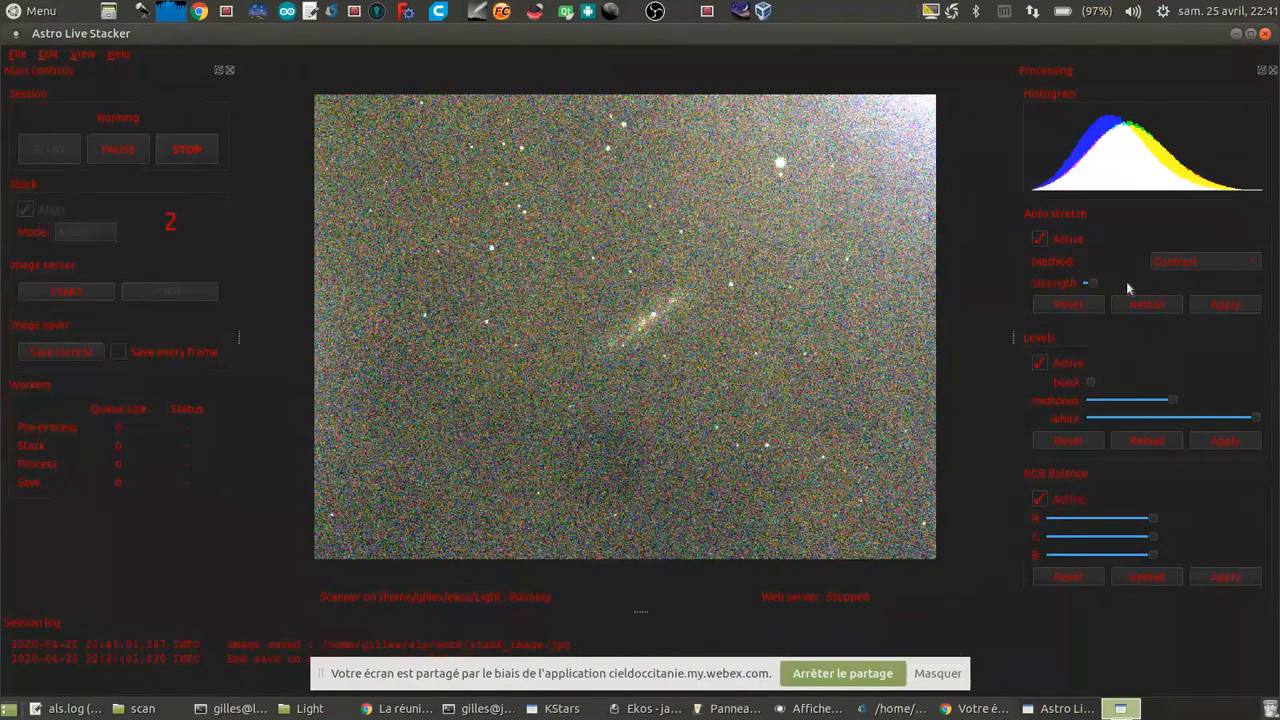
pyautogui.click(1221, 307)
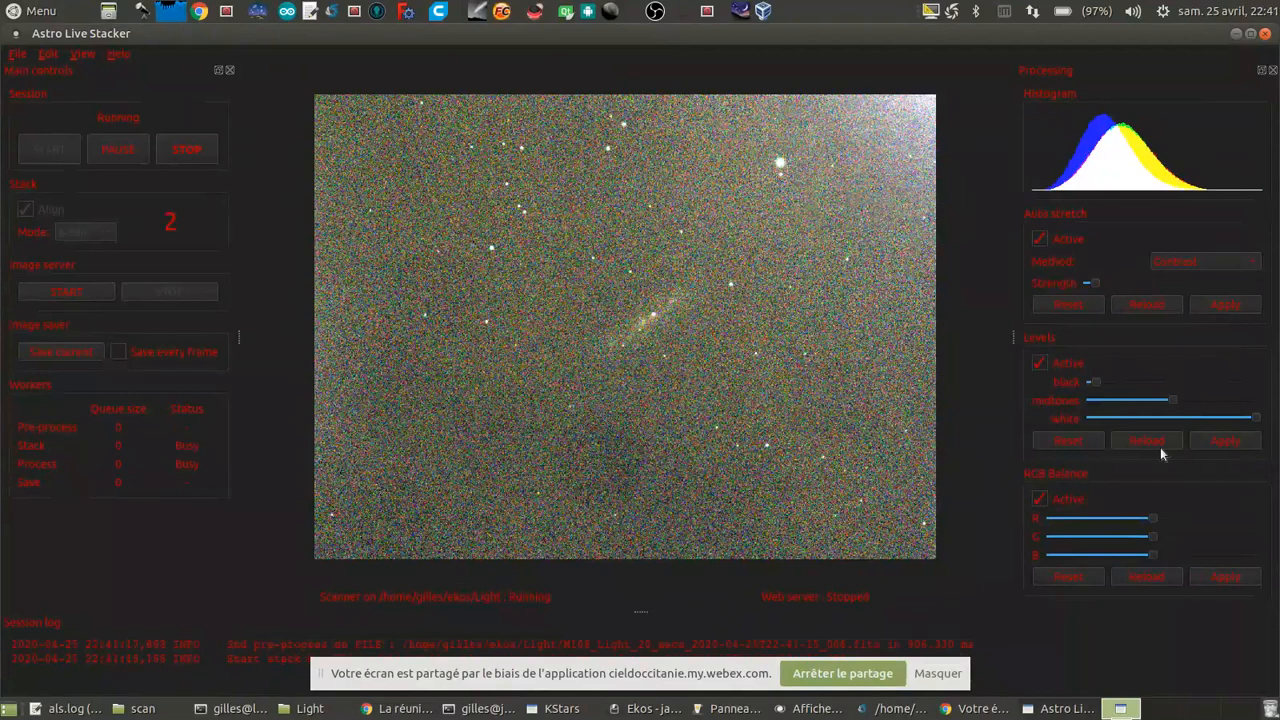
pyautogui.click(1155, 381)
pyautogui.click(1231, 440)
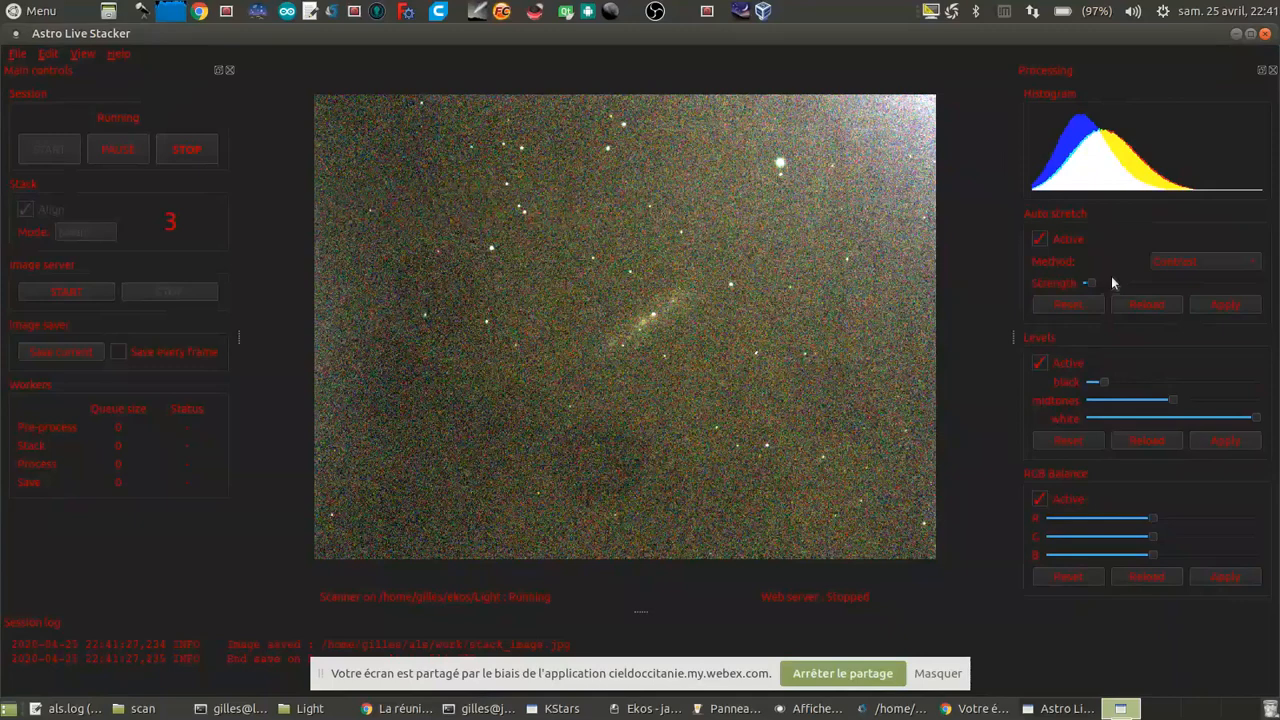
pyautogui.click(1221, 306)
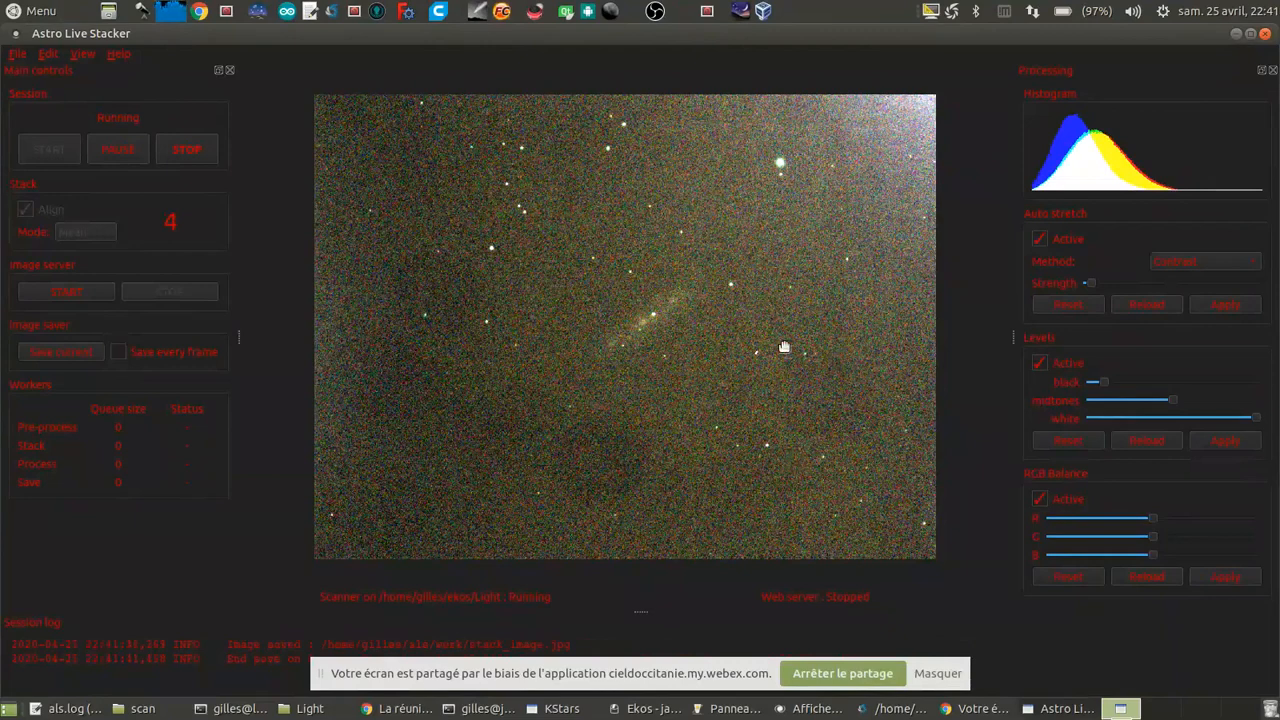
# Step: Switch to the INDI control panel, view the sky through the ZWO CCD ASI120MM video stream, and stop the stream before returning to the stack
pyautogui.click(737, 709)
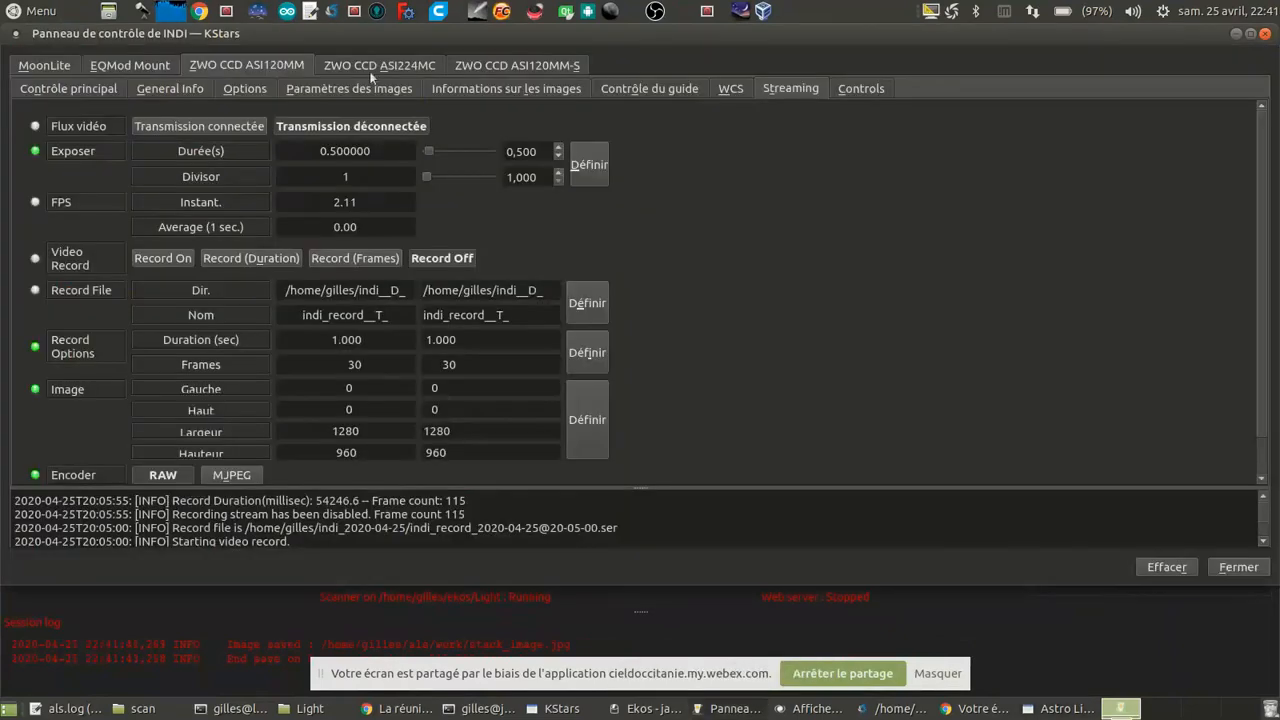
pyautogui.click(246, 133)
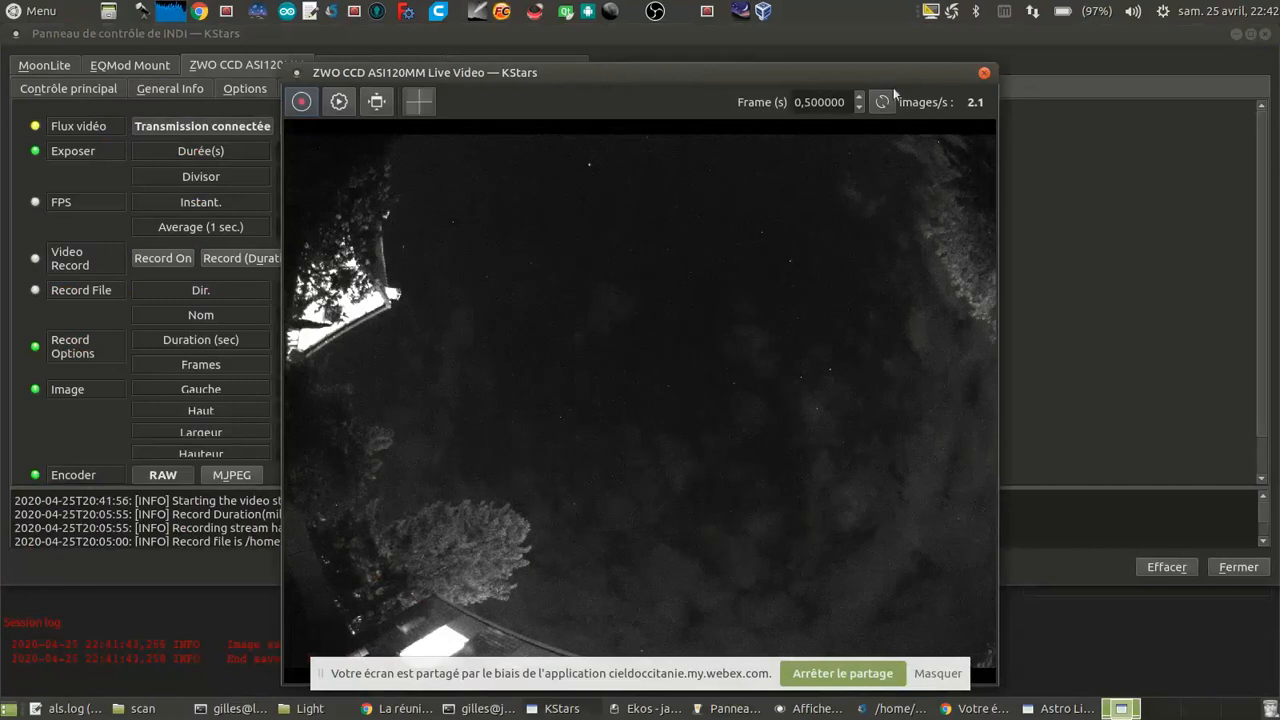
pyautogui.click(214, 143)
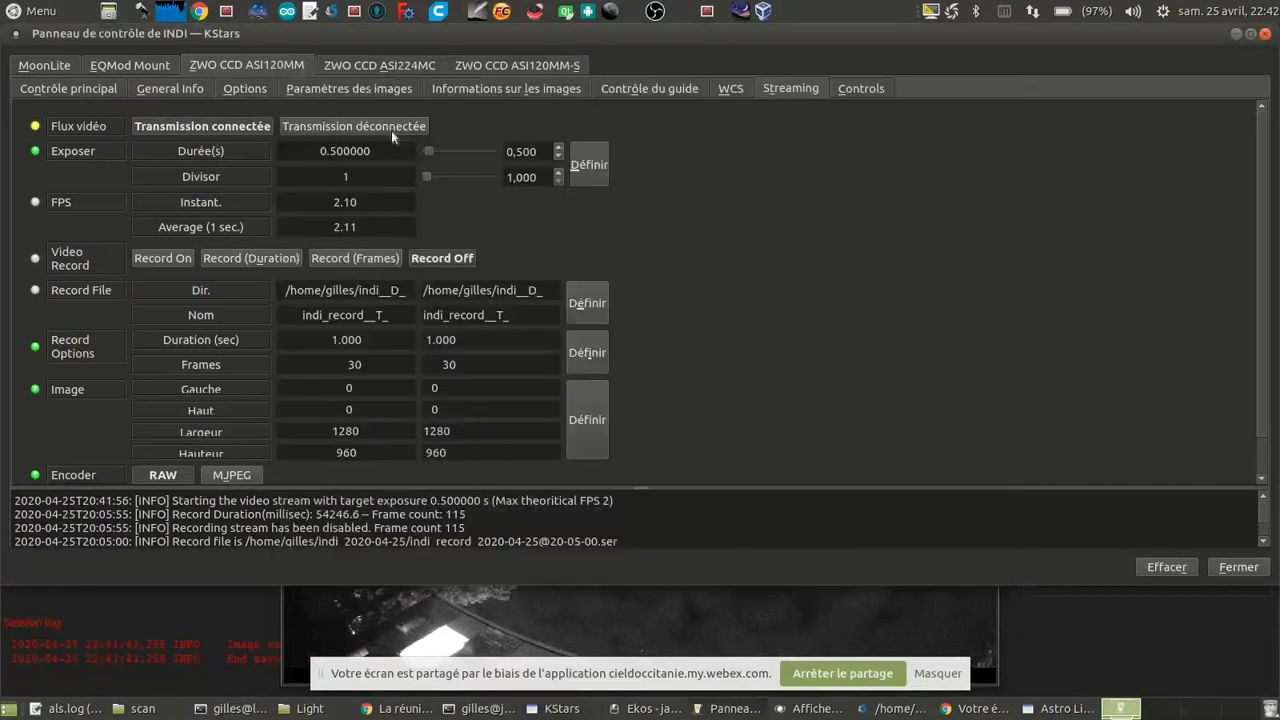
pyautogui.click(391, 130)
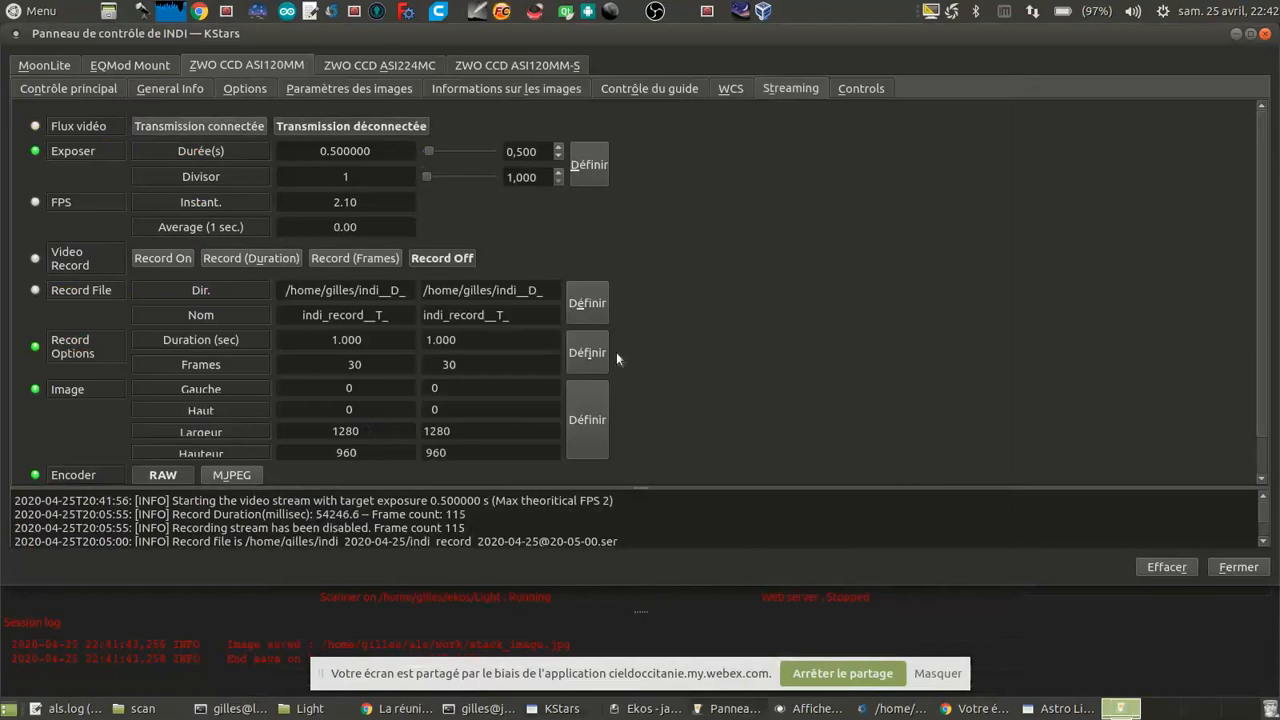
pyautogui.click(734, 612)
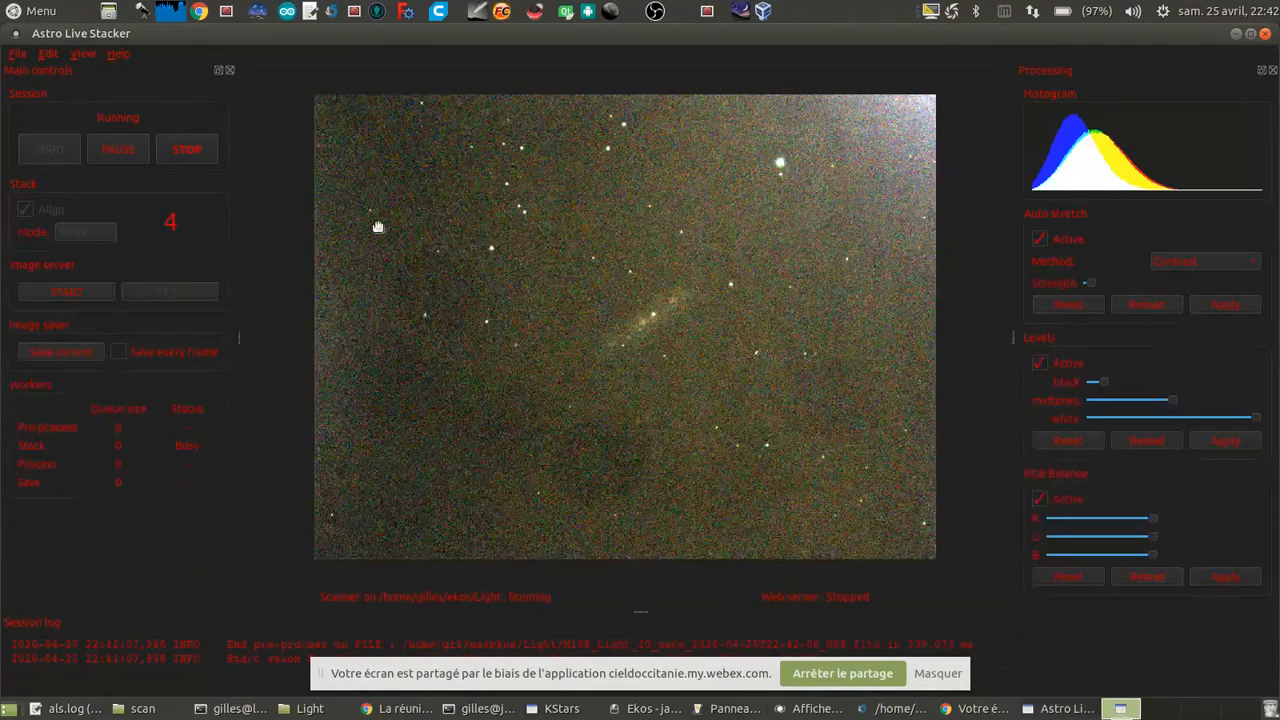
# Step: Switch to KStars and examine the sky from the mount's position across to the eastern sky around Arcturus
pyautogui.click(547, 710)
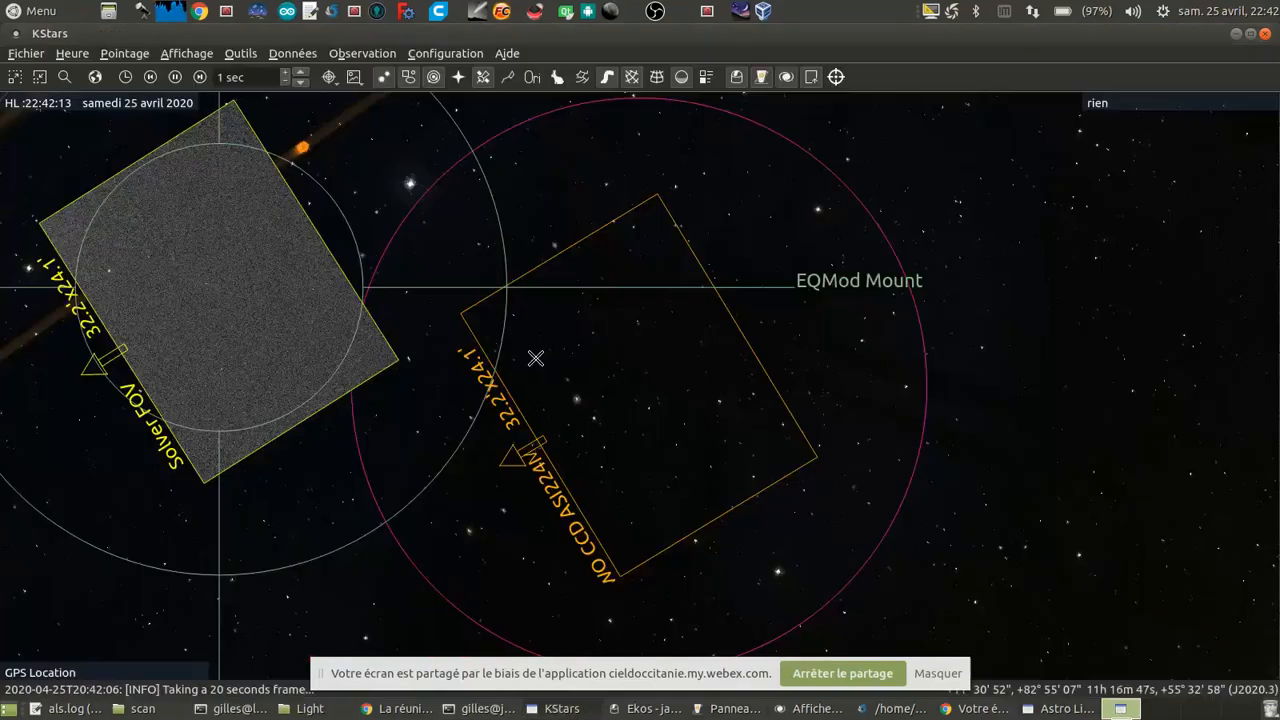
pyautogui.scroll(-15, 778, 405)
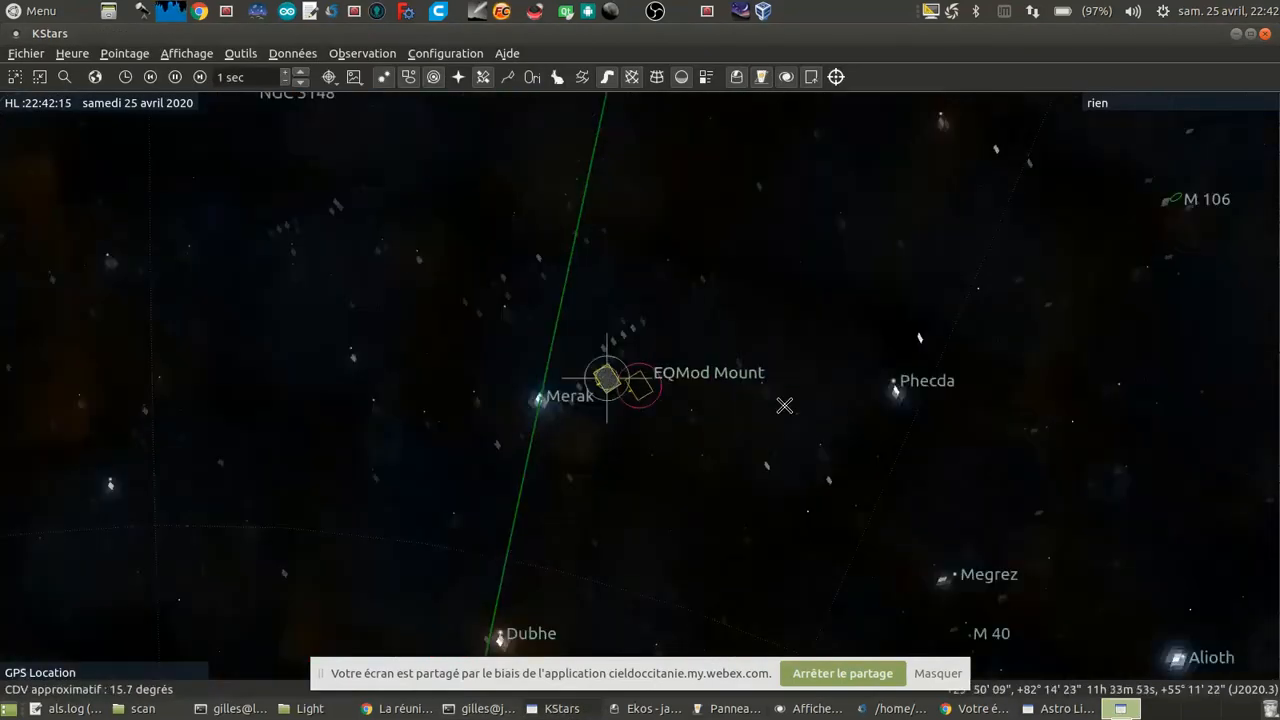
pyautogui.scroll(-1, 765, 420)
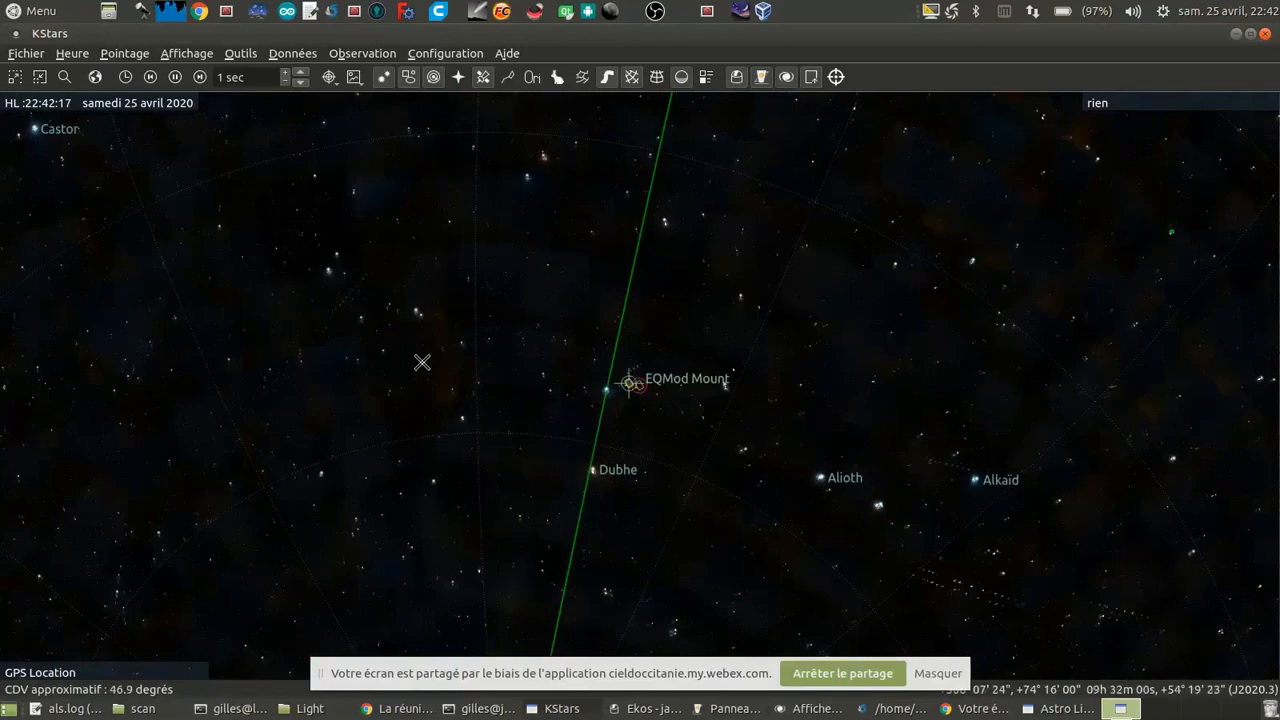
pyautogui.scroll(-3, 428, 366)
pyautogui.scroll(-2, 480, 370)
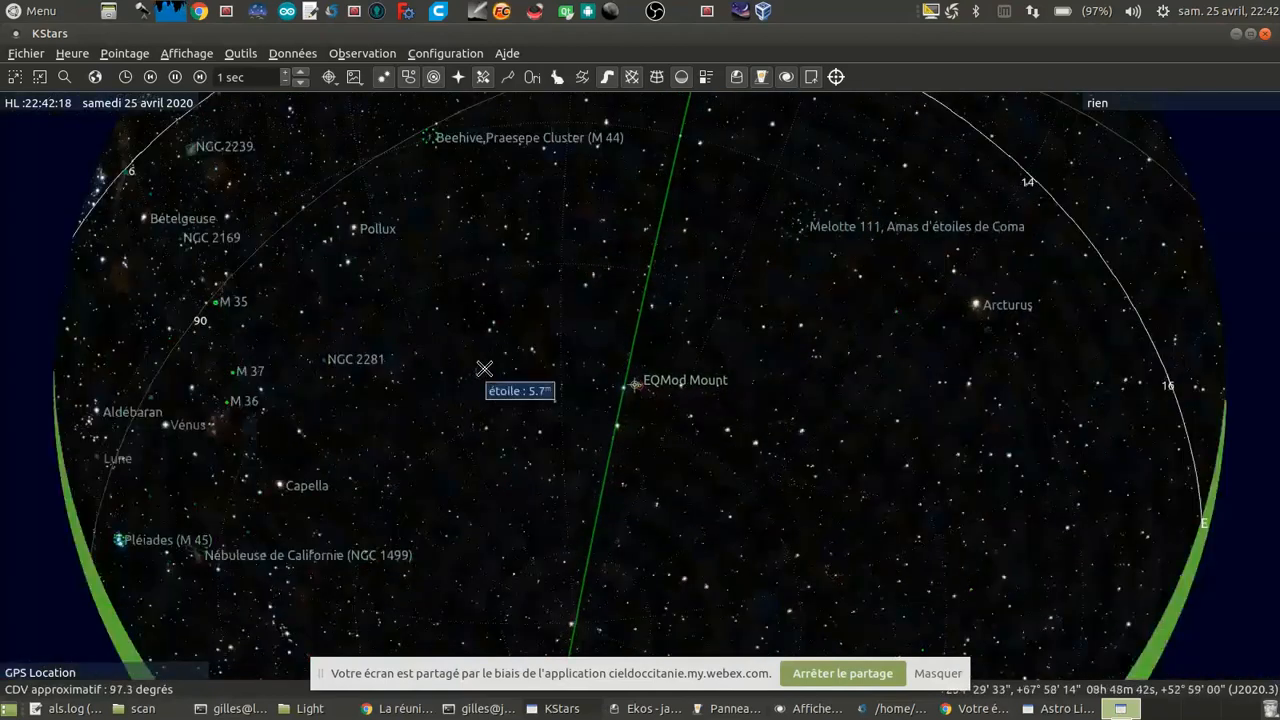
pyautogui.scroll(-1, 460, 370)
pyautogui.moveTo(403, 374); pyautogui.dragTo(488, 428)
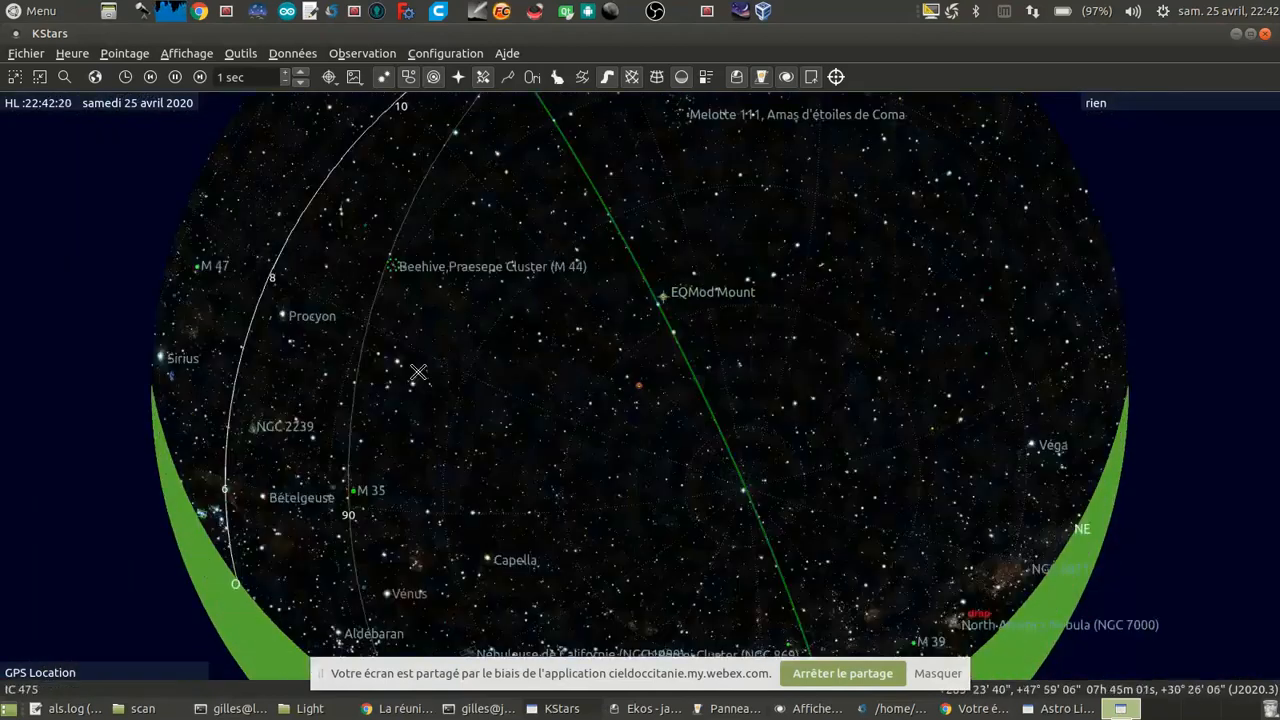
pyautogui.moveTo(808, 335); pyautogui.dragTo(680, 383)
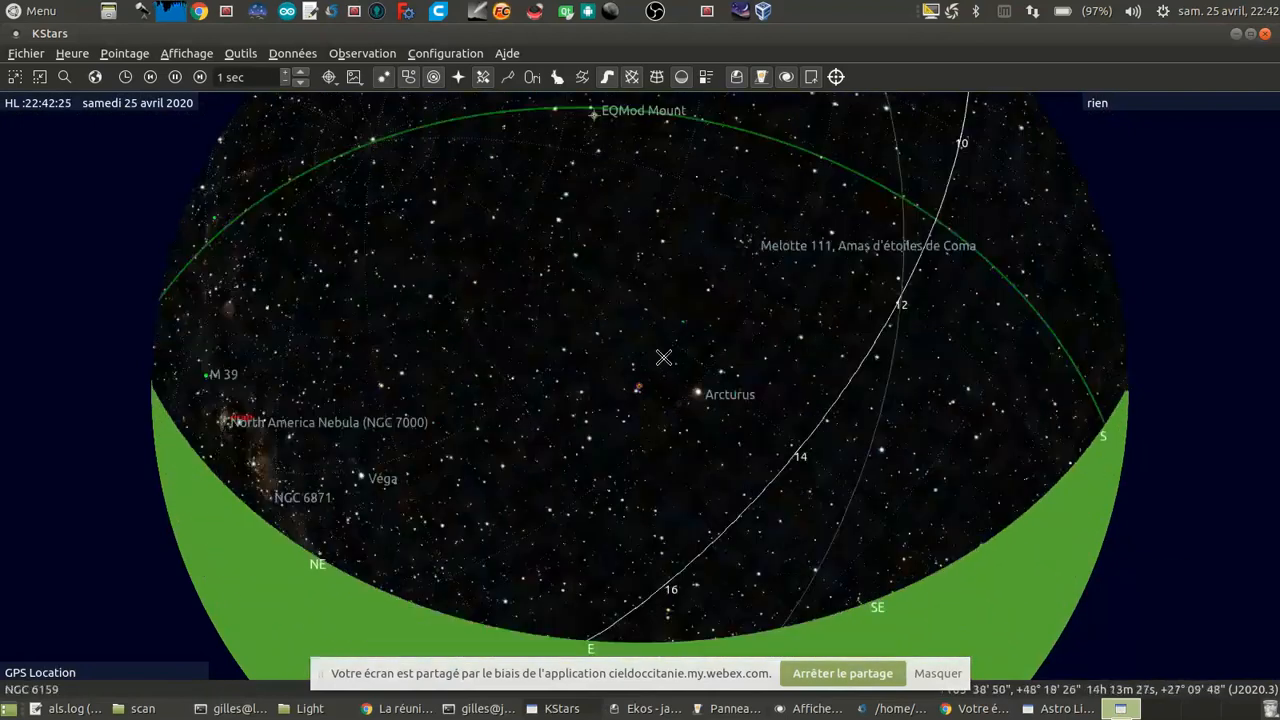
# Step: Locate M 3 on the sky map and bring it inside the camera's field-of-view frame
pyautogui.scroll(5, 664, 357)
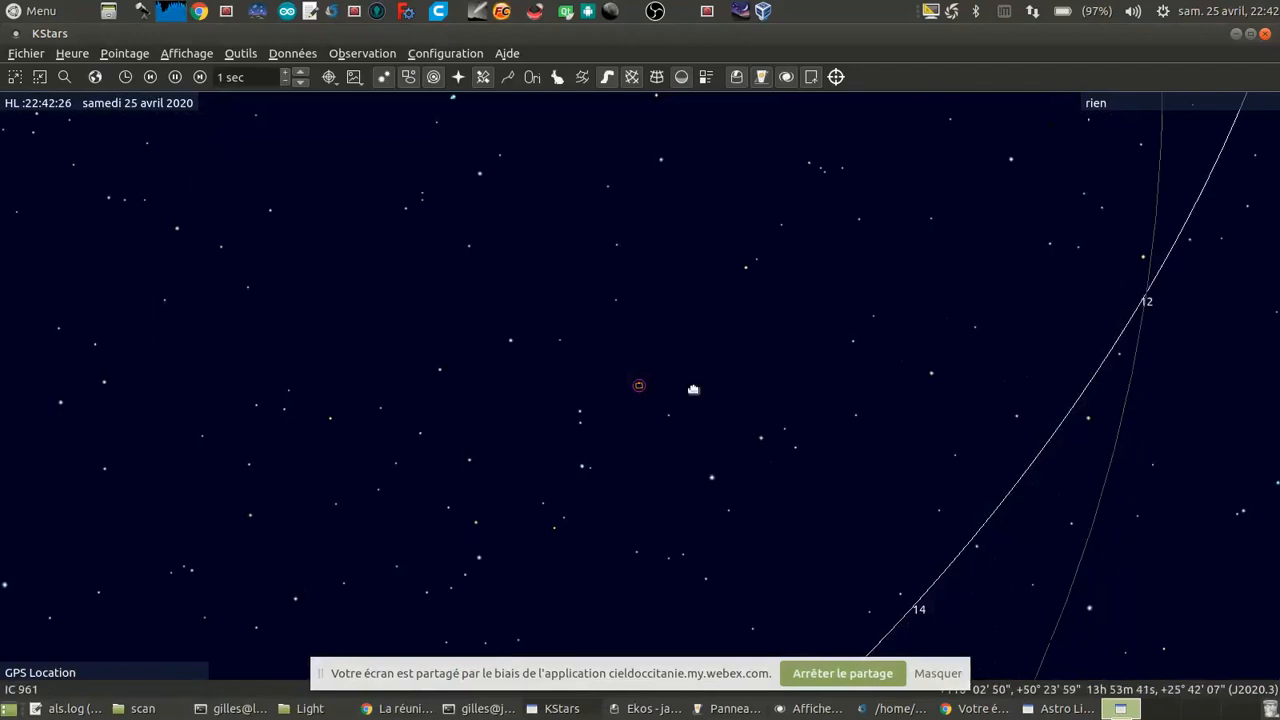
pyautogui.moveTo(693, 389); pyautogui.dragTo(687, 401)
pyautogui.scroll(2, 713, 358)
pyautogui.scroll(3, 713, 358)
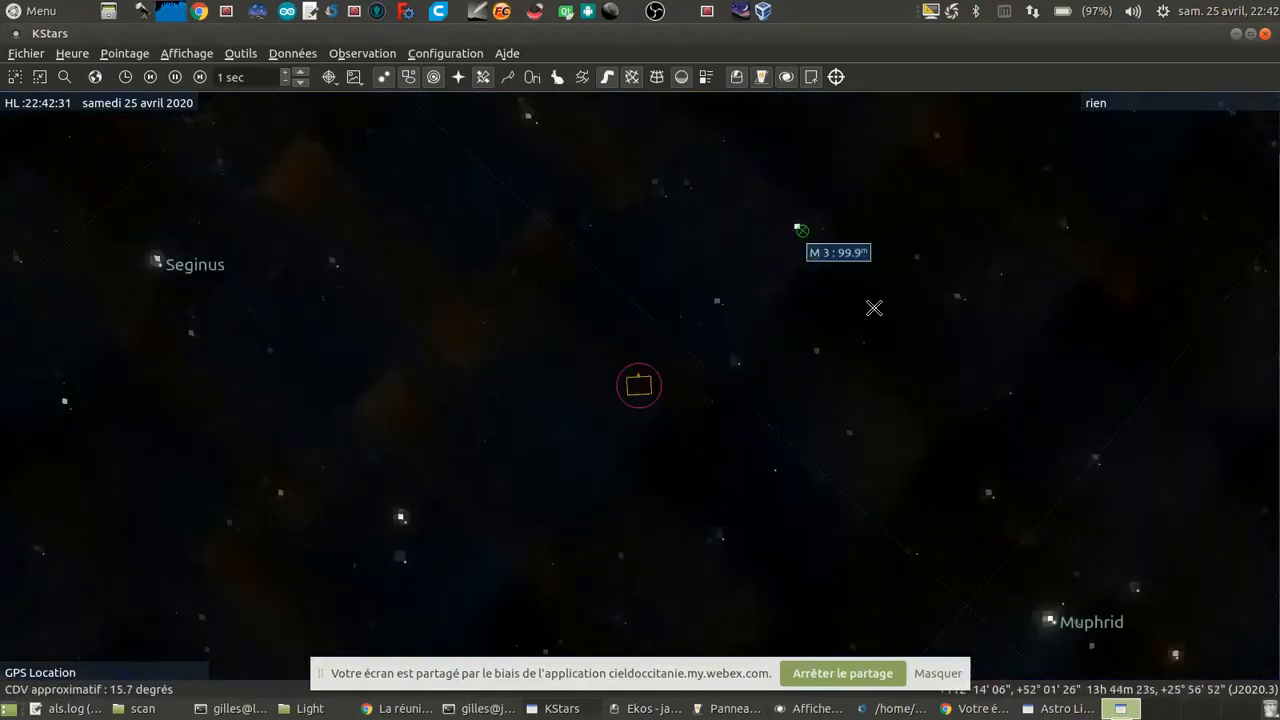
pyautogui.scroll(4, 687, 422)
pyautogui.scroll(3, 697, 411)
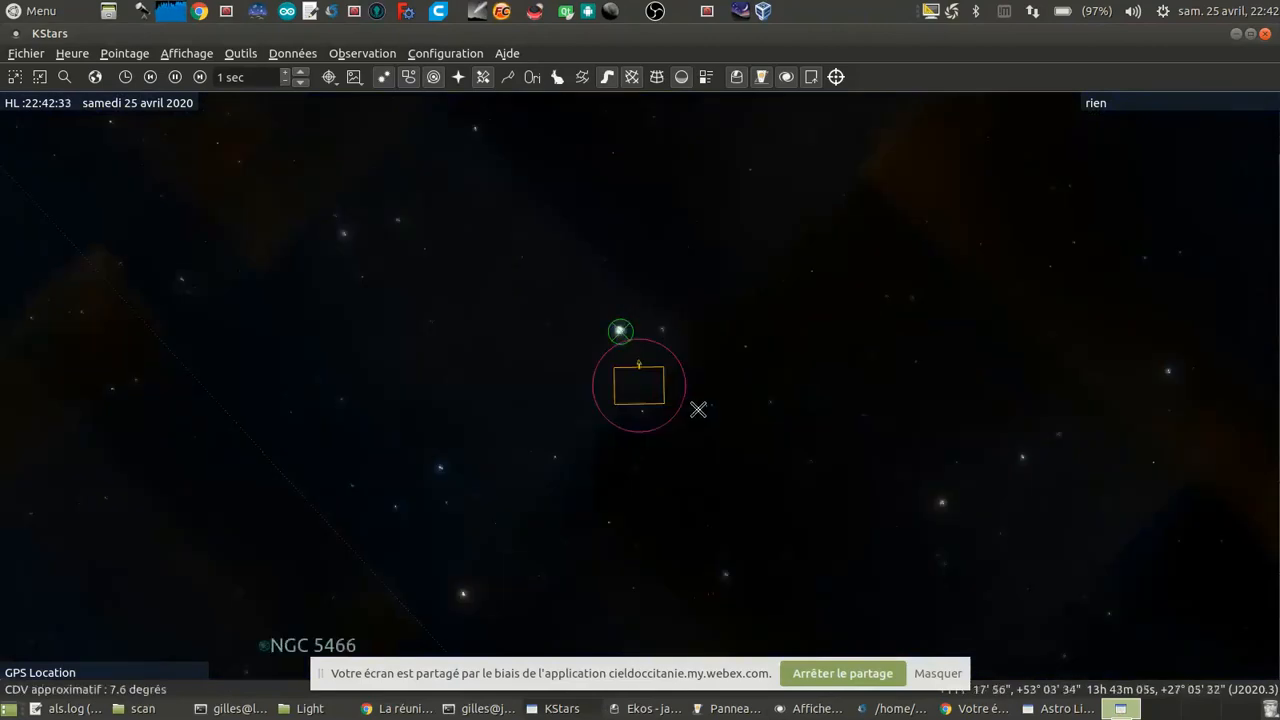
pyautogui.scroll(3, 740, 382)
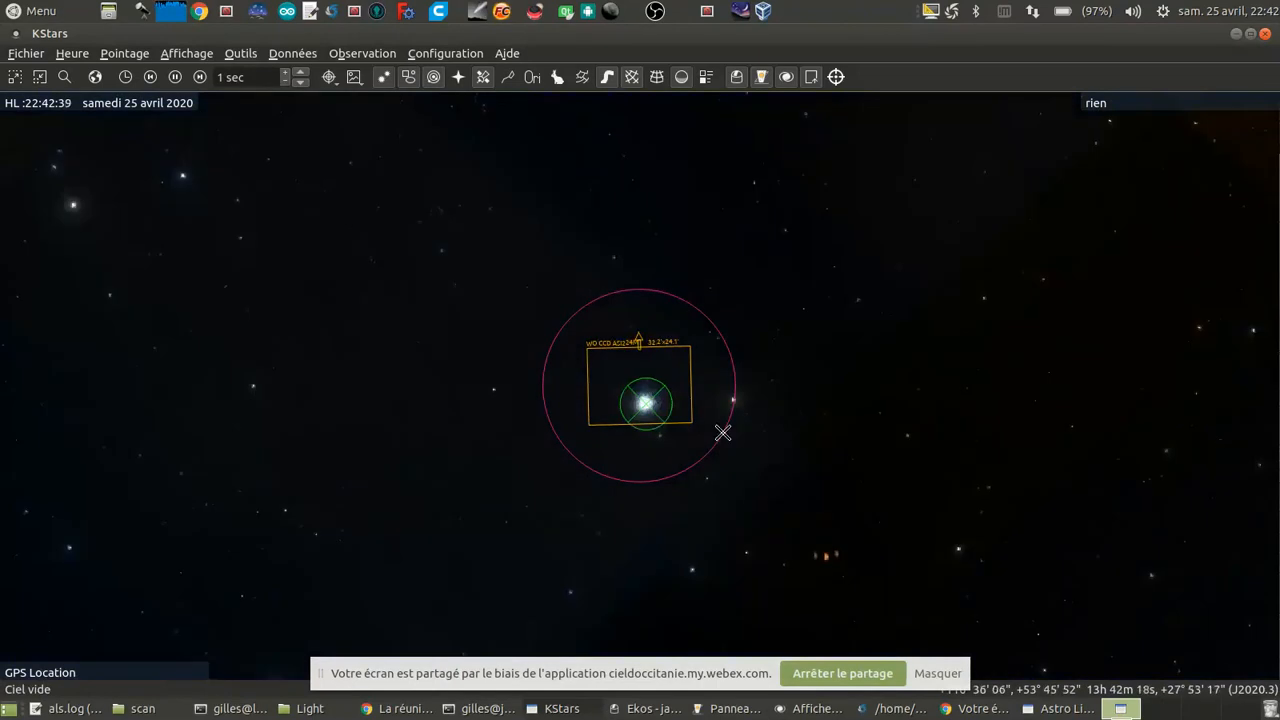
# Step: Examine where M 3 lies relative to Arcturus, Melotte 111 and the horizon, ending on a close view of M 3
pyautogui.scroll(-3, 723, 432)
pyautogui.scroll(-5, 726, 447)
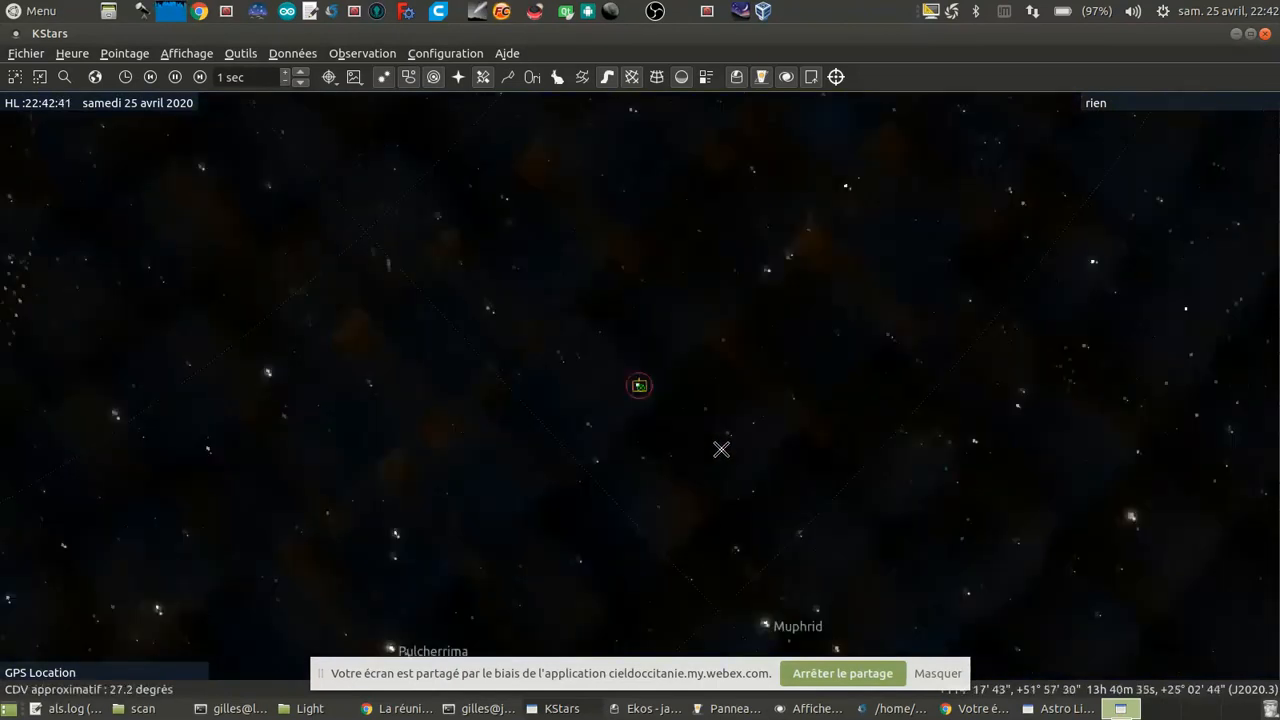
pyautogui.scroll(-2, 716, 451)
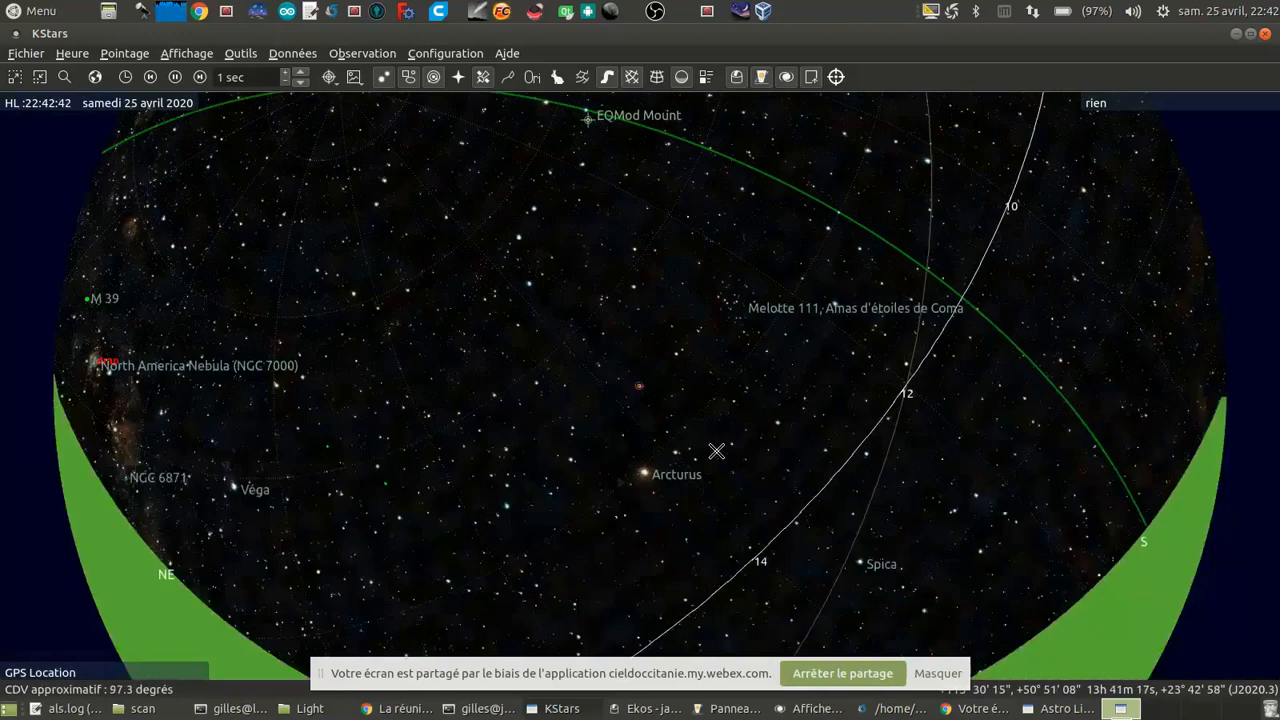
pyautogui.scroll(-2, 716, 451)
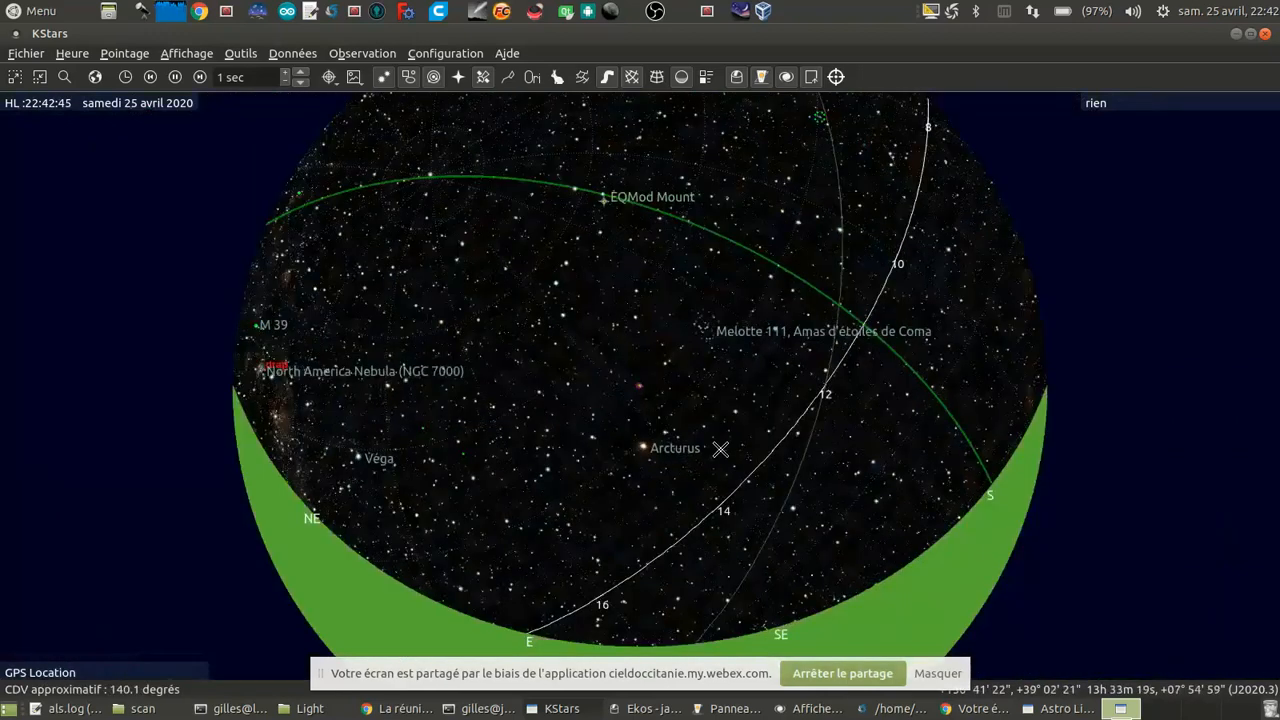
pyautogui.scroll(3, 720, 449)
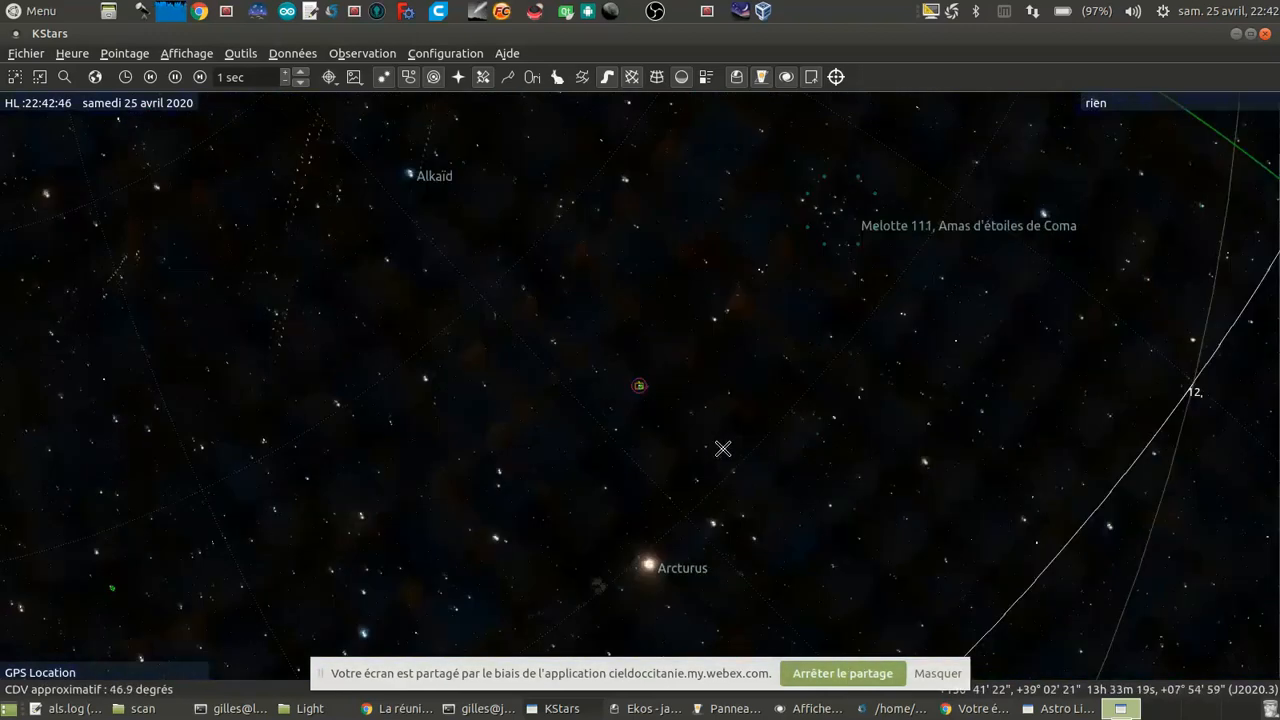
pyautogui.scroll(5, 723, 449)
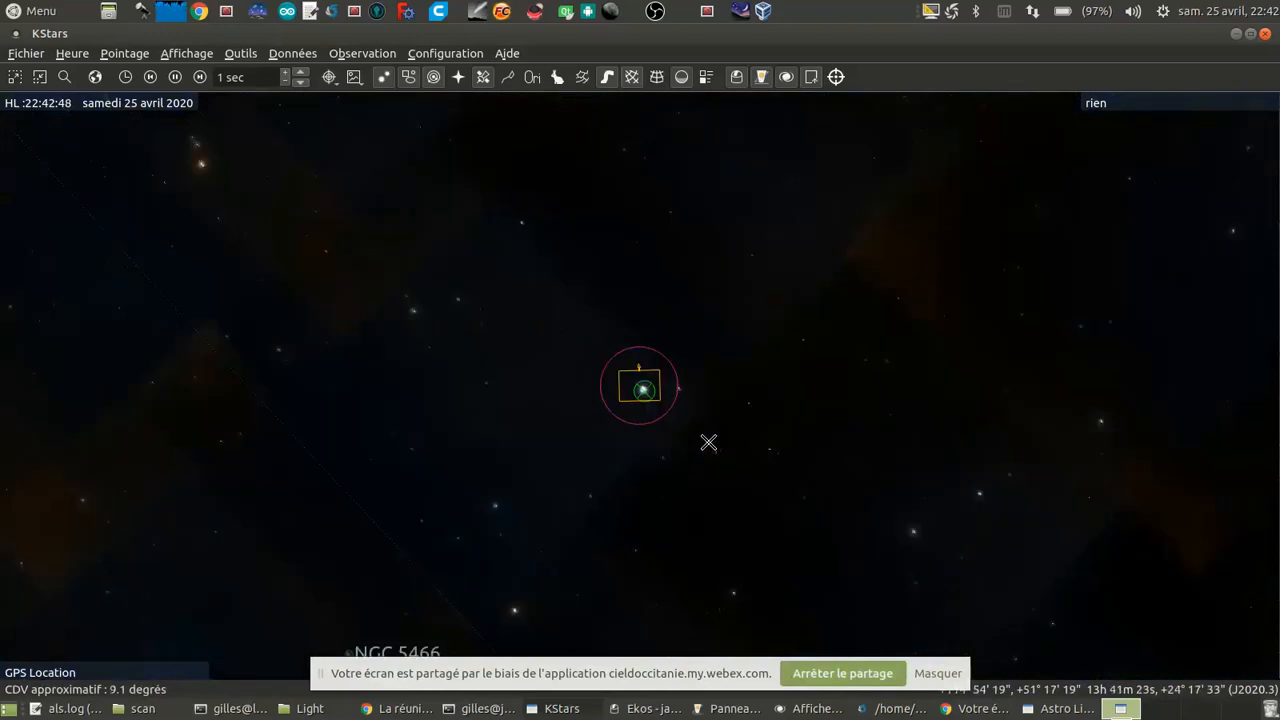
# Step: Switch to Ekos, abort and remove the running M 108 capture job, and set the file prefix to M3
pyautogui.click(632, 710)
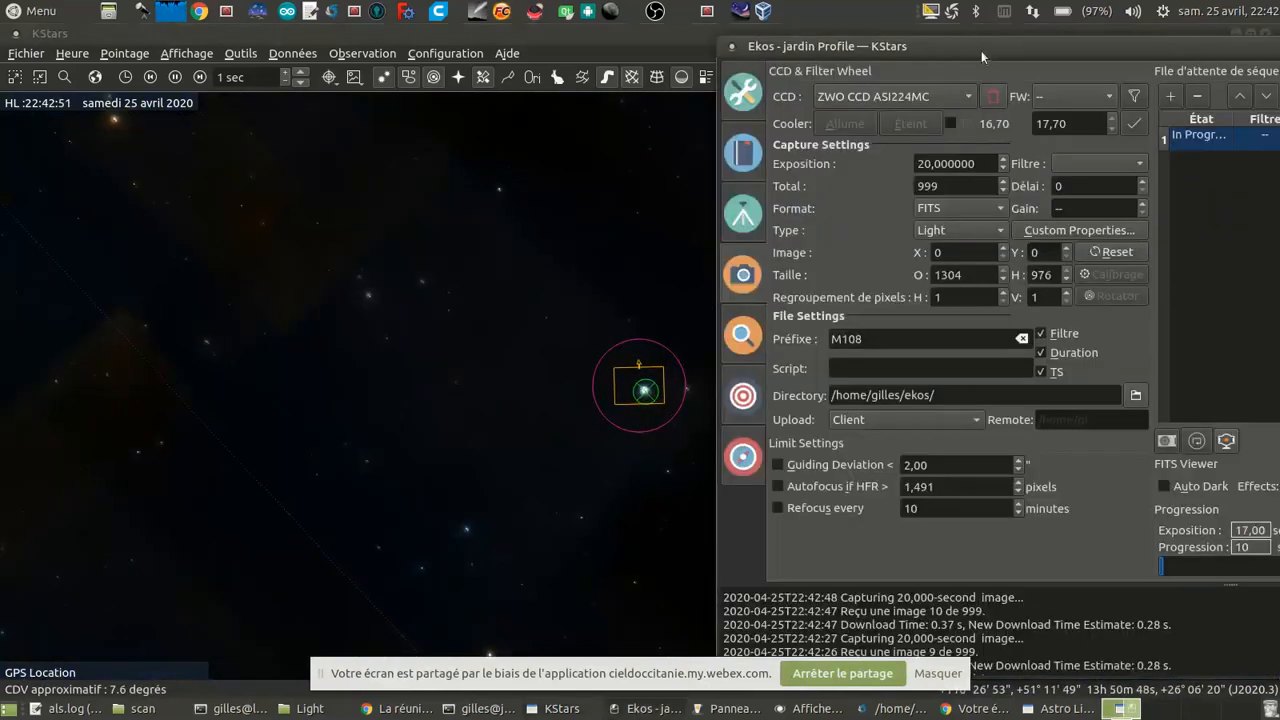
pyautogui.moveTo(981, 50); pyautogui.dragTo(490, 37)
pyautogui.click(1205, 427)
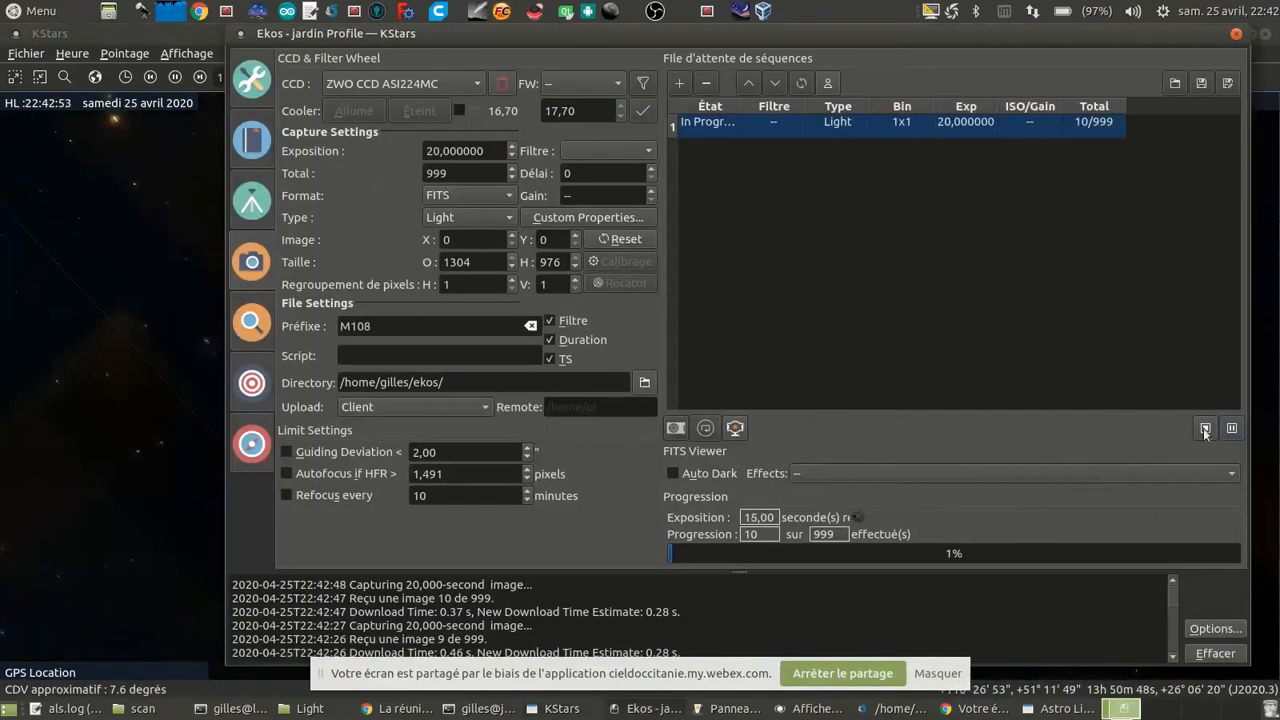
pyautogui.click(705, 87)
pyautogui.moveTo(384, 326); pyautogui.dragTo(349, 326)
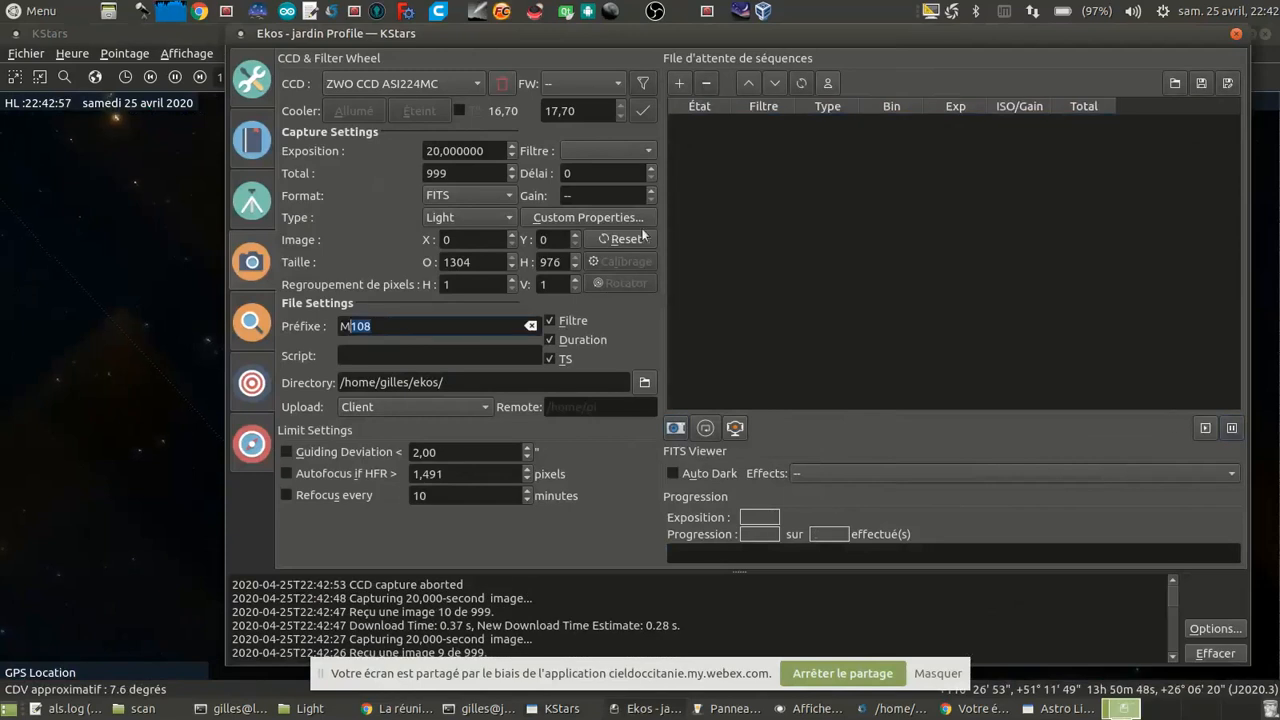
pyautogui.write('3')
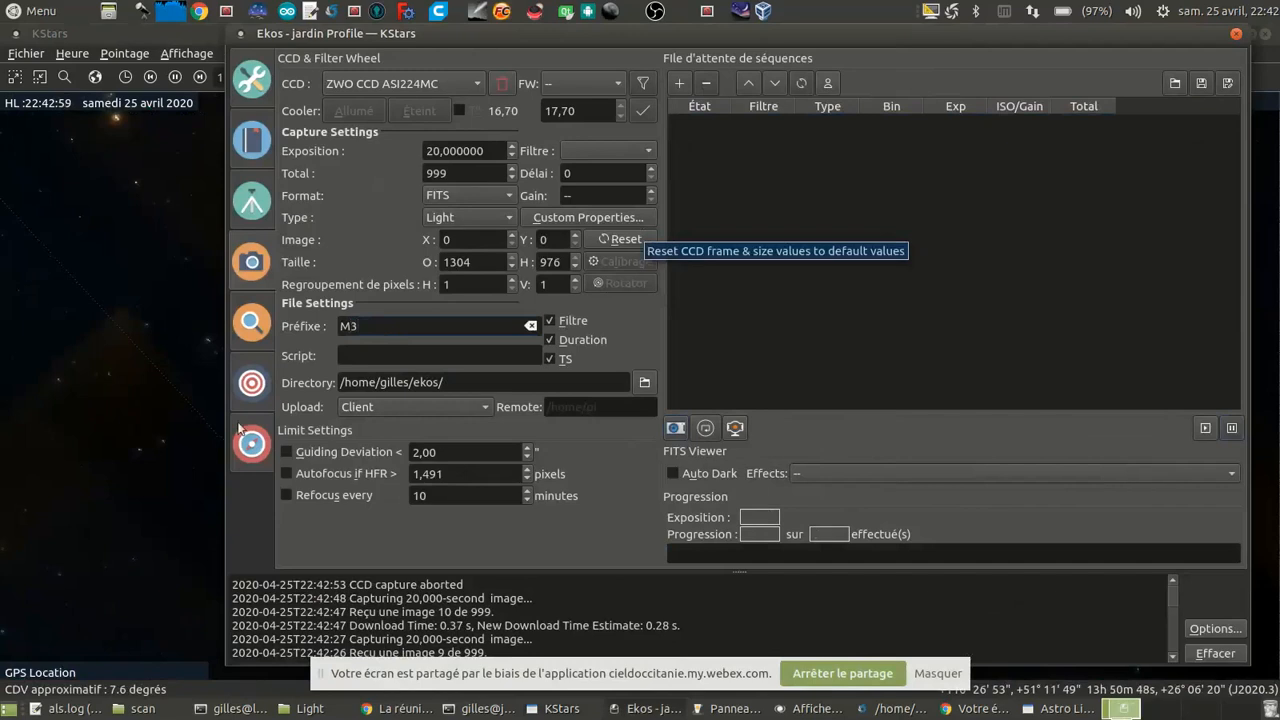
# Step: Slew the EQMod mount to M 3 from the KStars sky map and follow its movement to the target
pyautogui.click(97, 420)
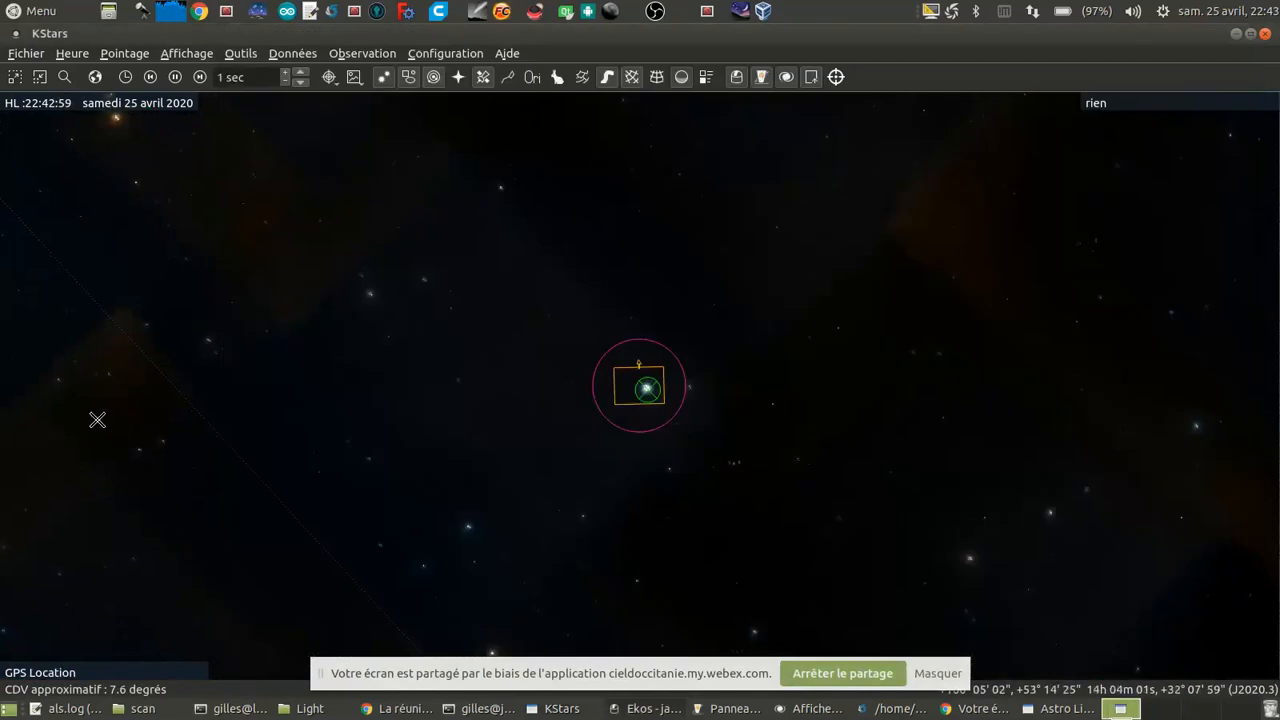
pyautogui.rightClick(649, 388)
pyautogui.moveTo(723, 294)
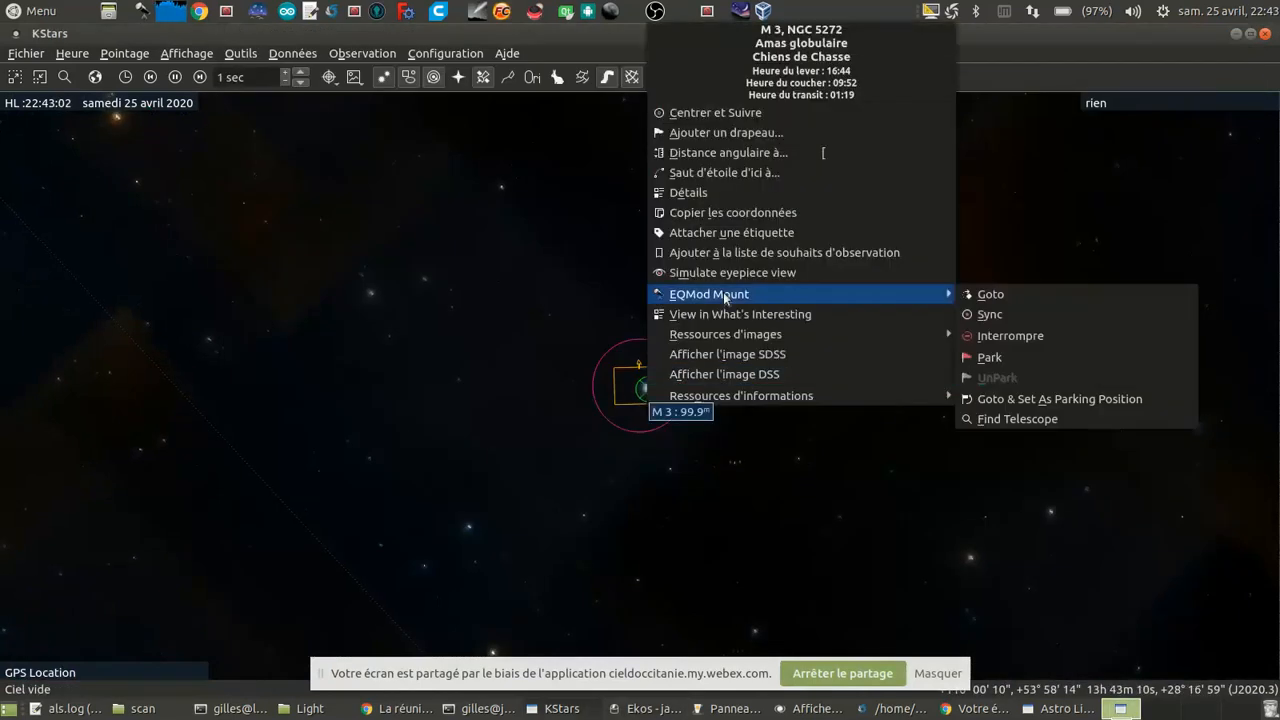
pyautogui.click(1010, 298)
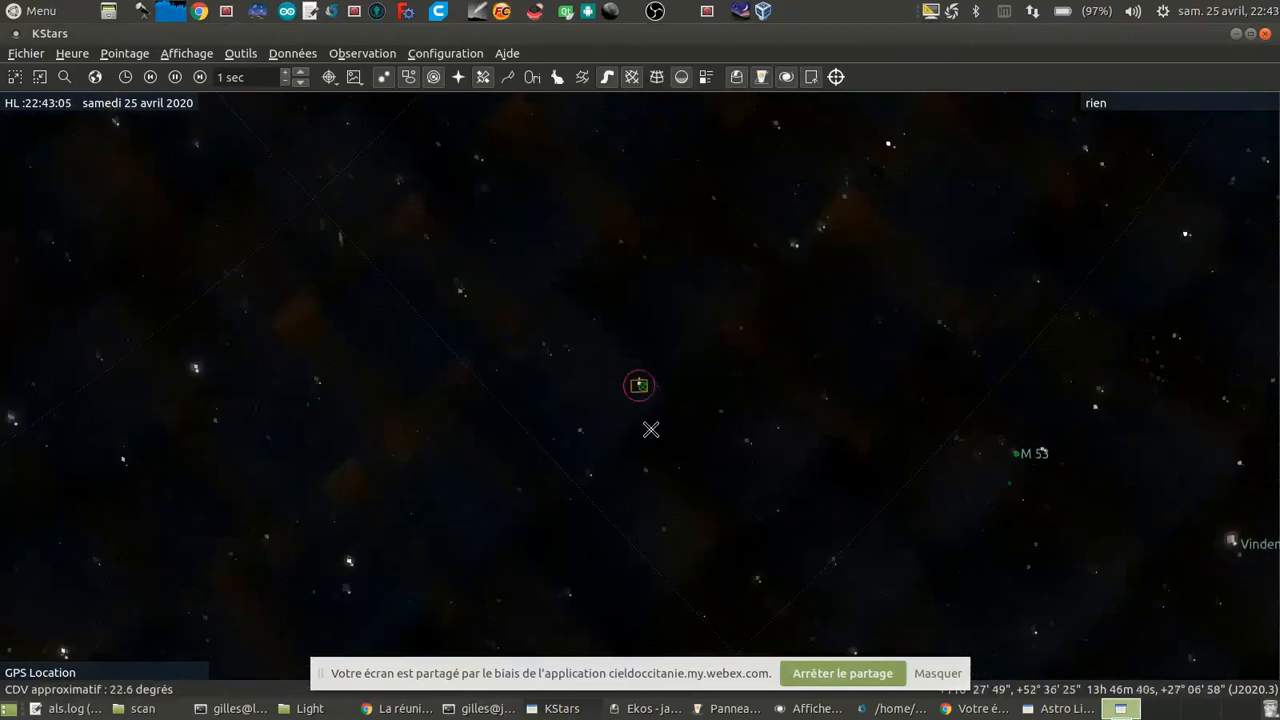
pyautogui.scroll(-5, 651, 429)
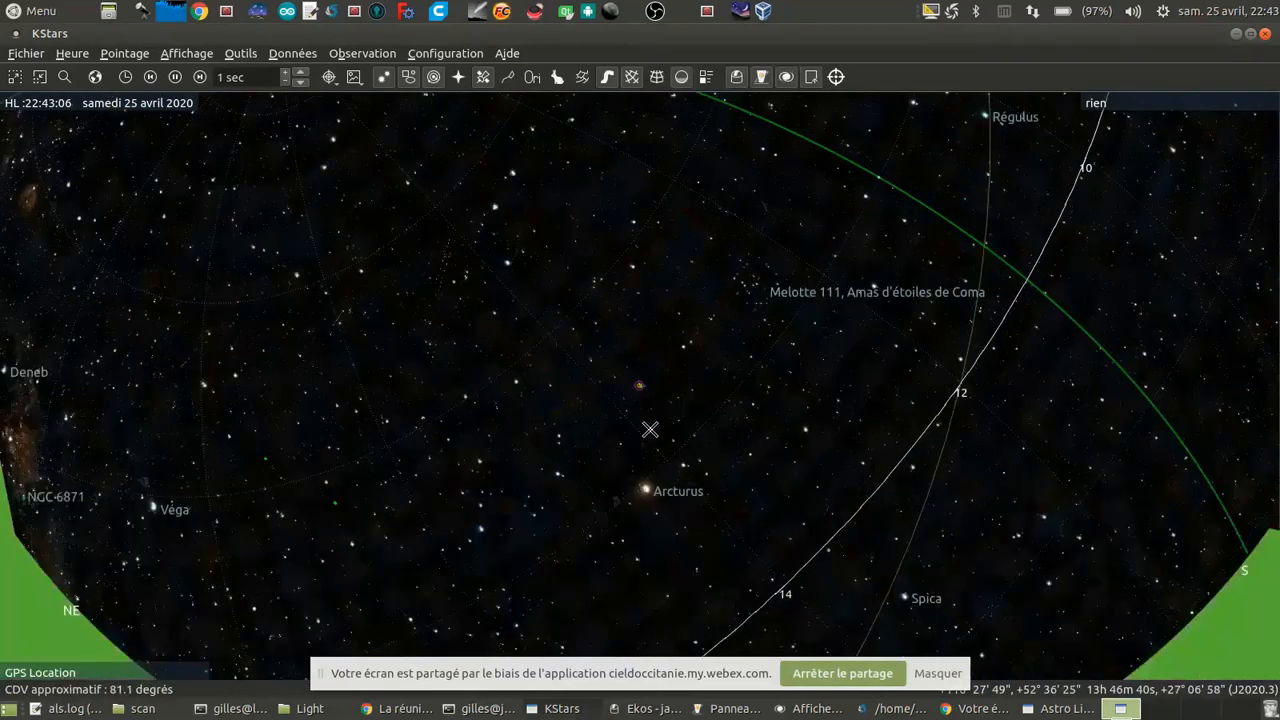
pyautogui.scroll(-3, 650, 429)
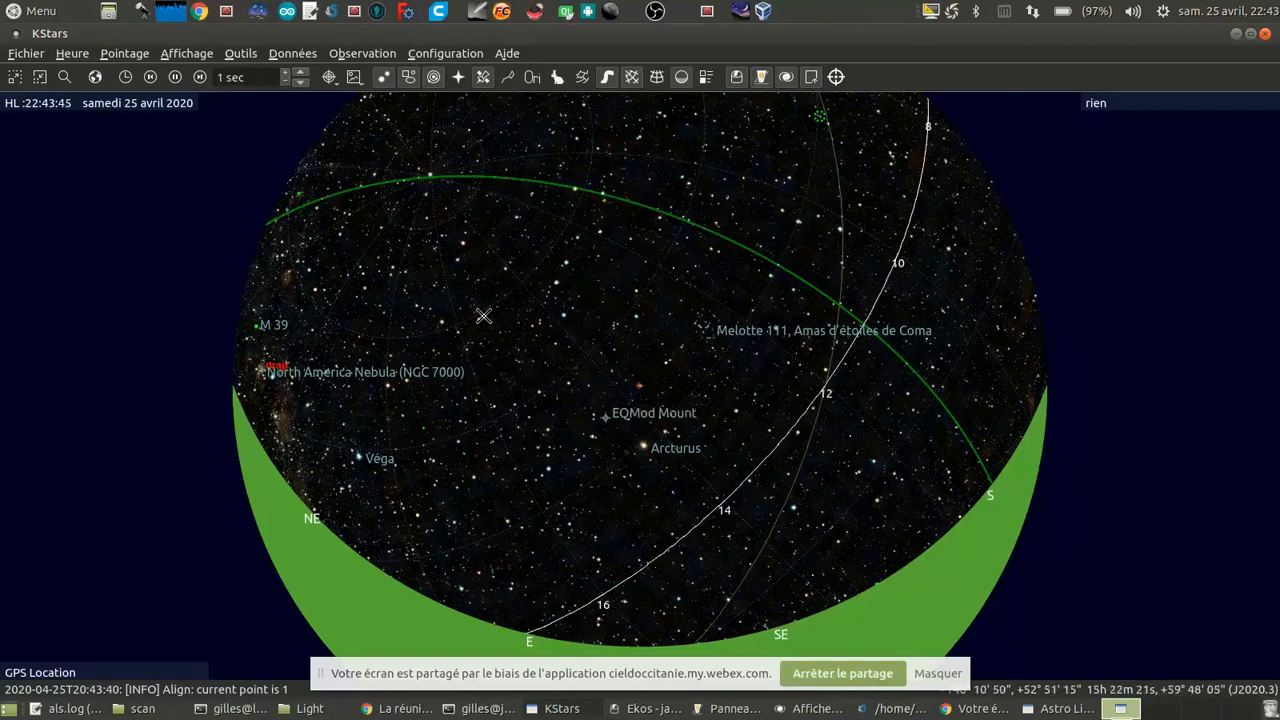
pyautogui.scroll(10, 685, 413)
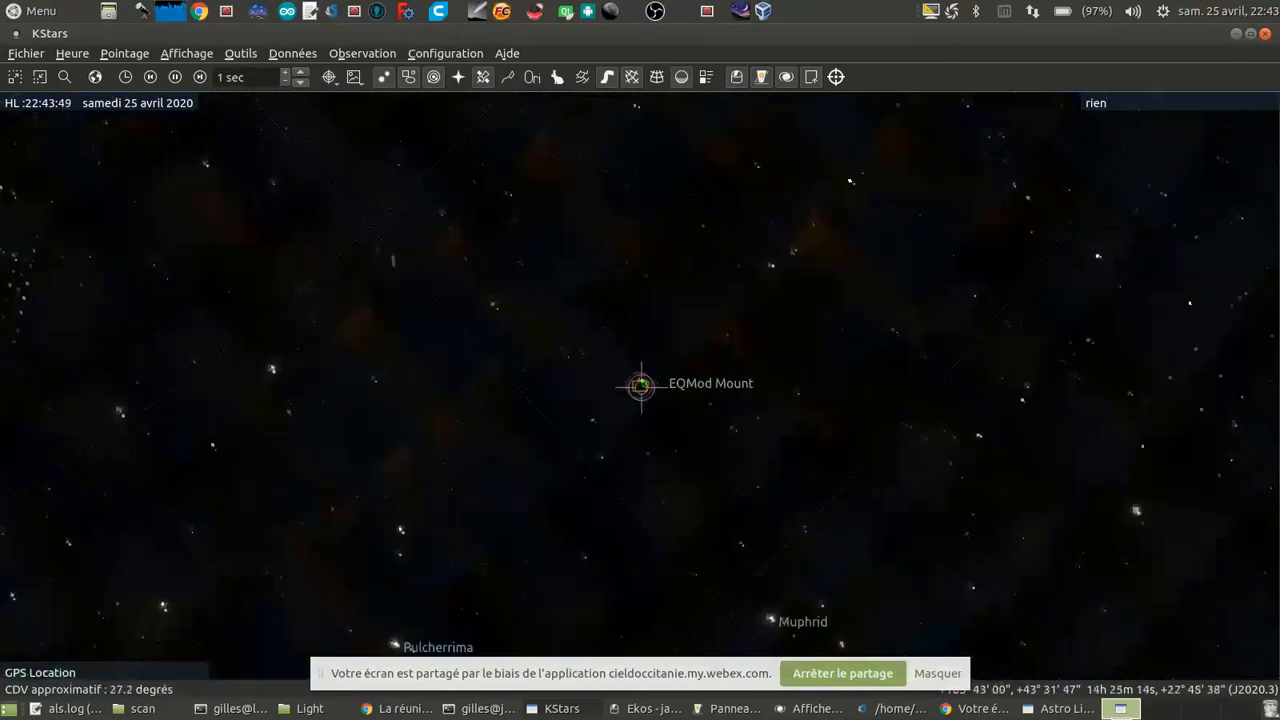
# Step: Plate-solve the new pointing in the Ekos alignment module with a 3-second capture and the Slew to Target action
pyautogui.click(645, 708)
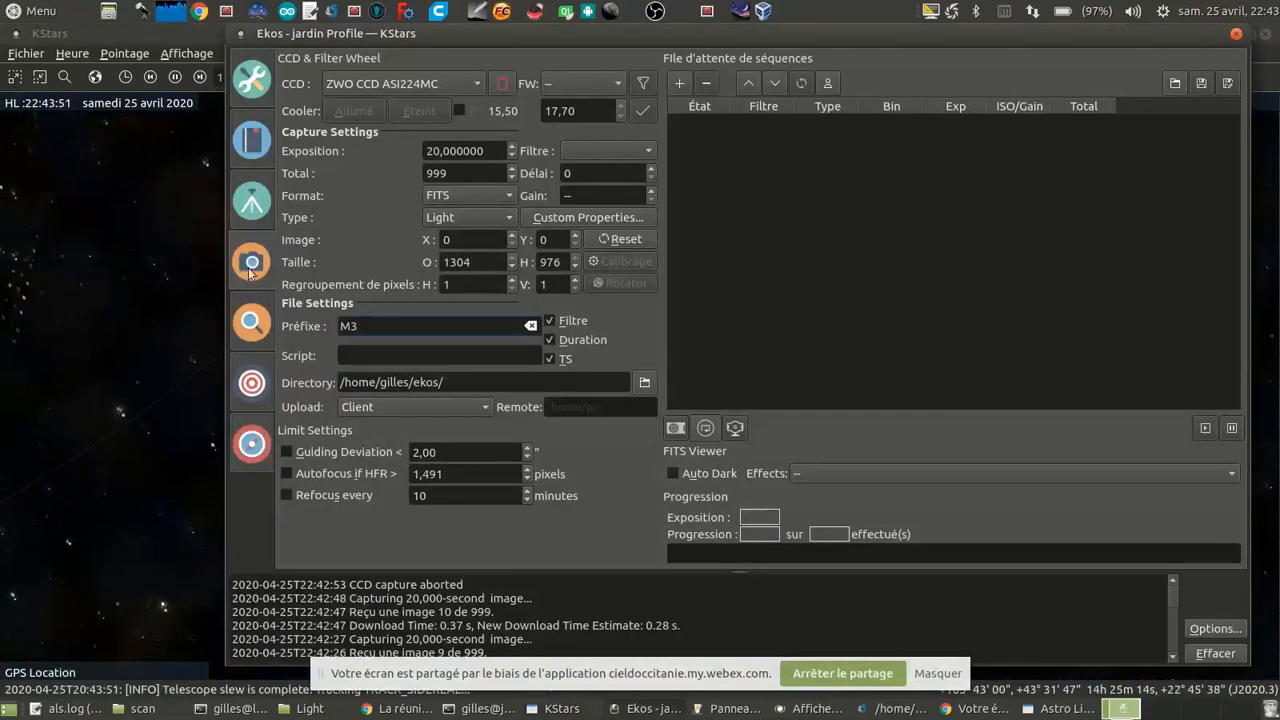
pyautogui.click(254, 383)
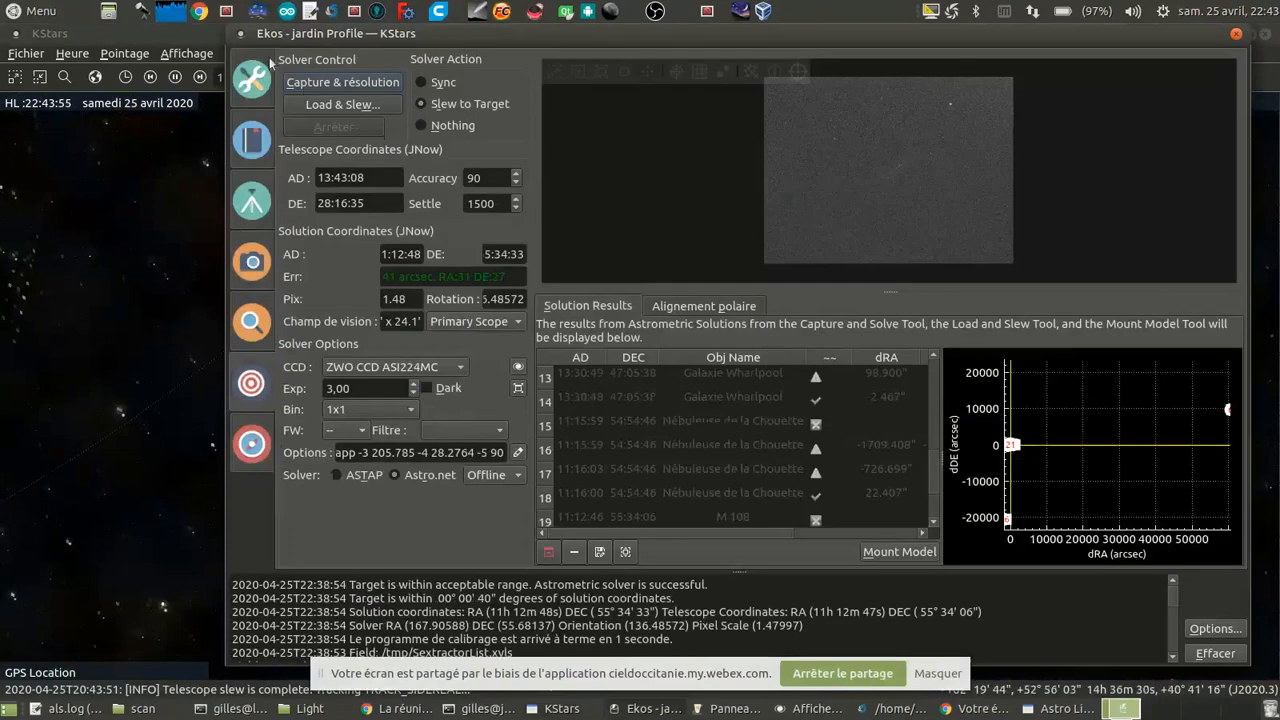
pyautogui.click(347, 87)
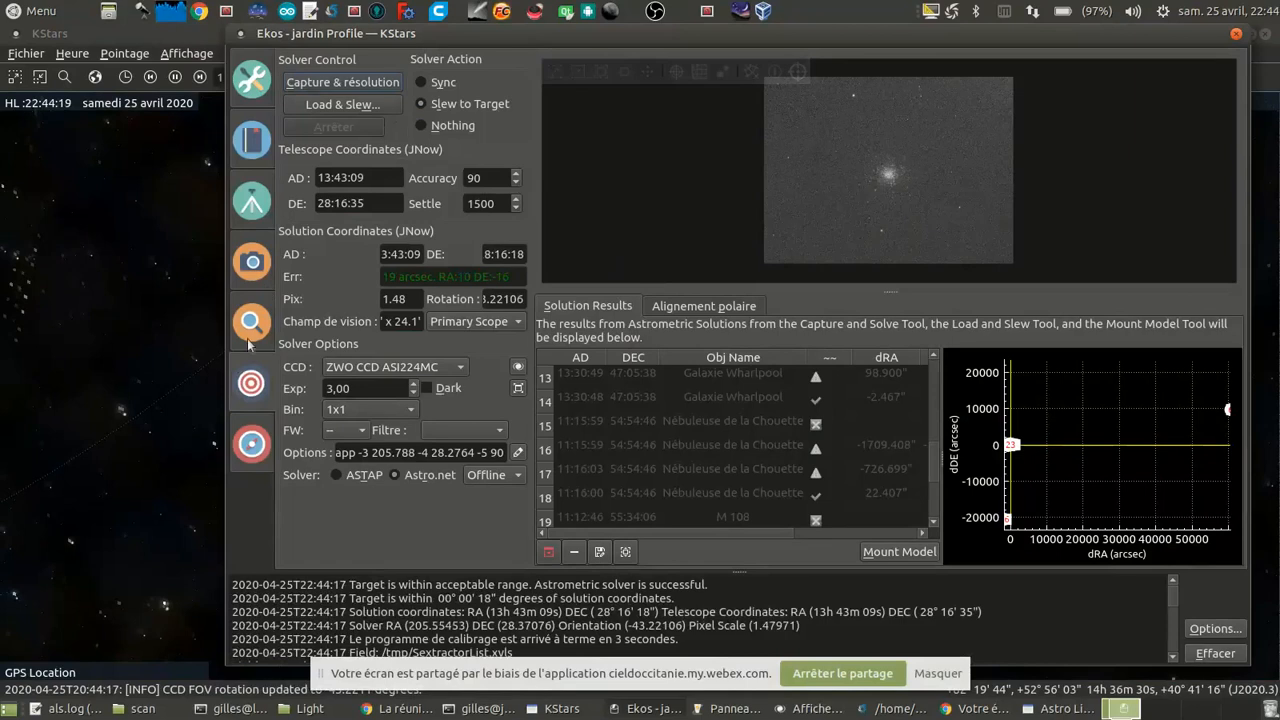
# Step: Set the exposure to 10 seconds, queue a 999-frame Light sequence with the prefix M3, and start capturing
pyautogui.click(255, 263)
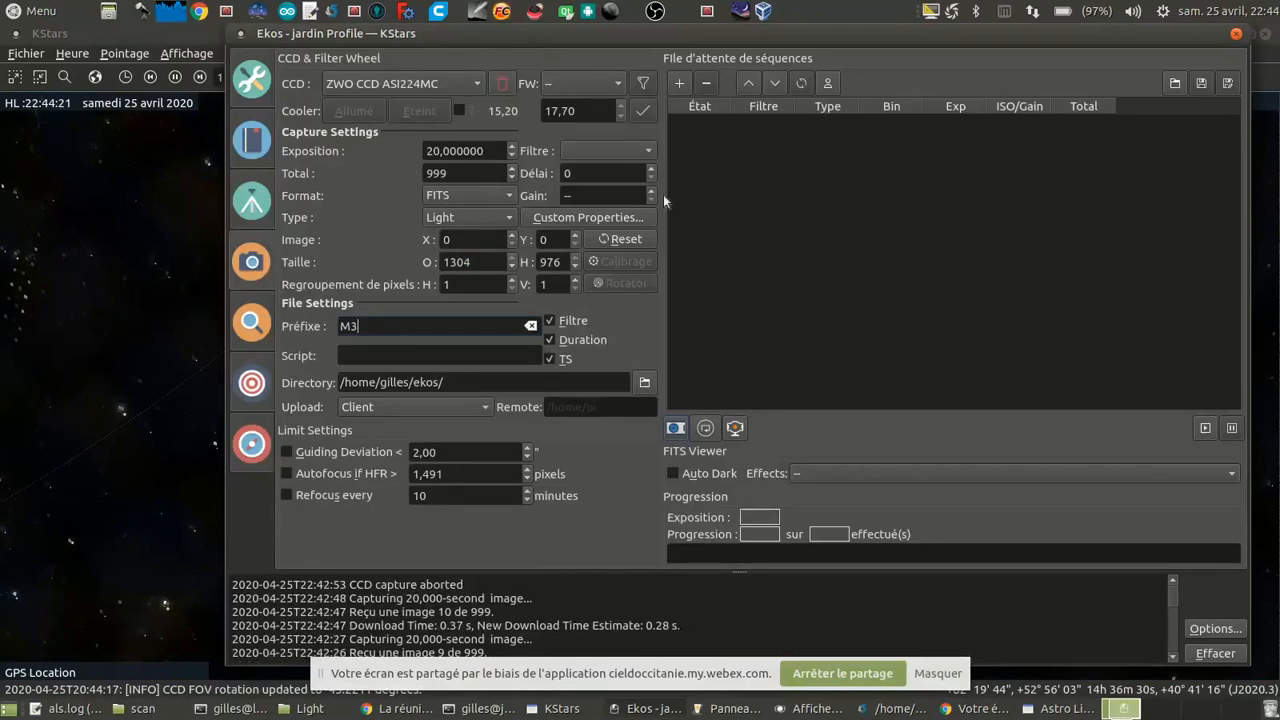
pyautogui.click(679, 84)
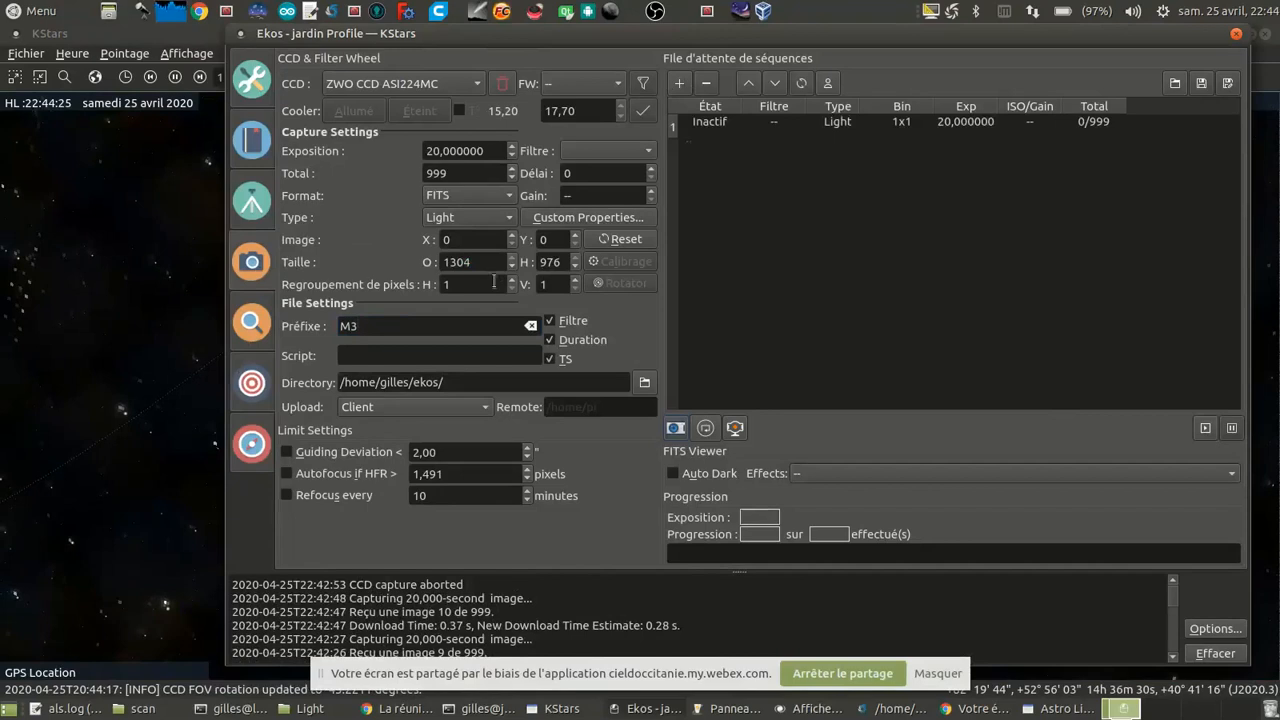
pyautogui.click(706, 90)
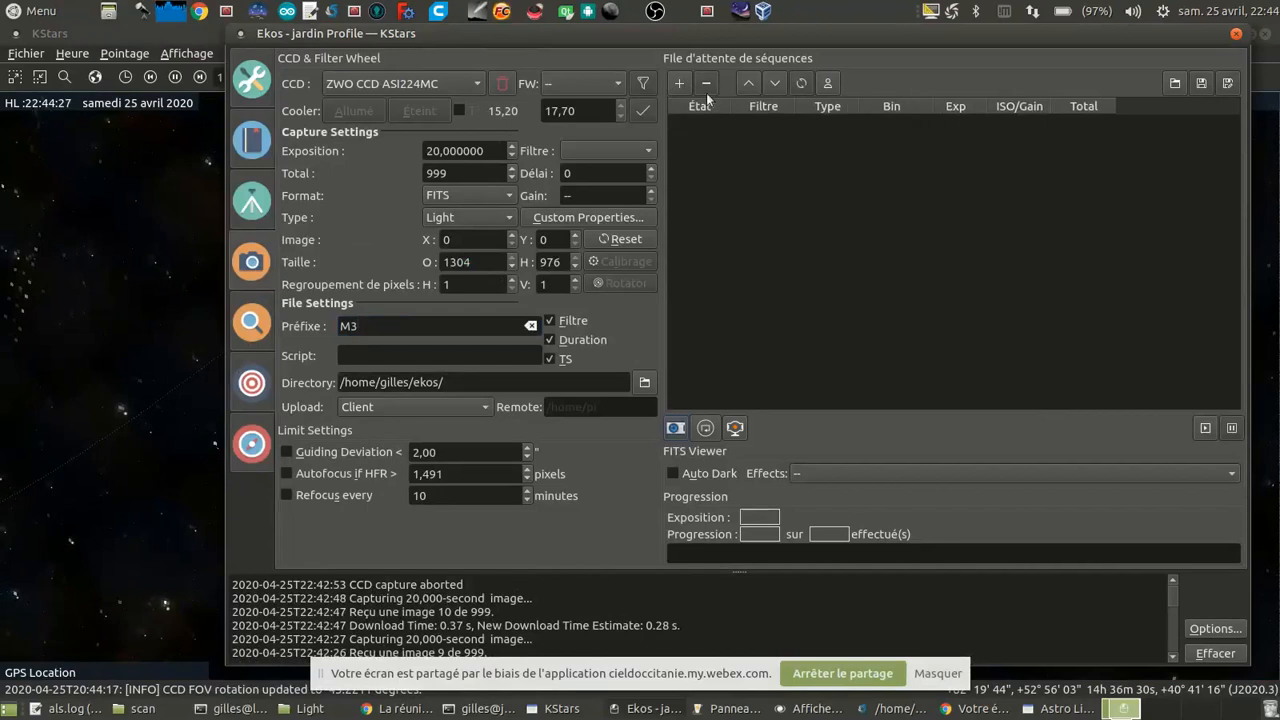
pyautogui.moveTo(485, 150); pyautogui.dragTo(210, 142)
pyautogui.write('10')
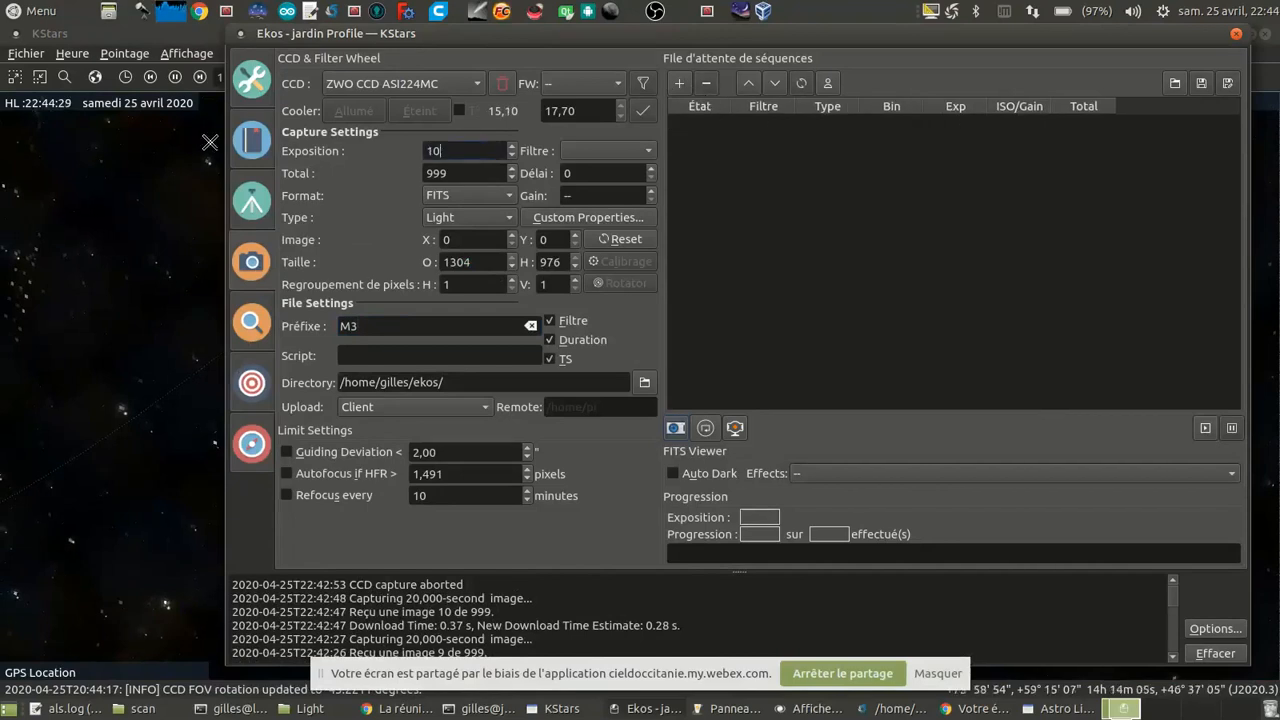
pyautogui.press('Tab')
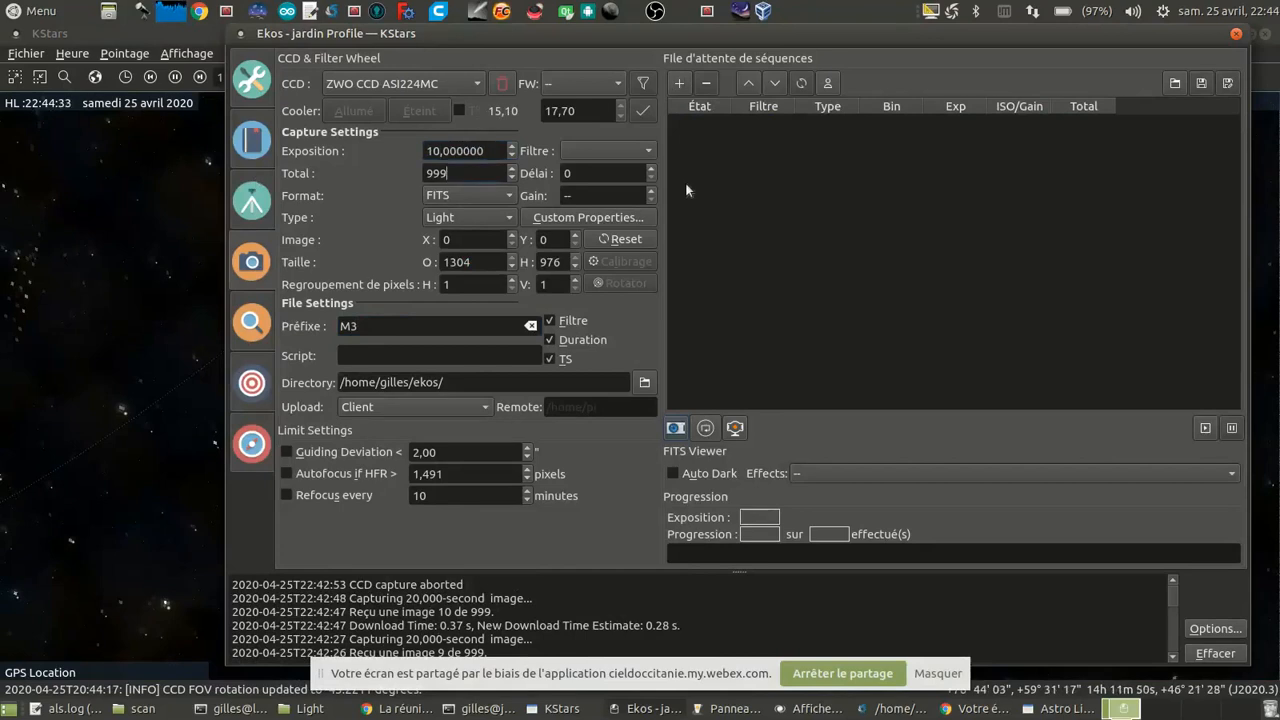
pyautogui.click(680, 84)
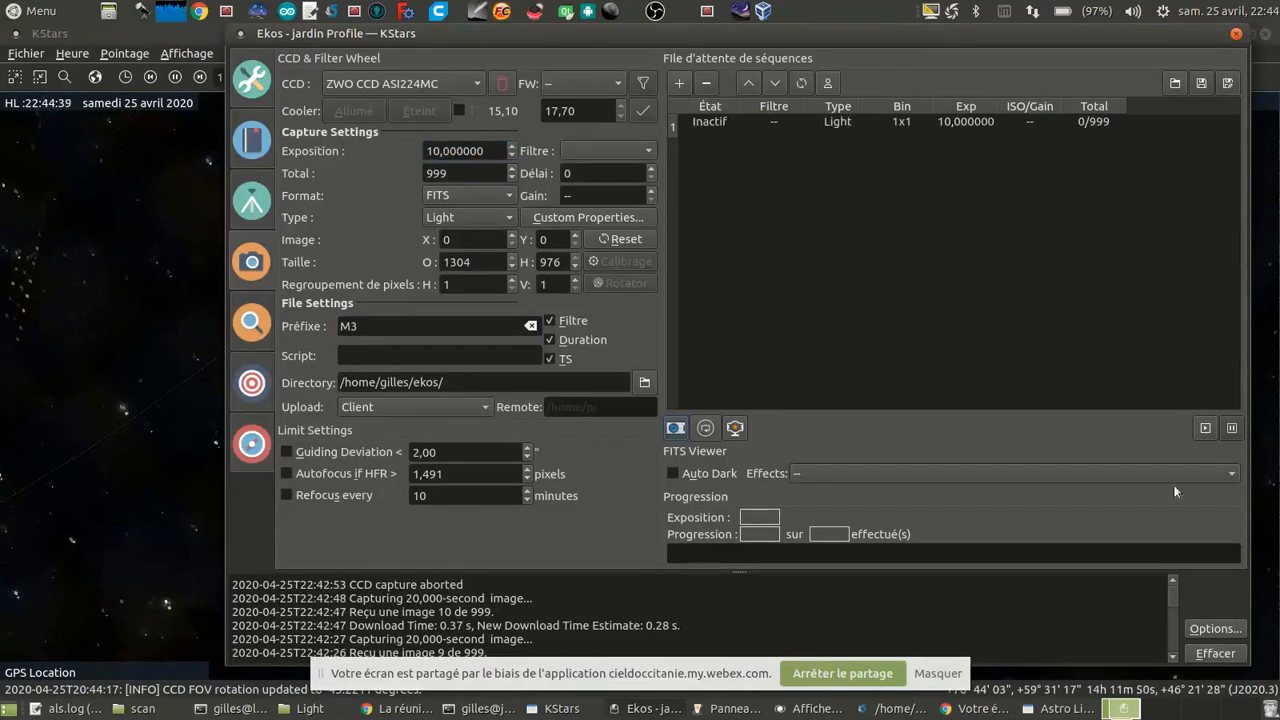
pyautogui.click(1205, 428)
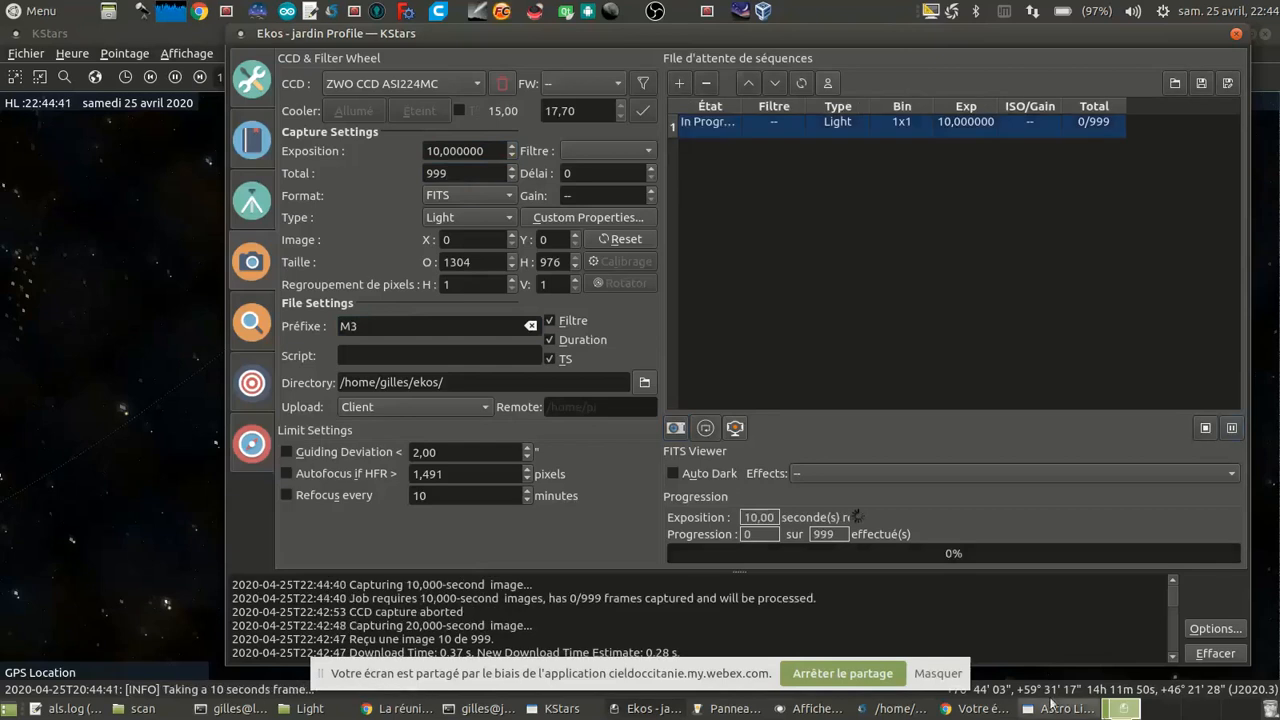
# Step: Switch to Astro Live Stacker, stop the M 108 session and start a new one for the M 3 frames
pyautogui.click(1050, 703)
pyautogui.click(166, 154)
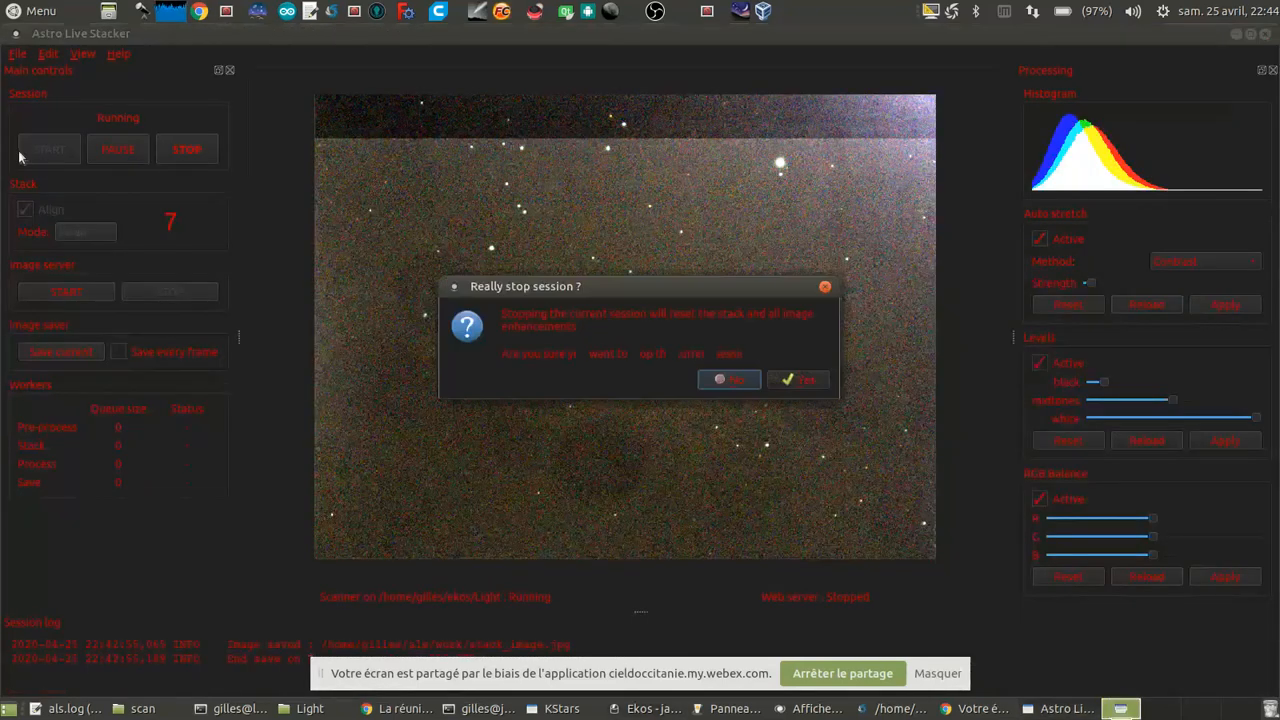
pyautogui.click(806, 380)
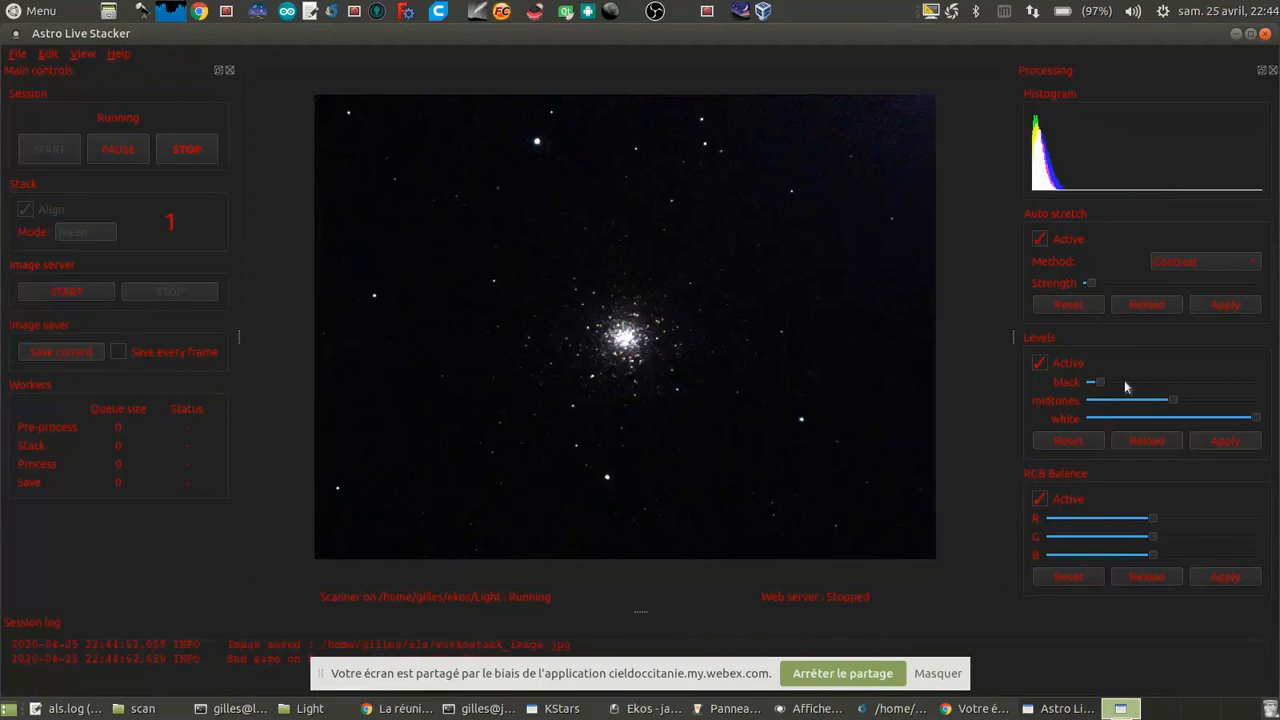
# Step: Lower the black level to near its minimum and slightly raise the Contrast auto-stretch strength, applying each change to the M 3 stack
pyautogui.scroll(-5, 1126, 384)
pyautogui.click(1234, 441)
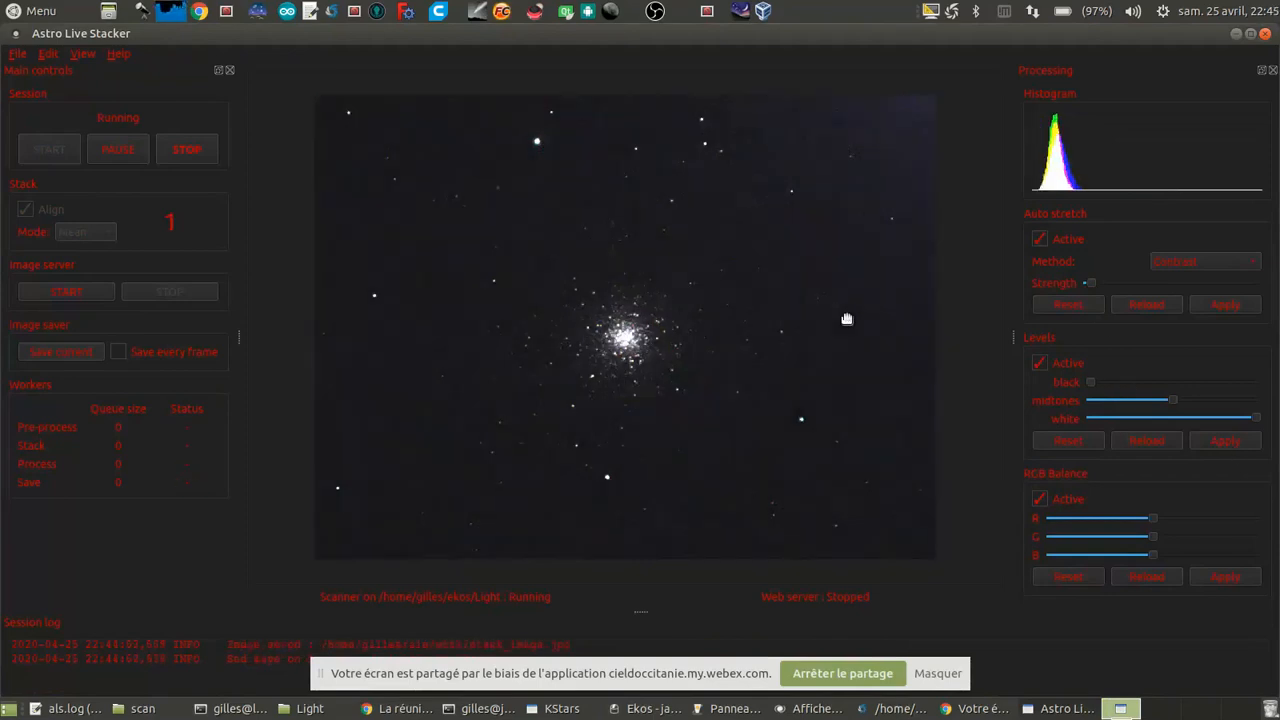
pyautogui.click(1118, 383)
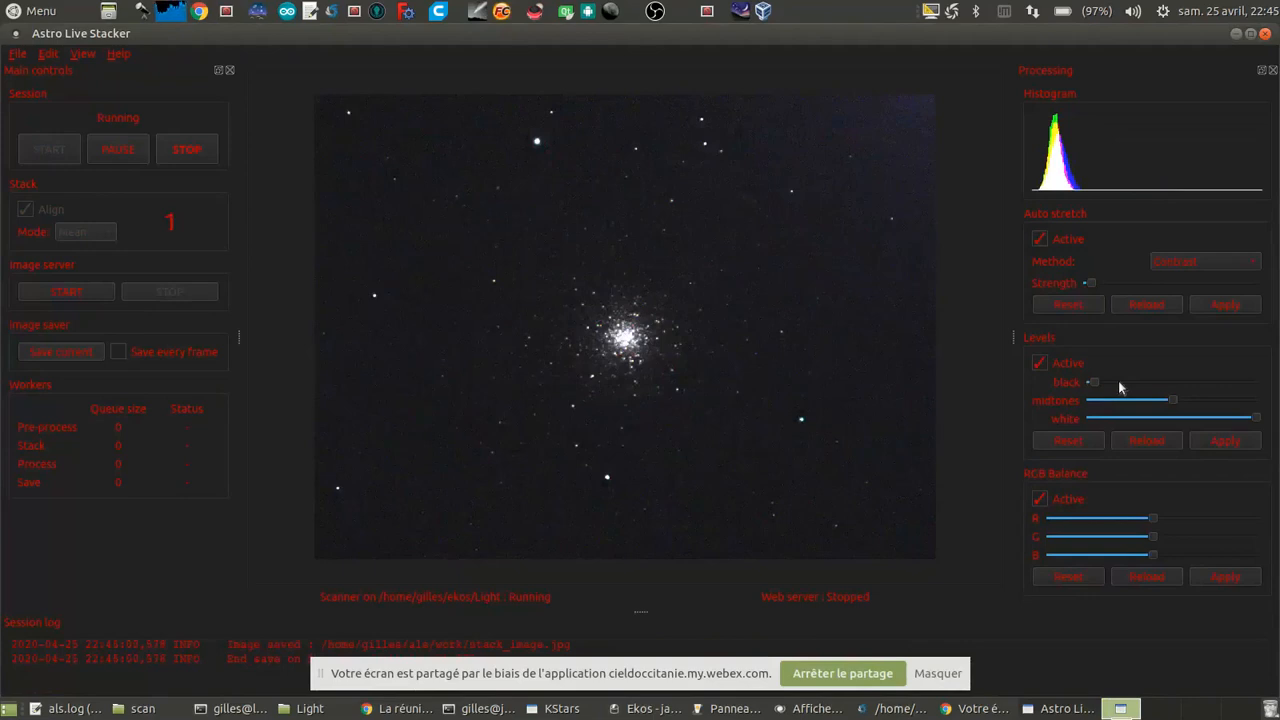
pyautogui.click(1228, 440)
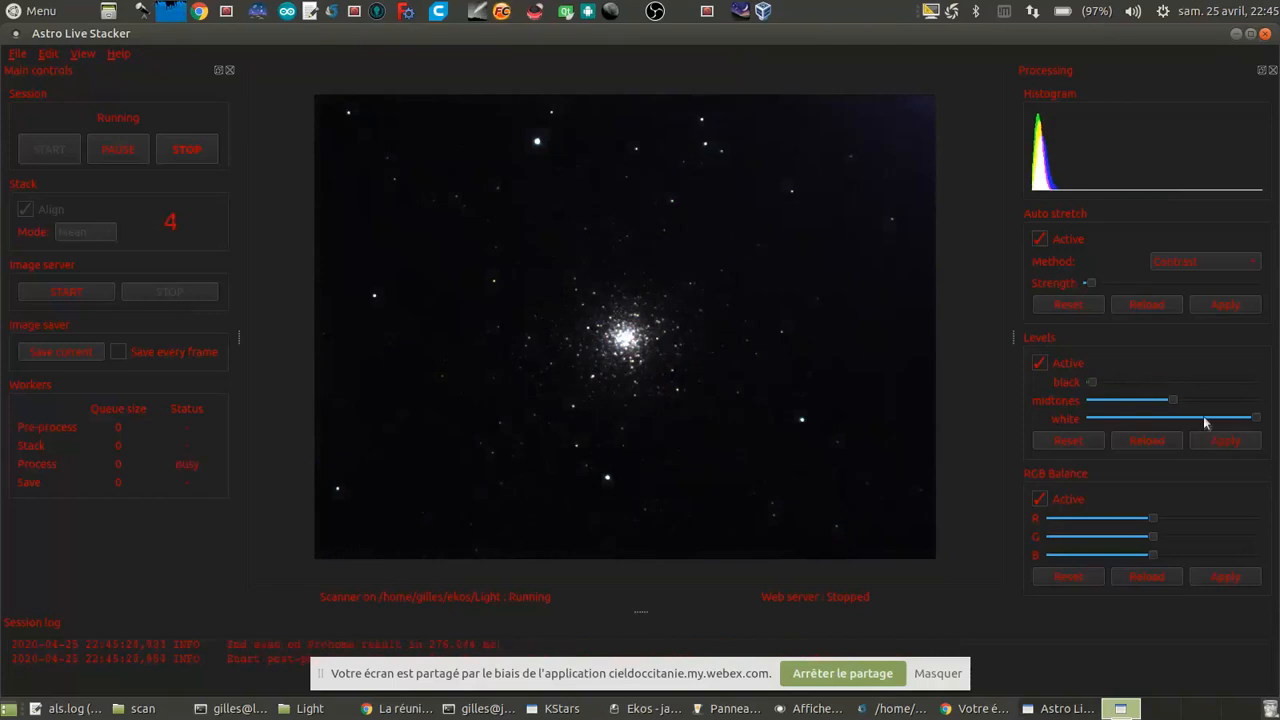
pyautogui.click(1119, 284)
pyautogui.click(1226, 304)
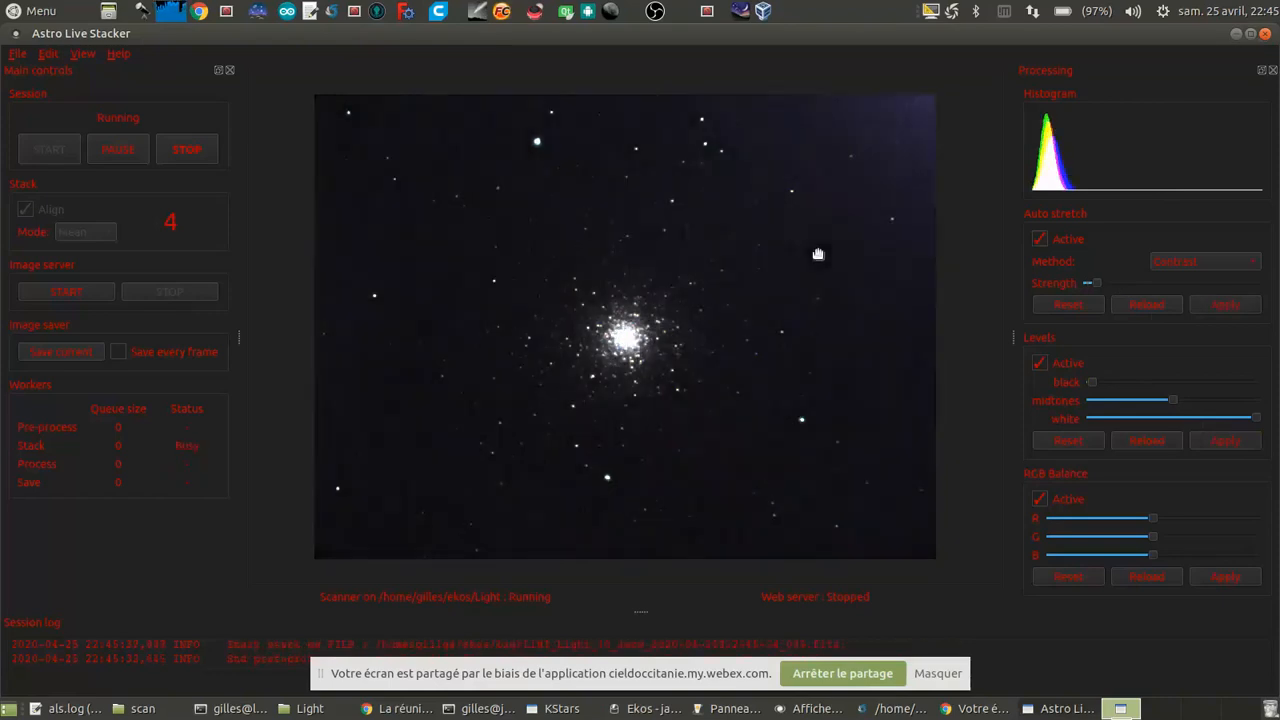
# Step: Apply the Adaptive auto-stretch method to the M 3 stack, raise the black level slightly and reduce the stretch strength
pyautogui.click(1194, 264)
pyautogui.click(1180, 283)
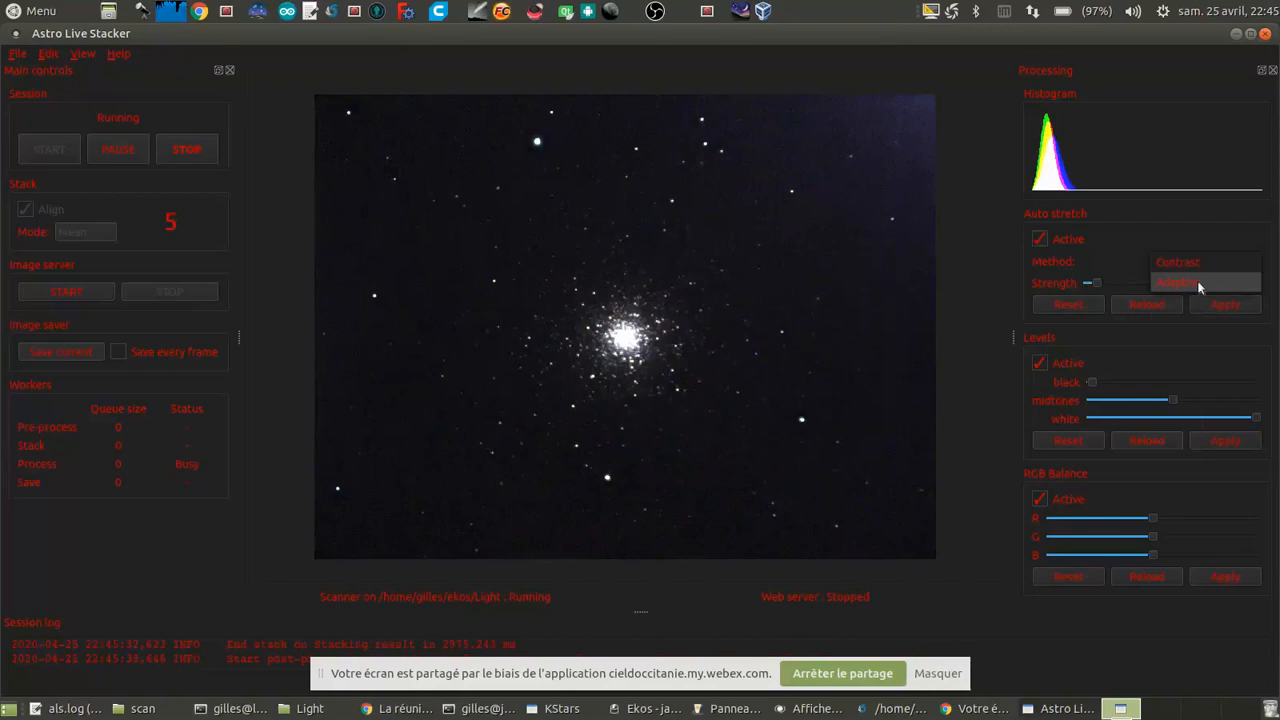
pyautogui.click(1223, 305)
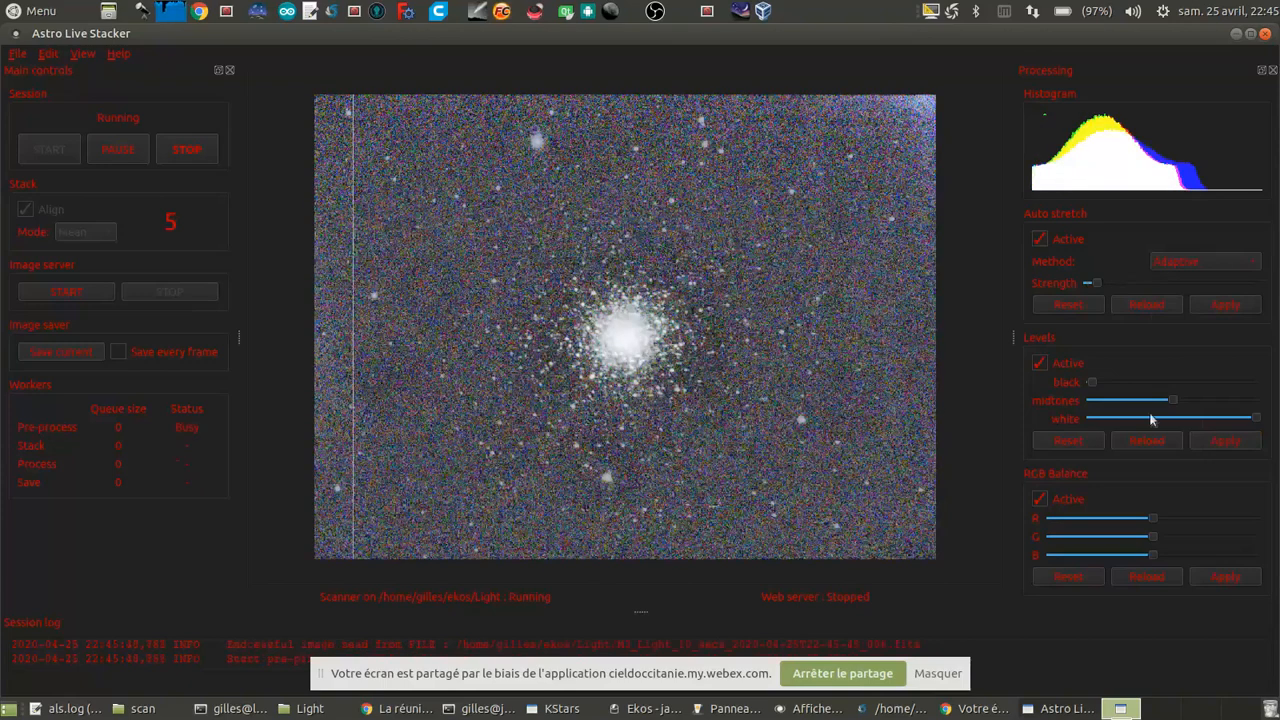
pyautogui.click(1138, 380)
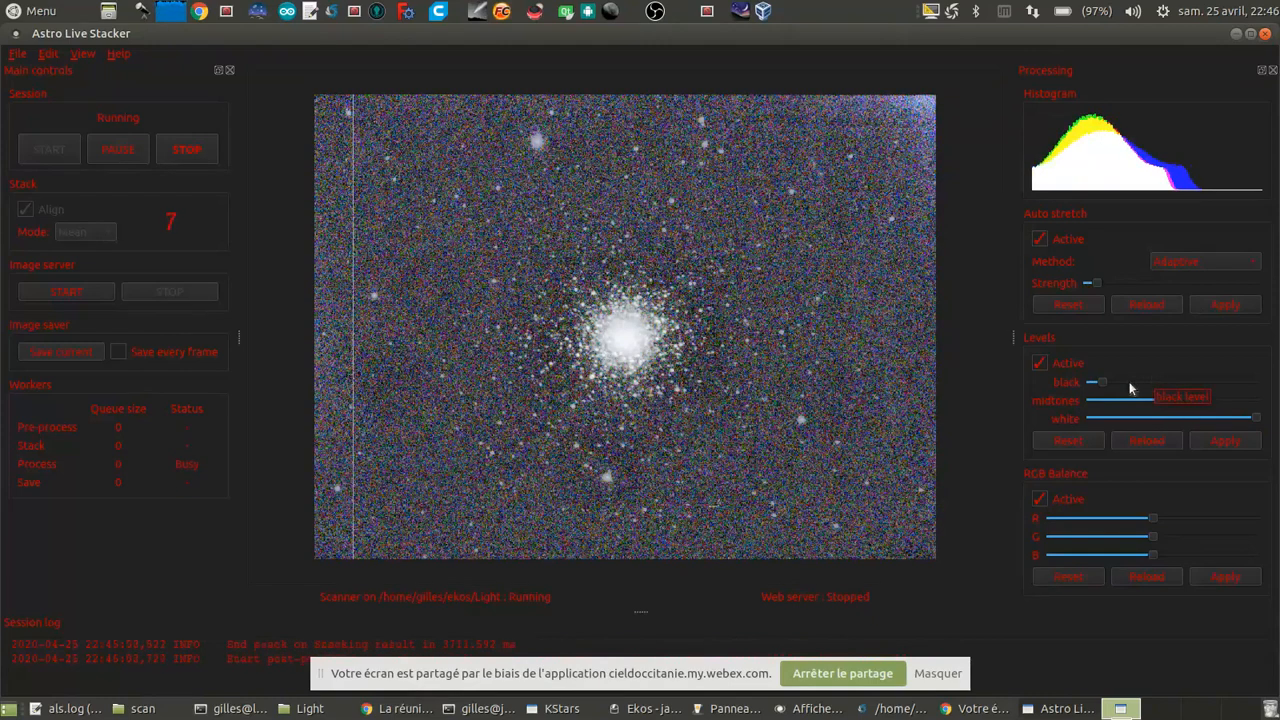
pyautogui.scroll(-1, 1115, 281)
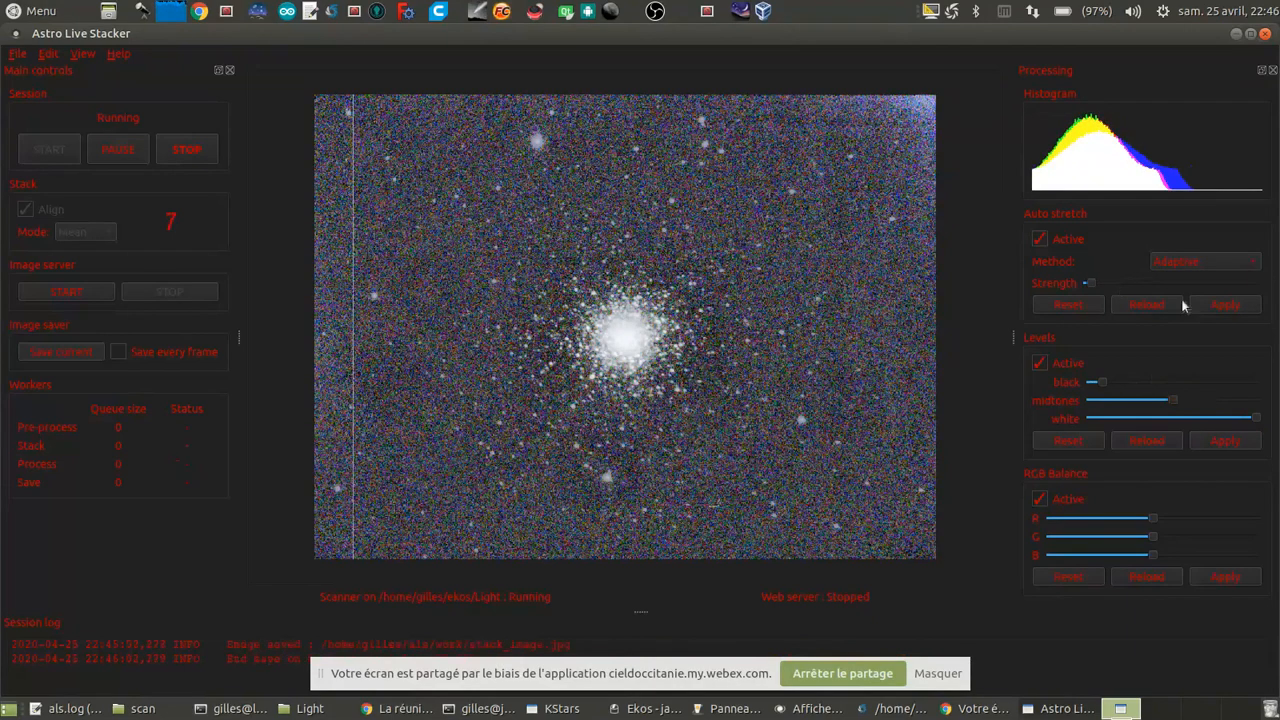
pyautogui.click(1223, 304)
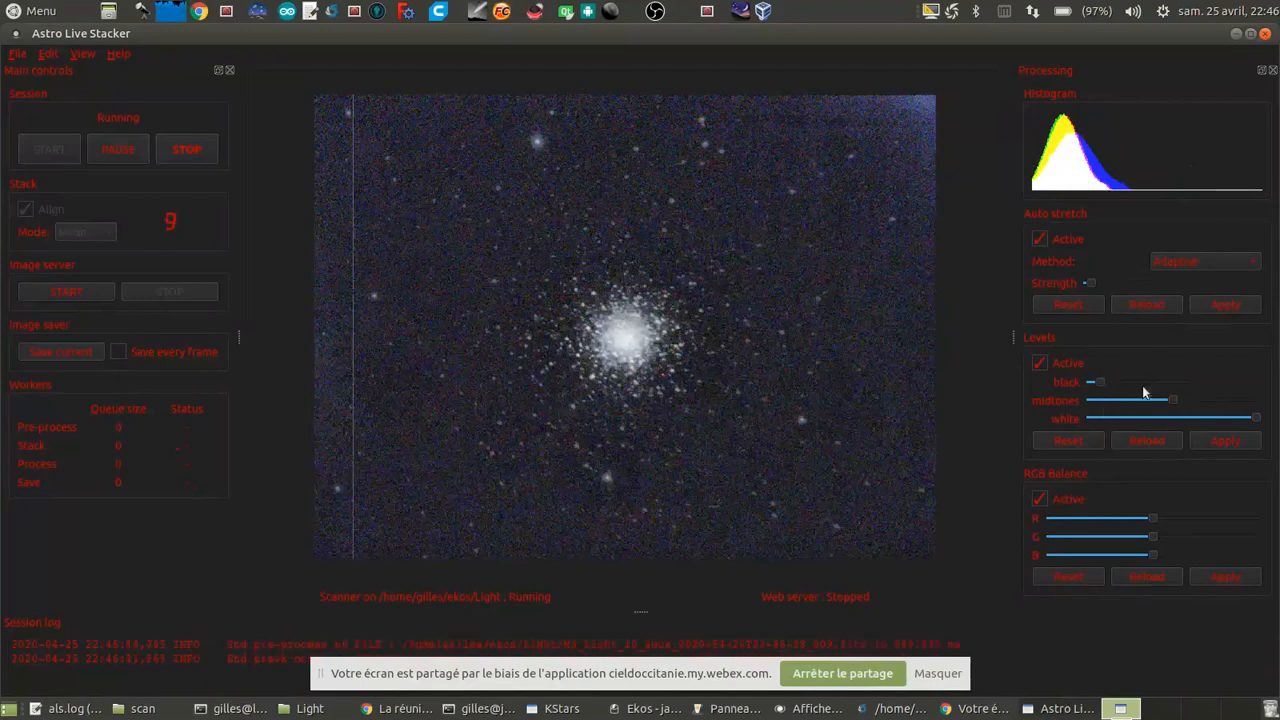
# Step: Examine the core and surrounding stars of M 3 up close in the stacked image, ending on the full frame
pyautogui.scroll(3, 709, 400)
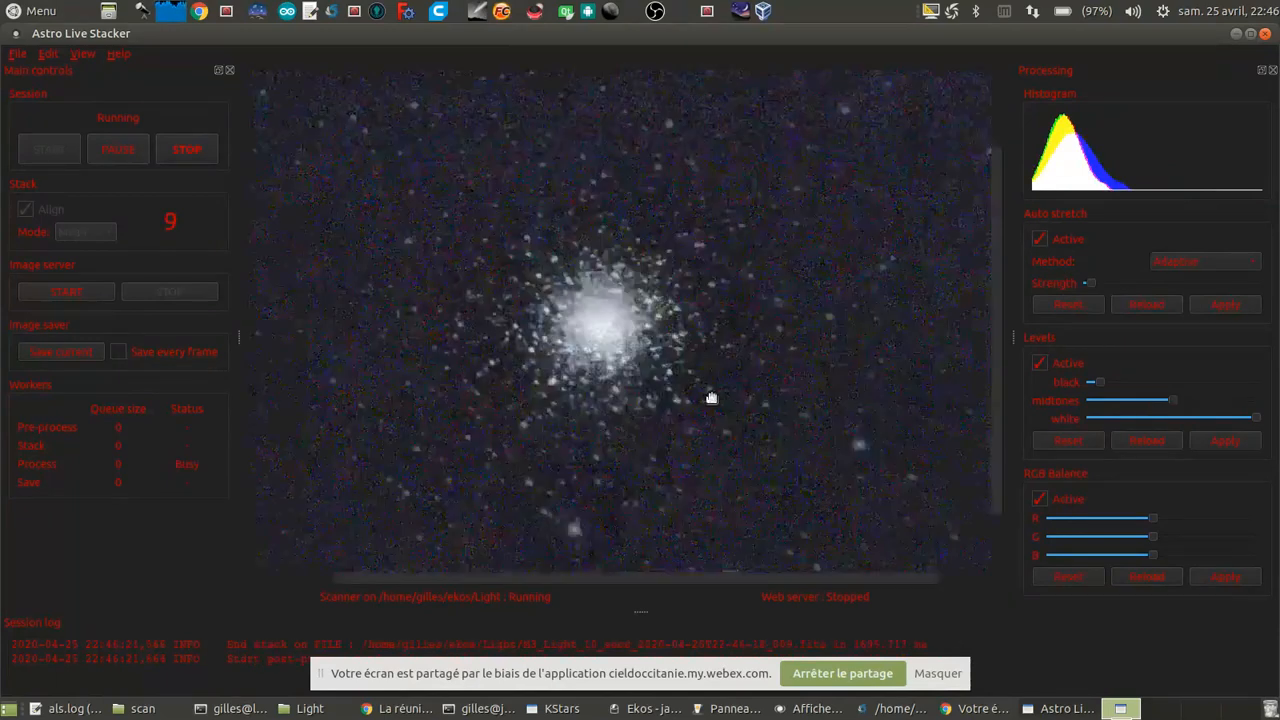
pyautogui.moveTo(663, 320); pyautogui.dragTo(700, 342)
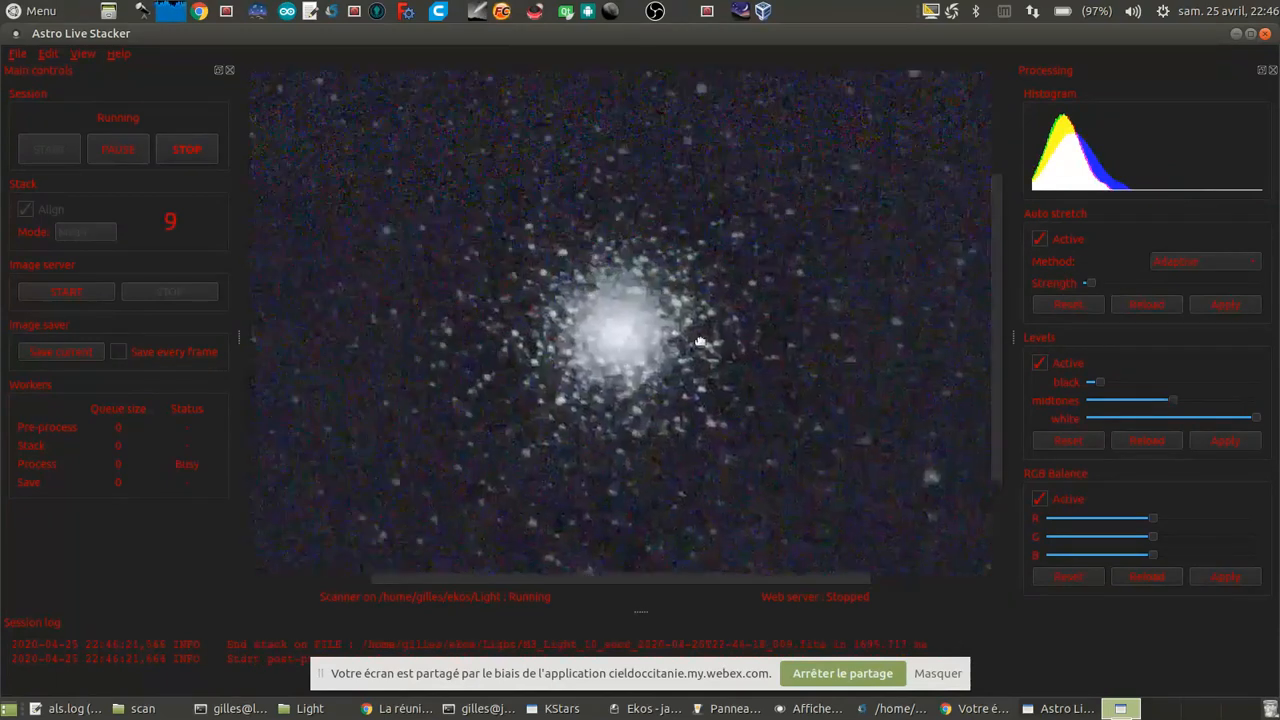
pyautogui.scroll(1, 701, 343)
pyautogui.scroll(-2, 646, 345)
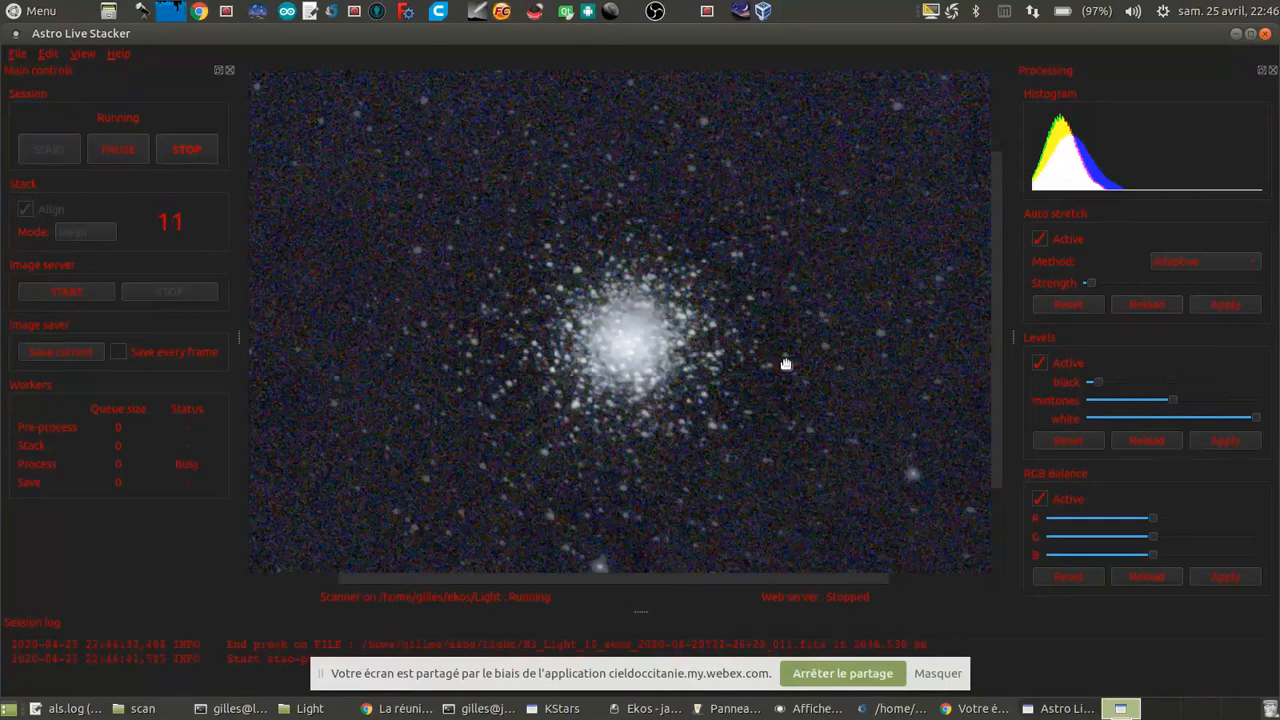
pyautogui.scroll(-1, 786, 364)
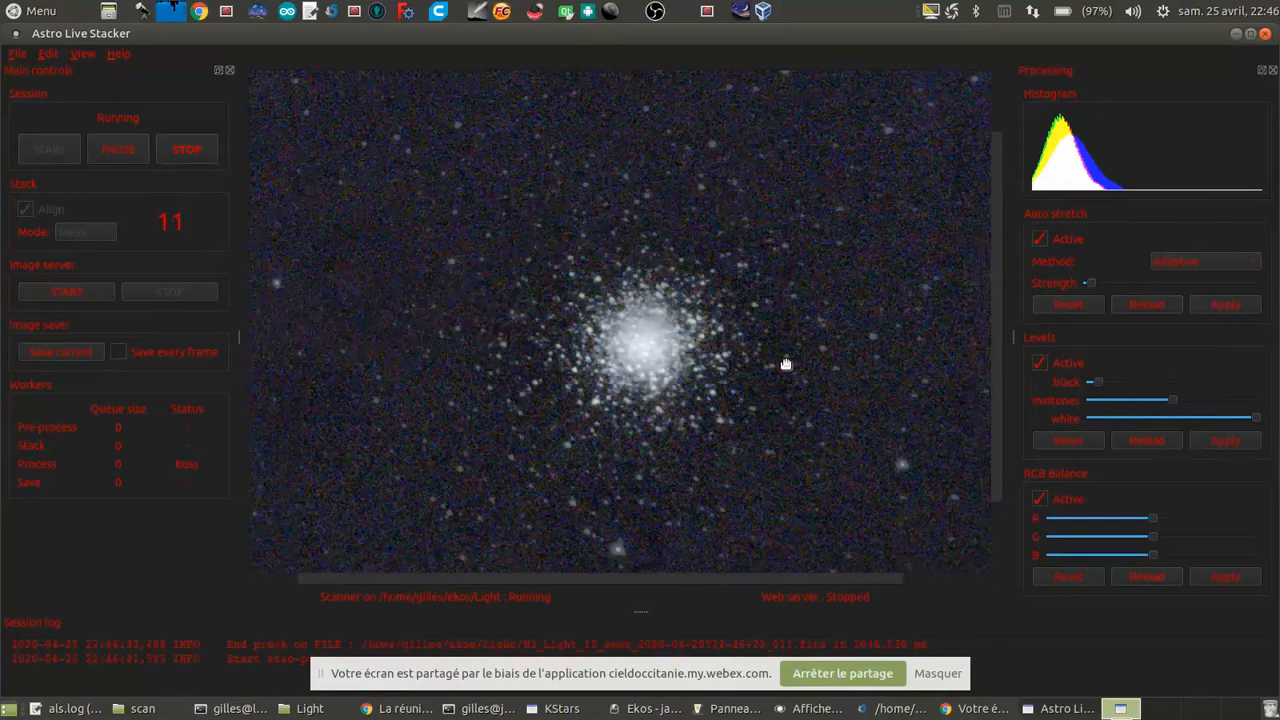
pyautogui.scroll(-1, 786, 364)
pyautogui.scroll(-1, 786, 364)
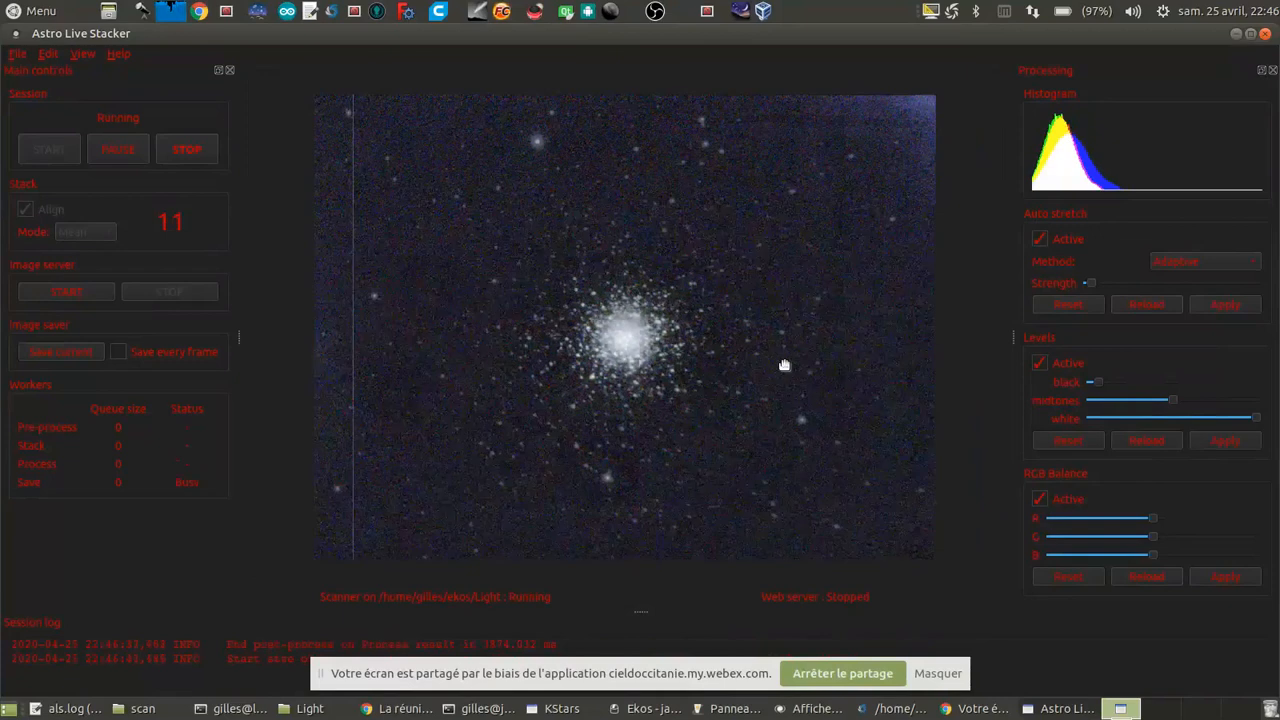
# Step: Switch the auto-stretch method for the M 3 stack from Adaptive to Contrast and check the result on the image
pyautogui.scroll(1, 784, 365)
pyautogui.scroll(3, 784, 365)
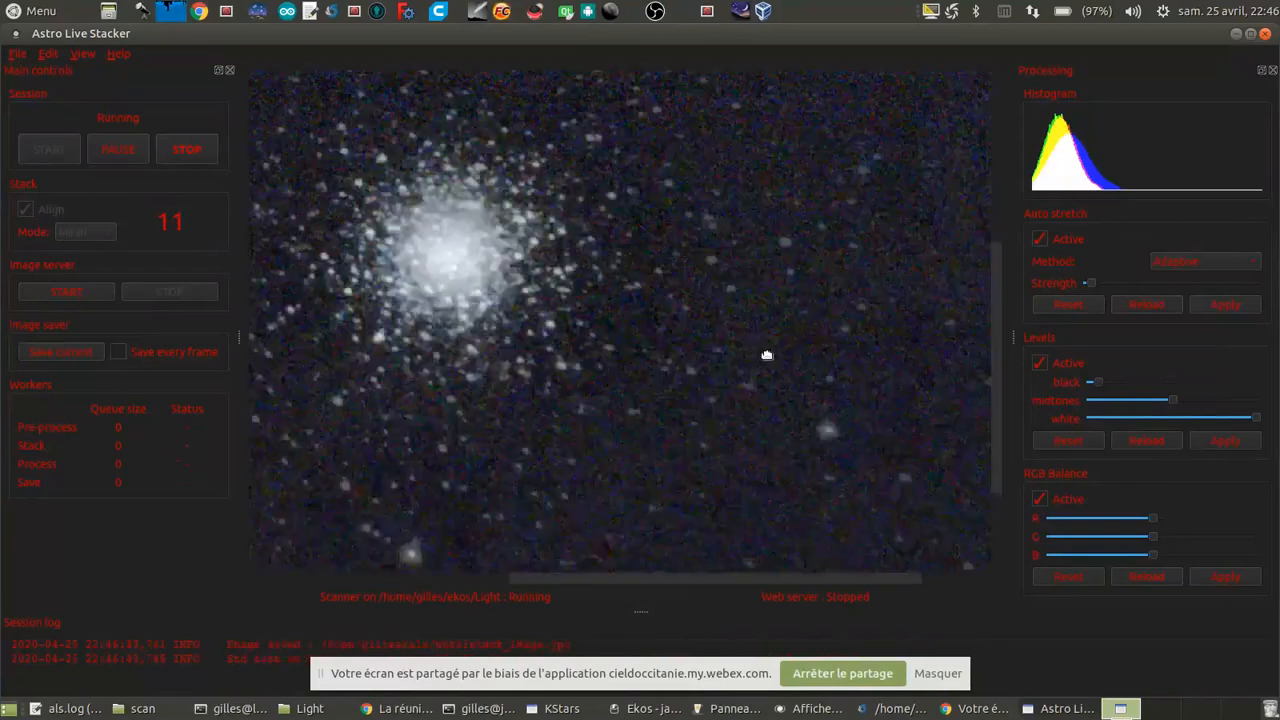
pyautogui.scroll(-1, 702, 420)
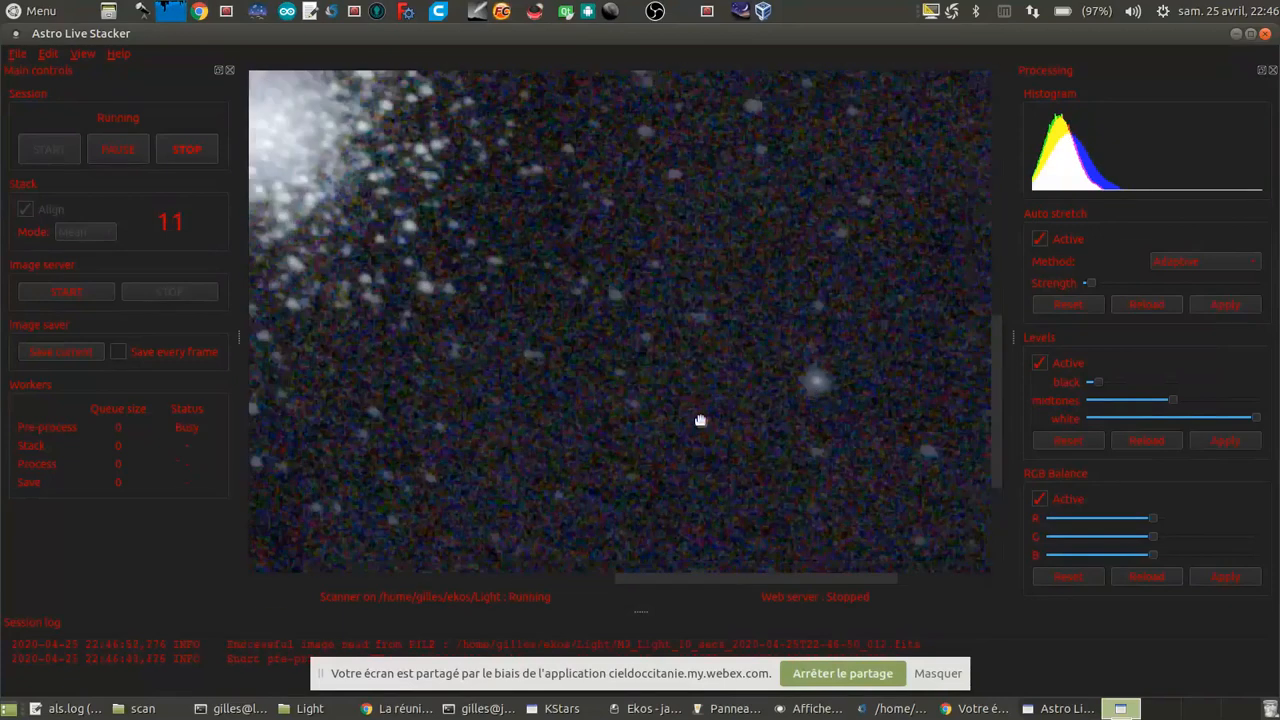
pyautogui.scroll(-2, 606, 391)
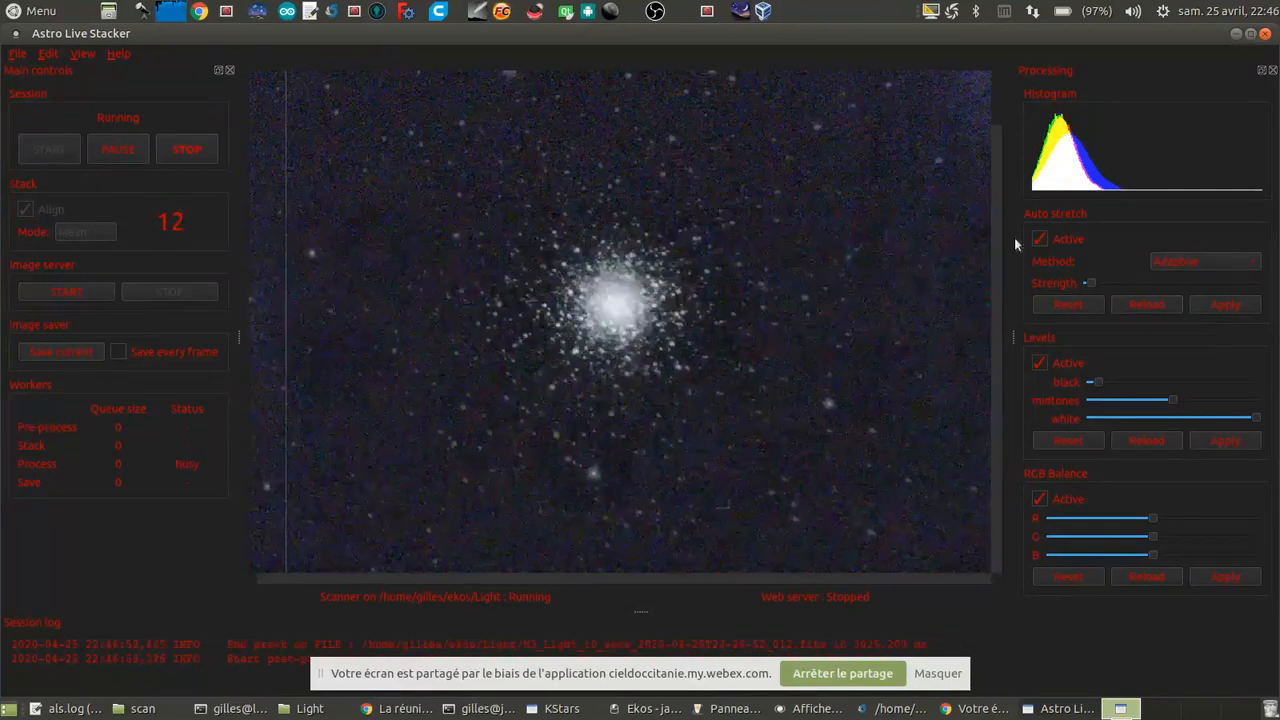
pyautogui.click(1177, 257)
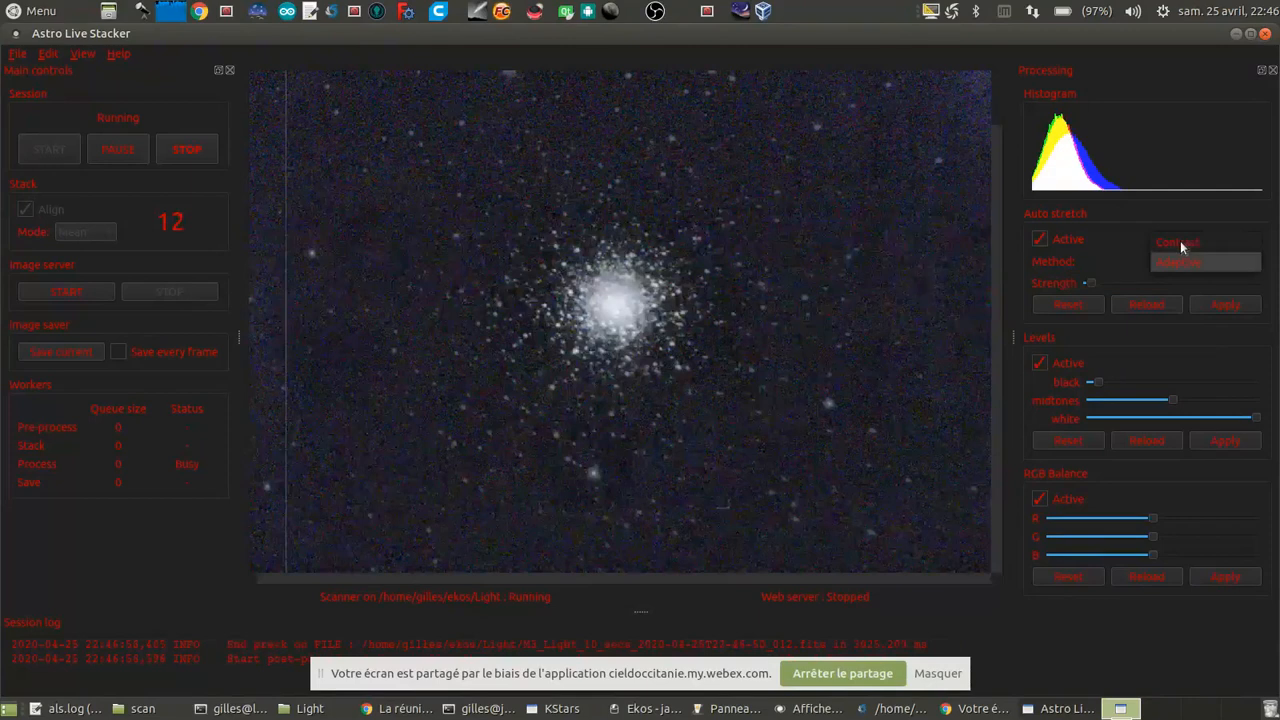
pyautogui.click(1181, 241)
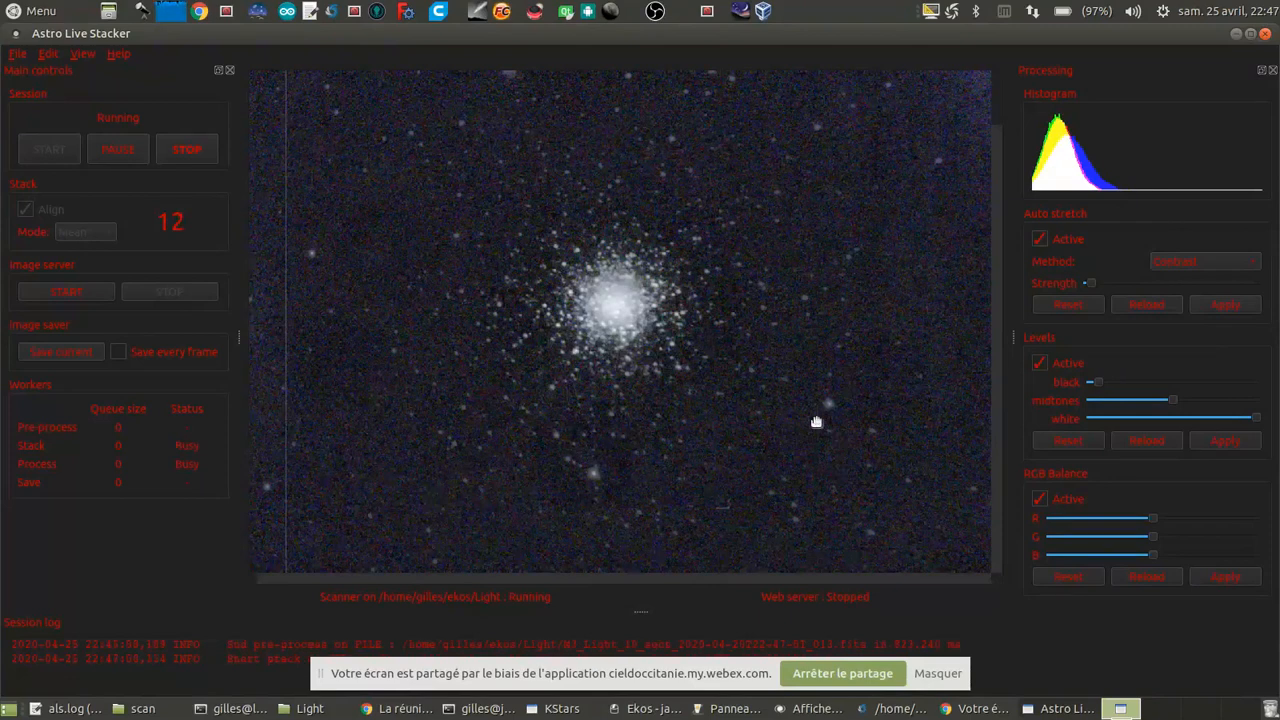
pyautogui.scroll(3, 840, 412)
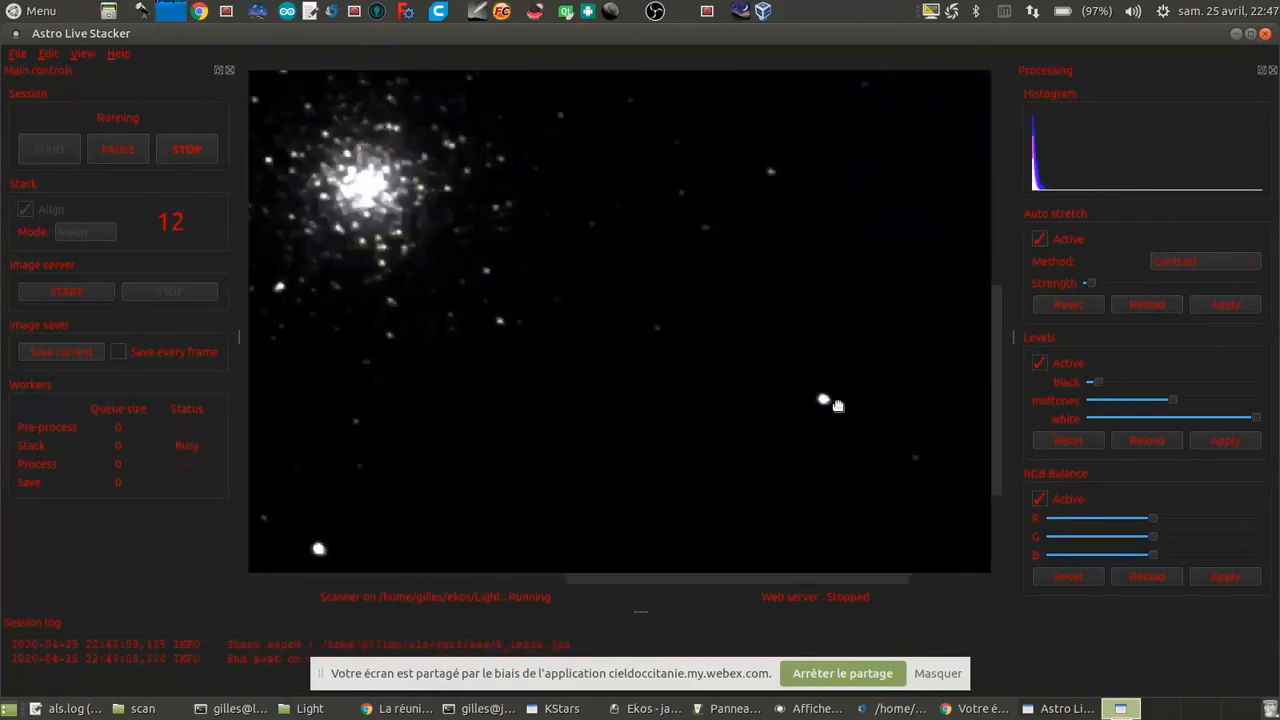
pyautogui.scroll(-2, 740, 380)
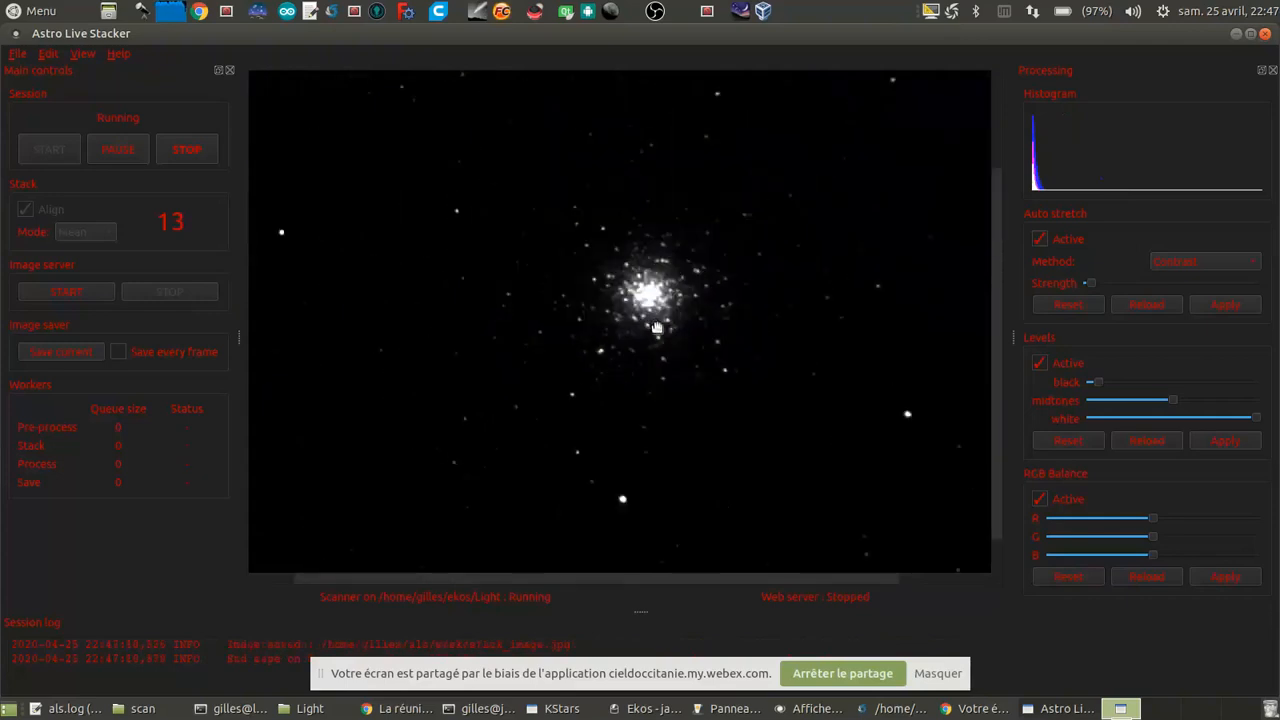
# Step: Raise the Contrast auto-stretch strength slightly and lower the black level to its minimum, applying both to the M 3 stack
pyautogui.moveTo(1101, 287); pyautogui.dragTo(1111, 278)
pyautogui.click(1236, 311)
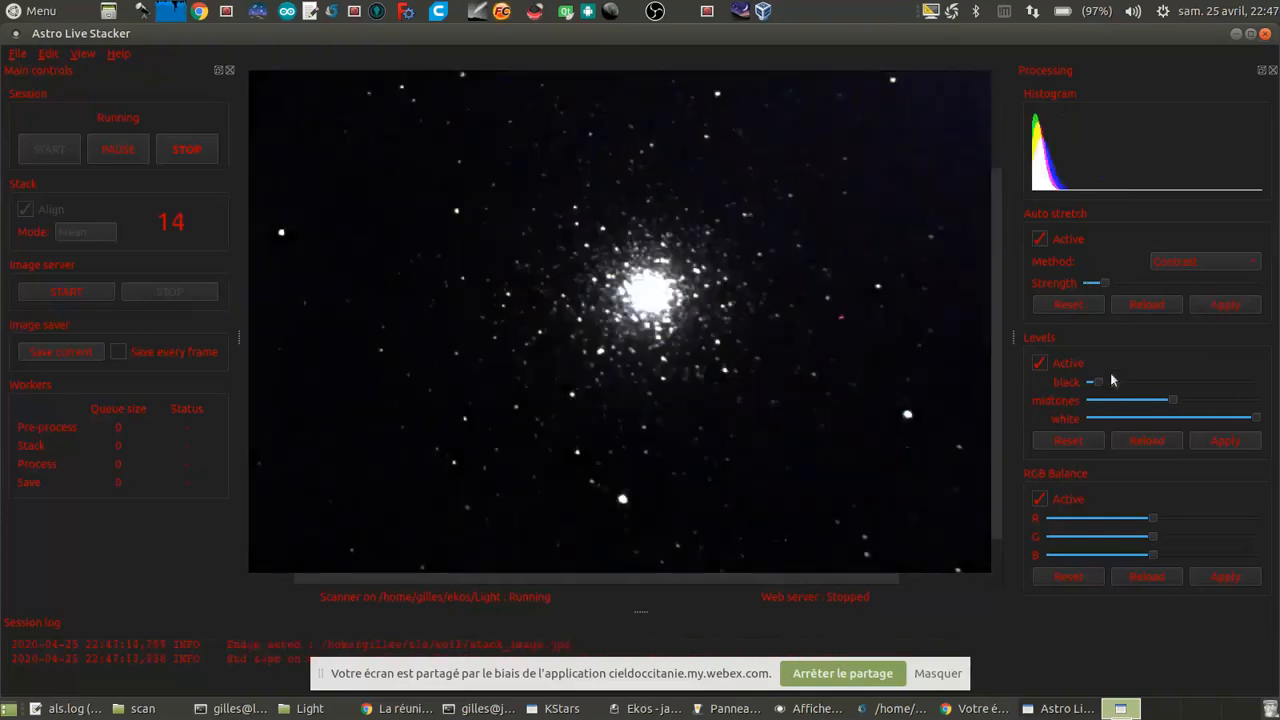
pyautogui.moveTo(1099, 383); pyautogui.dragTo(1088, 384)
pyautogui.click(1195, 438)
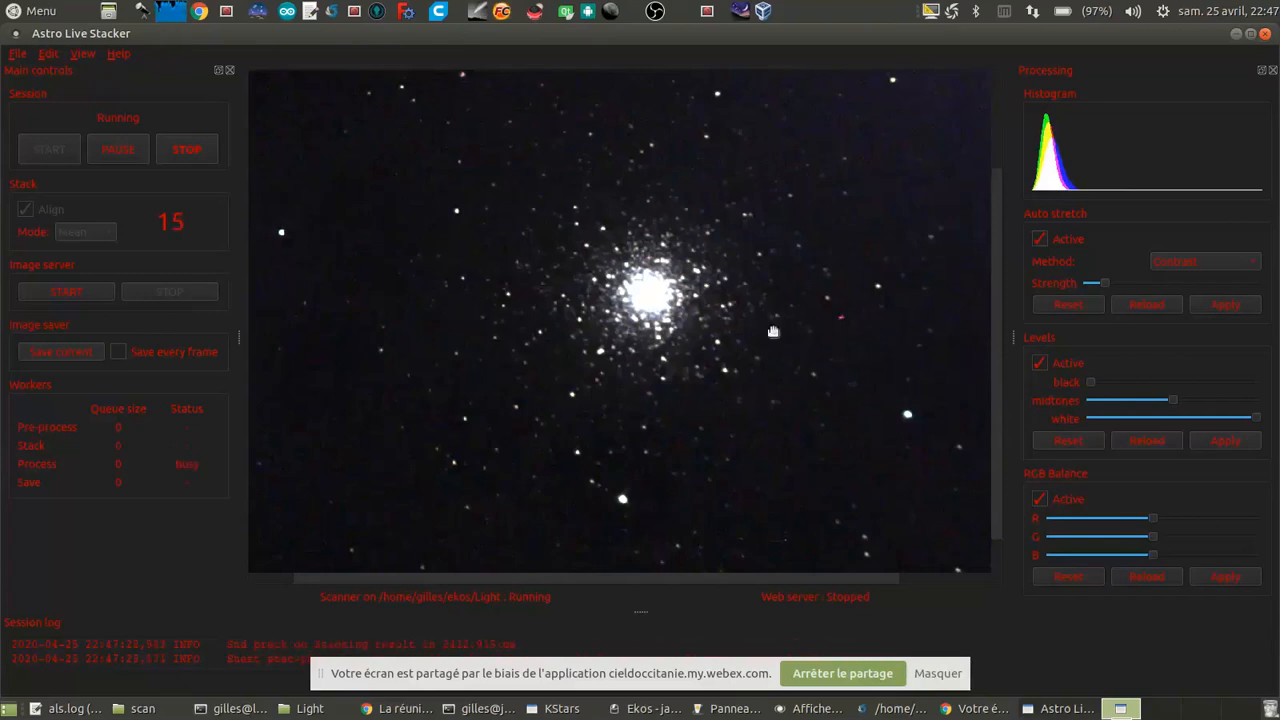
# Step: Apply the Adaptive auto-stretch method to the M 3 stack again and reduce its strength to near the minimum
pyautogui.scroll(1, 802, 350)
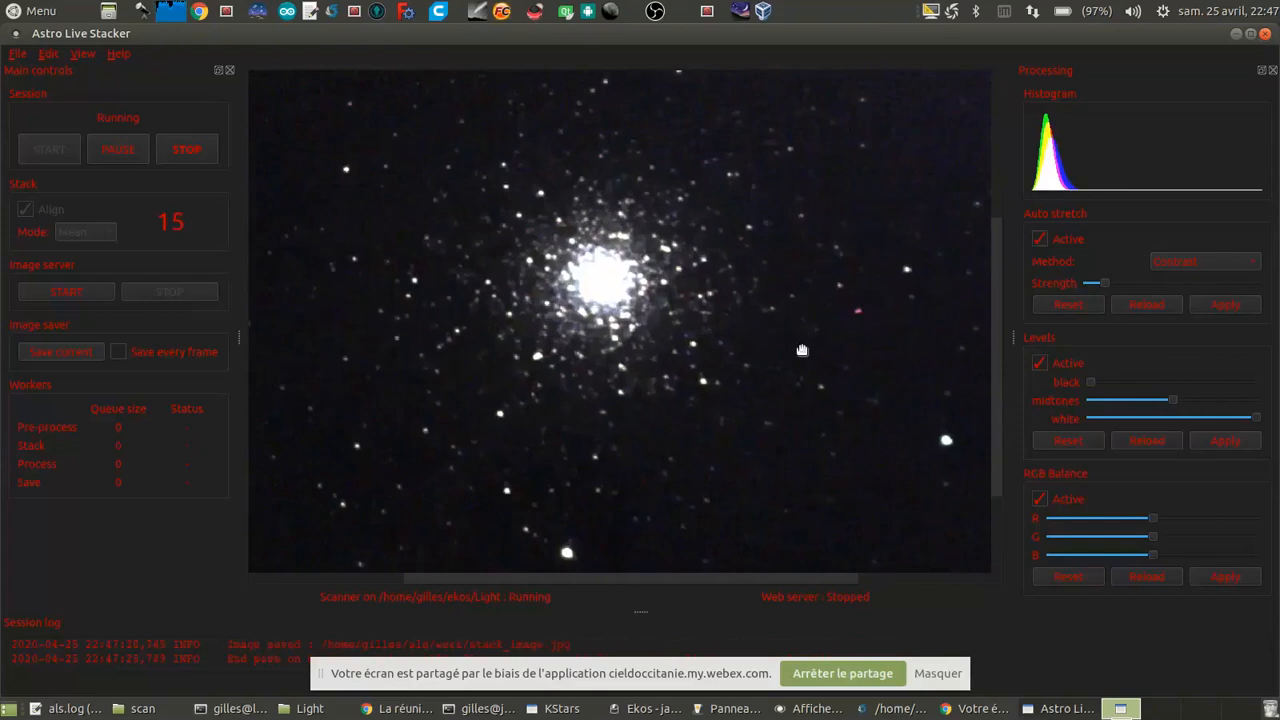
pyautogui.scroll(5, 802, 350)
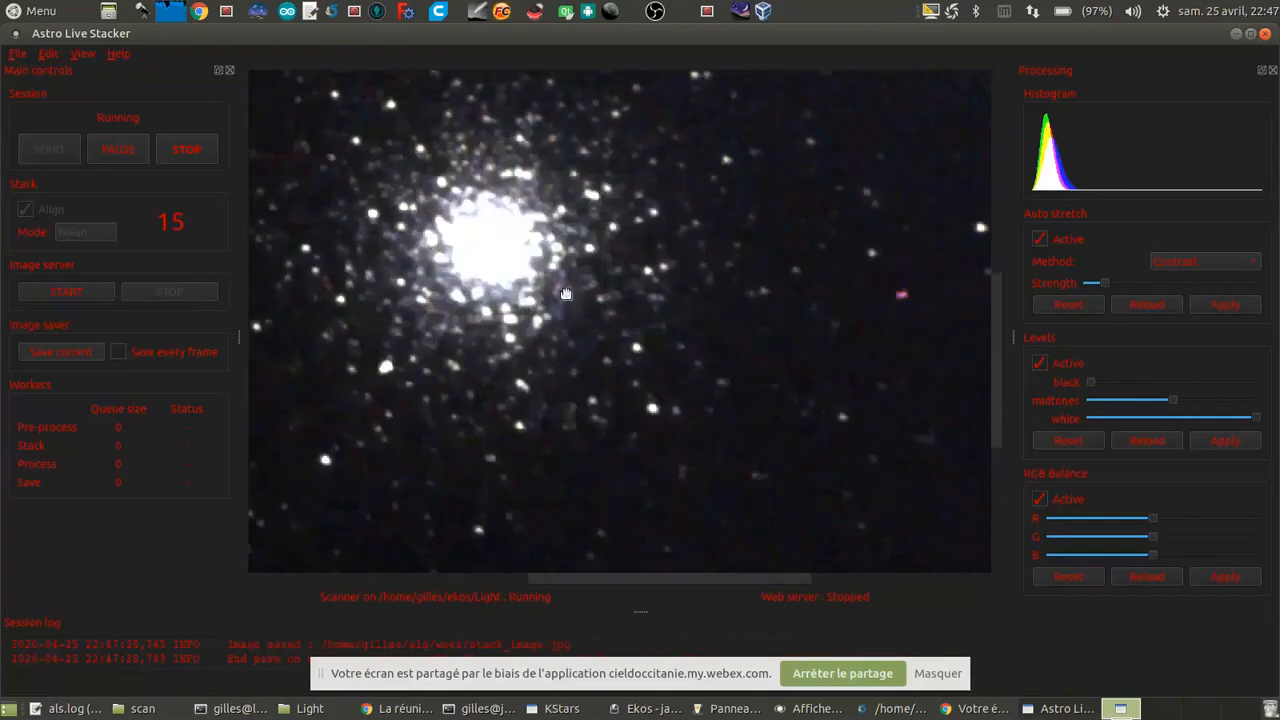
pyautogui.moveTo(567, 295); pyautogui.dragTo(667, 350)
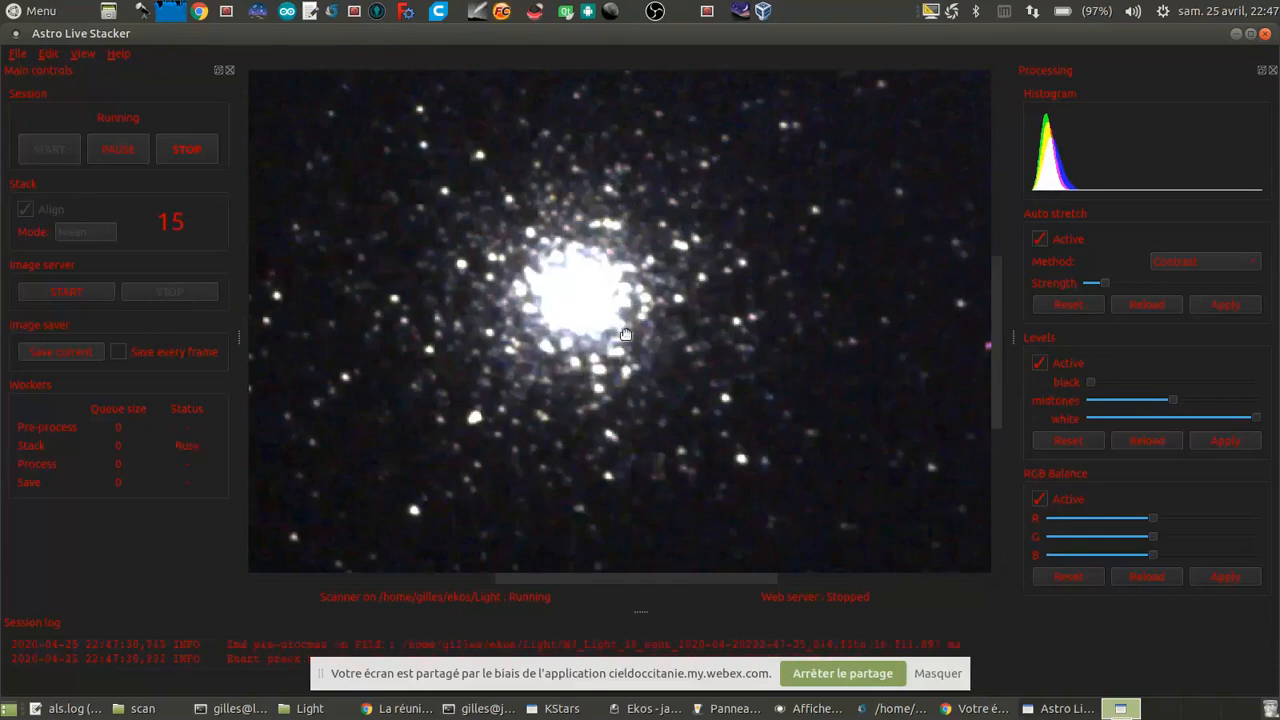
pyautogui.click(1198, 262)
pyautogui.click(1204, 284)
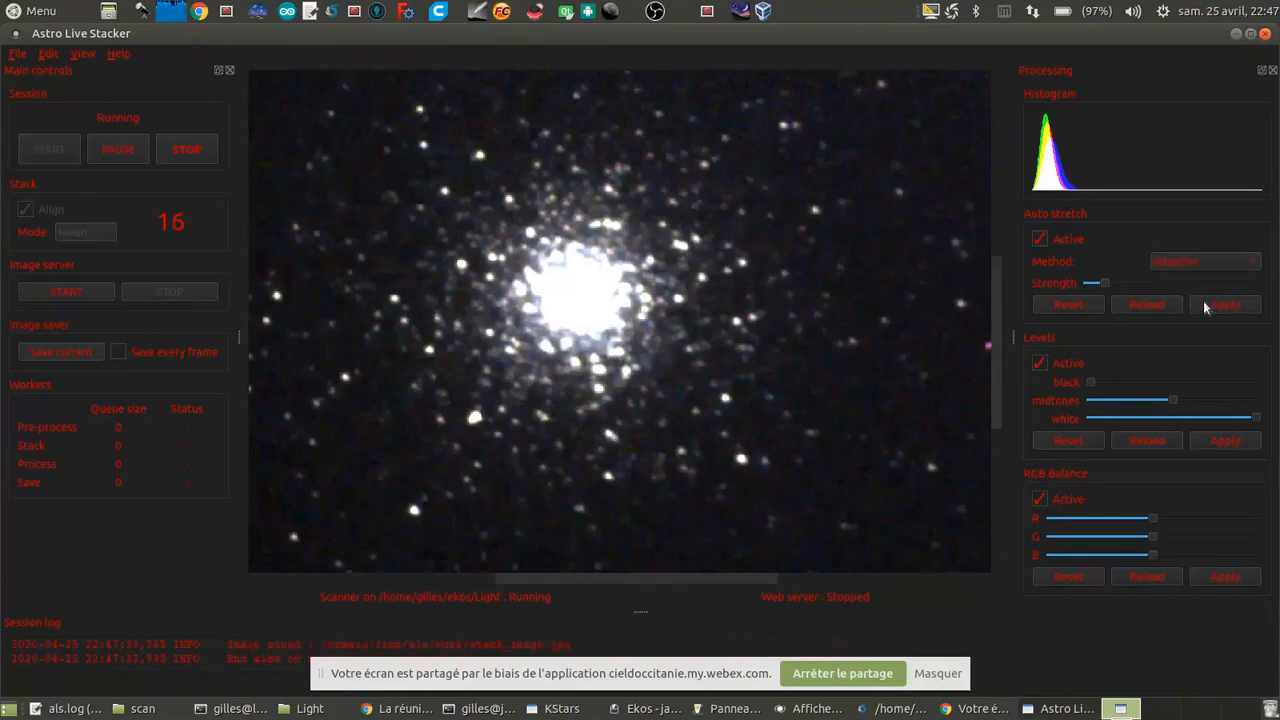
pyautogui.click(1203, 301)
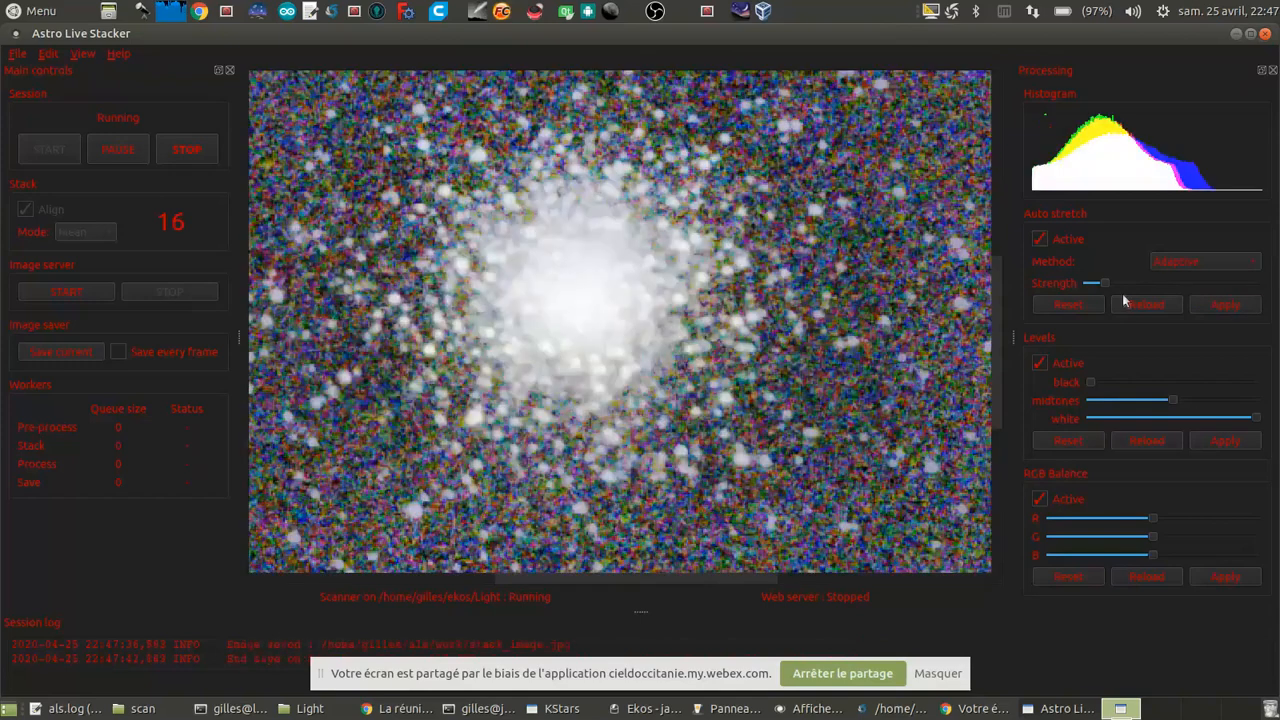
pyautogui.scroll(-1, 1114, 281)
pyautogui.click(1229, 306)
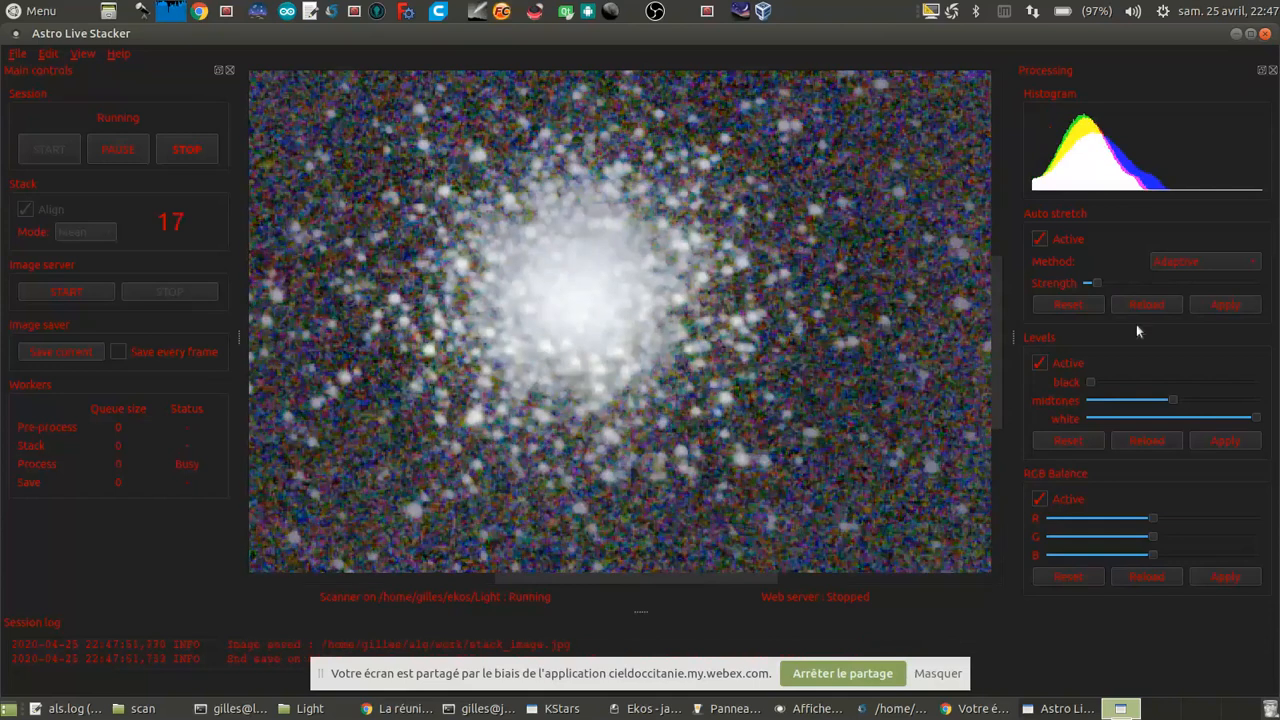
pyautogui.click(1228, 310)
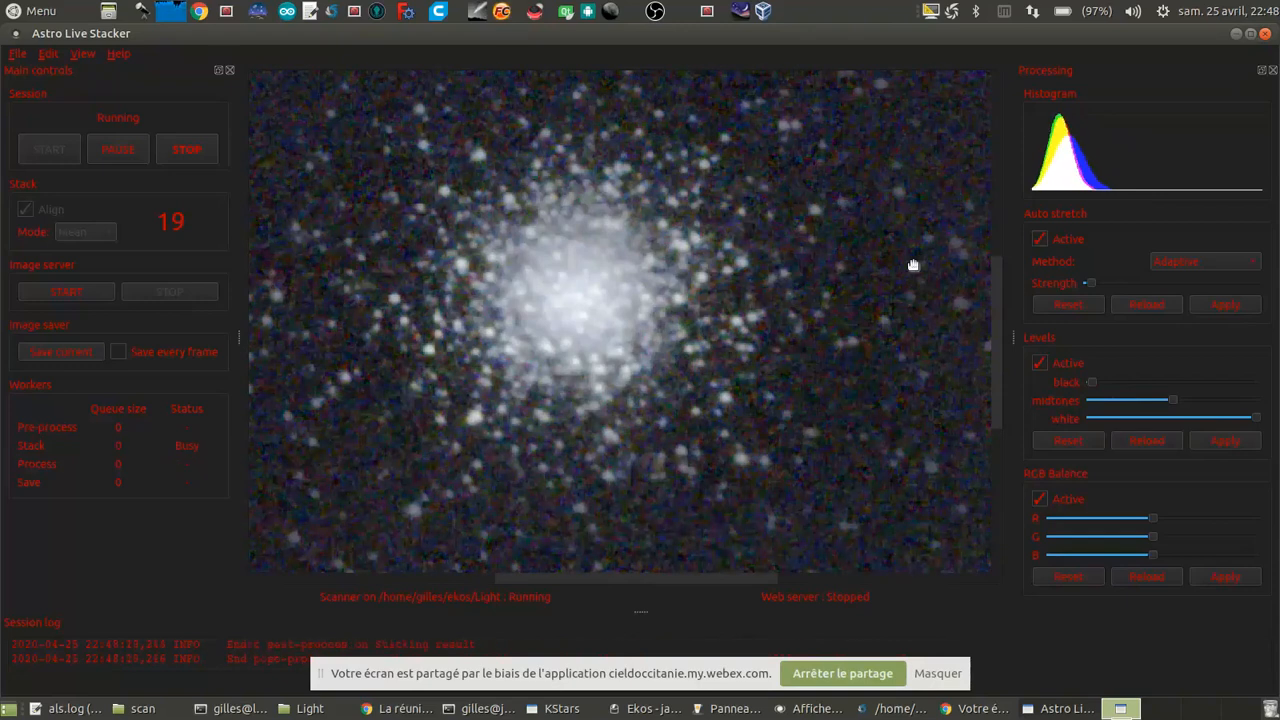
# Step: Raise the black level slightly above its minimum and apply it to the M 3 stack
pyautogui.click(1158, 382)
pyautogui.click(1217, 440)
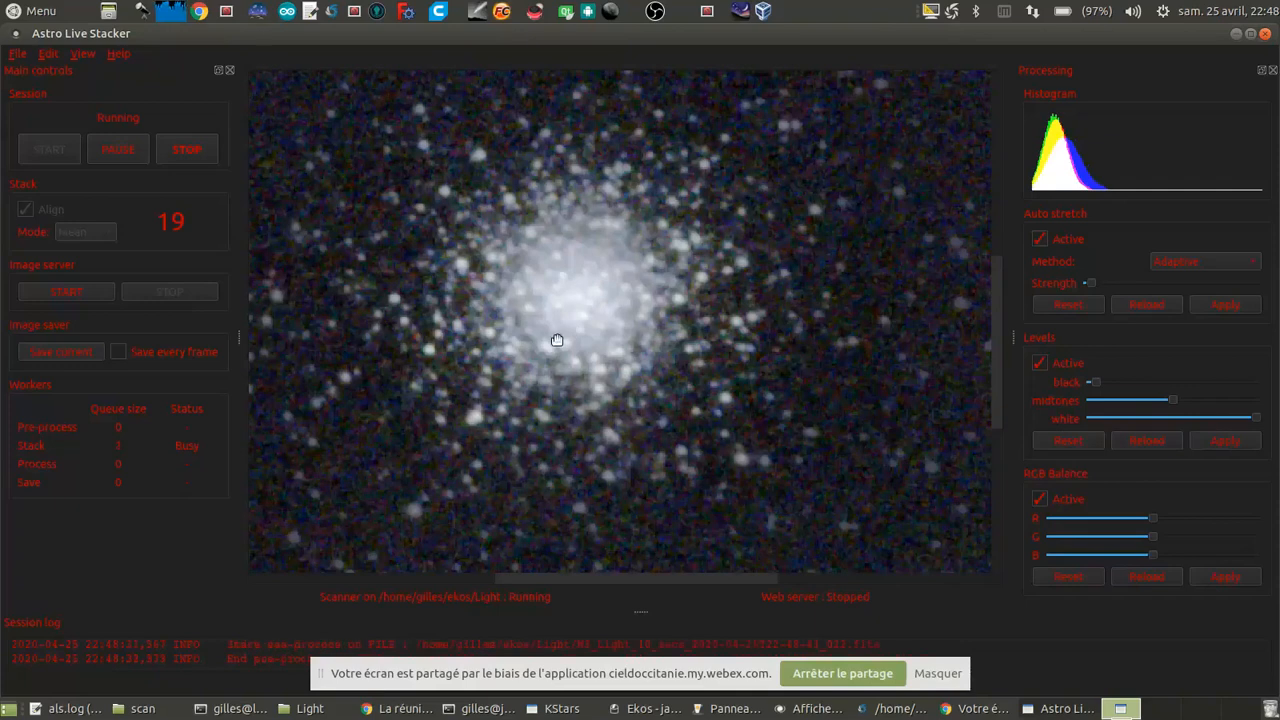
pyautogui.scroll(-1, 587, 375)
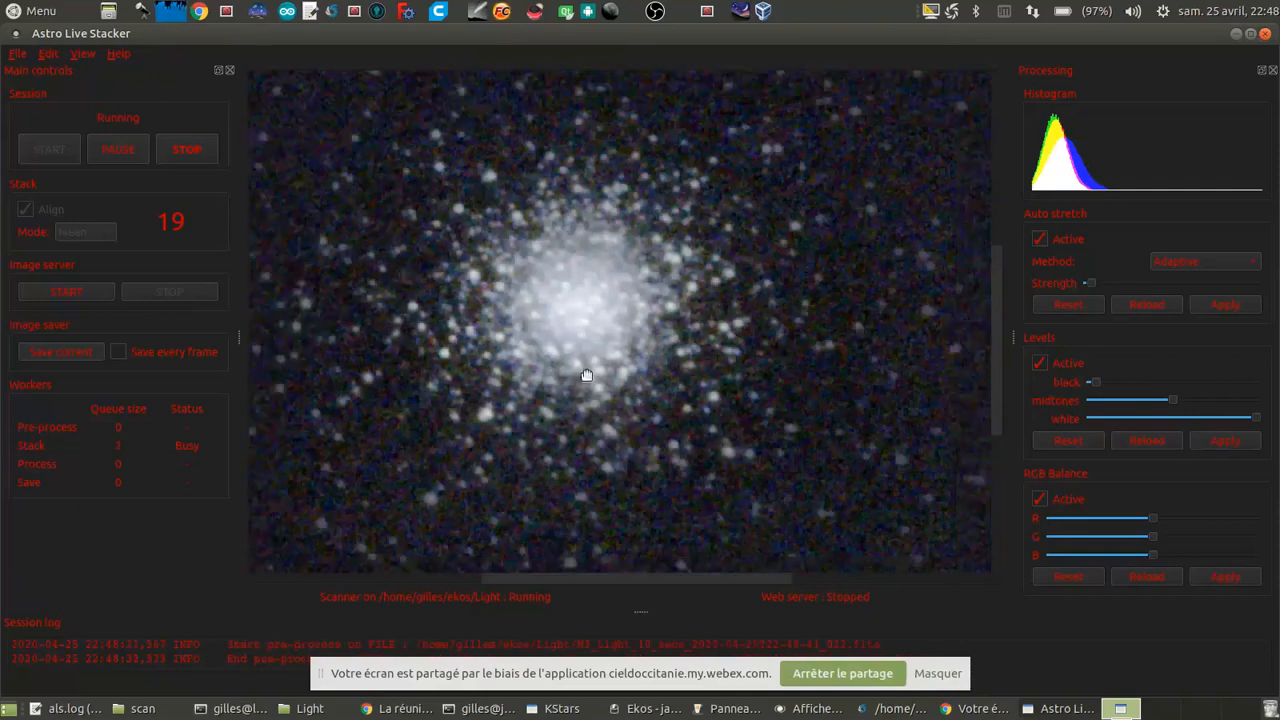
pyautogui.scroll(-2, 587, 375)
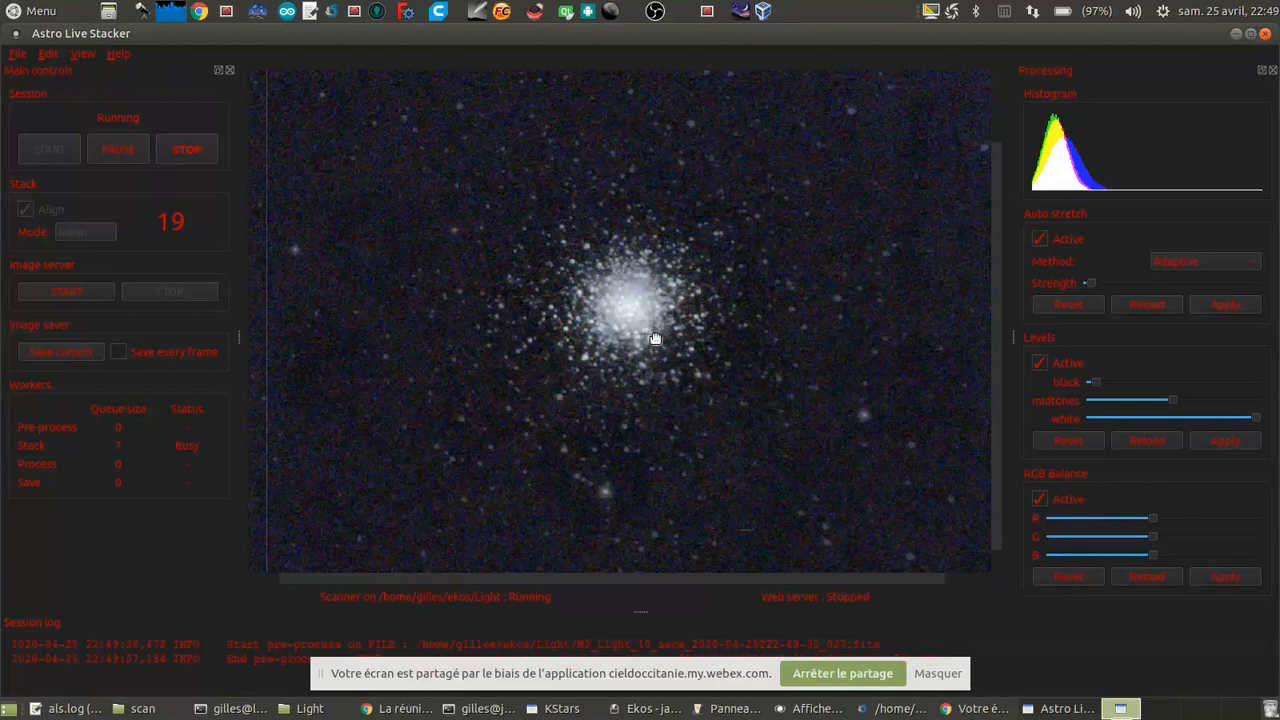
# Step: Switch to the INDI control panel, stream live video from the ZWO CCD ASI120MM to check the sky, and stop the stream
pyautogui.click(737, 710)
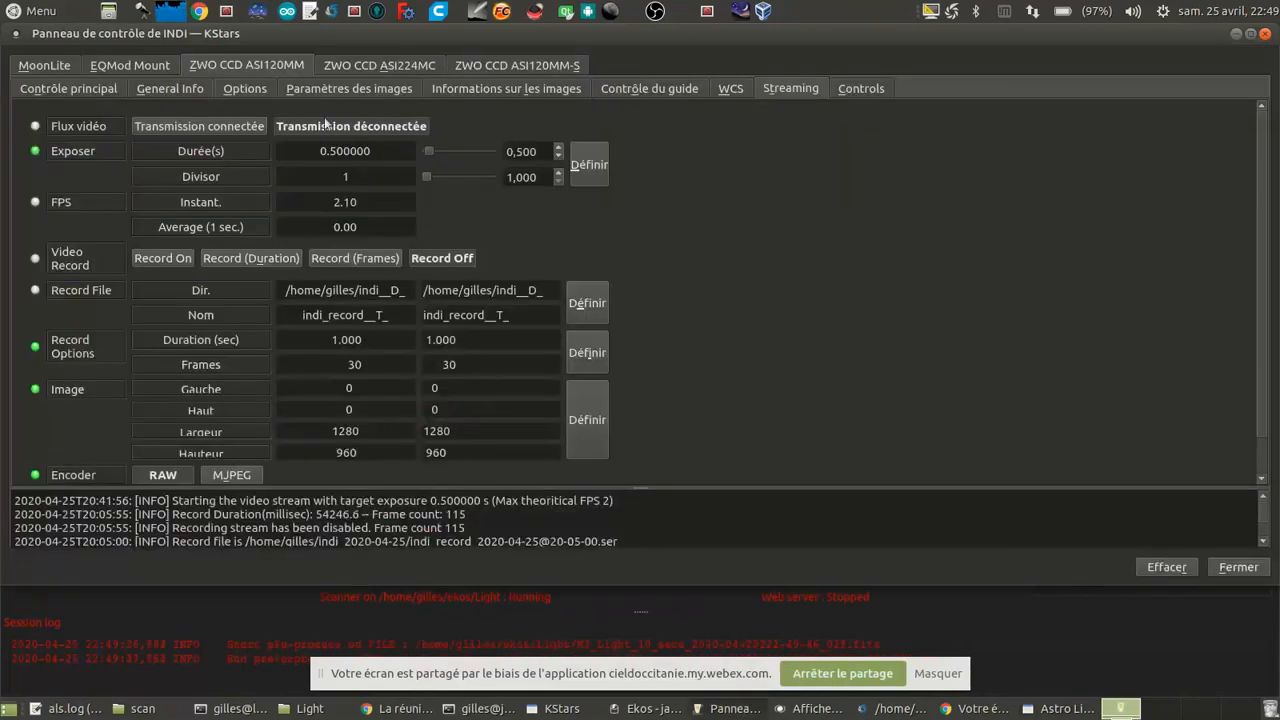
pyautogui.click(232, 126)
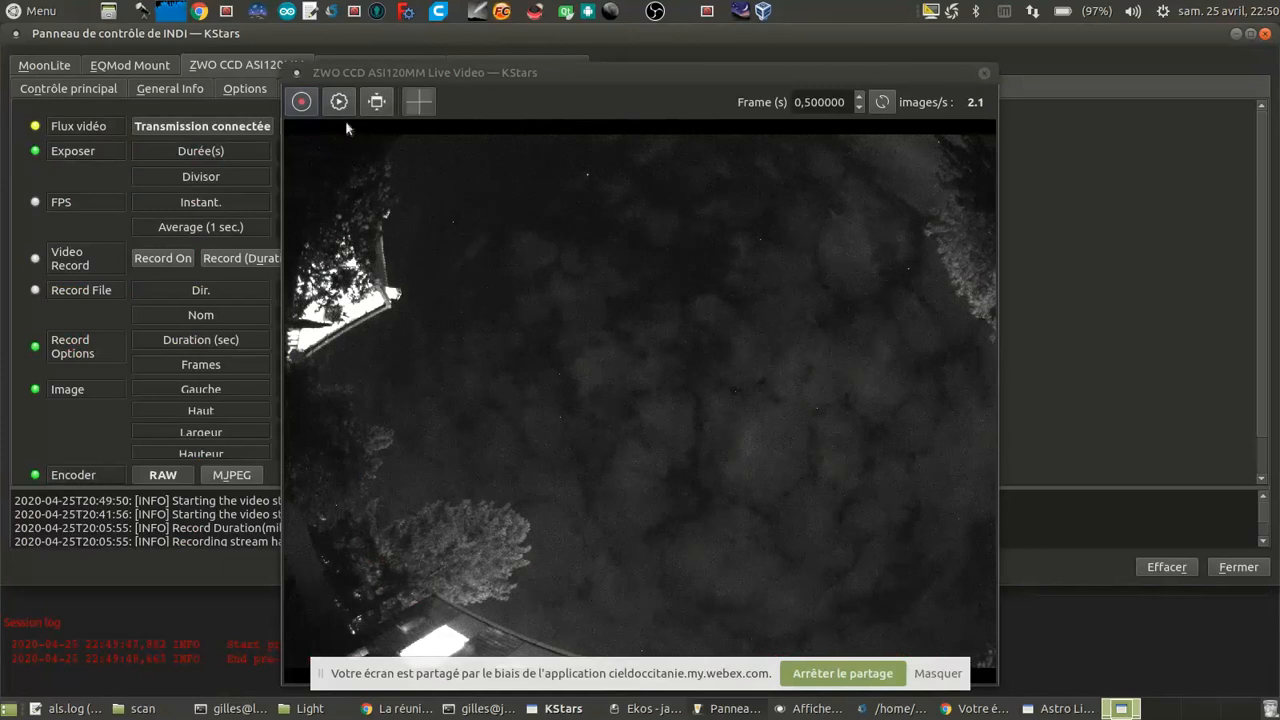
pyautogui.moveTo(436, 74); pyautogui.dragTo(578, 86)
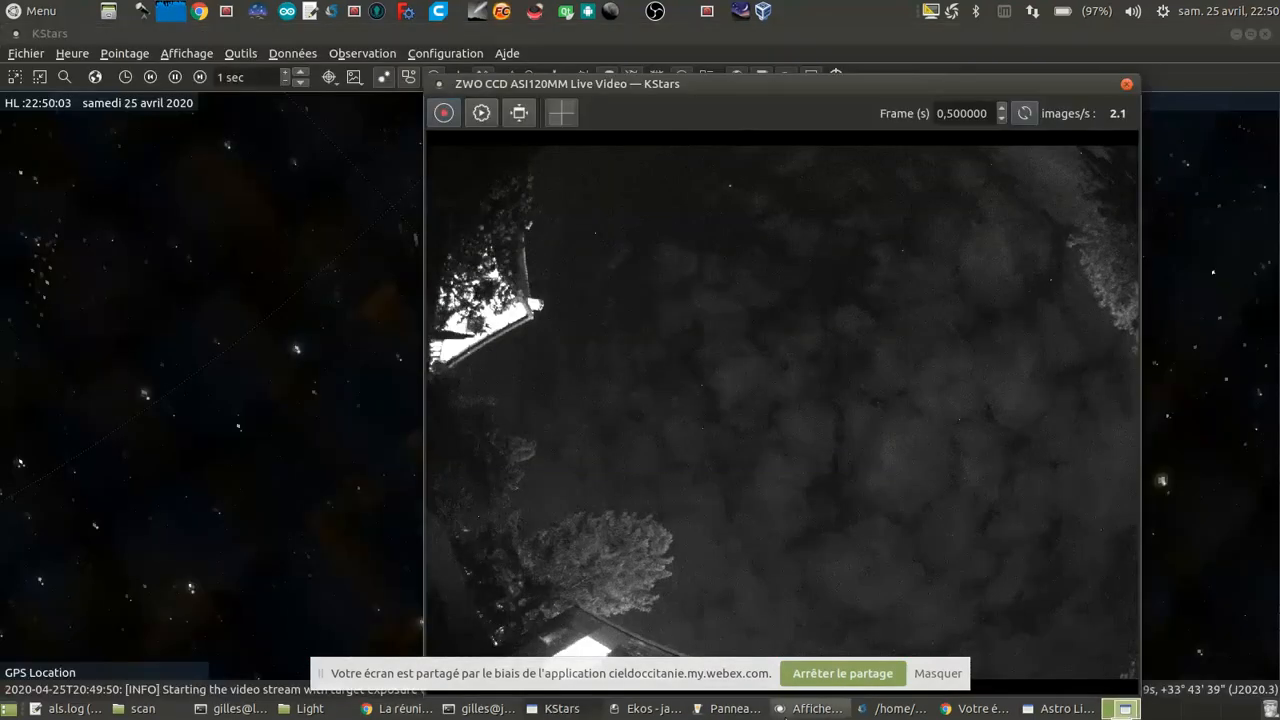
pyautogui.click(722, 708)
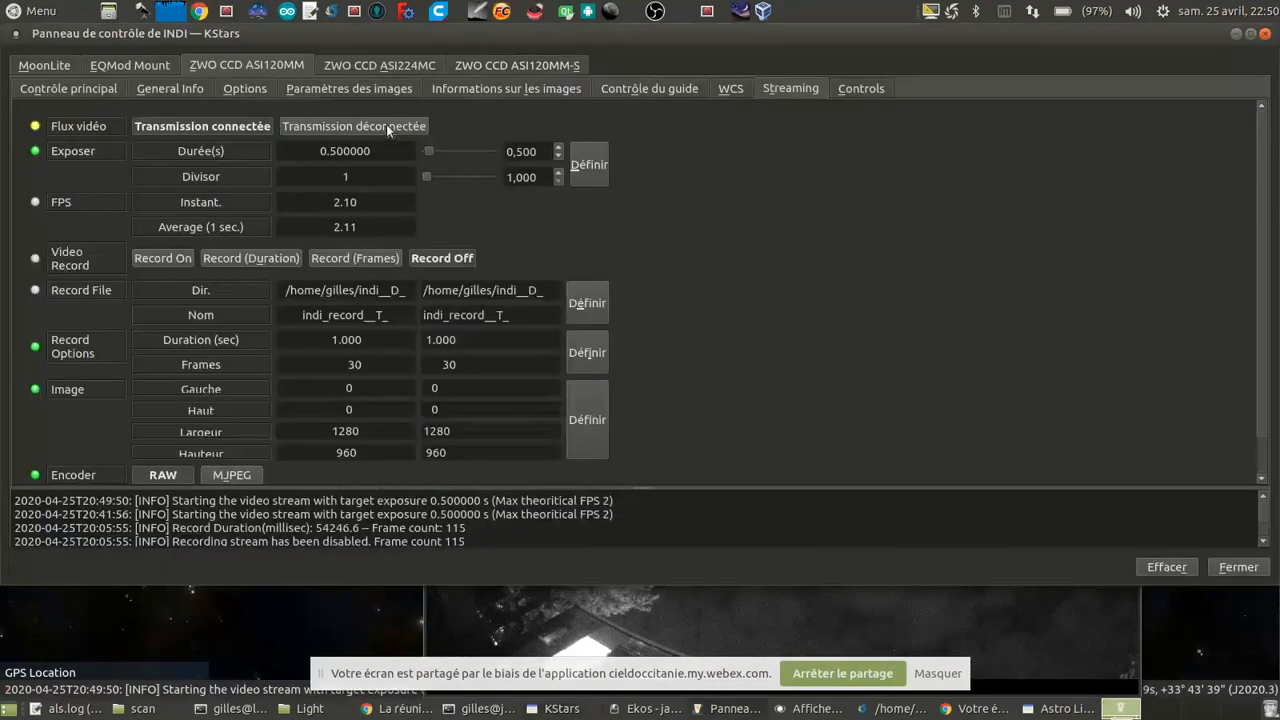
pyautogui.click(388, 130)
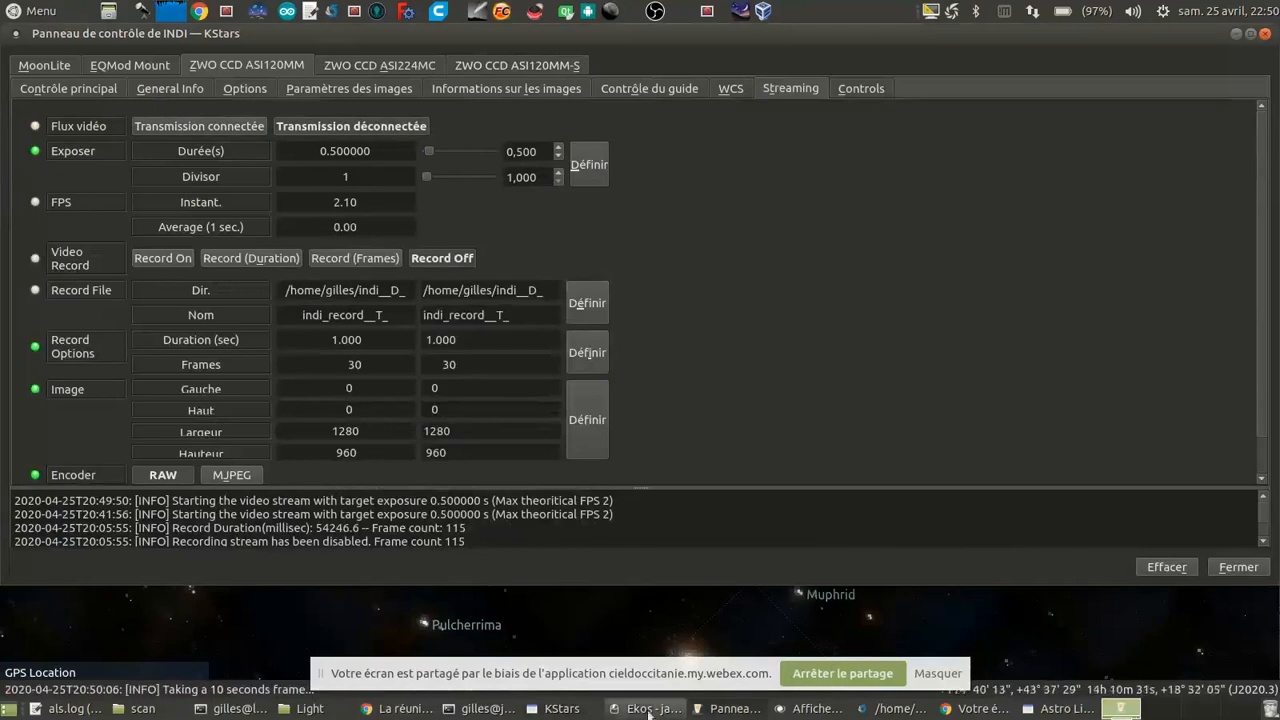
# Step: Switch back to Astro Live Stacker and examine the M 3 image at full frame and closer up, along with the stacking queue
pyautogui.click(1060, 708)
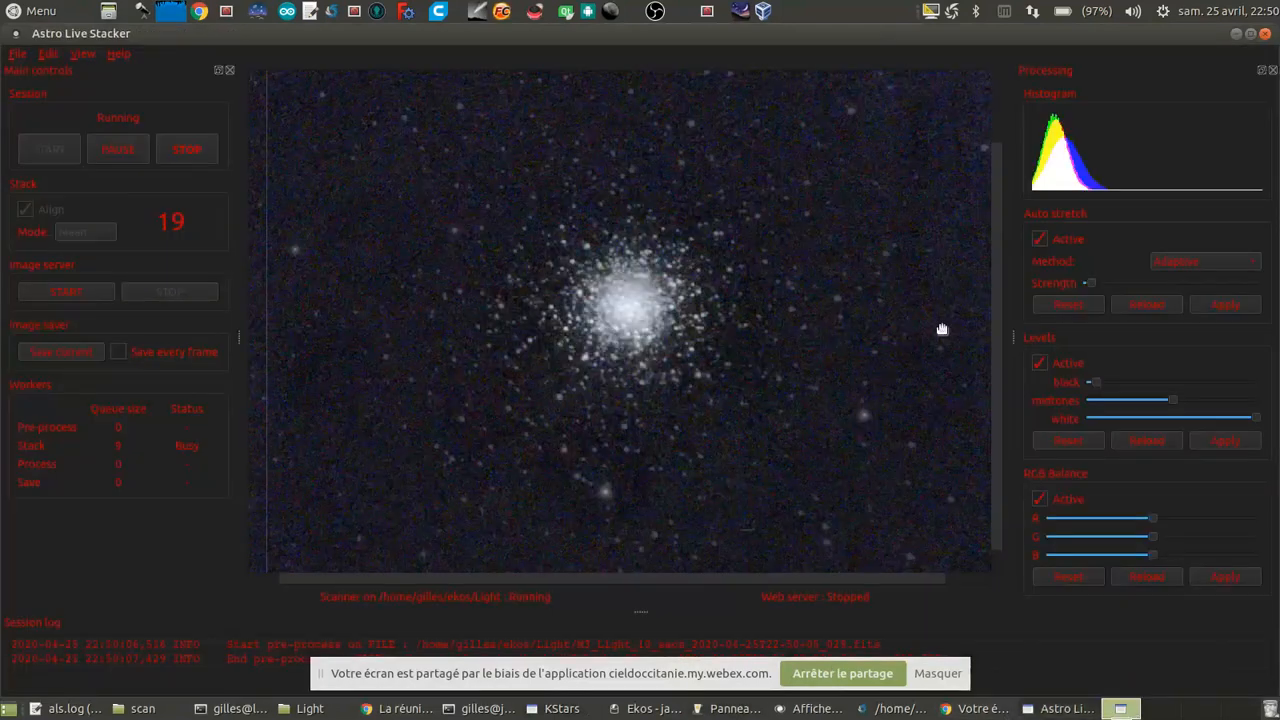
pyautogui.scroll(-3, 746, 394)
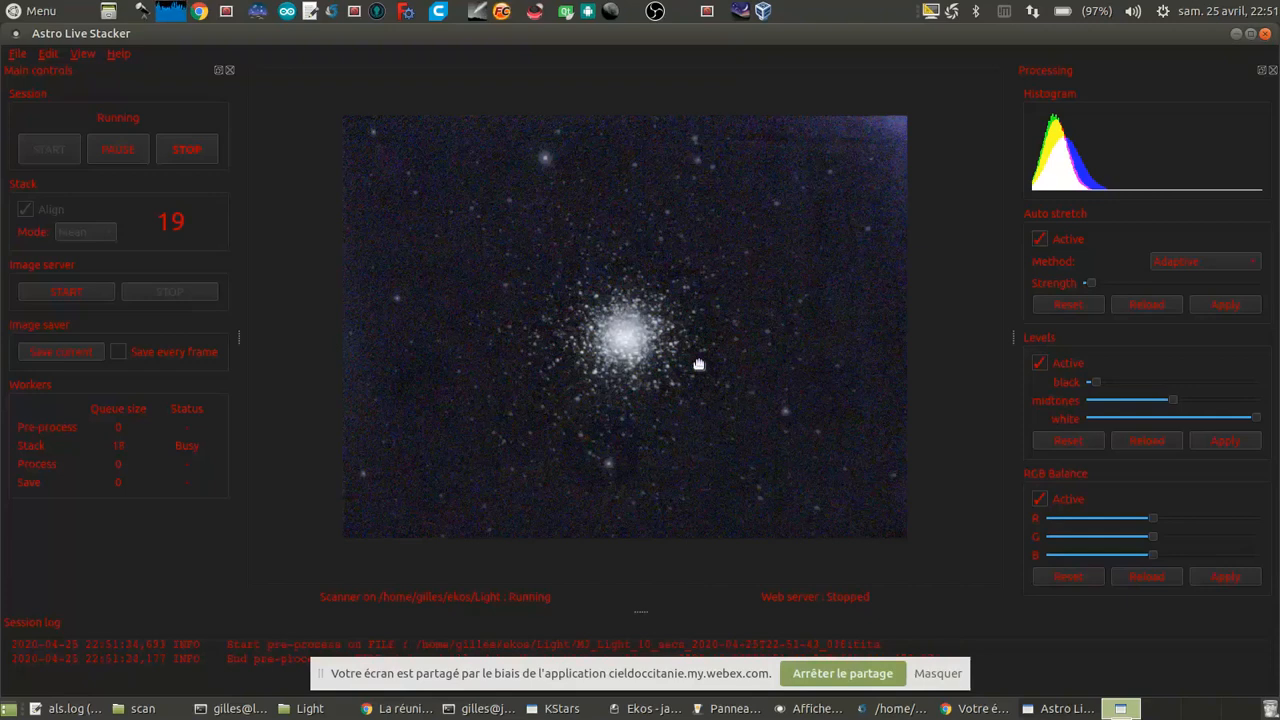
pyautogui.scroll(2, 699, 364)
pyautogui.scroll(-1, 699, 364)
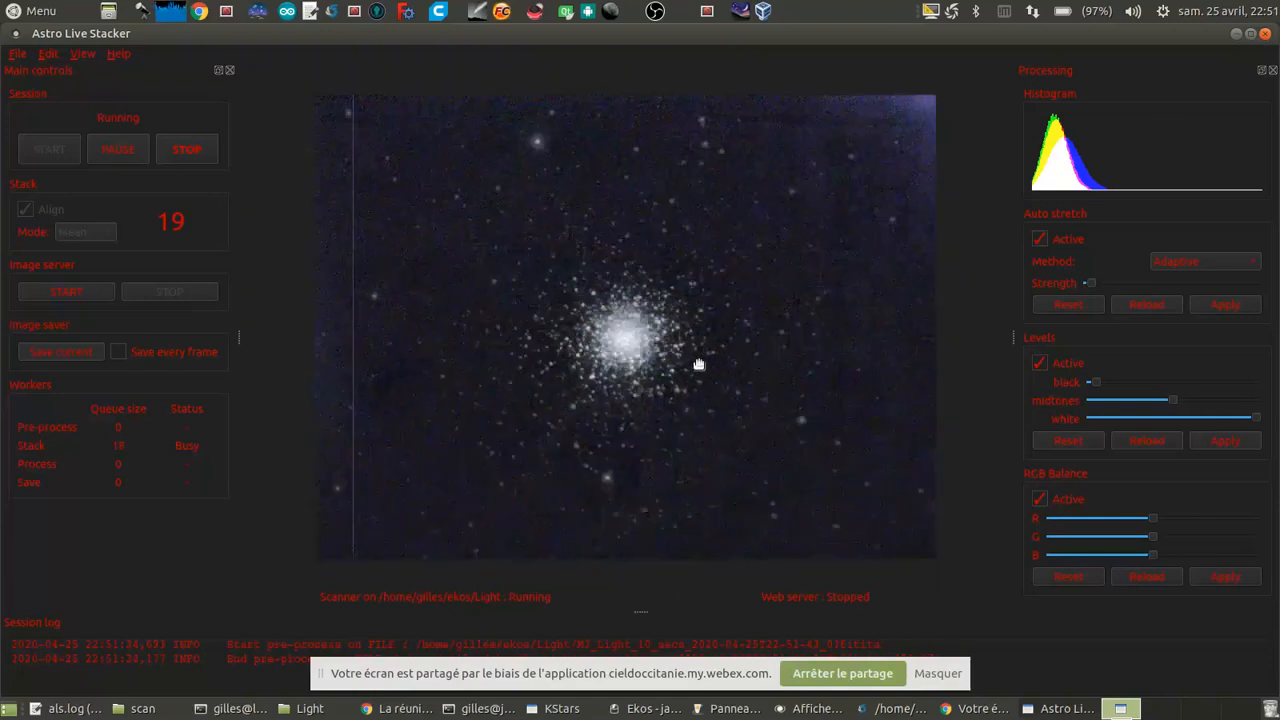
pyautogui.scroll(1, 699, 364)
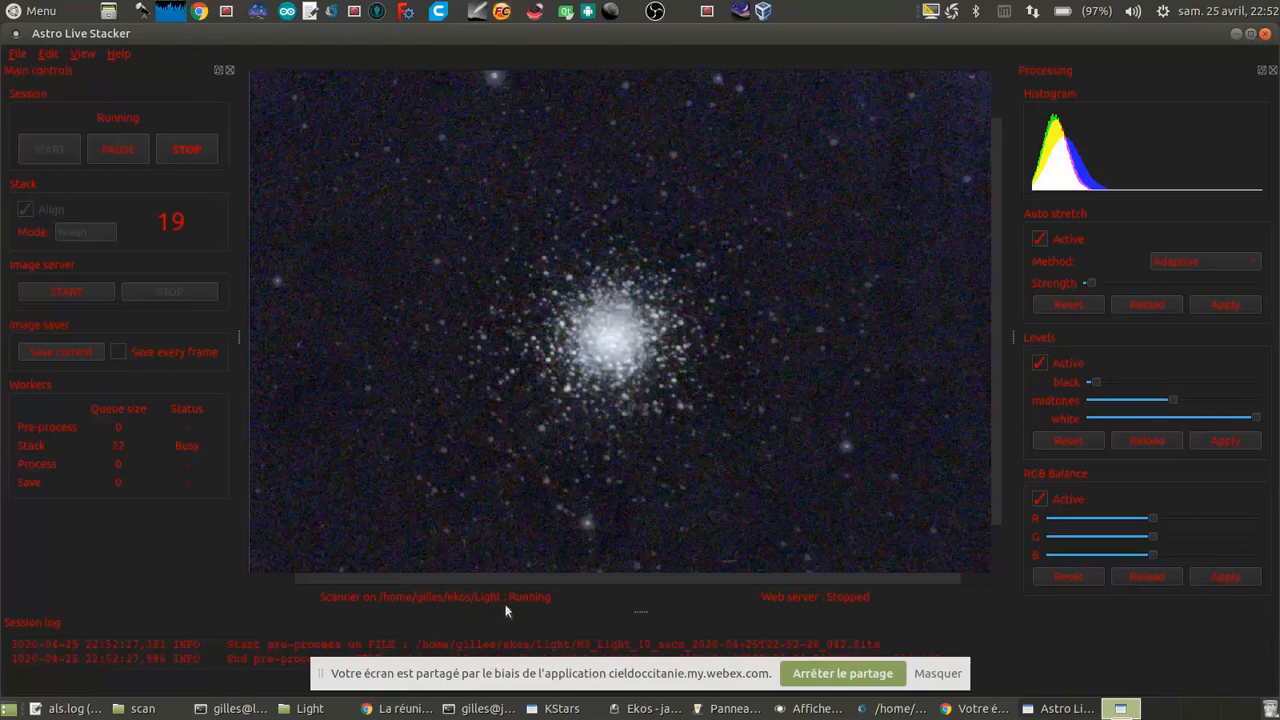
pyautogui.click(700, 712)
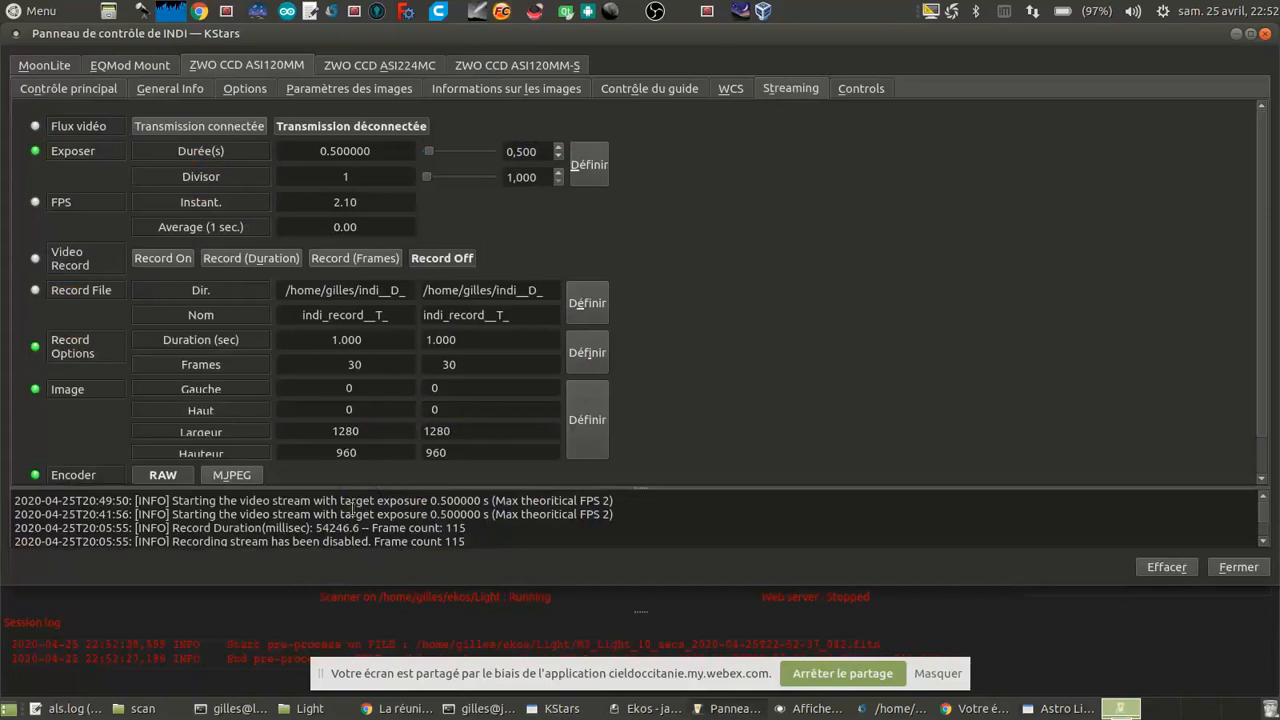
pyautogui.click(276, 653)
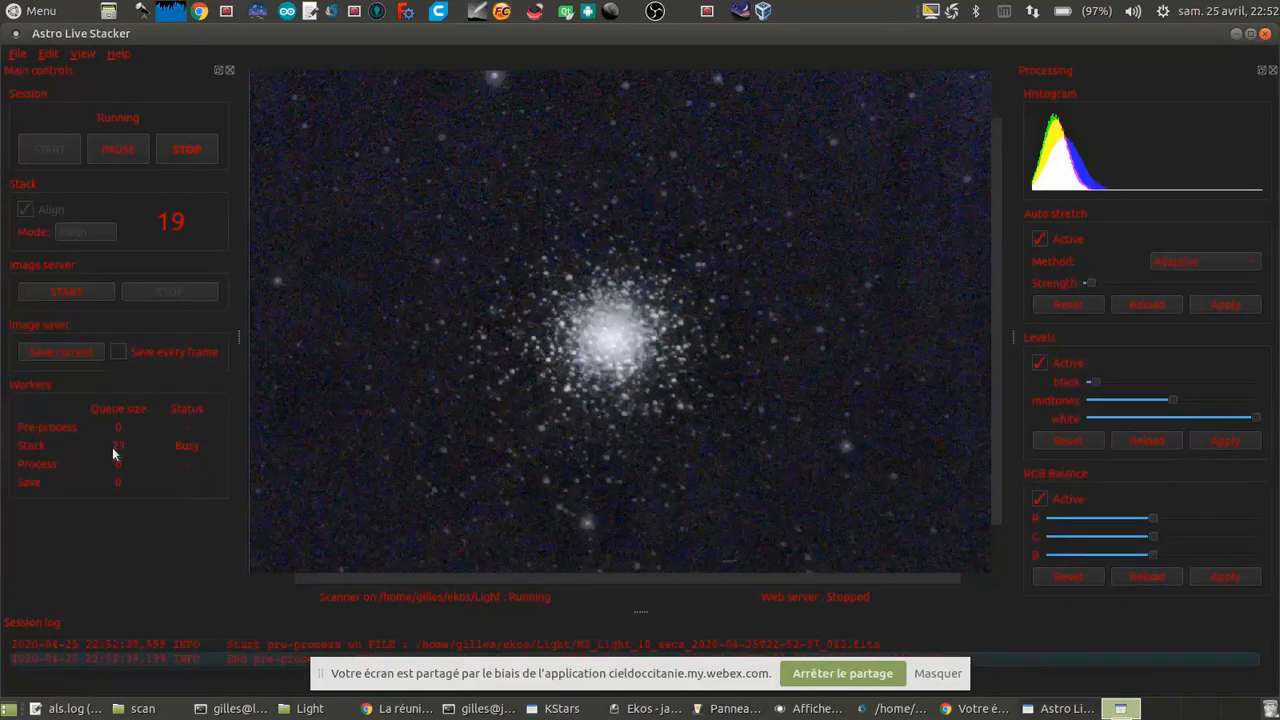
# Step: Stop the M 3 session in Astro Live Stacker, confirming the stop, and abort the M 3 capture sequence in Ekos
pyautogui.click(186, 149)
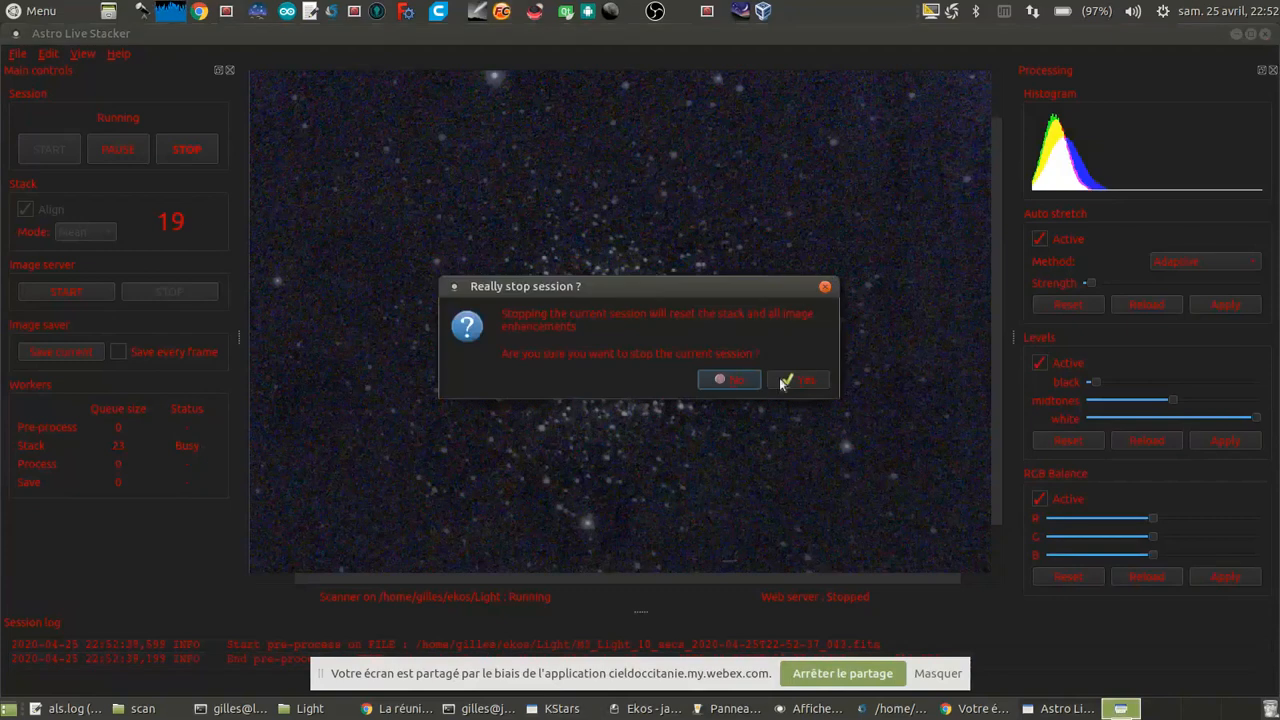
pyautogui.click(800, 380)
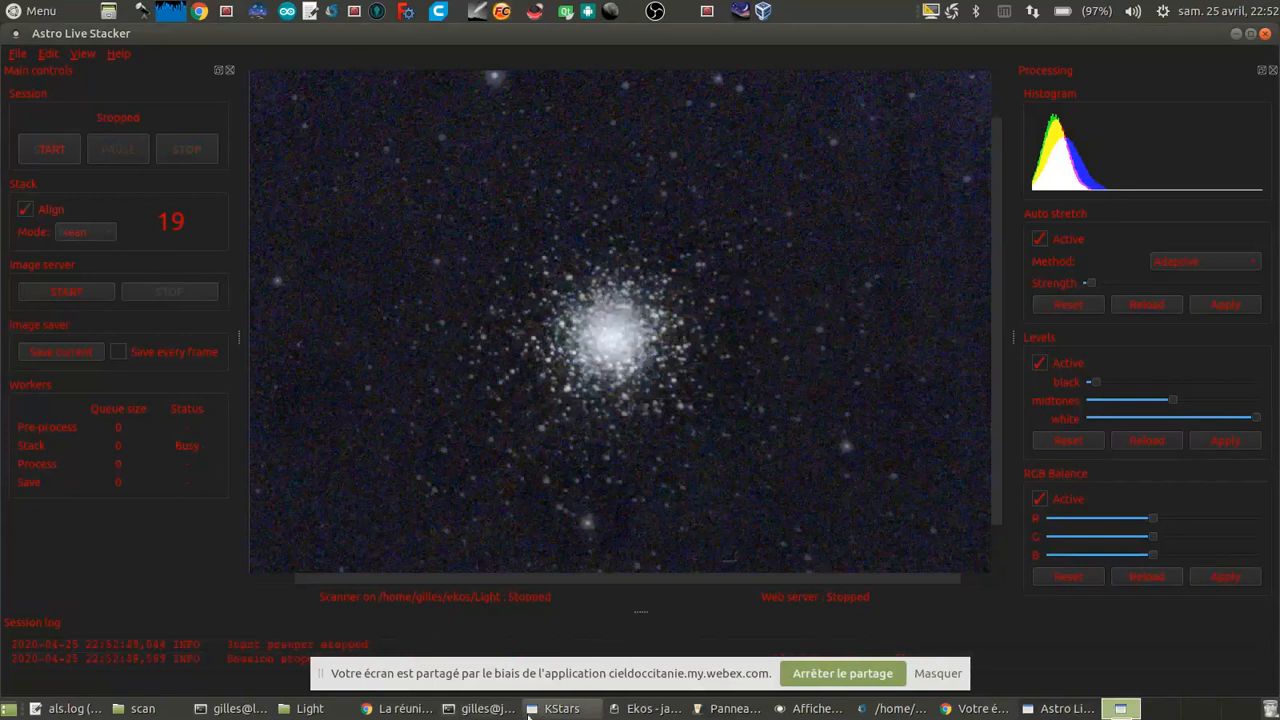
pyautogui.click(645, 709)
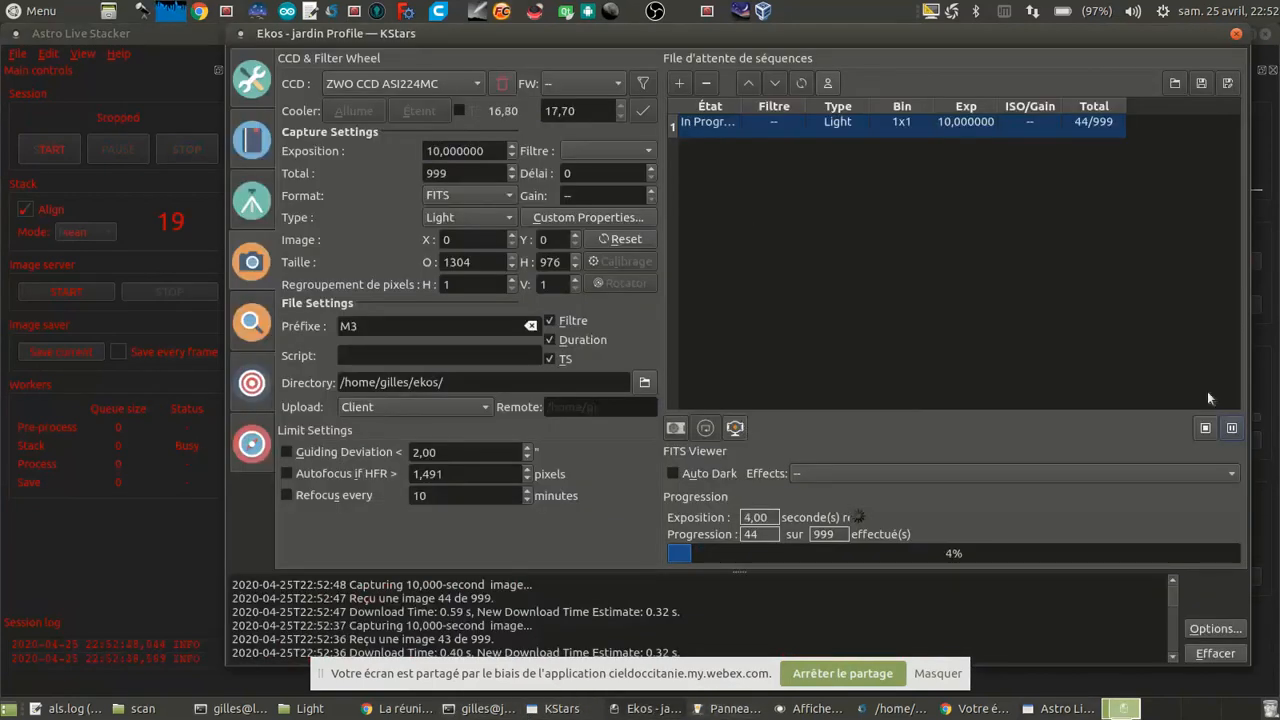
pyautogui.click(1205, 427)
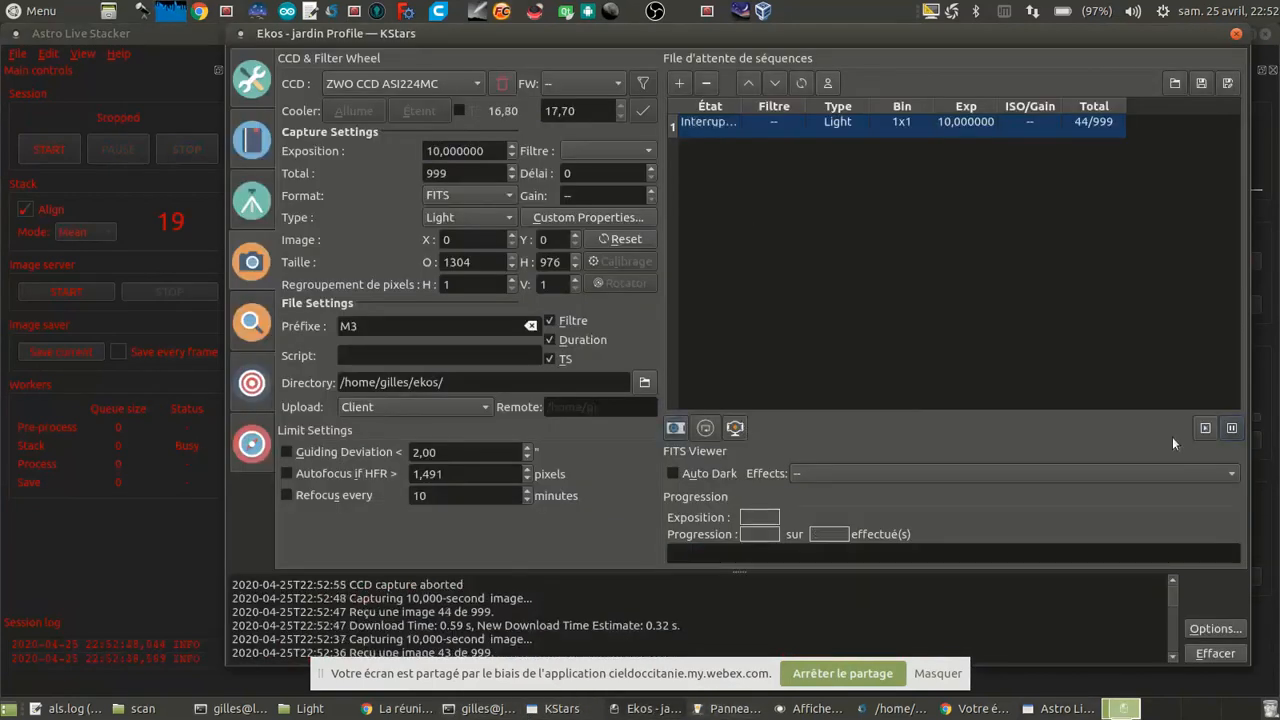
# Step: From the INDI control panel, try a 0.1 s frame exposure on the ZWO CCD ASI120MM live video, and stop the stream
pyautogui.click(704, 711)
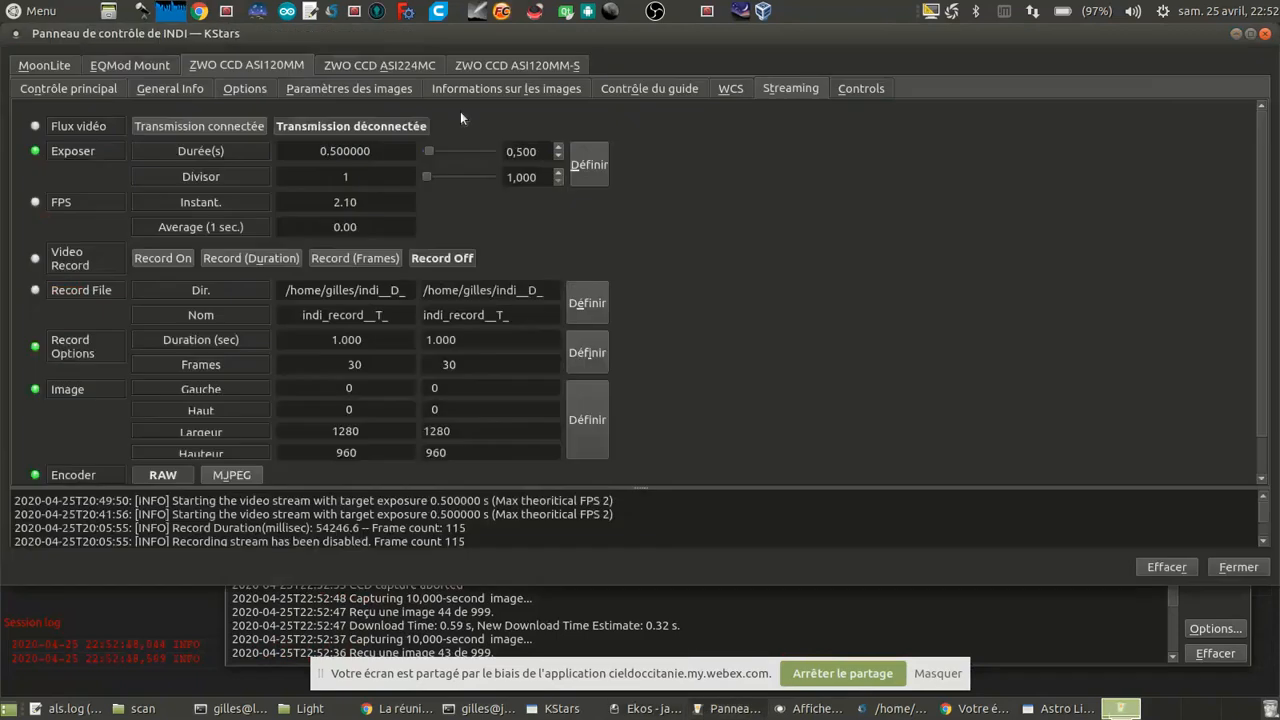
pyautogui.click(224, 126)
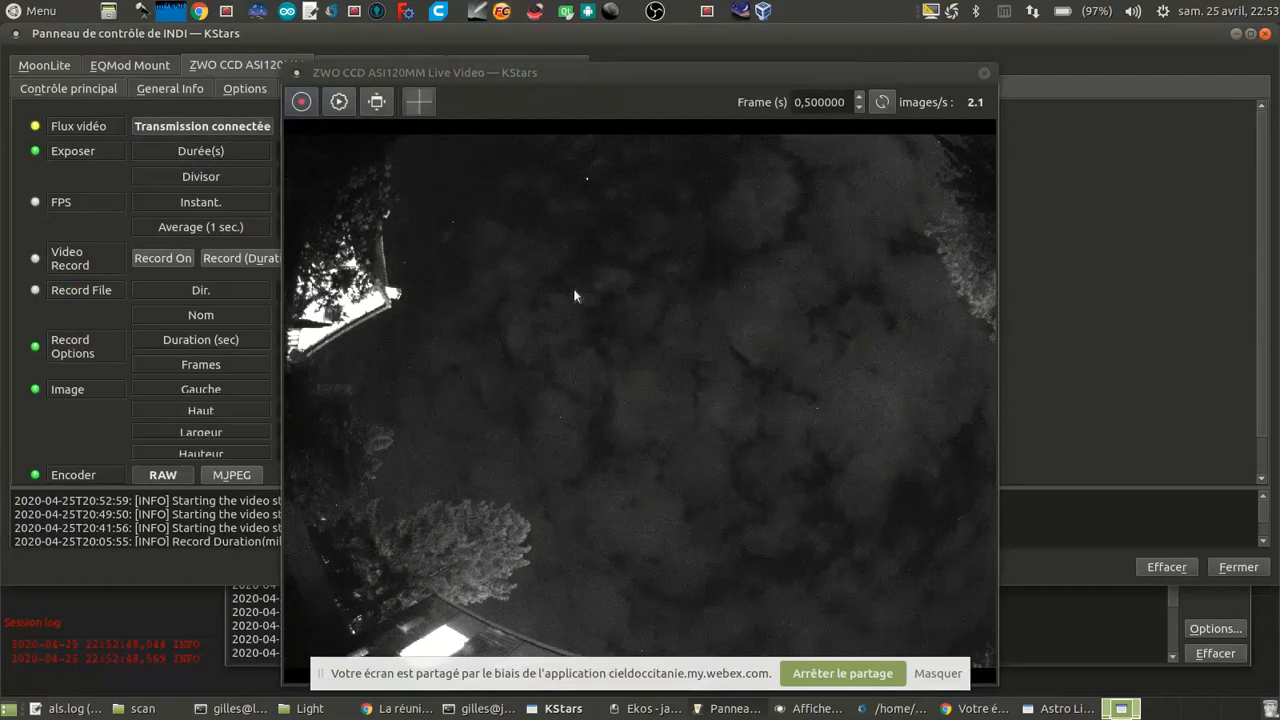
pyautogui.doubleClick(801, 101)
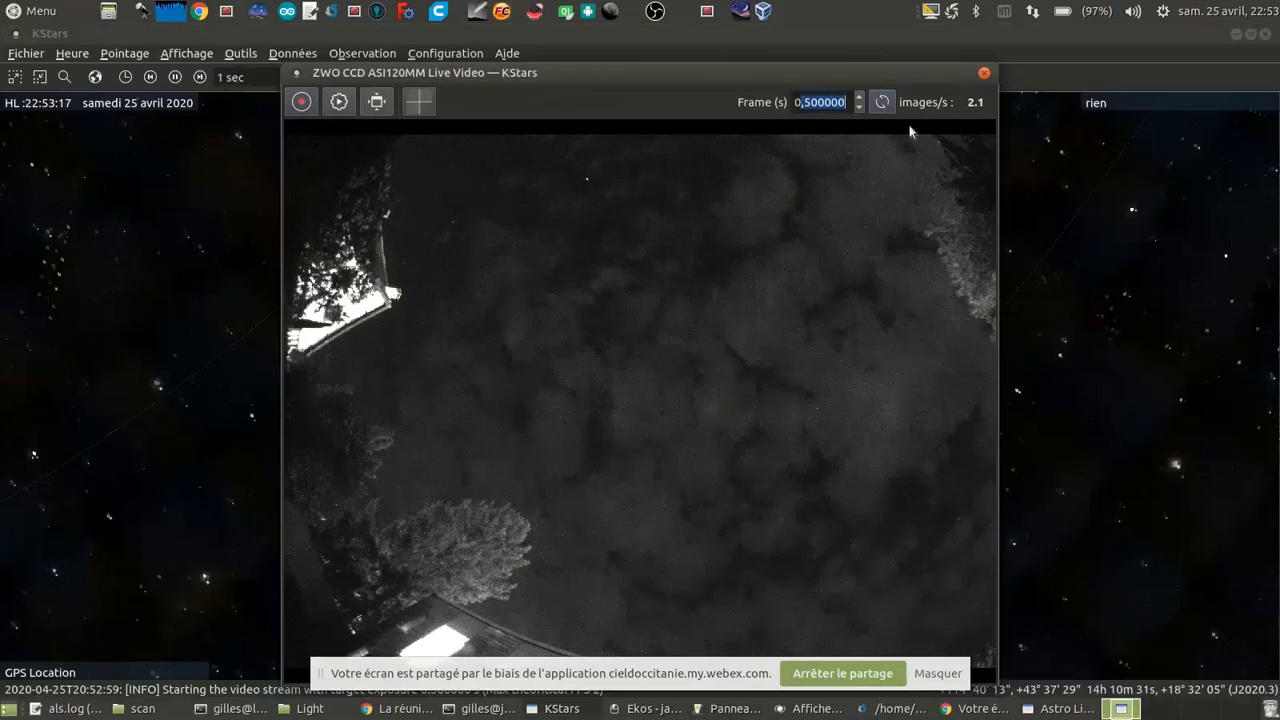
pyautogui.write('0,1')
pyautogui.click(886, 105)
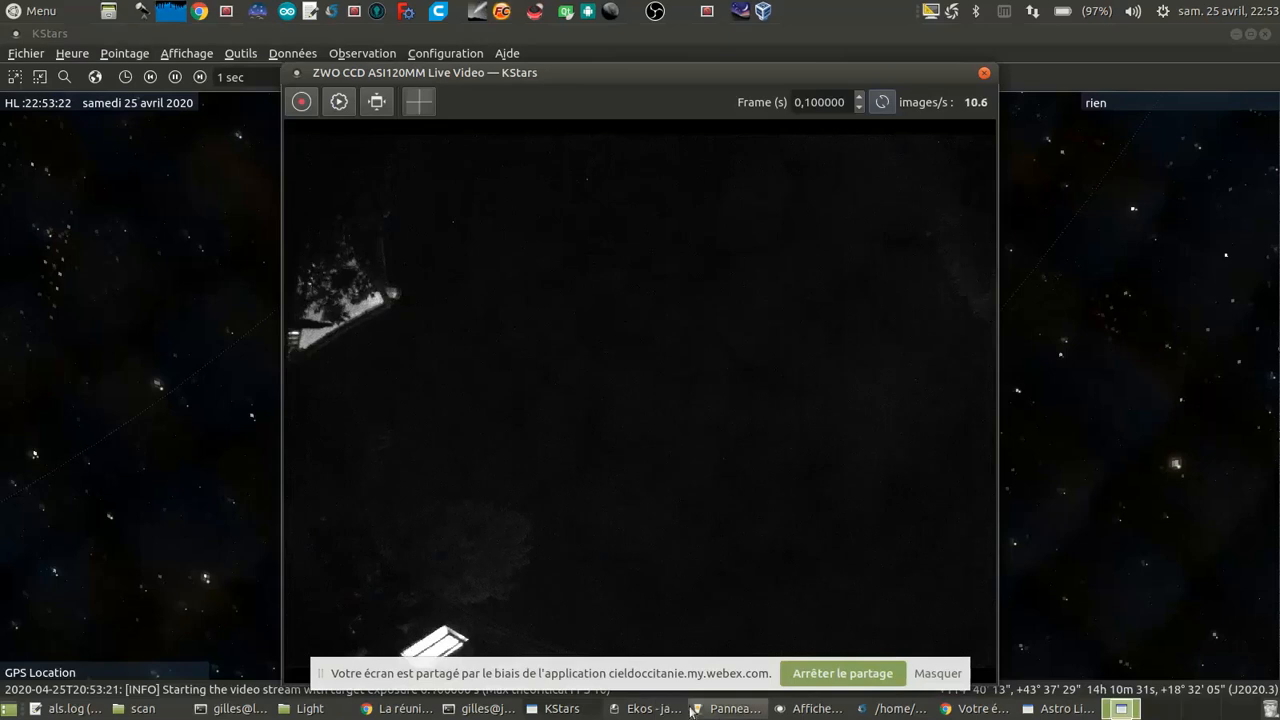
pyautogui.click(728, 708)
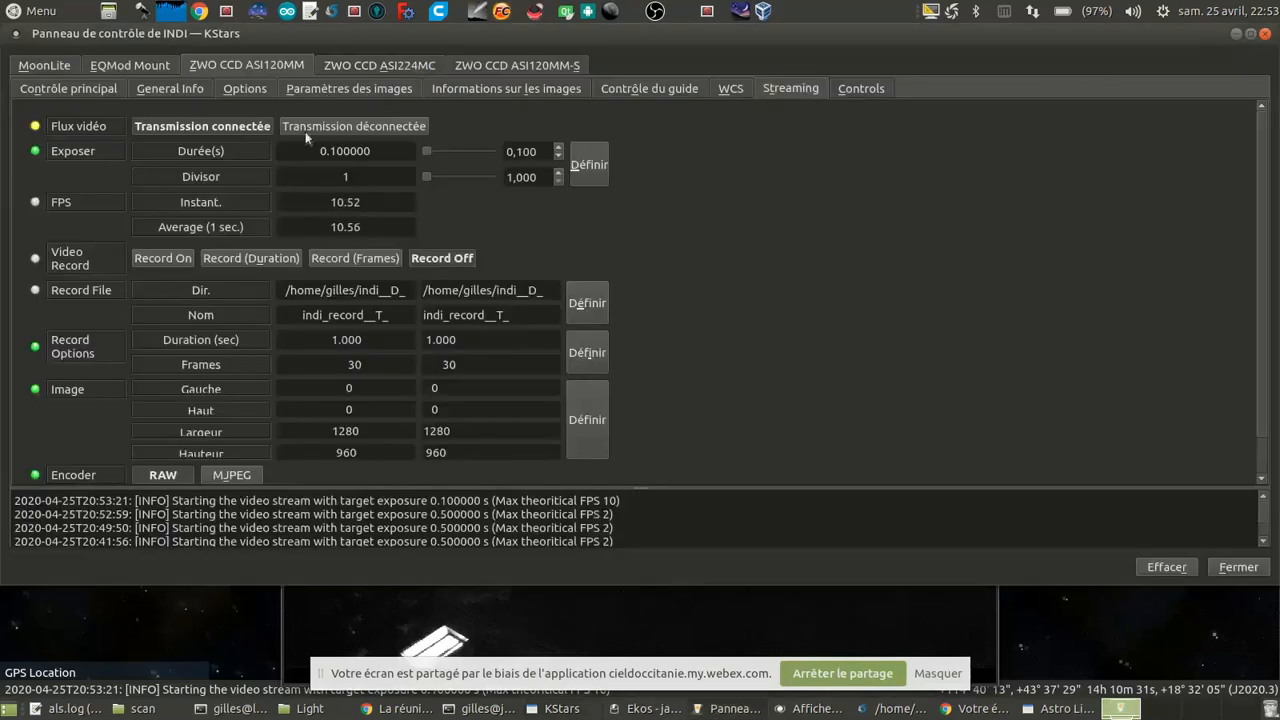
pyautogui.click(354, 127)
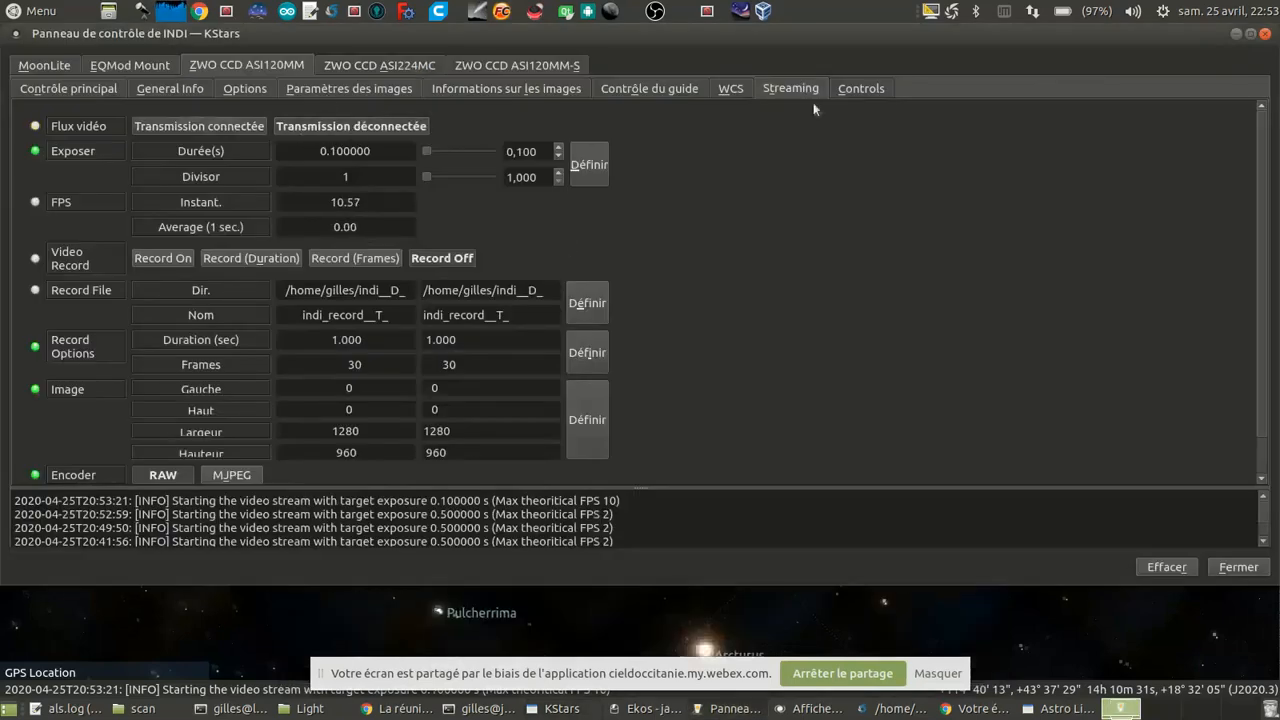
# Step: Check the ZWO CCD ASI120MM camera controls and set its streaming exposure duration to 0.3 s
pyautogui.click(862, 89)
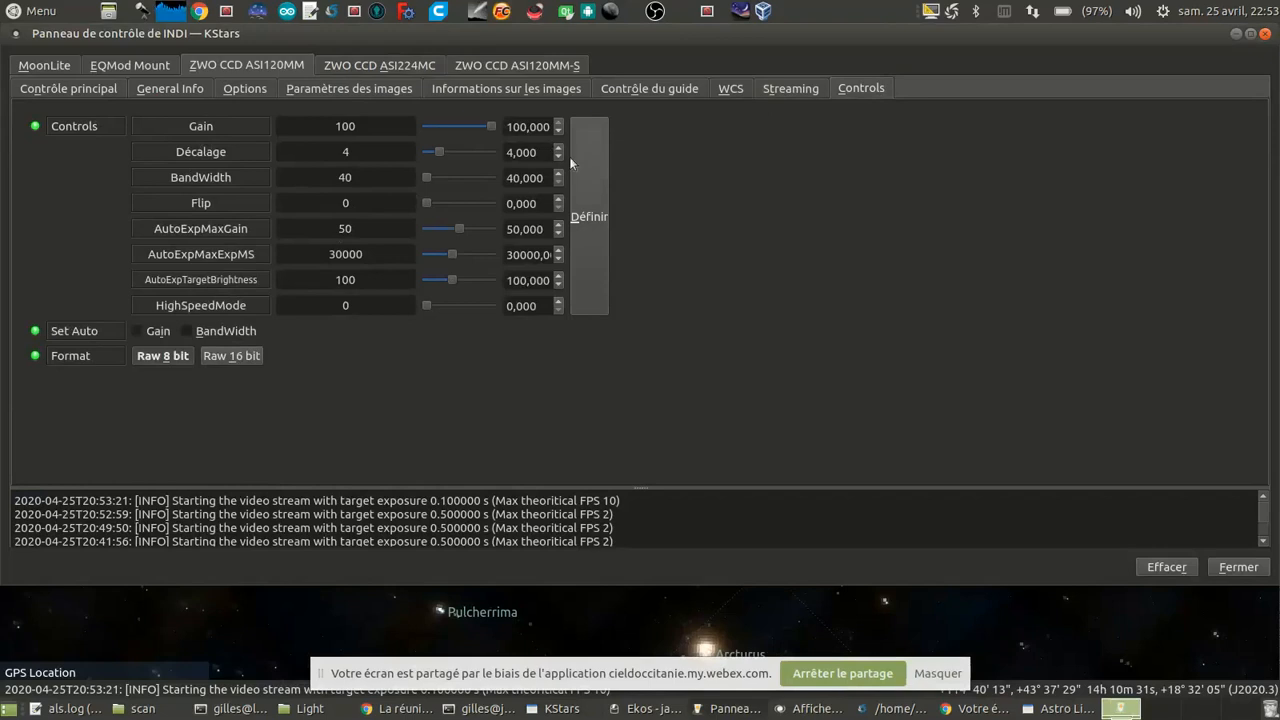
pyautogui.click(784, 90)
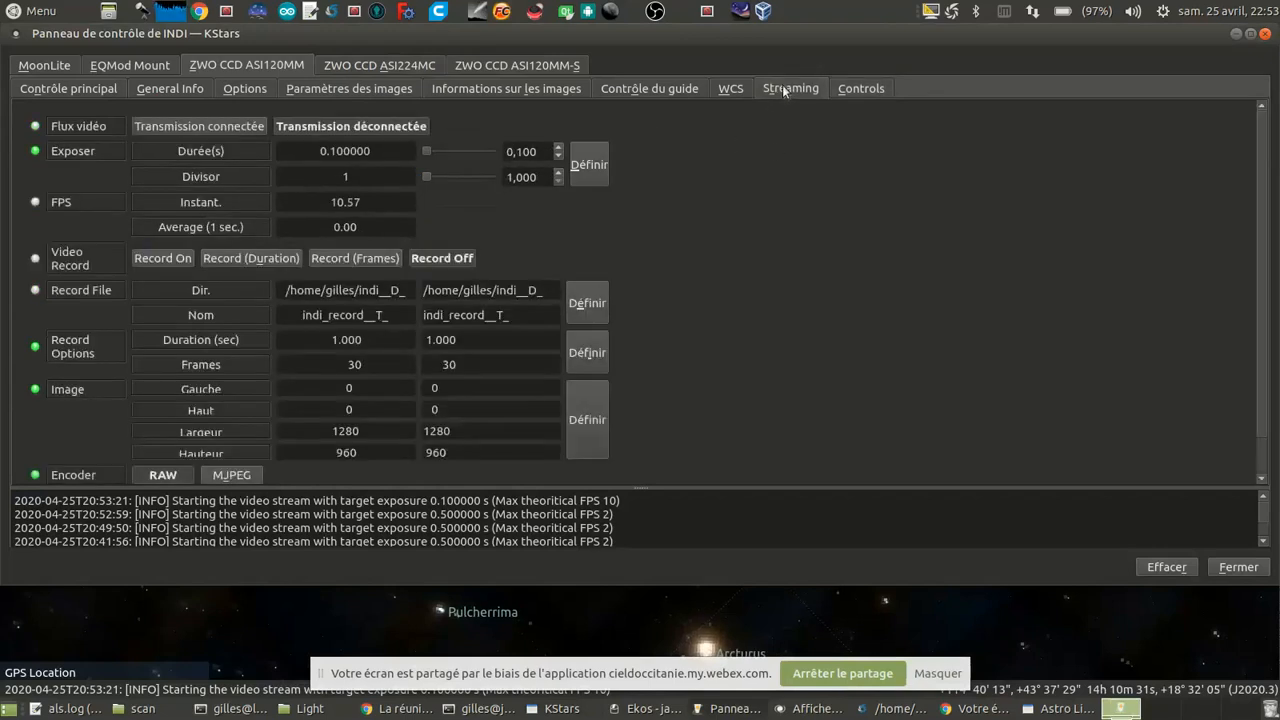
pyautogui.doubleClick(511, 151)
pyautogui.write('0,3')
pyautogui.click(589, 166)
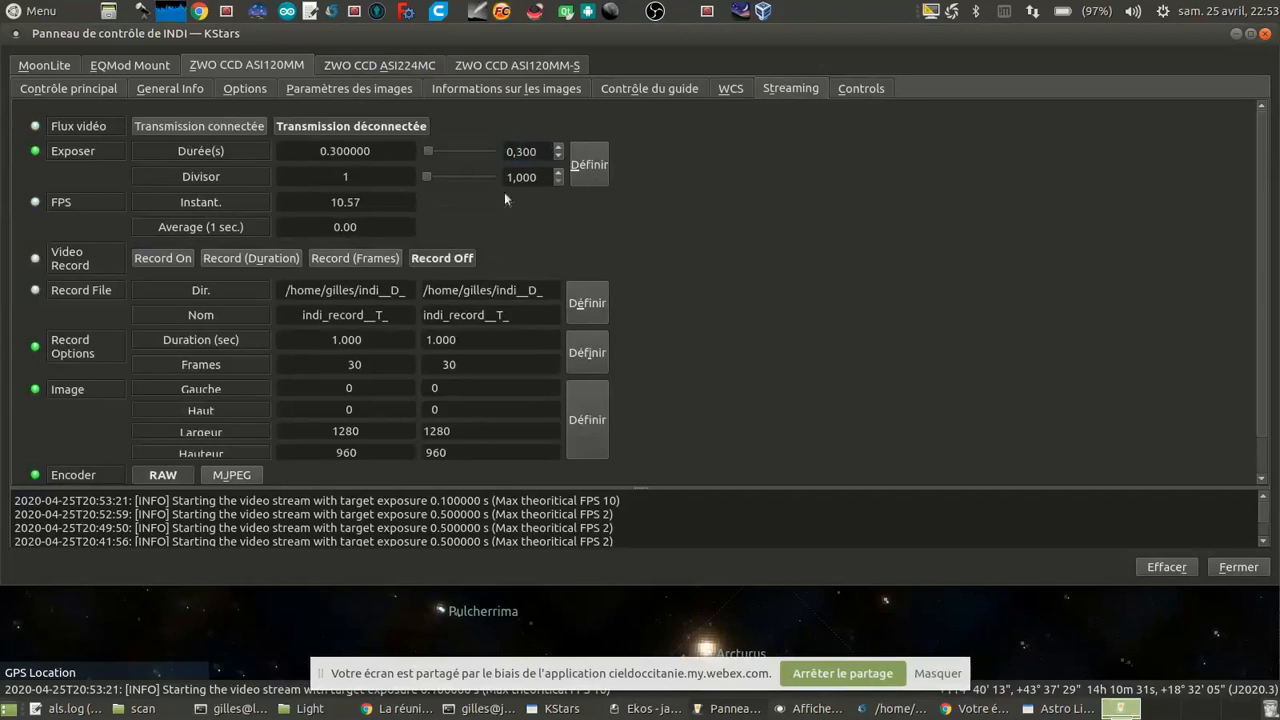
# Step: Restart the ZWO CCD ASI120MM live video and apply a frame time of 0.3 s in its viewer
pyautogui.click(223, 126)
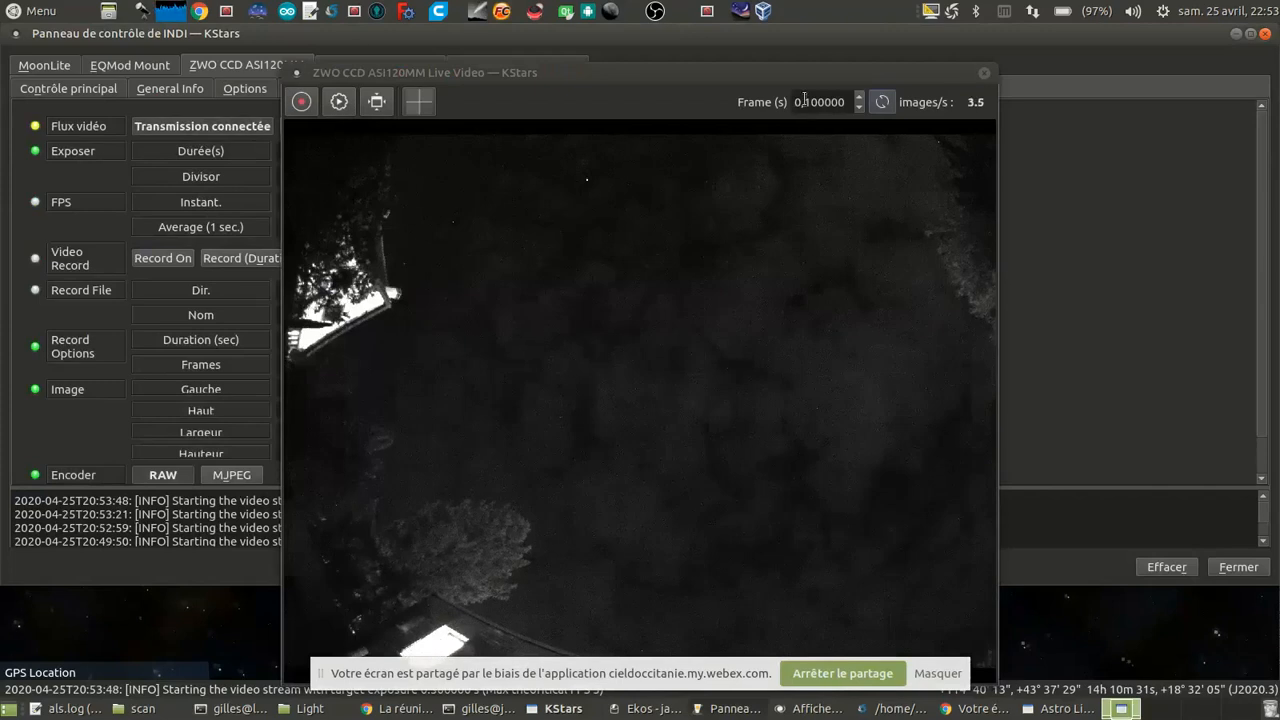
pyautogui.doubleClick(804, 98)
pyautogui.write('0,3')
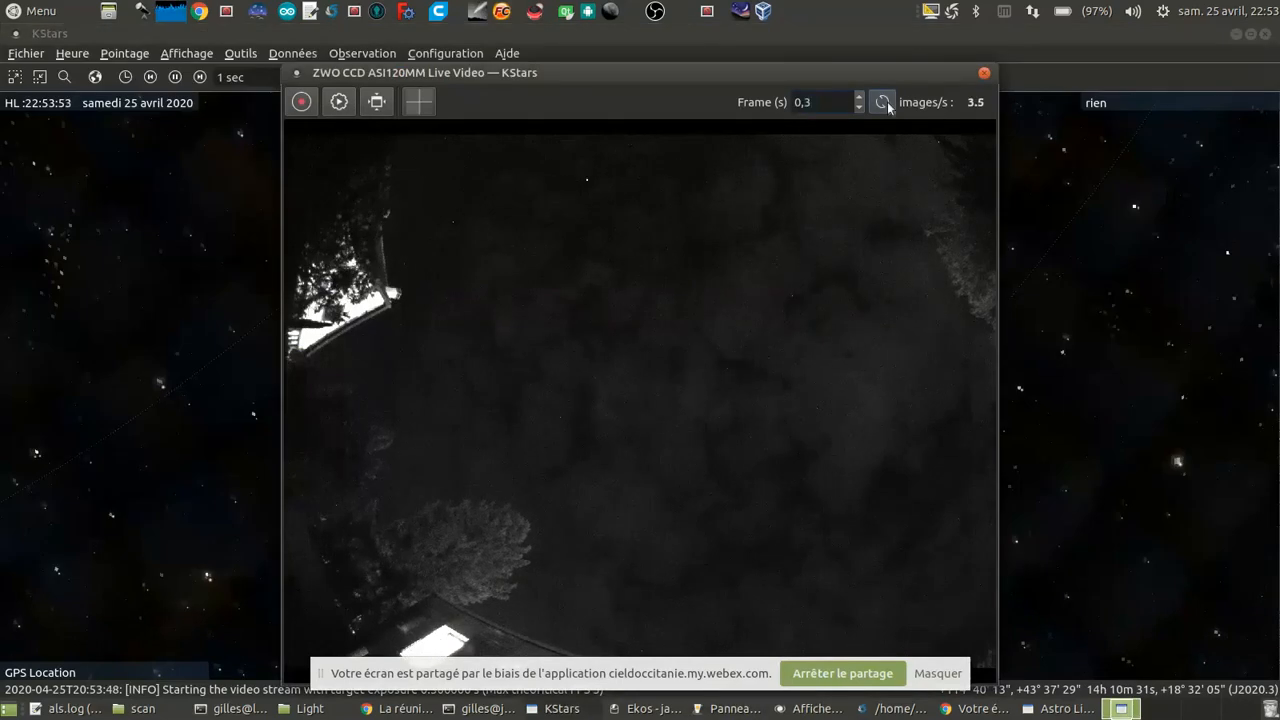
pyautogui.click(884, 101)
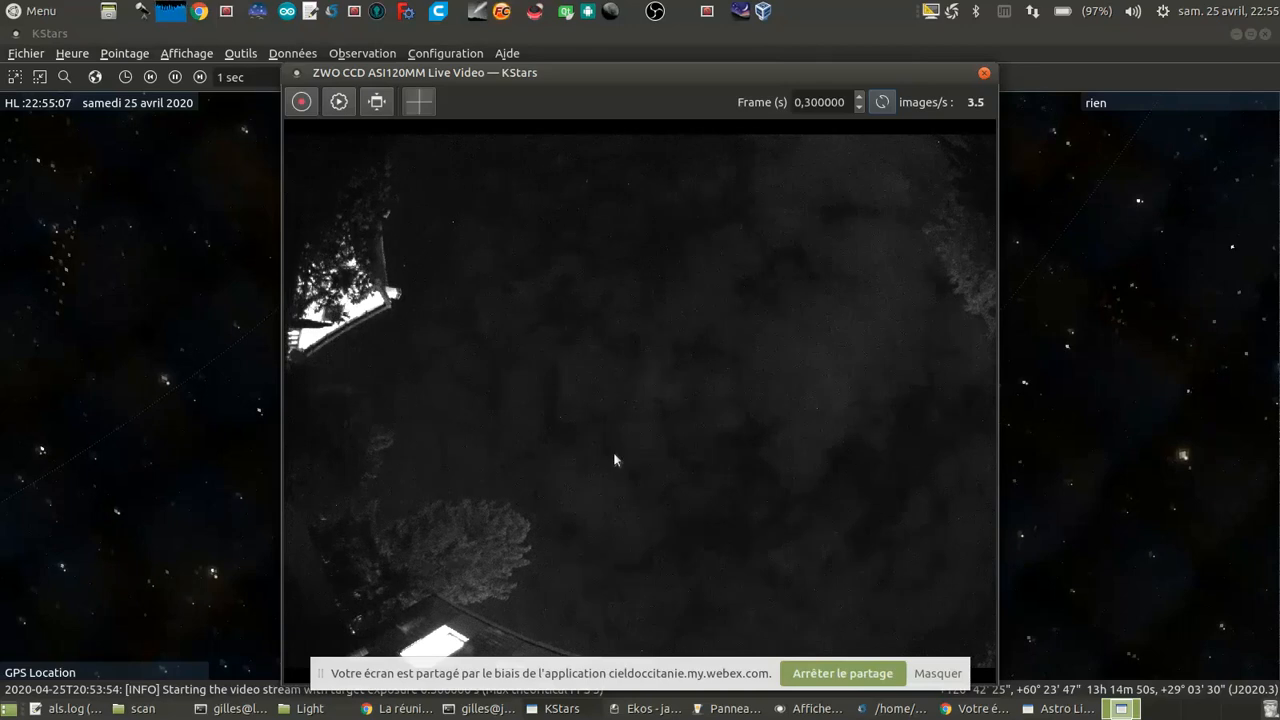
# Step: Switch to the KStars sky map and survey the region around M 101, Alkaïd and M 51 for the next target
pyautogui.click(1000, 411)
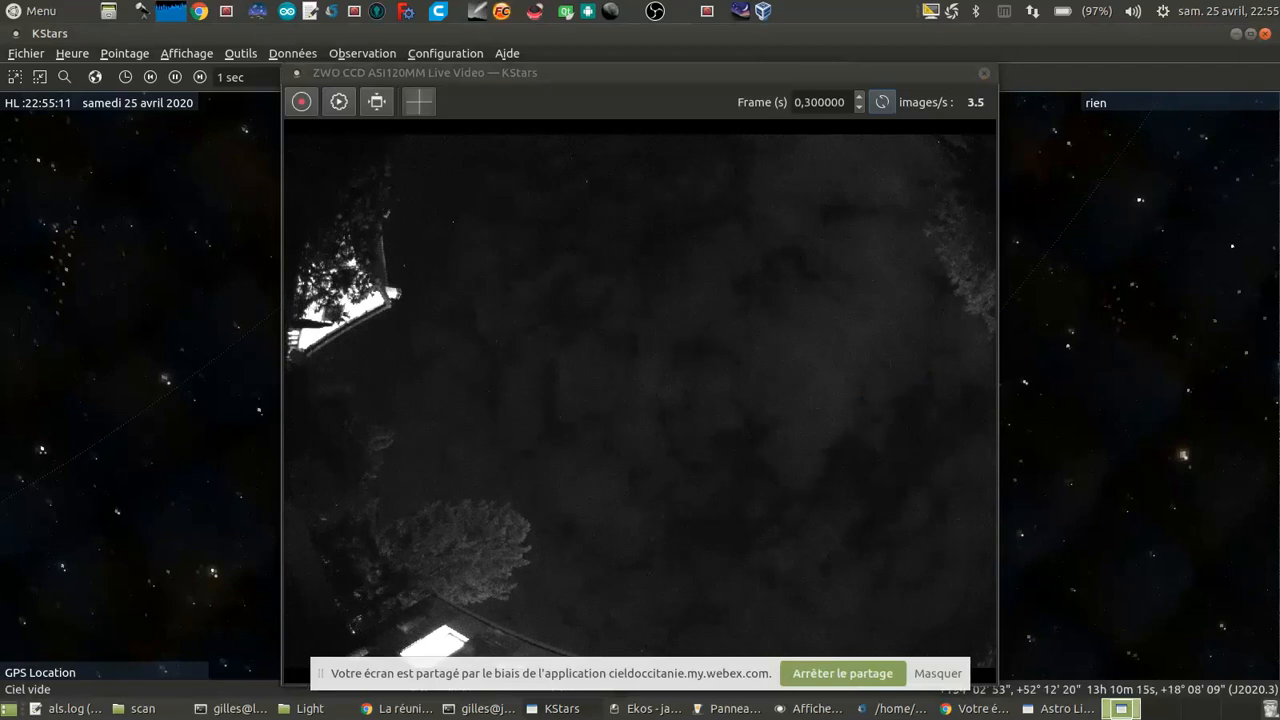
pyautogui.click(552, 708)
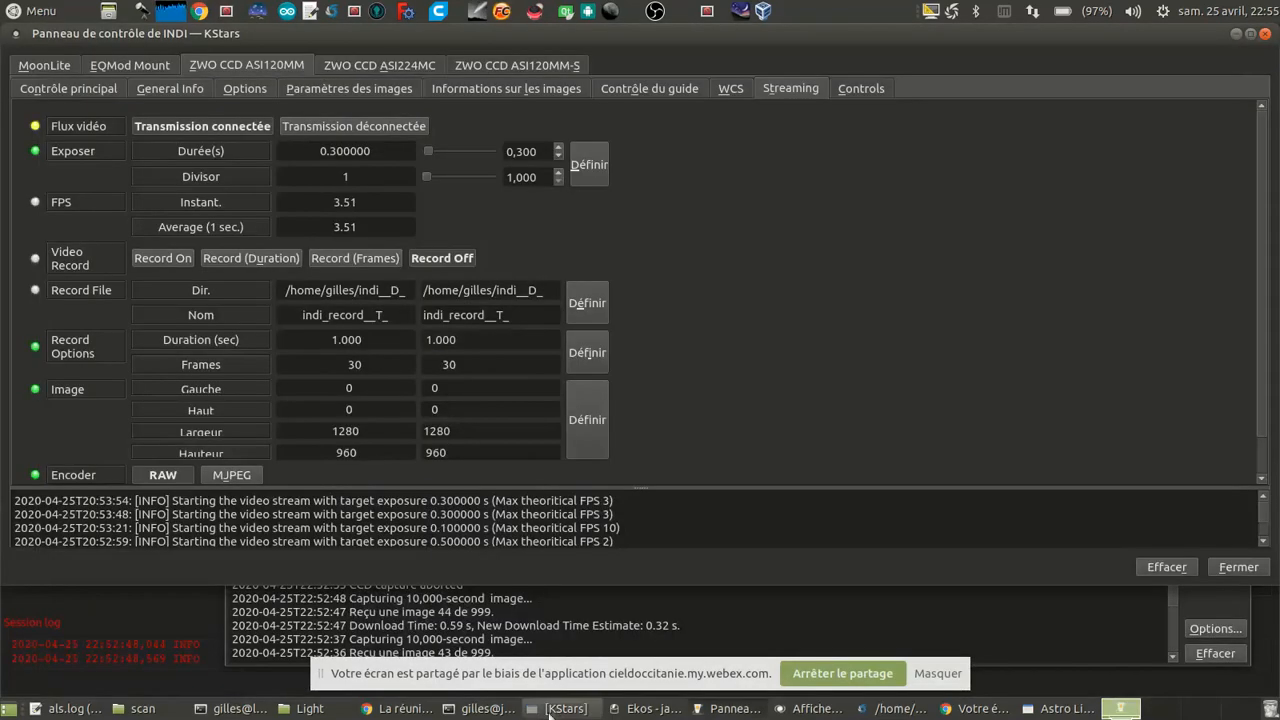
pyautogui.click(552, 708)
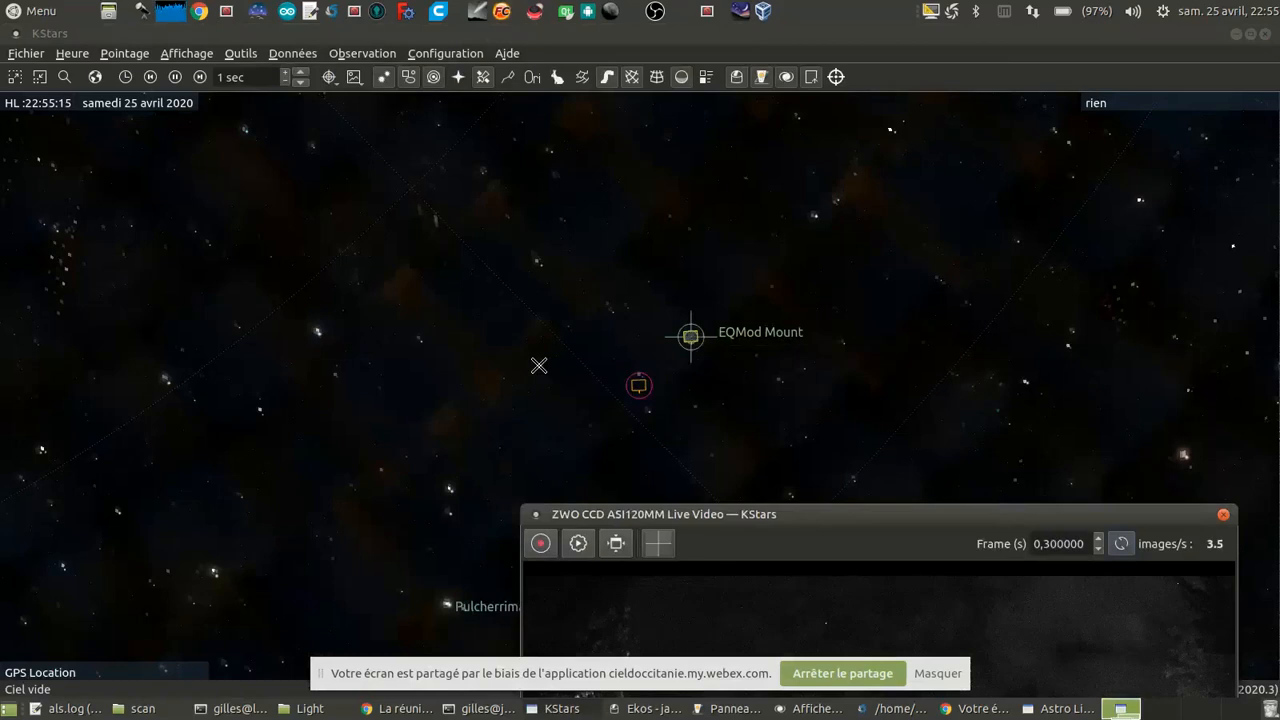
pyautogui.scroll(-2, 539, 366)
pyautogui.scroll(-1, 709, 274)
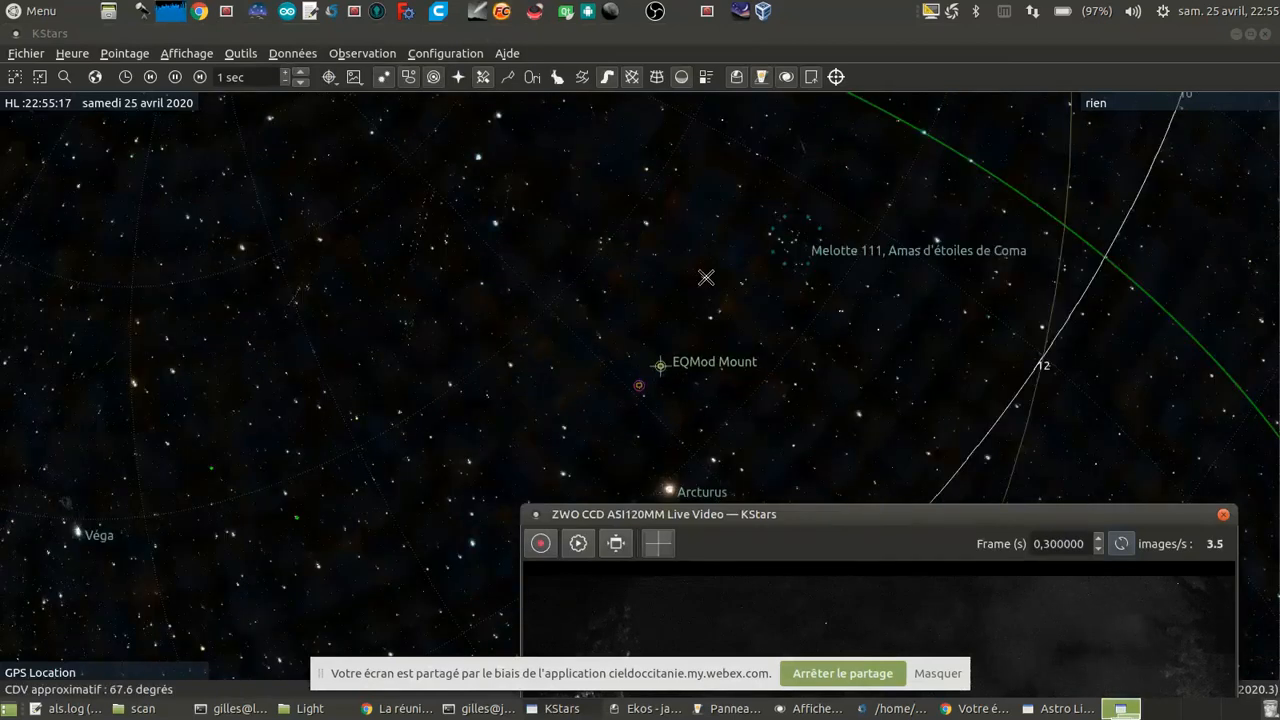
pyautogui.scroll(4, 709, 274)
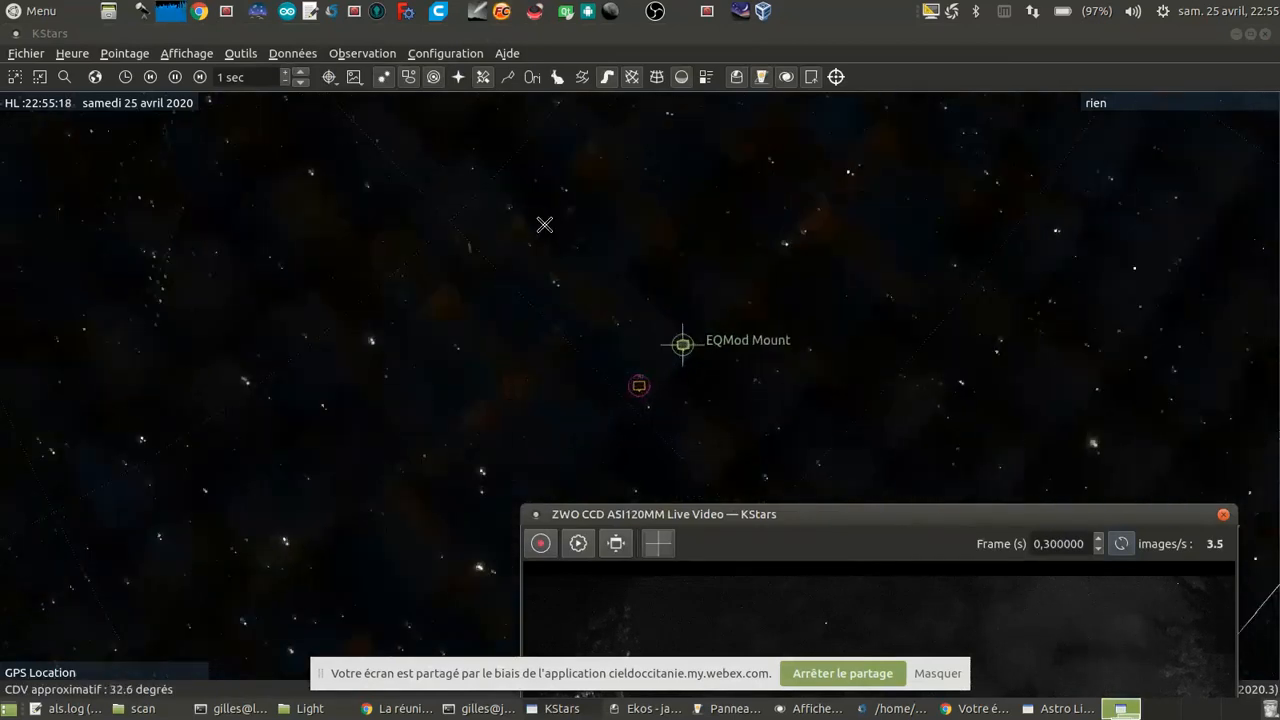
pyautogui.doubleClick(476, 198)
pyautogui.scroll(4, 596, 311)
pyautogui.scroll(1, 596, 311)
pyautogui.moveTo(268, 271); pyautogui.dragTo(452, 346)
pyautogui.scroll(8, 429, 303)
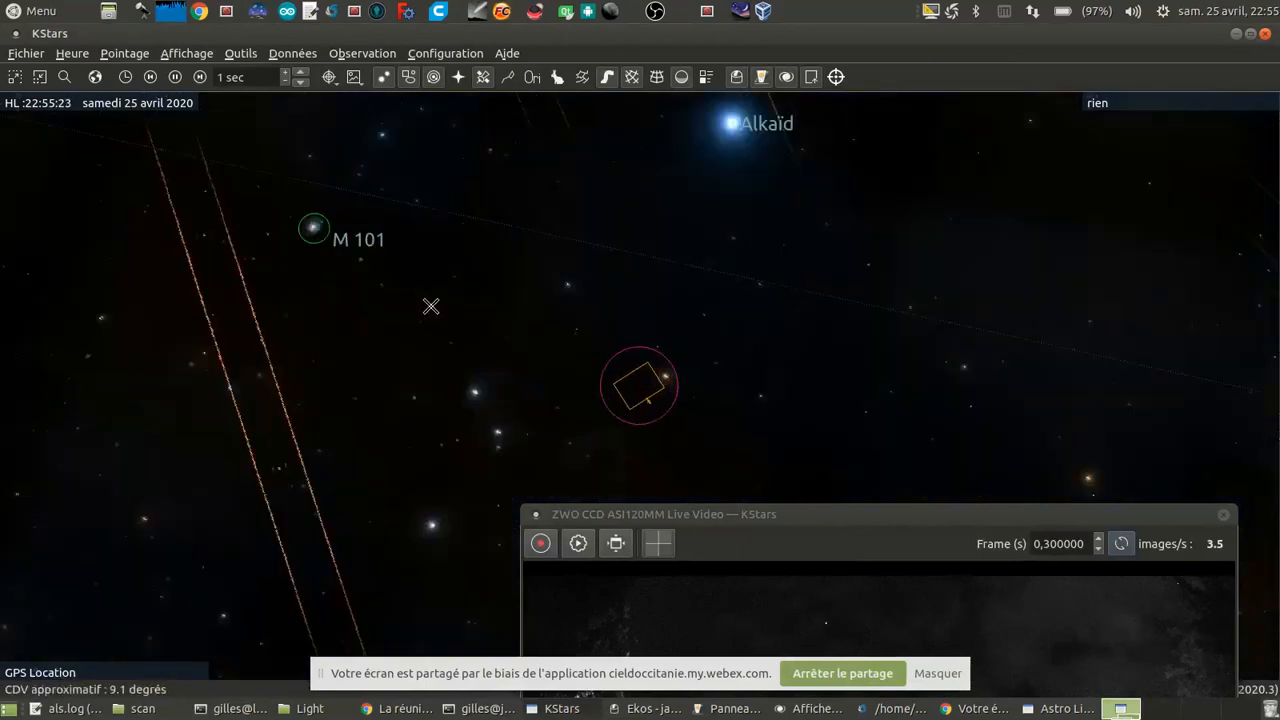
pyautogui.moveTo(614, 263); pyautogui.dragTo(562, 436)
pyautogui.scroll(-1, 643, 351)
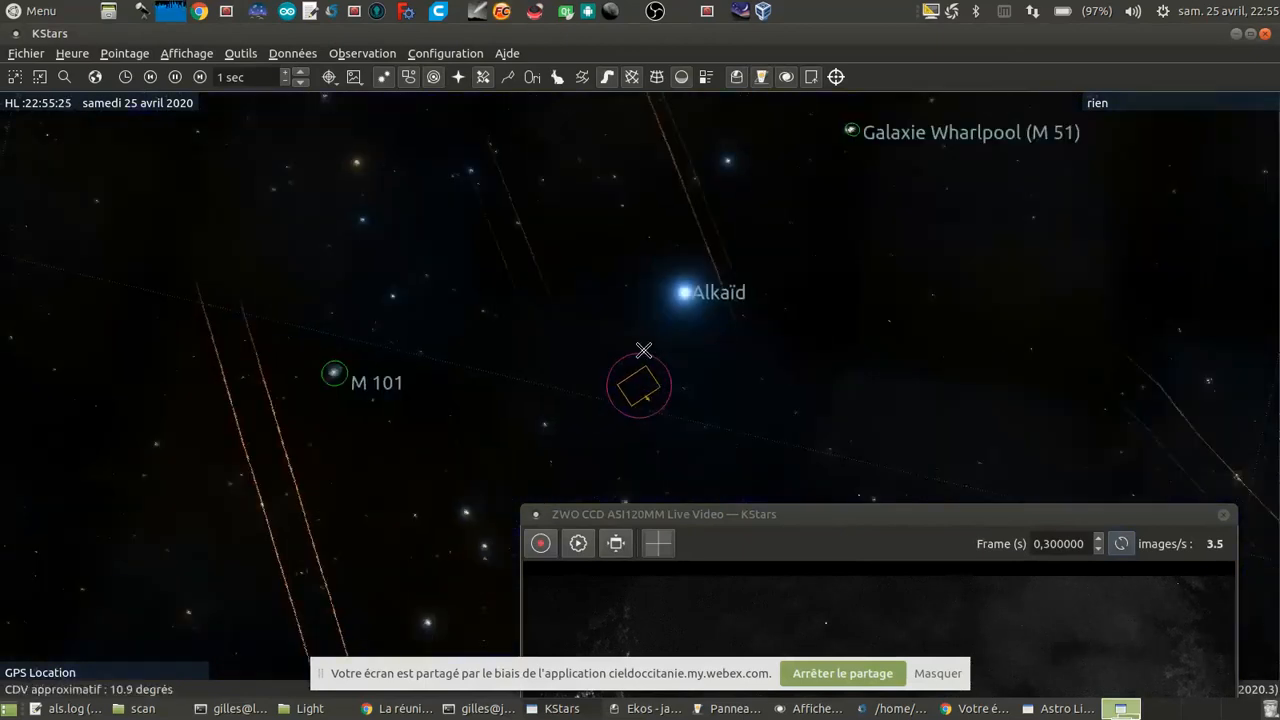
pyautogui.scroll(-1, 900, 214)
pyautogui.moveTo(900, 214); pyautogui.dragTo(808, 358)
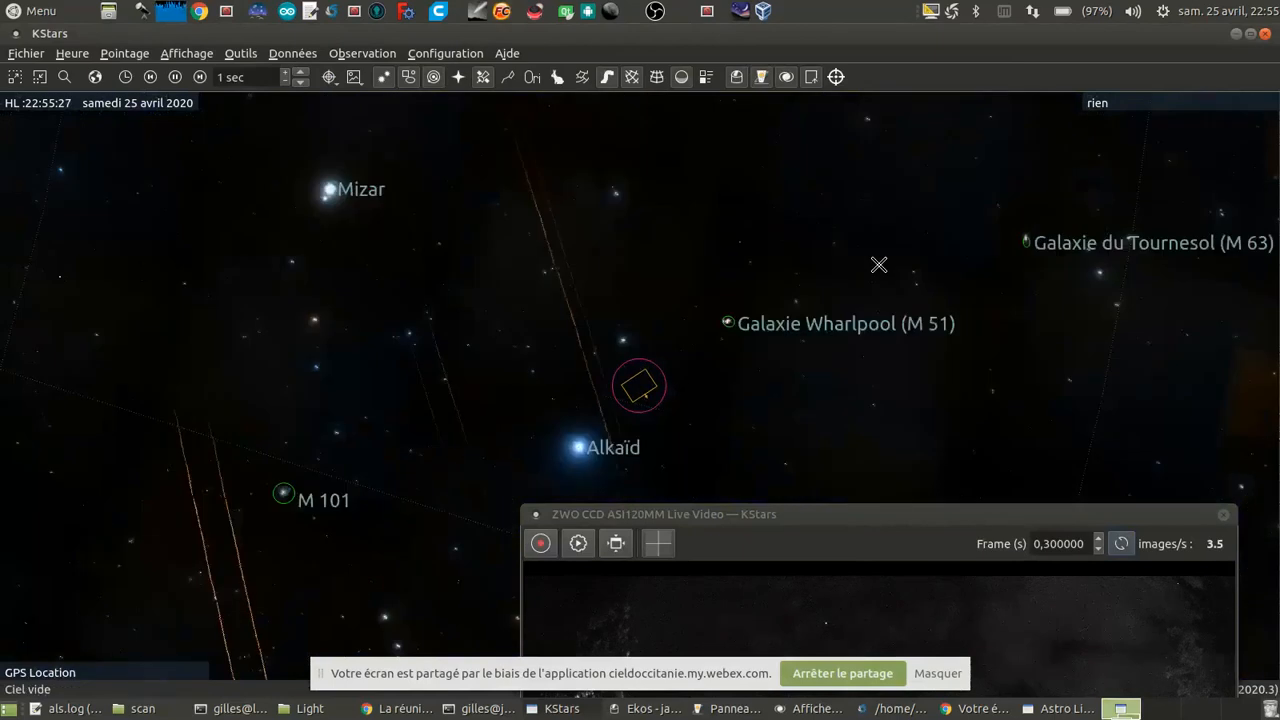
# Step: Locate the Sunflower Galaxy (M 63) on the sky map and slew the EQMod Mount to it
pyautogui.scroll(3, 932, 373)
pyautogui.scroll(1, 934, 373)
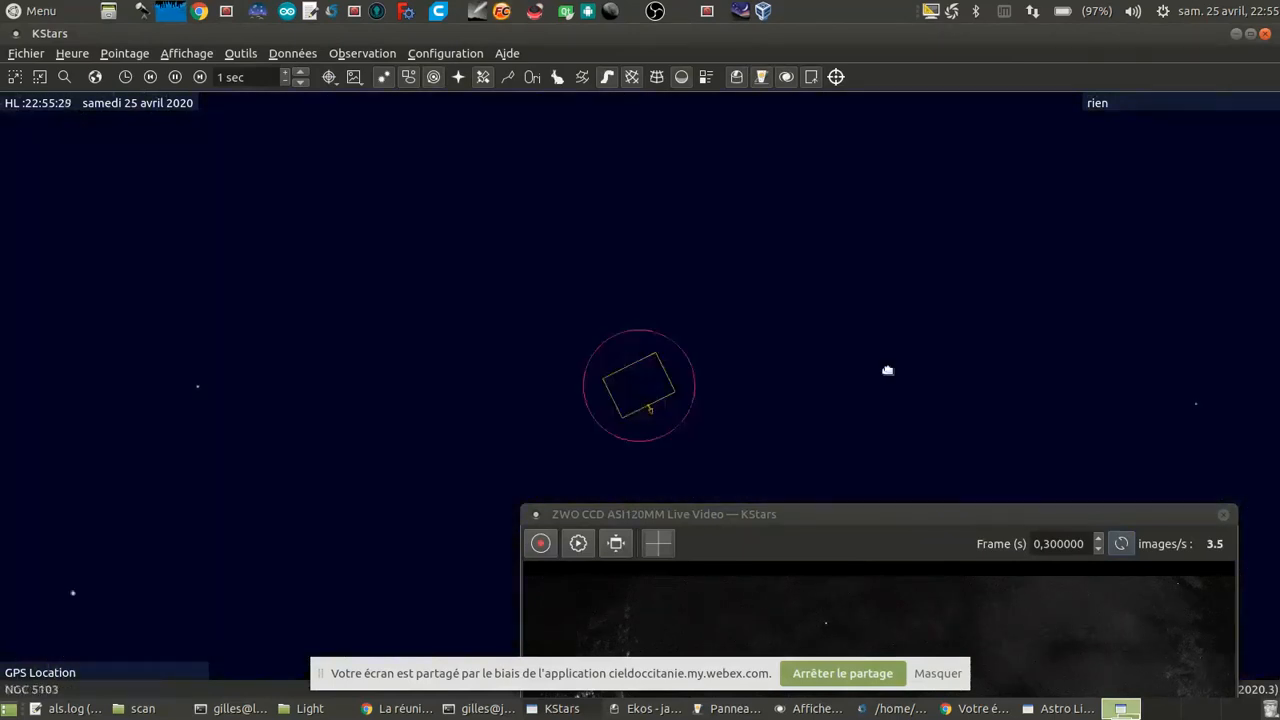
pyautogui.scroll(4, 960, 340)
pyautogui.moveTo(1099, 365); pyautogui.dragTo(926, 377)
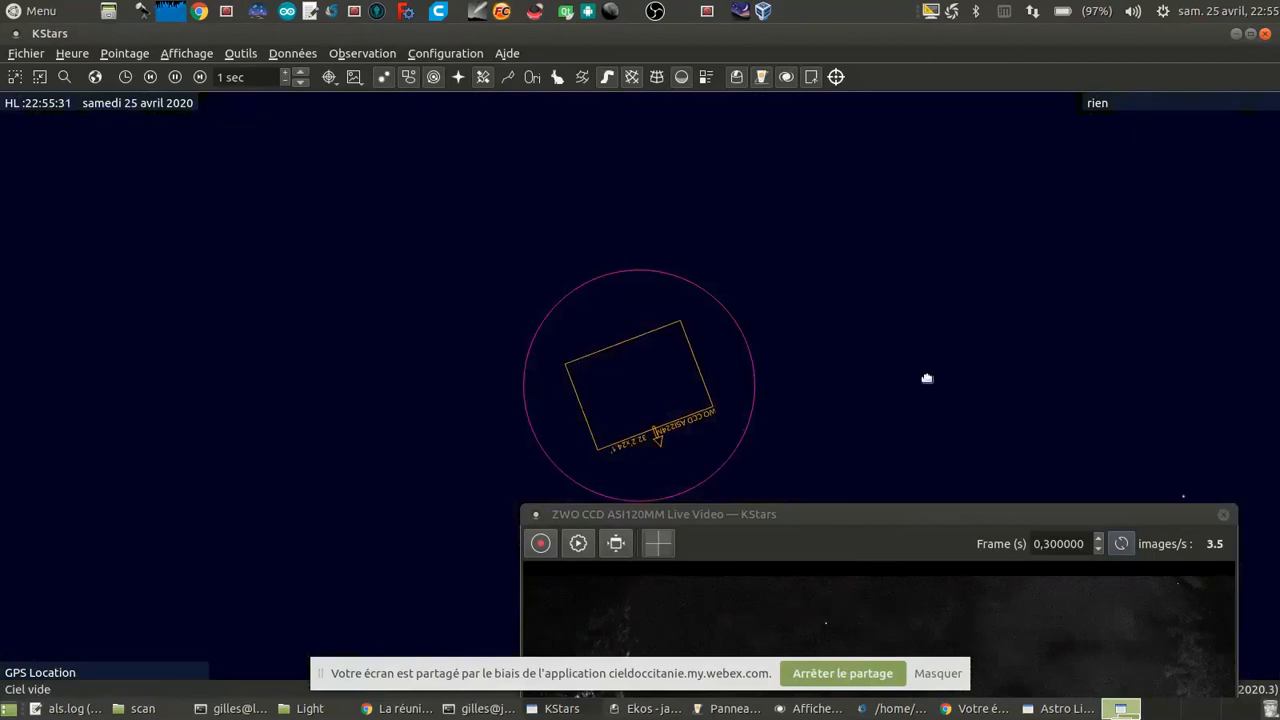
pyautogui.scroll(2, 897, 315)
pyautogui.moveTo(891, 315); pyautogui.dragTo(674, 432)
pyautogui.rightClick(610, 356)
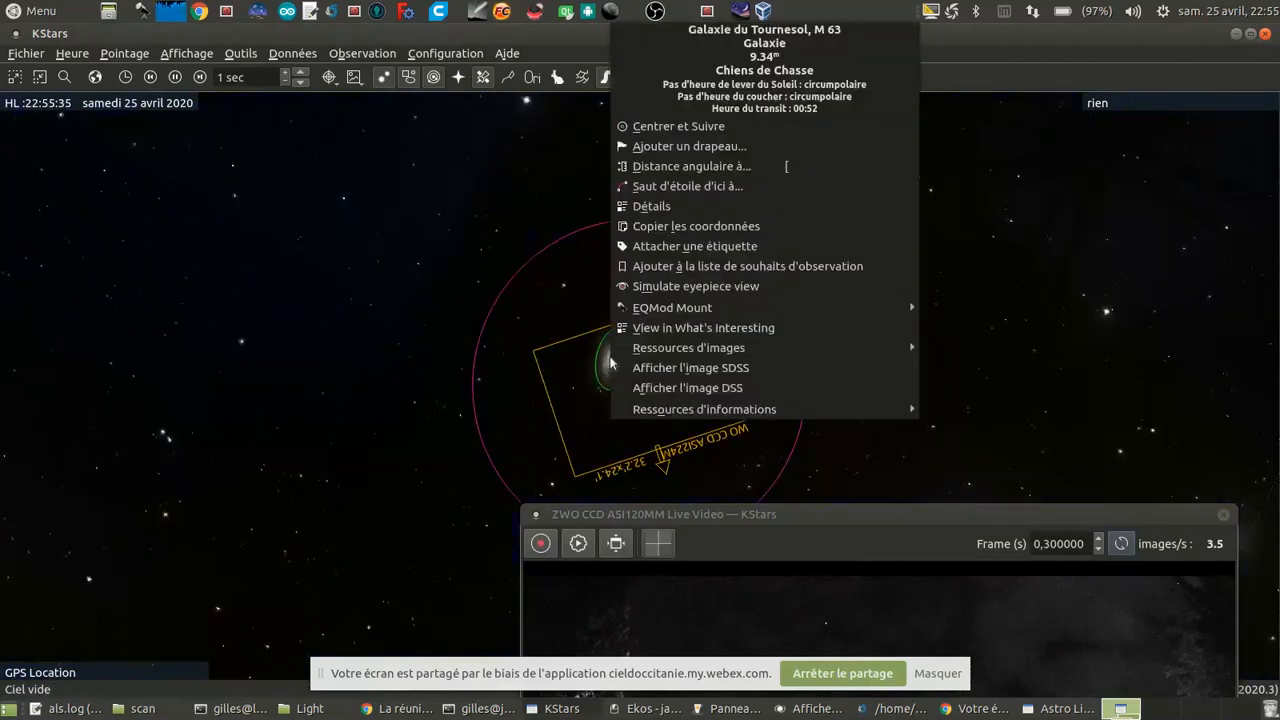
pyautogui.moveTo(686, 308)
pyautogui.click(1033, 307)
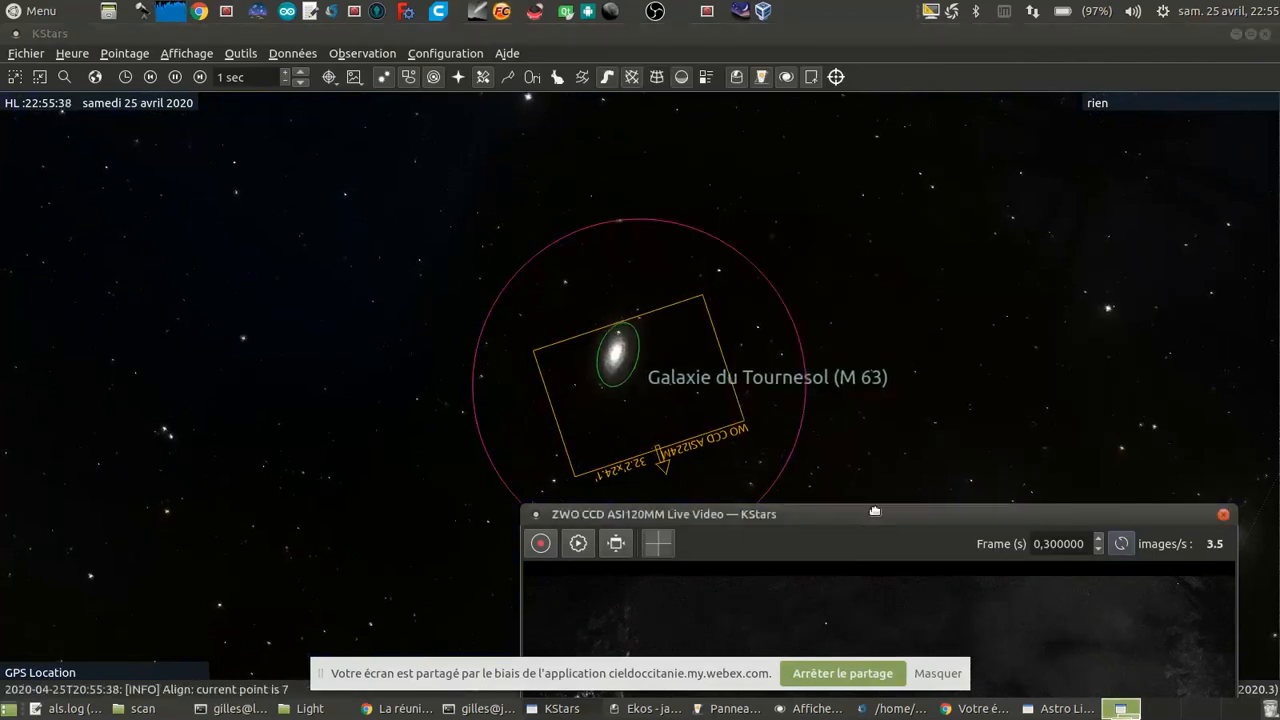
# Step: Move the ZWO CCD ASI120MM live video window aside to watch the slew and stop its stream from the INDI control panel
pyautogui.moveTo(869, 513); pyautogui.dragTo(1015, 77)
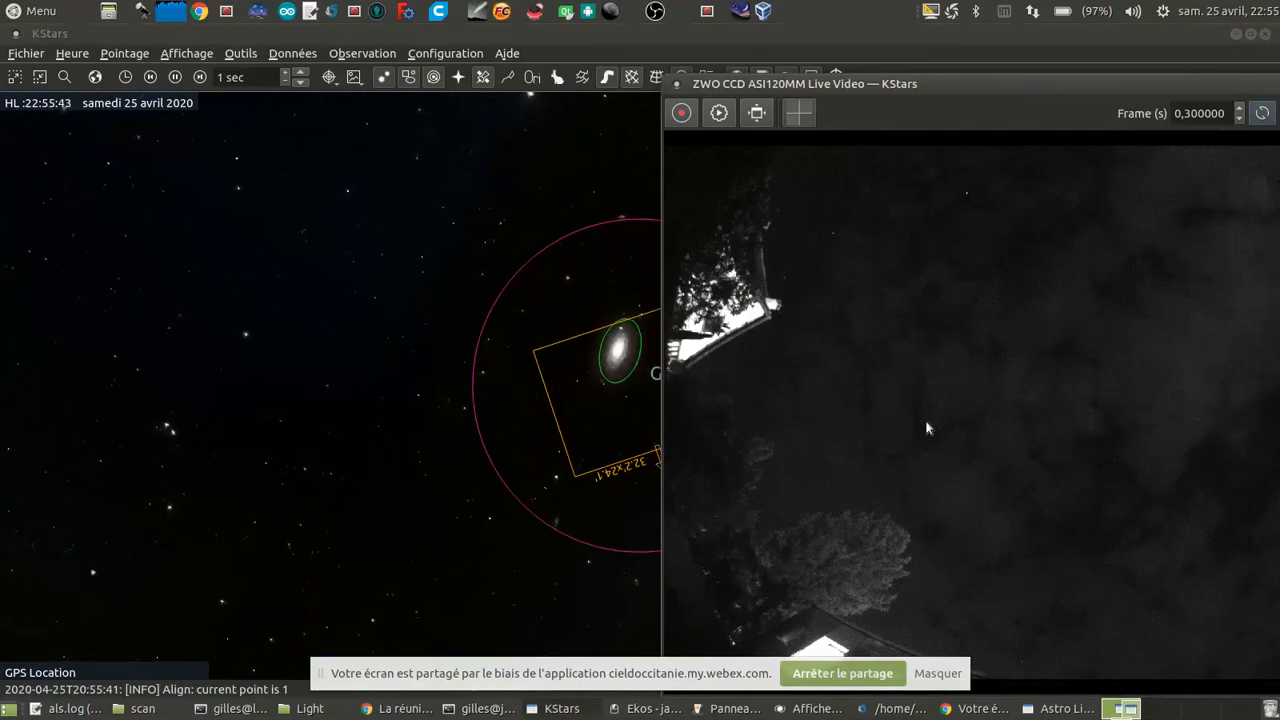
pyautogui.click(637, 709)
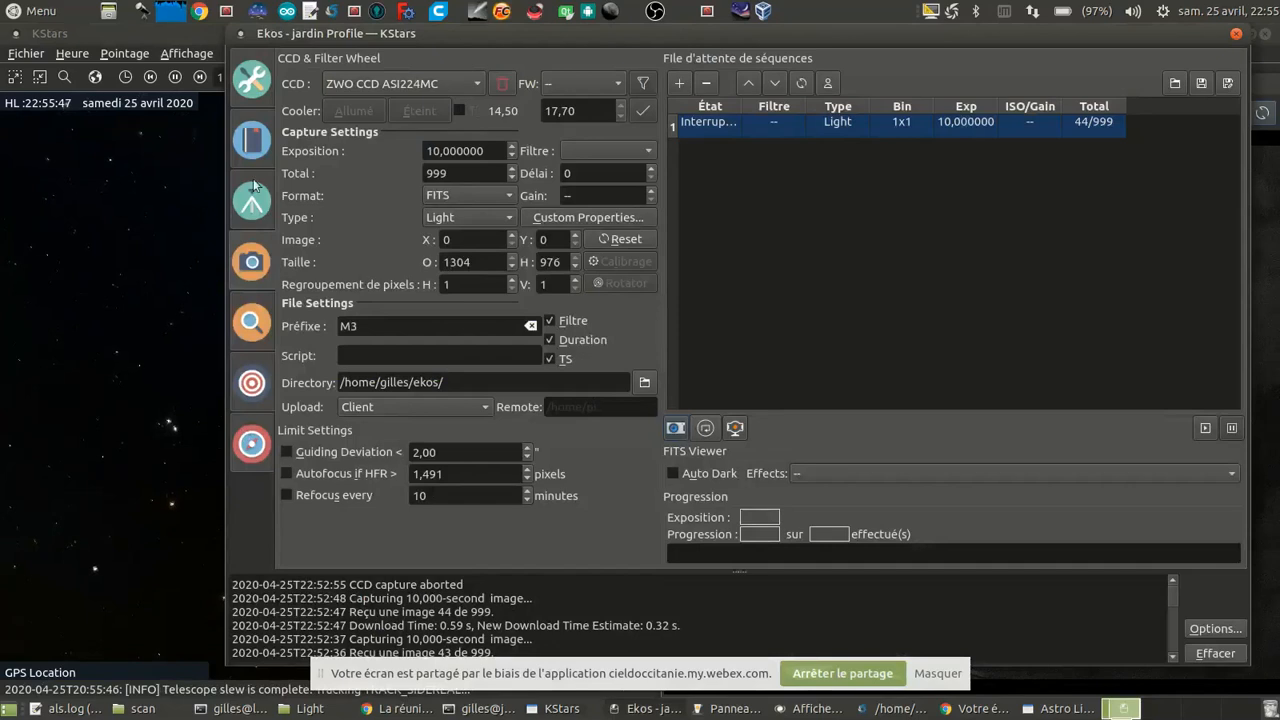
pyautogui.click(102, 502)
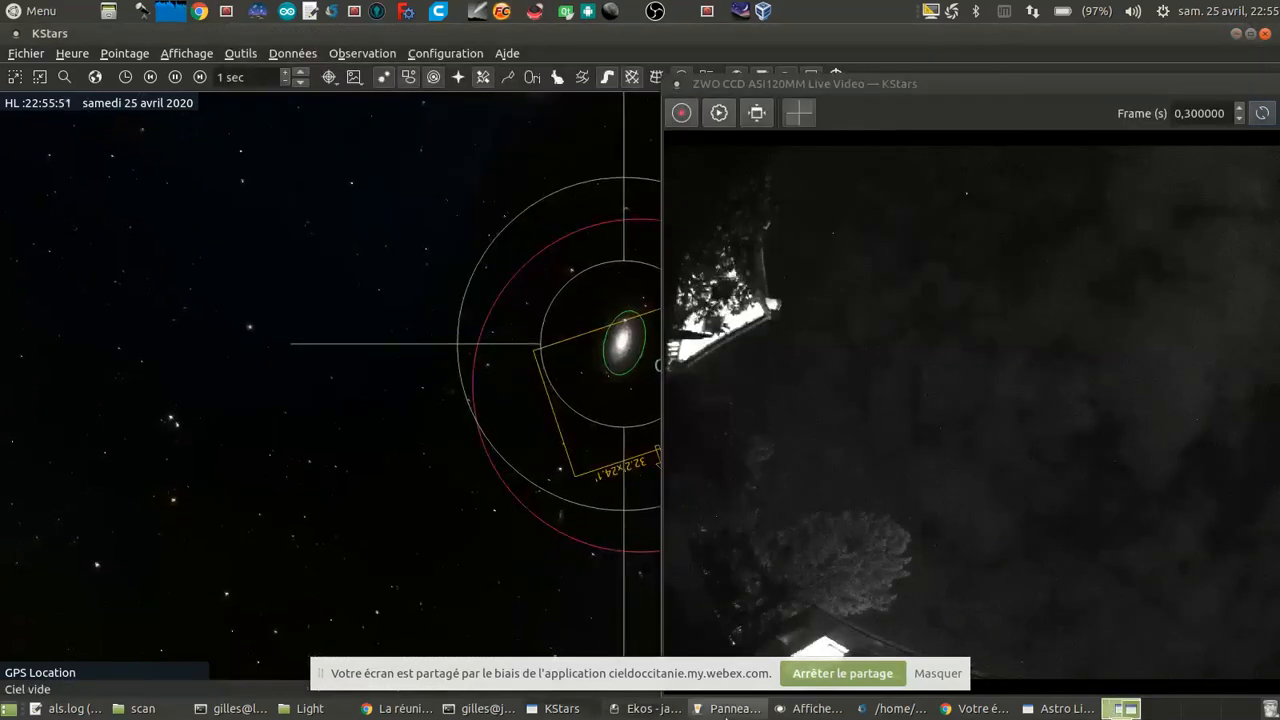
pyautogui.click(730, 708)
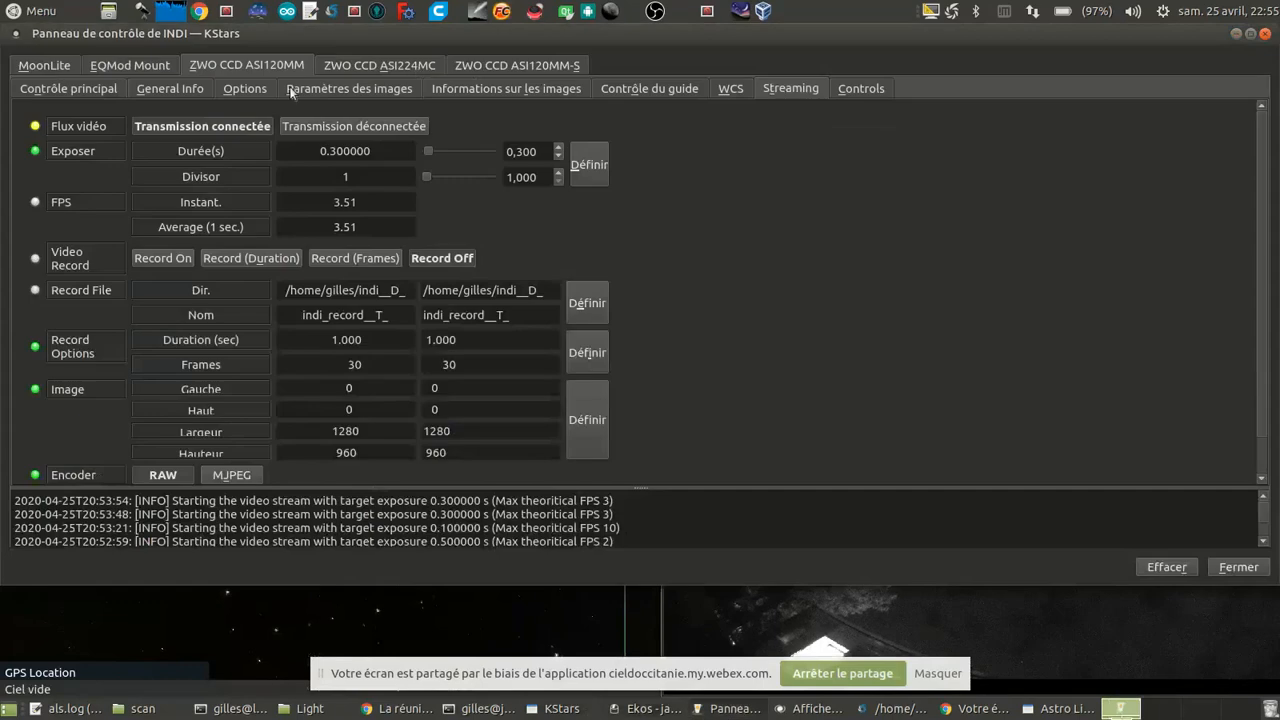
pyautogui.click(327, 126)
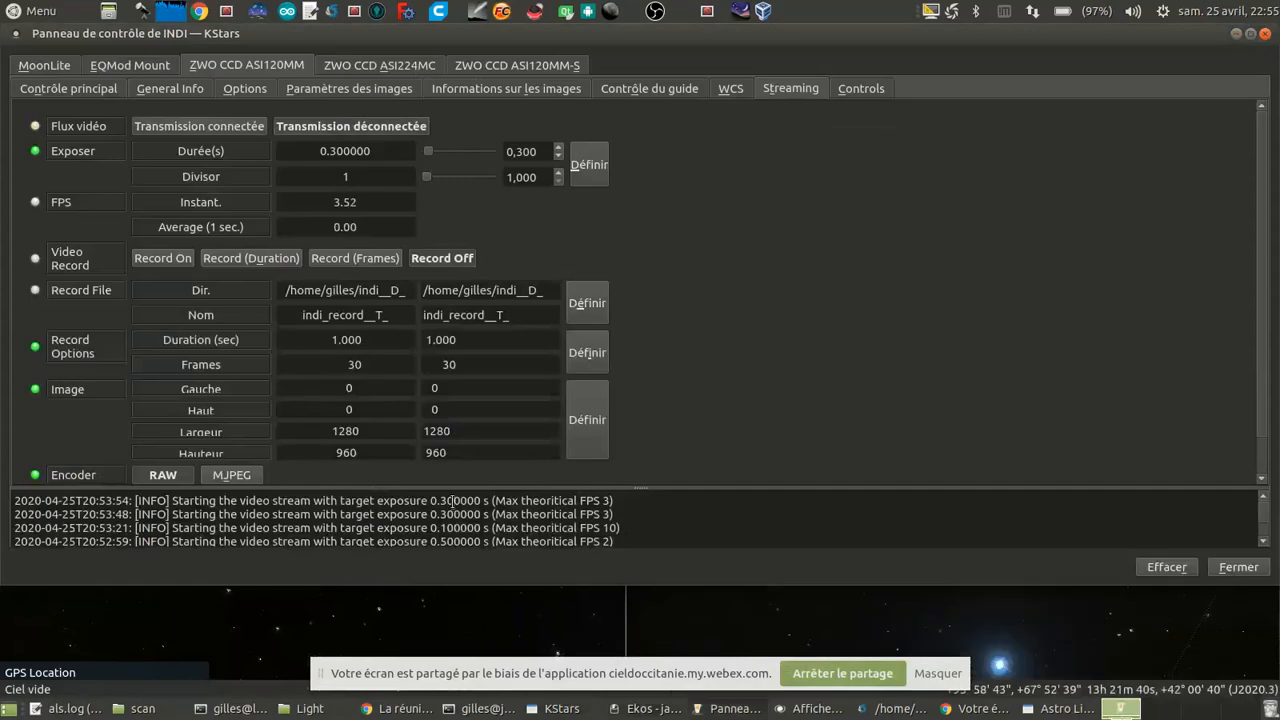
pyautogui.click(325, 621)
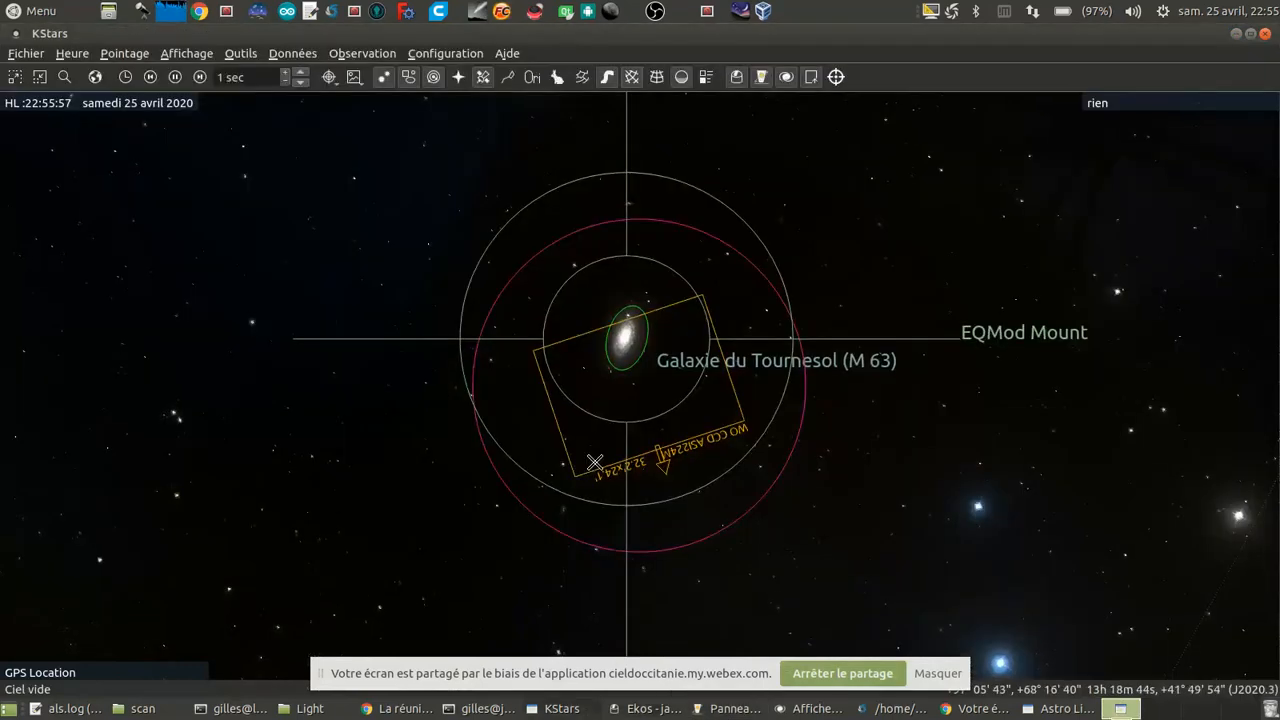
# Step: Look over the alignment module in Ekos and check the mount position against M 63 on the sky map
pyautogui.click(643, 712)
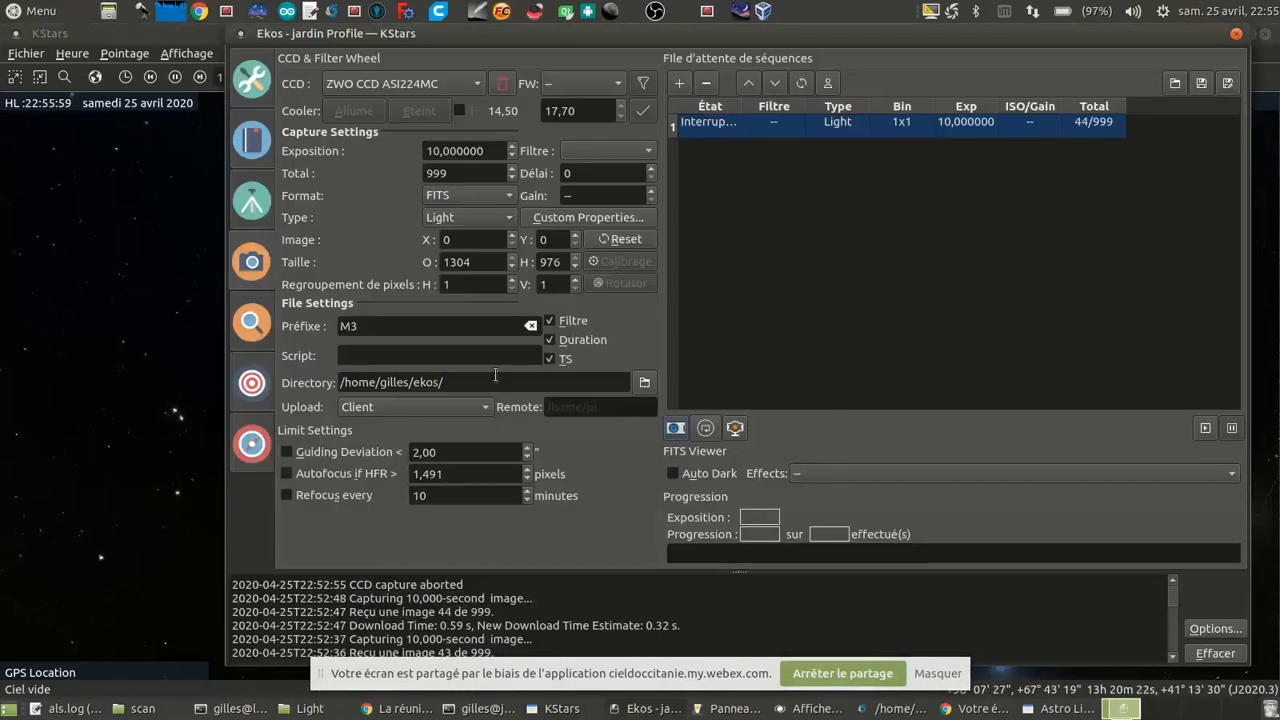
pyautogui.click(260, 393)
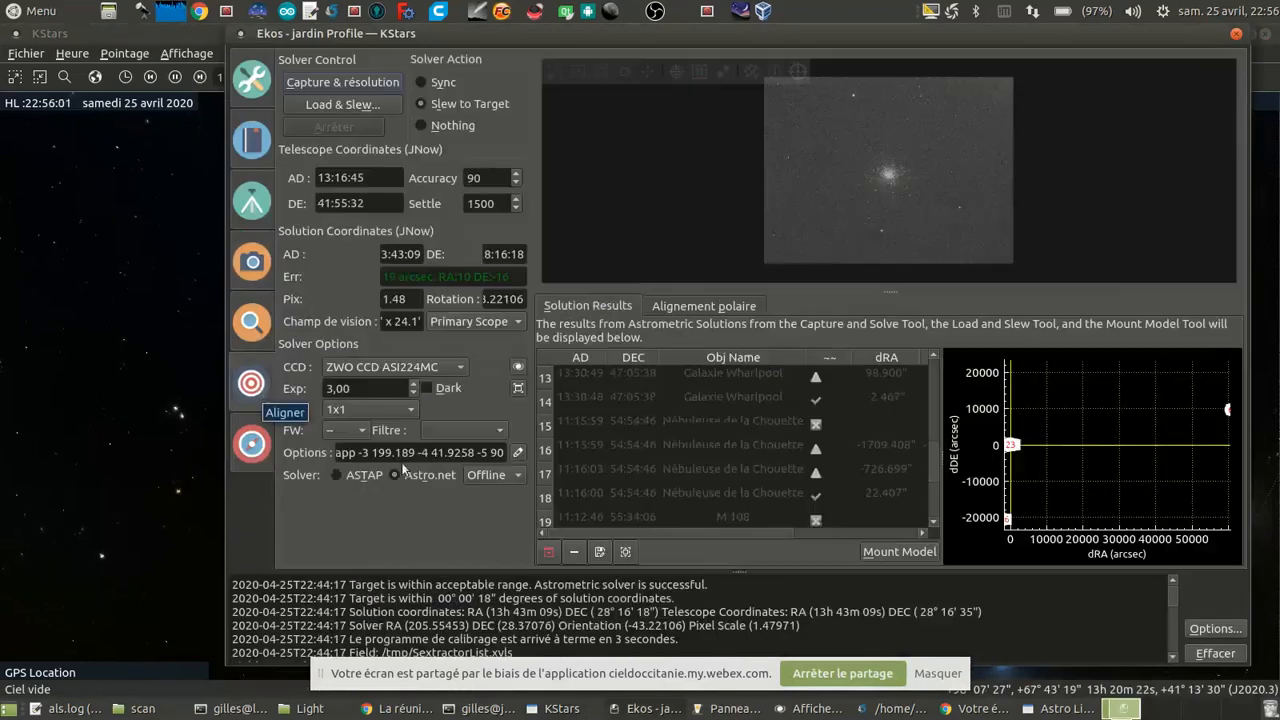
pyautogui.click(186, 409)
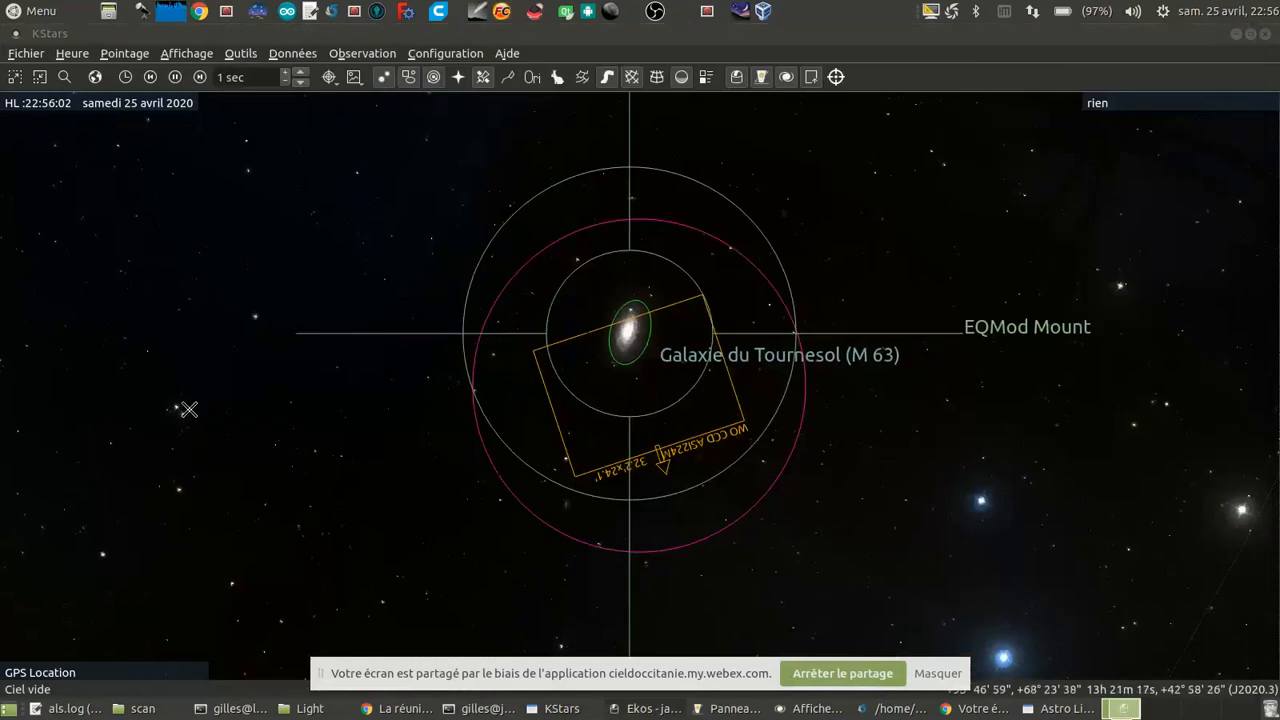
# Step: Set the Ekos capture file prefix to M63, and run a capture-and-solve alignment that slews the mount to the target
pyautogui.click(667, 712)
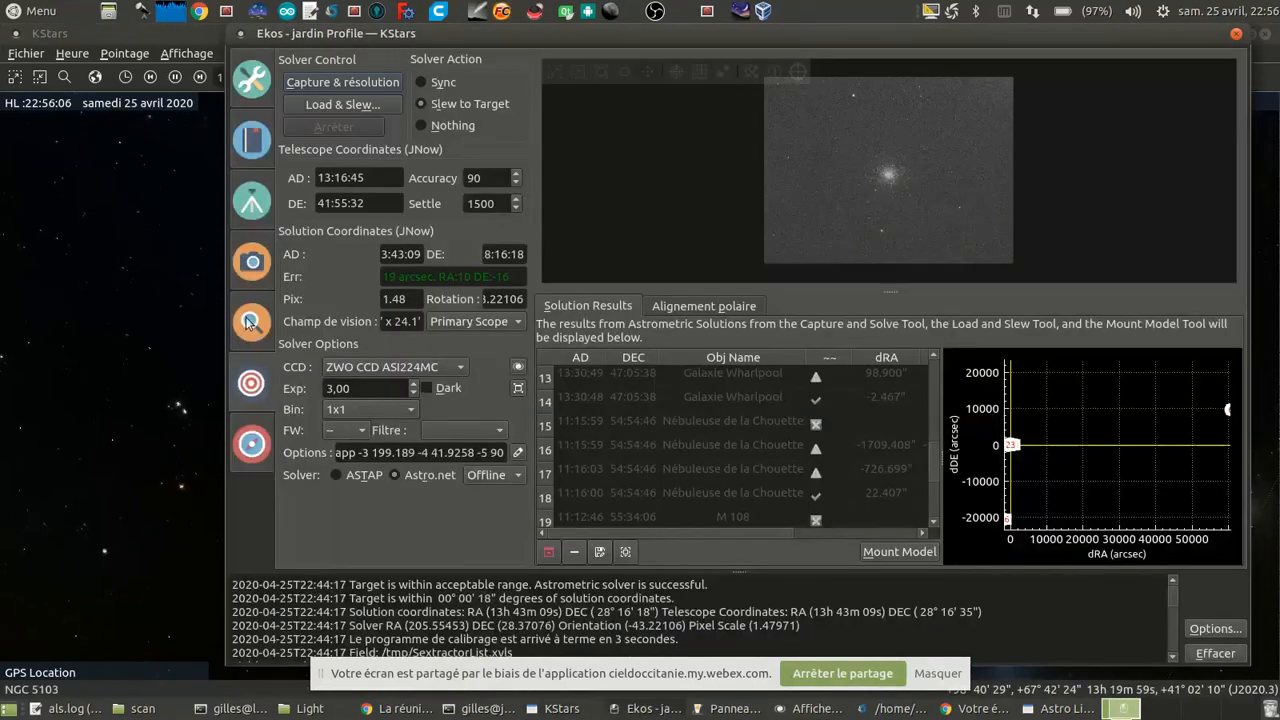
pyautogui.click(252, 261)
pyautogui.click(438, 327)
pyautogui.press('BackSpace')
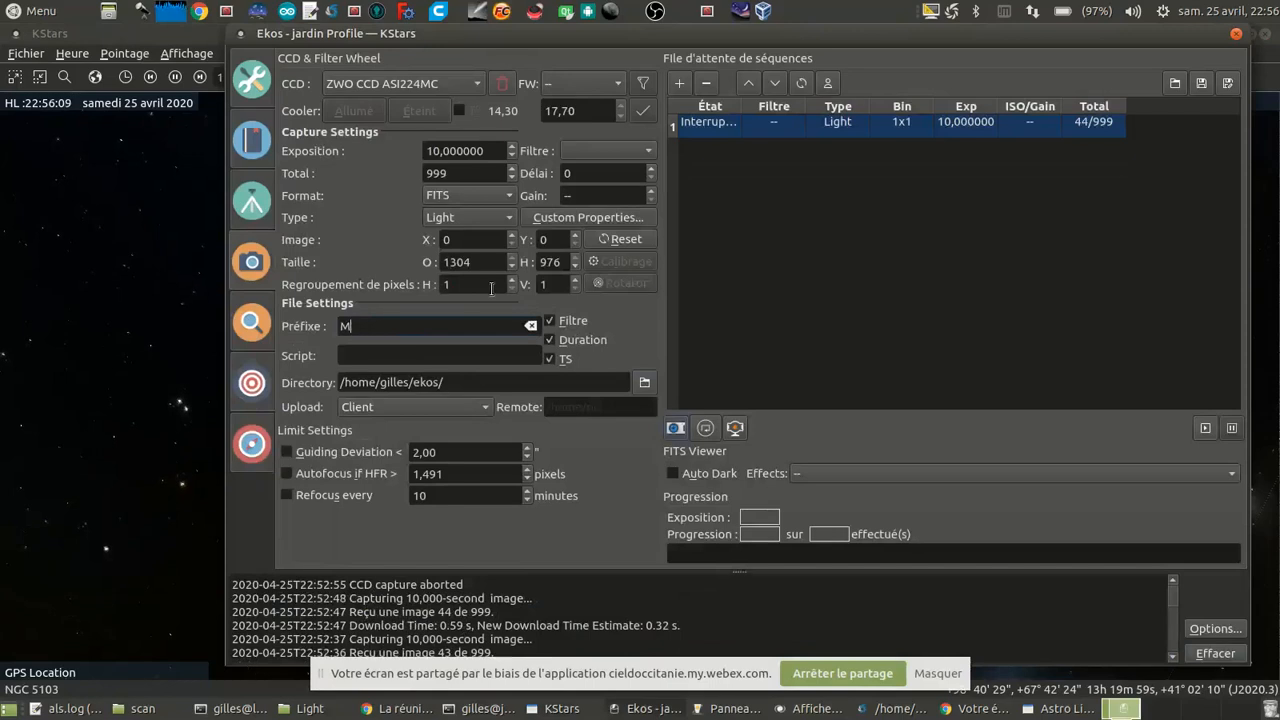
pyautogui.write('63')
pyautogui.click(252, 398)
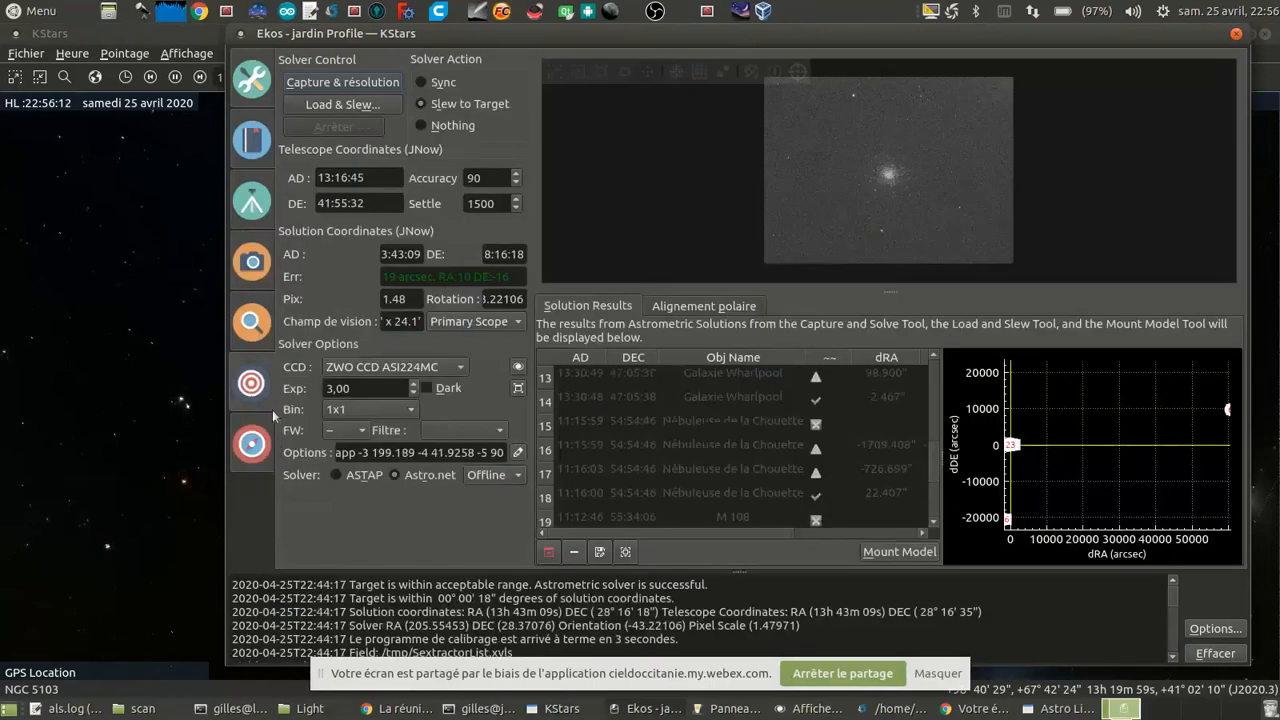
pyautogui.click(351, 85)
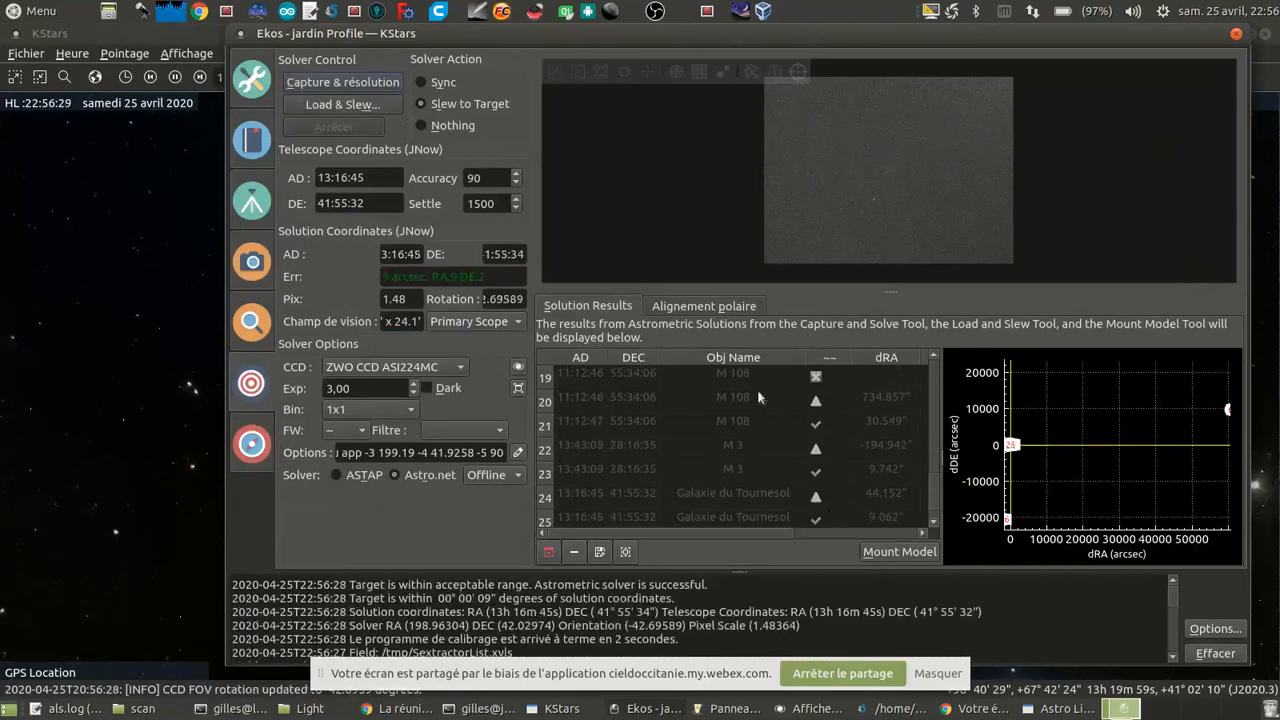
# Step: Replace the interrupted capture job with a new sequence of 999 light frames at 10 seconds and start it
pyautogui.click(253, 263)
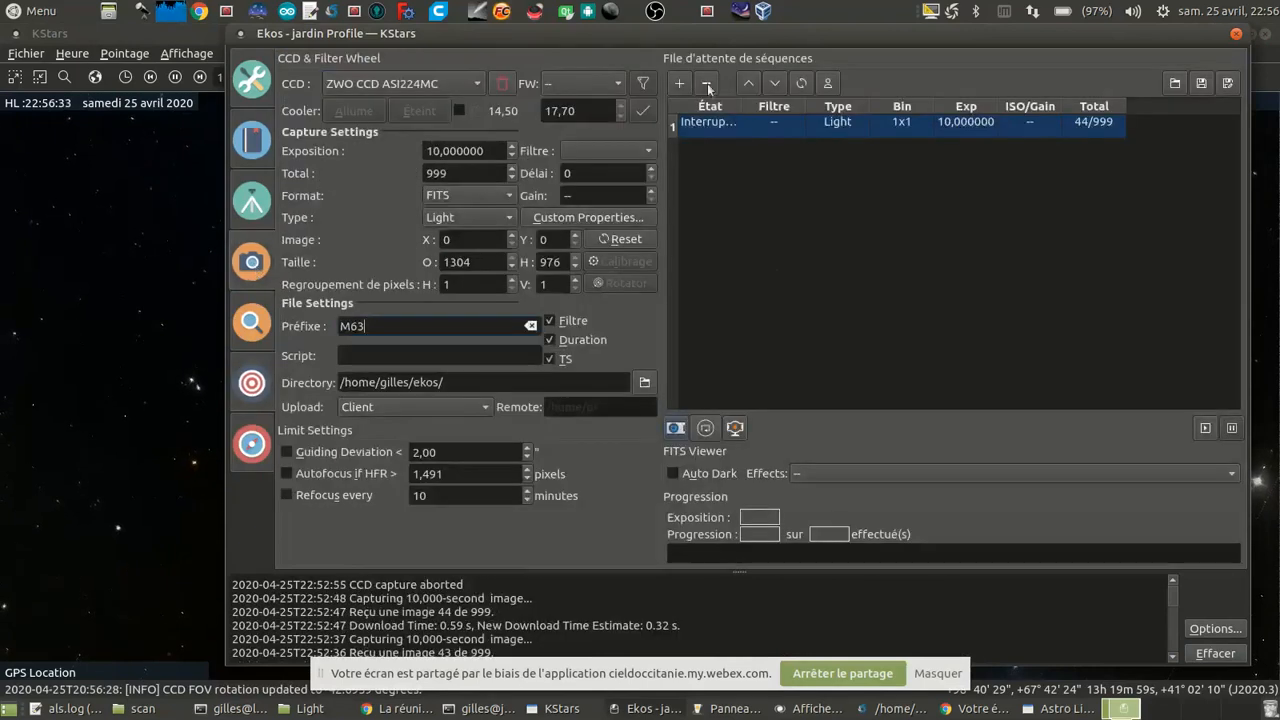
pyautogui.press('Delete')
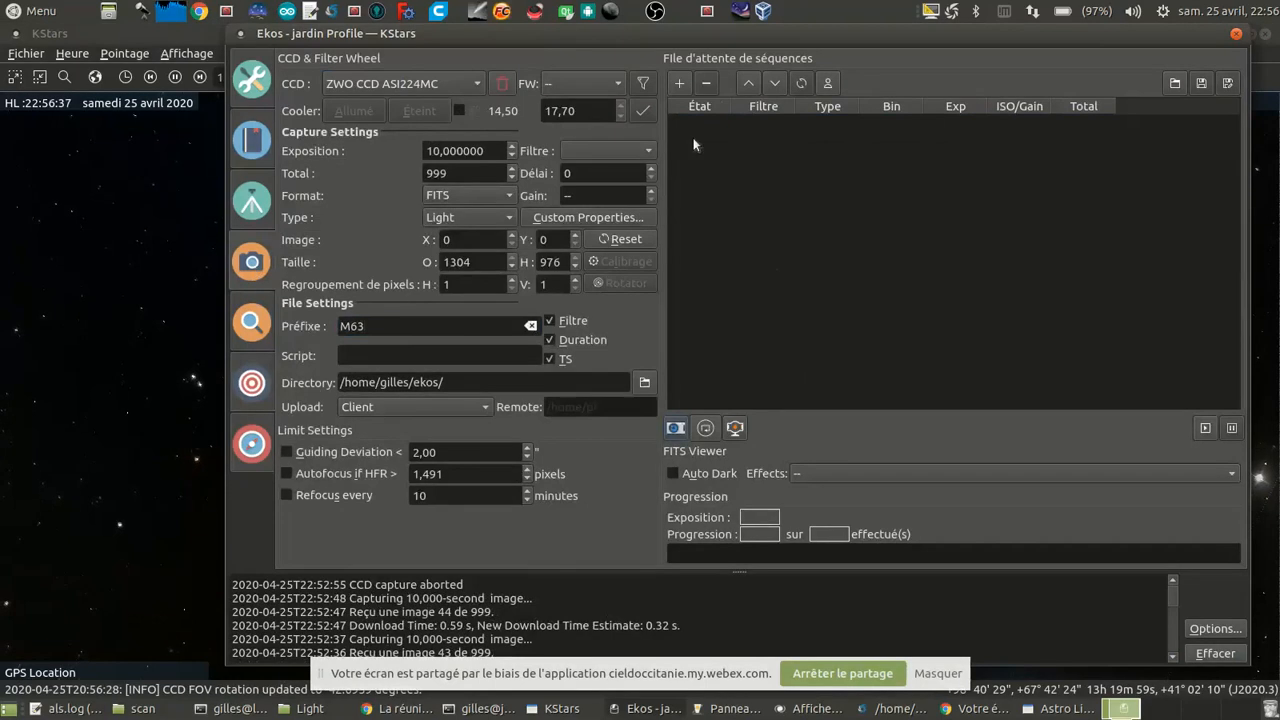
pyautogui.click(680, 84)
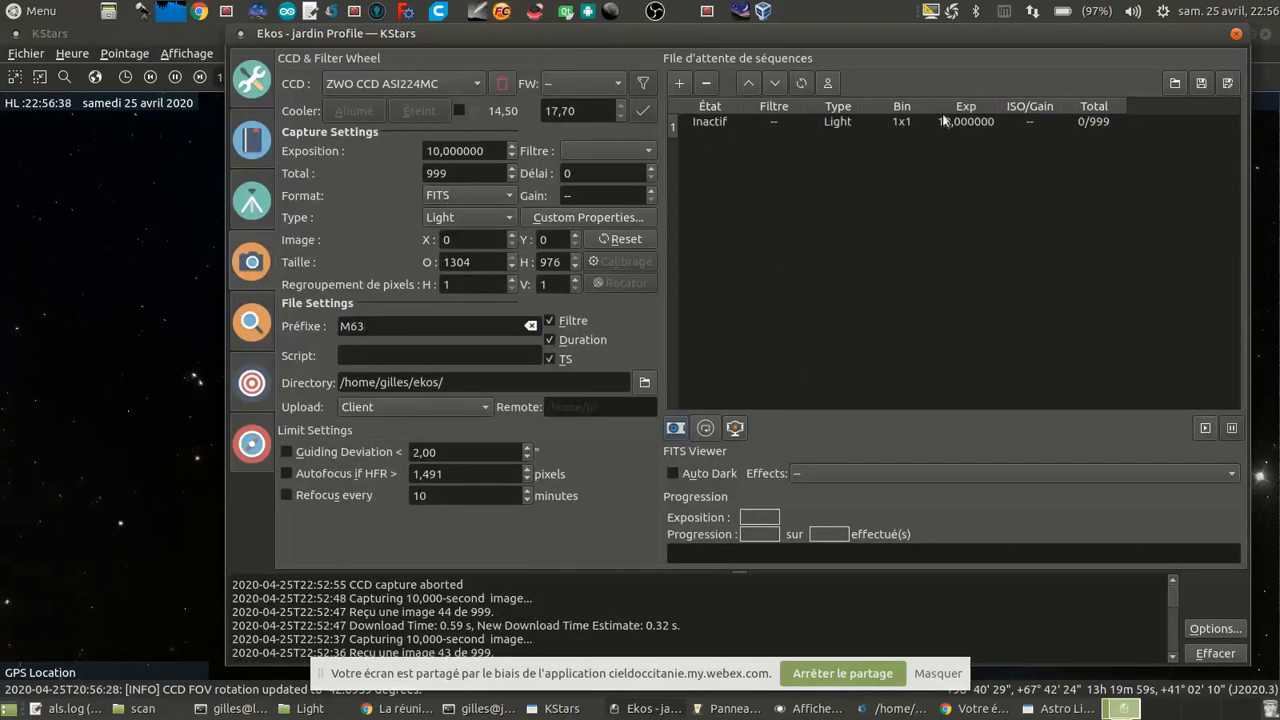
pyautogui.click(1207, 428)
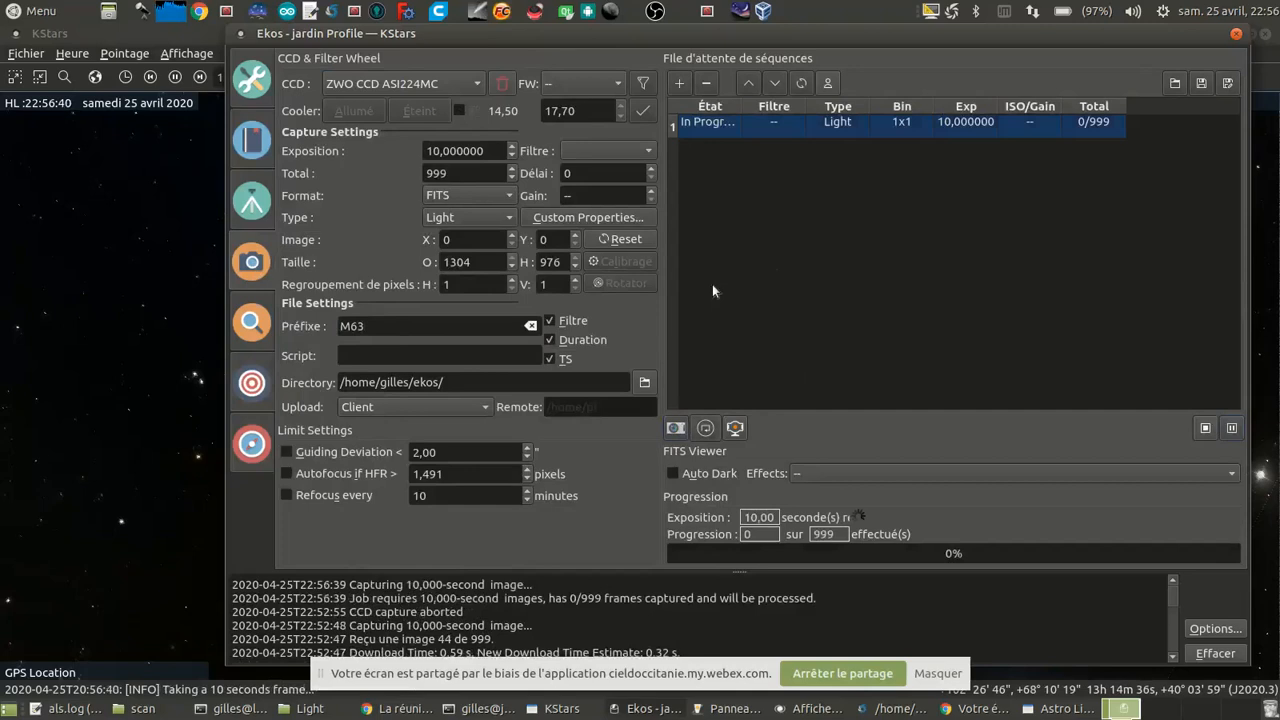
# Step: Switch to Astro Live Stacker, reset the auto stretch and levels settings, and start a stacking session
pyautogui.click(1041, 712)
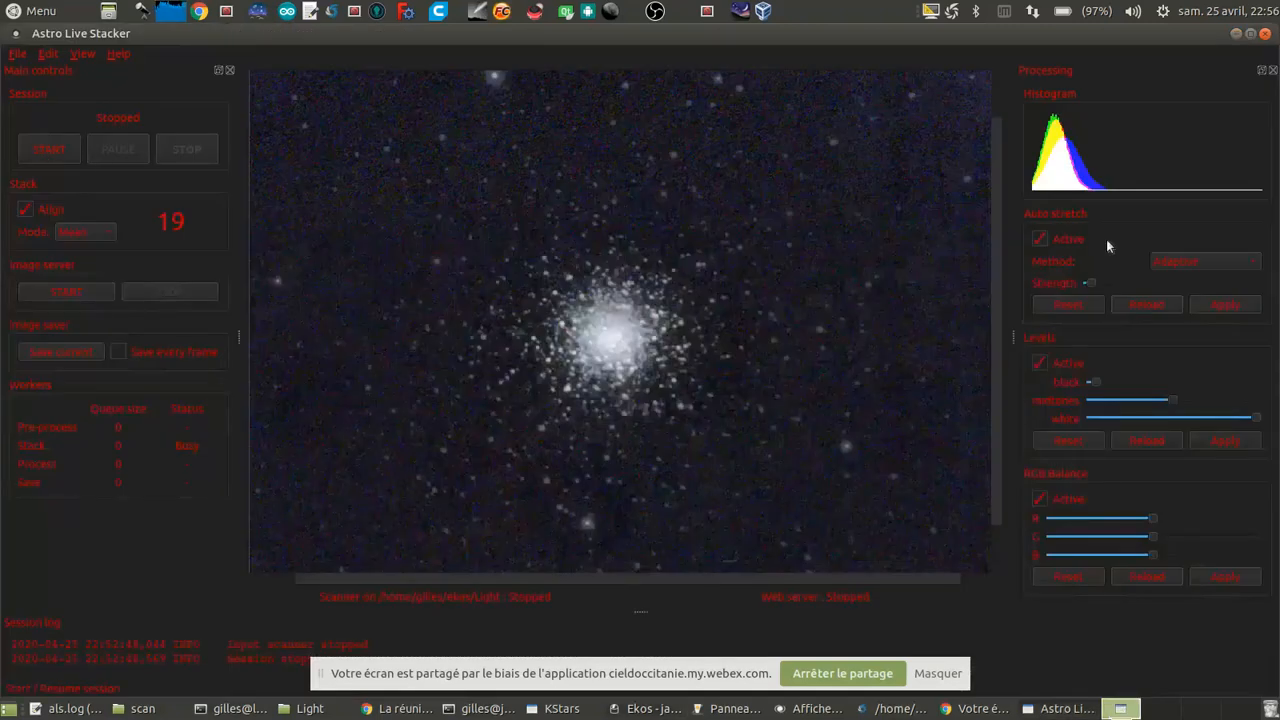
pyautogui.click(1080, 305)
pyautogui.click(1066, 441)
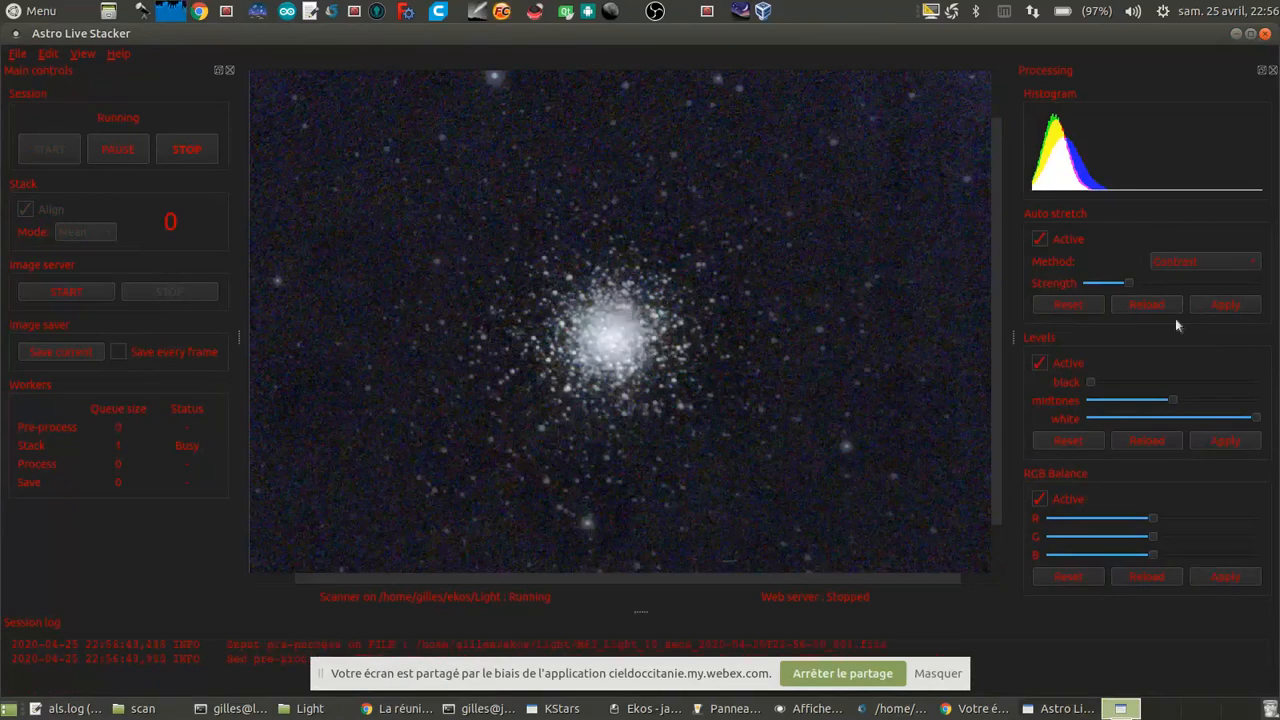
# Step: Restart the live stacking session in Mean mode and set the auto stretch method to Adaptive
pyautogui.click(1200, 265)
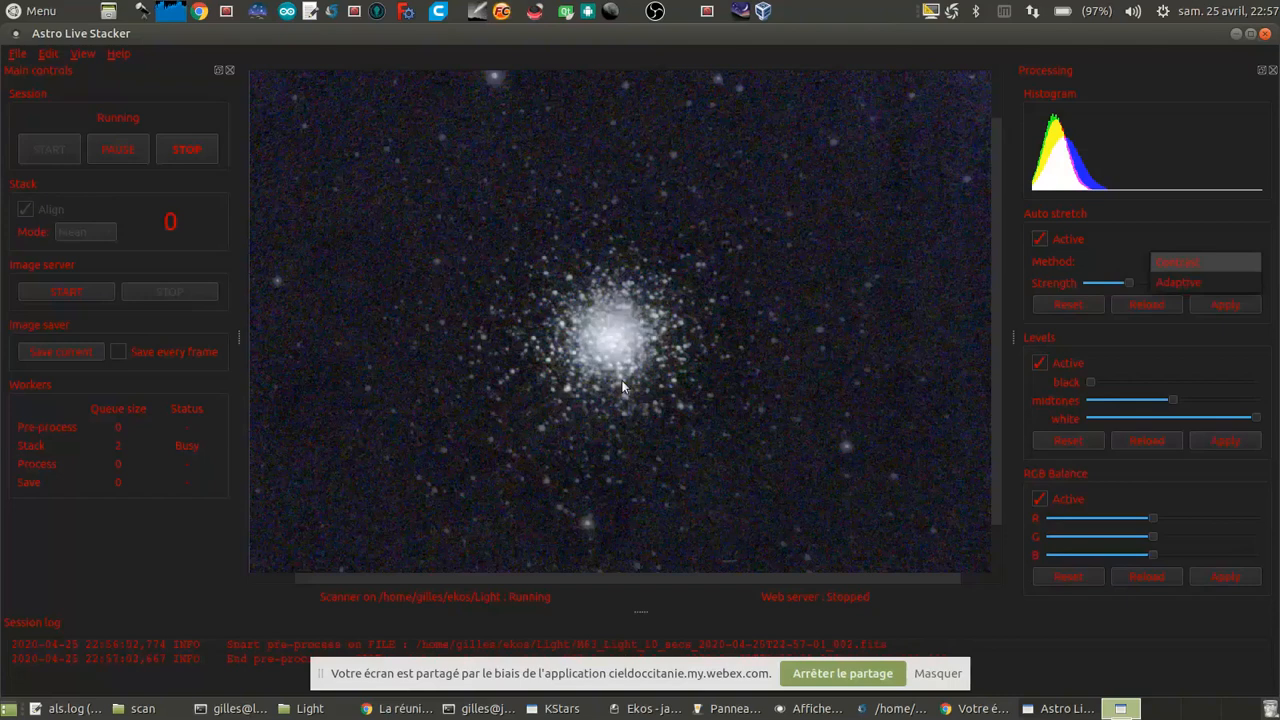
pyautogui.click(180, 150)
pyautogui.click(182, 151)
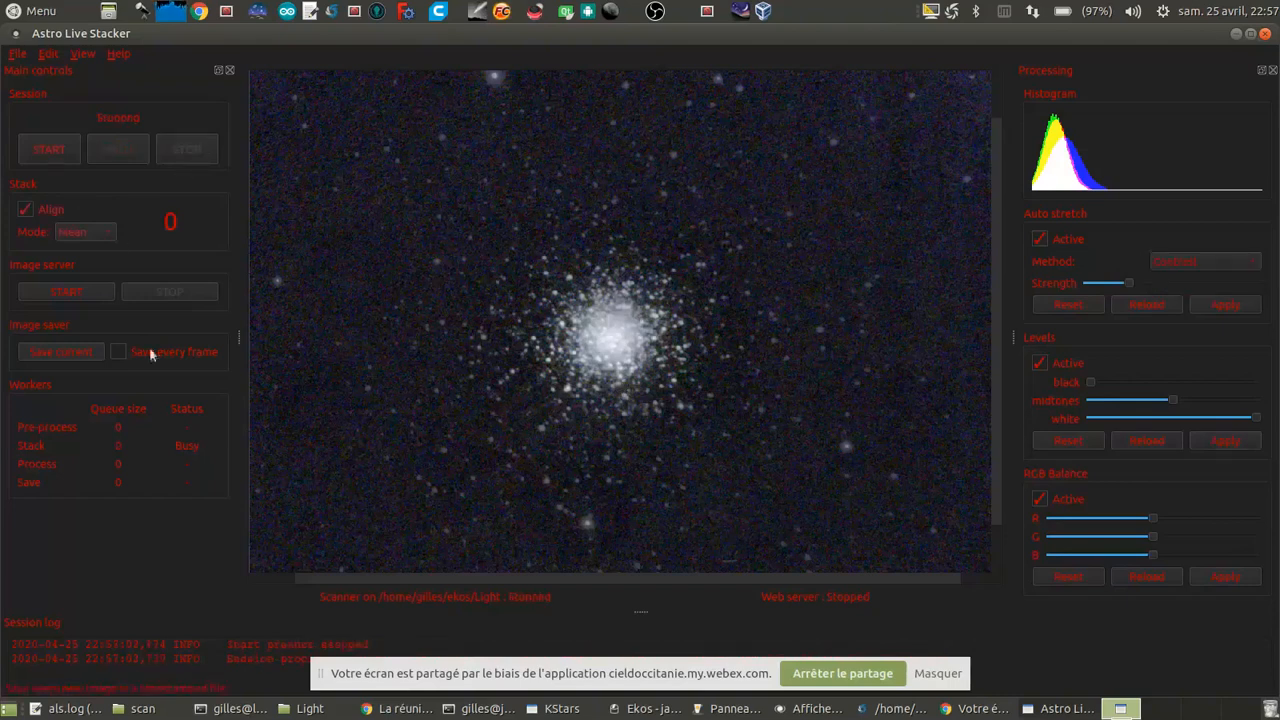
pyautogui.click(43, 151)
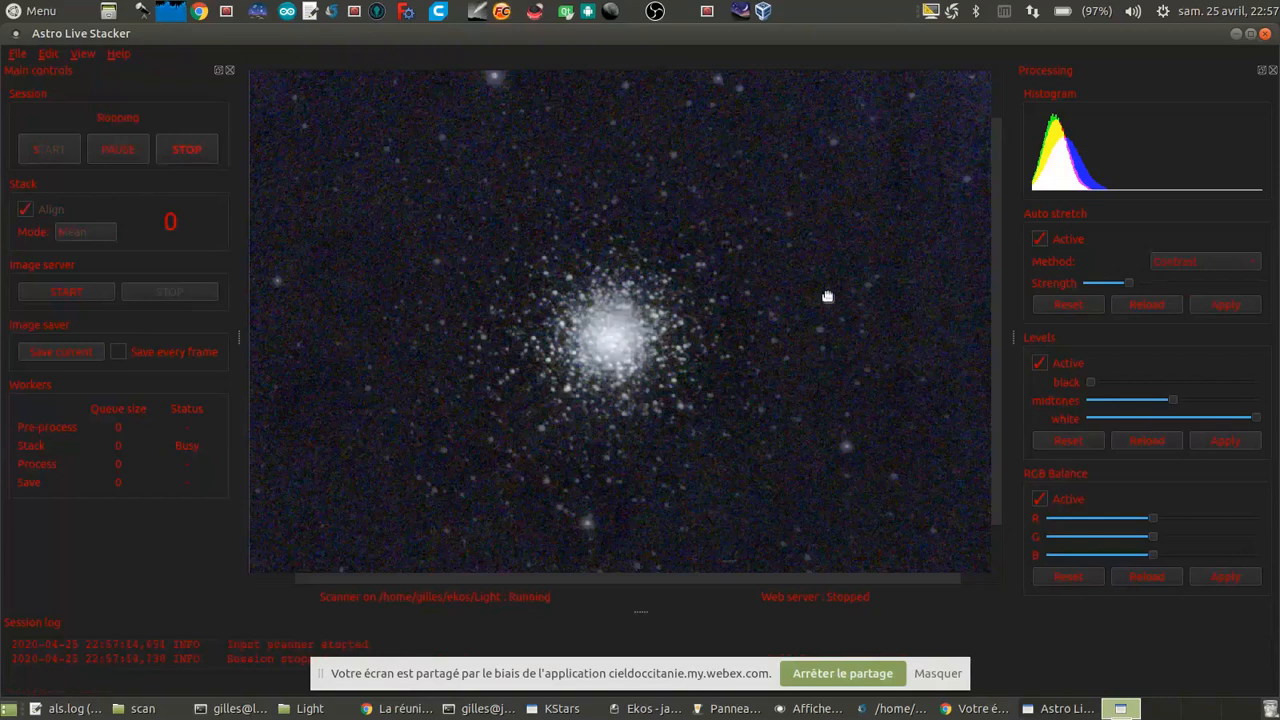
pyautogui.click(1172, 264)
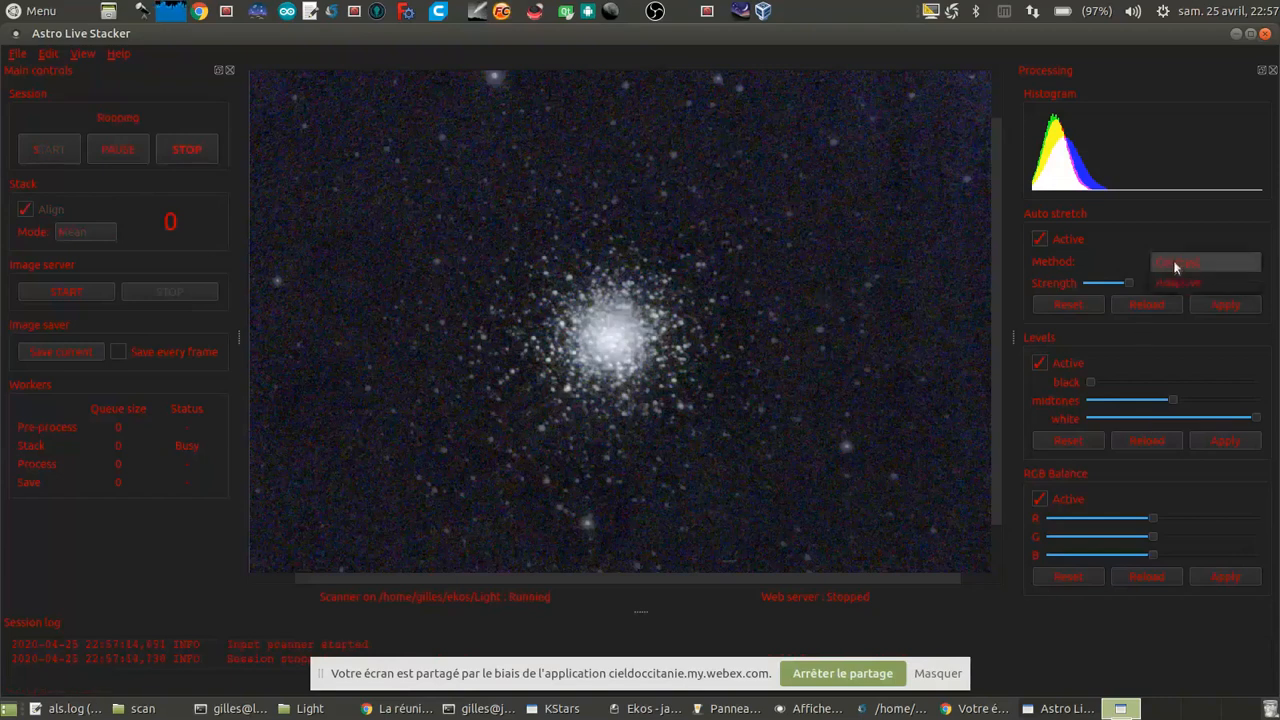
pyautogui.click(1178, 282)
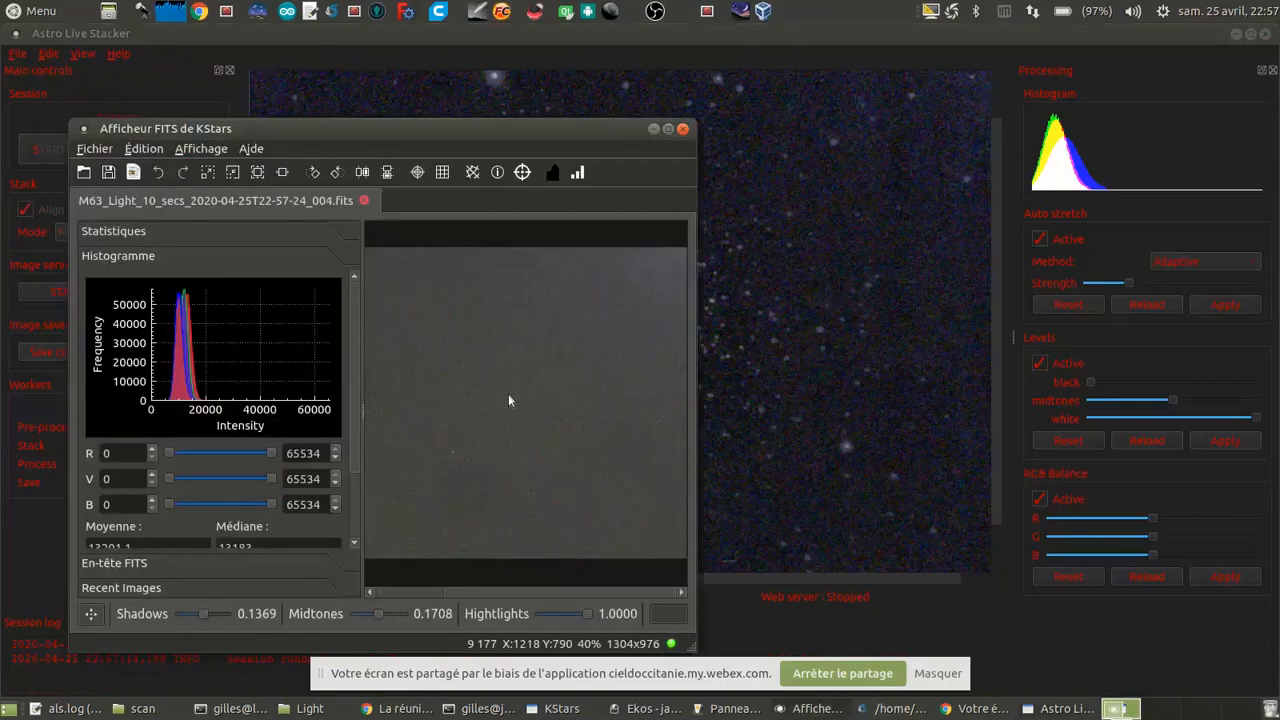
# Step: Inspect the latest 10-second M63 frame in the KStars FITS viewer at several magnifications
pyautogui.scroll(-2, 514, 401)
pyautogui.scroll(6, 524, 414)
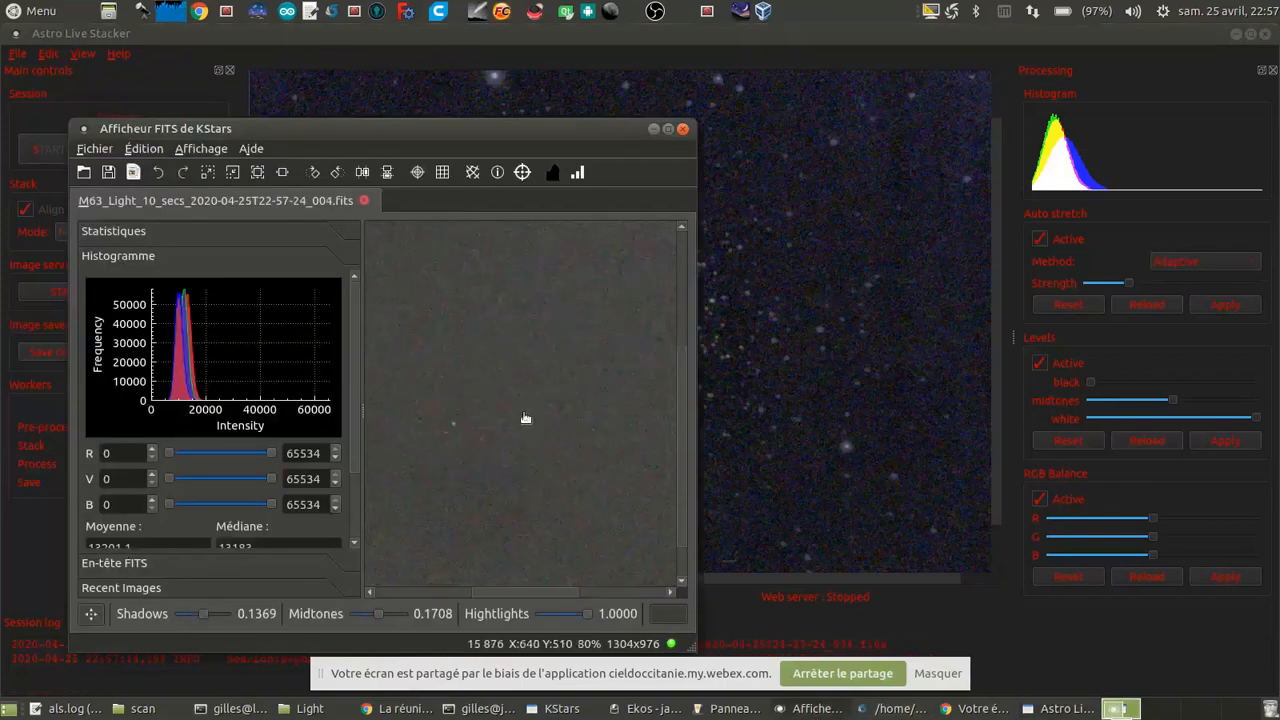
pyautogui.scroll(-3, 530, 417)
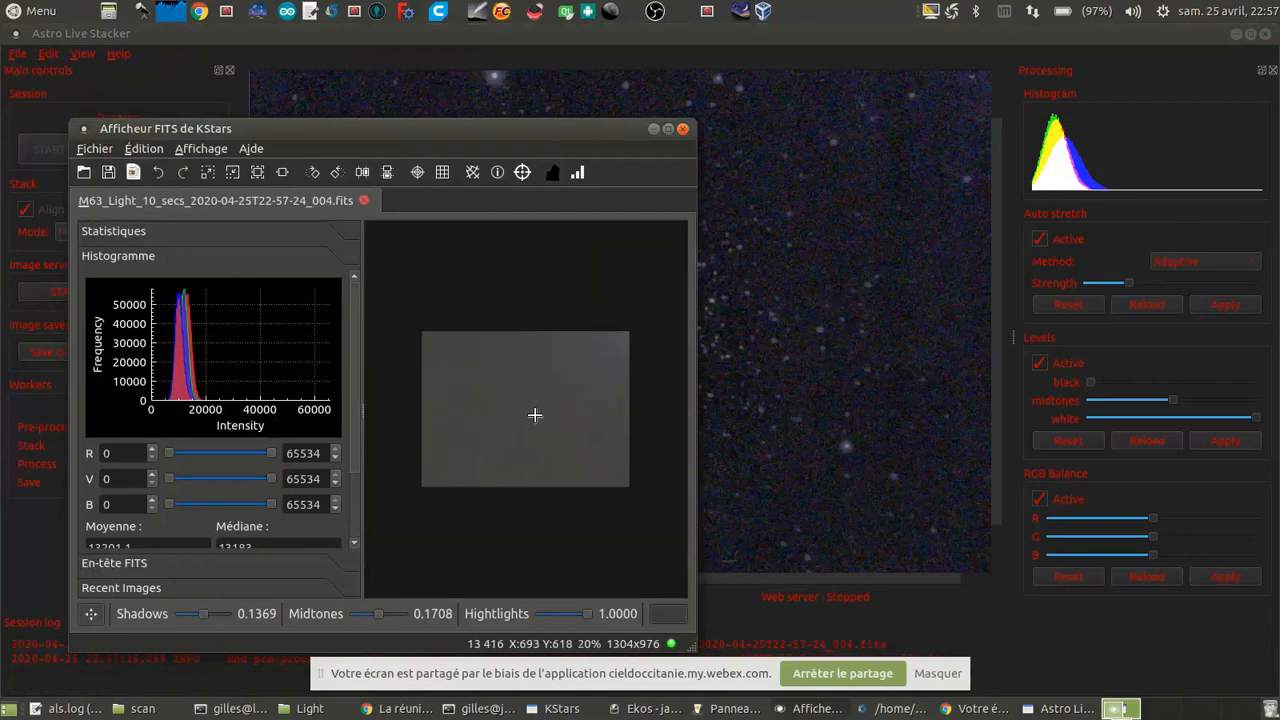
pyautogui.scroll(1, 535, 415)
# Step: Stop the live stacking session and quit Astro Live Stacker, confirming the exit
pyautogui.click(867, 323)
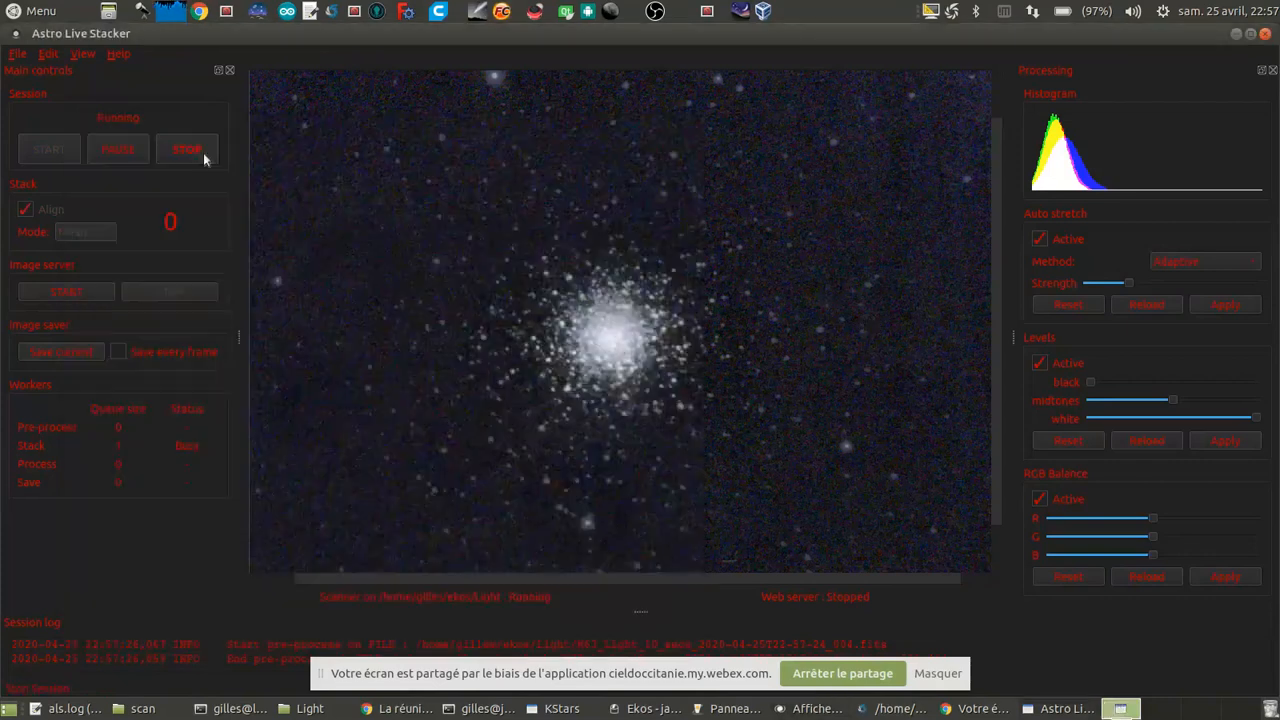
pyautogui.click(1265, 33)
pyautogui.click(709, 368)
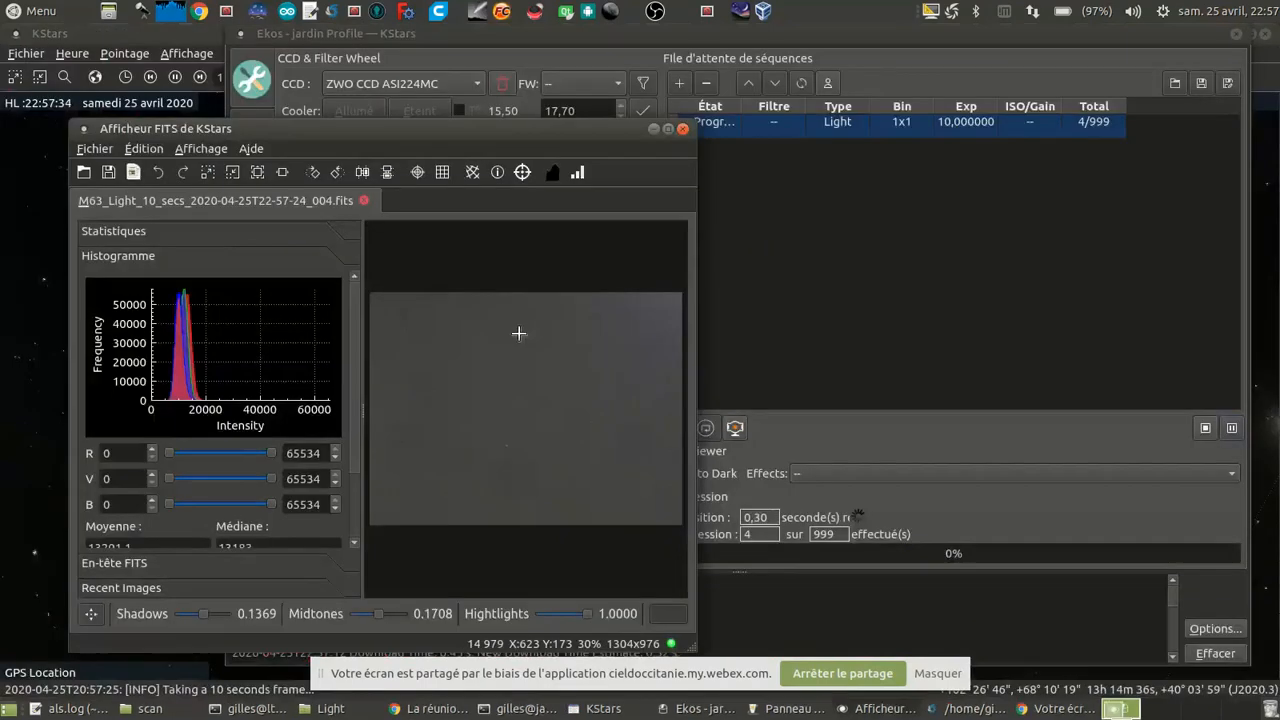
# Step: View the M63 frame in full in the FITS viewer, and abort the running capture sequence in Ekos
pyautogui.scroll(-1, 557, 427)
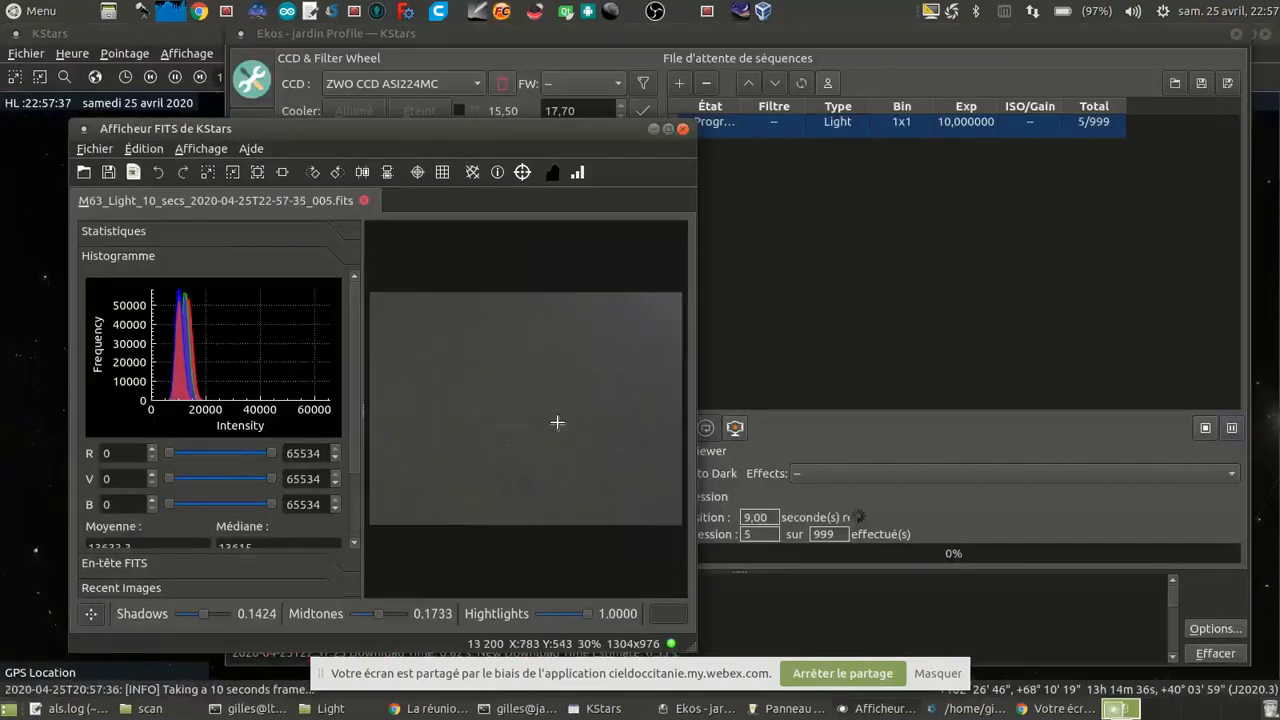
pyautogui.click(794, 420)
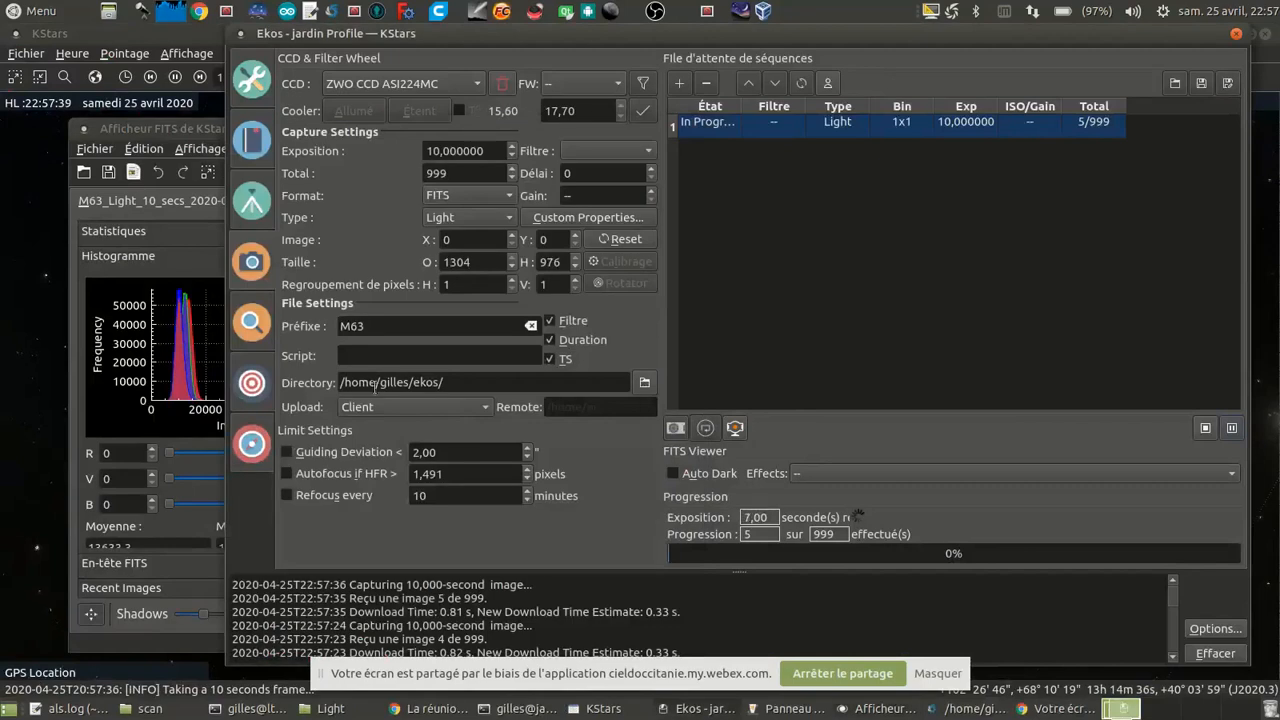
pyautogui.click(1205, 428)
# Step: Set the exposure to 20 seconds, capture a preview with the ZWO CCD ASI224MC, and view it in the FITS viewer
pyautogui.moveTo(492, 152); pyautogui.dragTo(342, 144)
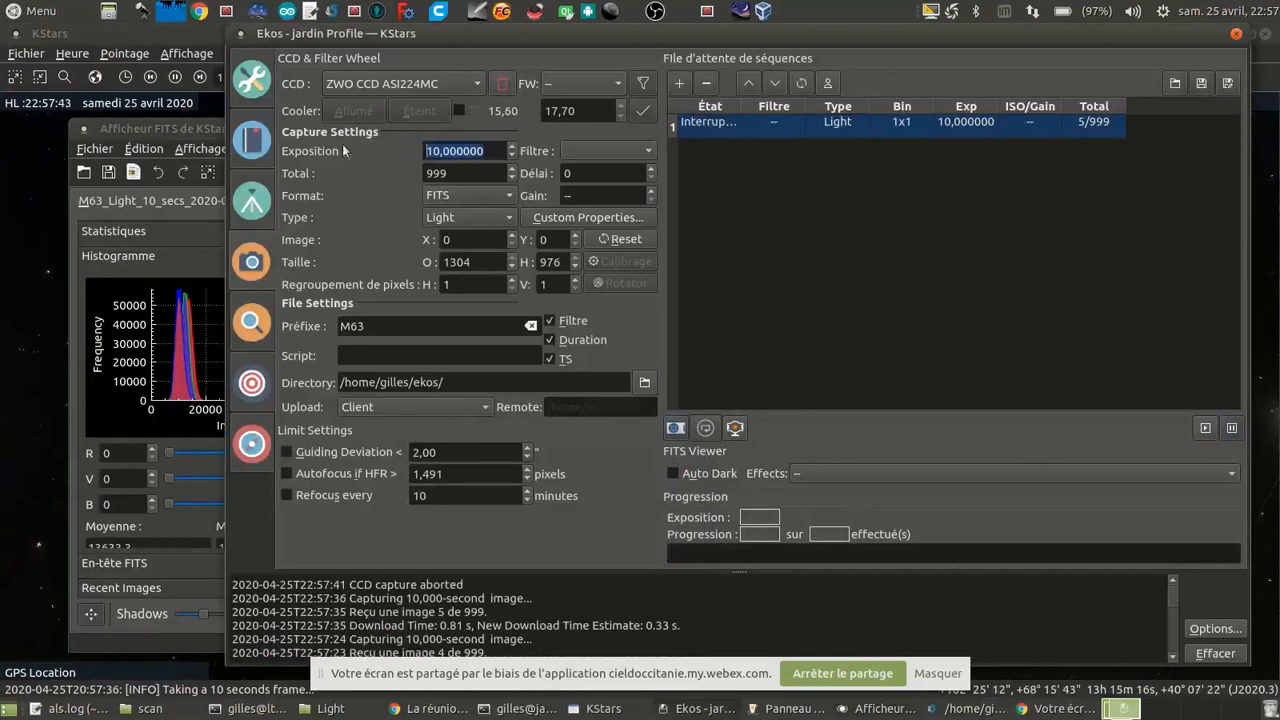
pyautogui.write('20')
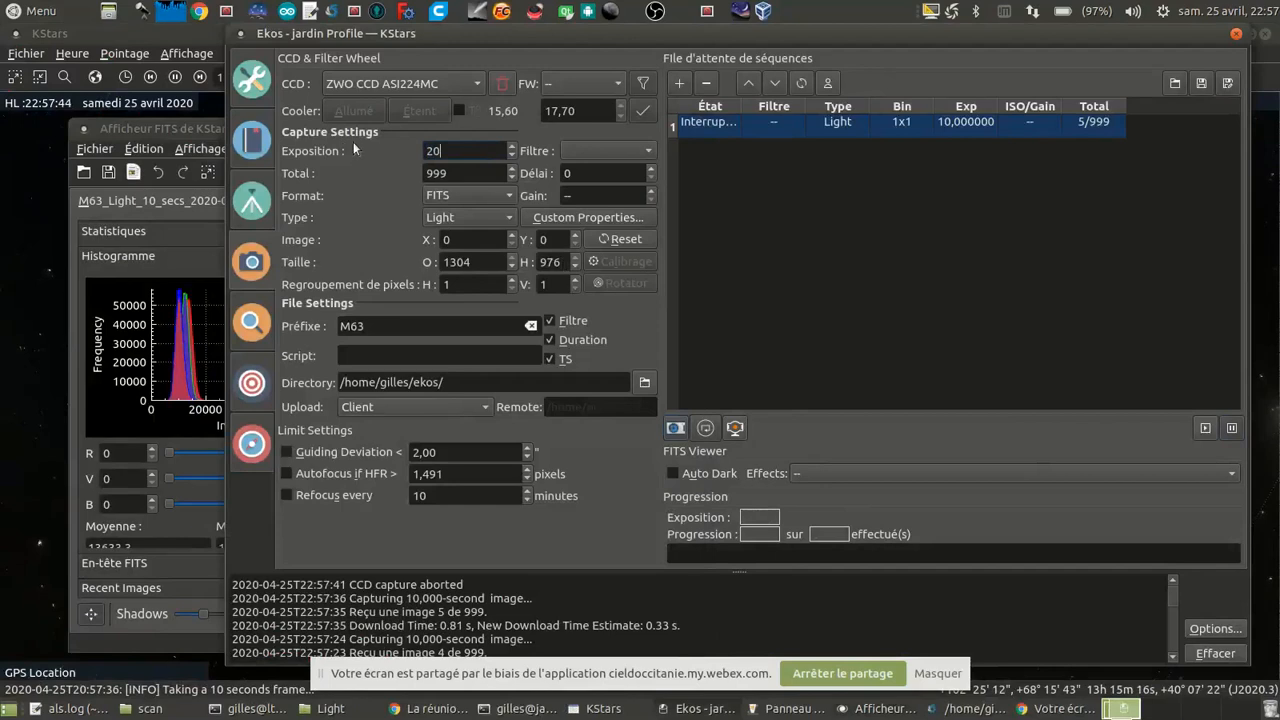
pyautogui.click(675, 428)
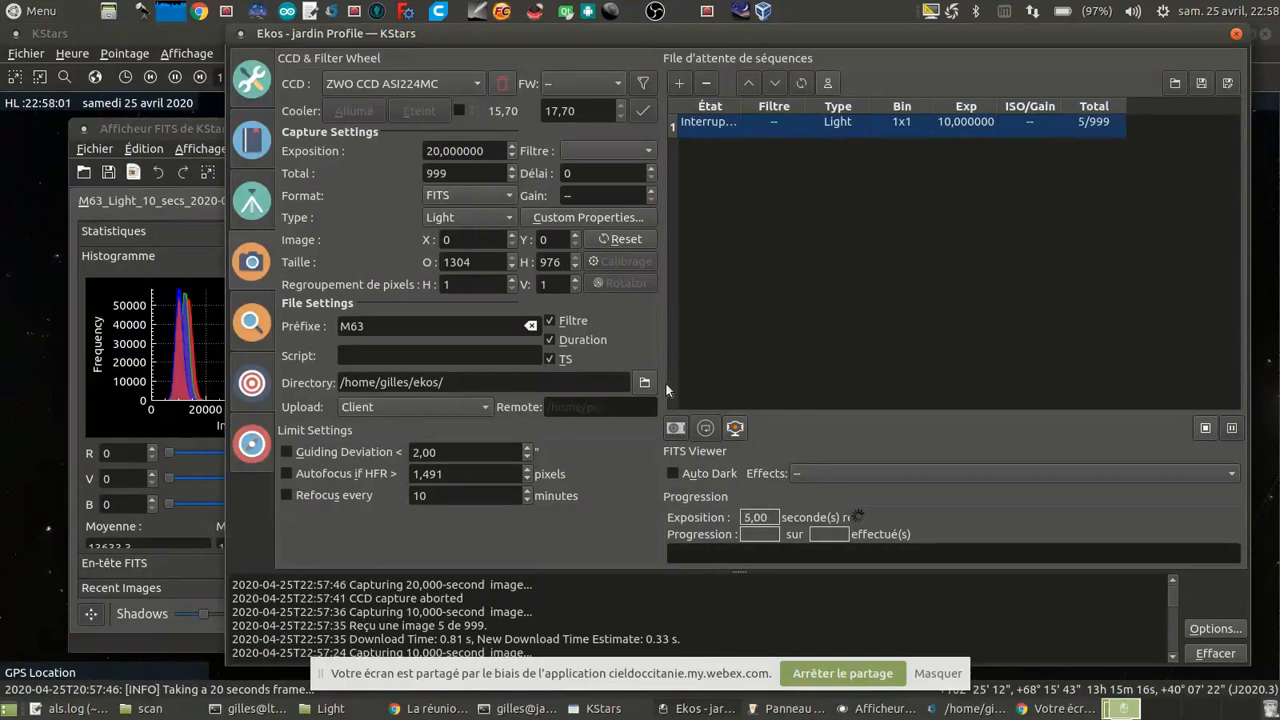
pyautogui.click(153, 130)
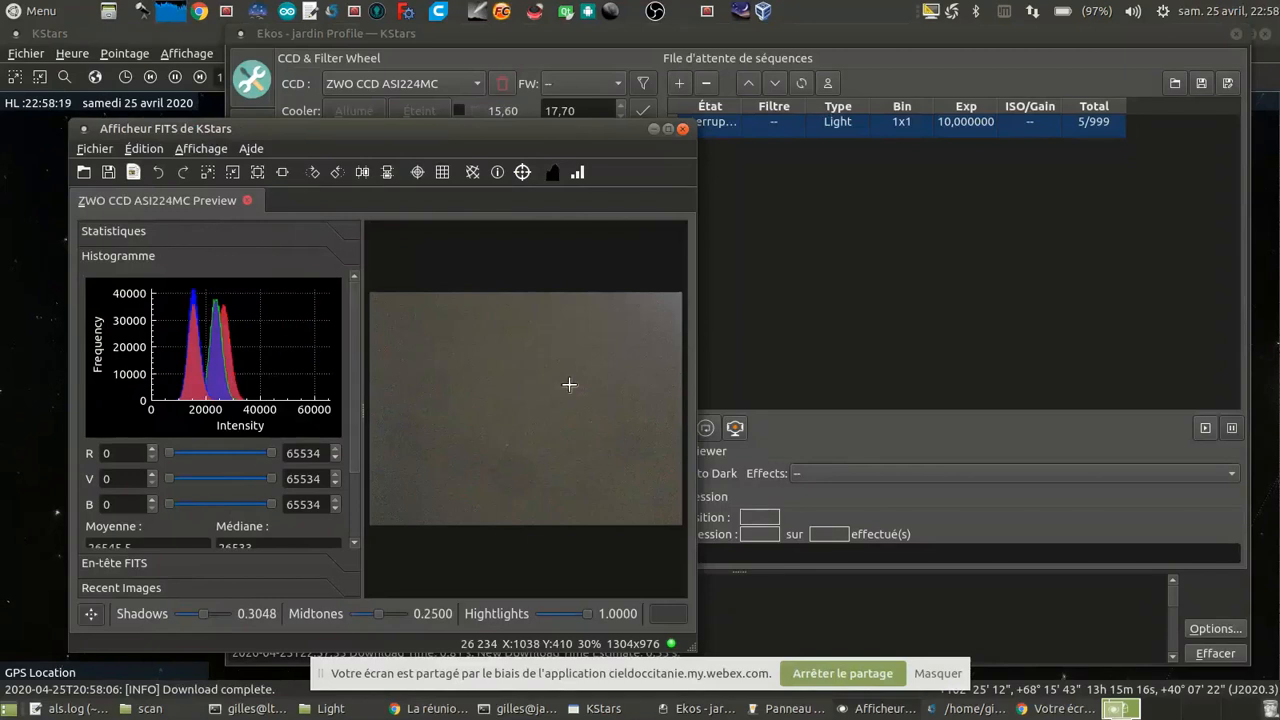
# Step: Start the ZWO CCD ASI120MM video stream from the INDI control panel to check the sky for clouds
pyautogui.click(795, 709)
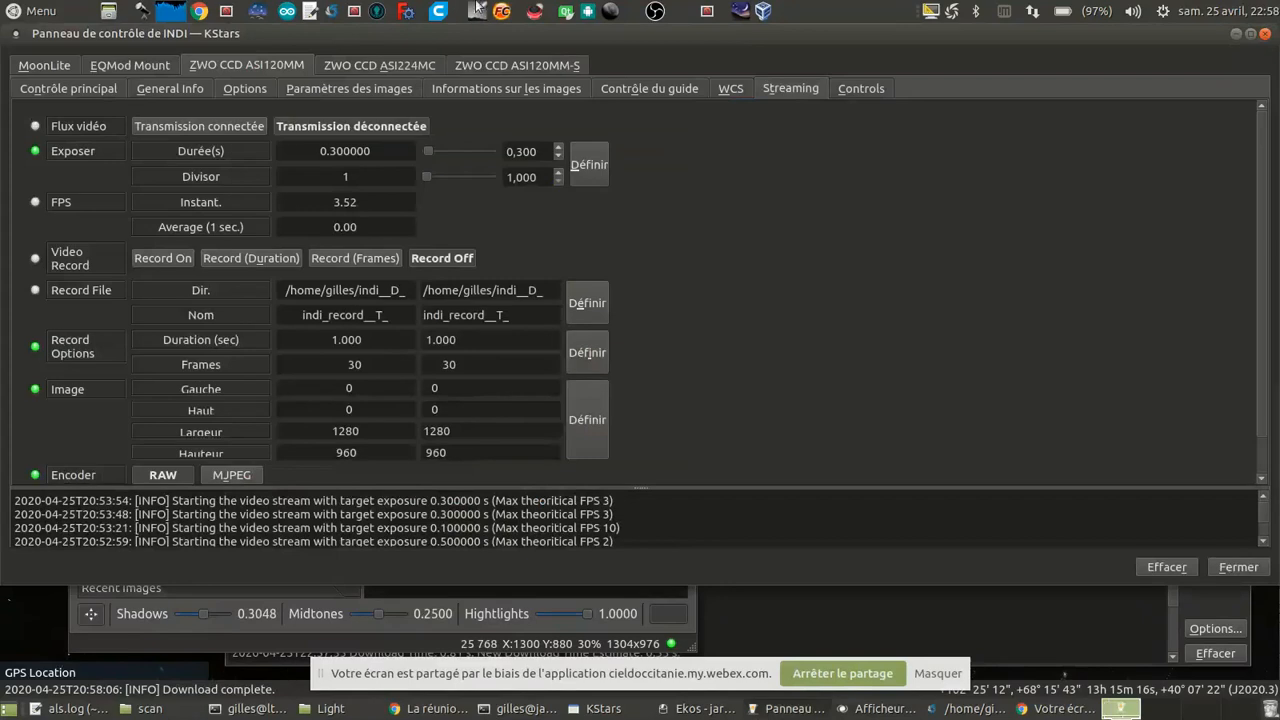
pyautogui.click(197, 126)
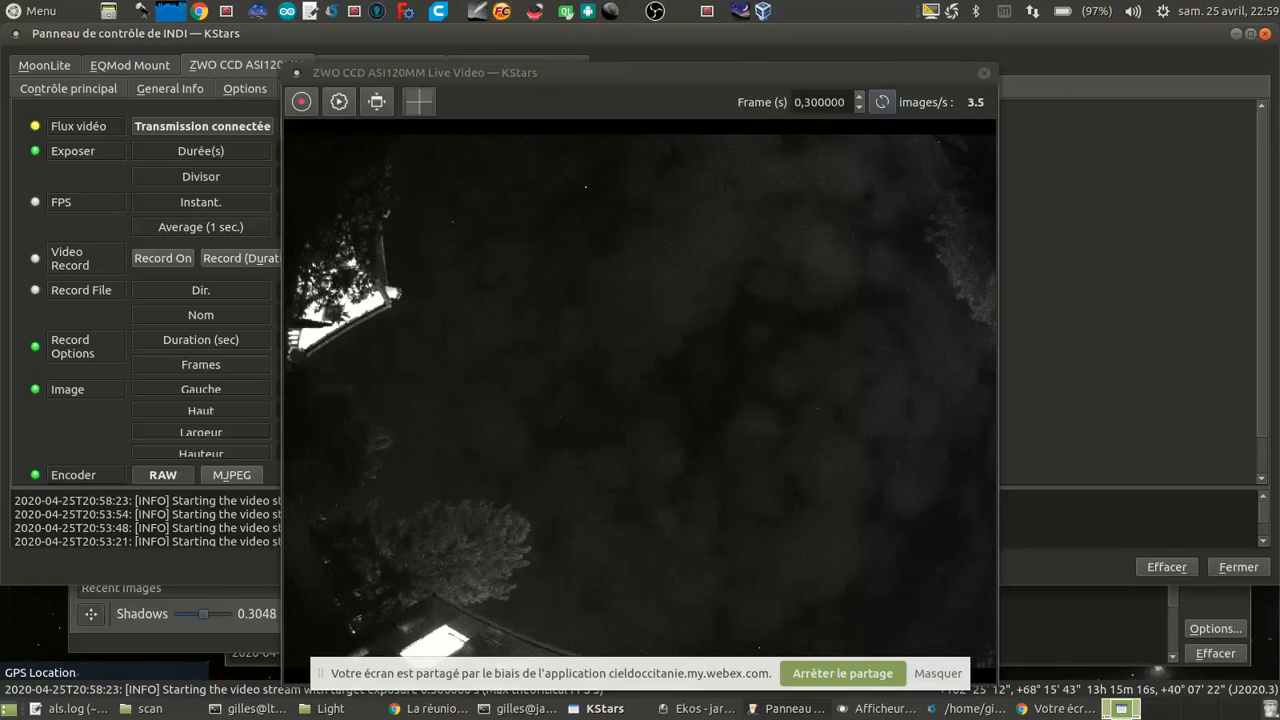
# Step: Capture another 20-second preview in Ekos and glance at the KStars sky map during the exposure
pyautogui.click(697, 708)
pyautogui.click(675, 427)
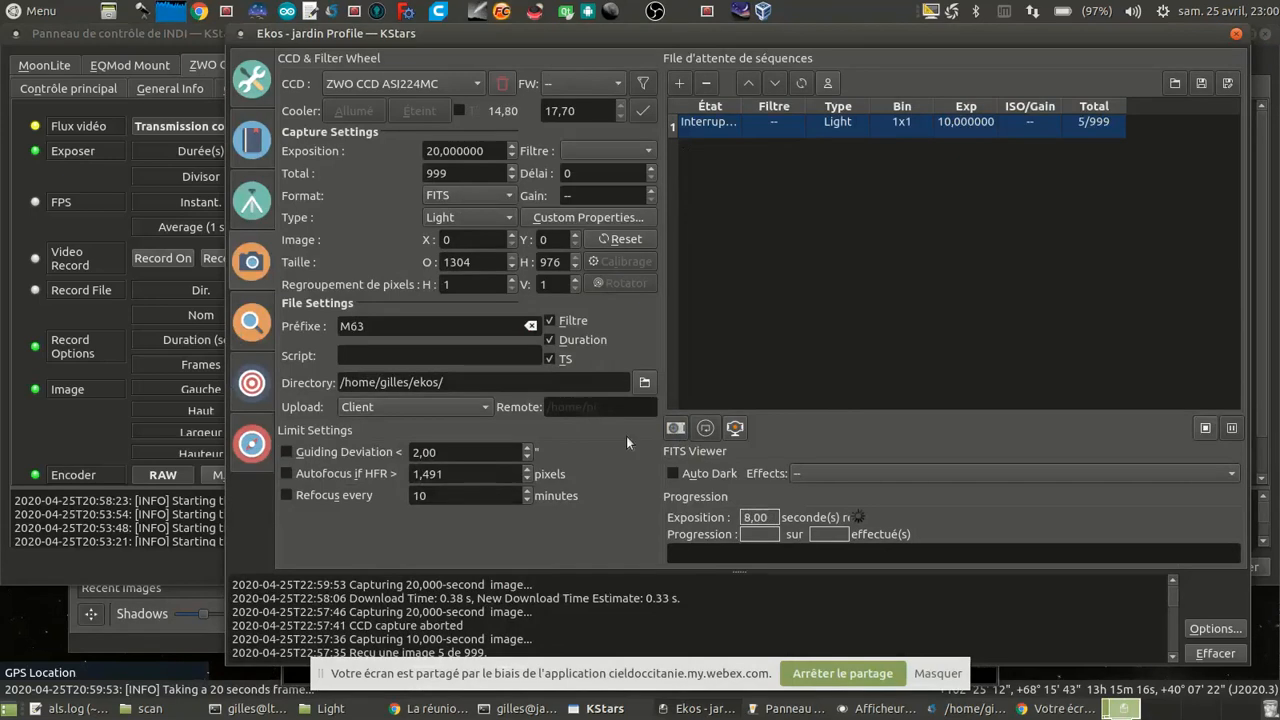
pyautogui.click(612, 710)
pyautogui.click(690, 708)
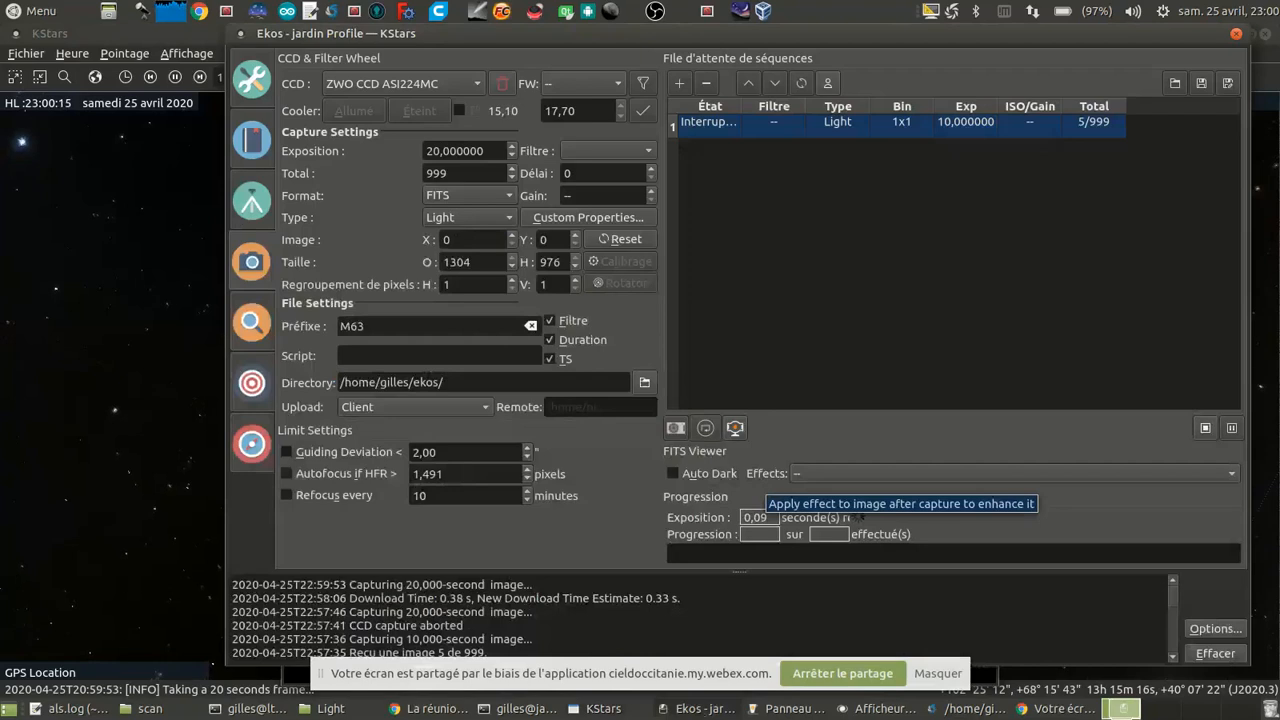
# Step: Stop the ZWO CCD ASI120MM video stream from the INDI control panel
pyautogui.click(763, 714)
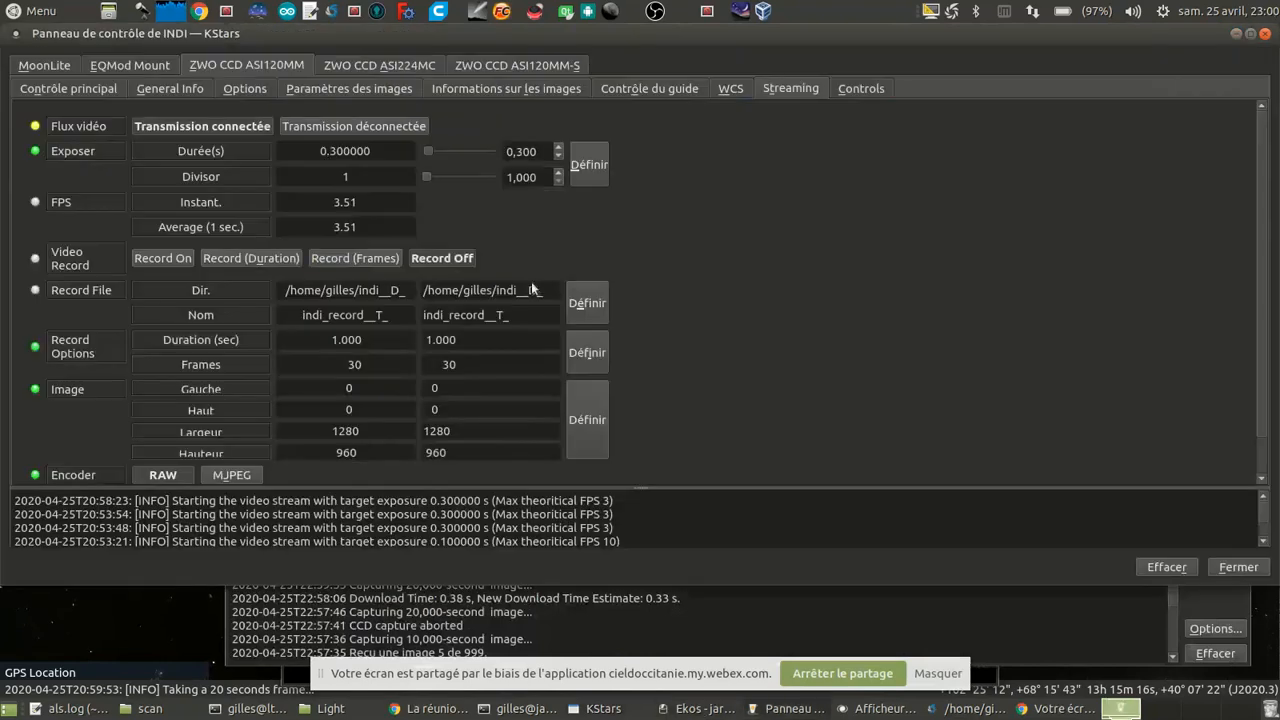
pyautogui.click(336, 127)
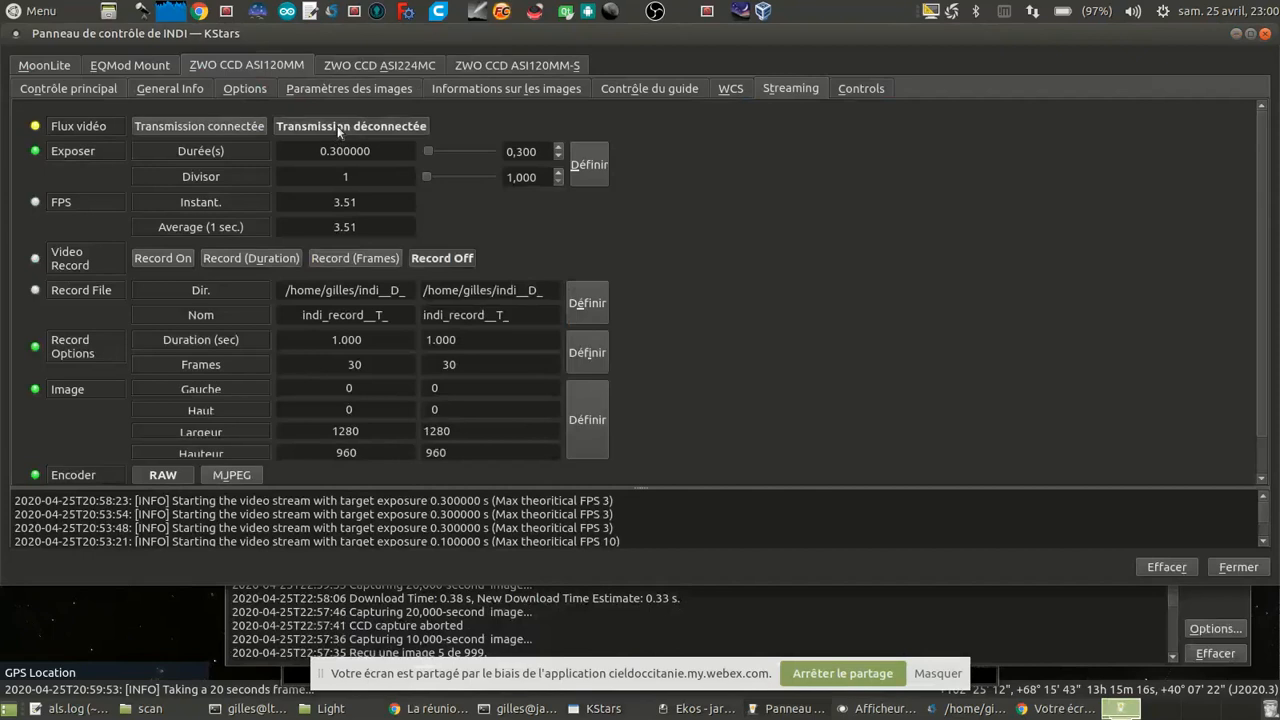
# Step: Examine the new ZWO CCD ASI224MC preview in the FITS viewer and return to the Ekos capture module
pyautogui.click(666, 619)
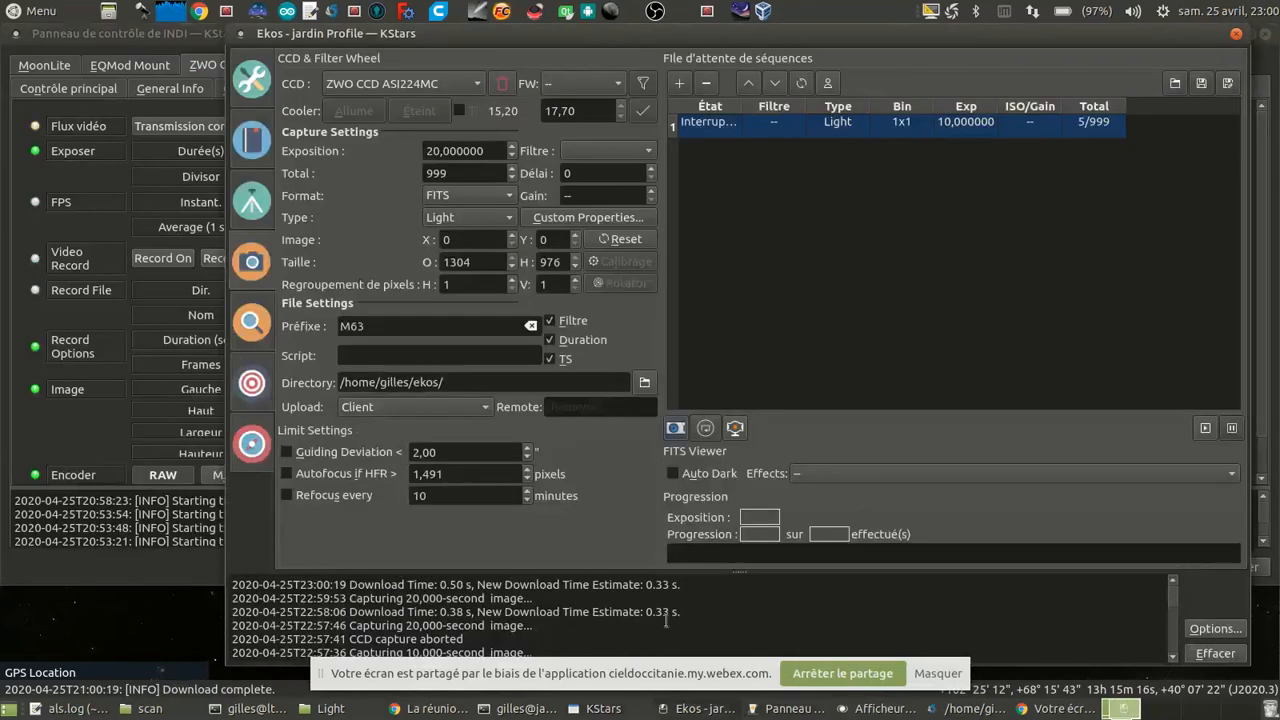
pyautogui.click(882, 712)
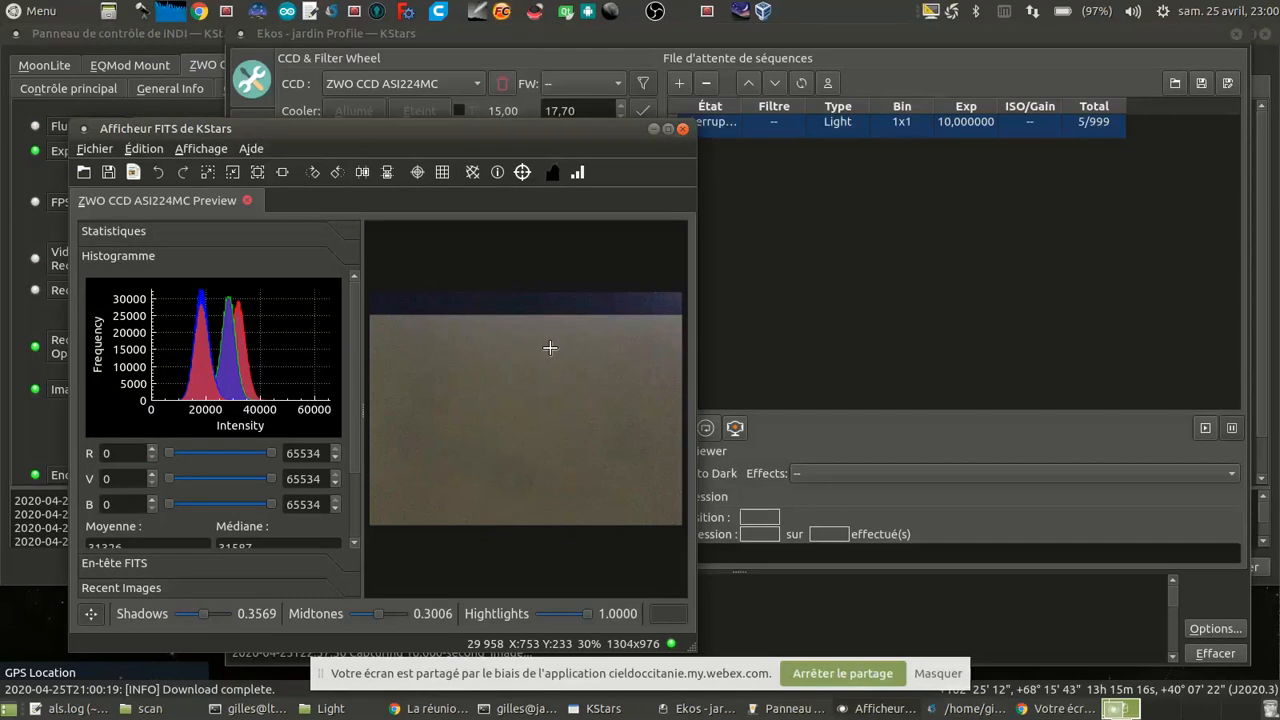
pyautogui.click(751, 41)
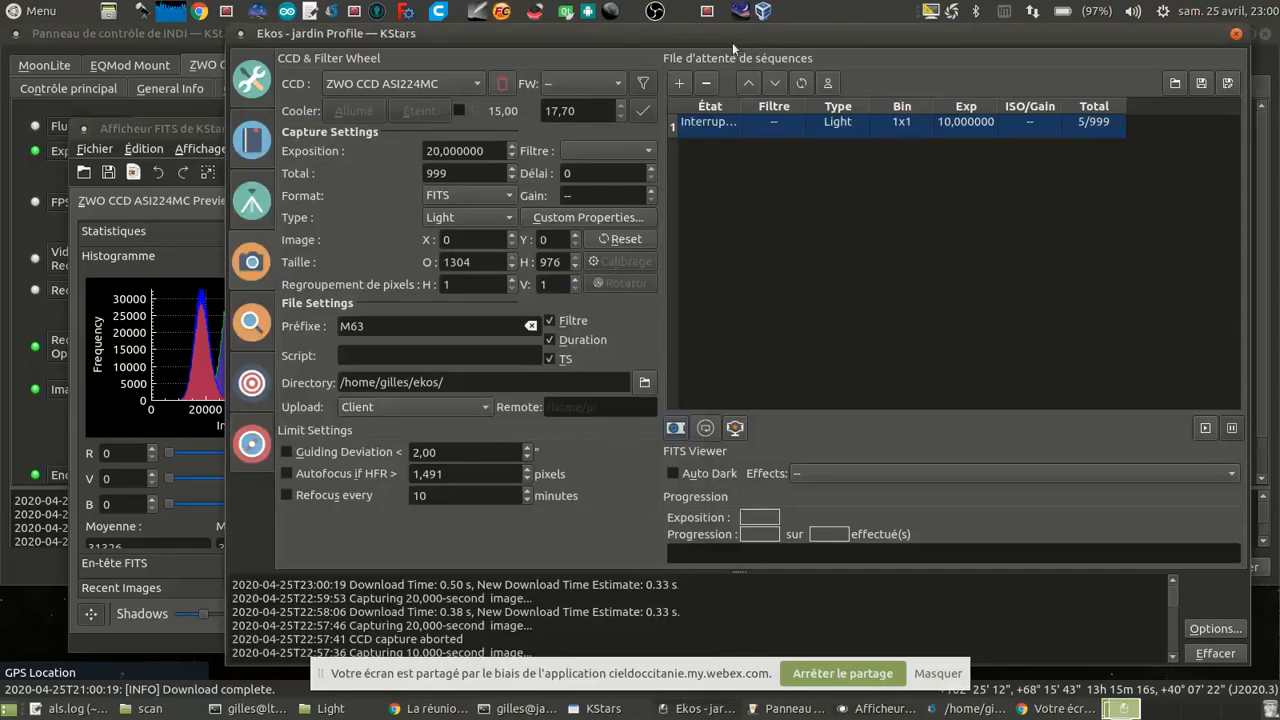